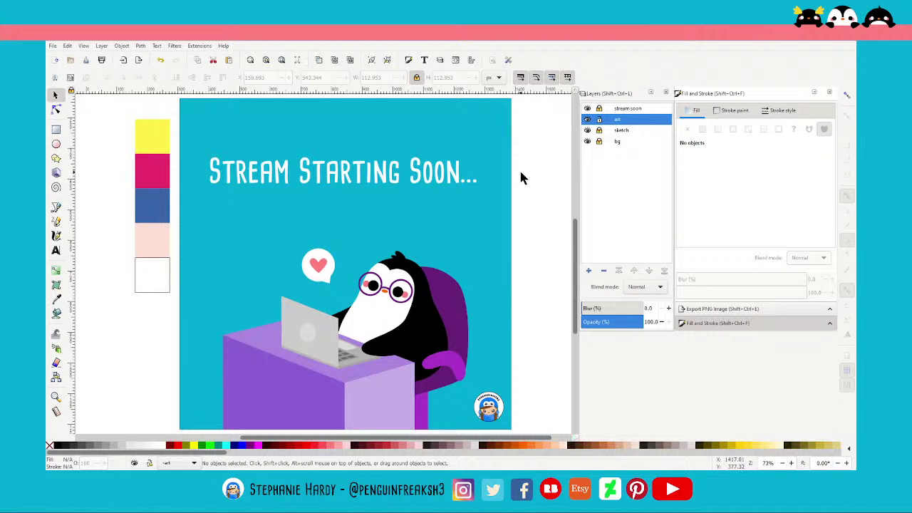
# - Hide the 'stream soon' cover layer so the pencil sketch shows
pyautogui.click(587, 108)
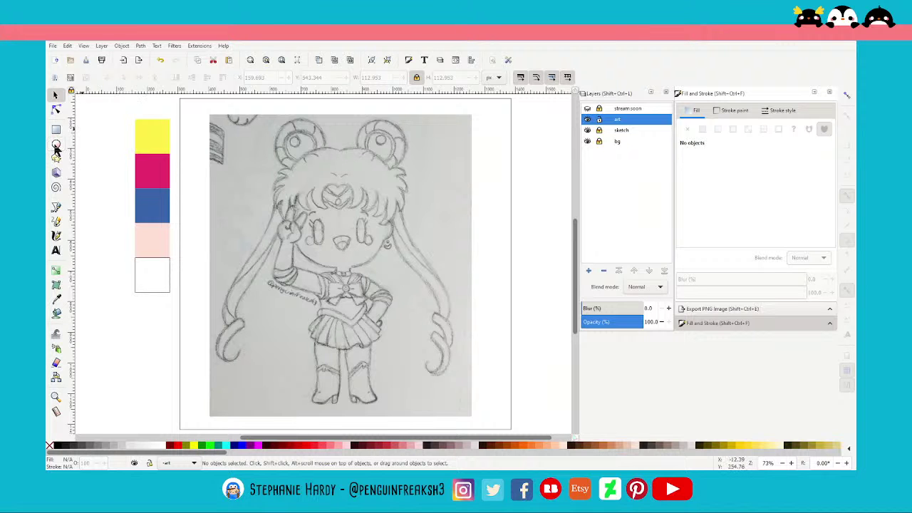
# - Draw a vertical line through the left eye with a 30 px round-capped stroke
pyautogui.keyDown('ctrl'); pyautogui.scroll(4, 353, 263); pyautogui.keyUp('ctrl')
pyautogui.scroll(-3, 348, 248)
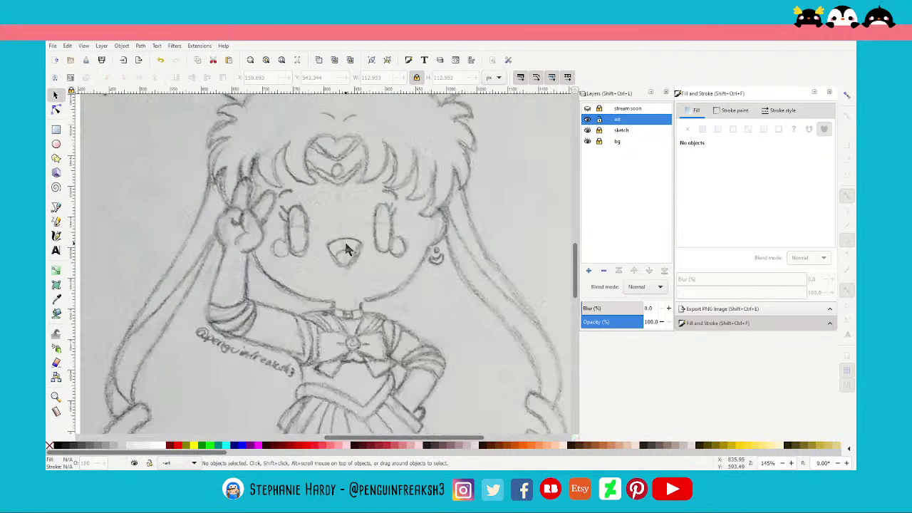
pyautogui.scroll(2, 345, 240)
pyautogui.click(56, 207)
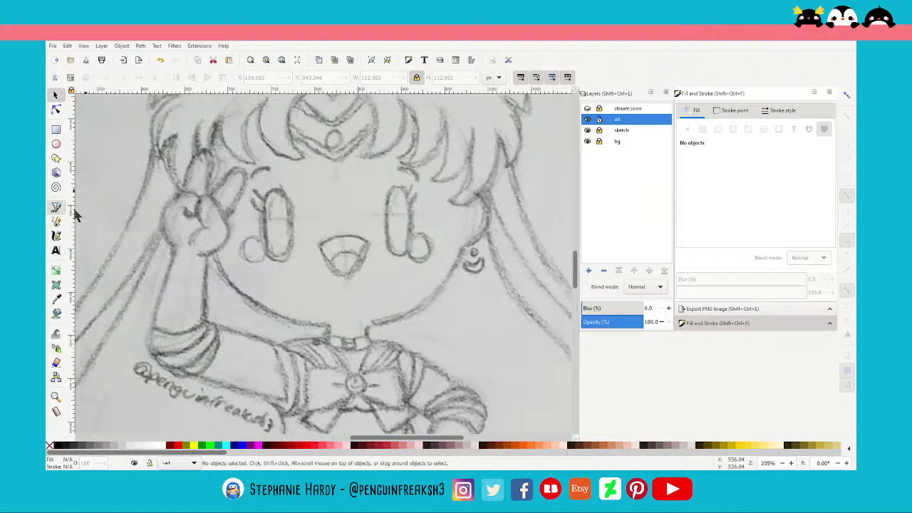
pyautogui.click(278, 197)
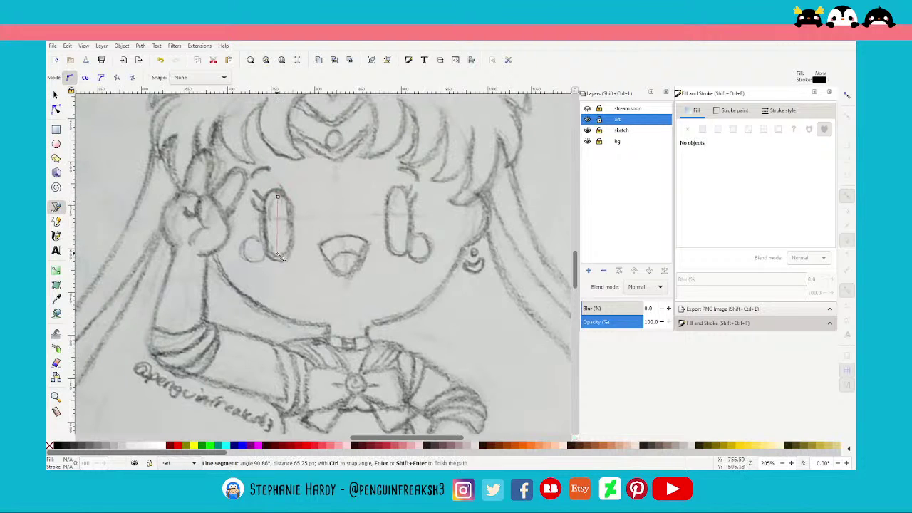
pyautogui.doubleClick(278, 250)
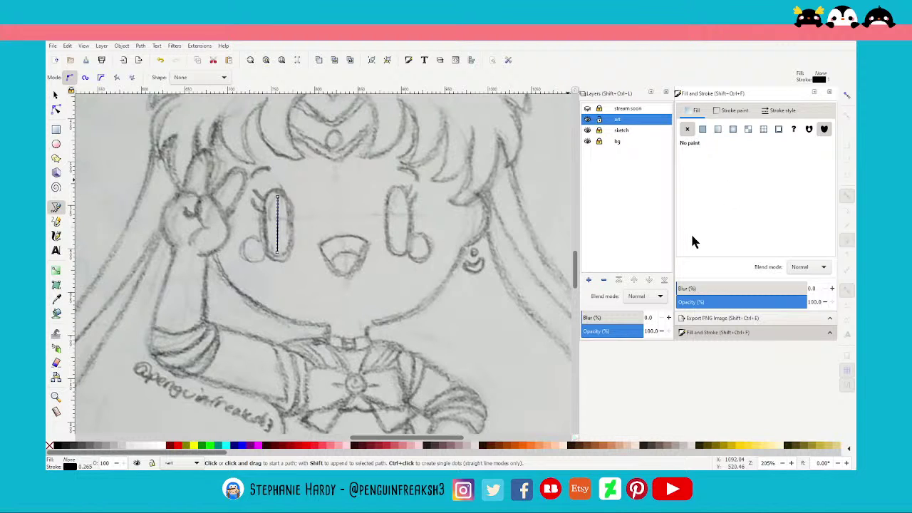
pyautogui.click(736, 113)
pyautogui.click(779, 111)
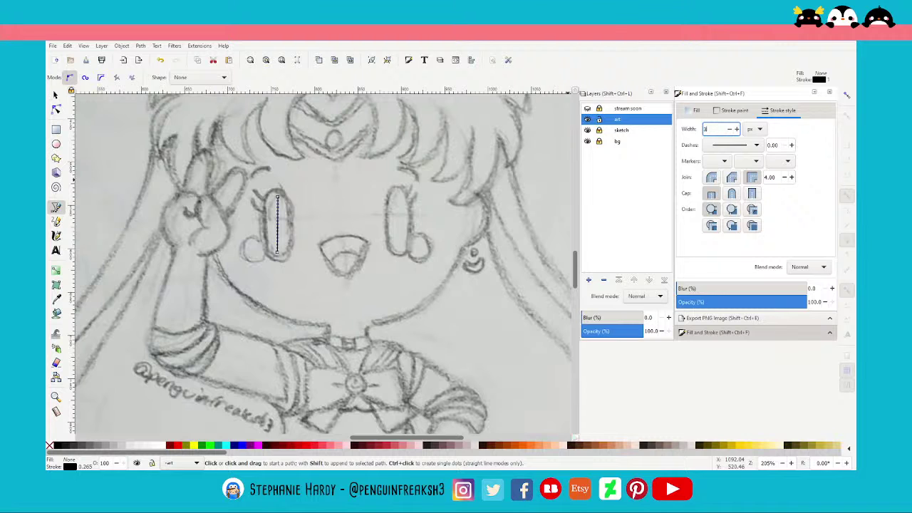
pyautogui.write('0')
pyautogui.press('Return')
pyautogui.click(732, 193)
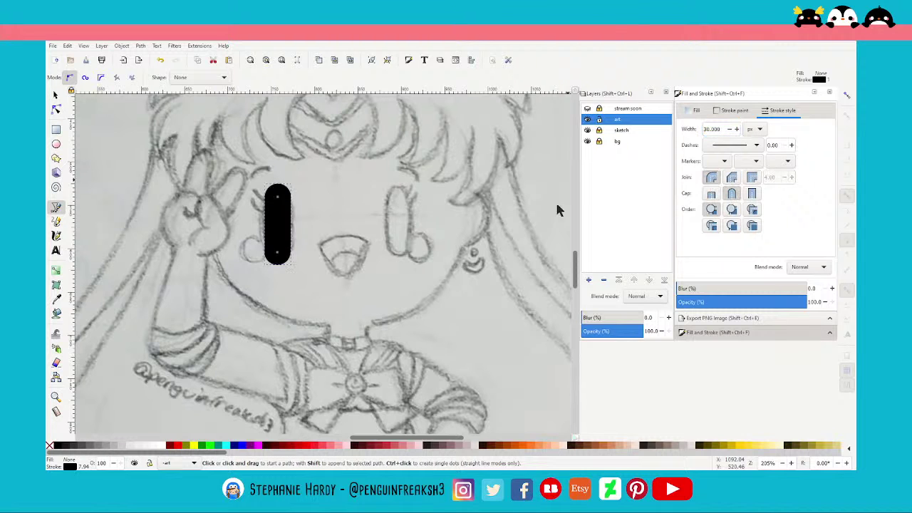
# - Shorten the eye stroke's ends slightly and colour it with the blue swatch
pyautogui.click(56, 109)
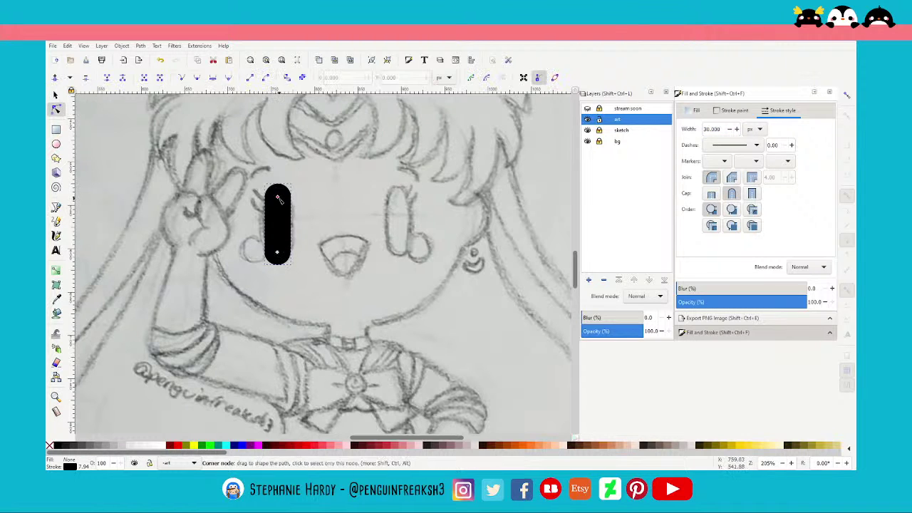
pyautogui.moveTo(278, 197); pyautogui.dragTo(278, 203)
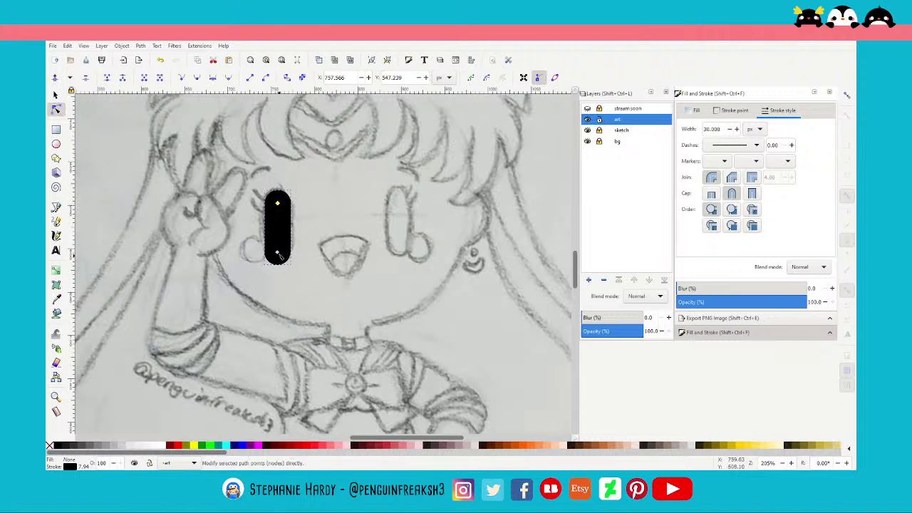
pyautogui.moveTo(277, 253); pyautogui.dragTo(278, 249)
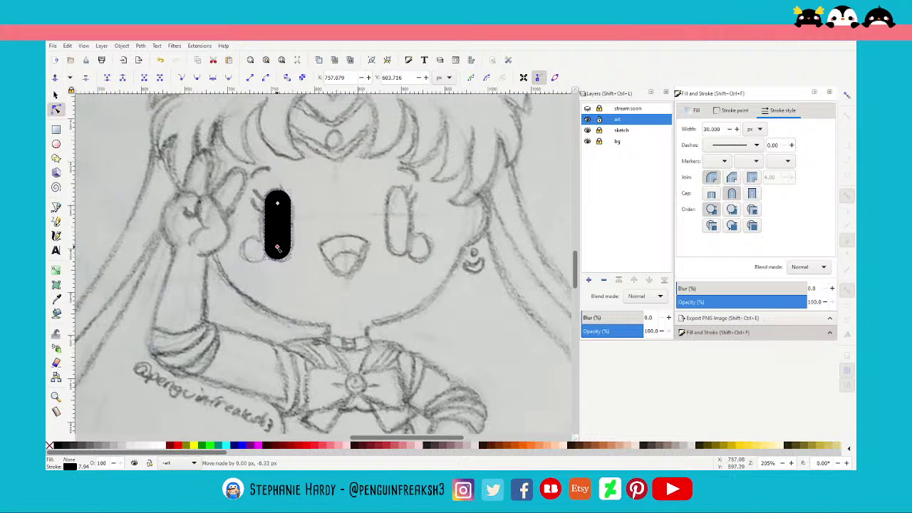
pyautogui.scroll(-3, 365, 251)
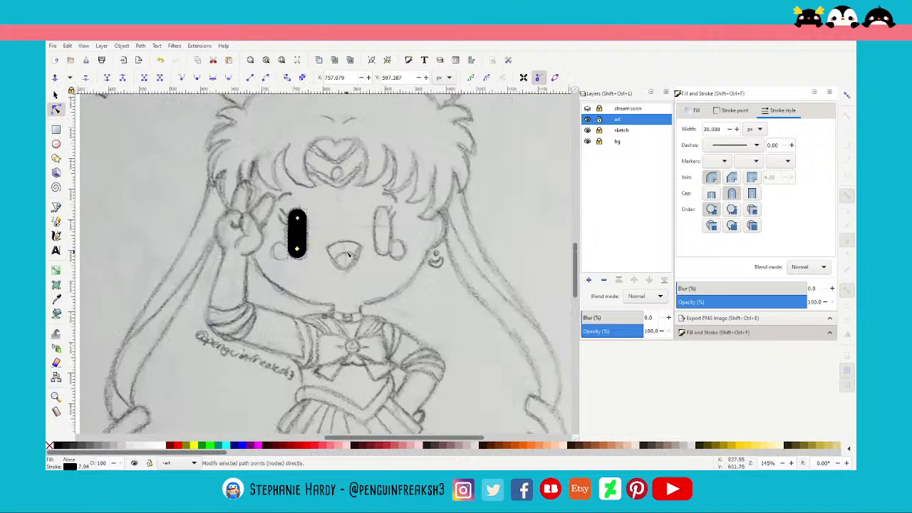
pyautogui.click(731, 111)
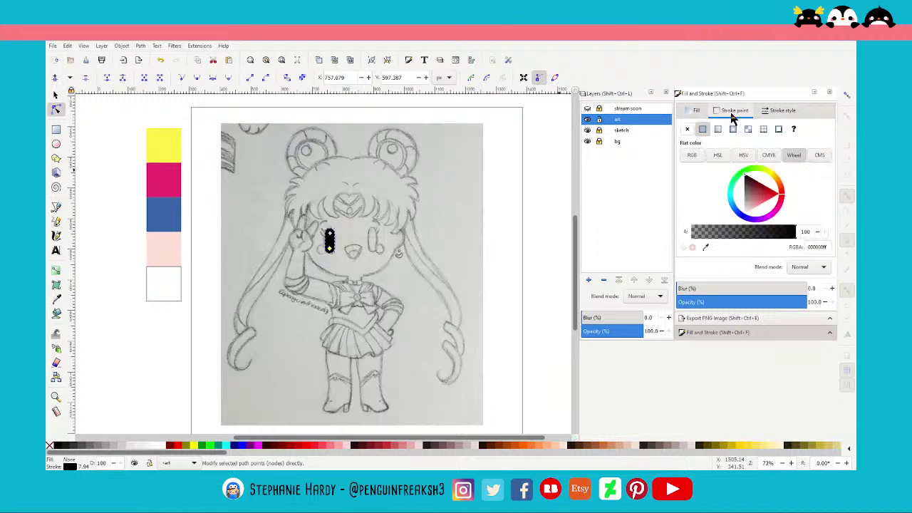
pyautogui.click(706, 248)
pyautogui.click(171, 221)
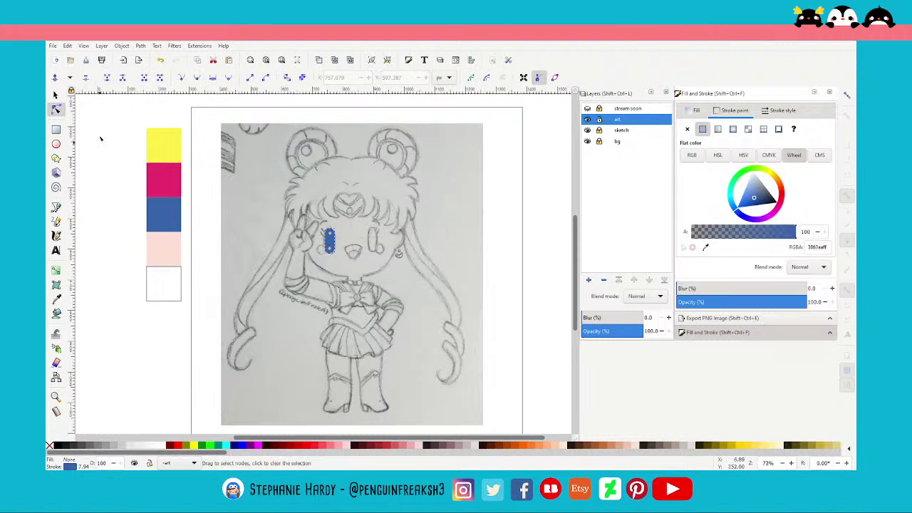
pyautogui.click(56, 94)
# - Draw a small borderless circle on the left cheek filled with the pink swatch
pyautogui.press('Escape')
pyautogui.scroll(2, 344, 249)
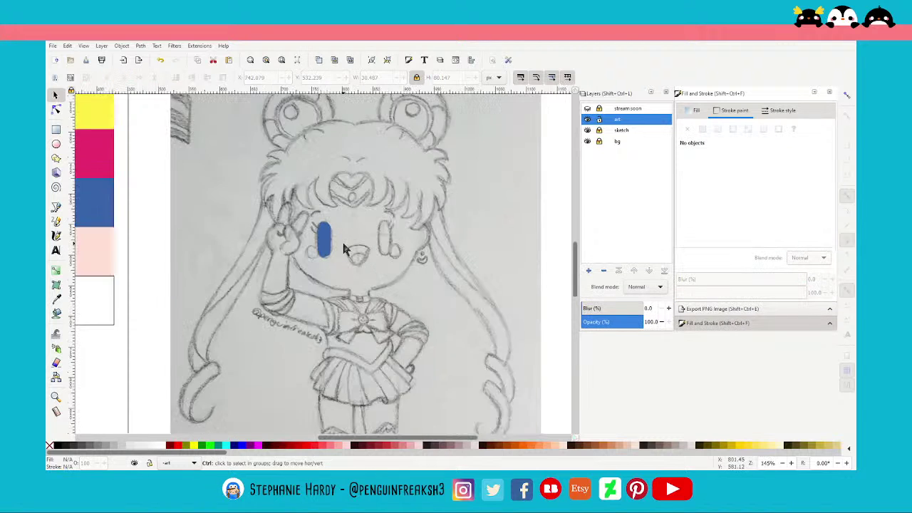
pyautogui.scroll(1, 344, 249)
pyautogui.click(57, 144)
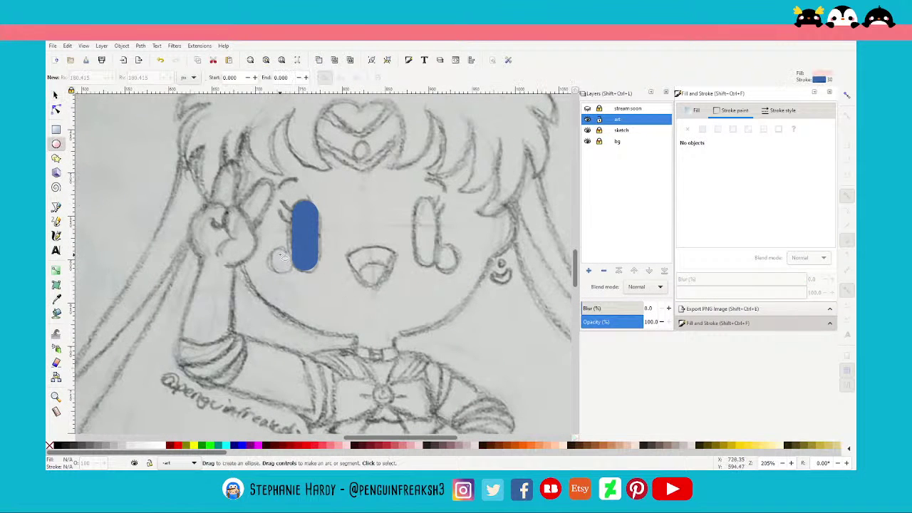
pyautogui.moveTo(254, 238); pyautogui.dragTo(302, 286)
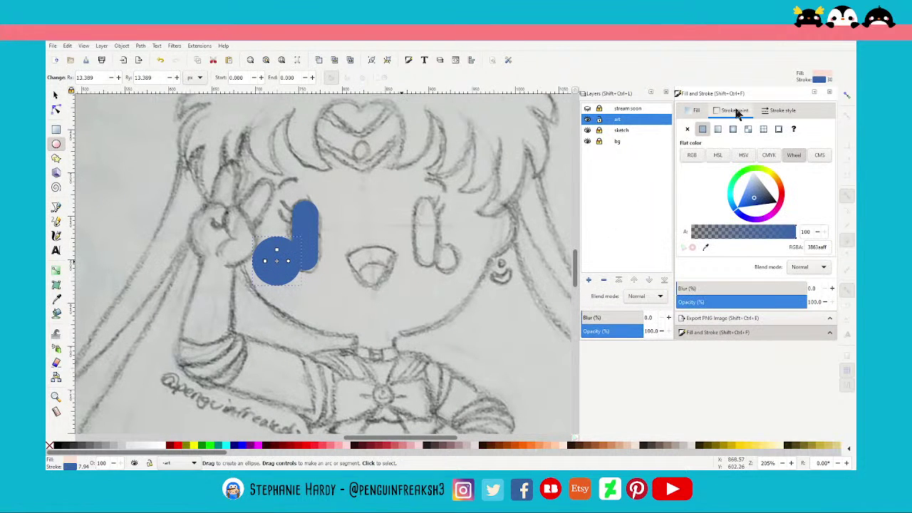
pyautogui.click(687, 128)
pyautogui.click(692, 110)
pyautogui.scroll(-3, 390, 255)
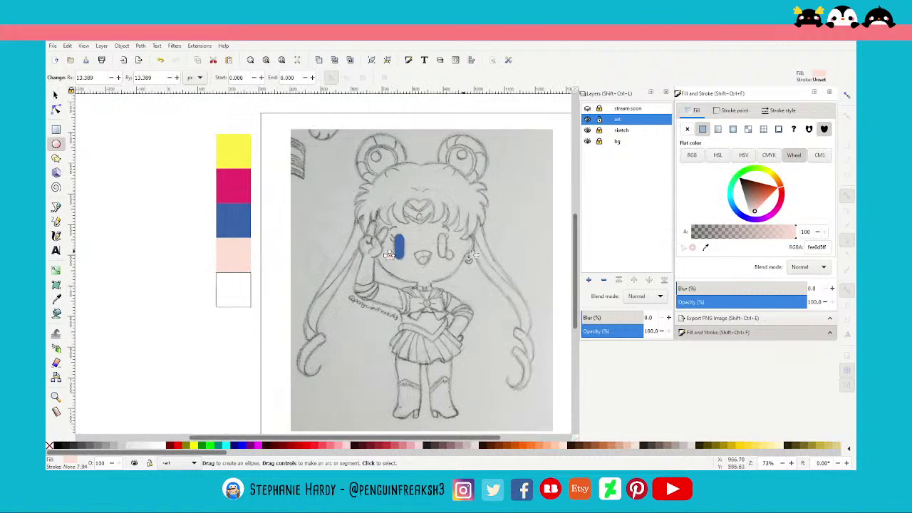
pyautogui.click(705, 248)
pyautogui.click(233, 186)
# - Enlarge the pink blush circle to about 37.8 px, just below the eye
pyautogui.scroll(4, 401, 254)
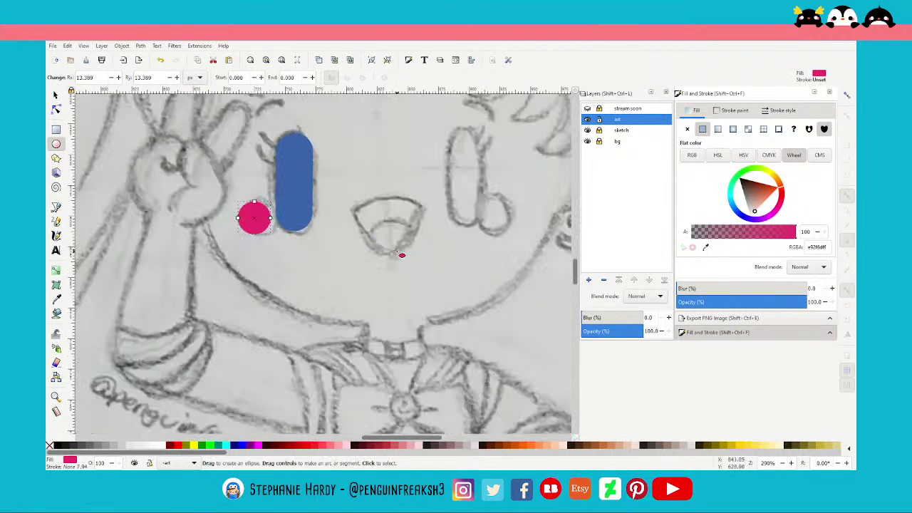
pyautogui.click(52, 95)
pyautogui.moveTo(277, 238)
pyautogui.mouseDown()
pyautogui.moveTo(285, 247)
pyautogui.moveTo(270, 229)
pyautogui.mouseUp()
pyautogui.scroll(-2, 189, 238)
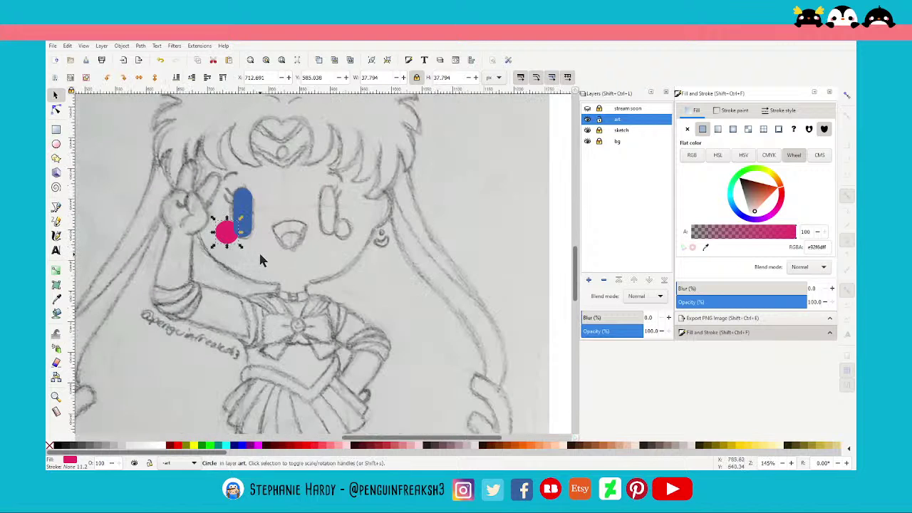
# - Draw a short diagonal eyelash line with a 6 px stroke, round caps and joins
pyautogui.click(250, 183)
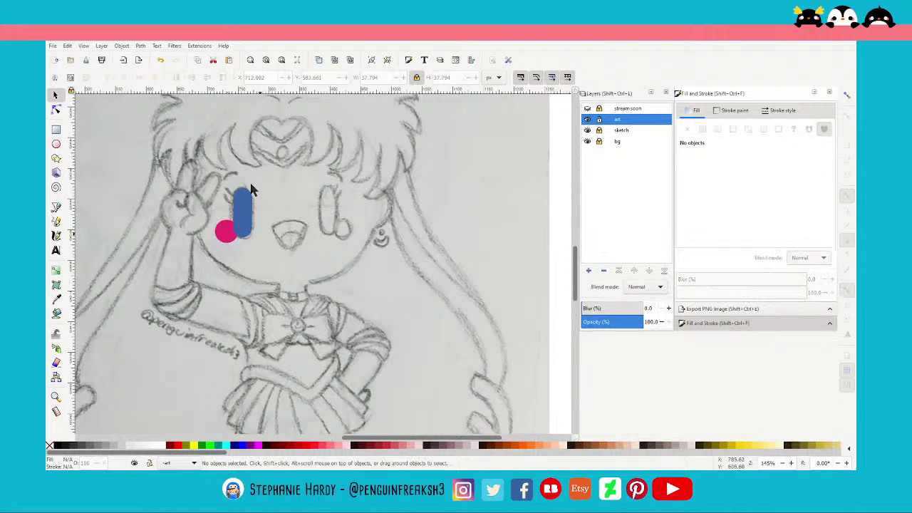
pyautogui.scroll(2, 239, 187)
pyautogui.click(55, 207)
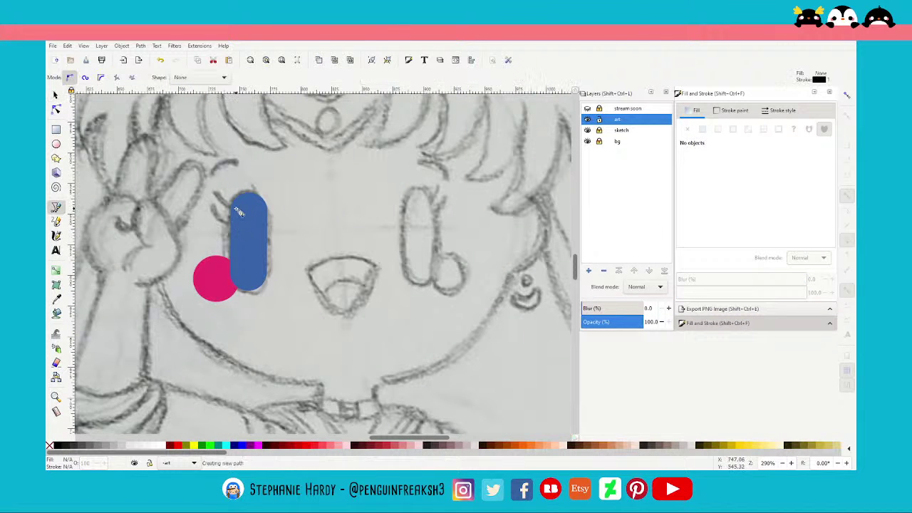
pyautogui.click(216, 189)
pyautogui.doubleClick(235, 207)
pyautogui.click(734, 110)
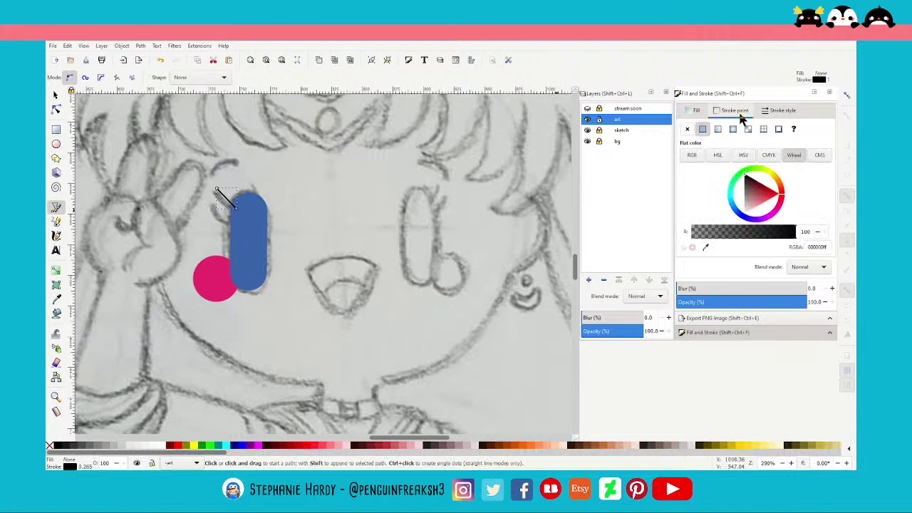
pyautogui.click(782, 110)
pyautogui.tripleClick(723, 130)
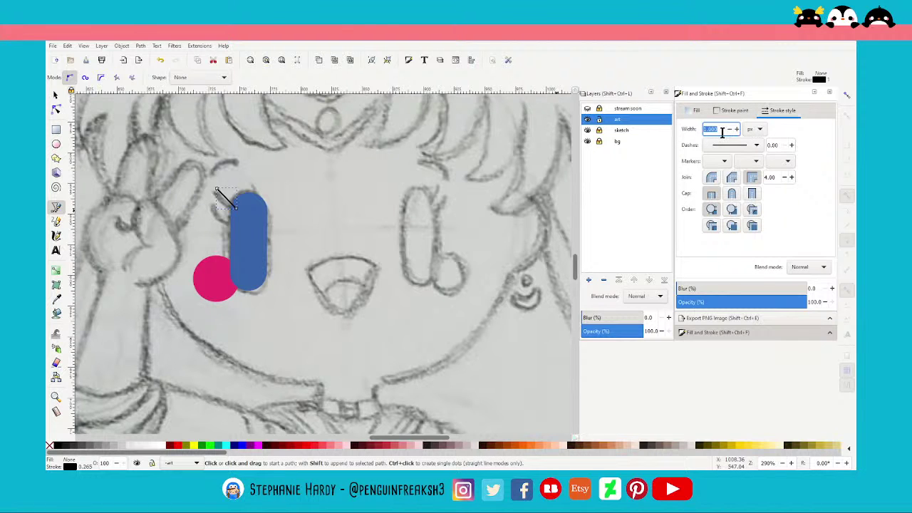
pyautogui.write('6')
pyautogui.press('Return')
pyautogui.click(732, 193)
pyautogui.click(711, 177)
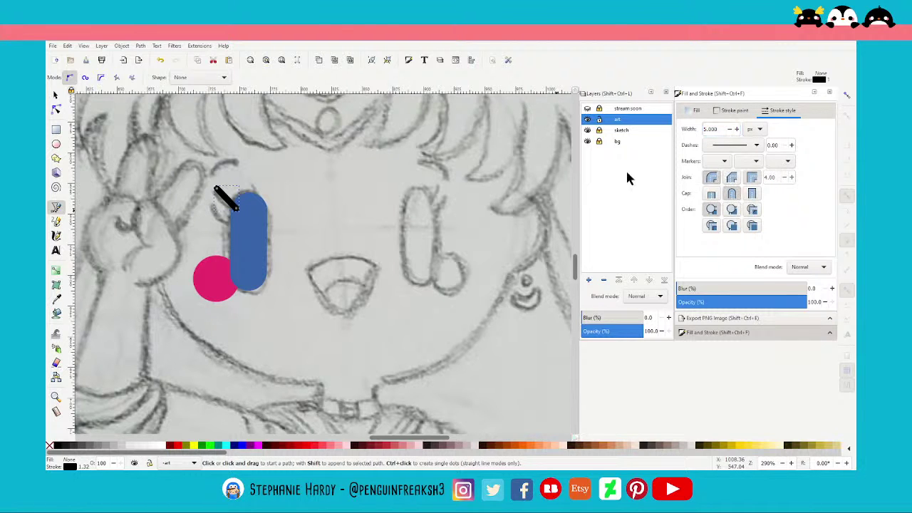
# - Bend the eyelash into a curve and colour it the eye's blue
pyautogui.click(57, 112)
pyautogui.keyDown('ctrl'); pyautogui.scroll(3, 222, 189); pyautogui.keyUp('ctrl')
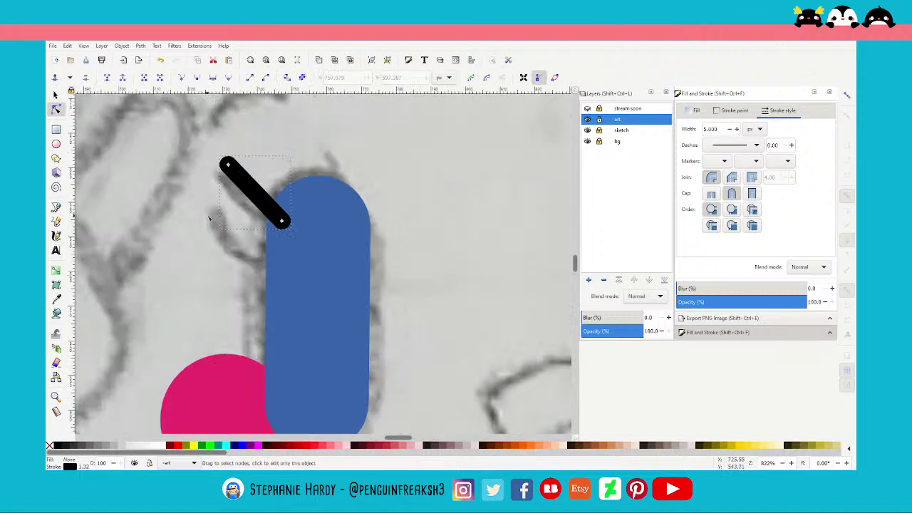
pyautogui.moveTo(255, 197)
pyautogui.mouseDown()
pyautogui.moveTo(249, 211)
pyautogui.moveTo(231, 207)
pyautogui.mouseUp()
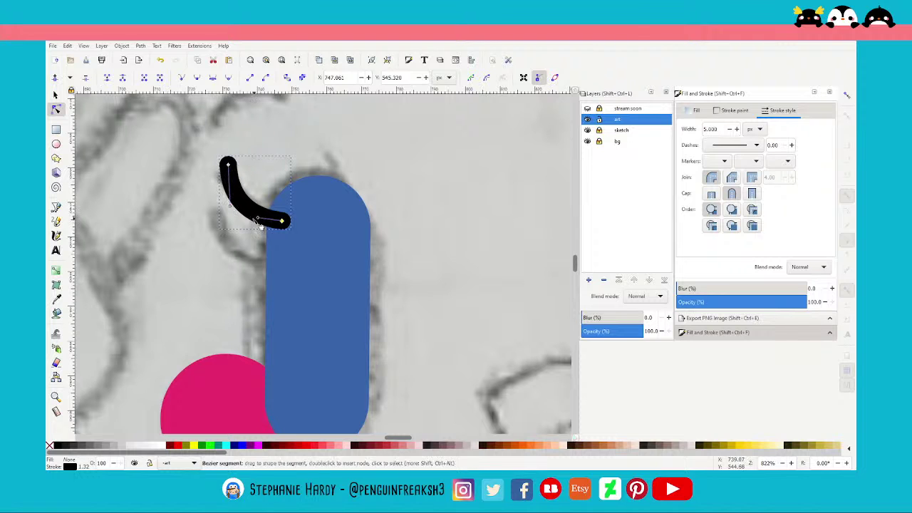
pyautogui.click(744, 112)
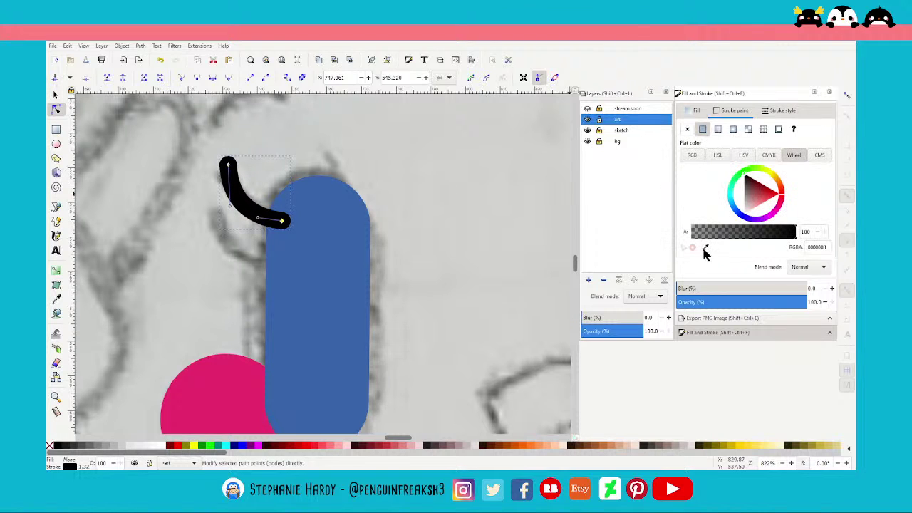
pyautogui.click(705, 247)
pyautogui.click(317, 243)
pyautogui.click(57, 97)
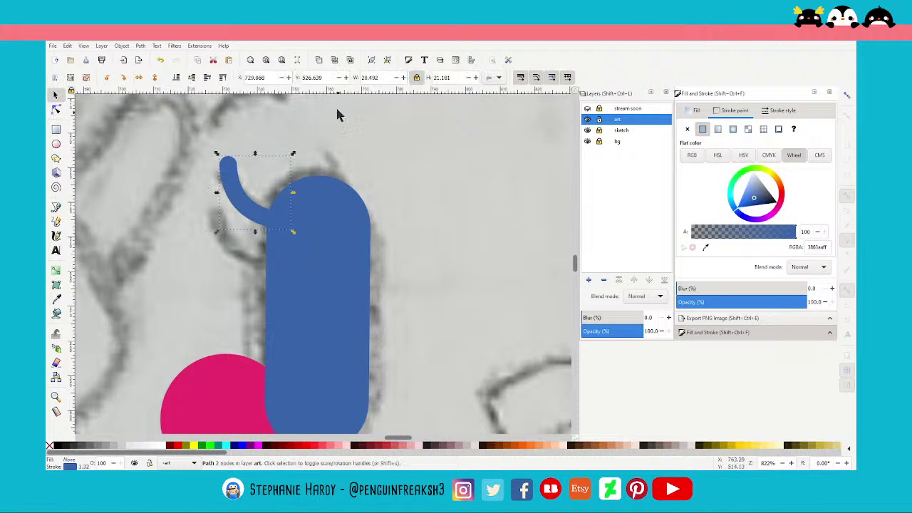
# - Duplicate the lash curve and position the two lashes around the eye
pyautogui.hotkey('ctrl', 'd')
pyautogui.moveTo(247, 217); pyautogui.dragTo(233, 254)
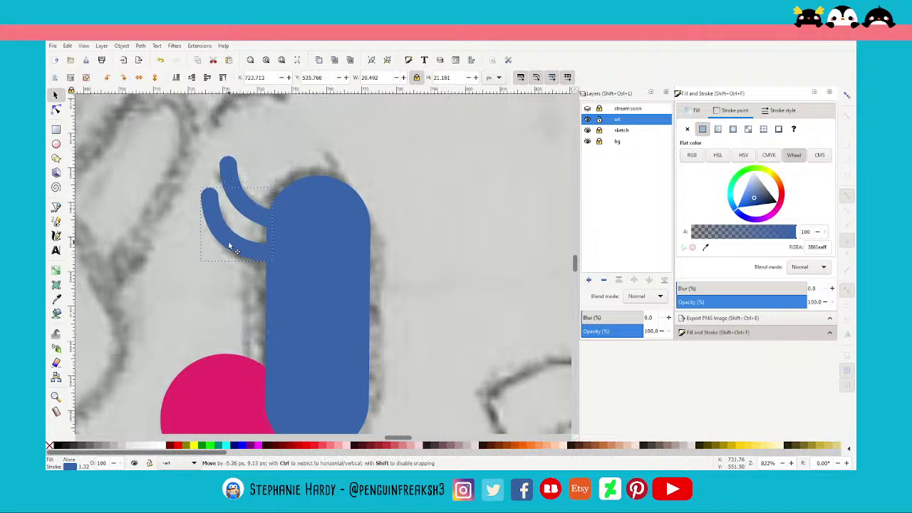
pyautogui.keyDown('ctrl'); pyautogui.scroll(-2, 178, 213); pyautogui.keyUp('ctrl')
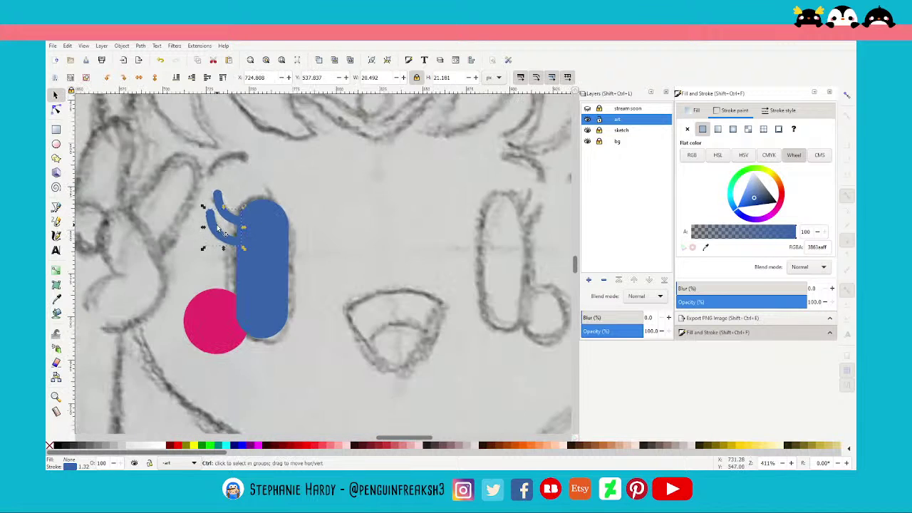
pyautogui.keyDown('ctrl'); pyautogui.scroll(1, 228, 214); pyautogui.keyUp('ctrl')
pyautogui.keyDown('ctrl'); pyautogui.scroll(1, 242, 206); pyautogui.keyUp('ctrl')
pyautogui.moveTo(240, 203); pyautogui.dragTo(257, 193)
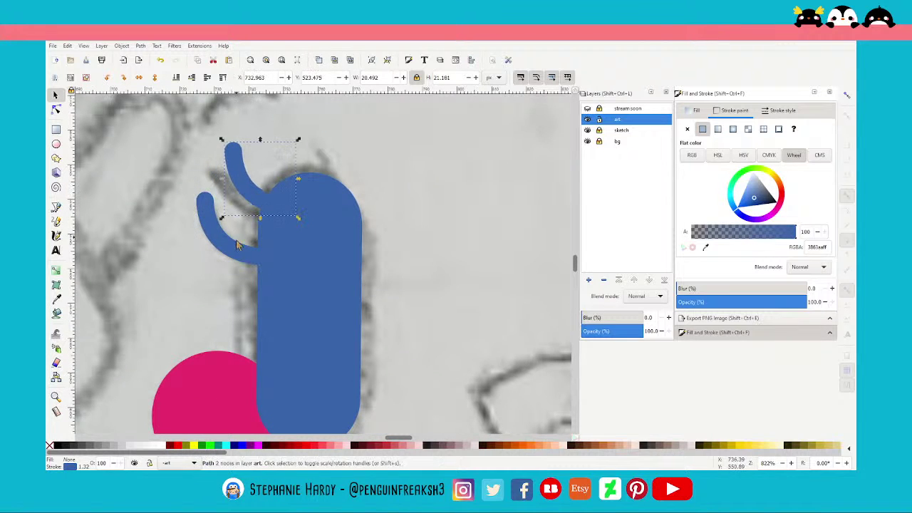
pyautogui.moveTo(231, 231); pyautogui.dragTo(238, 228)
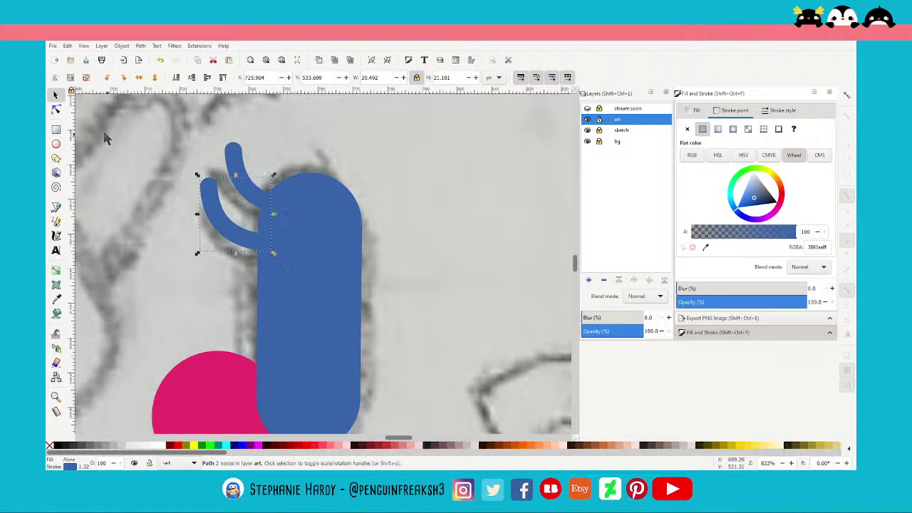
pyautogui.click(171, 194)
pyautogui.keyDown('ctrl'); pyautogui.scroll(-2, 213, 214); pyautogui.keyUp('ctrl')
pyautogui.keyDown('ctrl'); pyautogui.scroll(-1, 288, 213); pyautogui.keyUp('ctrl')
pyautogui.keyDown('ctrl'); pyautogui.scroll(2, 214, 213); pyautogui.keyUp('ctrl')
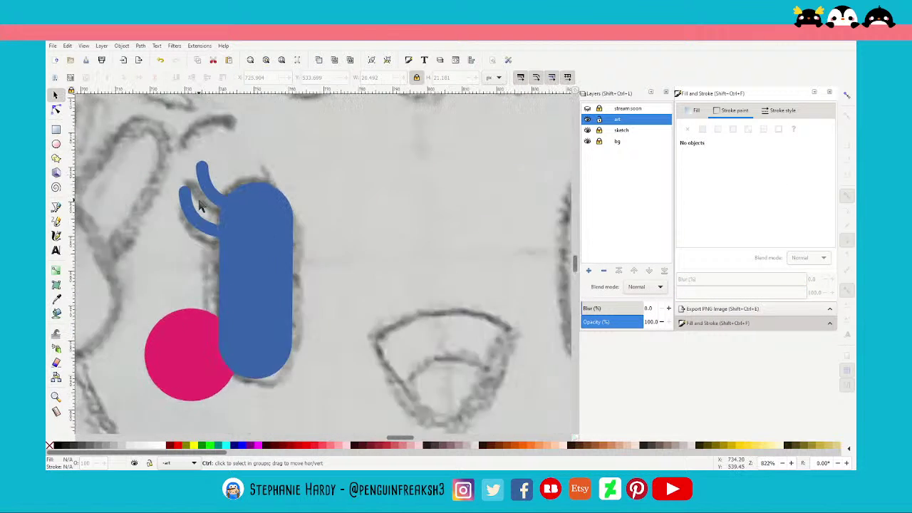
pyautogui.keyDown('ctrl'); pyautogui.scroll(1, 142, 178); pyautogui.keyUp('ctrl')
# - Reshape the upper and lower lash curves by moving their nodes and handles
pyautogui.click(56, 109)
pyautogui.keyDown('ctrl'); pyautogui.scroll(1, 215, 167); pyautogui.keyUp('ctrl')
pyautogui.click(201, 164)
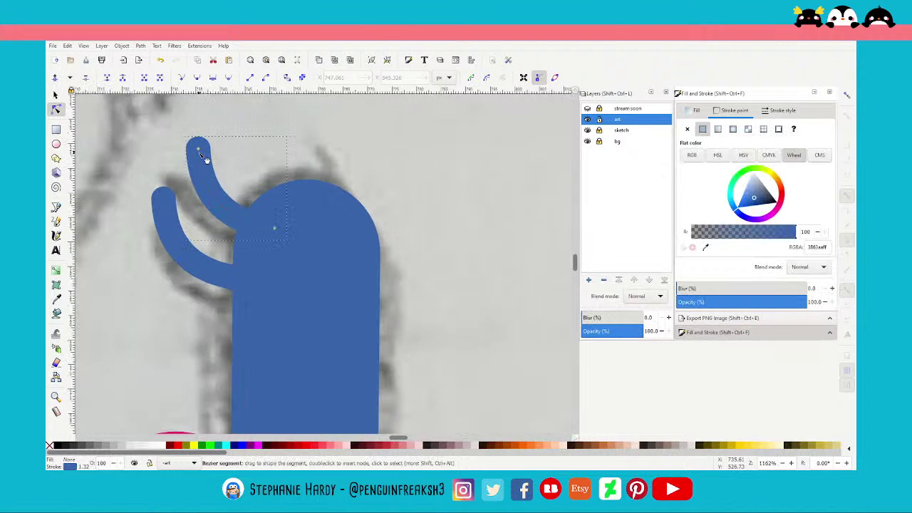
pyautogui.click(199, 150)
pyautogui.moveTo(199, 150); pyautogui.dragTo(208, 148)
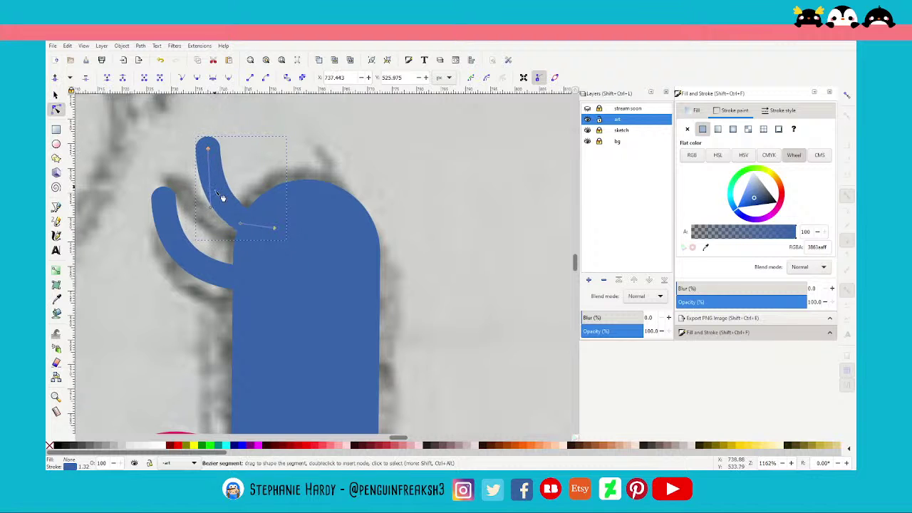
pyautogui.moveTo(211, 208); pyautogui.dragTo(205, 206)
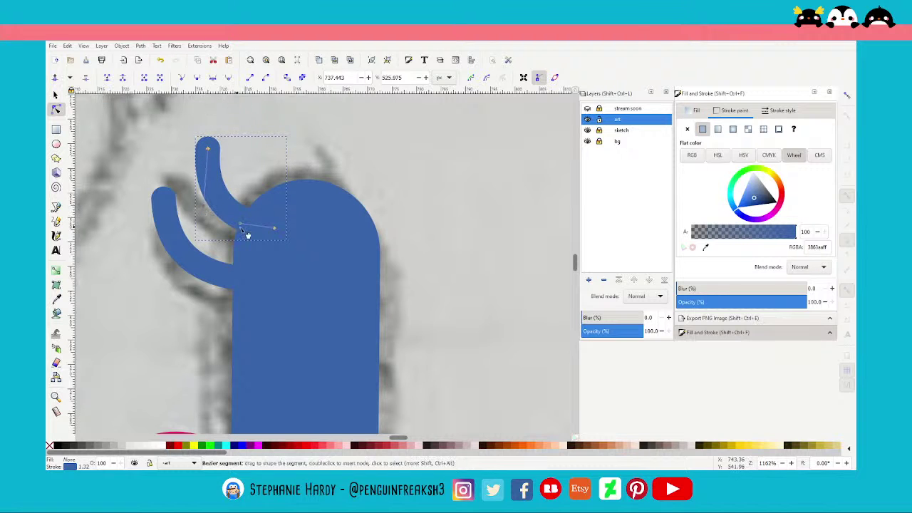
pyautogui.click(165, 201)
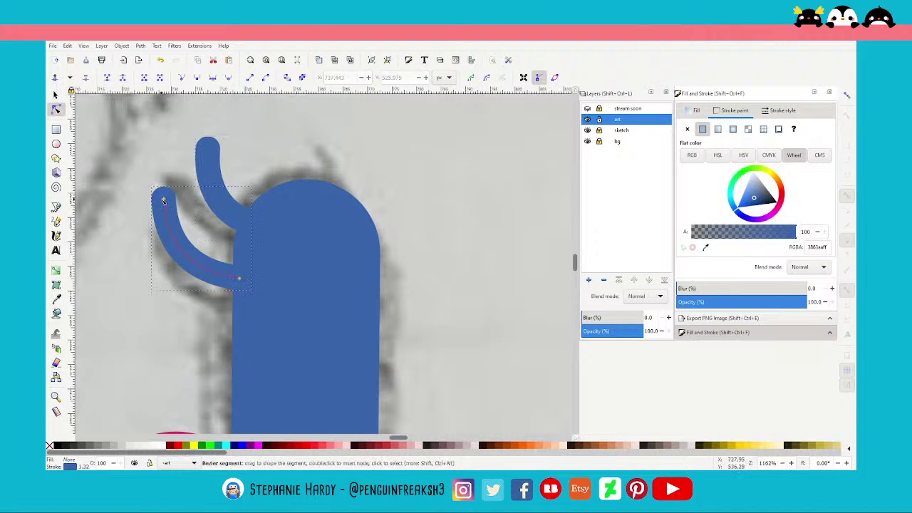
pyautogui.moveTo(165, 201)
pyautogui.mouseDown()
pyautogui.moveTo(163, 265)
pyautogui.moveTo(204, 282)
pyautogui.mouseUp()
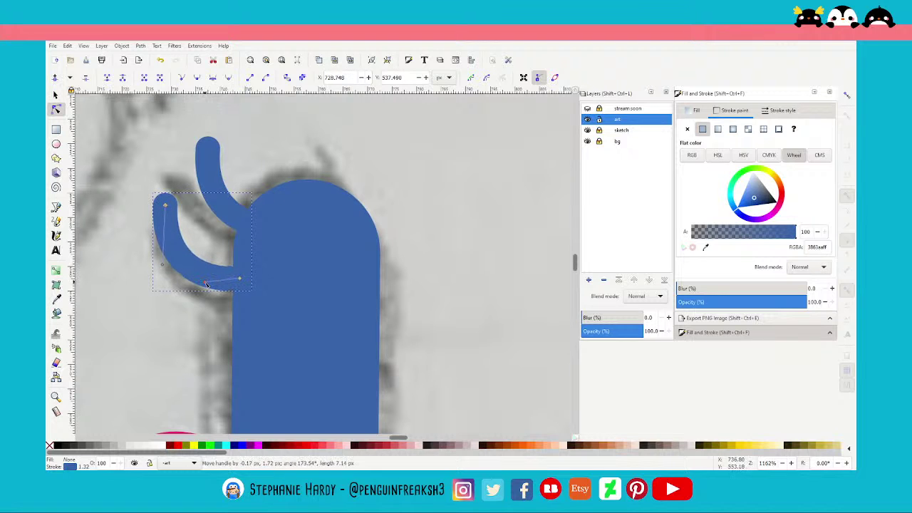
pyautogui.moveTo(164, 205); pyautogui.dragTo(161, 208)
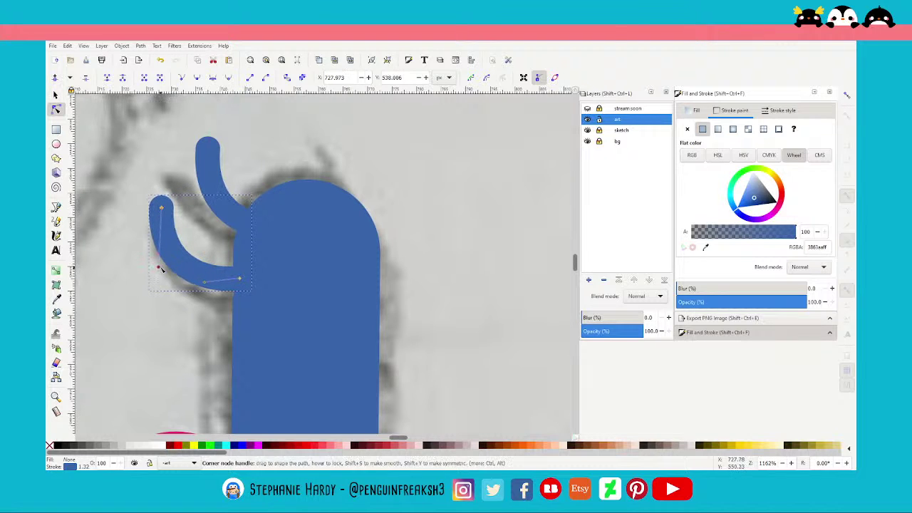
pyautogui.moveTo(162, 264); pyautogui.dragTo(203, 280)
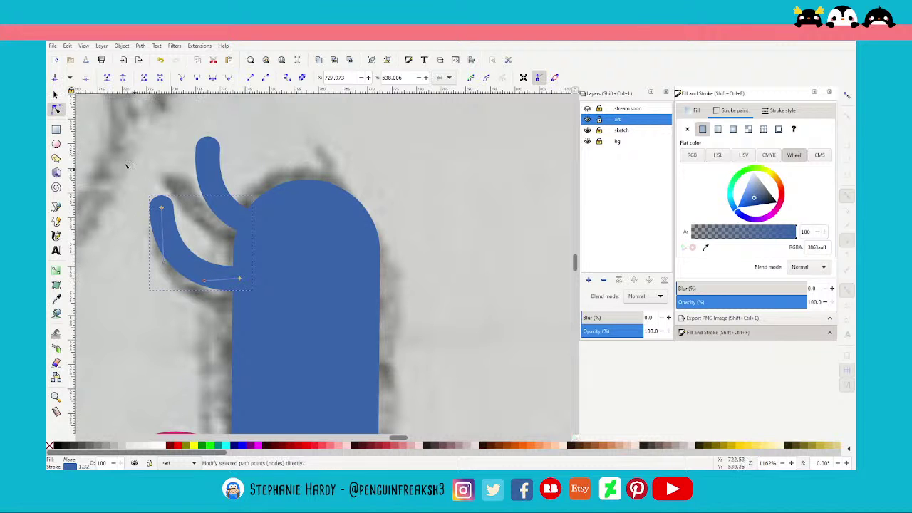
pyautogui.click(56, 95)
pyautogui.click(126, 138)
# - Rotate and reshape the small blue curve into a brow arc above the eye
pyautogui.scroll(-3, 274, 223)
pyautogui.scroll(-2, 274, 222)
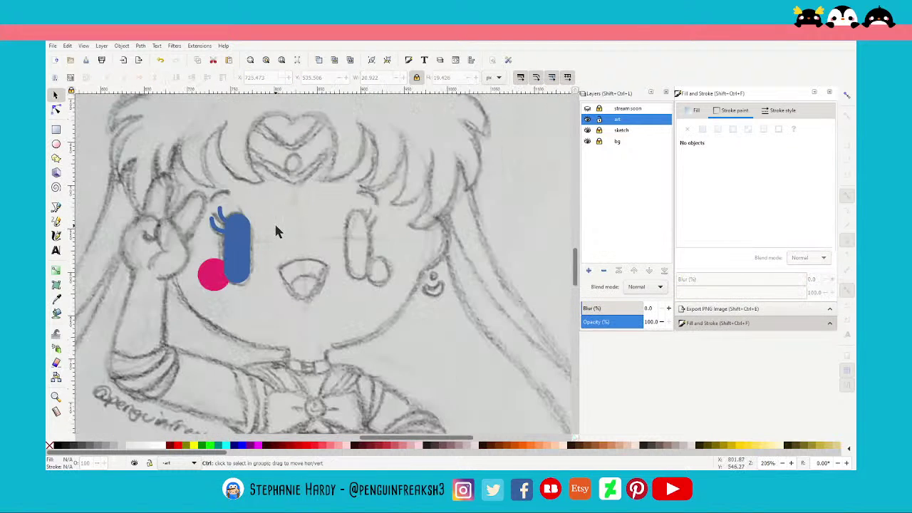
pyautogui.scroll(-1, 274, 226)
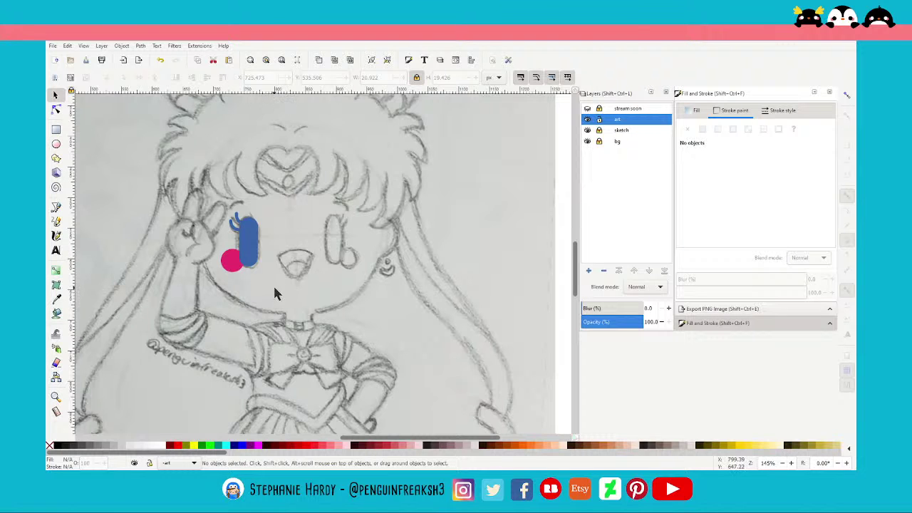
pyautogui.moveTo(274, 288); pyautogui.dragTo(204, 192)
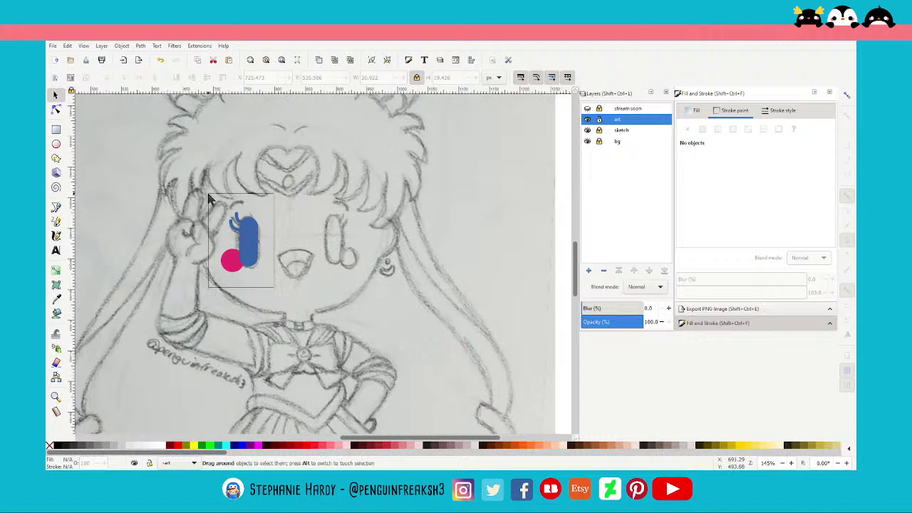
pyautogui.keyDown('ctrl'); pyautogui.scroll(2, 240, 217); pyautogui.keyUp('ctrl')
pyautogui.keyDown('ctrl'); pyautogui.click(240, 217); pyautogui.keyUp('ctrl')
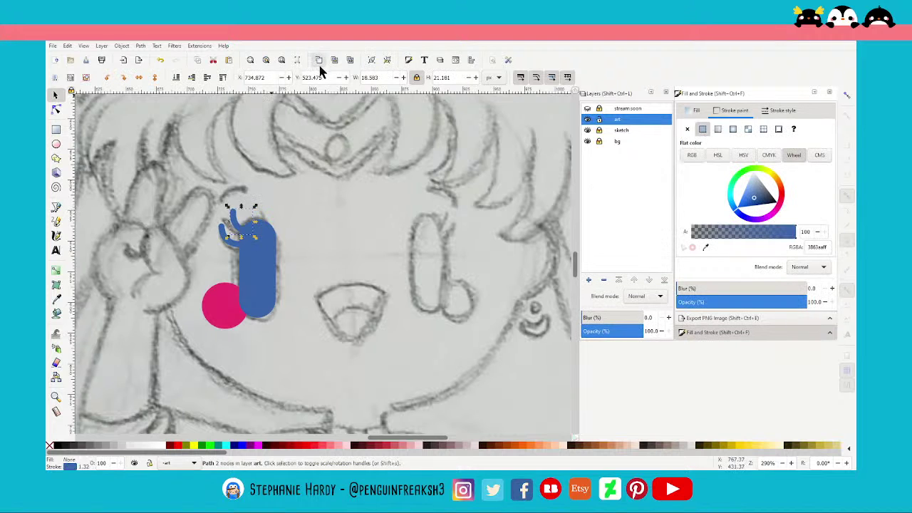
pyautogui.click(246, 218)
pyautogui.moveTo(227, 206)
pyautogui.mouseDown()
pyautogui.moveTo(261, 207)
pyautogui.moveTo(242, 196)
pyautogui.mouseUp()
pyautogui.press('n')
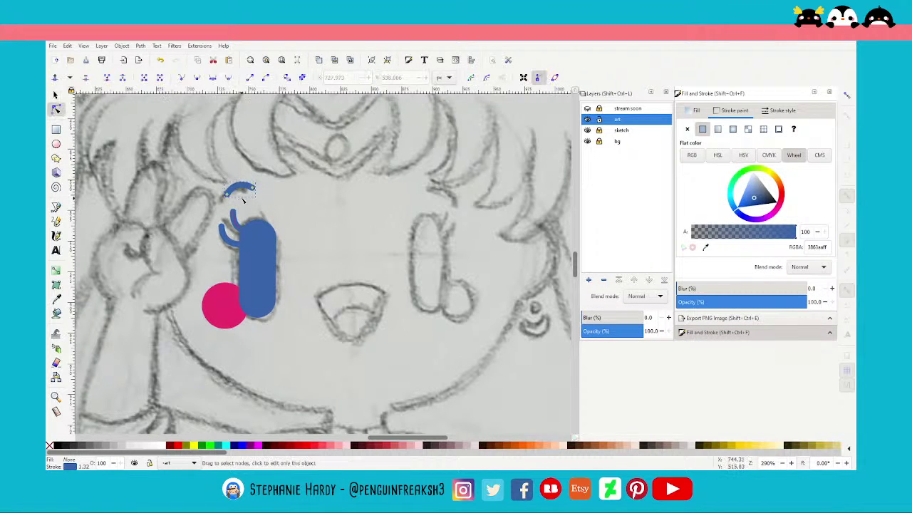
pyautogui.keyDown('ctrl'); pyautogui.scroll(2, 242, 201); pyautogui.keyUp('ctrl')
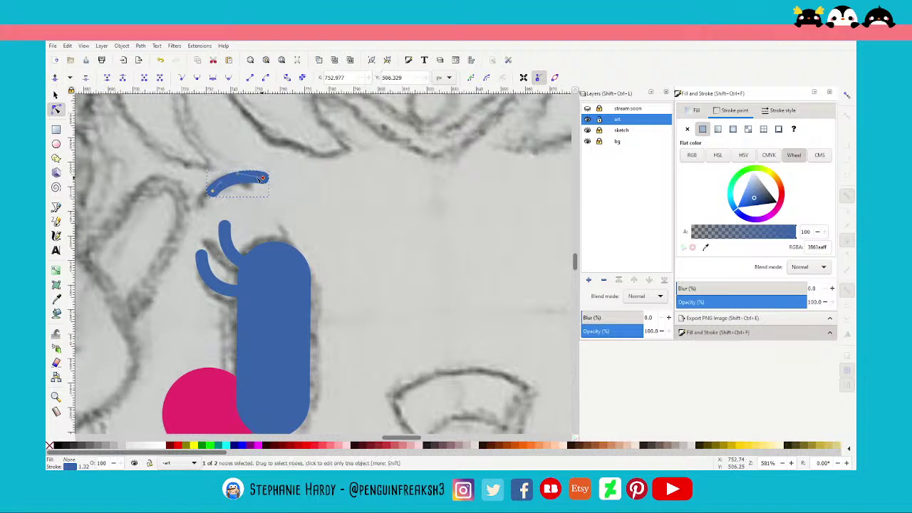
pyautogui.moveTo(235, 175); pyautogui.dragTo(244, 176)
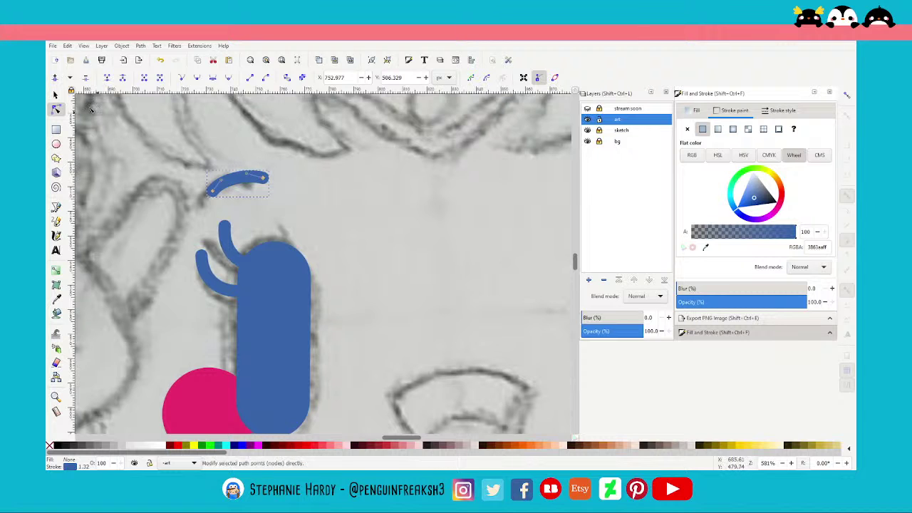
pyautogui.click(55, 96)
pyautogui.moveTo(264, 181); pyautogui.dragTo(252, 188)
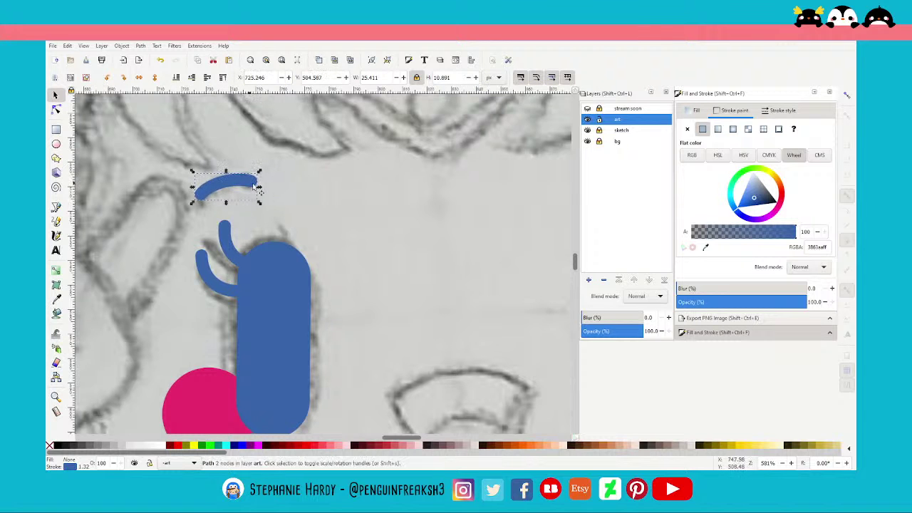
pyautogui.click(230, 201)
# - Duplicate the left eye, lashes and blush, flip horizontally, and place on the right
pyautogui.keyDown('ctrl'); pyautogui.scroll(-5, 230, 201); pyautogui.keyUp('ctrl')
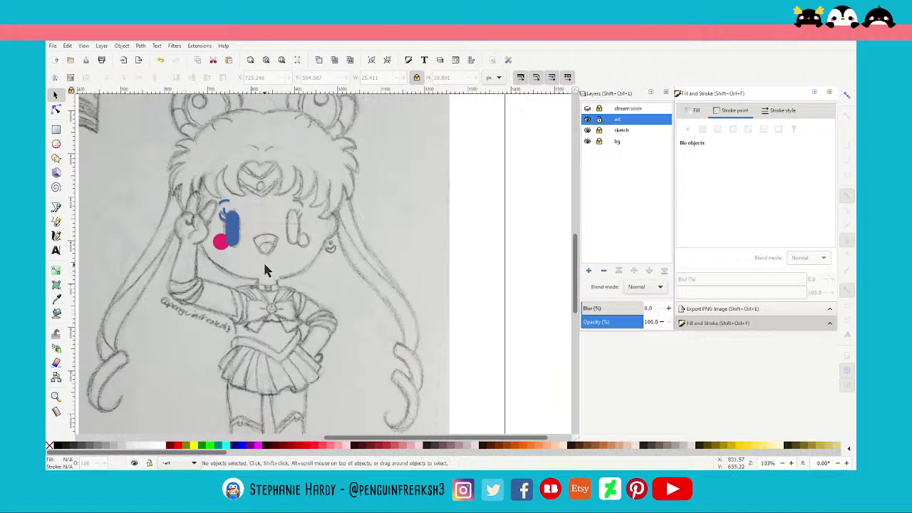
pyautogui.keyDown('ctrl'); pyautogui.scroll(1, 264, 250); pyautogui.keyUp('ctrl')
pyautogui.moveTo(258, 289); pyautogui.dragTo(183, 183)
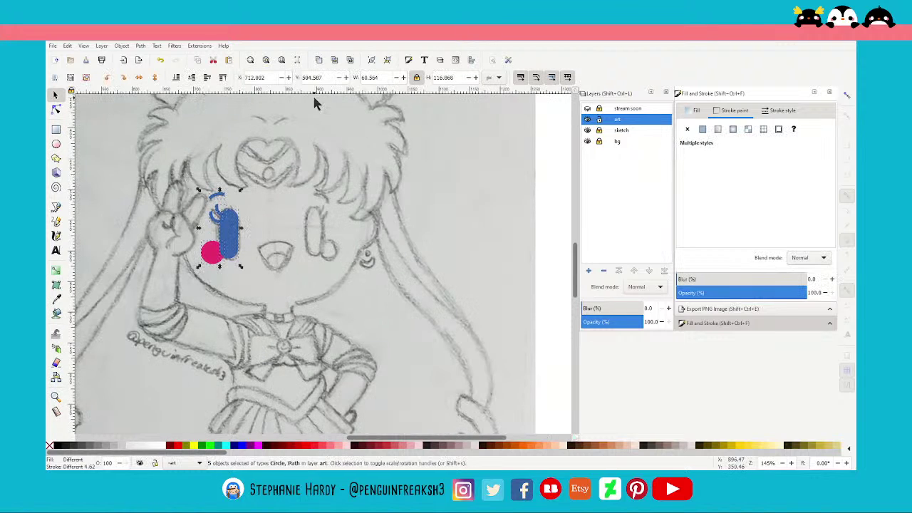
pyautogui.hotkey('ctrl', 'd')
pyautogui.click(138, 77)
pyautogui.moveTo(221, 243); pyautogui.dragTo(324, 241)
pyautogui.click(343, 206)
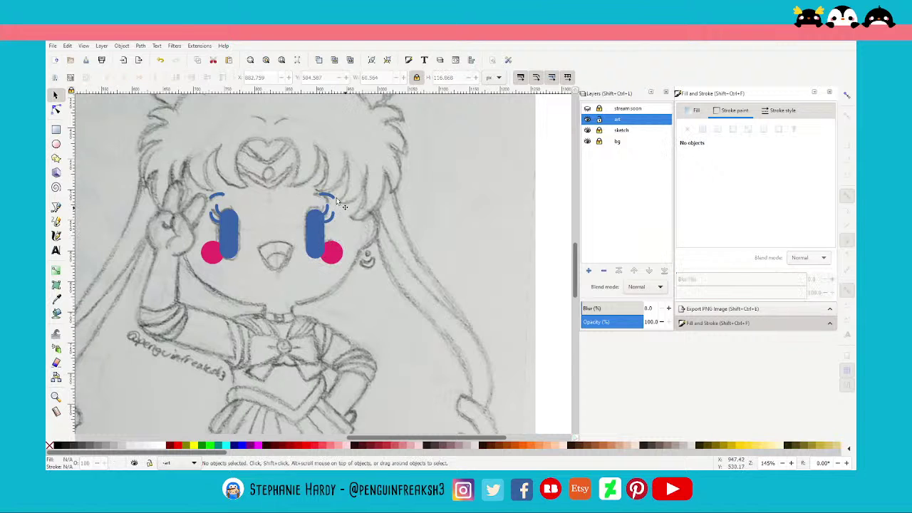
# - Recolour both brow arcs with the yellow swatch
pyautogui.click(218, 198)
pyautogui.keyDown('shift'); pyautogui.click(324, 197); pyautogui.keyUp('shift')
pyautogui.scroll(-2, 392, 198)
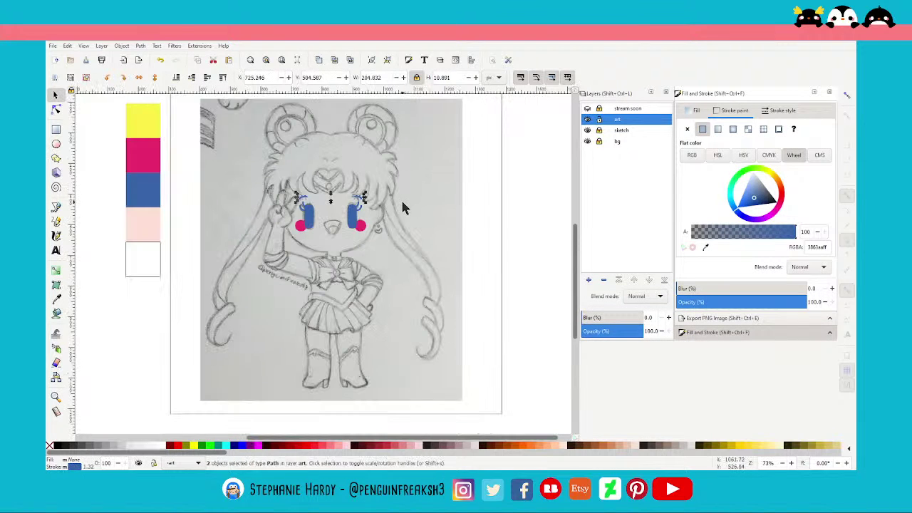
pyautogui.press('d')
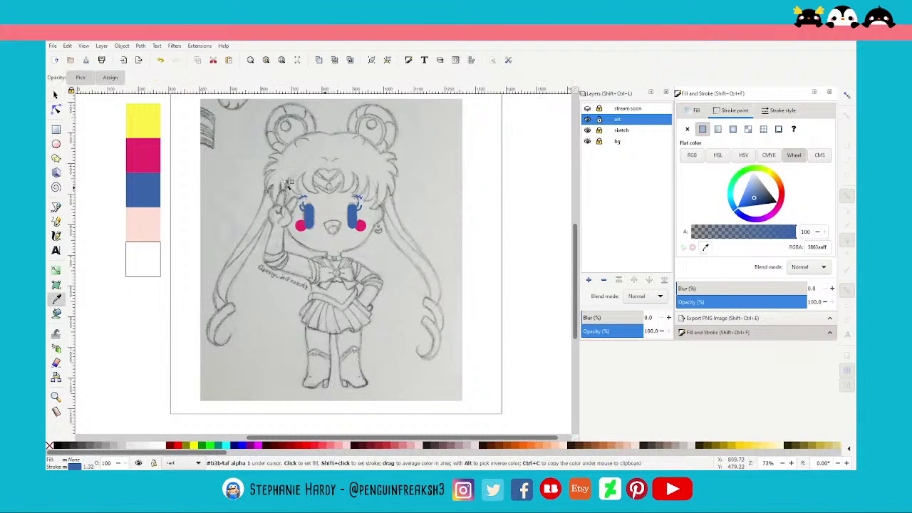
pyautogui.click(152, 133)
pyautogui.press('s')
pyautogui.press('Escape')
# - Draw a closed triangular mouth outline between the eyes
pyautogui.scroll(1, 387, 200)
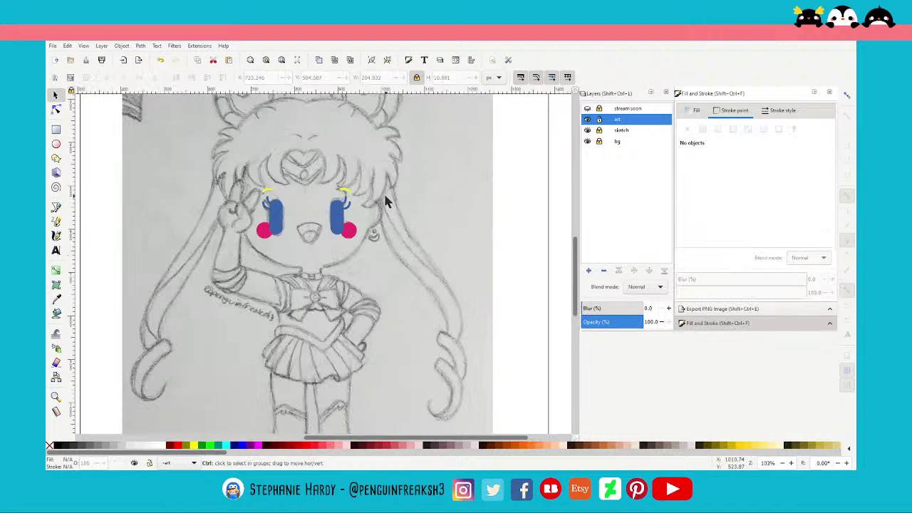
pyautogui.scroll(2, 314, 246)
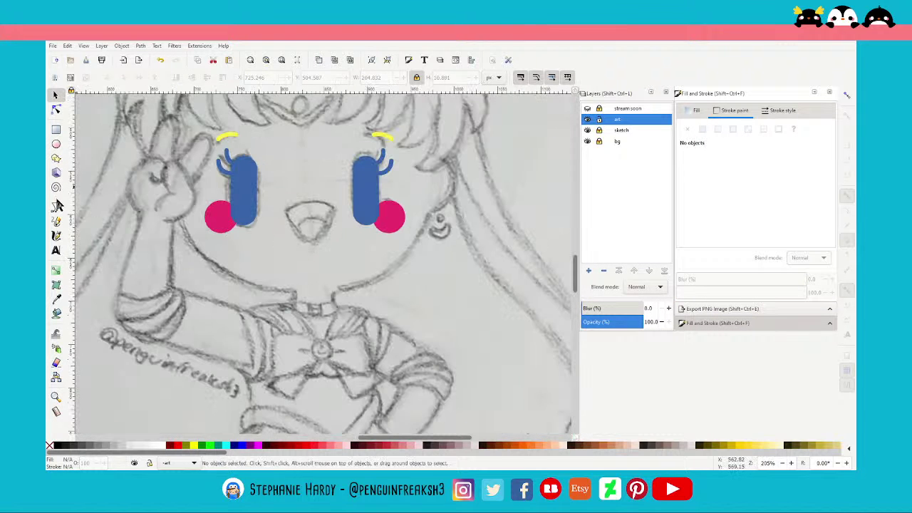
pyautogui.press('b')
pyautogui.click(283, 211)
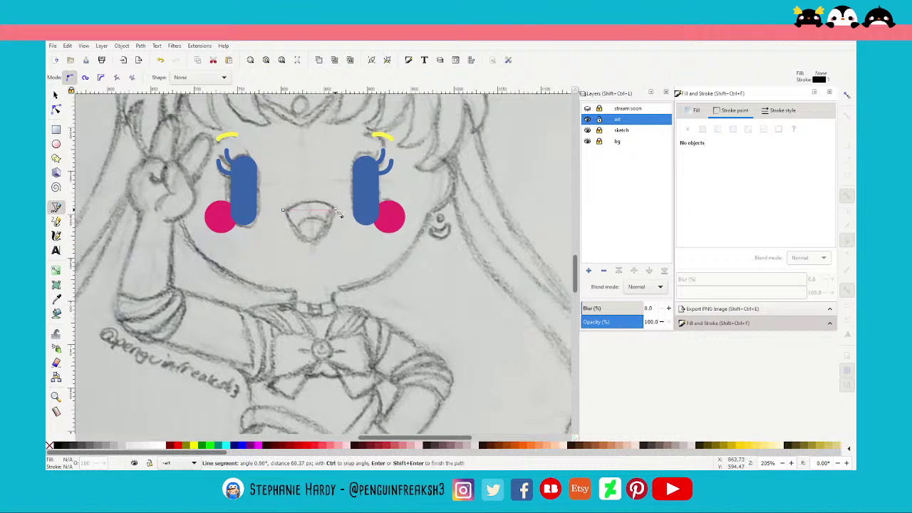
pyautogui.click(336, 211)
pyautogui.click(311, 242)
pyautogui.click(284, 211)
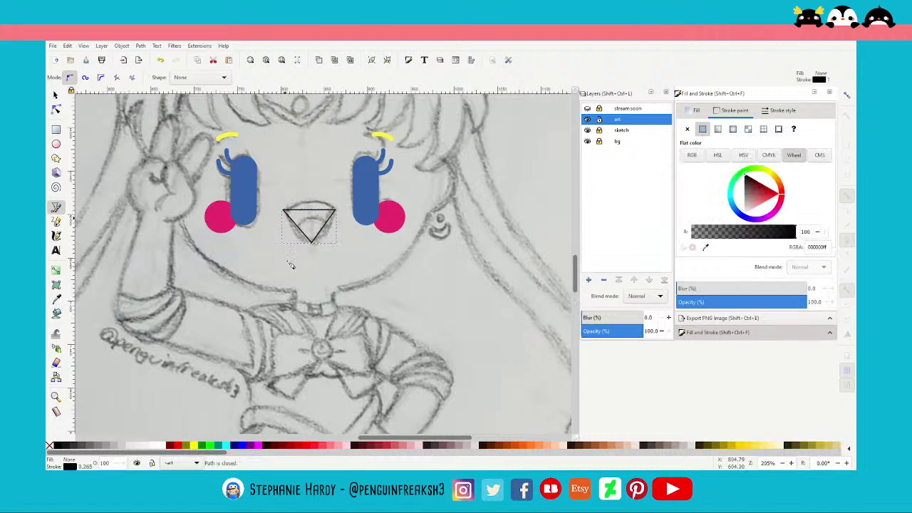
pyautogui.click(56, 109)
# - Smooth the mouth's bottom node and curve its top and bottom edges
pyautogui.moveTo(291, 230); pyautogui.dragTo(290, 230)
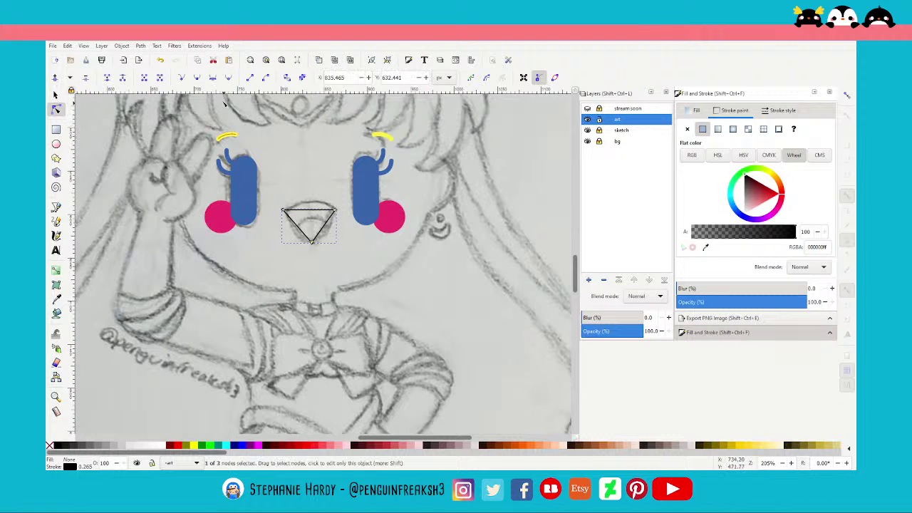
pyautogui.hotkey('shift', 's')
pyautogui.scroll(2, 317, 241)
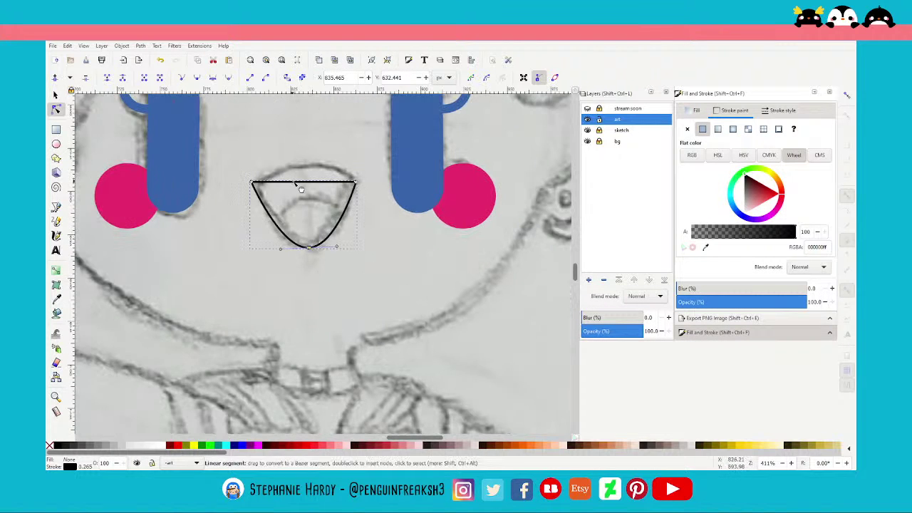
pyautogui.moveTo(252, 182)
pyautogui.mouseDown()
pyautogui.moveTo(329, 169)
pyautogui.moveTo(339, 177)
pyautogui.mouseUp()
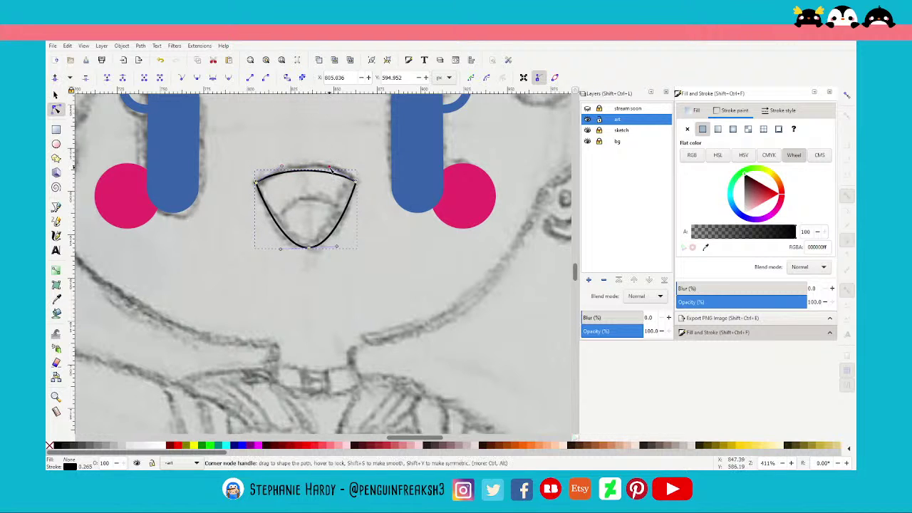
pyautogui.moveTo(283, 166); pyautogui.dragTo(278, 167)
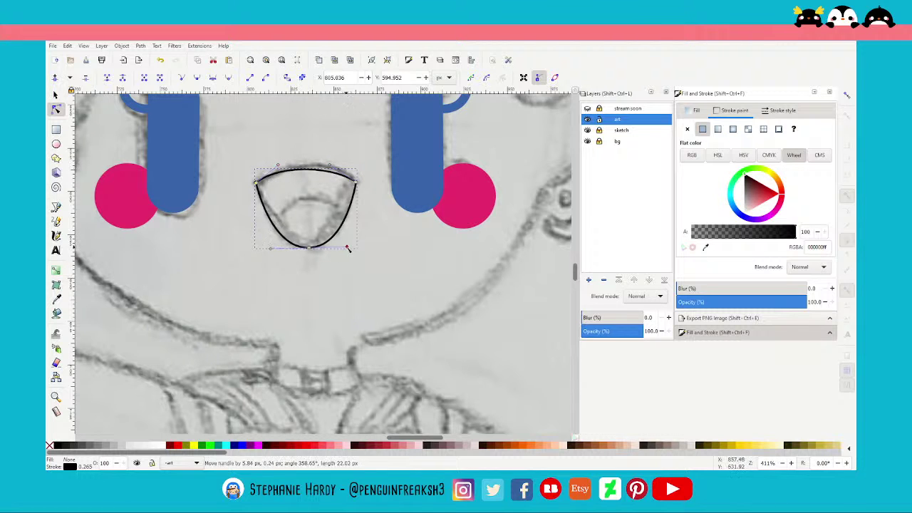
pyautogui.moveTo(335, 247)
pyautogui.mouseDown()
pyautogui.moveTo(302, 247)
pyautogui.moveTo(348, 249)
pyautogui.moveTo(265, 249)
pyautogui.mouseUp()
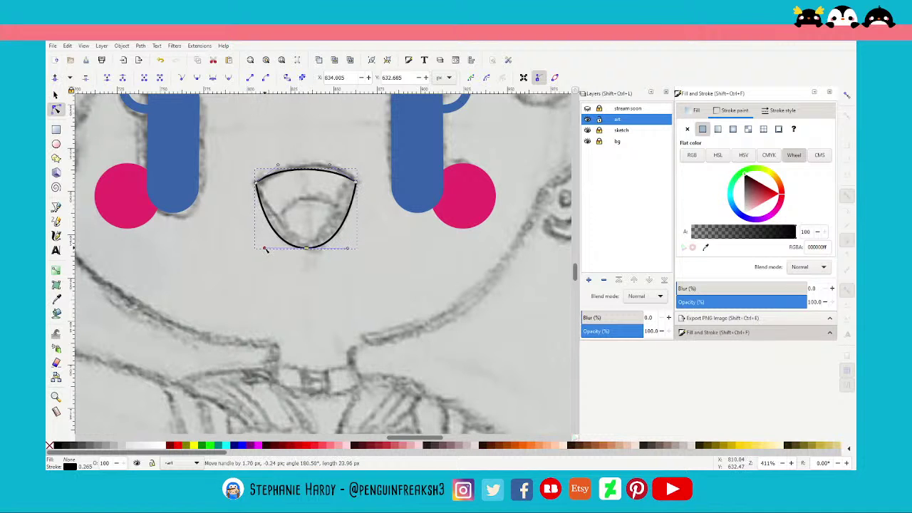
pyautogui.click(294, 188)
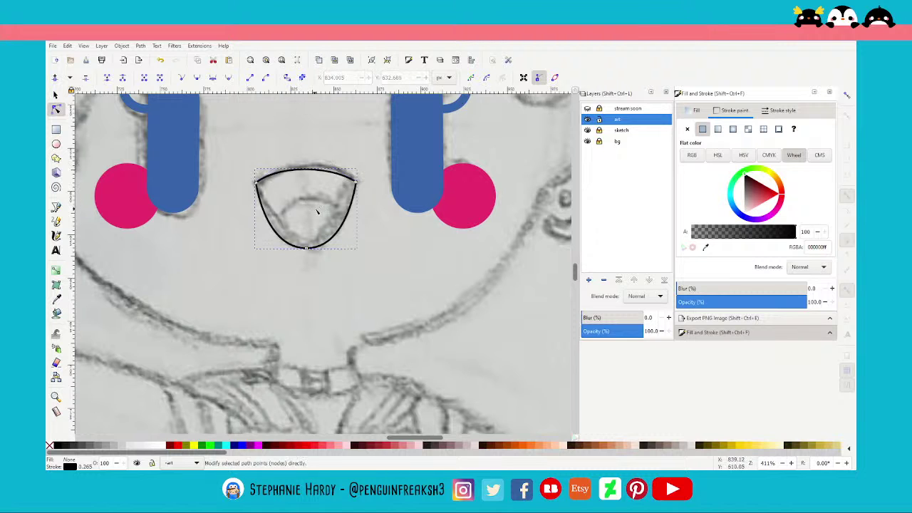
# - Bend the right side of the mouth's top edge upward
pyautogui.click(355, 182)
pyautogui.moveTo(330, 170); pyautogui.dragTo(279, 163)
pyautogui.click(56, 94)
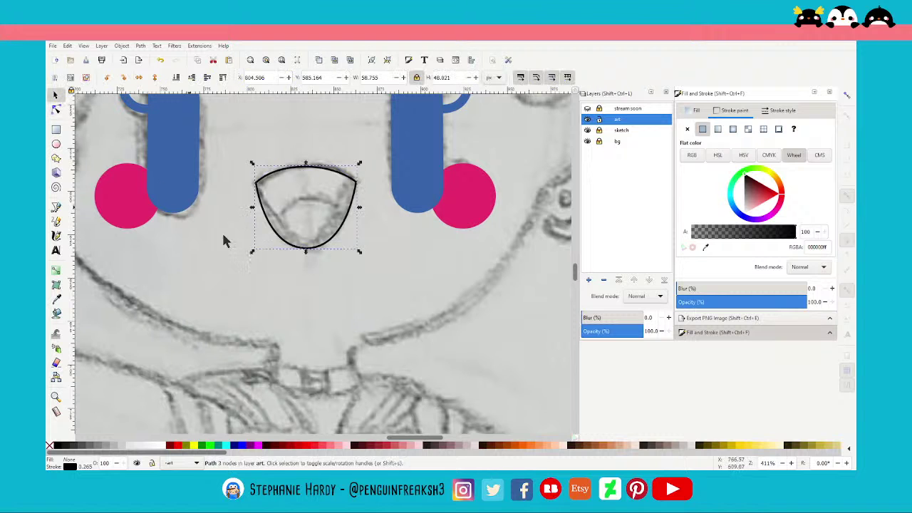
pyautogui.scroll(-3, 328, 260)
pyautogui.scroll(2, 329, 264)
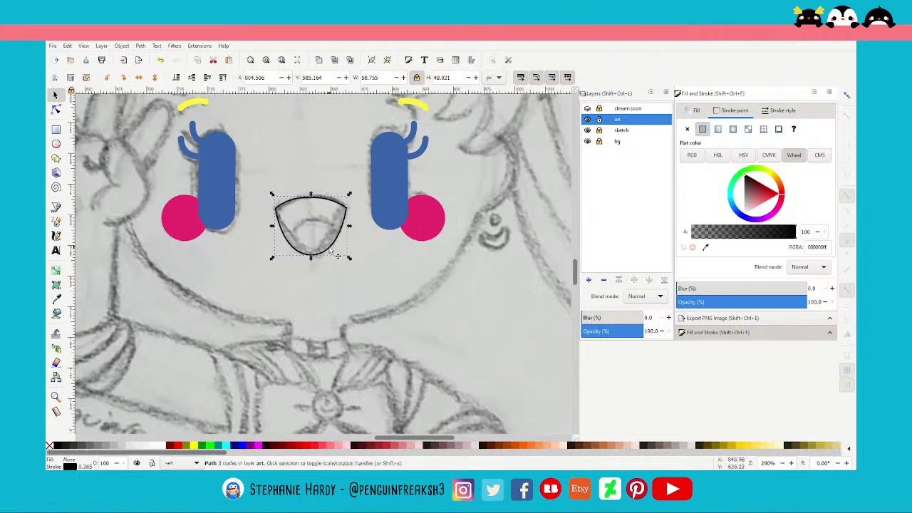
# - Give the mouth a flat fill, sampling the eyes' blue with the dropper
pyautogui.click(693, 111)
pyautogui.click(702, 129)
pyautogui.click(687, 129)
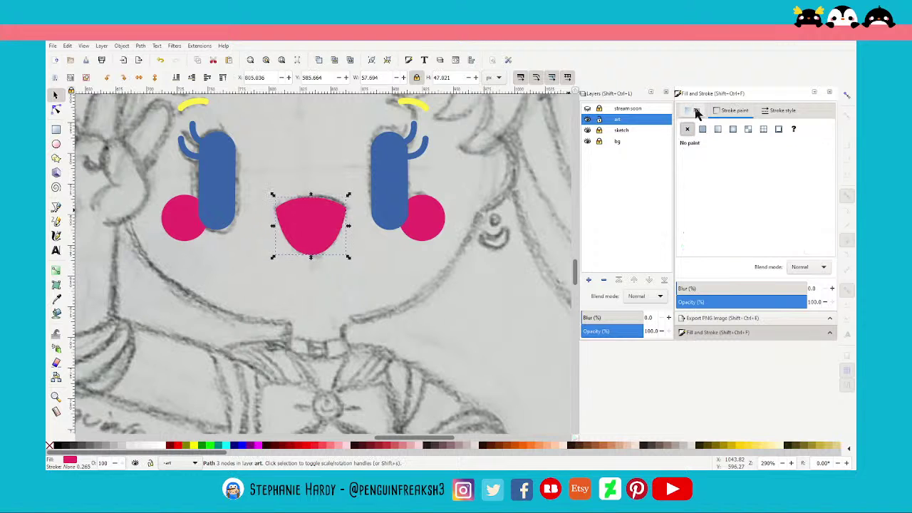
pyautogui.click(702, 129)
pyautogui.scroll(-3, 360, 301)
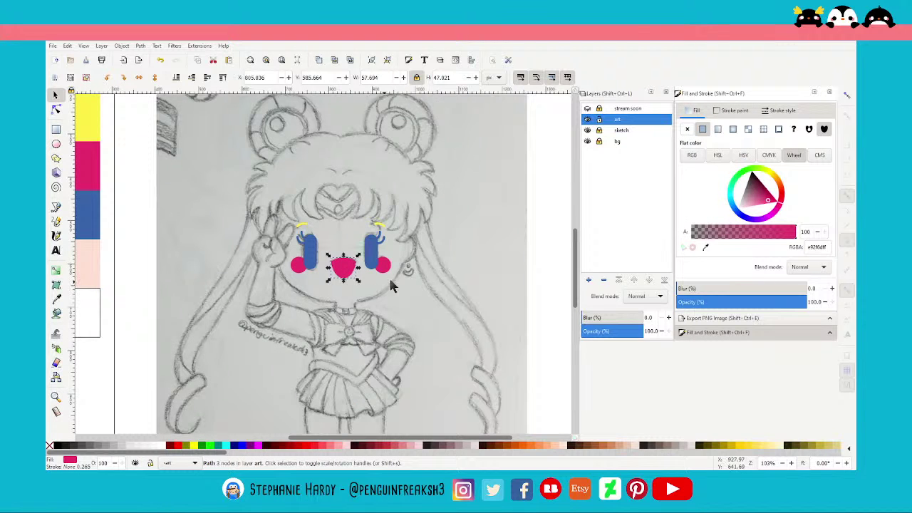
pyautogui.click(705, 247)
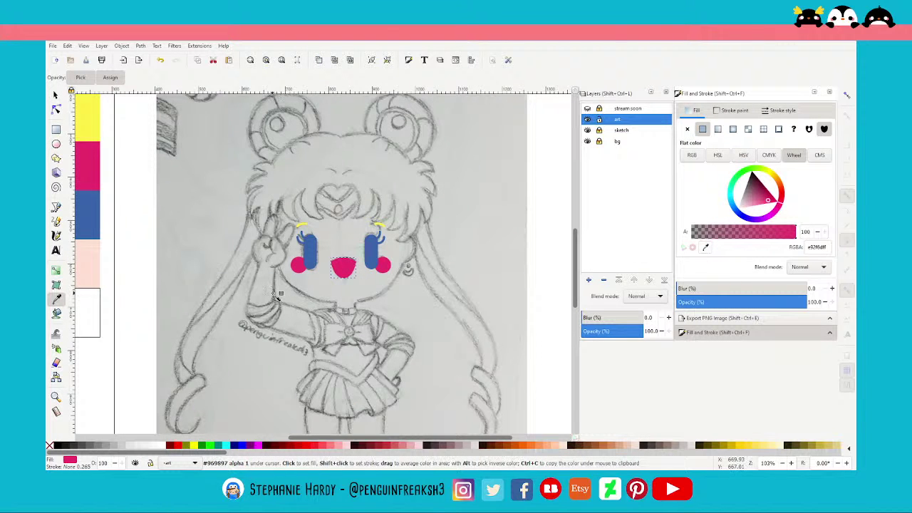
pyautogui.click(92, 207)
pyautogui.press('s')
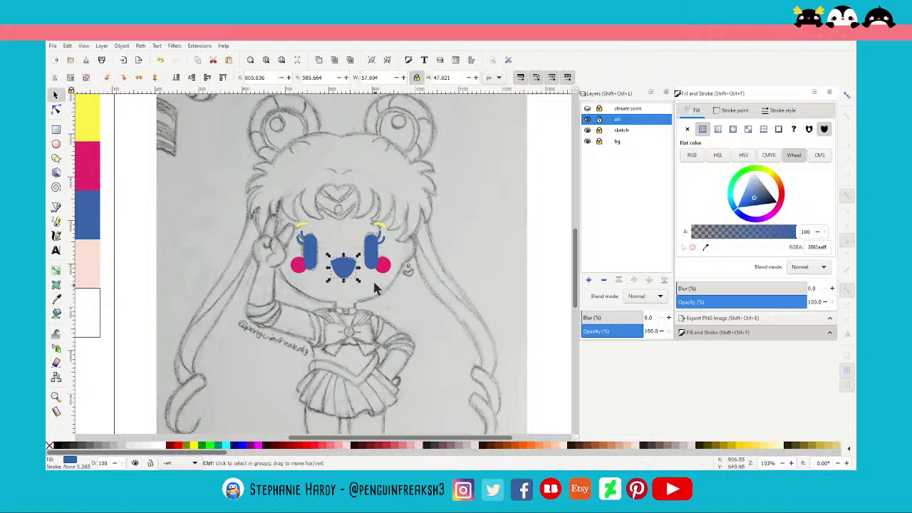
pyautogui.scroll(2, 375, 286)
# - Duplicate the right pink cheek circle and place it over the mouth's lower half
pyautogui.click(401, 256)
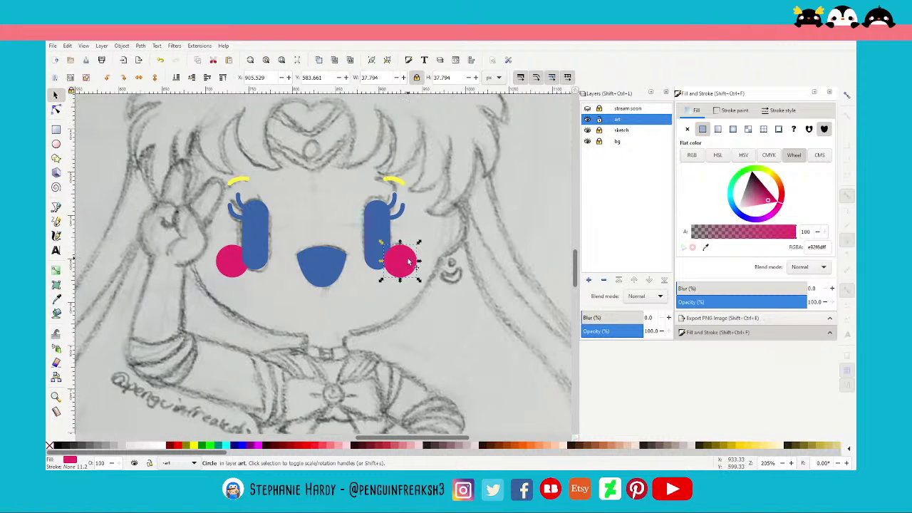
pyautogui.hotkey('ctrl', 'd')
pyautogui.moveTo(409, 262); pyautogui.dragTo(323, 301)
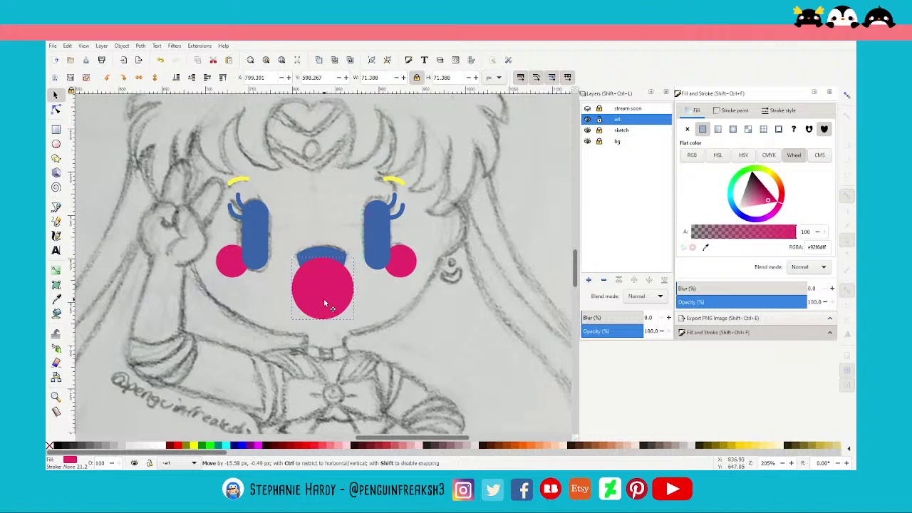
pyautogui.moveTo(322, 300); pyautogui.dragTo(323, 300)
# - Try intersecting circle and mouth, delete the result, and draw a new circle there
pyautogui.keyDown('ctrl'); pyautogui.scroll(2, 323, 300); pyautogui.keyUp('ctrl')
pyautogui.click(333, 206)
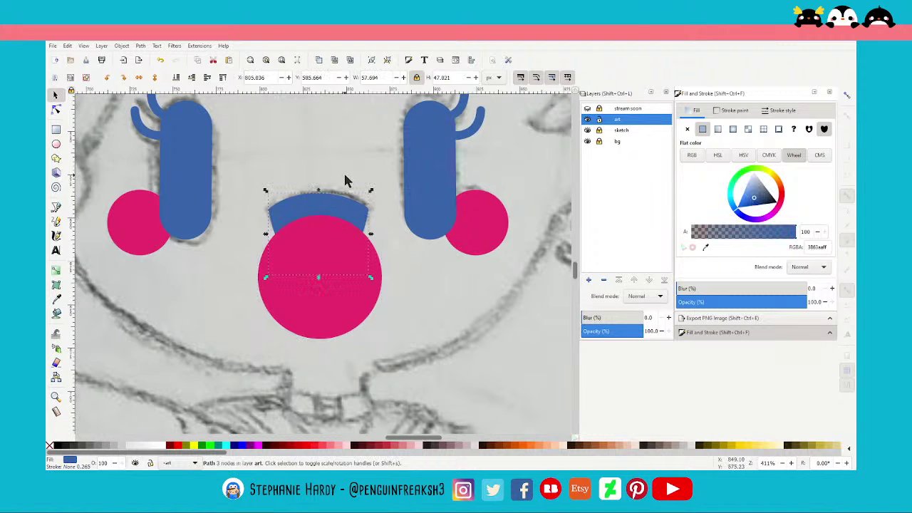
pyautogui.keyDown('shift'); pyautogui.click(349, 326); pyautogui.keyUp('shift')
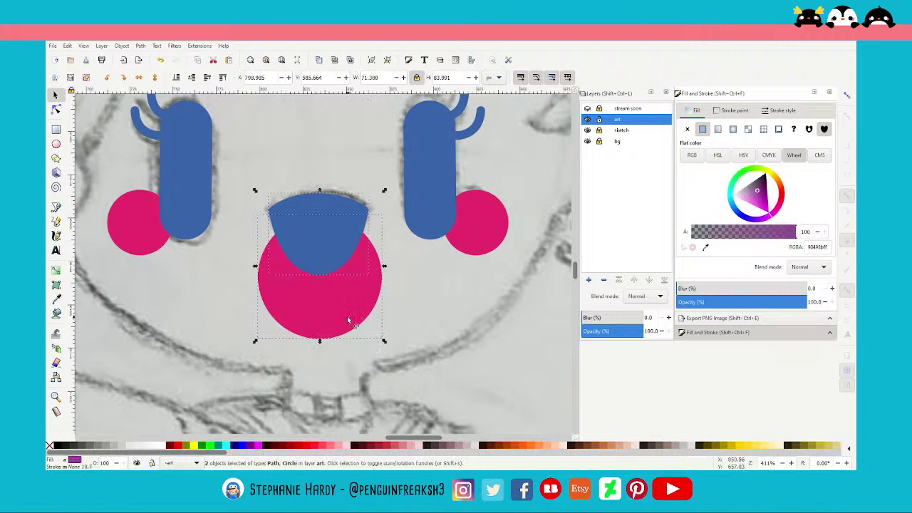
pyautogui.click(140, 45)
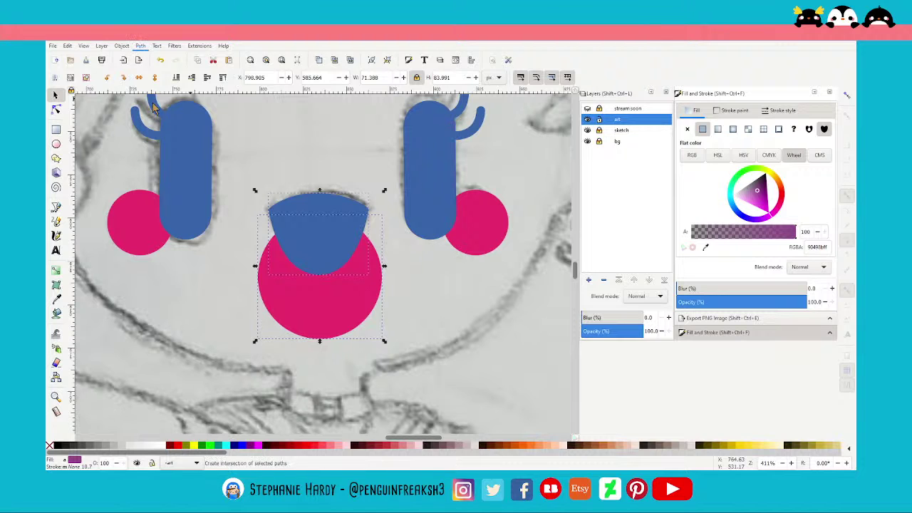
pyautogui.click(212, 163)
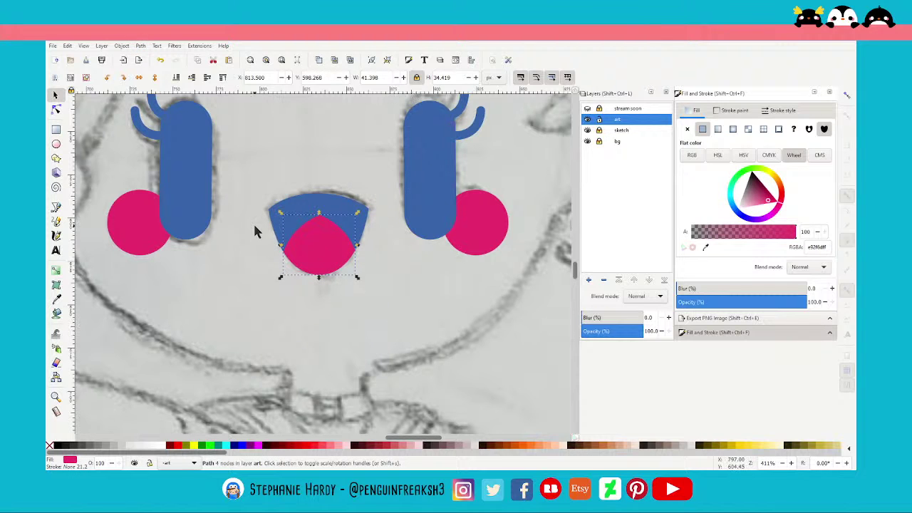
pyautogui.press('Delete')
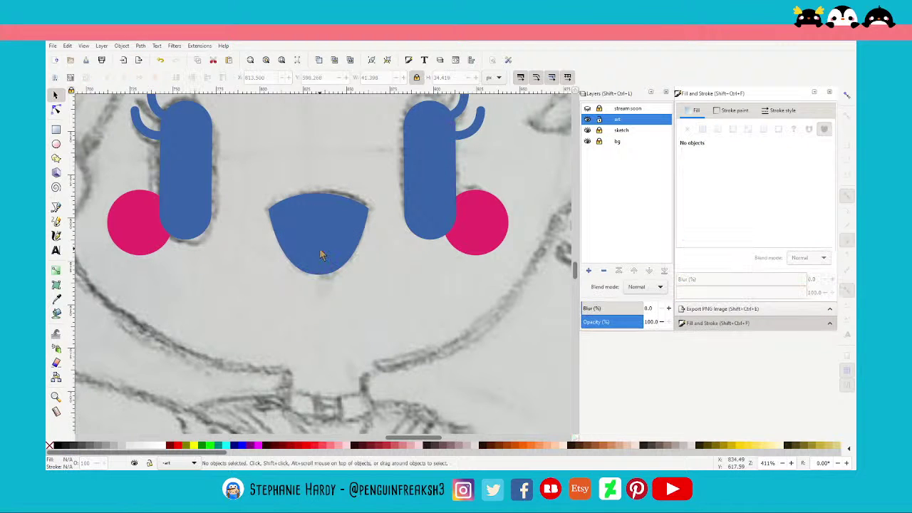
pyautogui.press('e')
pyautogui.moveTo(243, 237); pyautogui.dragTo(348, 342)
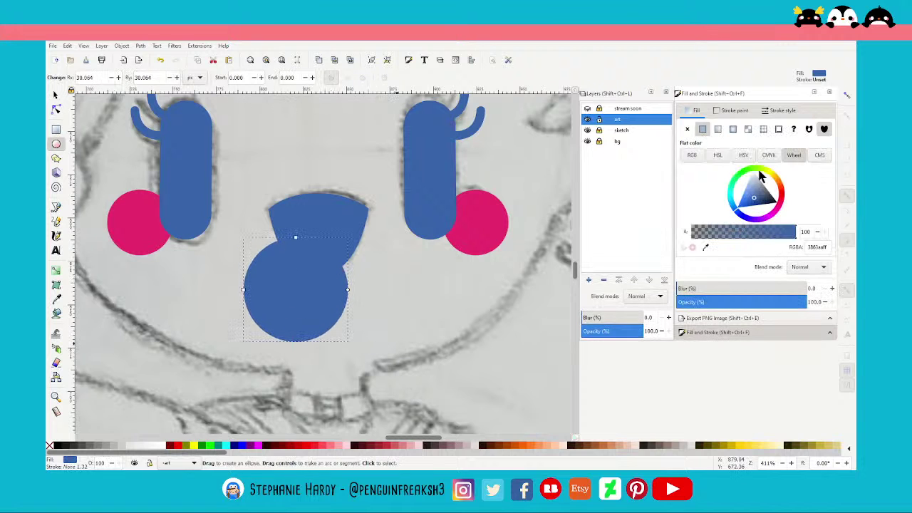
# - Recolour the new circle pink, move it up into the mouth and widen it slightly
pyautogui.click(705, 247)
pyautogui.click(472, 218)
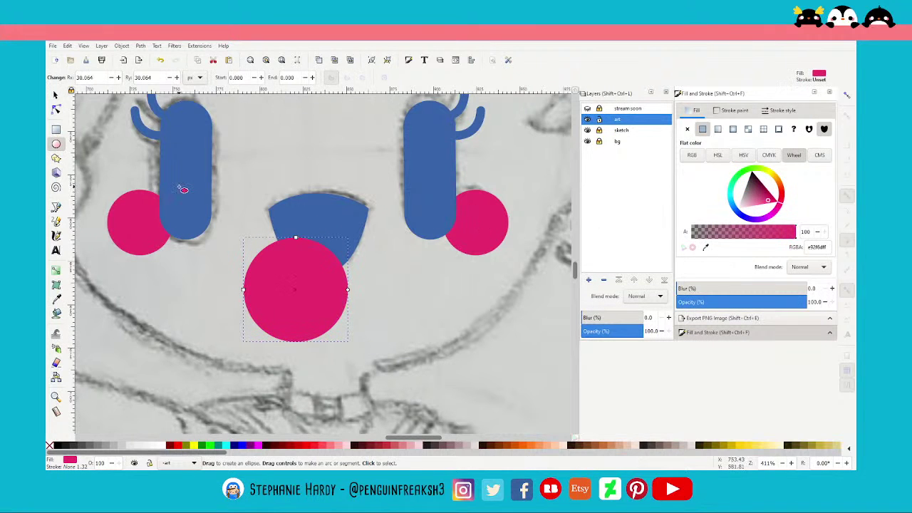
pyautogui.click(53, 96)
pyautogui.moveTo(269, 275); pyautogui.dragTo(314, 255)
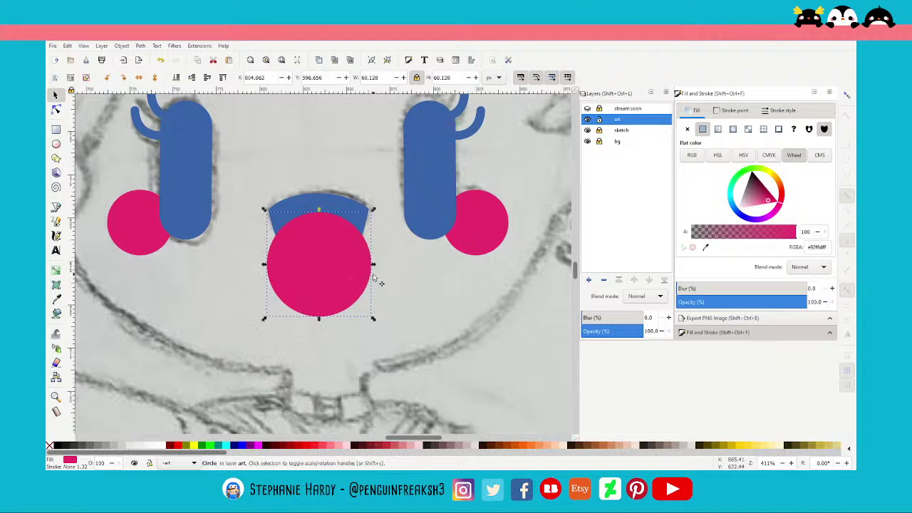
pyautogui.moveTo(377, 263)
pyautogui.mouseDown()
pyautogui.moveTo(384, 264)
pyautogui.moveTo(347, 275)
pyautogui.mouseUp()
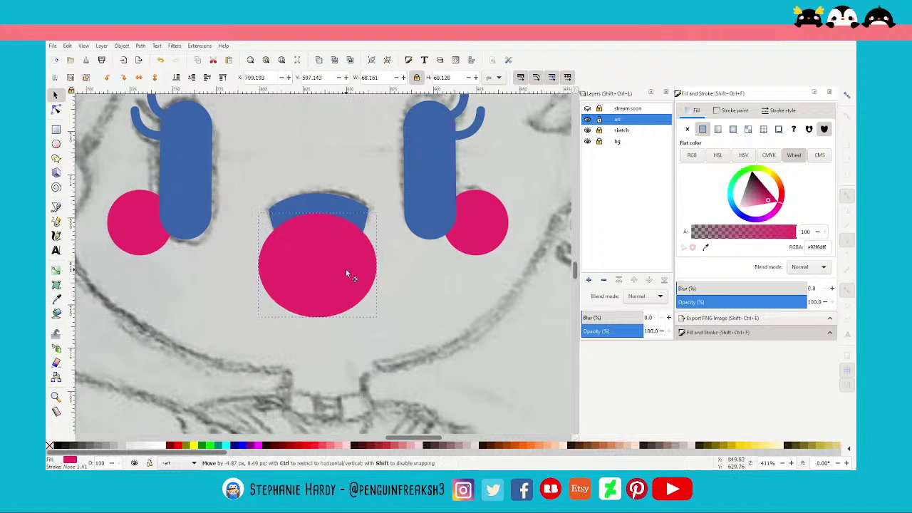
# - Raise the blue mouth above the circle and split the mouth where they overlap
pyautogui.keyDown('alt'); pyautogui.click(347, 270); pyautogui.keyUp('alt')
pyautogui.press('Home')
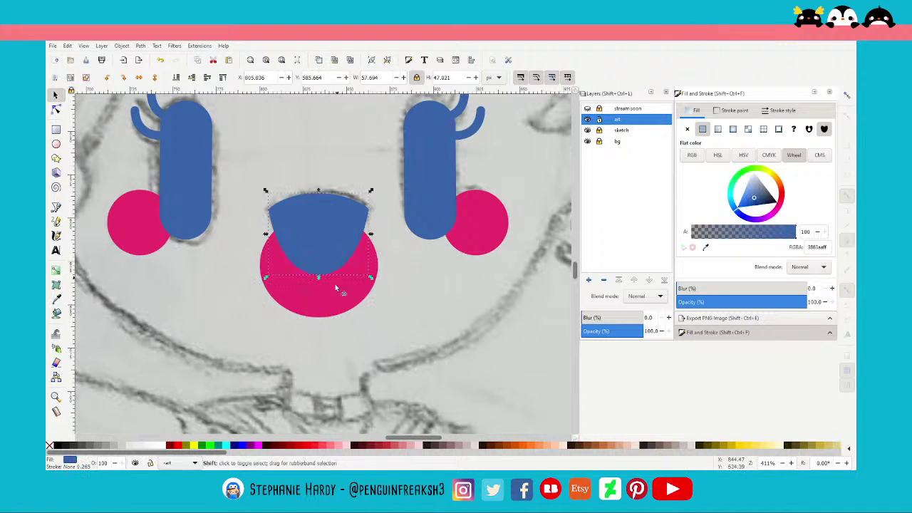
pyautogui.keyDown('shift'); pyautogui.click(335, 283); pyautogui.keyUp('shift')
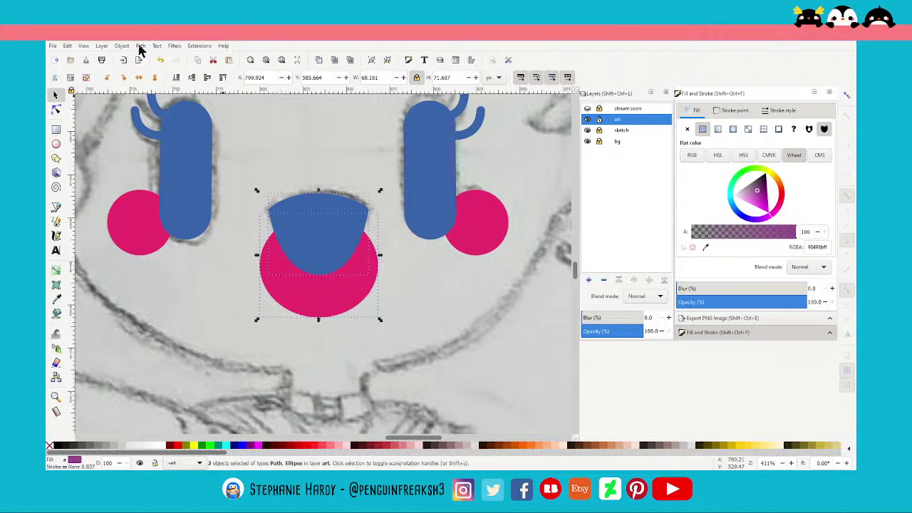
pyautogui.click(141, 46)
pyautogui.click(242, 310)
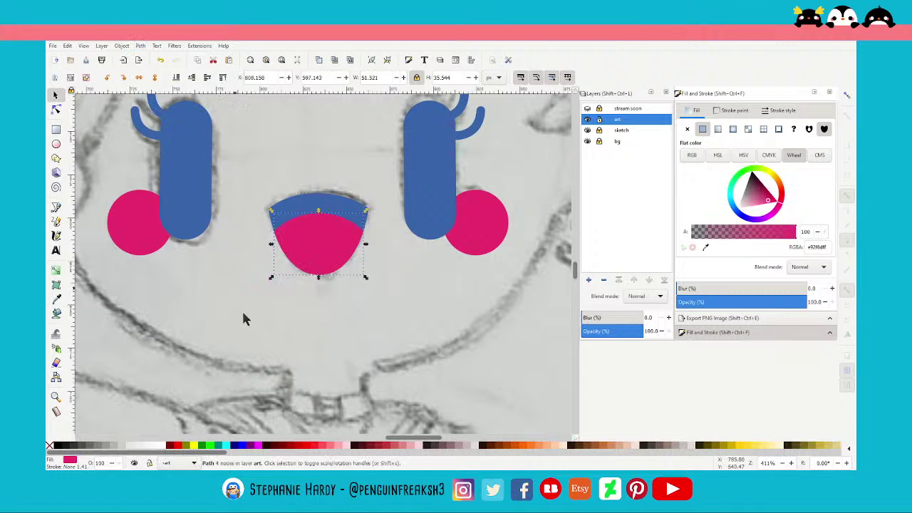
pyautogui.press('Escape')
pyautogui.press('5')
pyautogui.scroll(3, 333, 254)
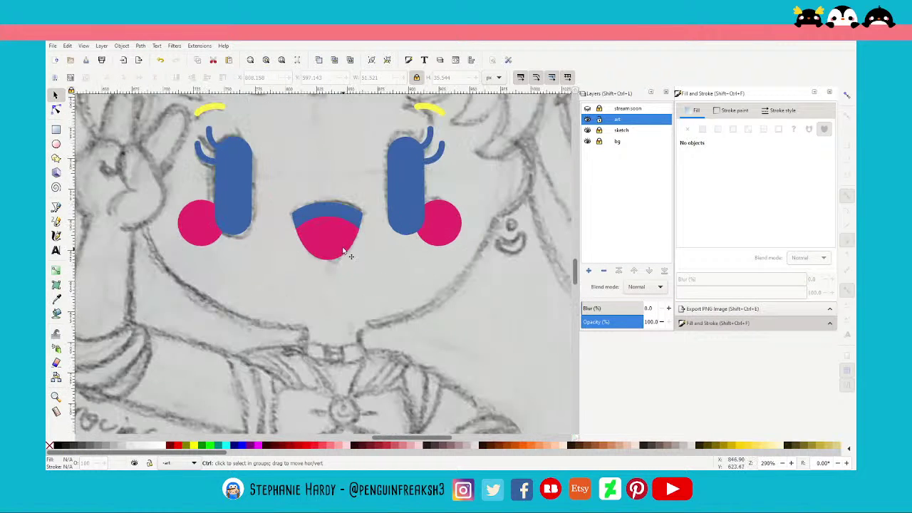
# - Recolour the mouth's top part pink, then darken it to deep magenta
pyautogui.click(341, 211)
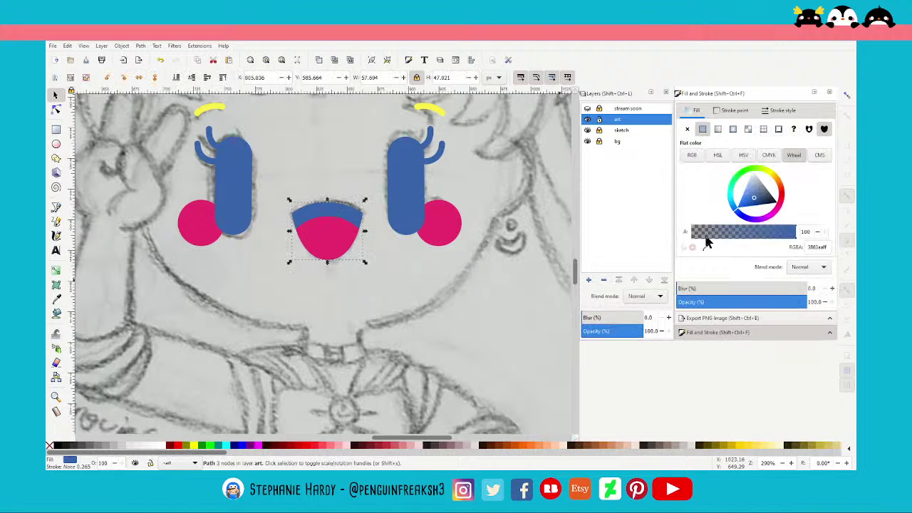
pyautogui.press('d')
pyautogui.click(301, 230)
pyautogui.press('d')
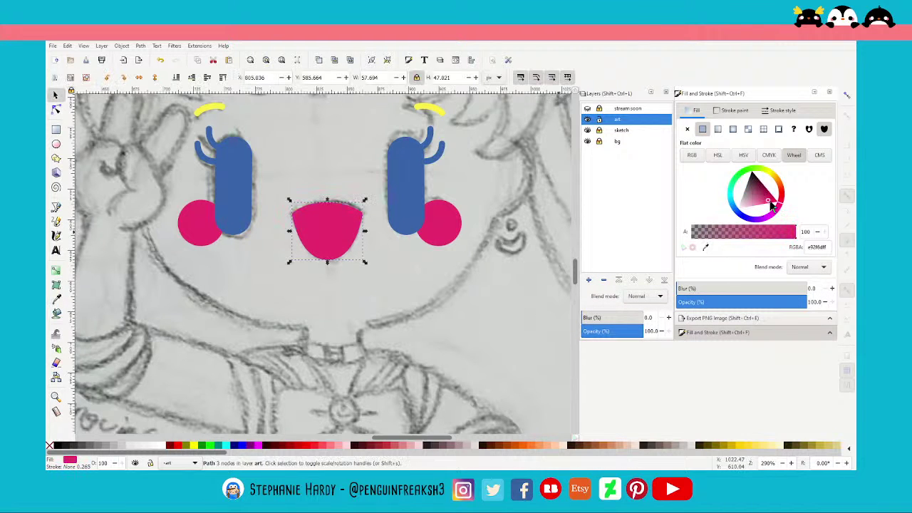
pyautogui.moveTo(772, 205); pyautogui.dragTo(763, 194)
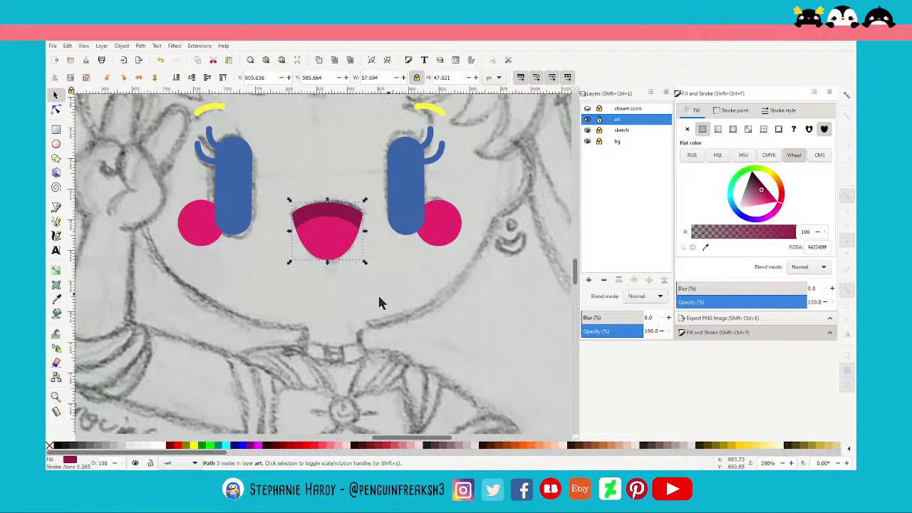
# - Nudge the pink tongue down and intersect it with the dark mouth top (Ctrl+*)
pyautogui.press('Escape')
pyautogui.keyDown('ctrl'); pyautogui.scroll(-4, 311, 281); pyautogui.keyUp('ctrl')
pyautogui.scroll(-1, 385, 269)
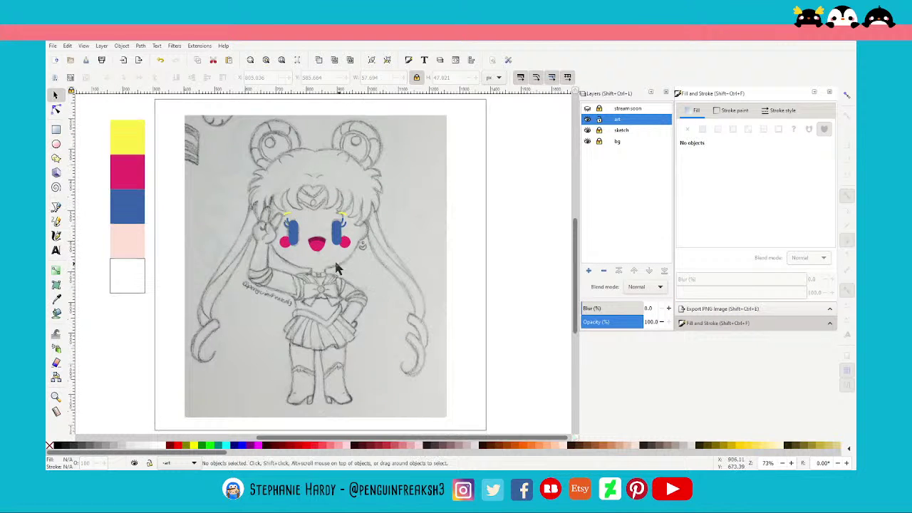
pyautogui.keyDown('ctrl'); pyautogui.scroll(4, 338, 268); pyautogui.keyUp('ctrl')
pyautogui.click(303, 224)
pyautogui.moveTo(303, 224); pyautogui.dragTo(305, 233)
pyautogui.keyDown('alt'); pyautogui.click(305, 236); pyautogui.keyUp('alt')
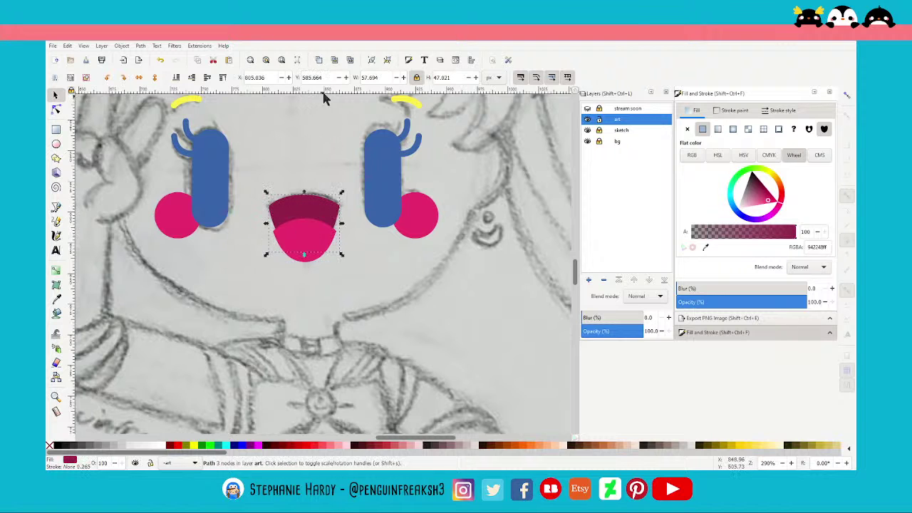
pyautogui.click(318, 59)
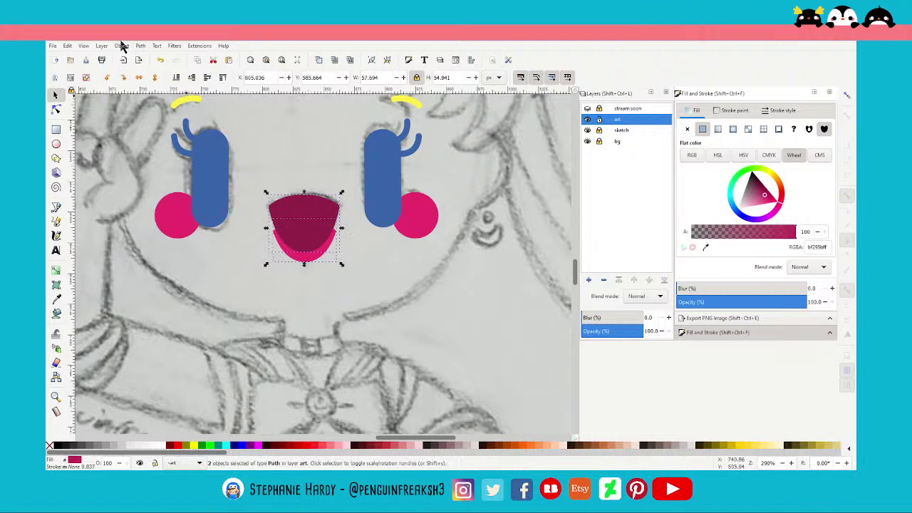
pyautogui.hotkey('ctrl', '*')
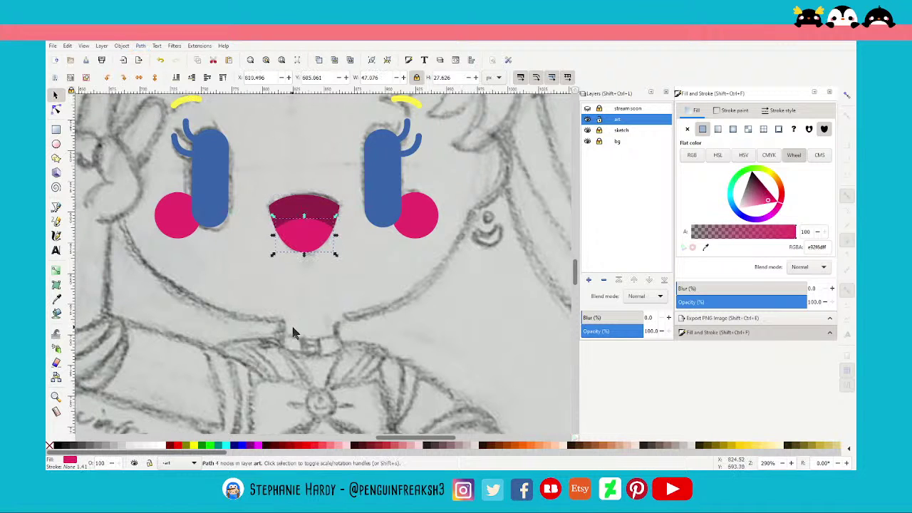
# - Inspect the finished two-tone mouth, selecting and deselecting it while zooming
pyautogui.click(296, 333)
pyautogui.scroll(-1, 307, 314)
pyautogui.scroll(-1, 326, 275)
pyautogui.scroll(-1, 356, 271)
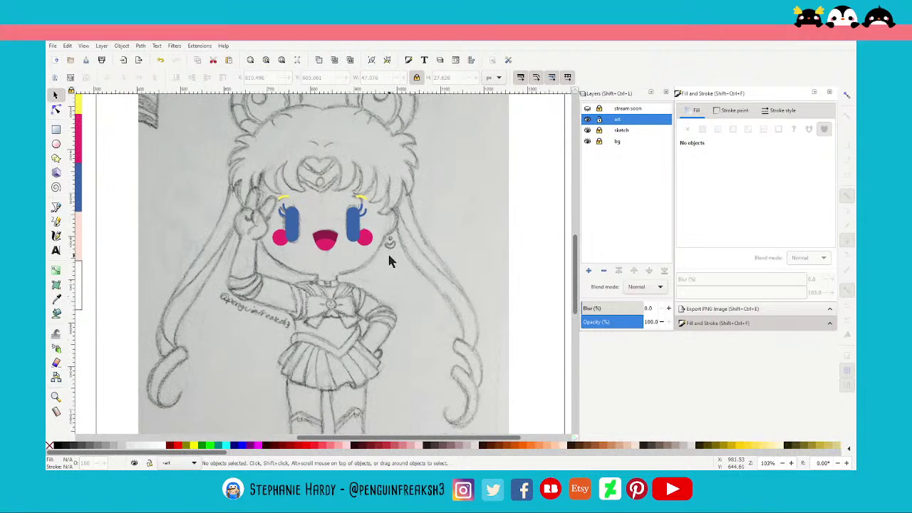
pyautogui.scroll(1, 367, 260)
pyautogui.moveTo(344, 280)
pyautogui.mouseDown()
pyautogui.moveTo(298, 240)
pyautogui.moveTo(321, 254)
pyautogui.mouseUp()
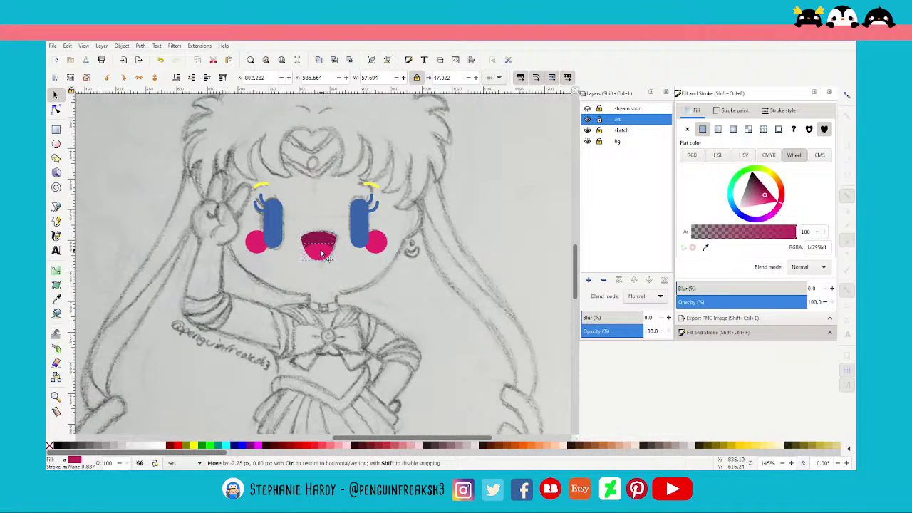
pyautogui.click(344, 270)
pyautogui.scroll(-2, 347, 273)
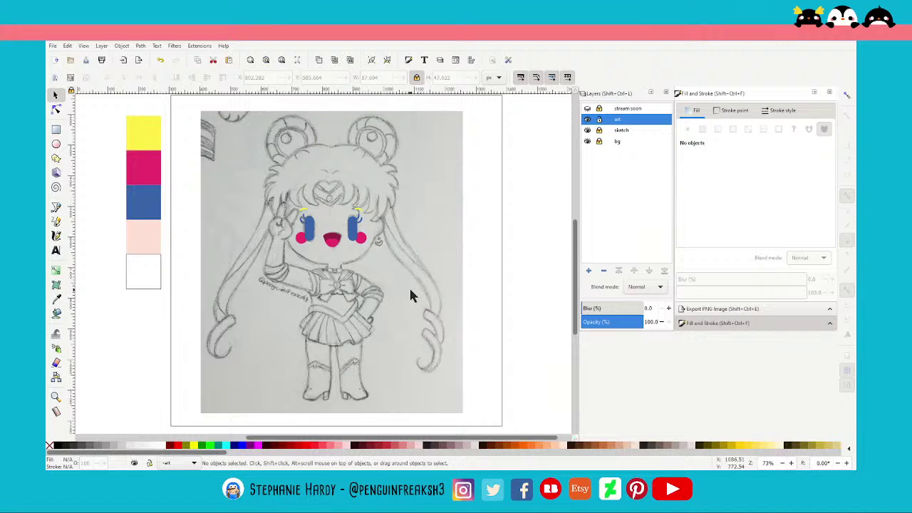
pyautogui.scroll(1, 385, 283)
pyautogui.scroll(2, 385, 283)
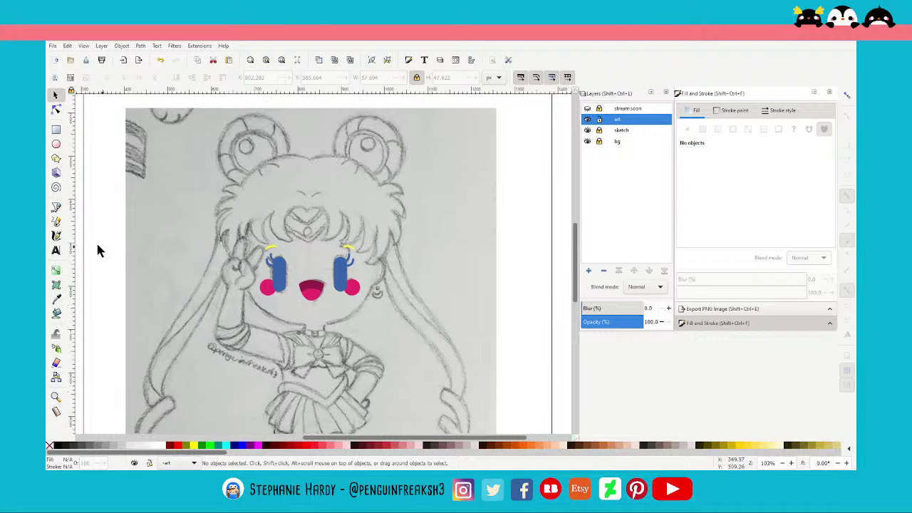
pyautogui.scroll(-2, 313, 214)
pyautogui.scroll(1, 313, 143)
pyautogui.scroll(1, 314, 142)
# - Copy the right pink cheek circle onto the forehead as the tiara gem
pyautogui.click(385, 306)
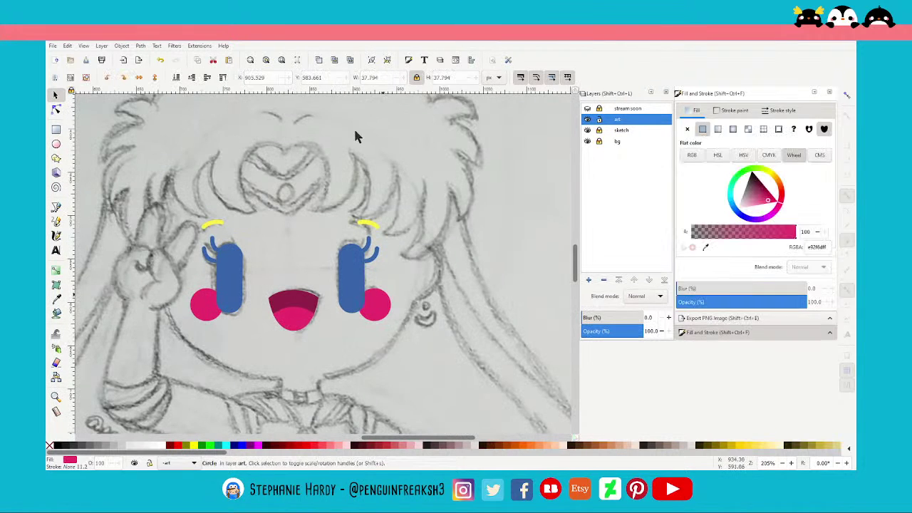
pyautogui.click(319, 60)
pyautogui.moveTo(379, 305); pyautogui.dragTo(286, 193)
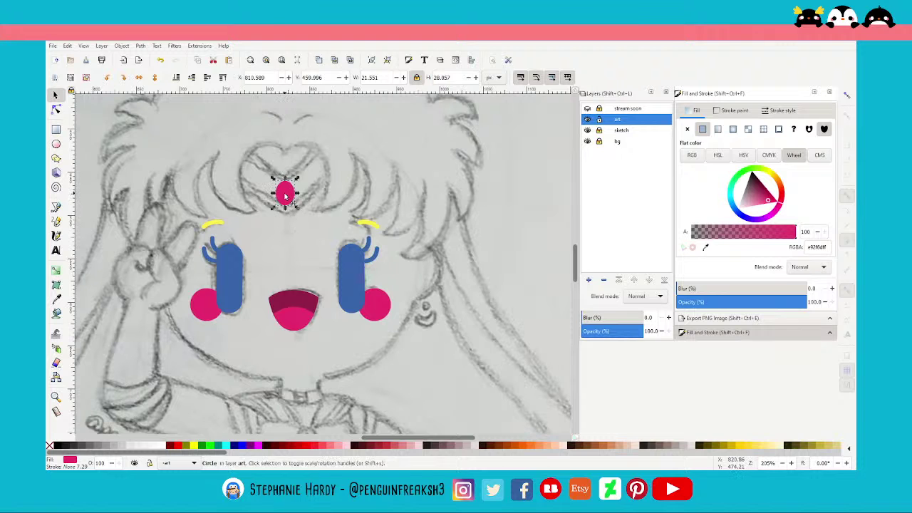
pyautogui.click(302, 251)
pyautogui.scroll(-2, 325, 194)
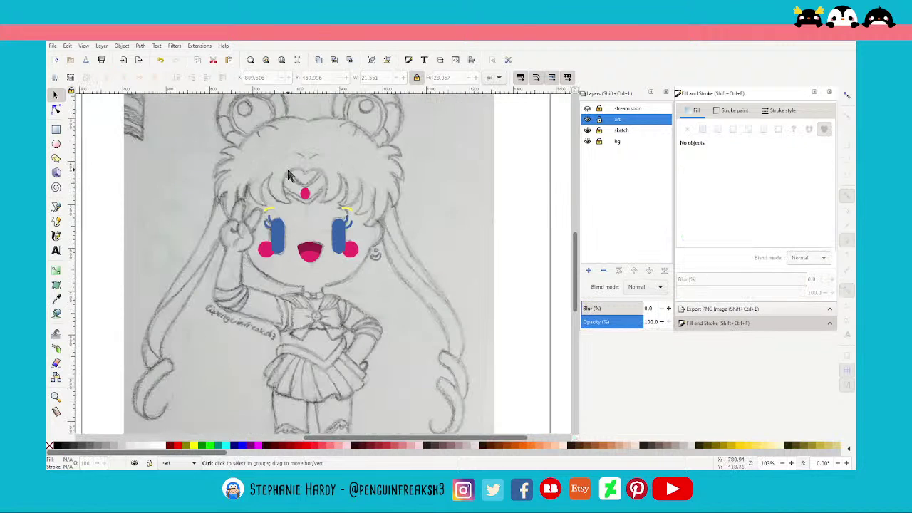
pyautogui.scroll(2, 289, 176)
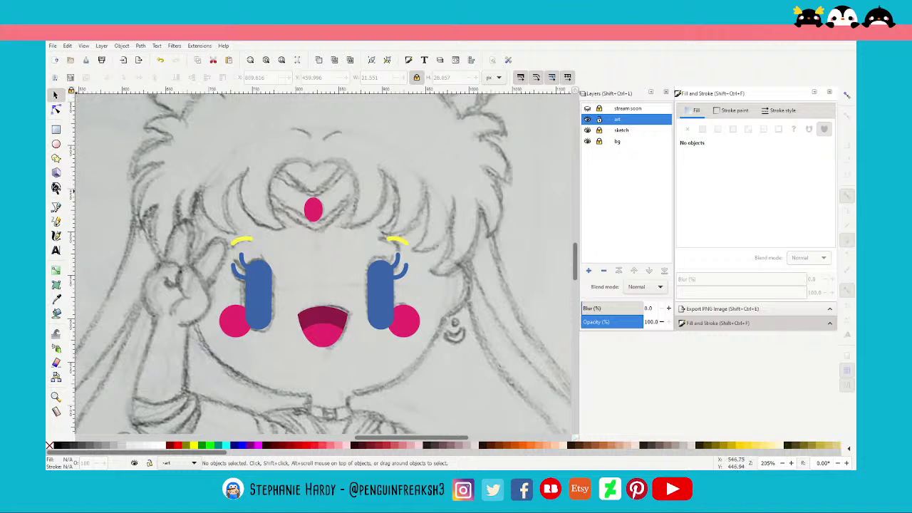
# - Draw the closed tiara outline with the Bezier tool around the gem
pyautogui.click(56, 207)
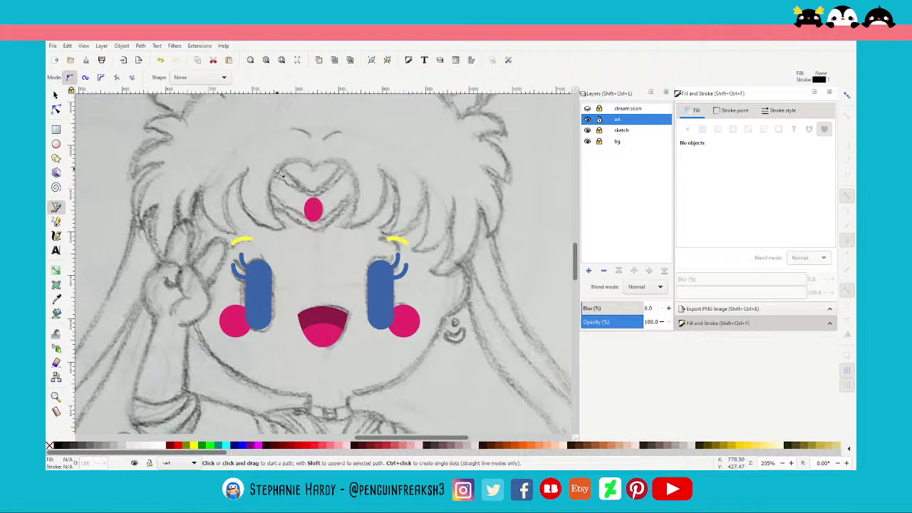
pyautogui.click(278, 167)
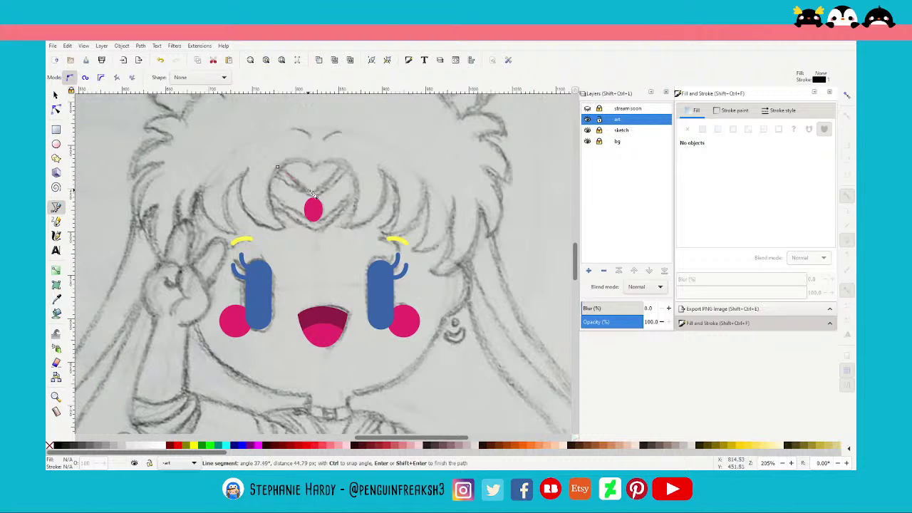
pyautogui.click(351, 165)
pyautogui.click(360, 201)
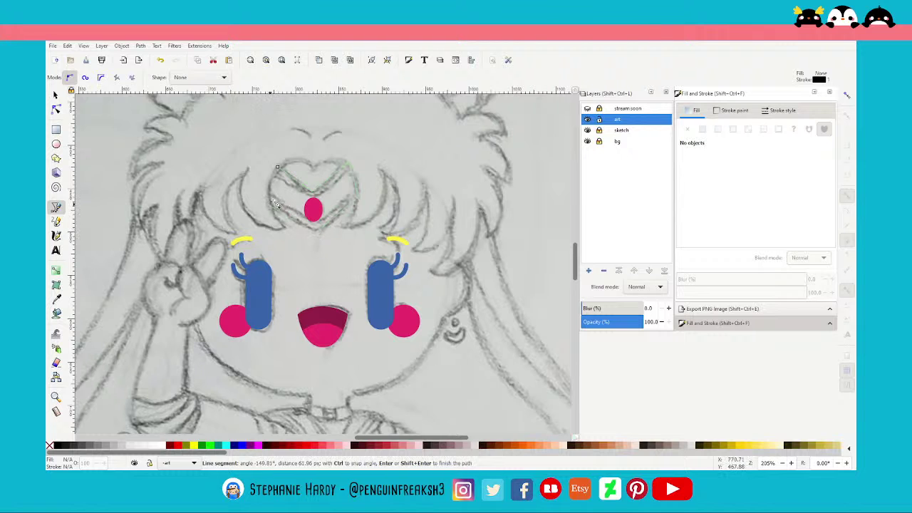
pyautogui.click(277, 167)
# - Adjust the tiara's top, right and bottom nodes to match the sketch
pyautogui.click(56, 109)
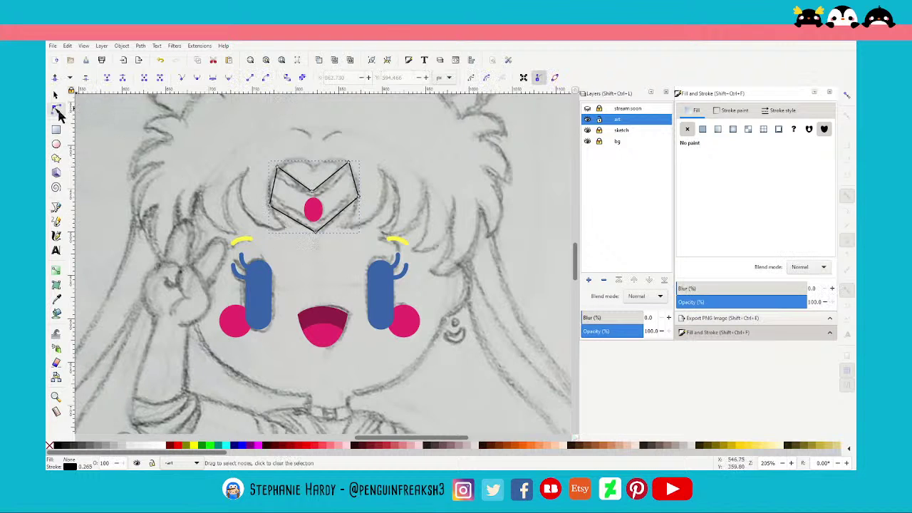
pyautogui.scroll(2, 321, 202)
pyautogui.moveTo(301, 179); pyautogui.dragTo(304, 177)
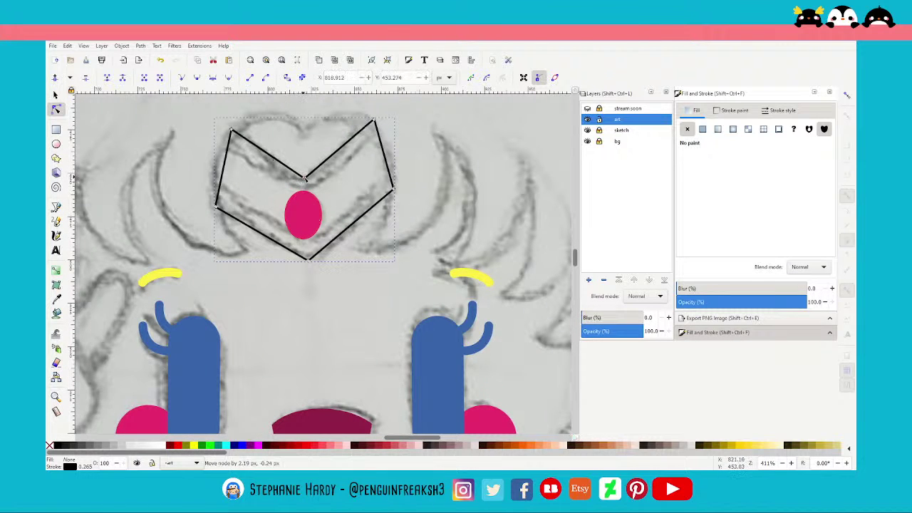
pyautogui.moveTo(309, 262); pyautogui.dragTo(306, 259)
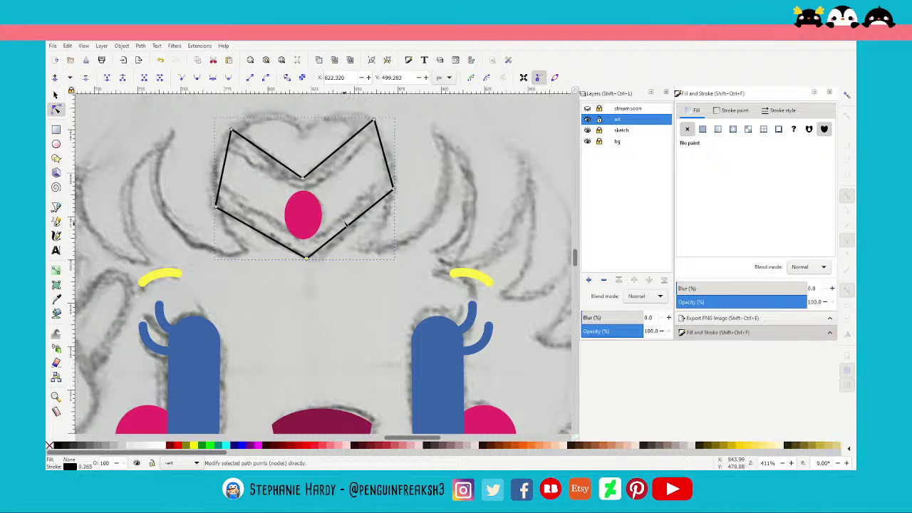
pyautogui.moveTo(374, 119); pyautogui.dragTo(373, 130)
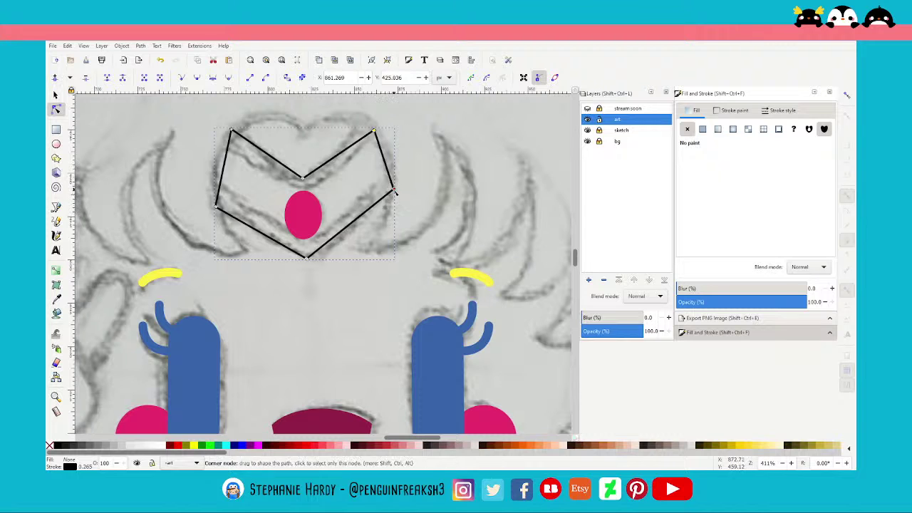
pyautogui.moveTo(393, 190); pyautogui.dragTo(395, 207)
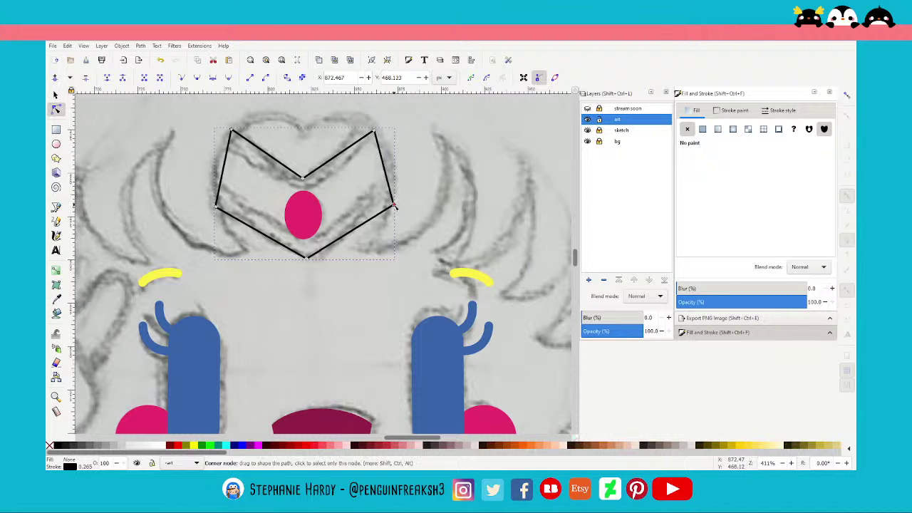
pyautogui.moveTo(307, 257); pyautogui.dragTo(304, 258)
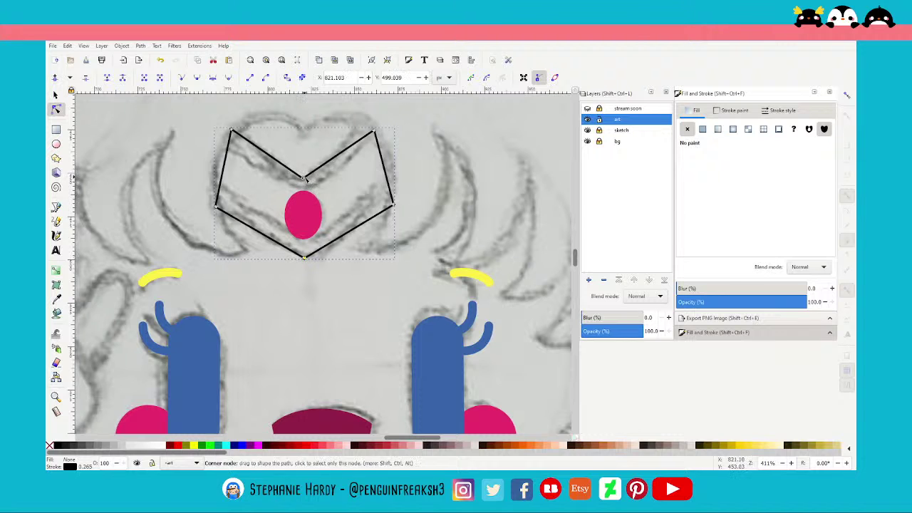
pyautogui.moveTo(302, 178); pyautogui.dragTo(302, 175)
pyautogui.moveTo(304, 258); pyautogui.dragTo(303, 260)
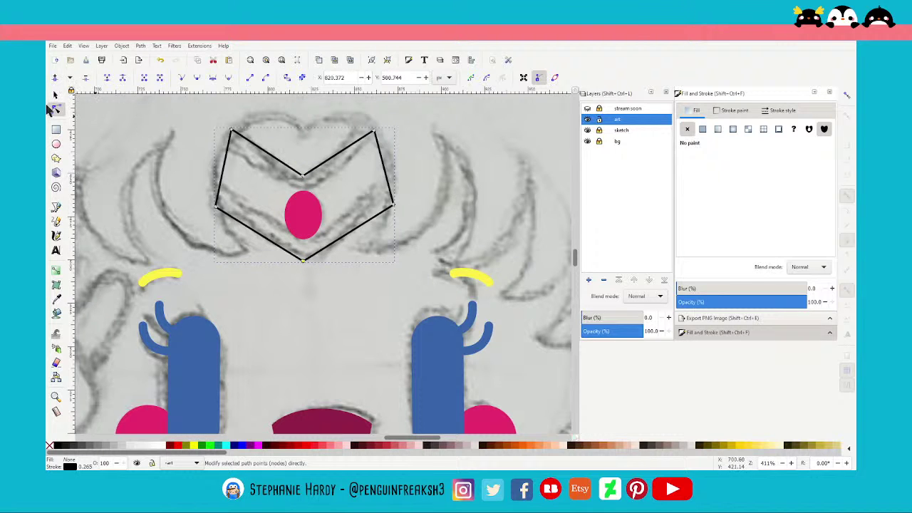
pyautogui.click(56, 97)
pyautogui.click(307, 302)
pyautogui.keyDown('ctrl'); pyautogui.scroll(-3, 340, 213); pyautogui.keyUp('ctrl')
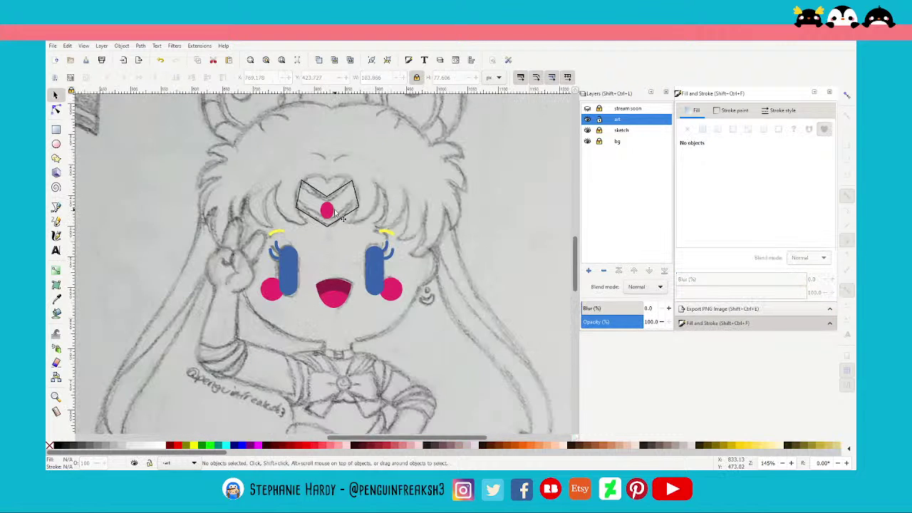
# - Shrink the small ellipse on the gem and fill it white using the dropper
pyautogui.scroll(2, 332, 214)
pyautogui.click(321, 222)
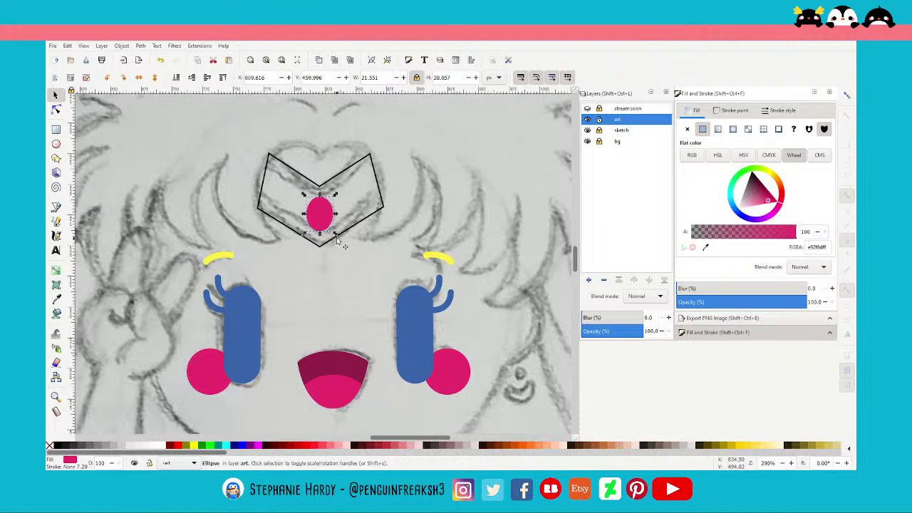
pyautogui.moveTo(337, 238); pyautogui.dragTo(322, 215)
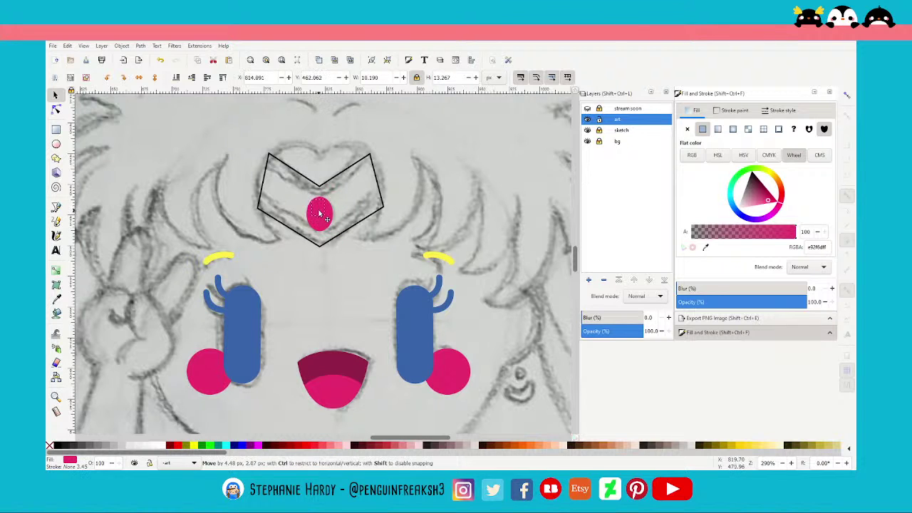
pyautogui.press('5')
pyautogui.click(705, 246)
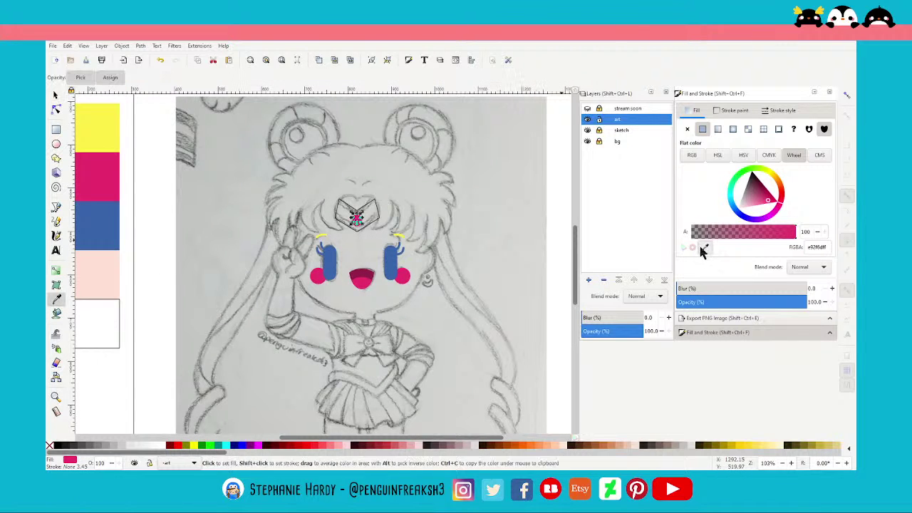
pyautogui.click(126, 305)
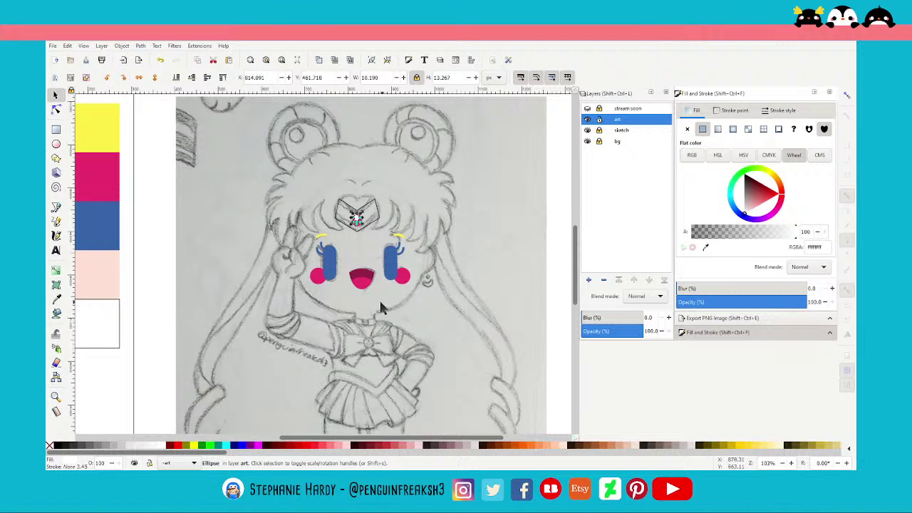
# - Position the white highlight in the upper part of the gem and deselect it
pyautogui.scroll(4, 365, 208)
pyautogui.scroll(1, 366, 207)
pyautogui.moveTo(372, 200); pyautogui.dragTo(363, 205)
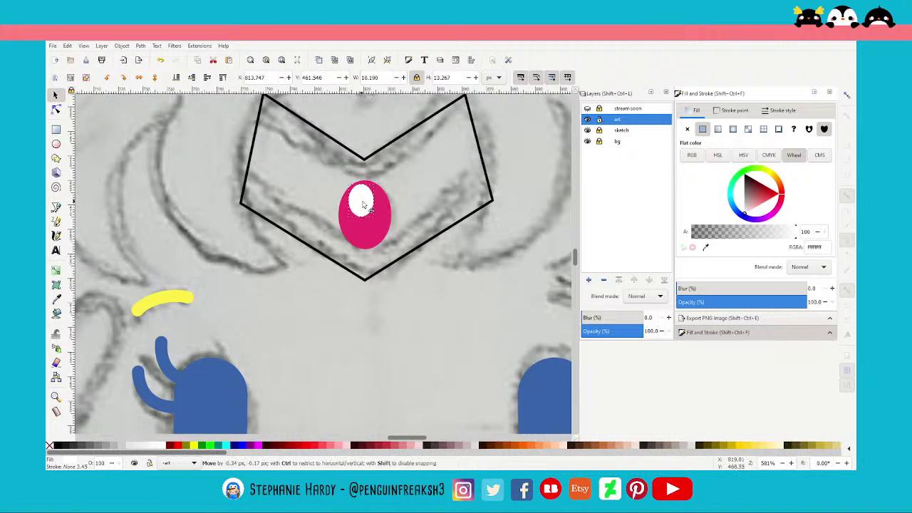
pyautogui.click(328, 325)
pyautogui.scroll(-4, 356, 271)
pyautogui.scroll(1, 380, 219)
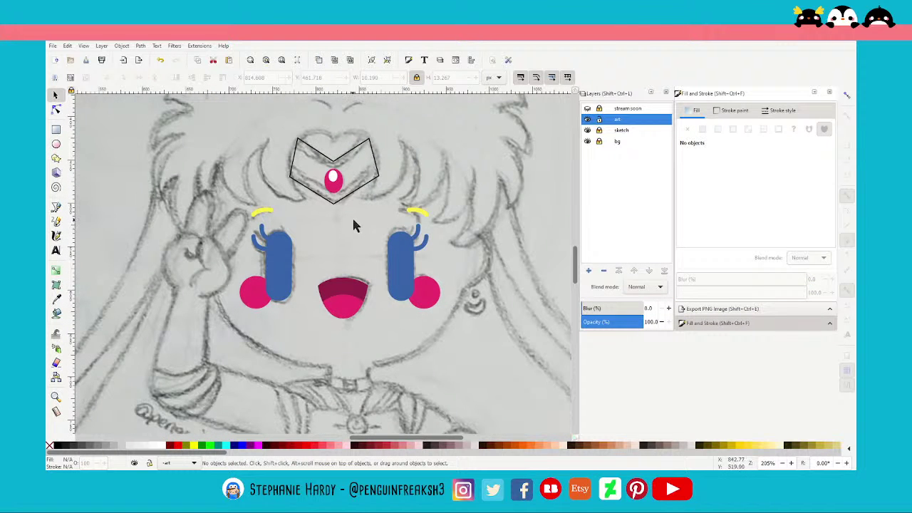
pyautogui.scroll(2, 339, 155)
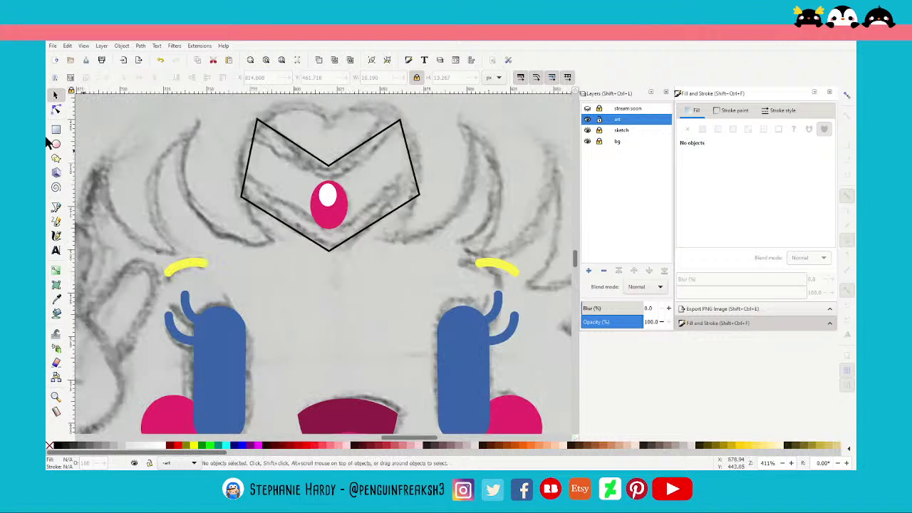
# - Rubber-band select the tiara outline and gem ovals and shift them about 5 px right
pyautogui.click(57, 111)
pyautogui.click(332, 253)
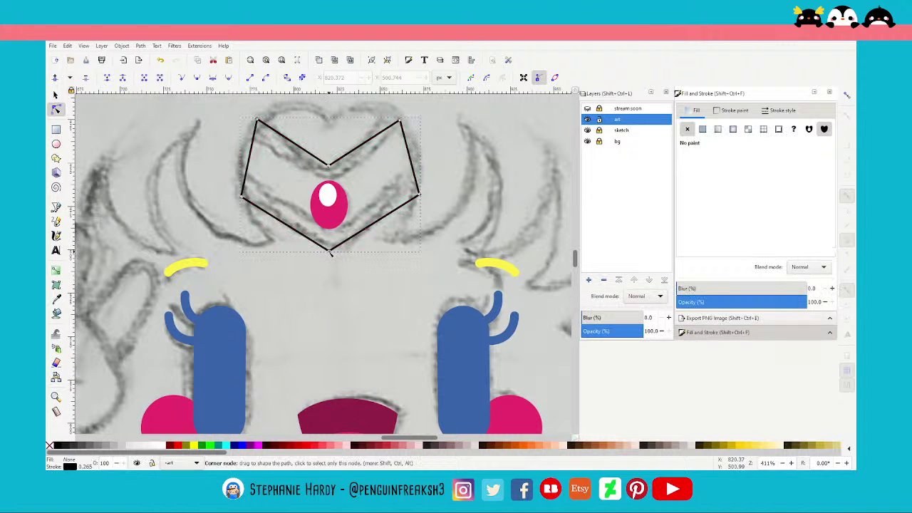
pyautogui.click(331, 252)
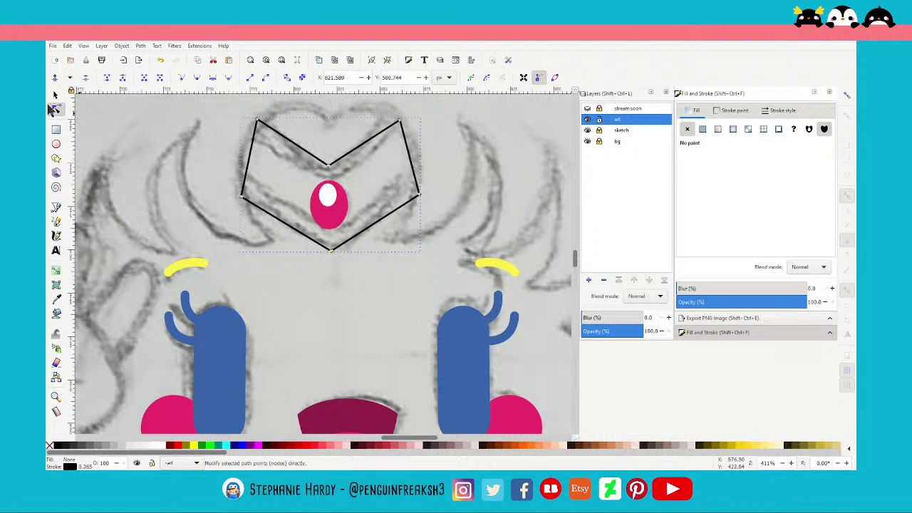
pyautogui.click(55, 96)
pyautogui.scroll(-3, 356, 203)
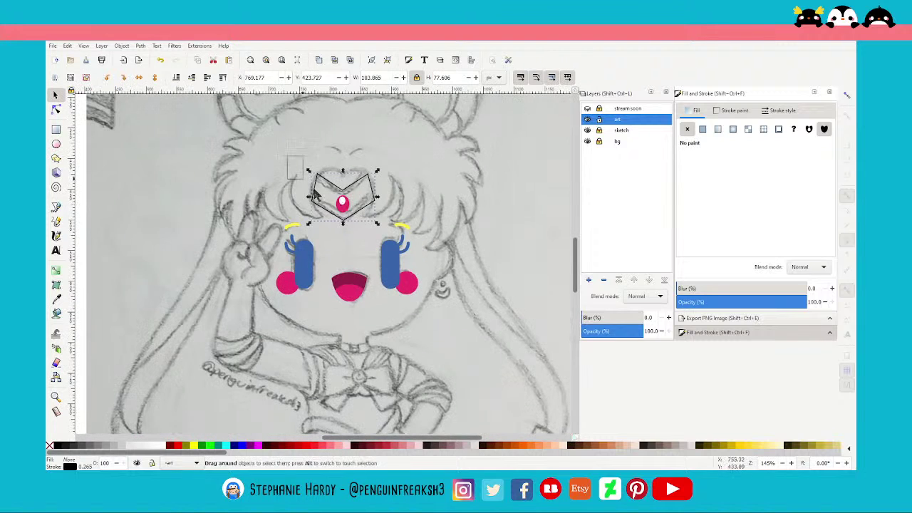
pyautogui.moveTo(391, 243); pyautogui.dragTo(382, 228)
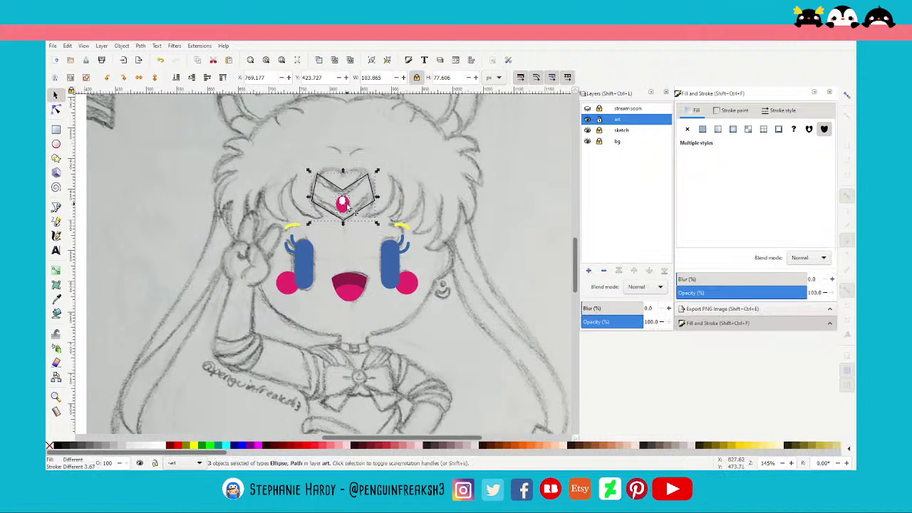
pyautogui.moveTo(344, 205); pyautogui.dragTo(349, 206)
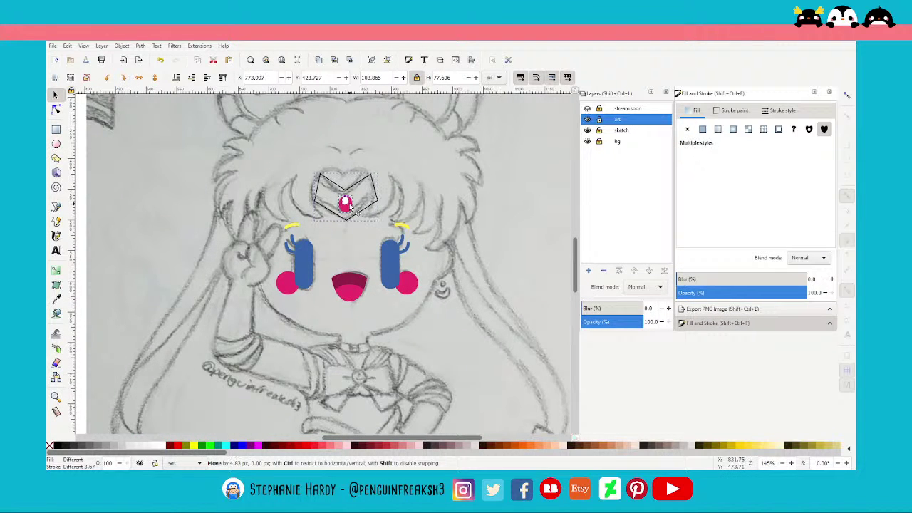
pyautogui.press('Escape')
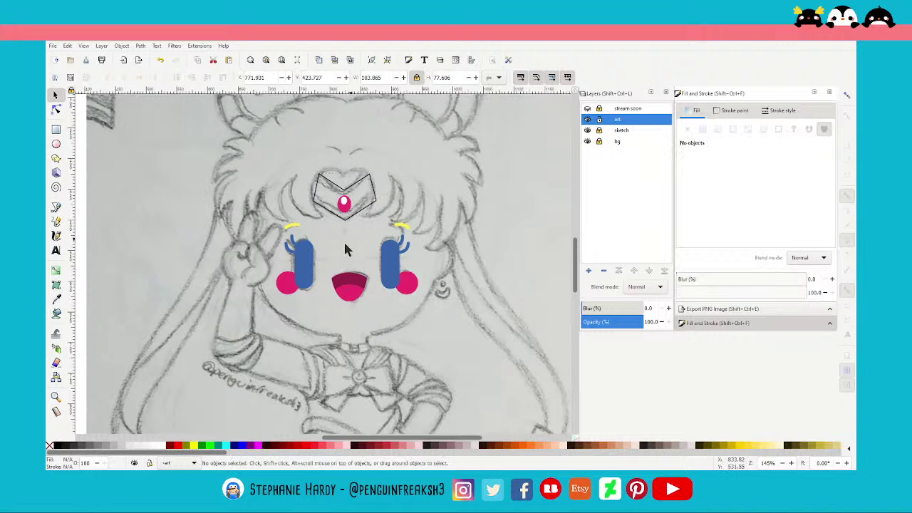
pyautogui.scroll(-2, 349, 243)
pyautogui.scroll(1, 353, 227)
pyautogui.scroll(1, 357, 214)
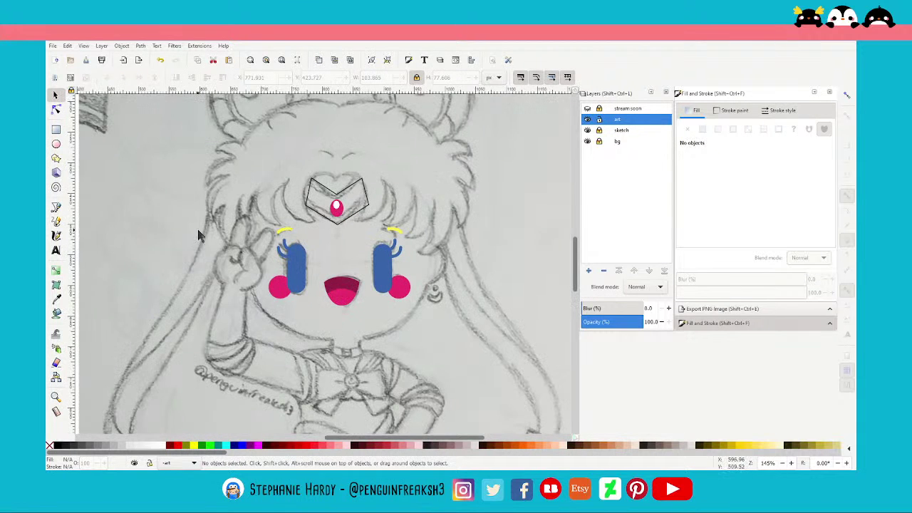
pyautogui.scroll(2, 381, 232)
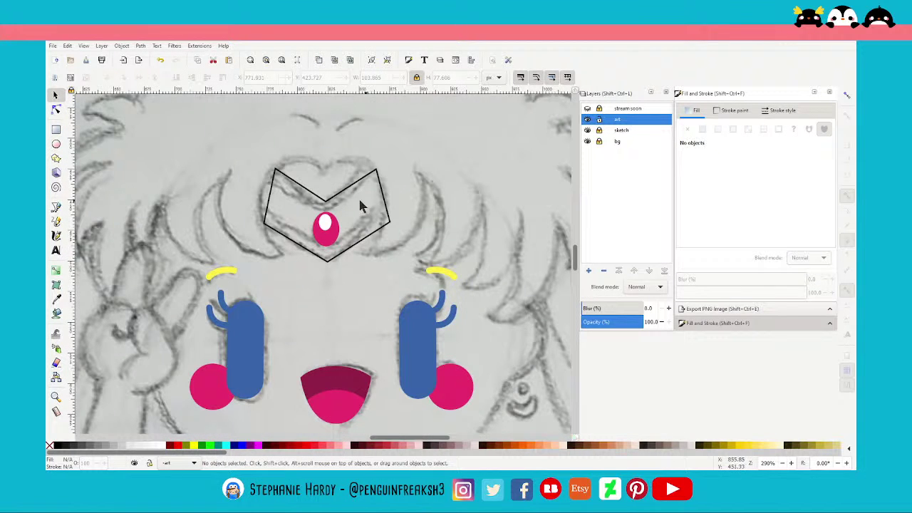
# - Trace a zigzag outline from the tiara along the right hair strands up to the crown
pyautogui.click(56, 207)
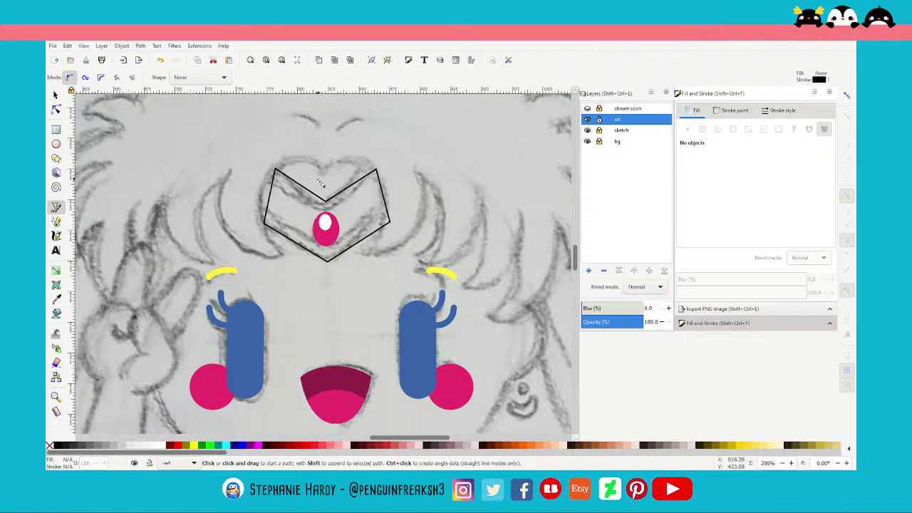
pyautogui.scroll(-2, 329, 178)
pyautogui.scroll(1, 409, 193)
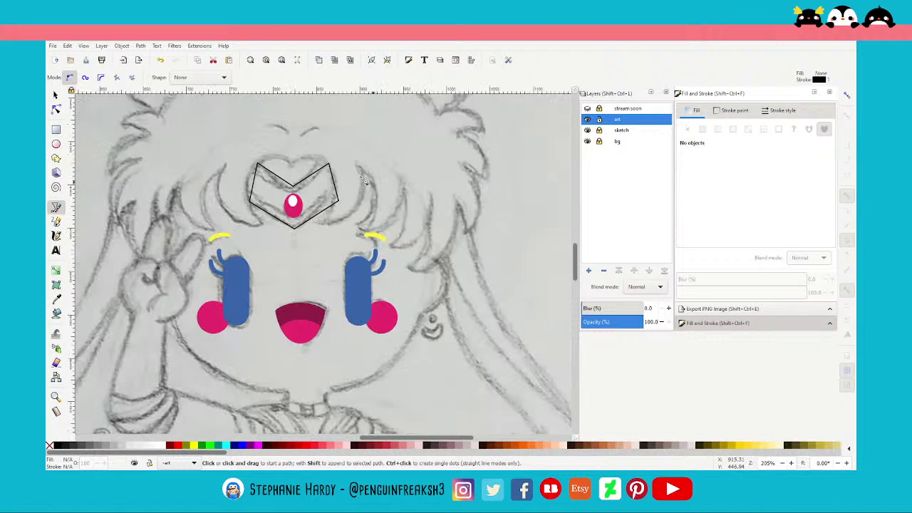
pyautogui.scroll(2, 342, 171)
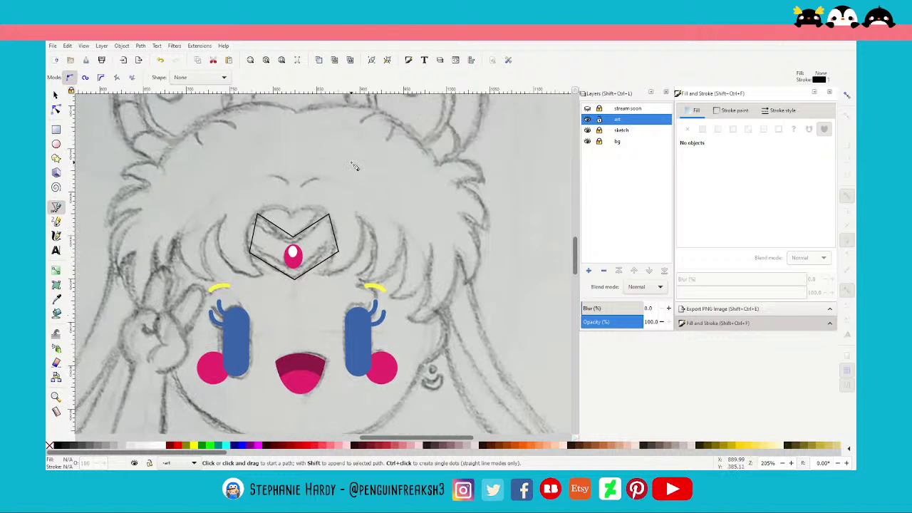
pyautogui.scroll(-1, 307, 182)
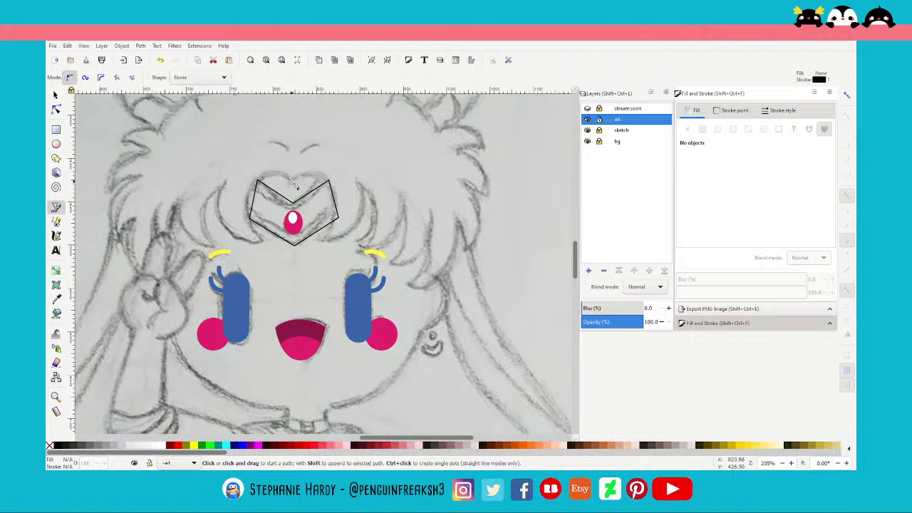
pyautogui.click(290, 179)
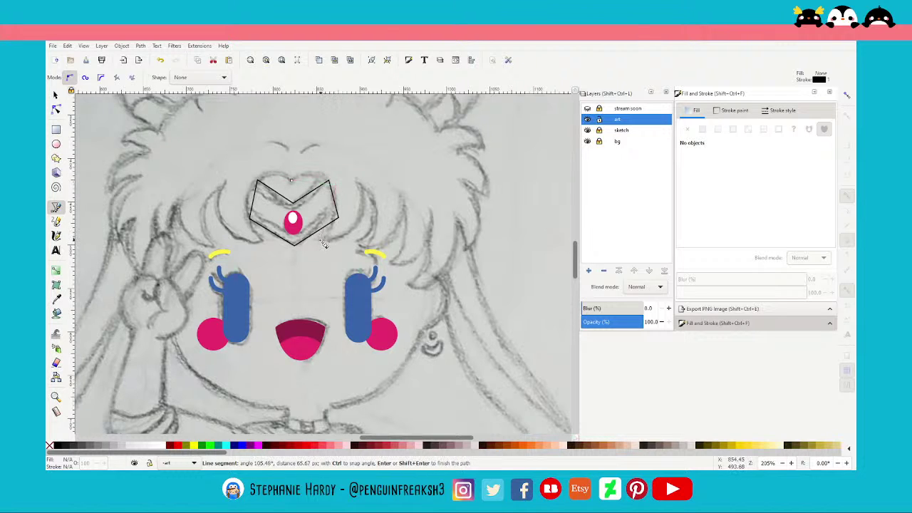
pyautogui.click(355, 188)
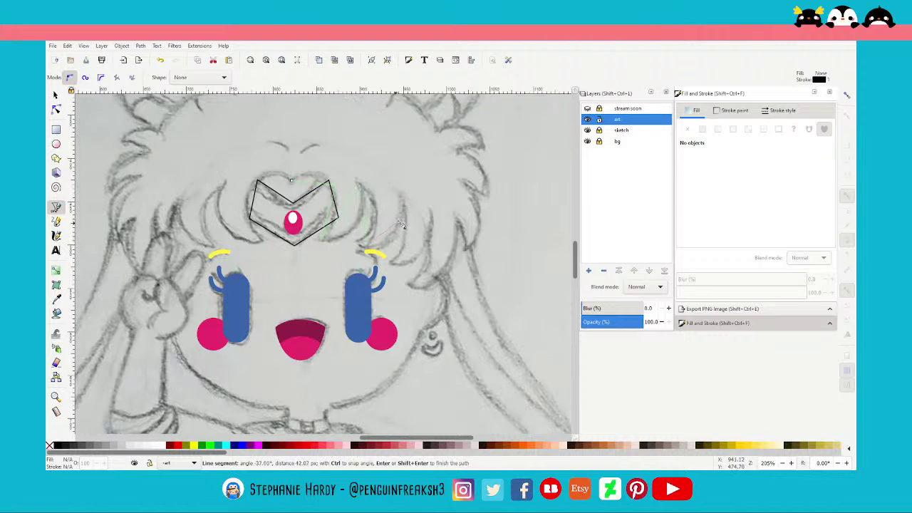
pyautogui.click(436, 234)
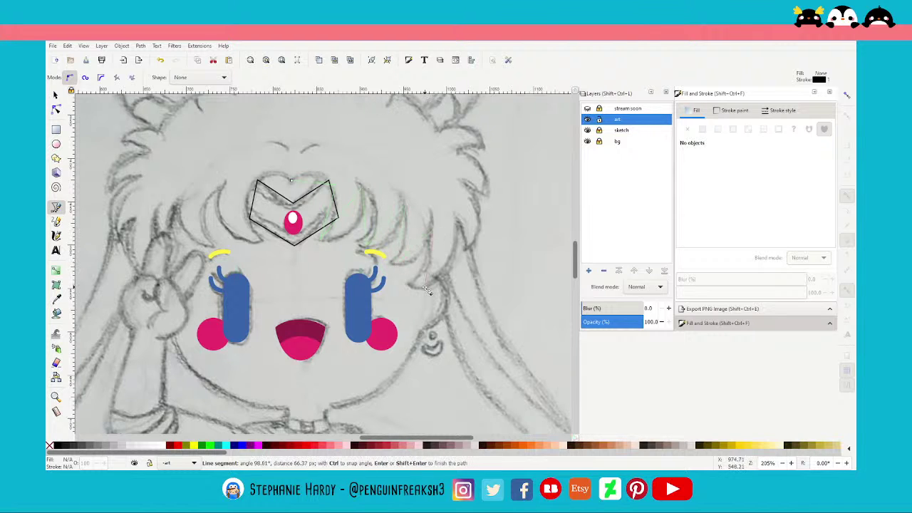
pyautogui.click(411, 288)
pyautogui.click(463, 228)
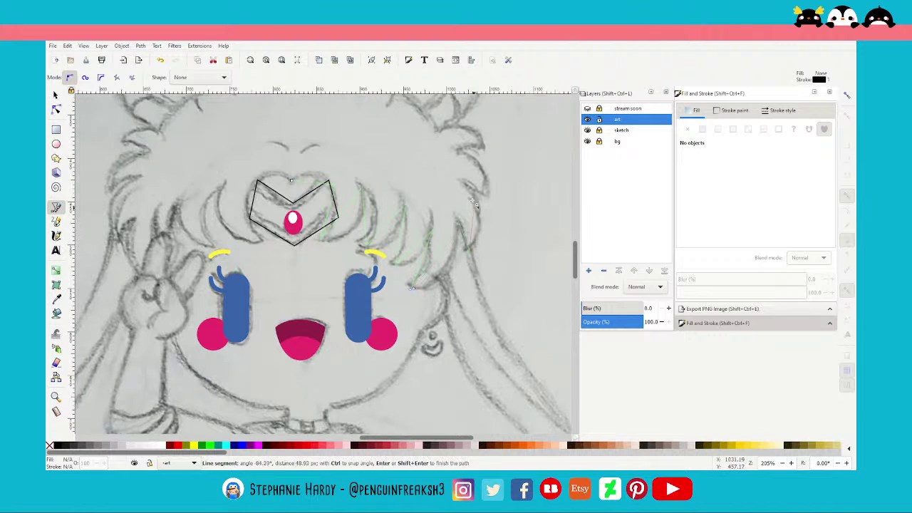
pyautogui.click(458, 203)
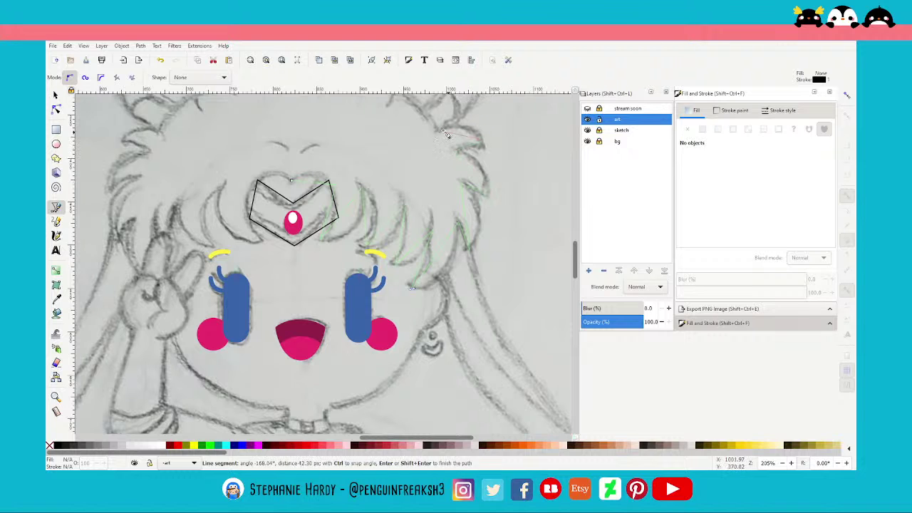
pyautogui.click(439, 131)
pyautogui.scroll(3, 460, 157)
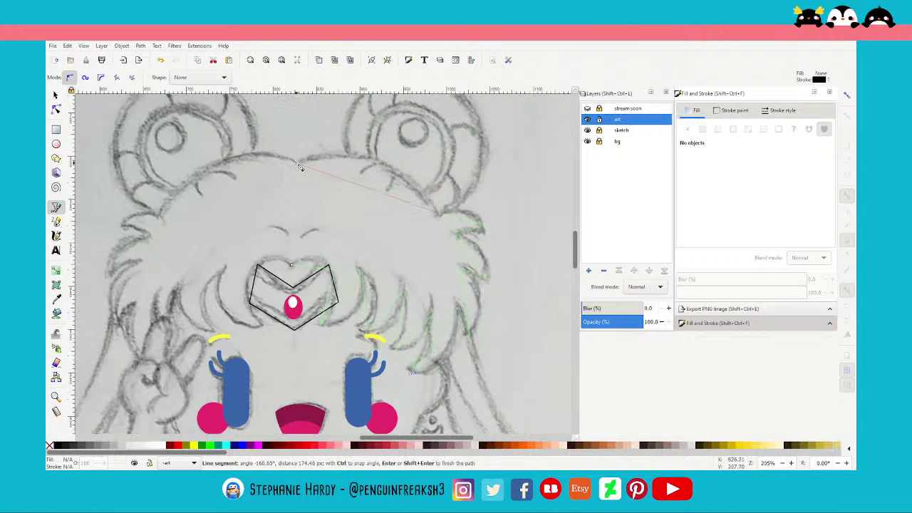
pyautogui.doubleClick(295, 163)
# - Bend the hair outline's top segment into an arc over the head
pyautogui.scroll(-1, 285, 171)
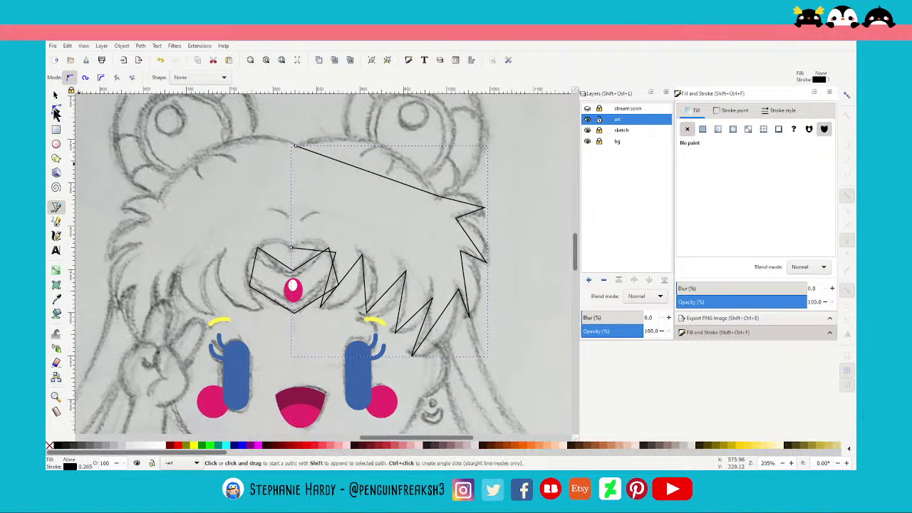
pyautogui.click(56, 109)
pyautogui.moveTo(375, 175); pyautogui.dragTo(356, 143)
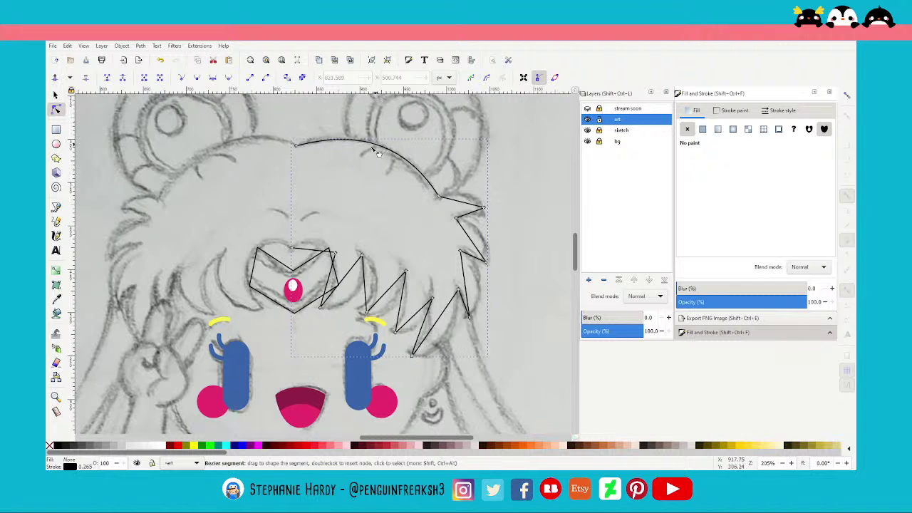
# - Raise the top arc and curve the segments along the hair's right edge to the strand tip
pyautogui.click(296, 145)
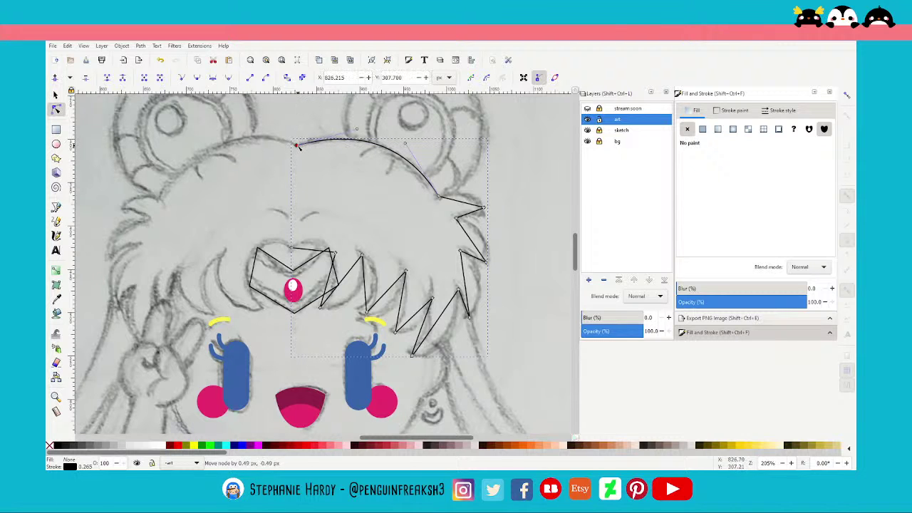
pyautogui.moveTo(357, 130); pyautogui.dragTo(409, 146)
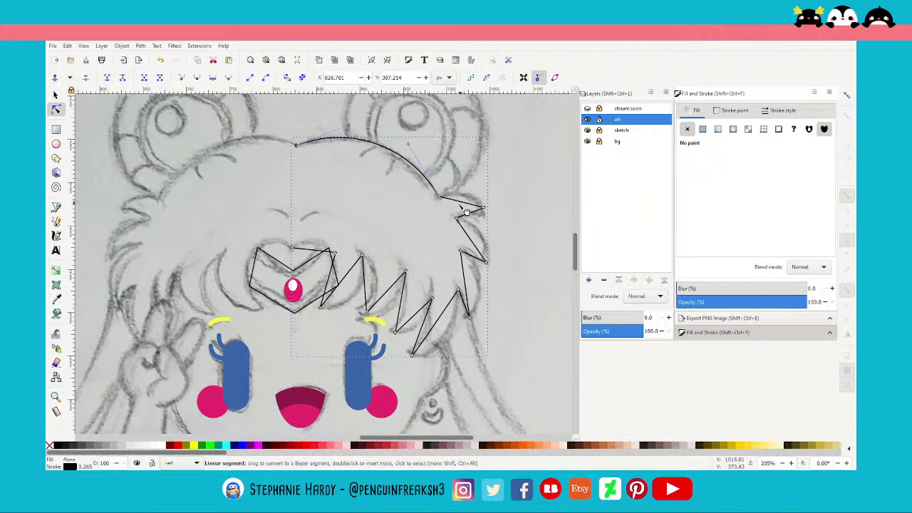
pyautogui.moveTo(465, 207); pyautogui.dragTo(475, 201)
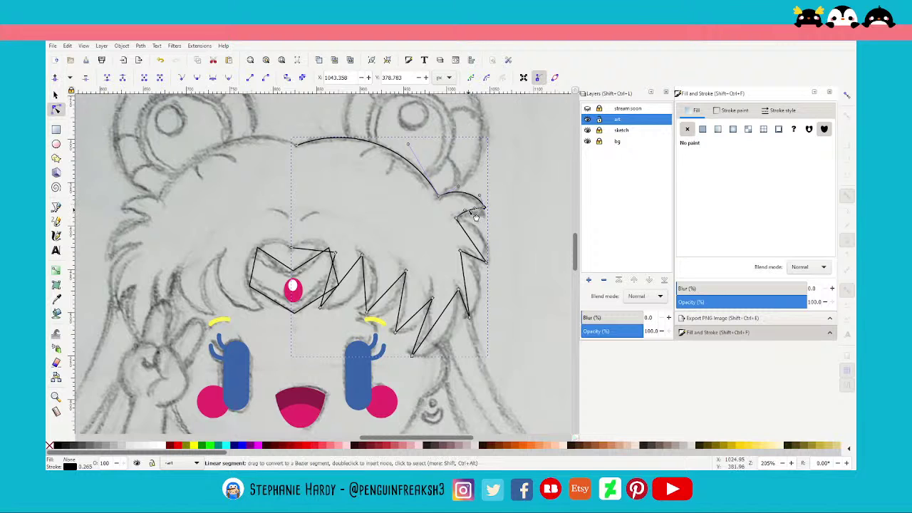
pyautogui.moveTo(476, 210); pyautogui.dragTo(475, 204)
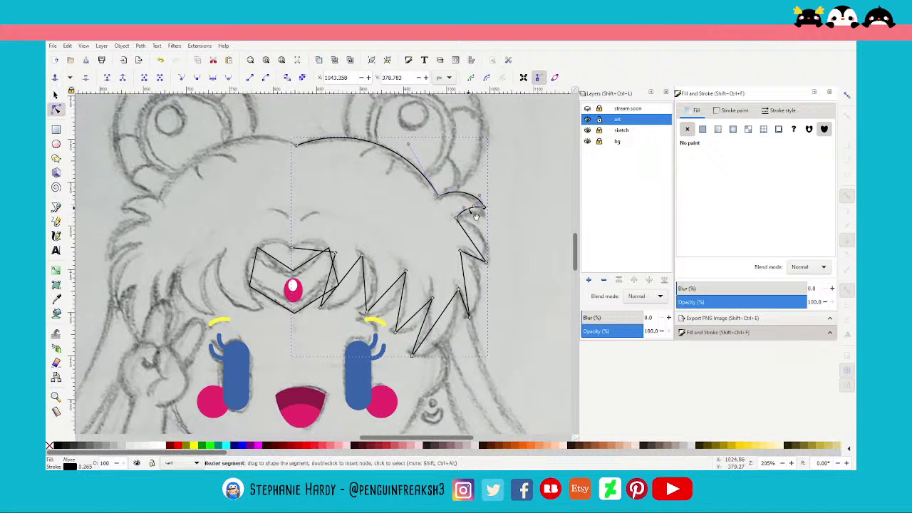
pyautogui.moveTo(477, 247); pyautogui.dragTo(484, 241)
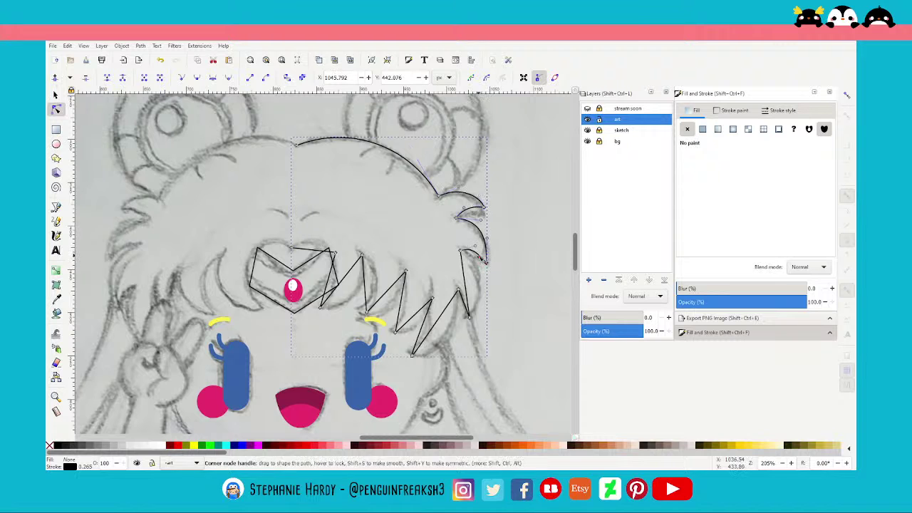
pyautogui.moveTo(487, 262)
pyautogui.mouseDown()
pyautogui.moveTo(493, 240)
pyautogui.moveTo(471, 247)
pyautogui.mouseUp()
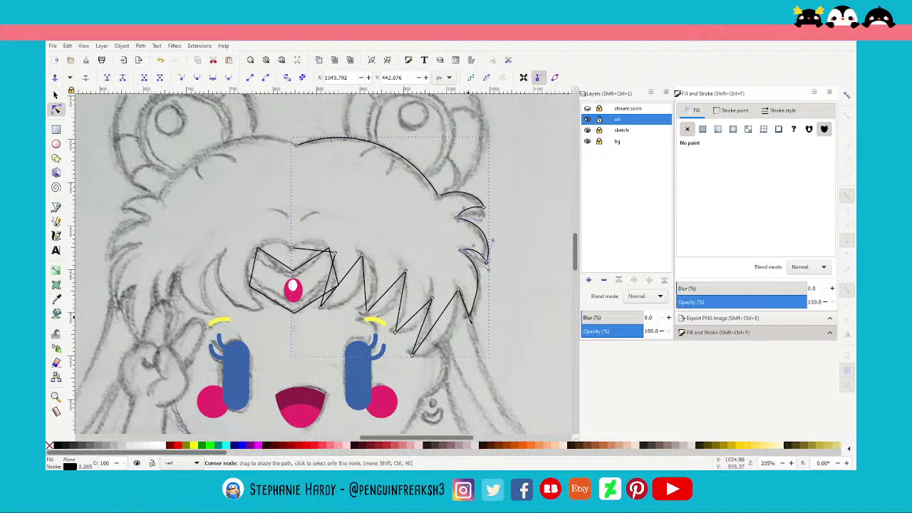
# - Bend the lower right strand and reshape the bottom hair curl to follow the sketch
pyautogui.moveTo(470, 318); pyautogui.dragTo(483, 310)
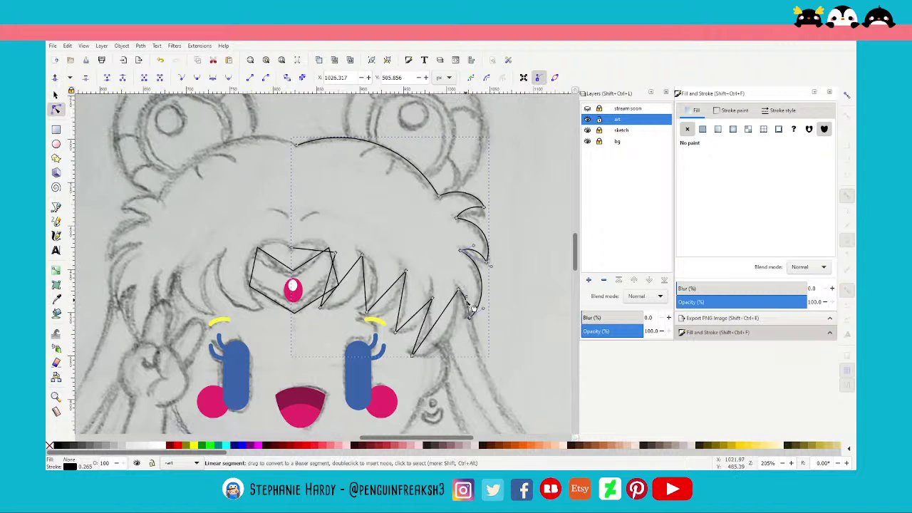
pyautogui.moveTo(473, 308)
pyautogui.mouseDown()
pyautogui.moveTo(469, 297)
pyautogui.moveTo(467, 305)
pyautogui.mouseUp()
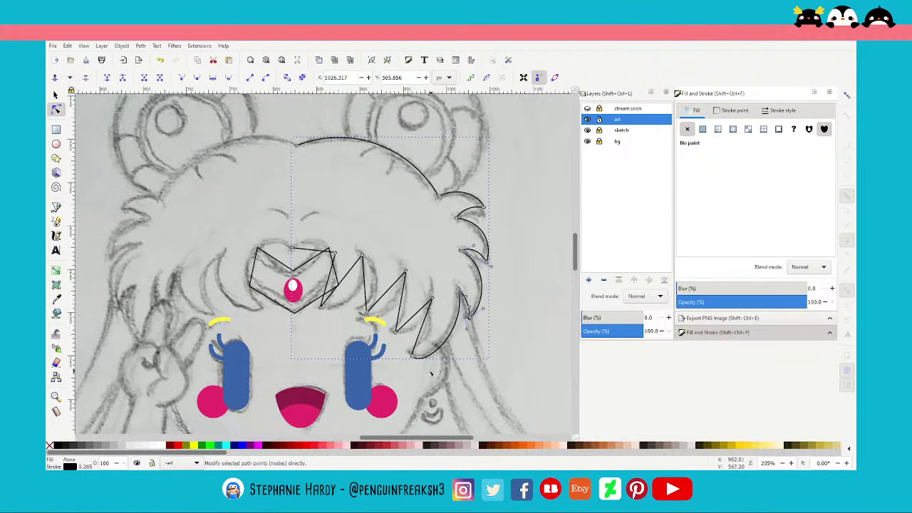
pyautogui.moveTo(431, 372)
pyautogui.mouseDown()
pyautogui.moveTo(448, 359)
pyautogui.moveTo(406, 347)
pyautogui.mouseUp()
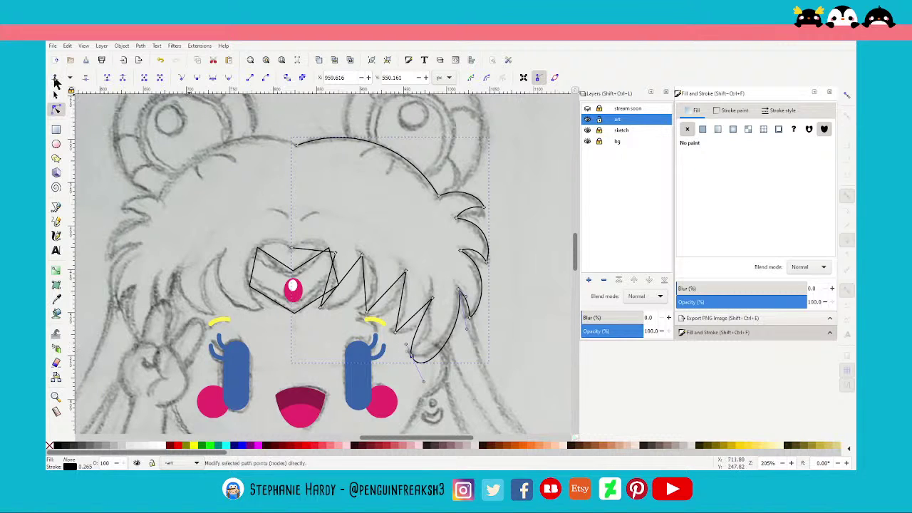
pyautogui.moveTo(409, 347)
pyautogui.mouseDown()
pyautogui.moveTo(418, 349)
pyautogui.moveTo(404, 347)
pyautogui.mouseUp()
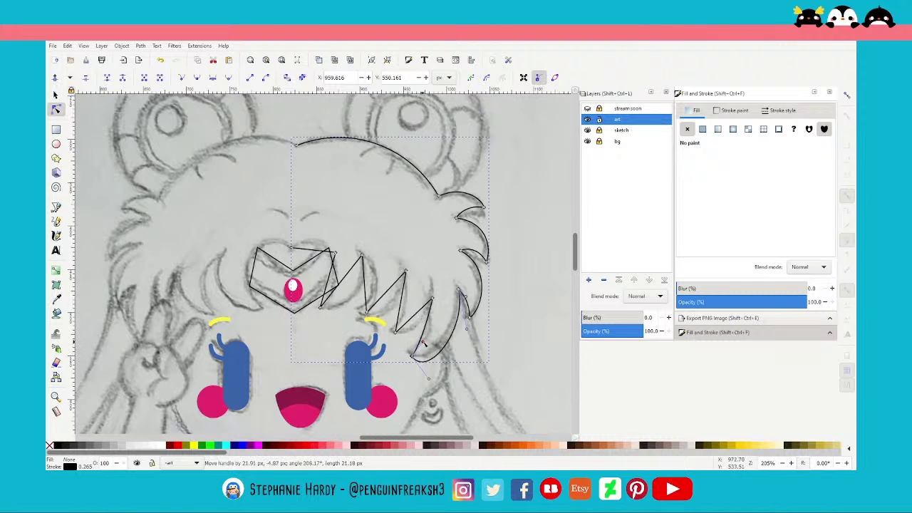
pyautogui.moveTo(403, 347); pyautogui.dragTo(436, 334)
pyautogui.moveTo(429, 378); pyautogui.dragTo(467, 331)
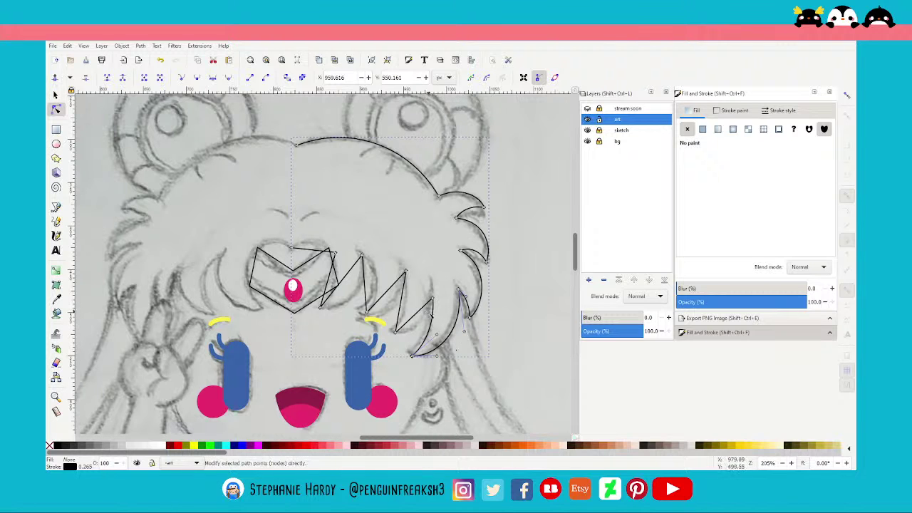
# - Bend the straight fringe segments into curves, shaping the first strands into crescents
pyautogui.scroll(1, 441, 319)
pyautogui.moveTo(437, 329); pyautogui.dragTo(439, 329)
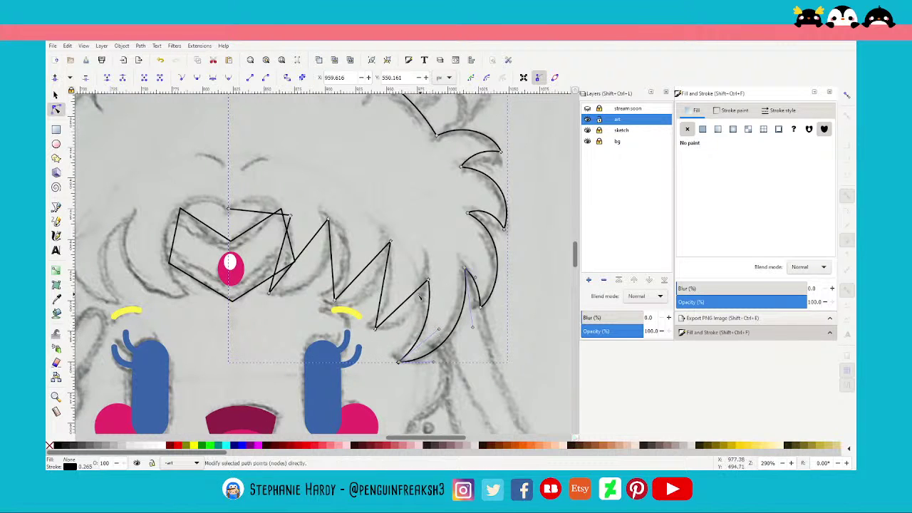
pyautogui.moveTo(408, 299); pyautogui.dragTo(402, 323)
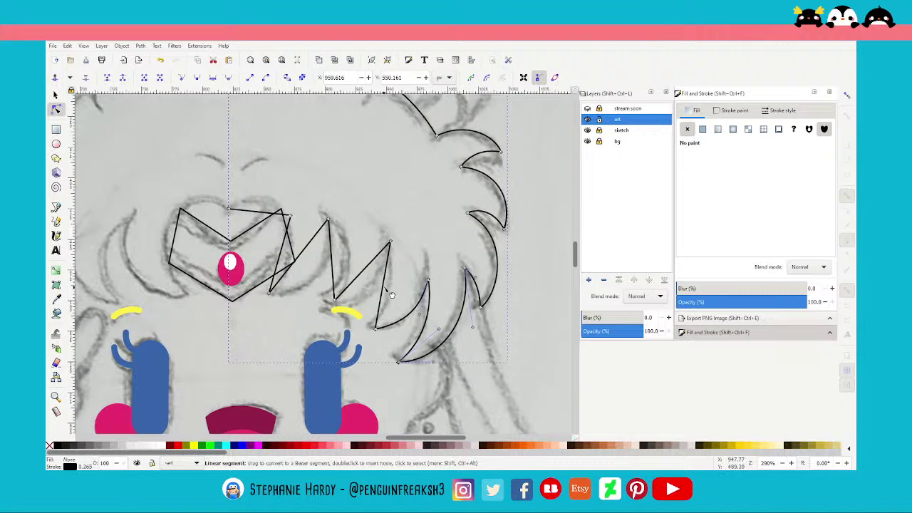
pyautogui.moveTo(389, 290); pyautogui.dragTo(396, 289)
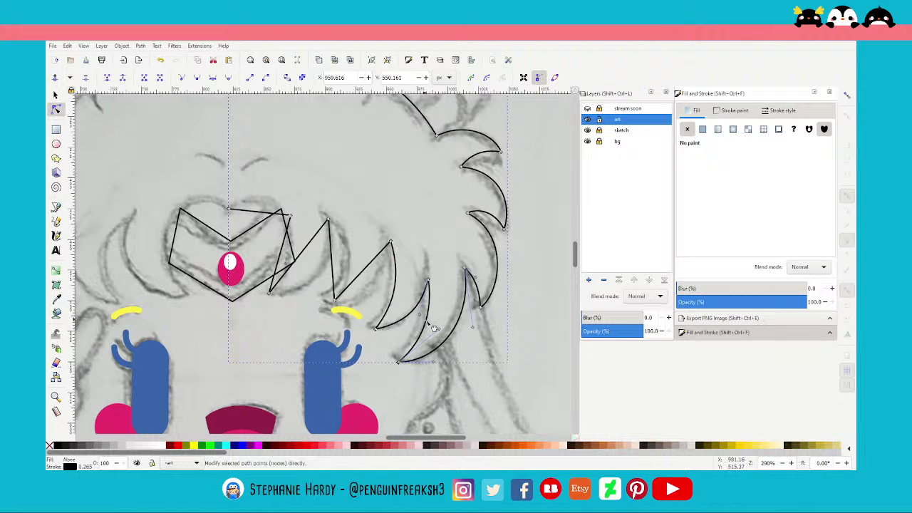
pyautogui.click(377, 328)
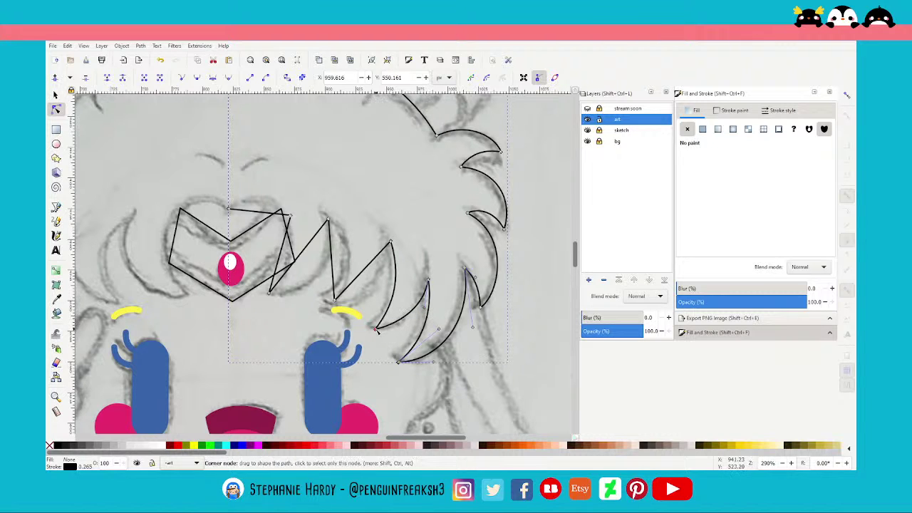
pyautogui.moveTo(393, 308); pyautogui.dragTo(391, 313)
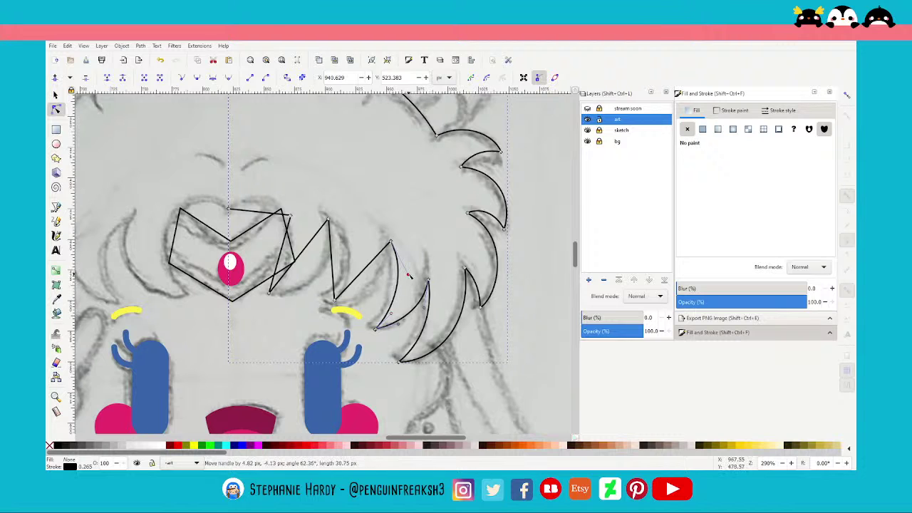
pyautogui.moveTo(361, 273); pyautogui.dragTo(382, 293)
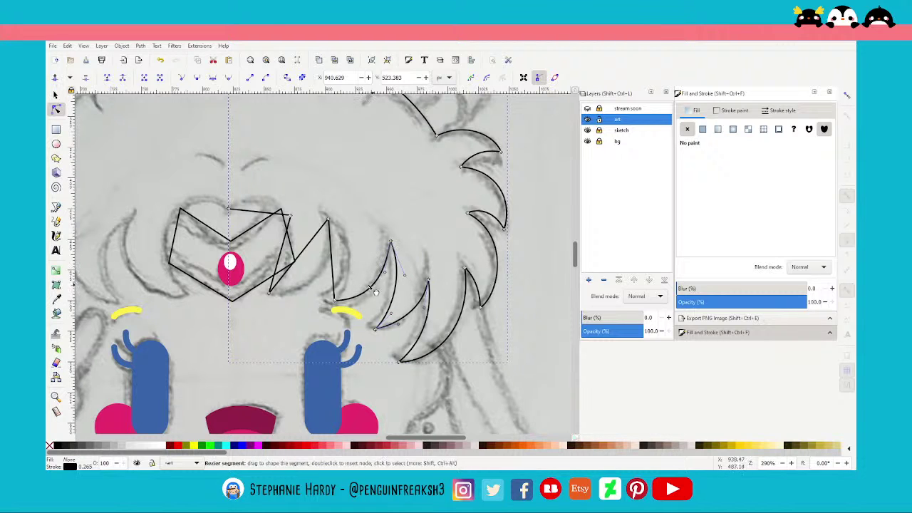
pyautogui.moveTo(331, 268); pyautogui.dragTo(357, 266)
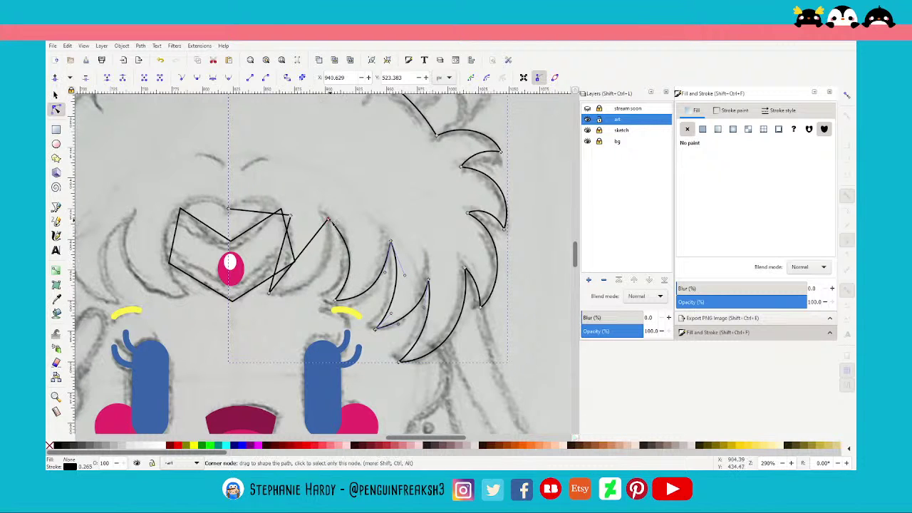
pyautogui.click(356, 266)
pyautogui.moveTo(362, 269)
pyautogui.mouseDown()
pyautogui.moveTo(371, 302)
pyautogui.moveTo(391, 272)
pyautogui.mouseUp()
pyautogui.click(390, 265)
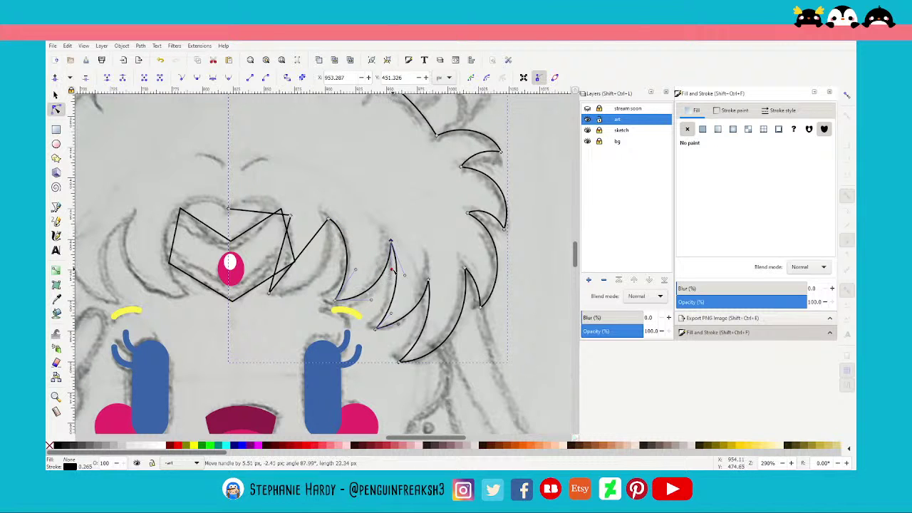
# - Refine the crescent strands beside the eye and tiara, and curve the edge above the tiara into a lobe
pyautogui.keyDown('ctrl'); pyautogui.scroll(-3, 433, 239); pyautogui.keyUp('ctrl')
pyautogui.keyDown('ctrl'); pyautogui.scroll(3, 372, 260); pyautogui.keyUp('ctrl')
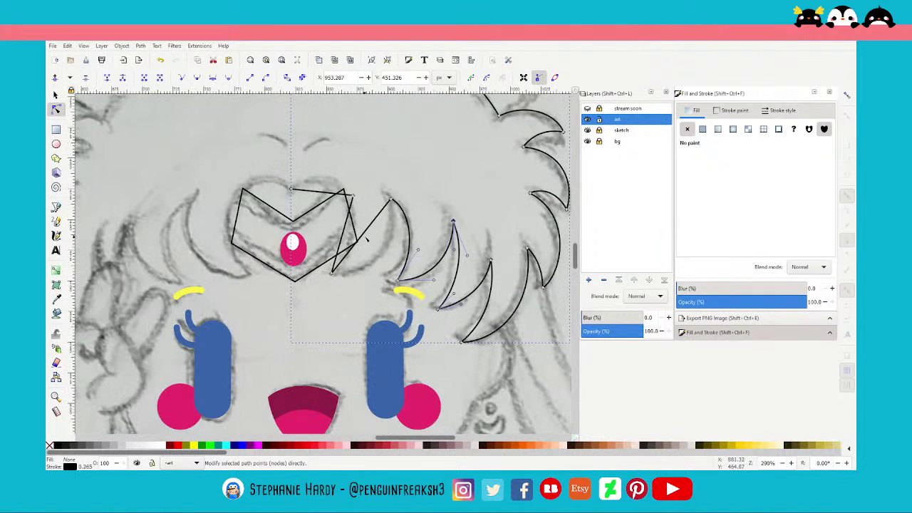
pyautogui.moveTo(367, 241); pyautogui.dragTo(349, 225)
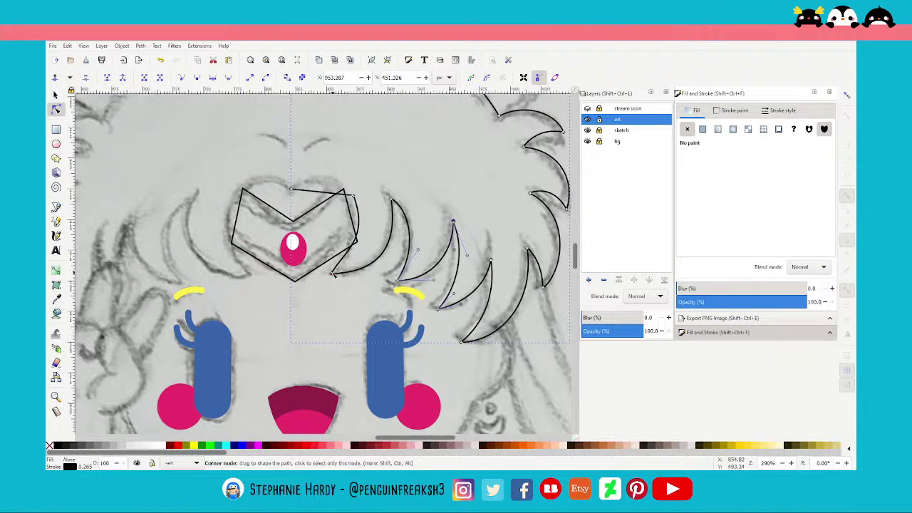
pyautogui.moveTo(331, 274); pyautogui.dragTo(347, 264)
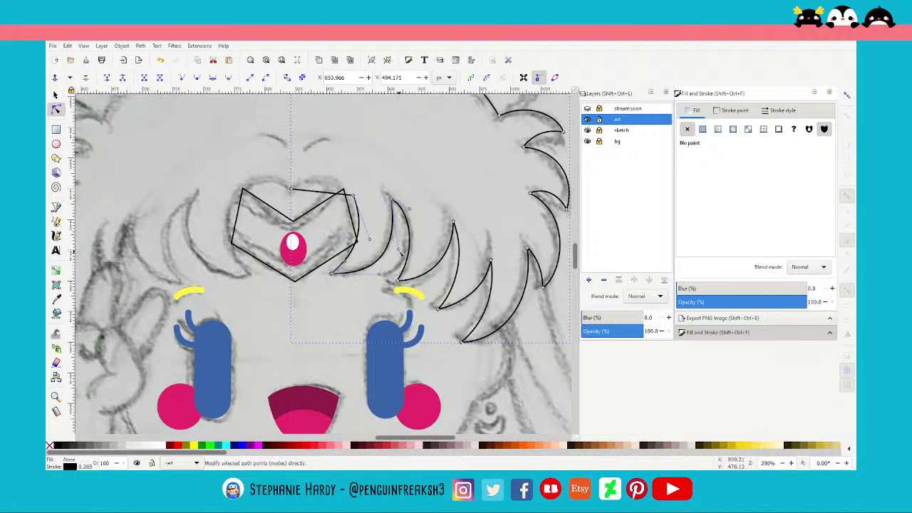
pyautogui.moveTo(400, 253); pyautogui.dragTo(404, 243)
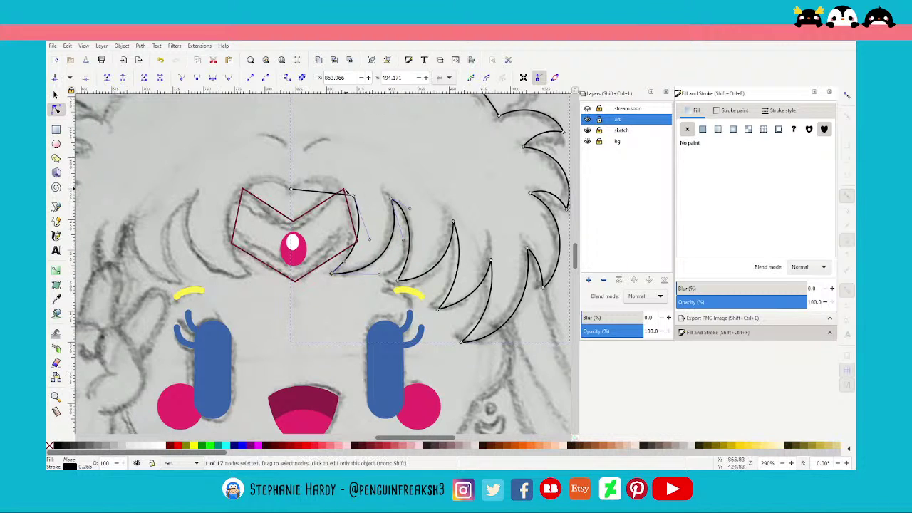
pyautogui.moveTo(324, 191); pyautogui.dragTo(322, 175)
pyautogui.click(352, 196)
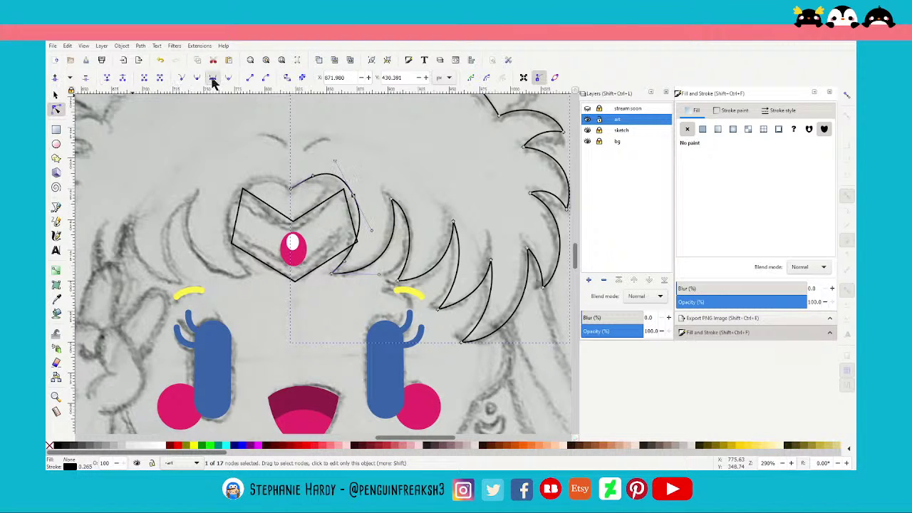
# - Bow the tiara's left and right sides outward and shift its top corners to form a heart
pyautogui.moveTo(334, 171)
pyautogui.mouseDown()
pyautogui.moveTo(355, 207)
pyautogui.moveTo(340, 172)
pyautogui.moveTo(313, 171)
pyautogui.moveTo(295, 188)
pyautogui.moveTo(342, 175)
pyautogui.mouseUp()
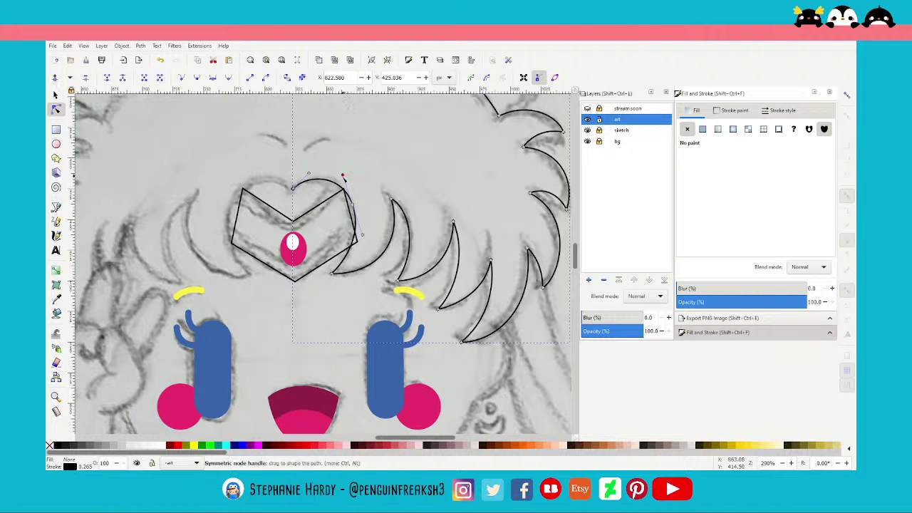
pyautogui.click(356, 220)
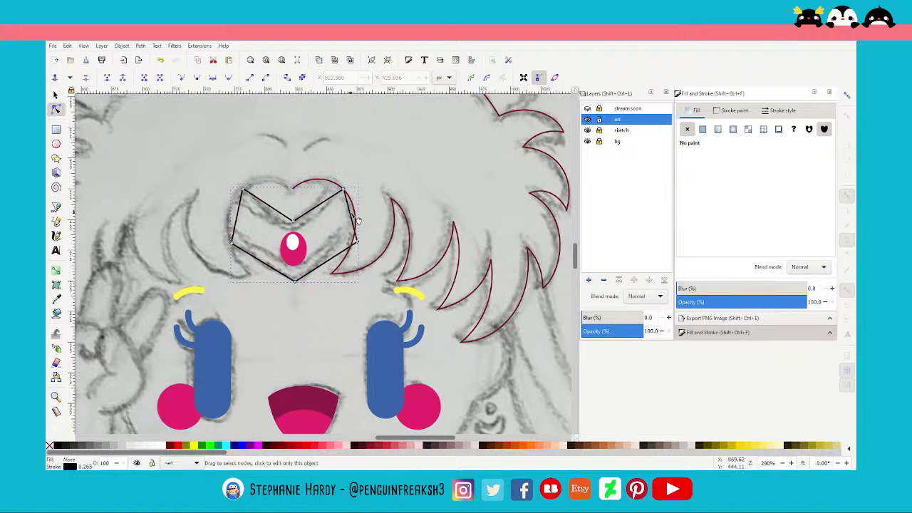
pyautogui.moveTo(358, 221); pyautogui.dragTo(365, 219)
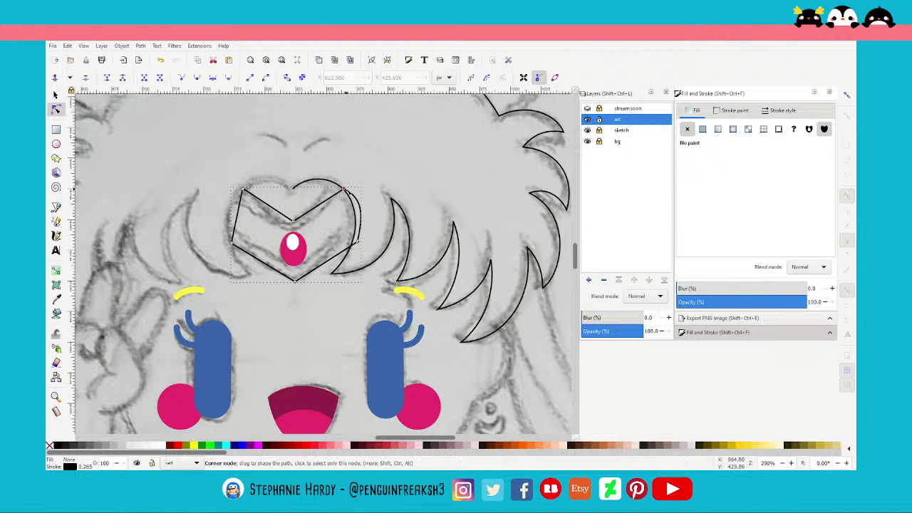
pyautogui.moveTo(345, 190); pyautogui.dragTo(348, 188)
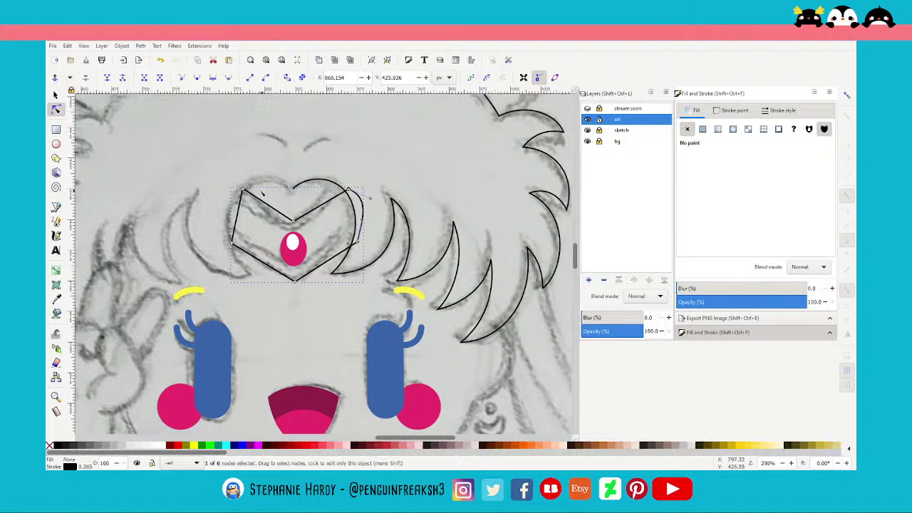
pyautogui.moveTo(242, 191); pyautogui.dragTo(234, 188)
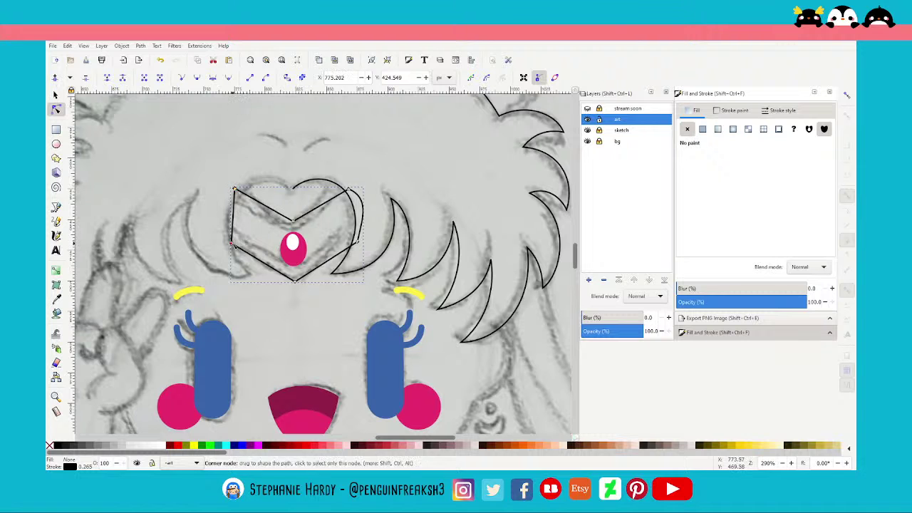
pyautogui.moveTo(232, 216); pyautogui.dragTo(226, 218)
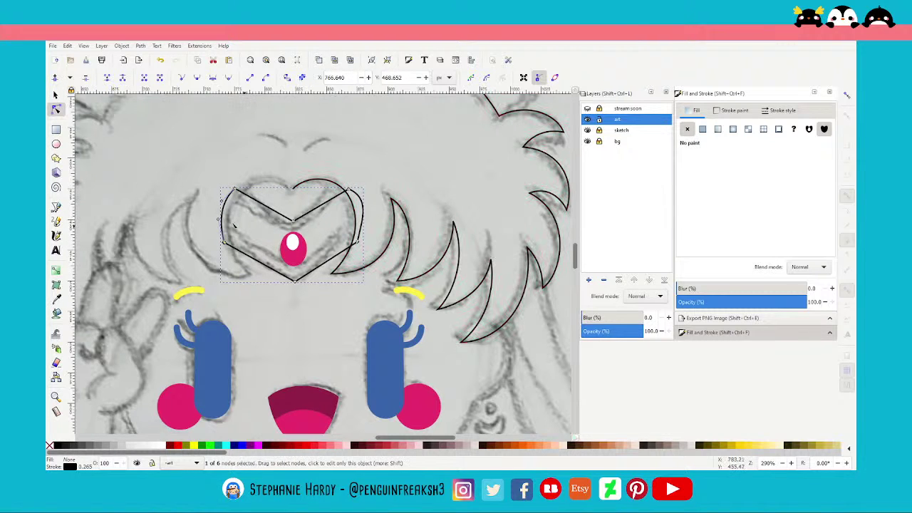
pyautogui.click(55, 94)
pyautogui.press('Escape')
pyautogui.scroll(-2, 359, 225)
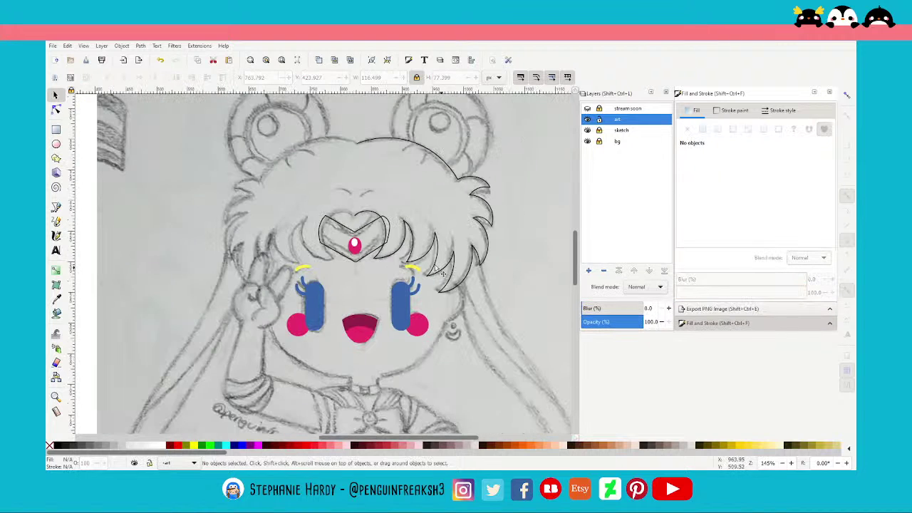
# - Turn on snapping, then duplicate and mirror the hair outline to form the left hair side
pyautogui.click(454, 174)
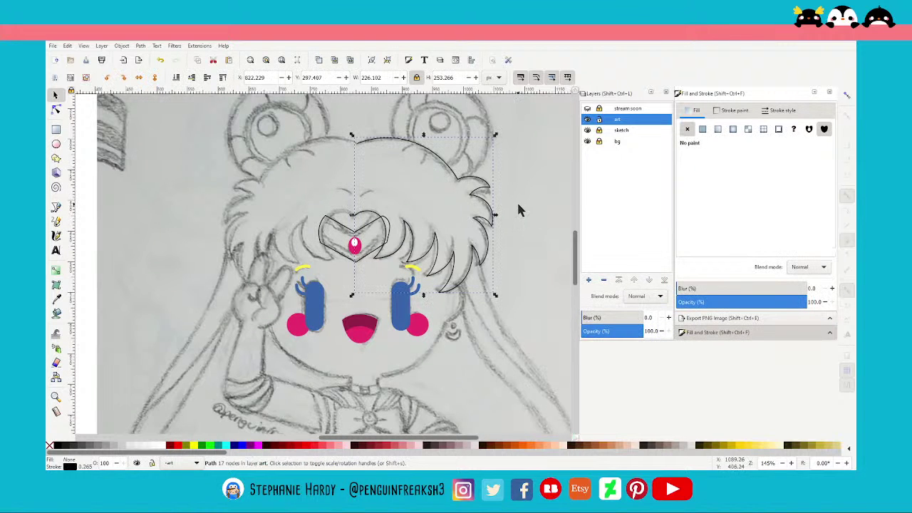
pyautogui.click(848, 95)
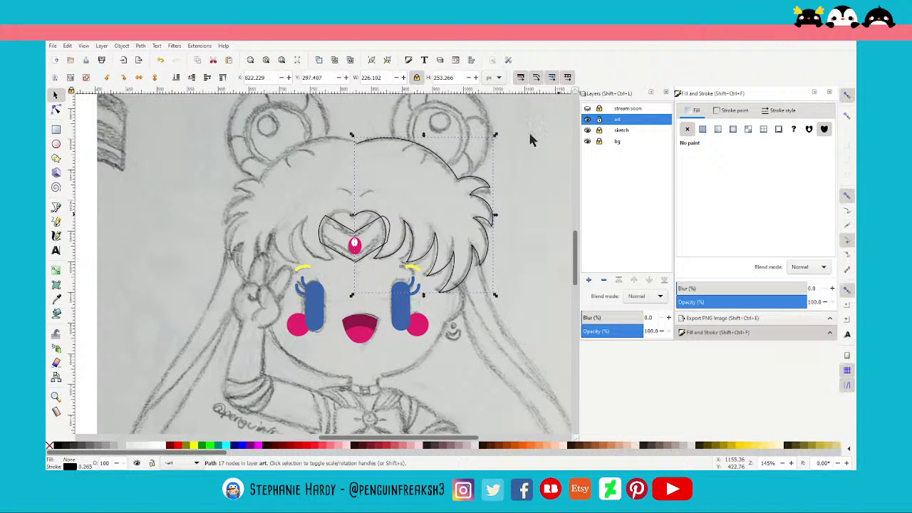
pyautogui.click(319, 60)
pyautogui.click(138, 77)
pyautogui.moveTo(438, 152); pyautogui.dragTo(376, 173)
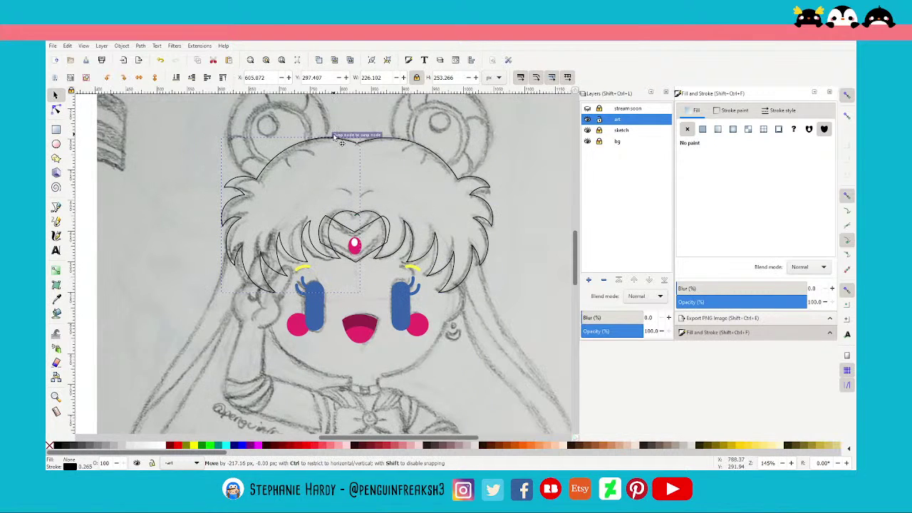
pyautogui.press('Escape')
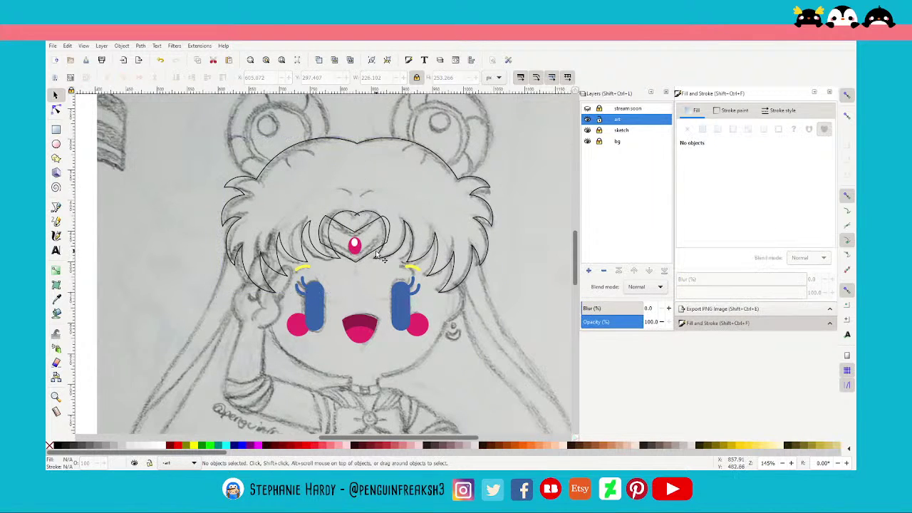
pyautogui.scroll(3, 367, 226)
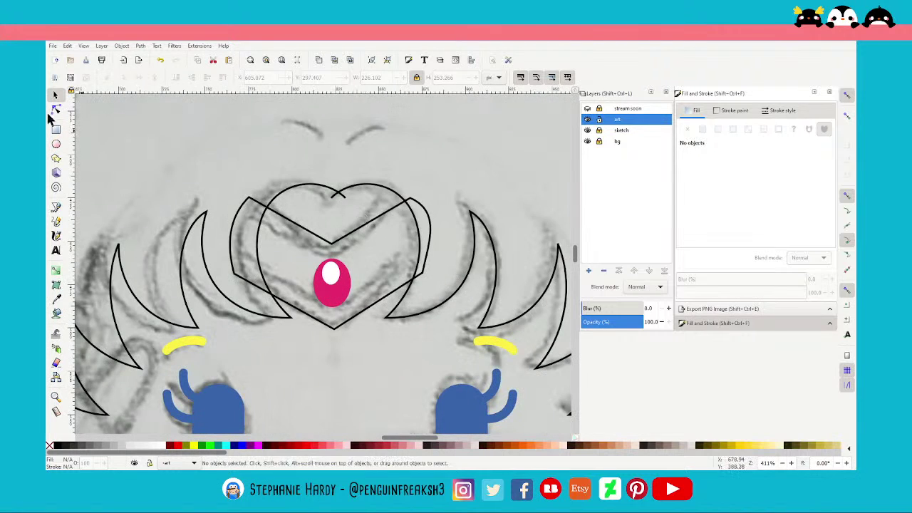
# - Snap the heart tiara's top end node onto its centre point so both halves meet in one dip
pyautogui.click(55, 109)
pyautogui.scroll(2, 319, 189)
pyautogui.click(360, 199)
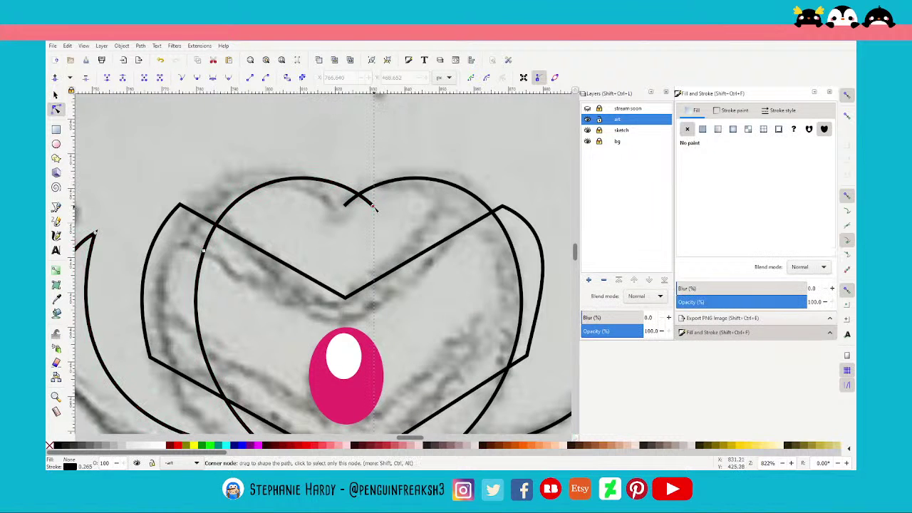
pyautogui.moveTo(370, 205); pyautogui.dragTo(345, 205)
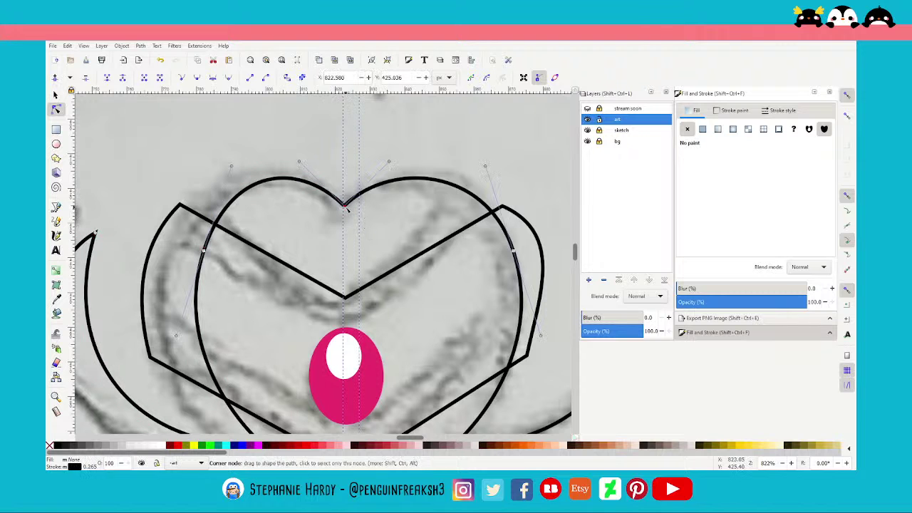
pyautogui.moveTo(345, 205); pyautogui.dragTo(351, 205)
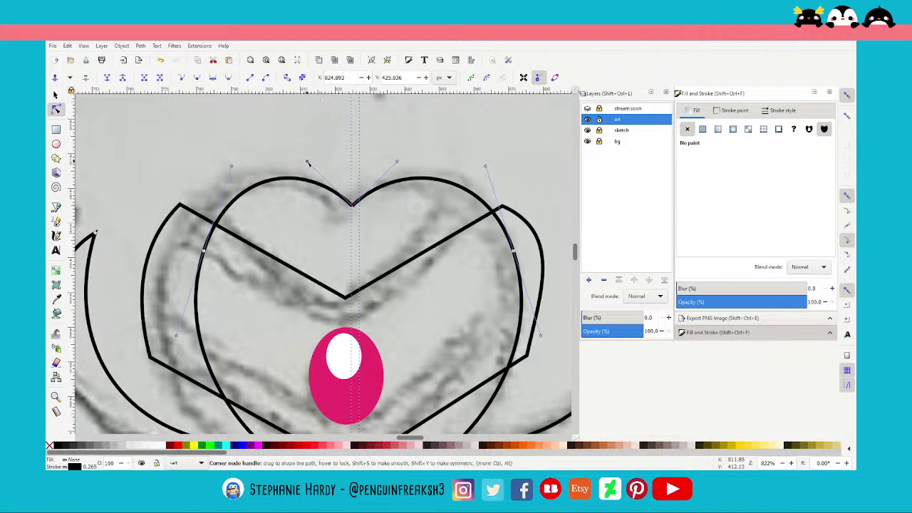
pyautogui.scroll(-3, 343, 217)
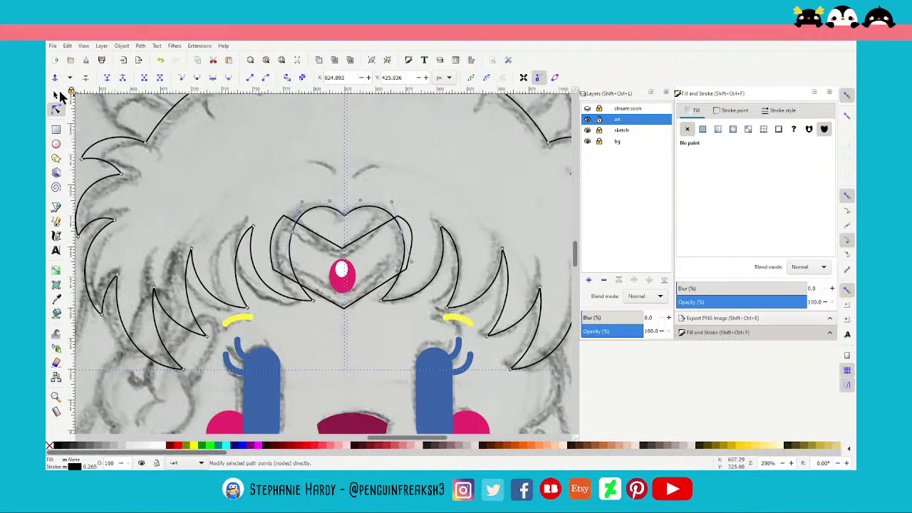
pyautogui.click(56, 95)
pyautogui.click(280, 208)
pyautogui.scroll(-1, 381, 278)
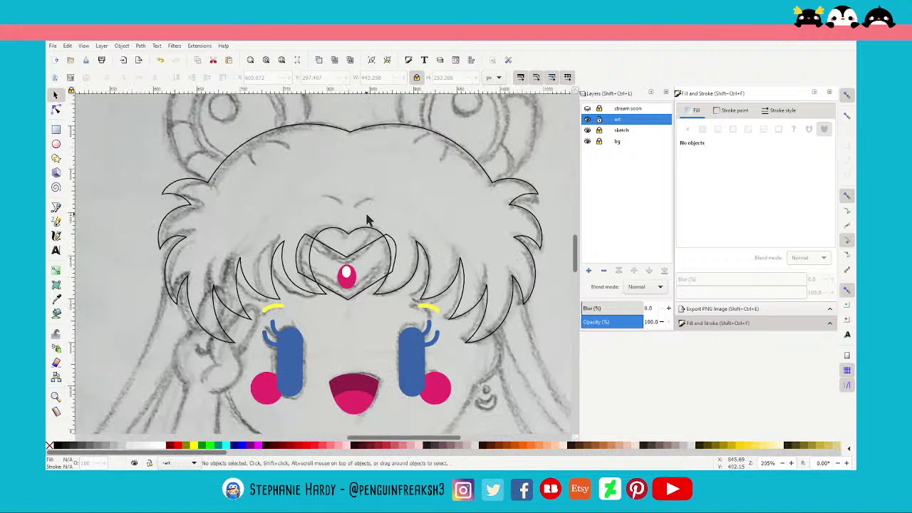
# - Turn snapping off and zoom out to view both mirrored hair outlines around the tiara
pyautogui.scroll(-1, 440, 191)
pyautogui.scroll(-1, 412, 244)
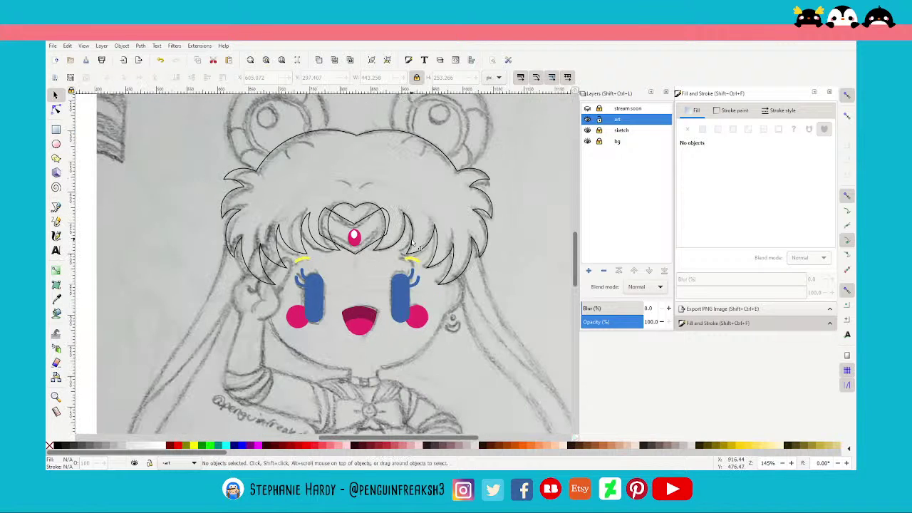
pyautogui.scroll(1, 410, 245)
pyautogui.click(846, 96)
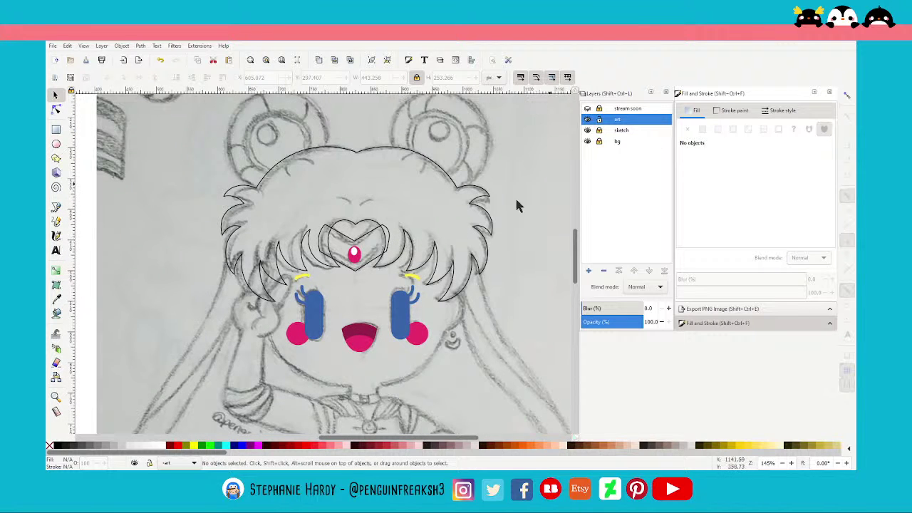
pyautogui.scroll(-1, 350, 218)
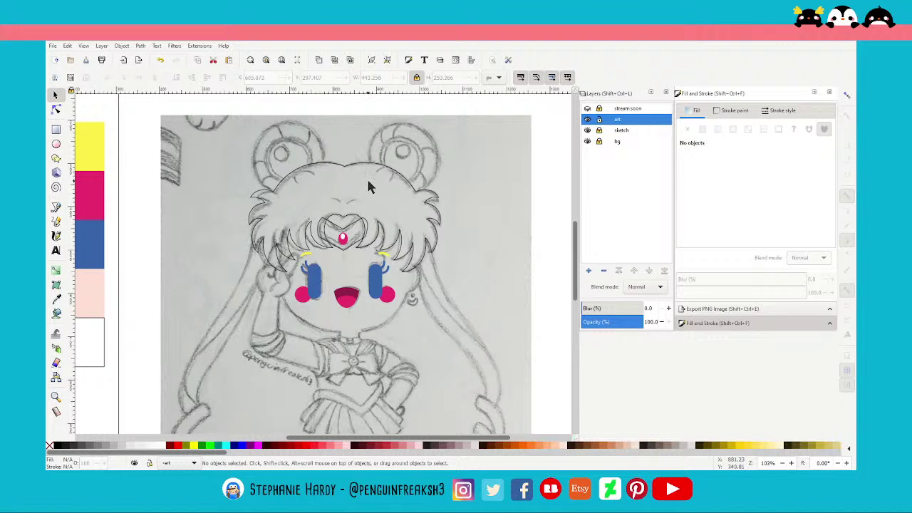
pyautogui.click(319, 165)
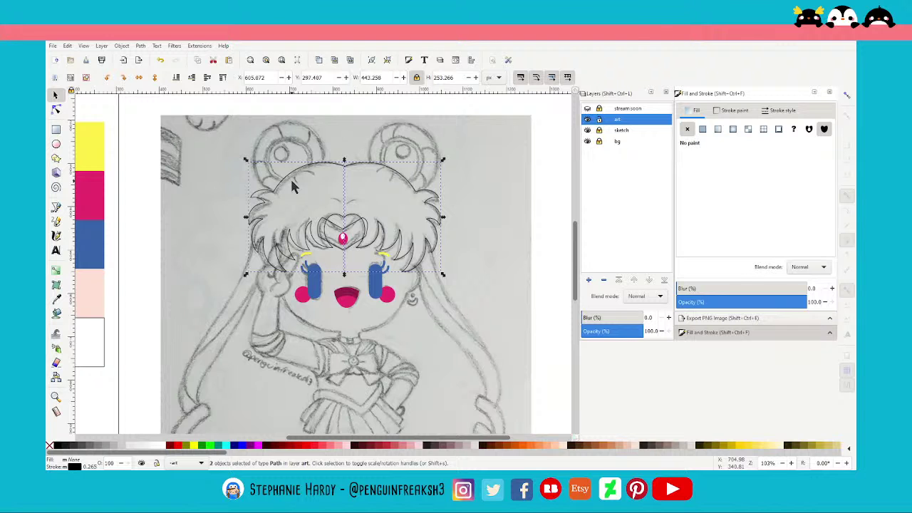
# - Make the hair's top centre node a cusp and join both halves' centre nodes into one point
pyautogui.click(343, 168)
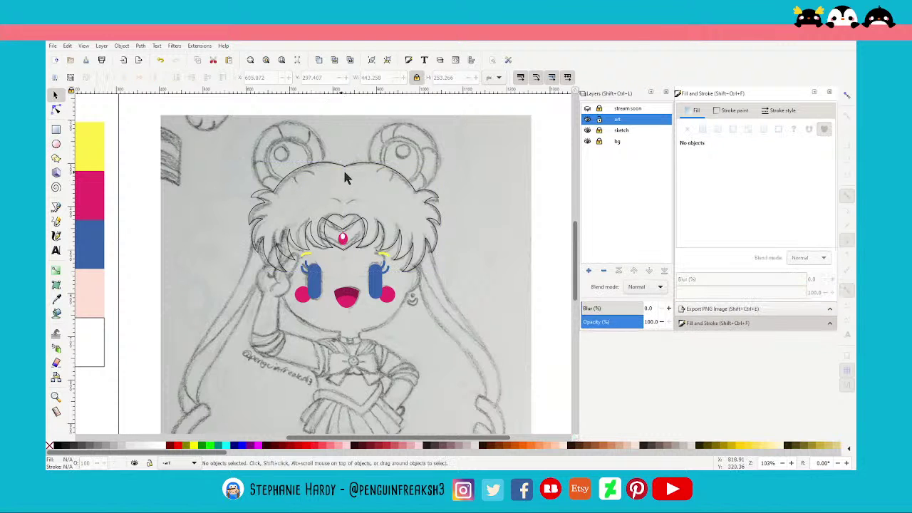
pyautogui.scroll(3, 343, 167)
pyautogui.click(57, 111)
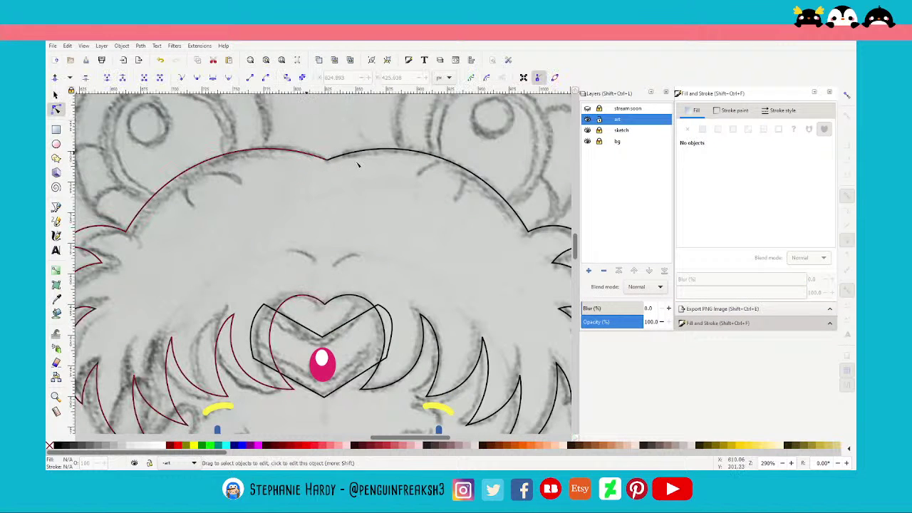
pyautogui.click(358, 164)
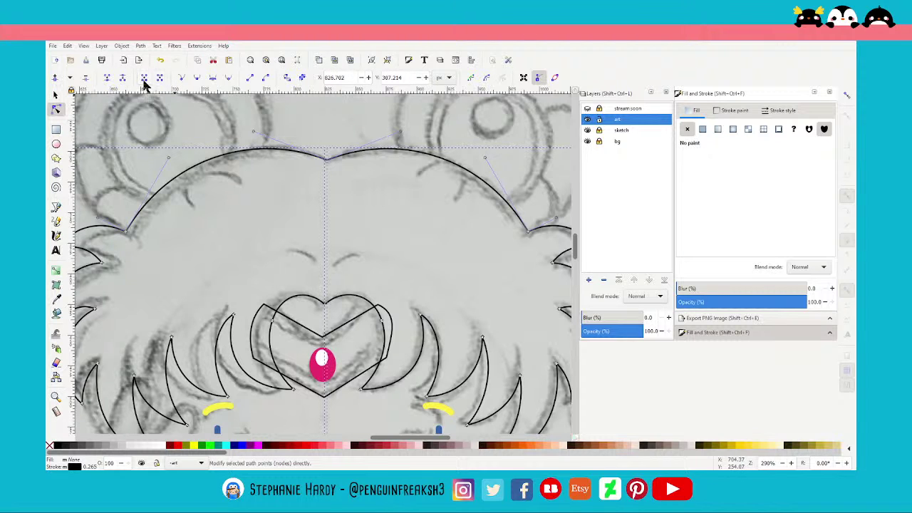
pyautogui.click(144, 78)
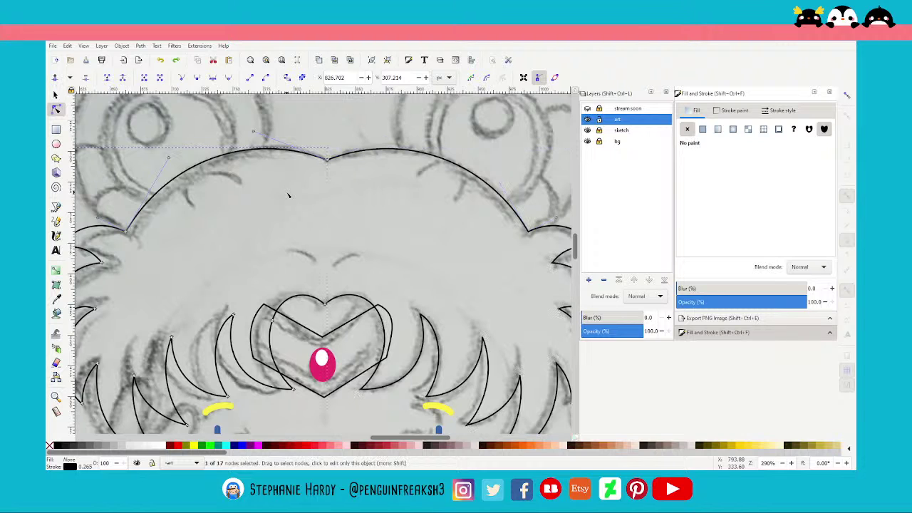
pyautogui.keyDown('shift'); pyautogui.click(345, 152); pyautogui.keyUp('shift')
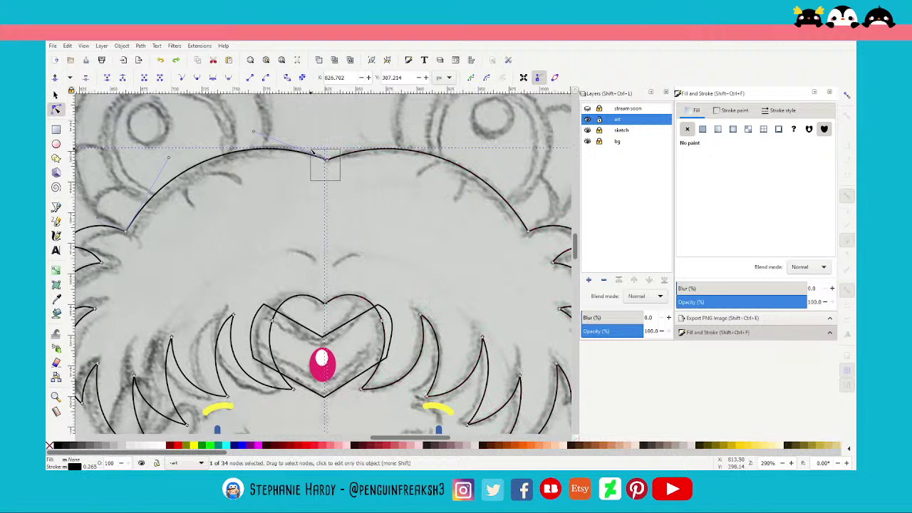
pyautogui.moveTo(341, 180); pyautogui.dragTo(311, 148)
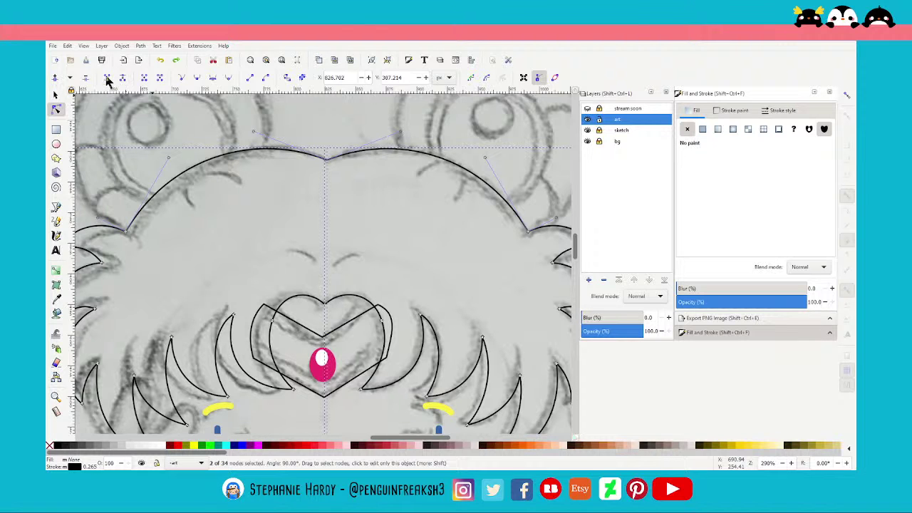
pyautogui.click(107, 78)
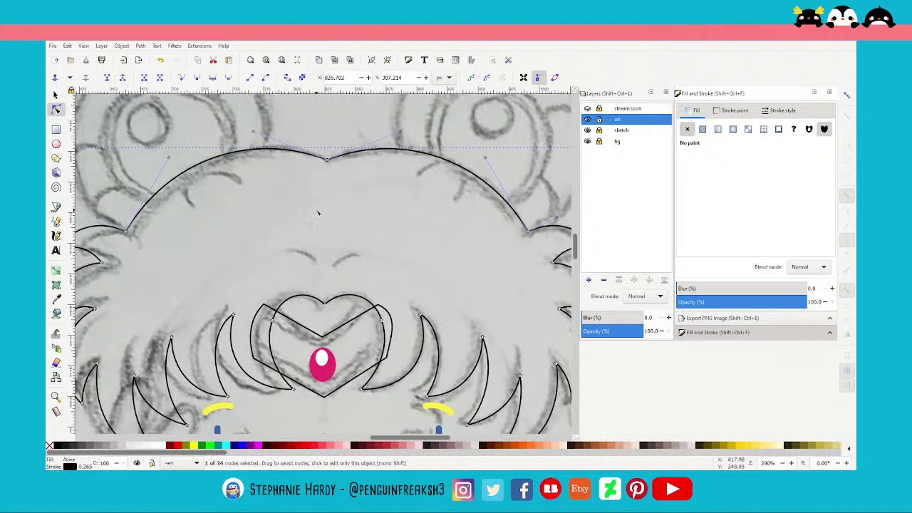
# - Check the heart tiara's top nodes, then save the drawing as sailor_moon.svg
pyautogui.scroll(-3, 318, 213)
pyautogui.scroll(6, 326, 288)
pyautogui.moveTo(335, 281); pyautogui.dragTo(294, 214)
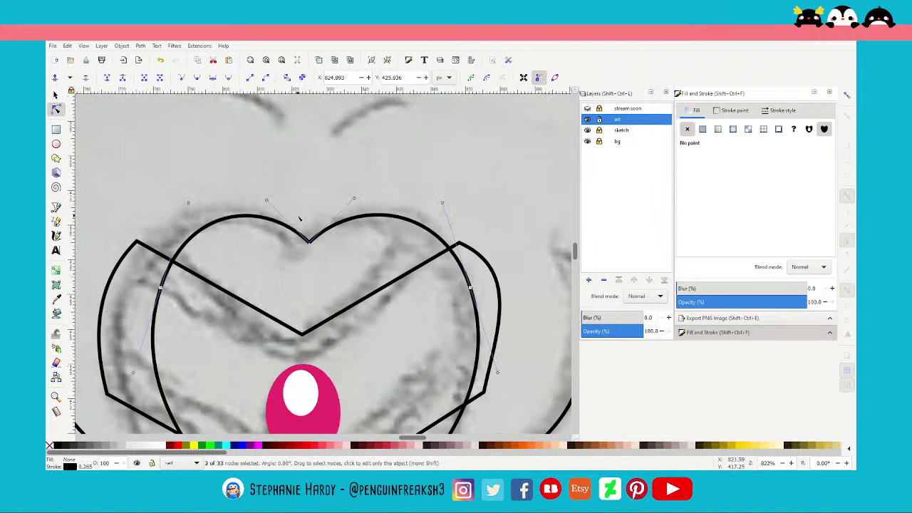
pyautogui.click(56, 95)
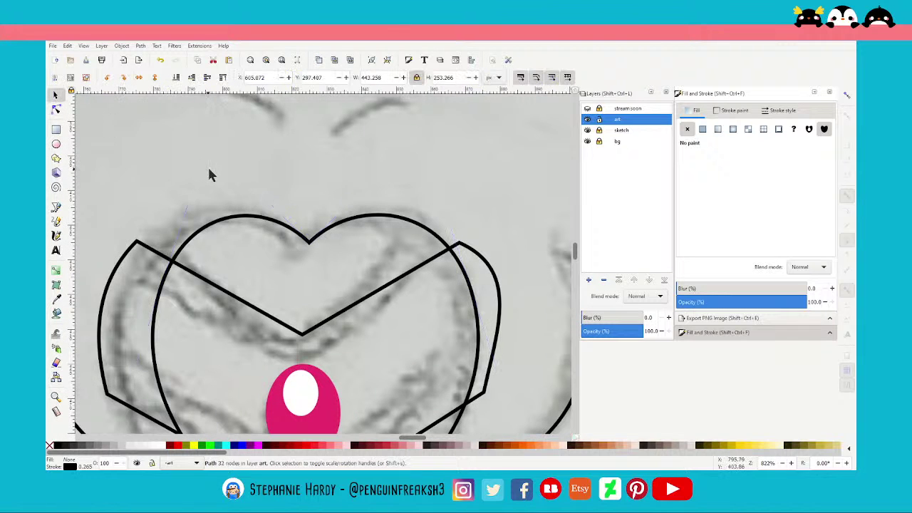
pyautogui.scroll(-4, 324, 265)
pyautogui.scroll(-1, 339, 206)
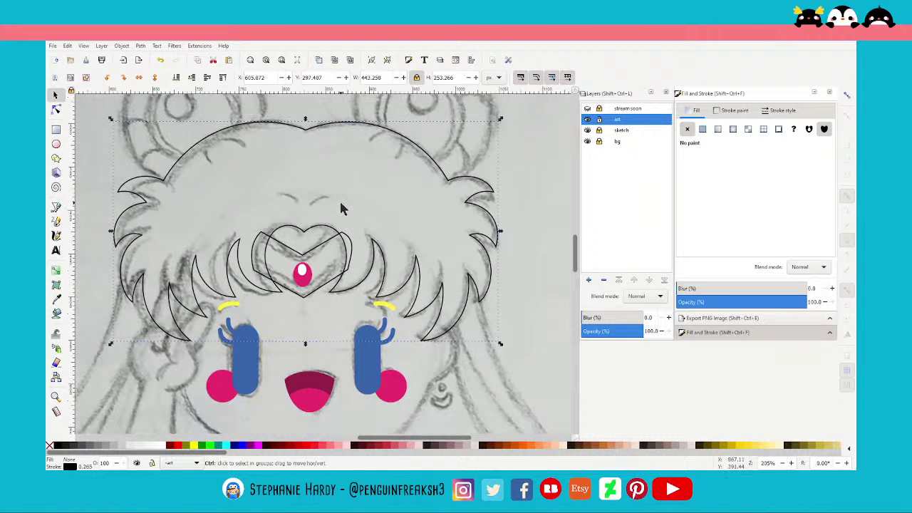
pyautogui.scroll(-1, 339, 206)
pyautogui.hotkey('ctrl', 's')
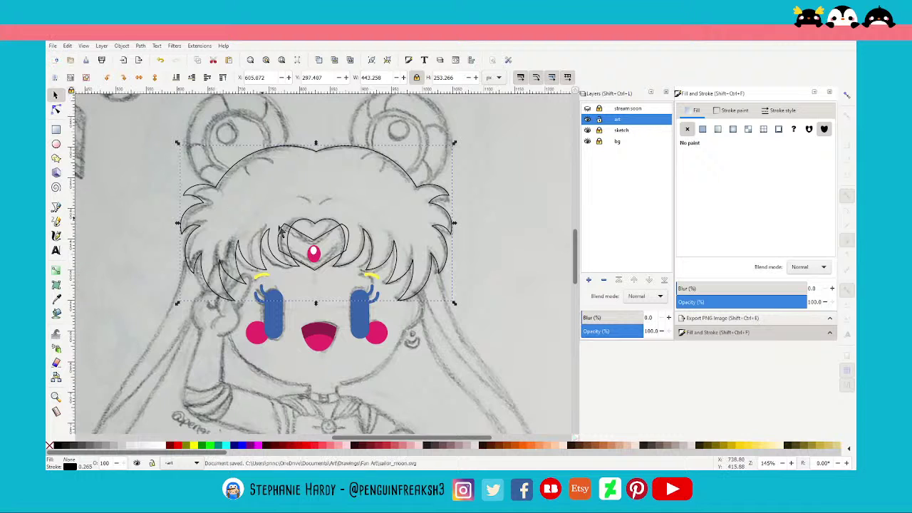
pyautogui.click(488, 278)
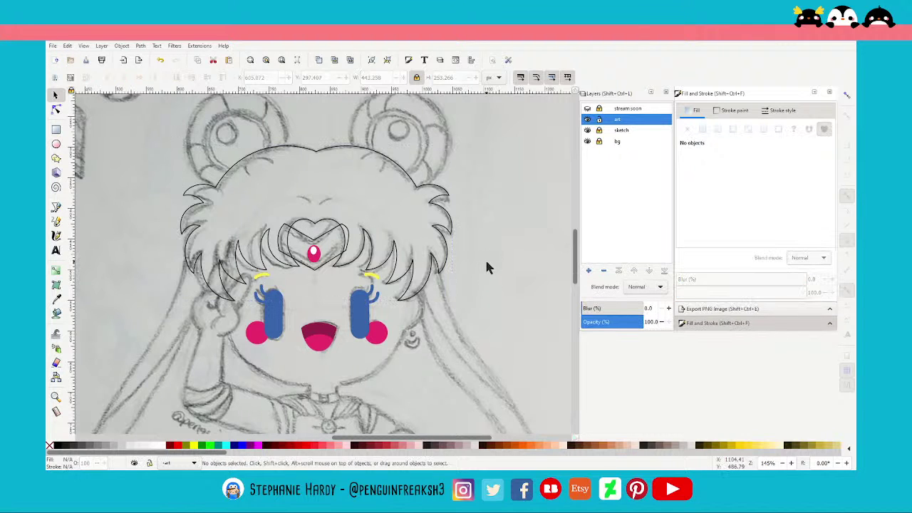
pyautogui.scroll(-1, 486, 263)
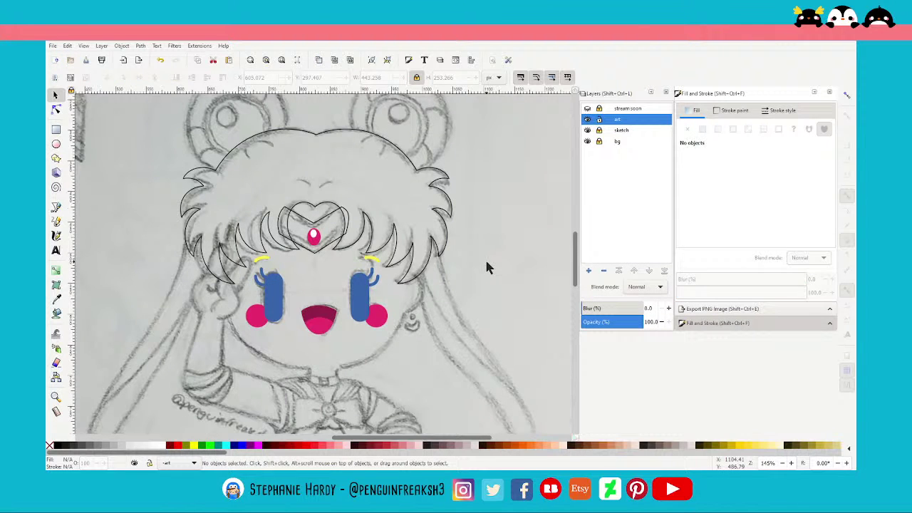
pyautogui.scroll(2, 485, 267)
pyautogui.scroll(2, 484, 267)
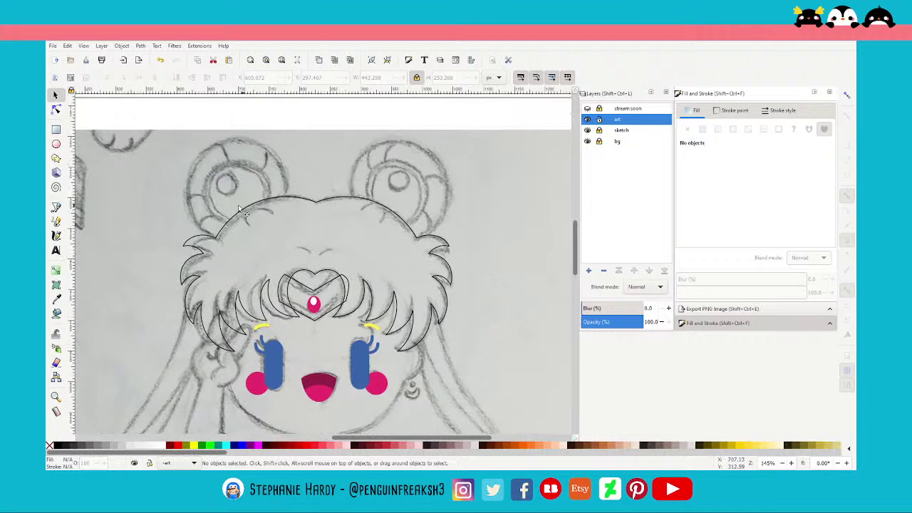
# - Draw a circle over the left bun with a 1 px flat black outline and no fill
pyautogui.click(57, 146)
pyautogui.moveTo(167, 149); pyautogui.dragTo(281, 251)
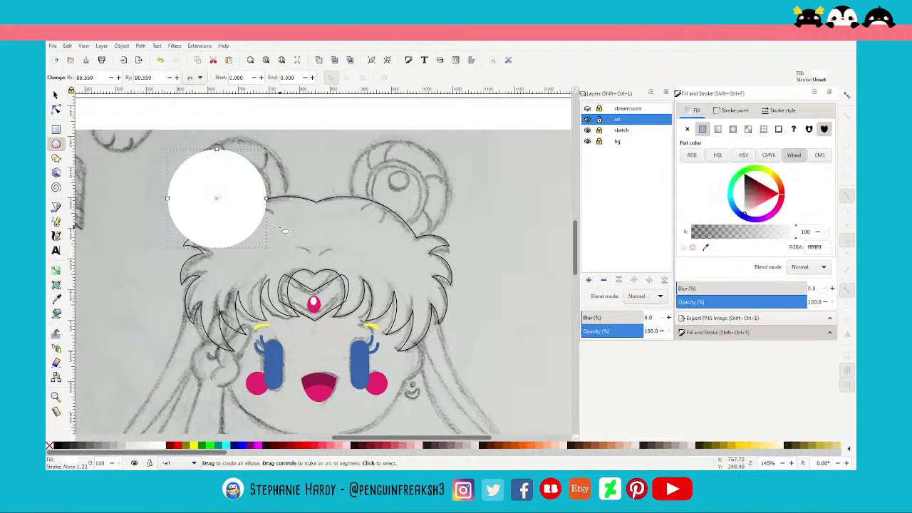
pyautogui.click(732, 110)
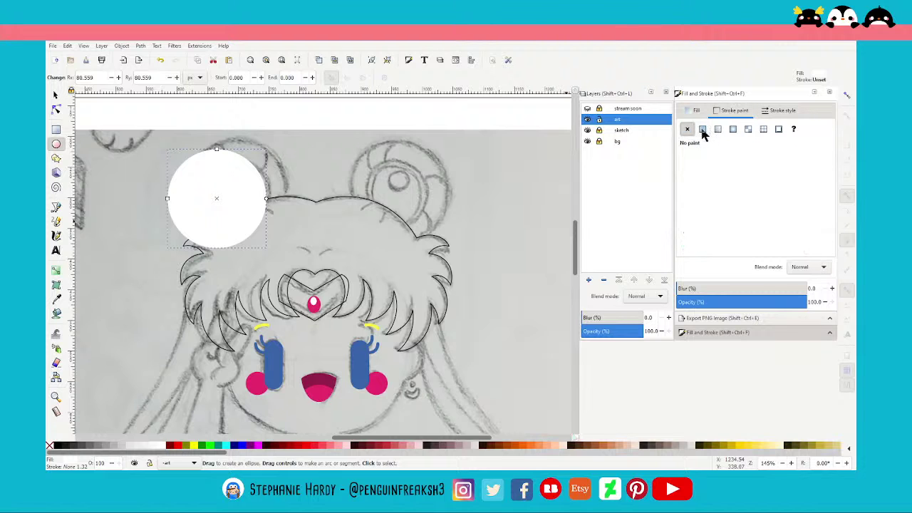
pyautogui.click(703, 129)
pyautogui.click(696, 111)
pyautogui.click(687, 129)
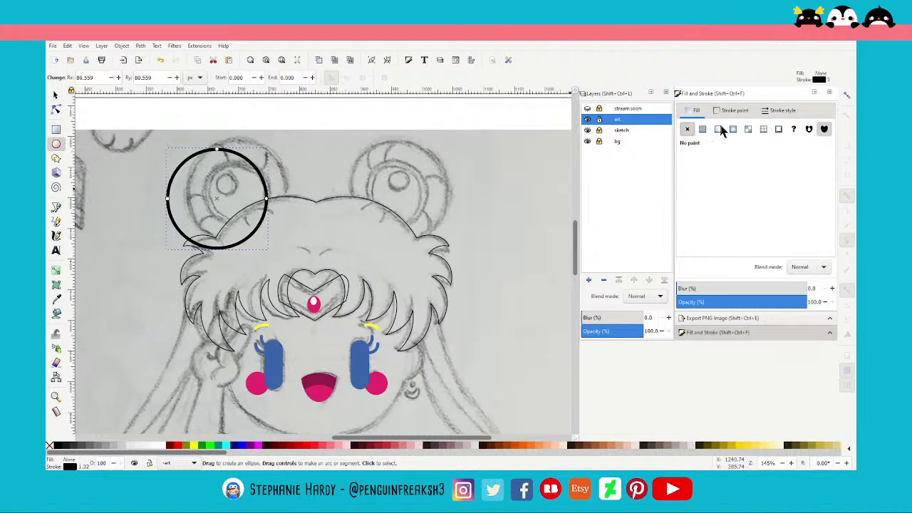
pyautogui.click(783, 111)
pyautogui.write('1')
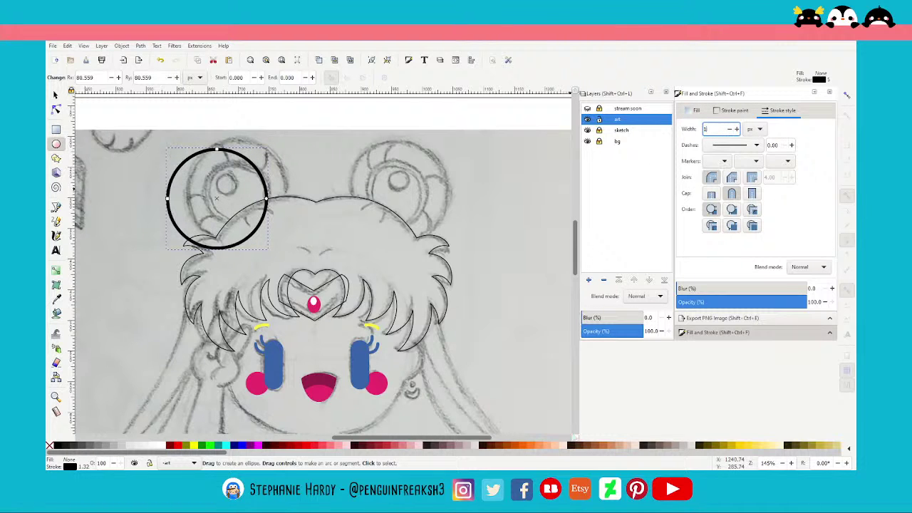
pyautogui.press('Return')
# - Settle the circle on the left bun and place a Ctrl+D copy over the right bun
pyautogui.click(55, 94)
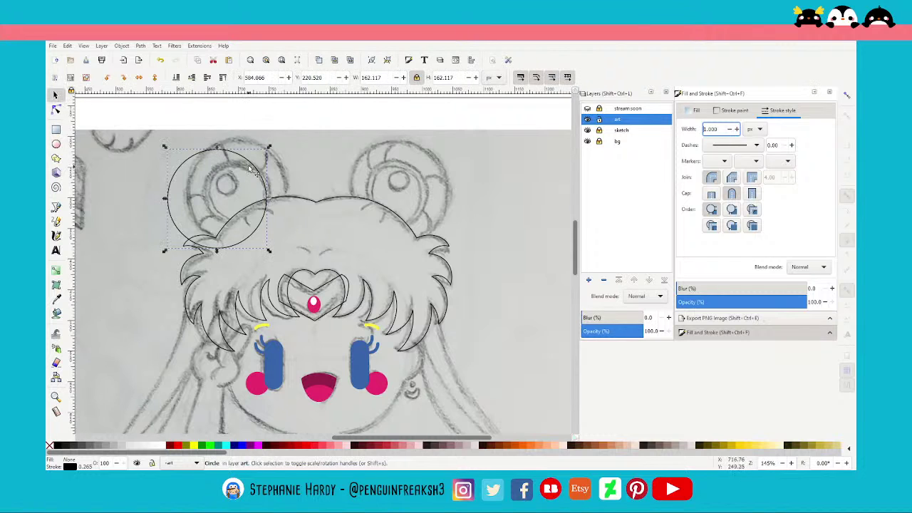
pyautogui.moveTo(252, 165); pyautogui.dragTo(270, 154)
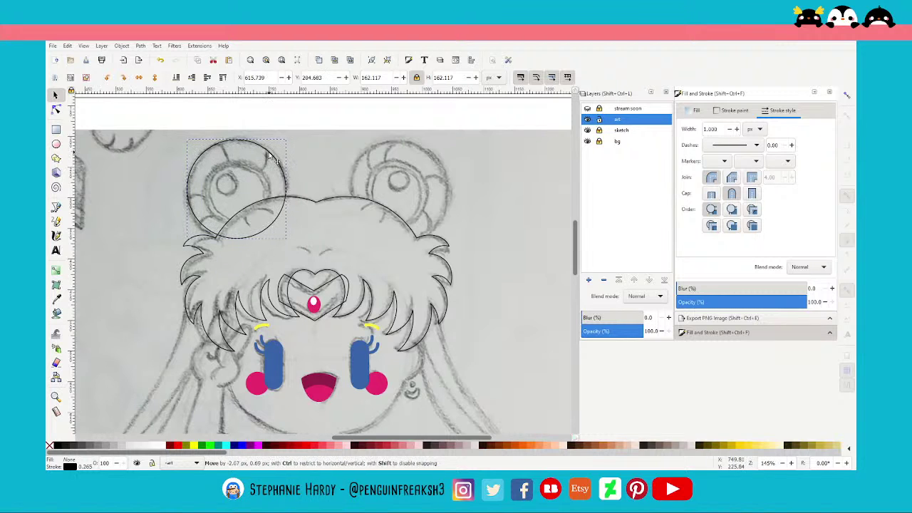
pyautogui.moveTo(270, 155); pyautogui.dragTo(442, 174)
pyautogui.hotkey('ctrl', 'd')
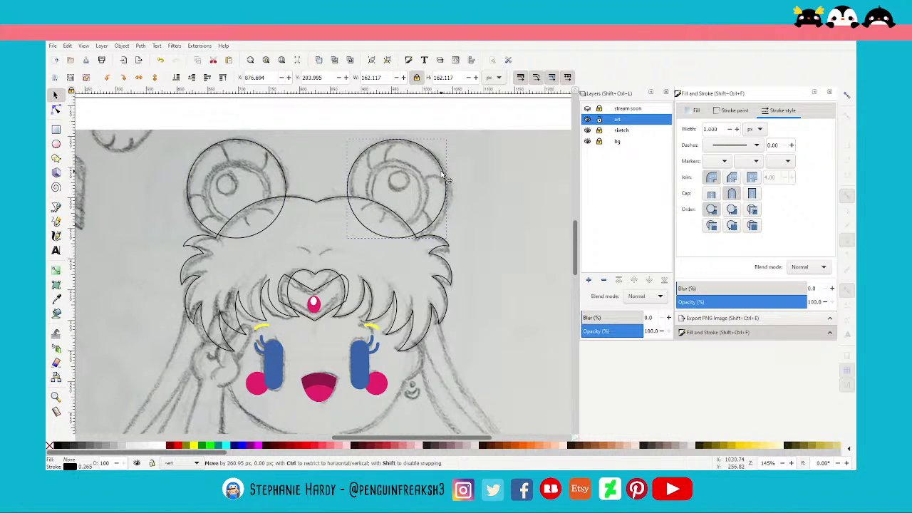
pyautogui.moveTo(440, 173); pyautogui.dragTo(440, 173)
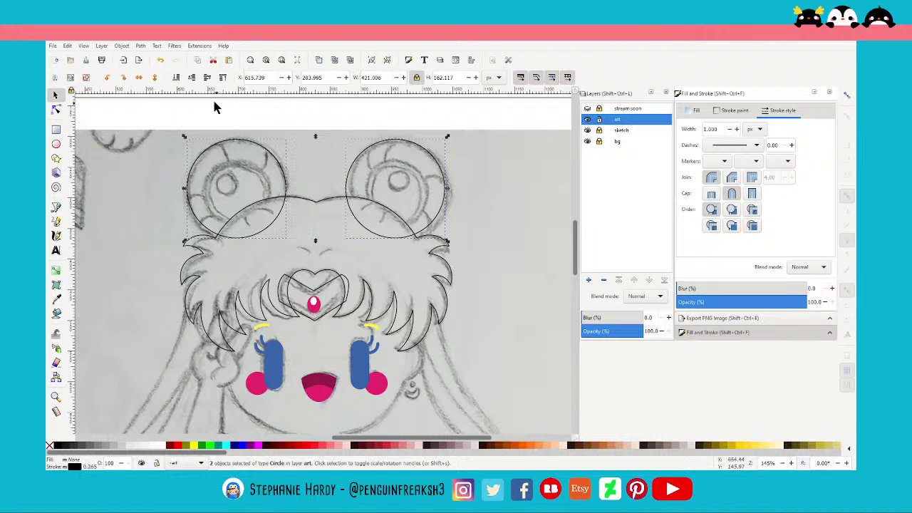
pyautogui.press('Escape')
pyautogui.keyDown('ctrl'); pyautogui.scroll(-1, 438, 203); pyautogui.keyUp('ctrl')
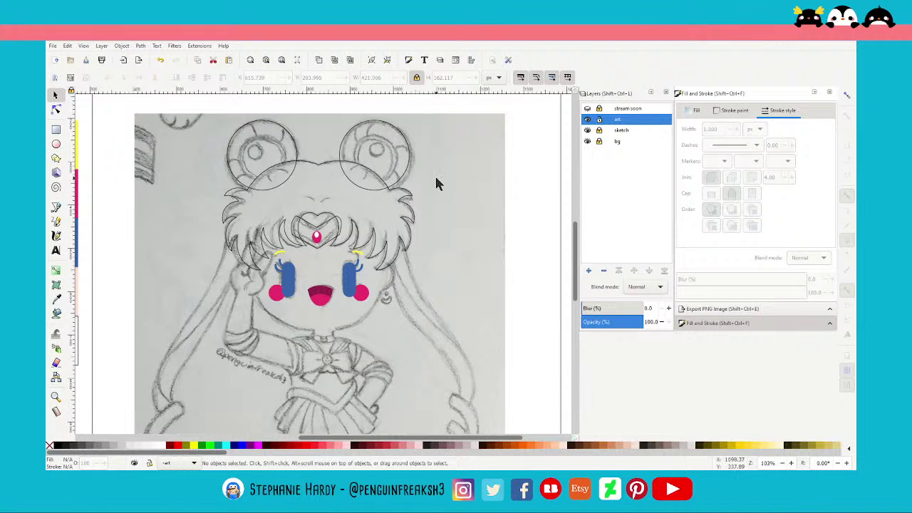
pyautogui.scroll(-1, 442, 256)
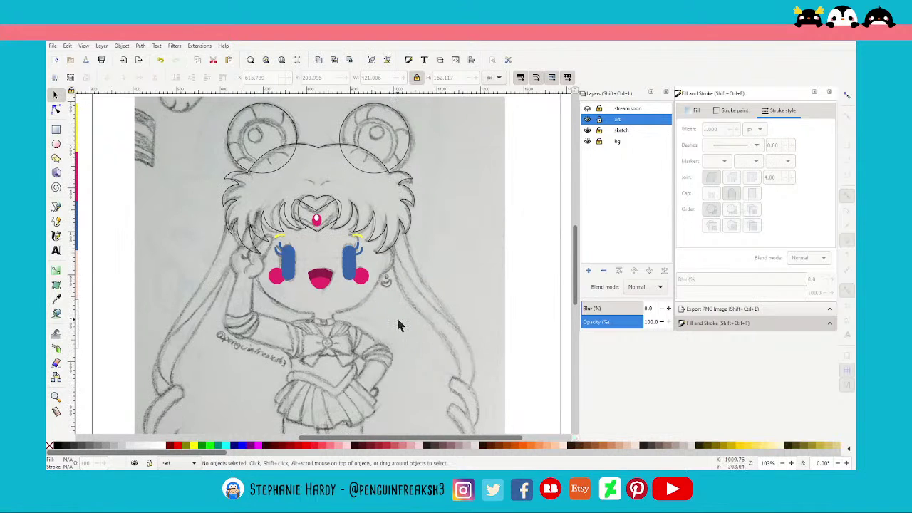
pyautogui.scroll(-2, 396, 320)
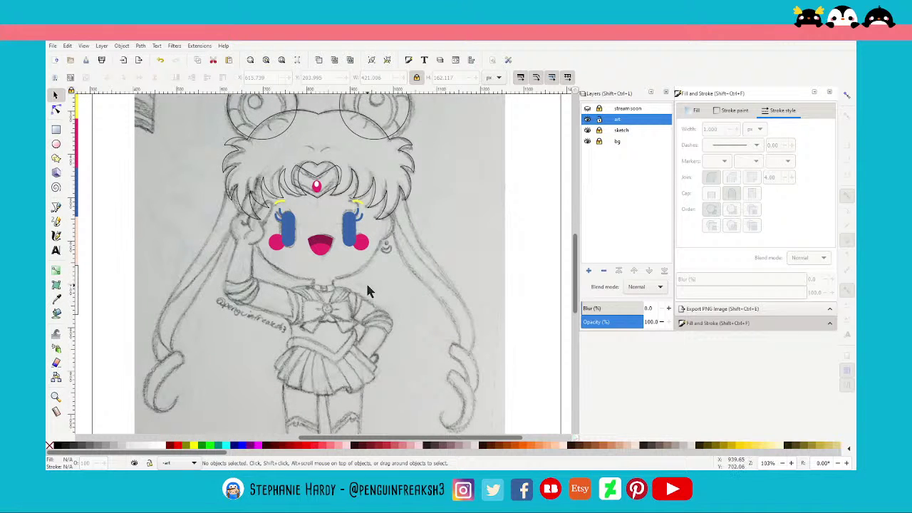
pyautogui.scroll(2, 246, 208)
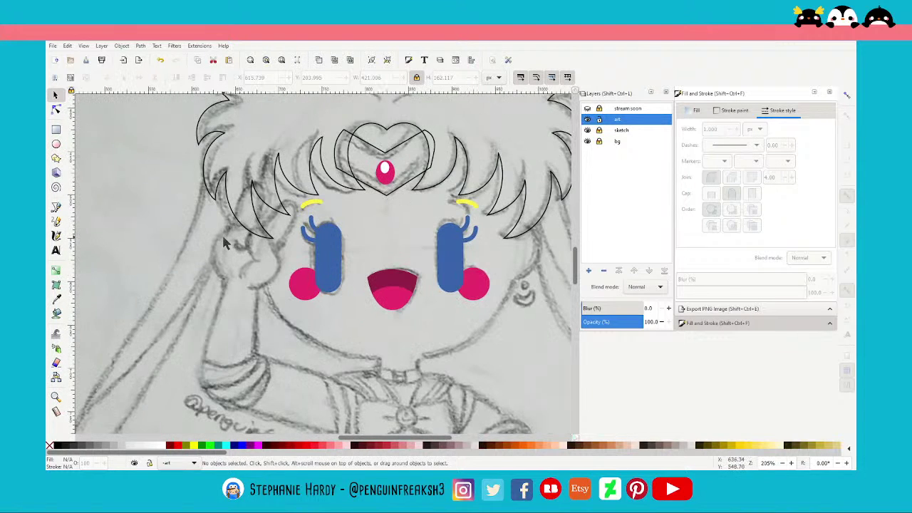
pyautogui.scroll(-2, 225, 242)
pyautogui.scroll(2, 245, 240)
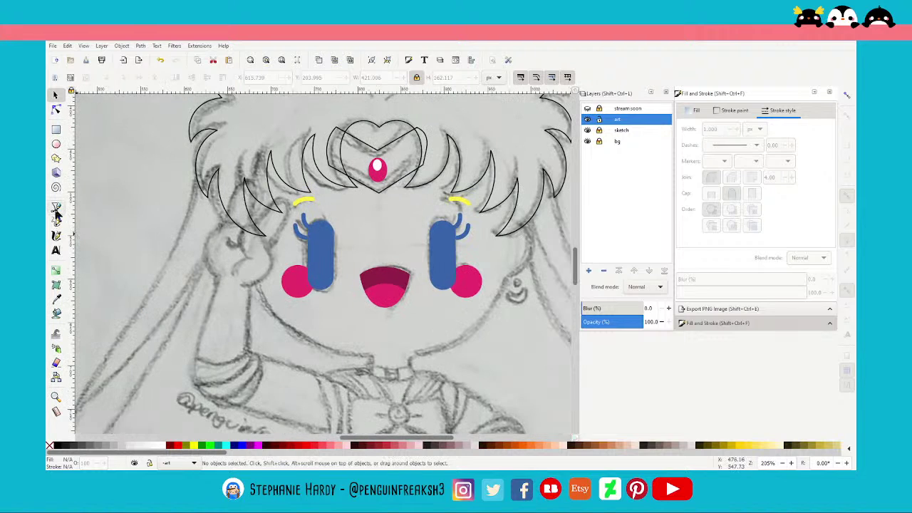
# - Draw the hand outline beside the left cheek and smooth its nodes to follow the sketch
pyautogui.click(56, 208)
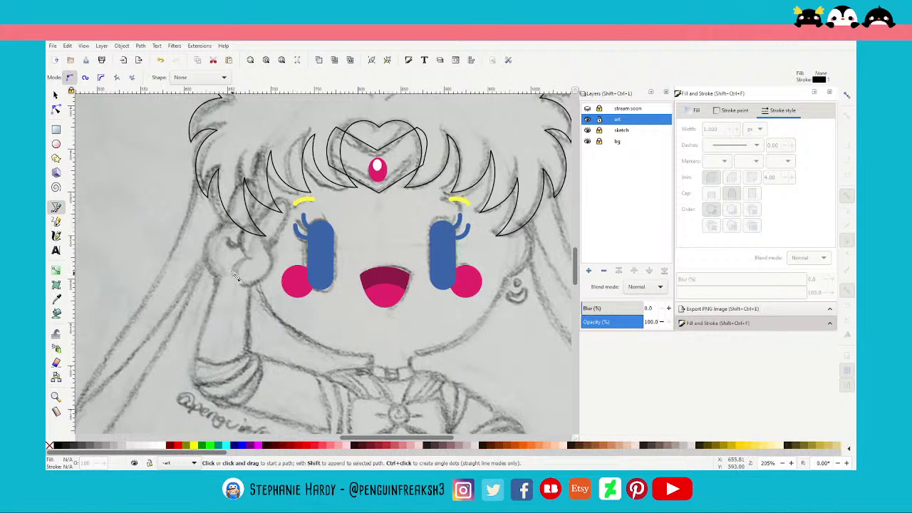
pyautogui.click(231, 273)
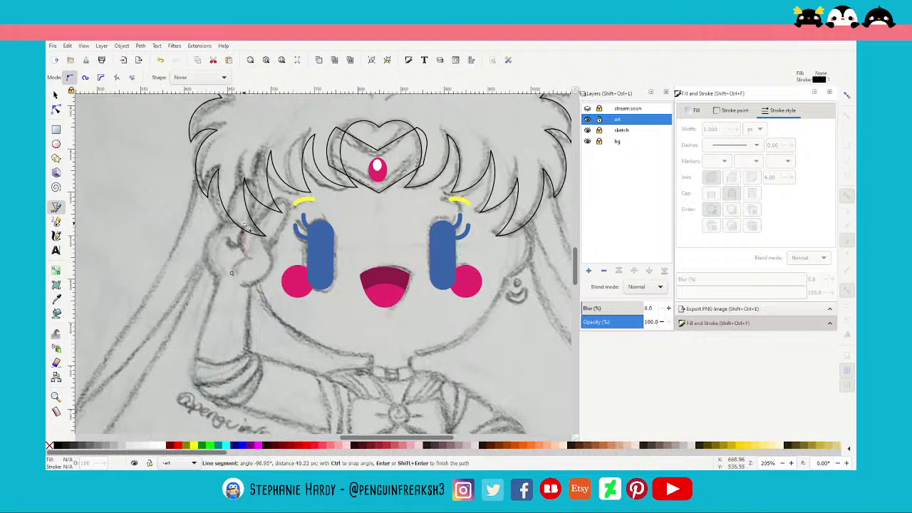
pyautogui.click(246, 231)
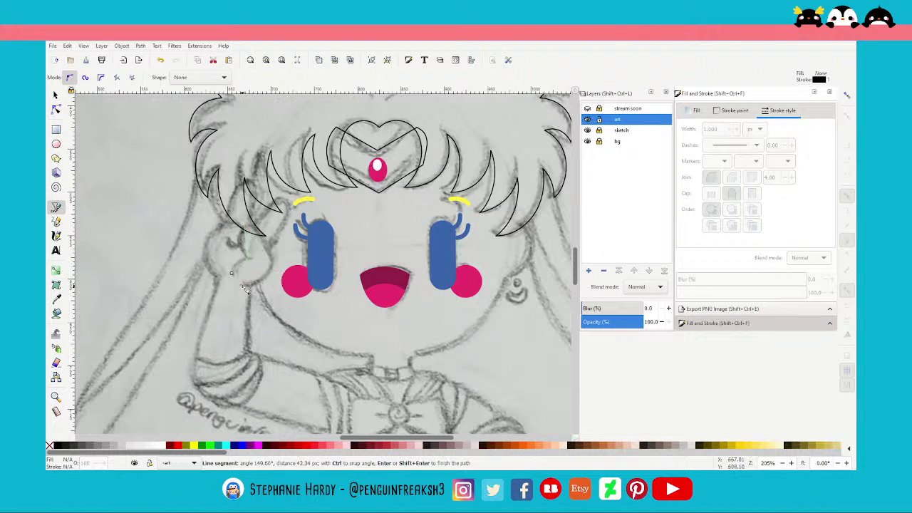
pyautogui.doubleClick(244, 287)
pyautogui.click(56, 109)
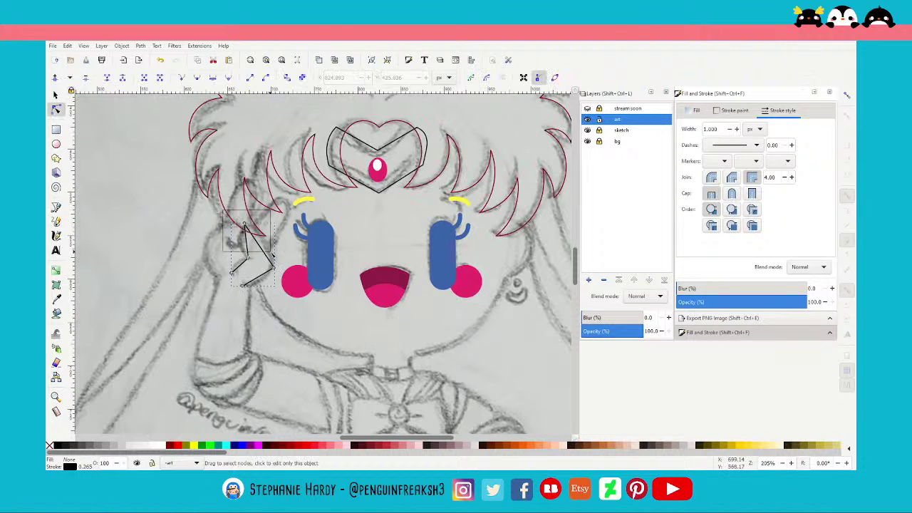
pyautogui.moveTo(223, 211); pyautogui.dragTo(223, 211)
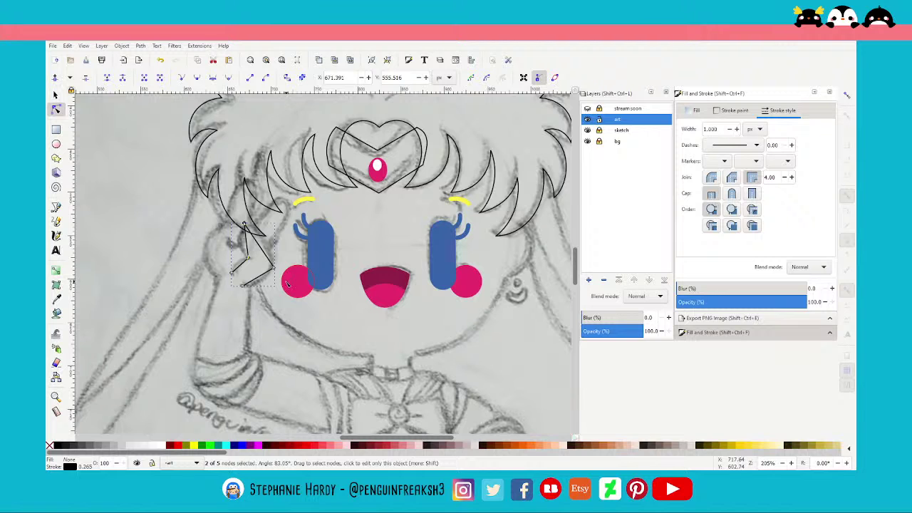
pyautogui.click(203, 78)
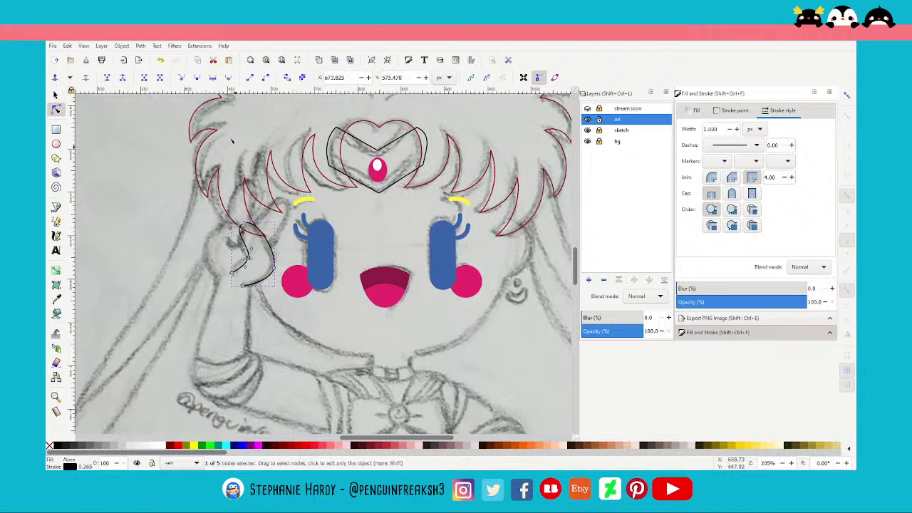
pyautogui.moveTo(247, 251); pyautogui.dragTo(236, 265)
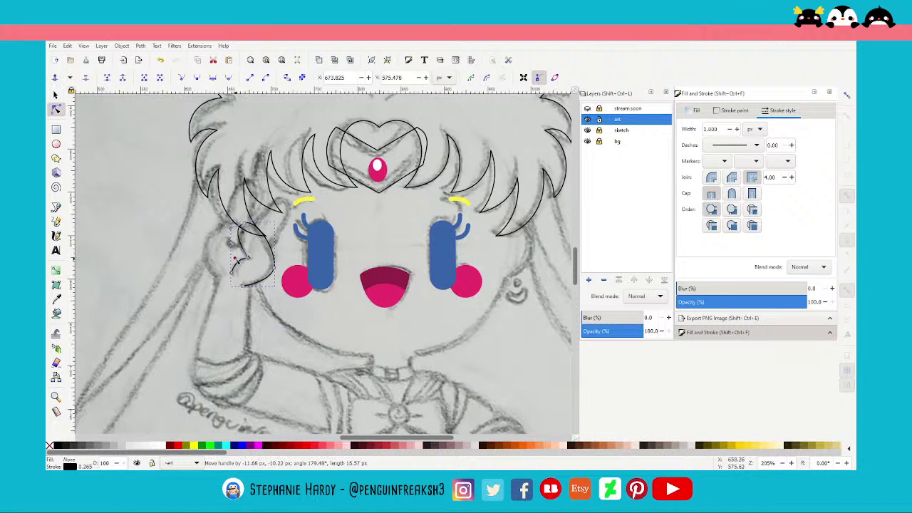
pyautogui.moveTo(260, 221); pyautogui.dragTo(257, 218)
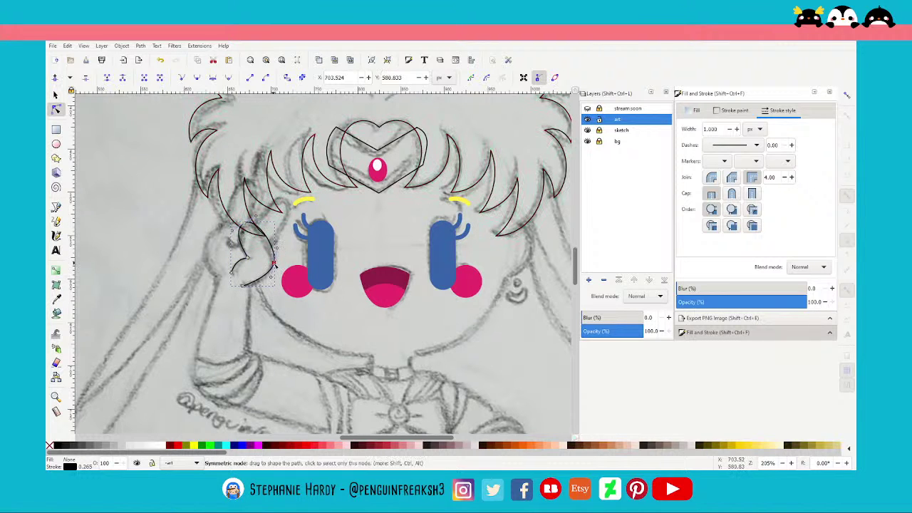
pyautogui.moveTo(277, 250); pyautogui.dragTo(277, 246)
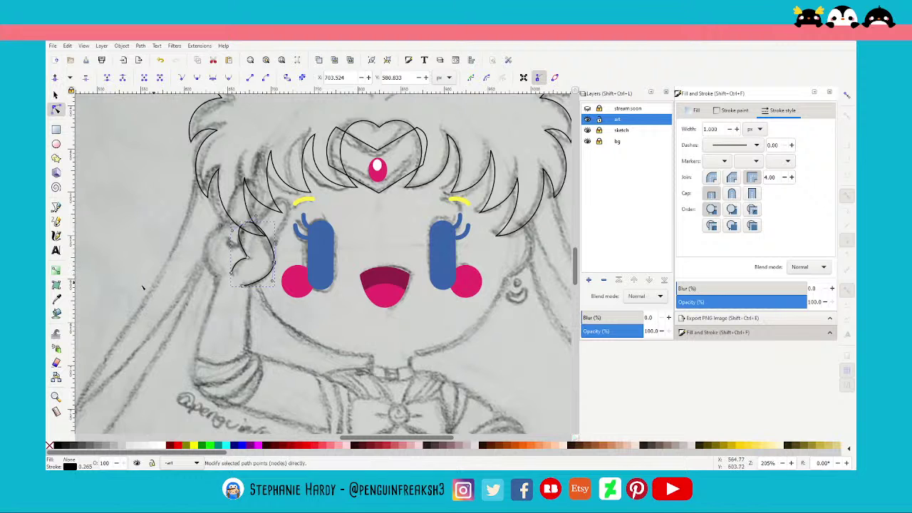
# - Add a small curl path inside the hand, smoothing and bending it to match the sketched finger
pyautogui.click(55, 207)
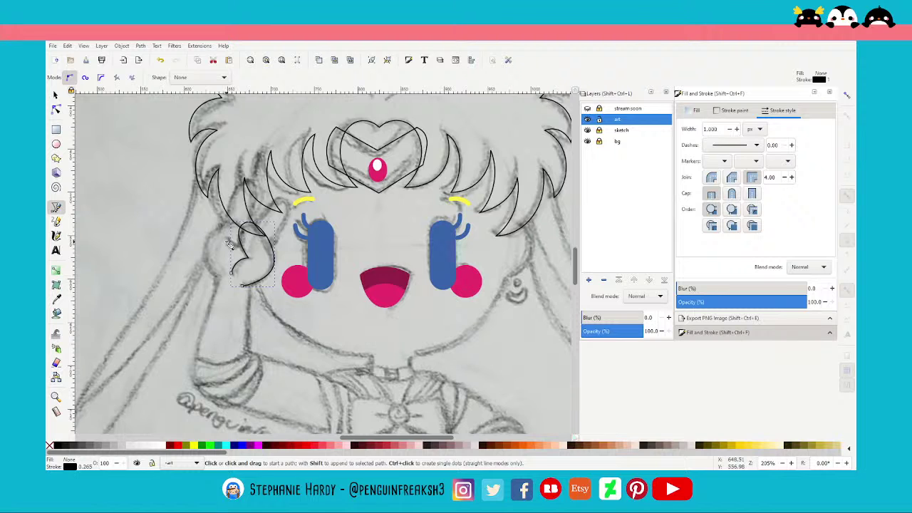
pyautogui.click(216, 277)
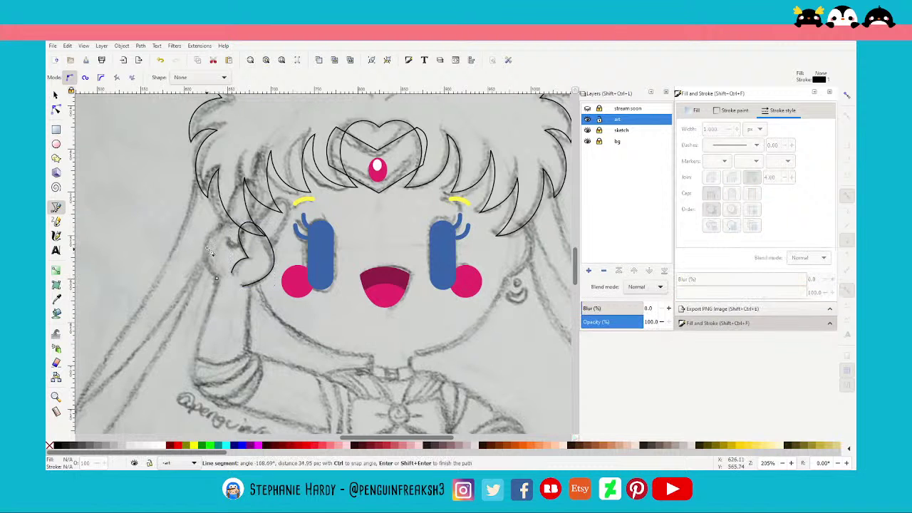
pyautogui.click(210, 242)
pyautogui.click(245, 242)
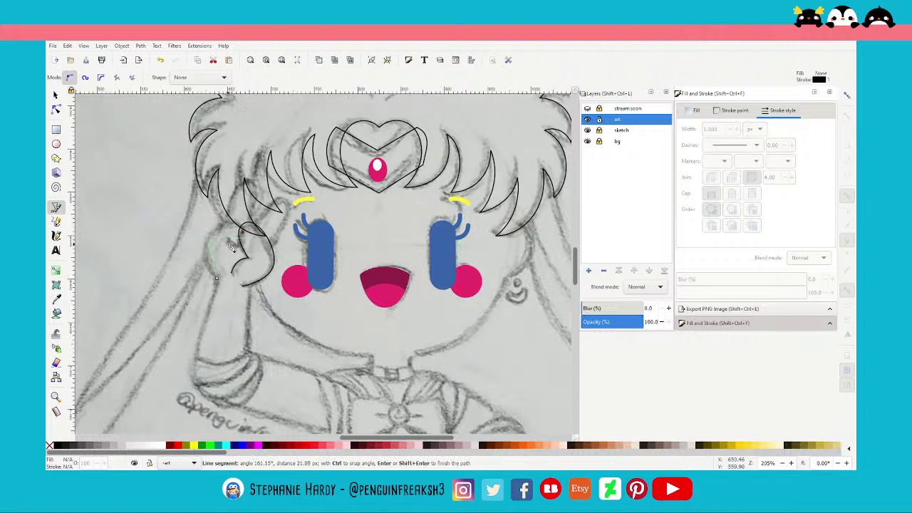
pyautogui.doubleClick(228, 247)
pyautogui.click(55, 109)
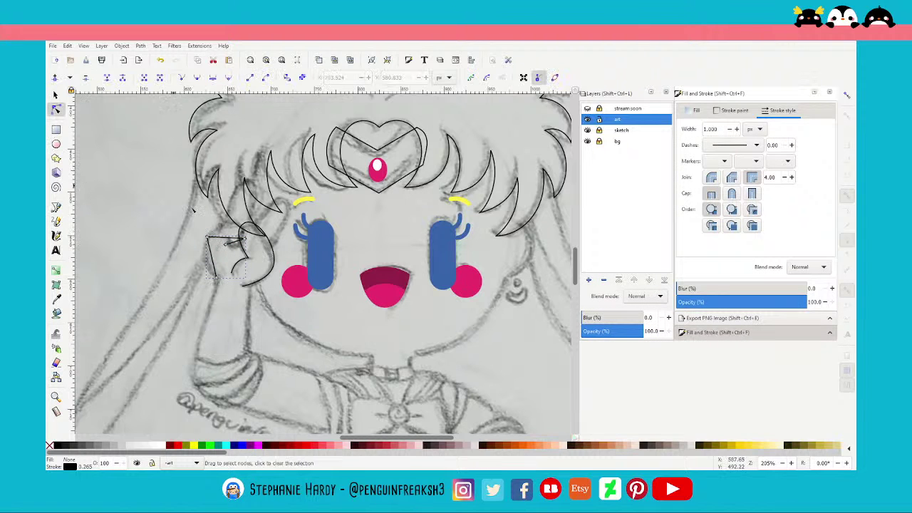
pyautogui.moveTo(219, 246); pyautogui.dragTo(219, 246)
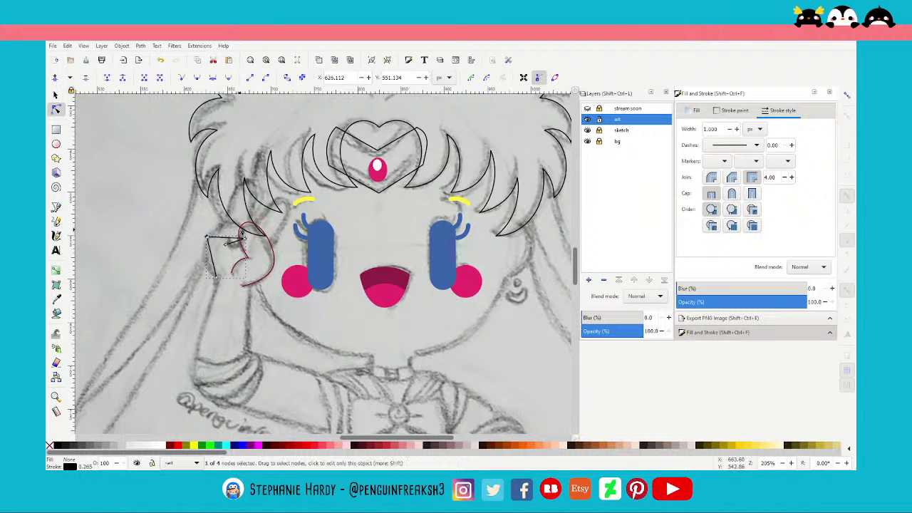
pyautogui.click(212, 77)
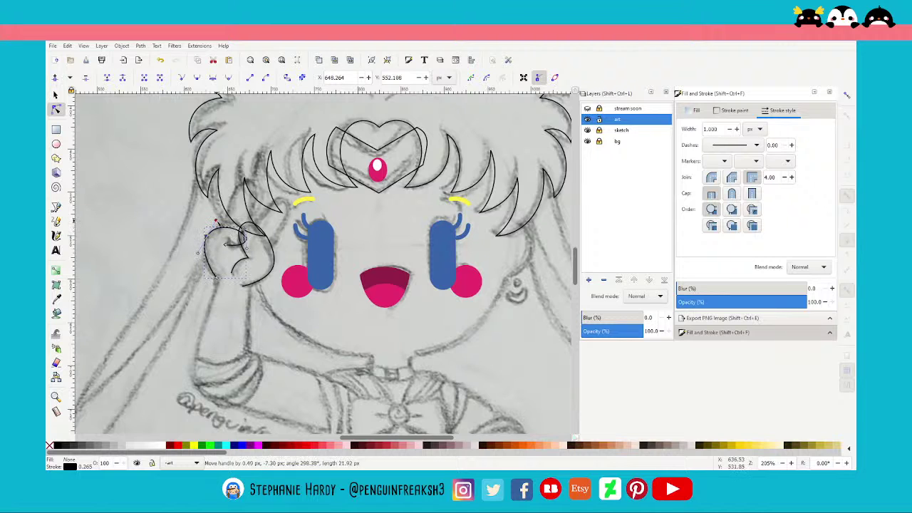
pyautogui.moveTo(244, 241); pyautogui.dragTo(230, 245)
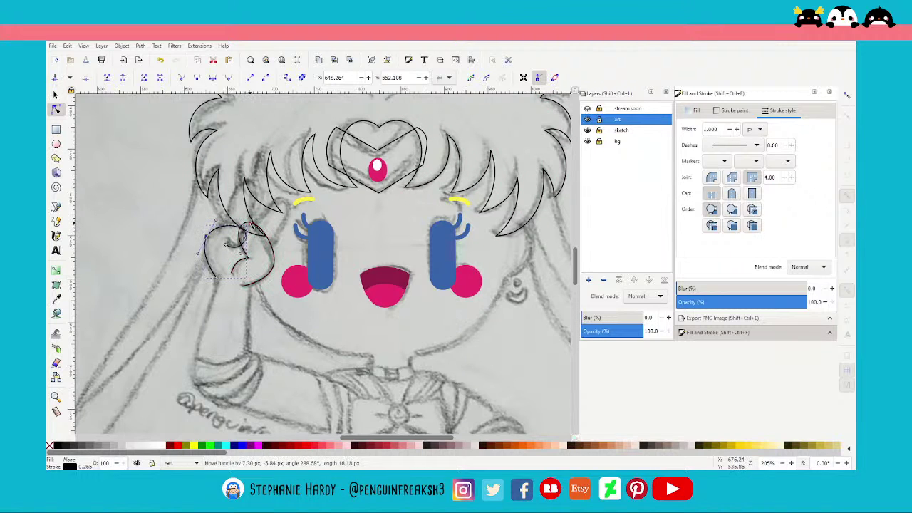
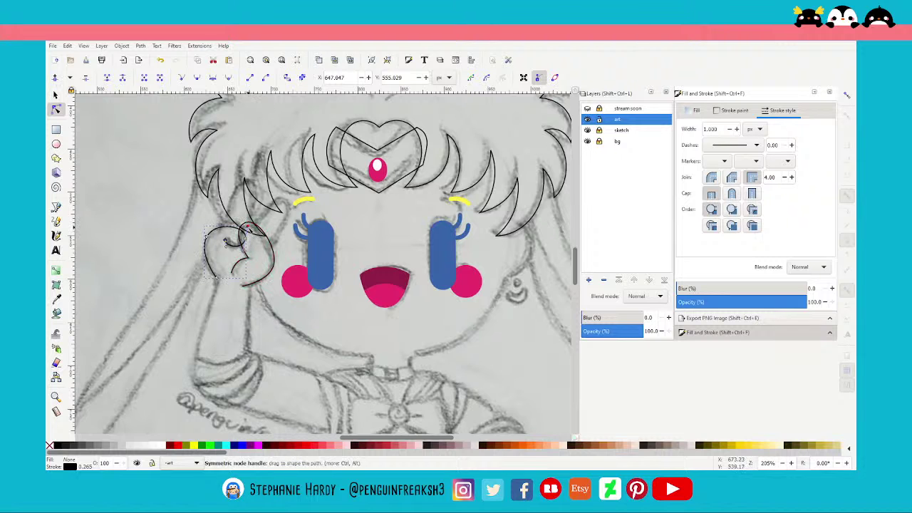
# - Reshape the raised hand's curl near the ear by adjusting its upper and lower curve nodes
pyautogui.moveTo(247, 228)
pyautogui.mouseDown()
pyautogui.moveTo(220, 217)
pyautogui.moveTo(248, 228)
pyautogui.mouseUp()
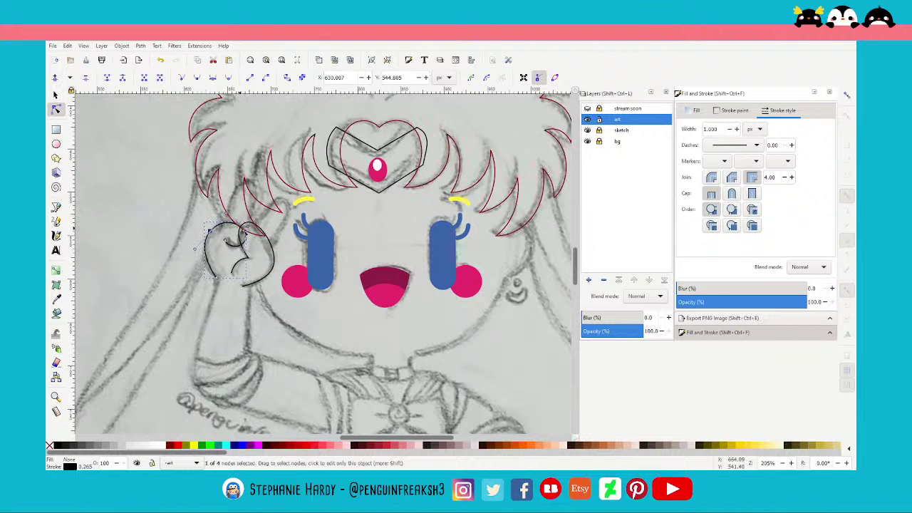
pyautogui.moveTo(245, 240); pyautogui.dragTo(244, 241)
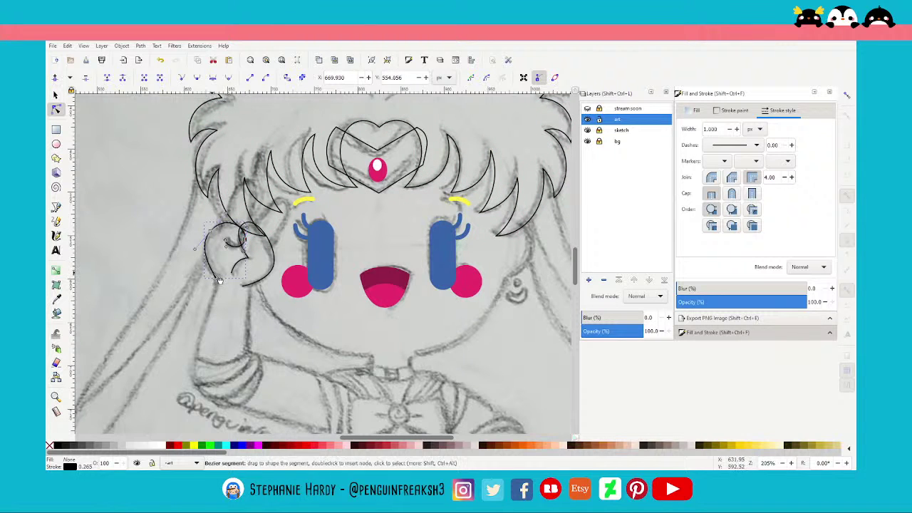
pyautogui.moveTo(205, 274); pyautogui.dragTo(204, 274)
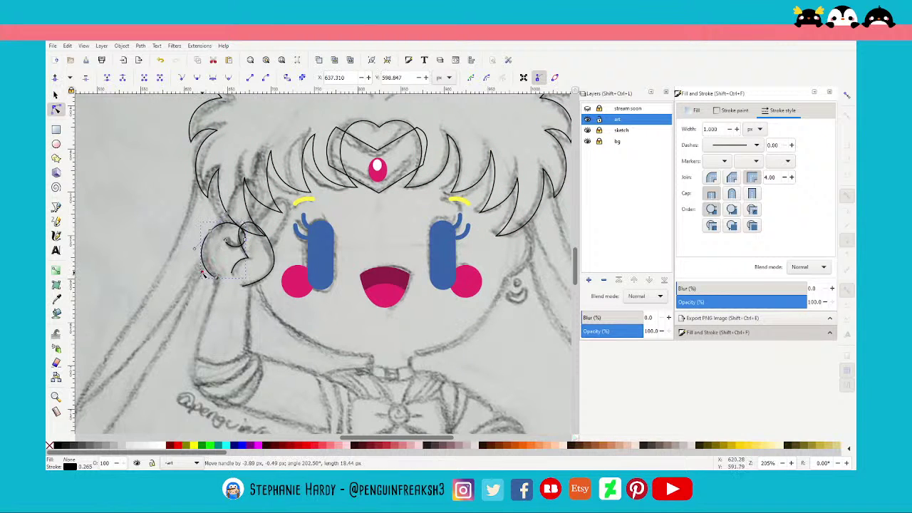
pyautogui.moveTo(228, 214); pyautogui.dragTo(224, 216)
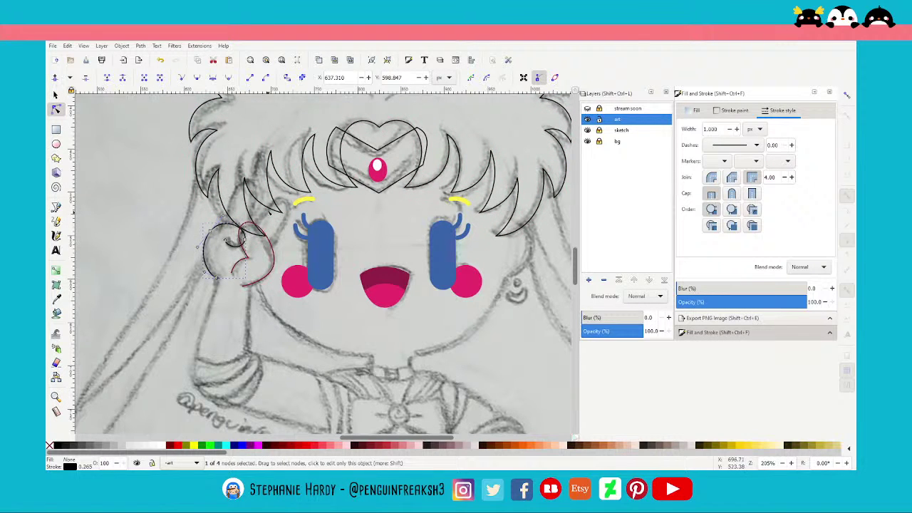
# - Draw a closed Bezier outline for the raised peace-sign fingers beside the left eye
pyautogui.press('b')
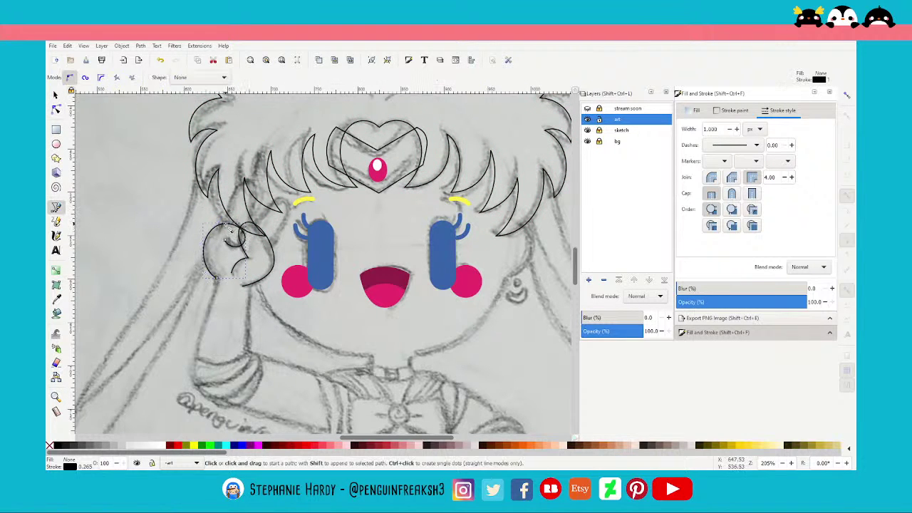
pyautogui.click(229, 229)
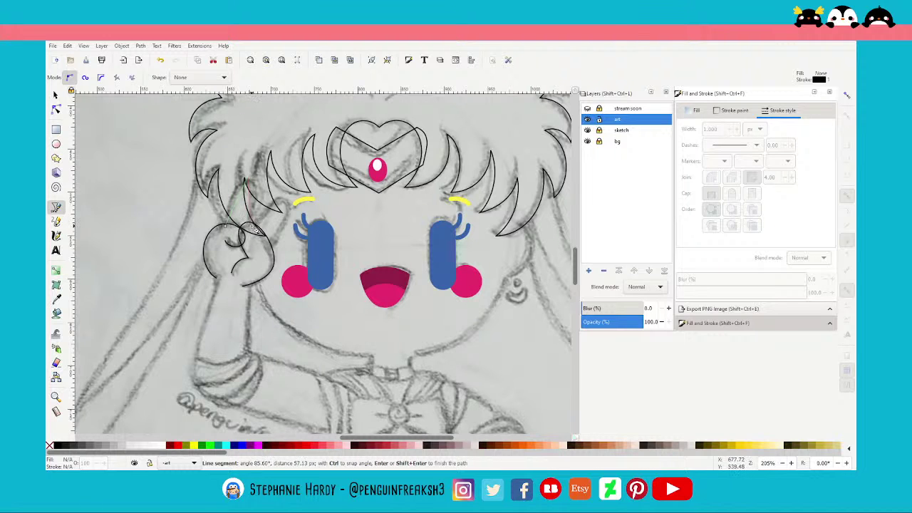
pyautogui.click(289, 201)
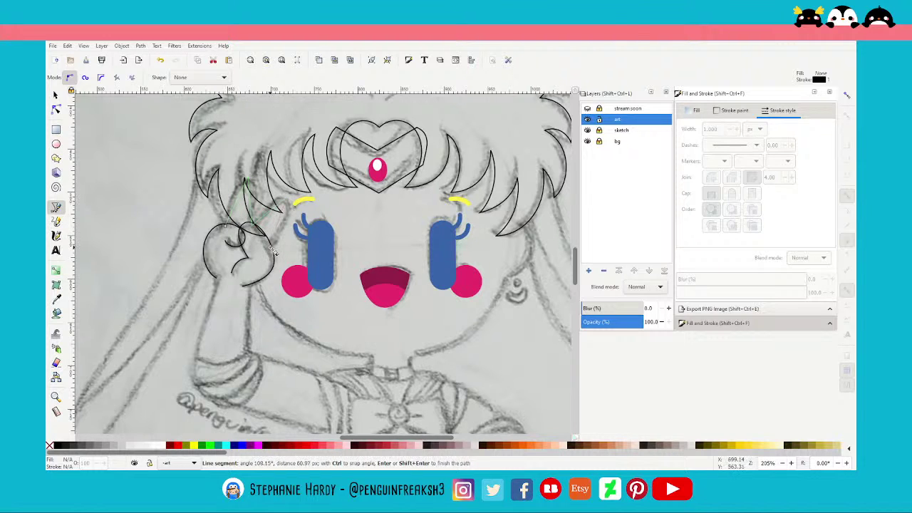
pyautogui.click(227, 231)
pyautogui.click(55, 108)
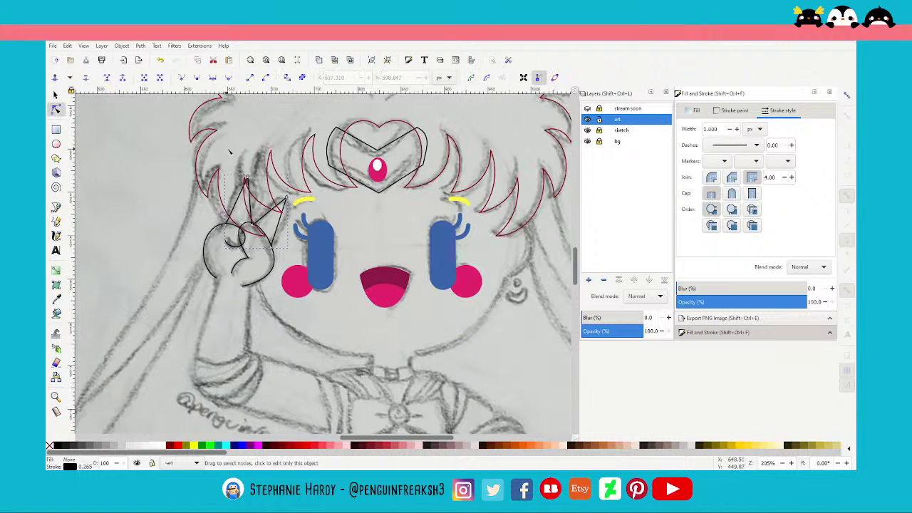
# - Smooth the finger outline's corners into curves and tuck its nodes into shape
pyautogui.click(213, 78)
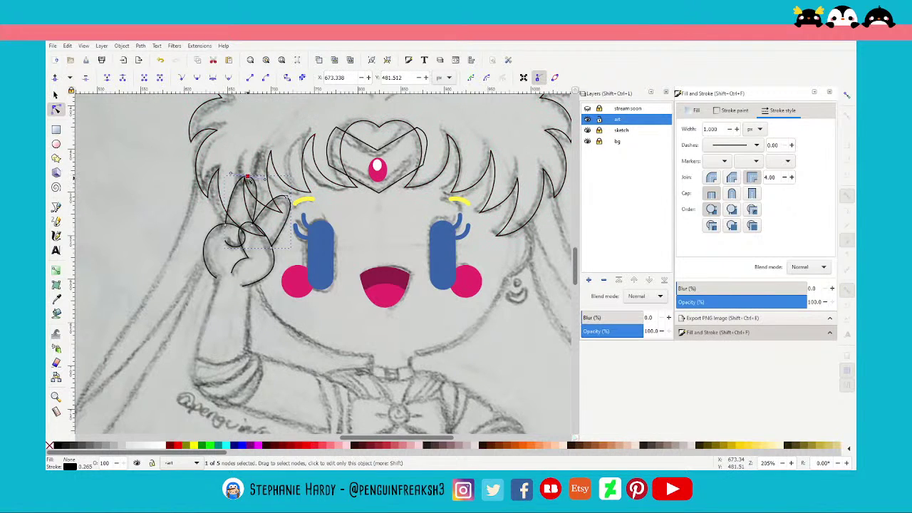
pyautogui.moveTo(245, 177); pyautogui.dragTo(271, 185)
pyautogui.click(287, 200)
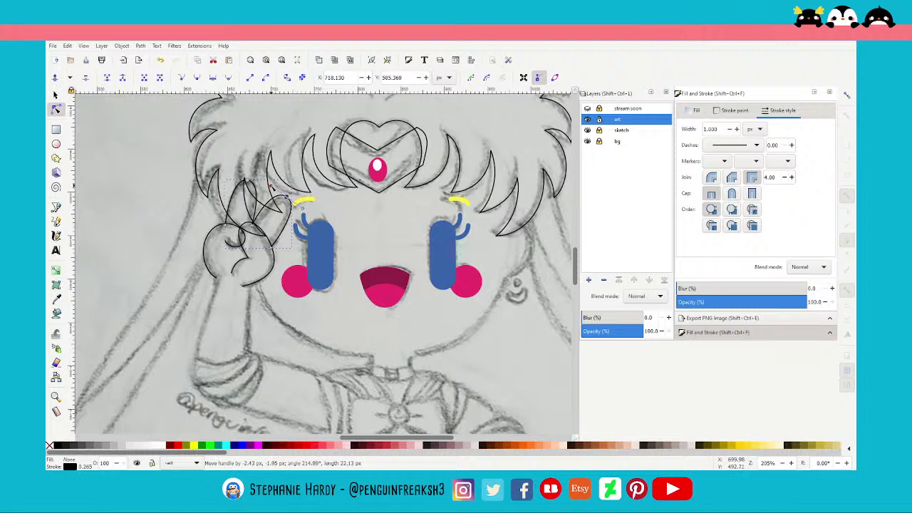
pyautogui.moveTo(271, 186); pyautogui.dragTo(271, 186)
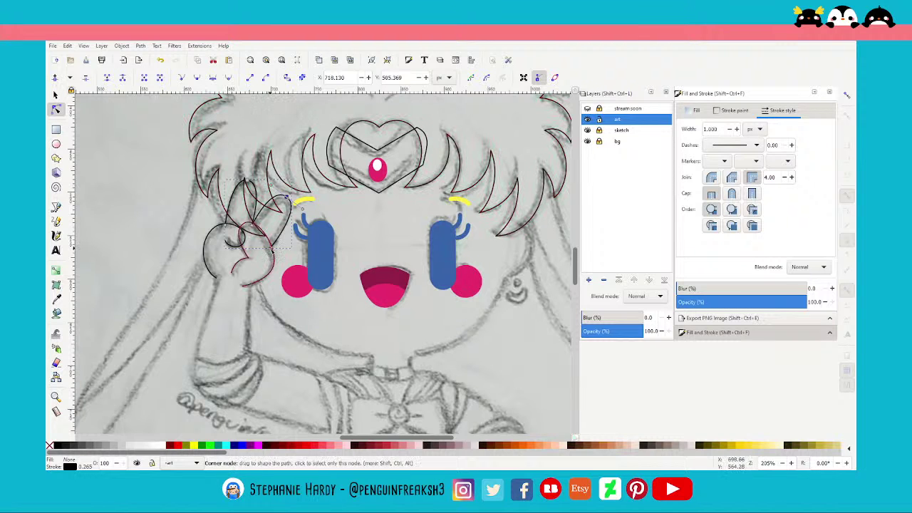
pyautogui.moveTo(275, 249); pyautogui.dragTo(267, 247)
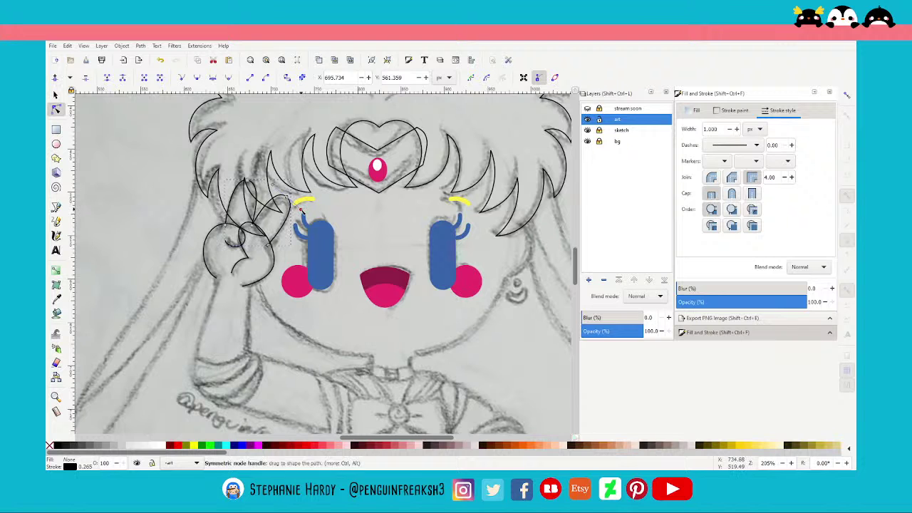
pyautogui.scroll(-2, 246, 257)
# - Select the three hand shapes and fill them white
pyautogui.press('s')
pyautogui.press('Escape')
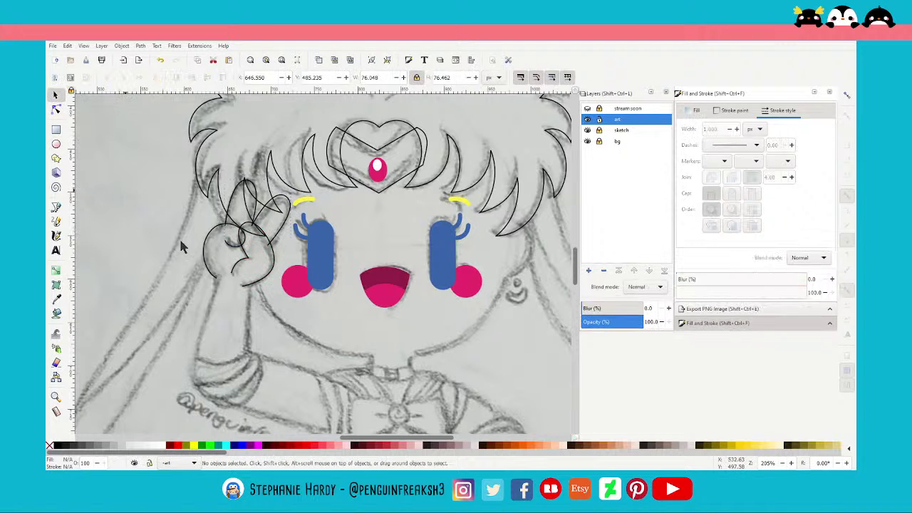
pyautogui.scroll(-1, 284, 266)
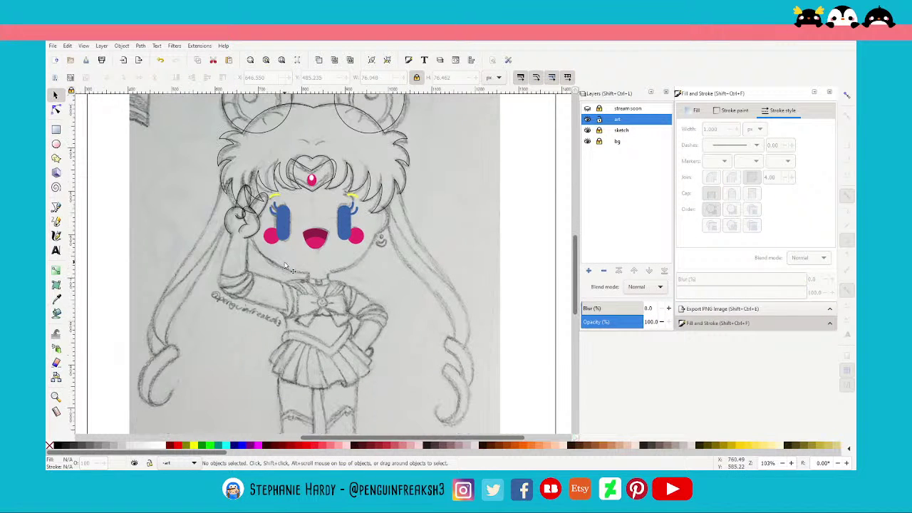
pyautogui.scroll(2, 260, 255)
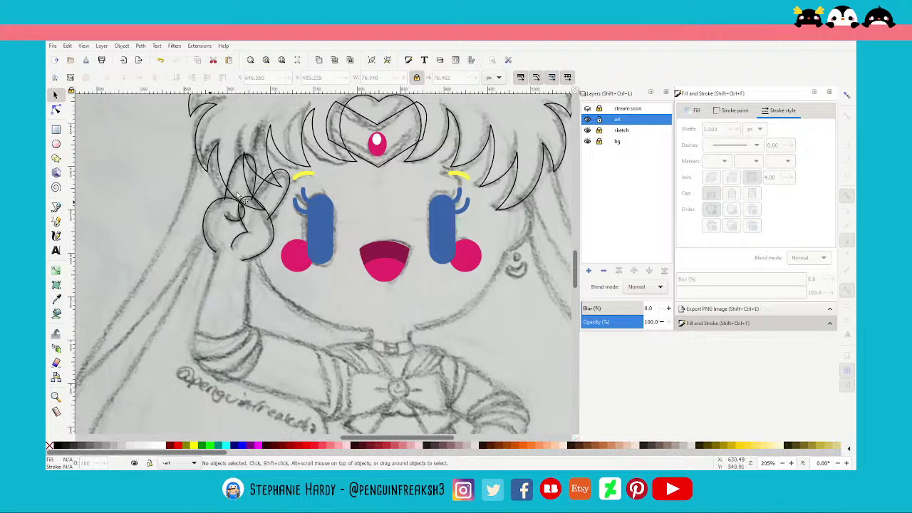
pyautogui.click(243, 199)
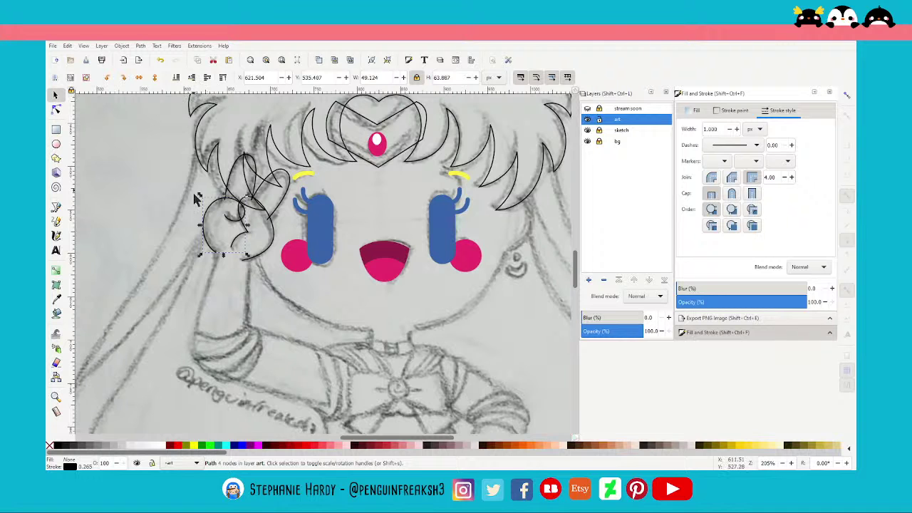
pyautogui.click(175, 224)
pyautogui.keyDown('ctrl'); pyautogui.scroll(-2, 237, 269); pyautogui.keyUp('ctrl')
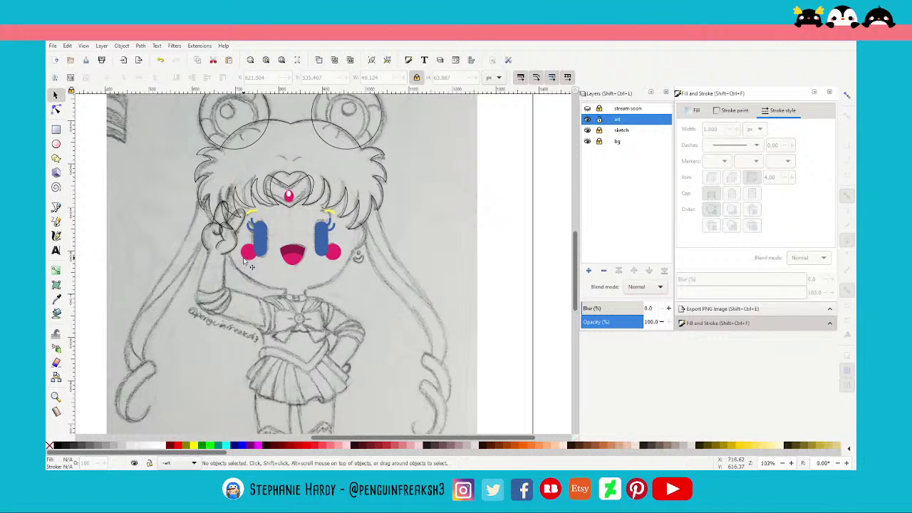
pyautogui.keyDown('ctrl'); pyautogui.scroll(1, 214, 232); pyautogui.keyUp('ctrl')
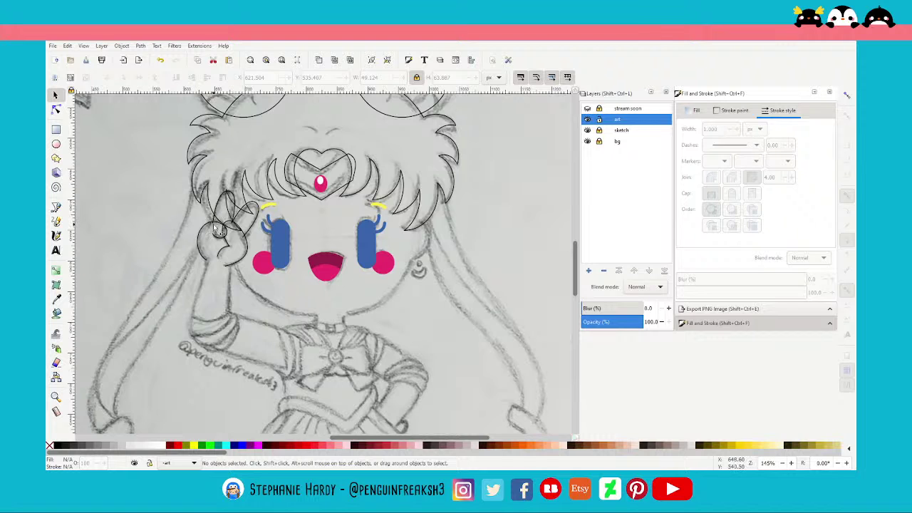
pyautogui.keyDown('ctrl'); pyautogui.scroll(1, 218, 228); pyautogui.keyUp('ctrl')
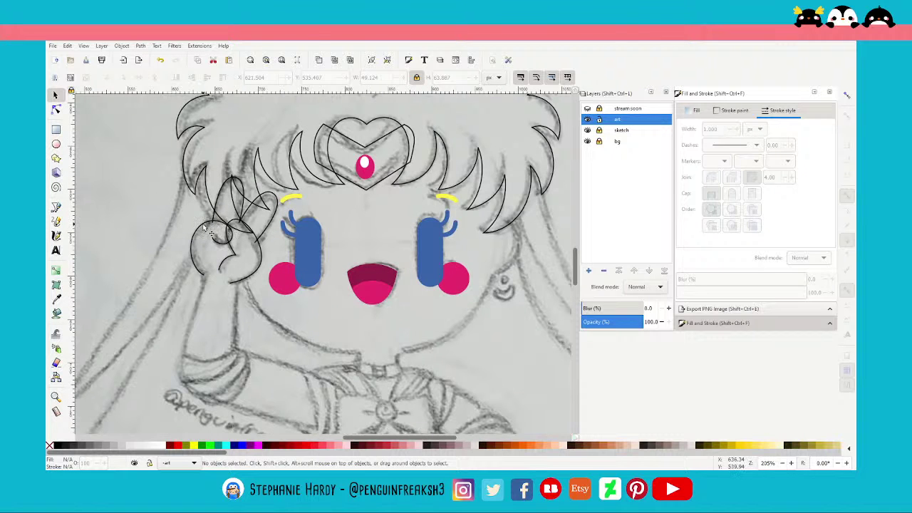
pyautogui.click(207, 230)
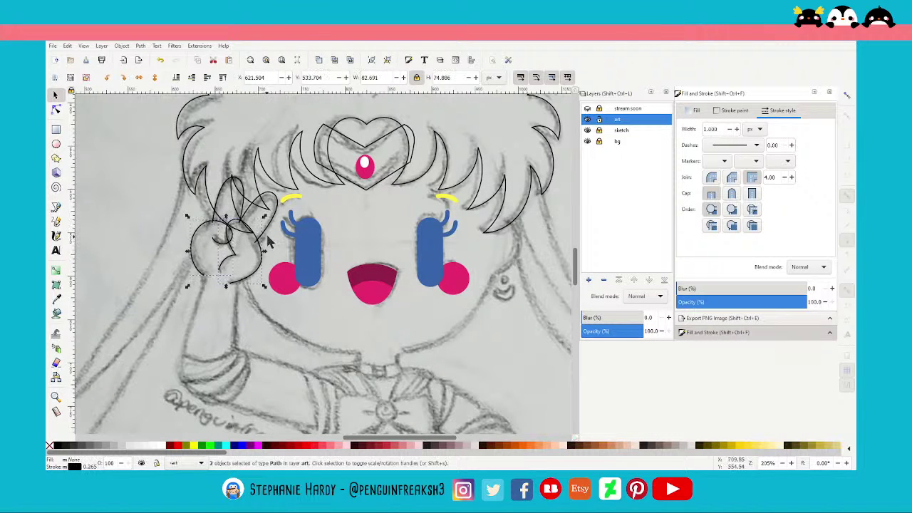
pyautogui.keyDown('shift'); pyautogui.click(235, 231); pyautogui.keyUp('shift')
pyautogui.keyDown('ctrl'); pyautogui.scroll(-1, 236, 233); pyautogui.keyUp('ctrl')
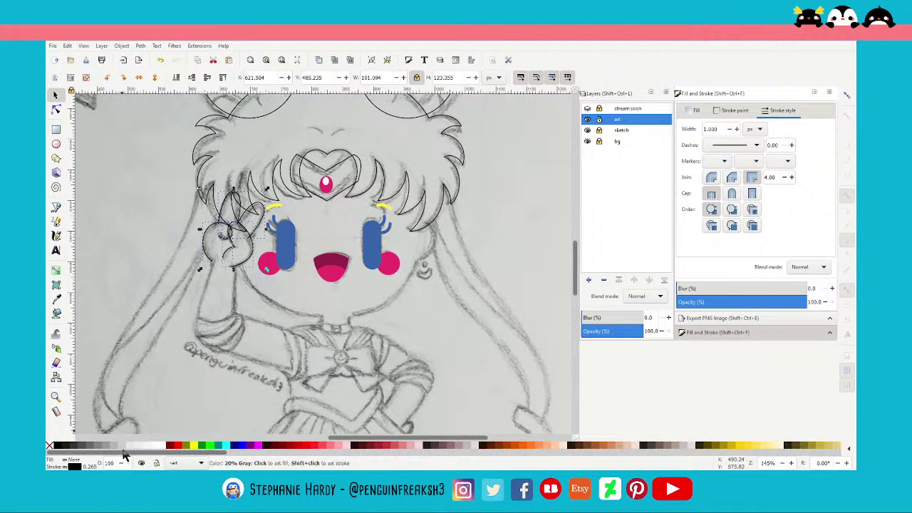
pyautogui.click(164, 447)
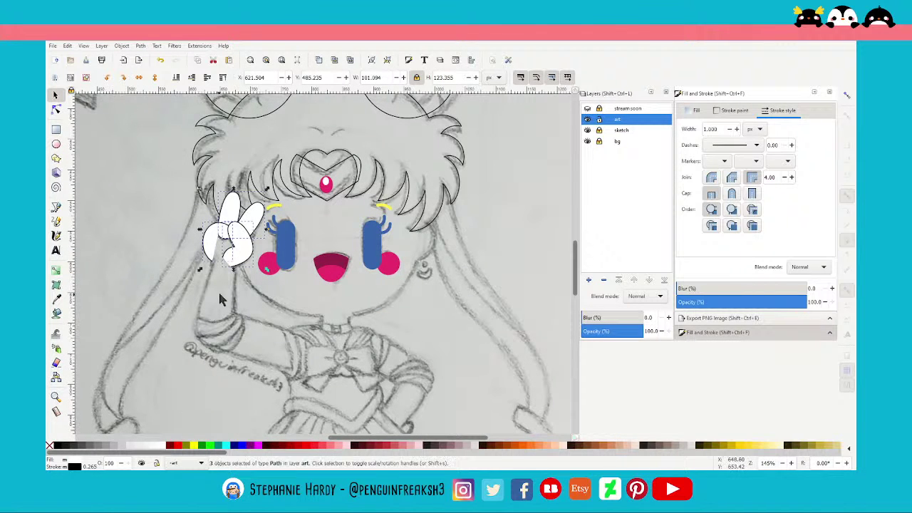
# - Give the hand outlines a stroke width of 6 with round joins and round caps
pyautogui.keyDown('ctrl'); pyautogui.scroll(1, 220, 299); pyautogui.keyUp('ctrl')
pyautogui.keyDown('ctrl'); pyautogui.scroll(1, 182, 292); pyautogui.keyUp('ctrl')
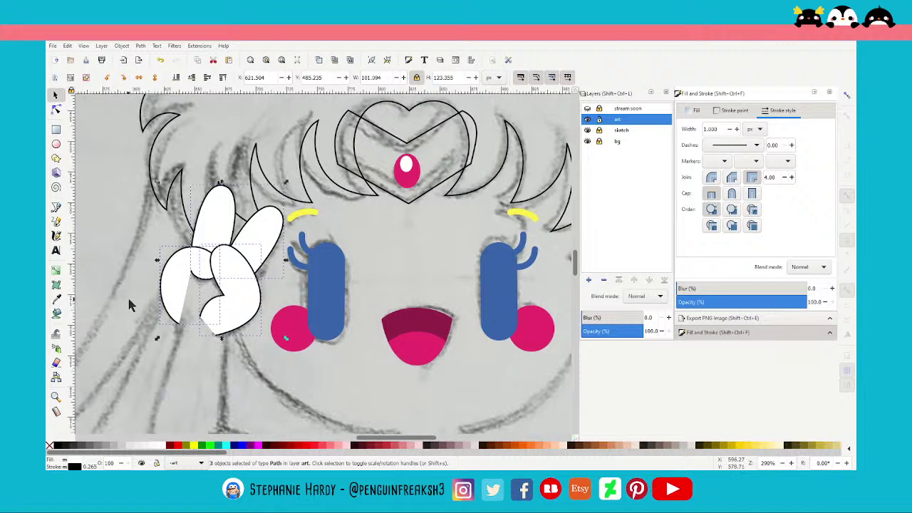
pyautogui.keyDown('ctrl'); pyautogui.scroll(-2, 262, 251); pyautogui.keyUp('ctrl')
pyautogui.moveTo(715, 129); pyautogui.dragTo(689, 135)
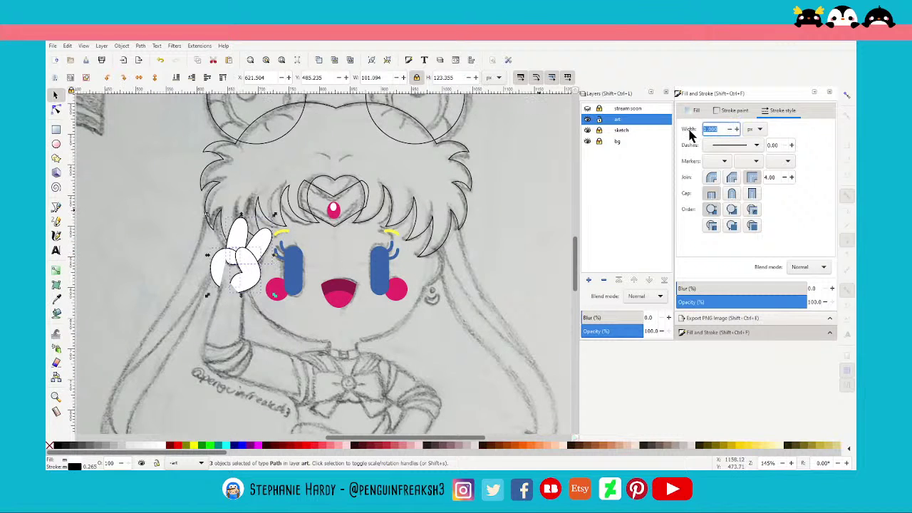
pyautogui.write('6')
pyautogui.press('Return')
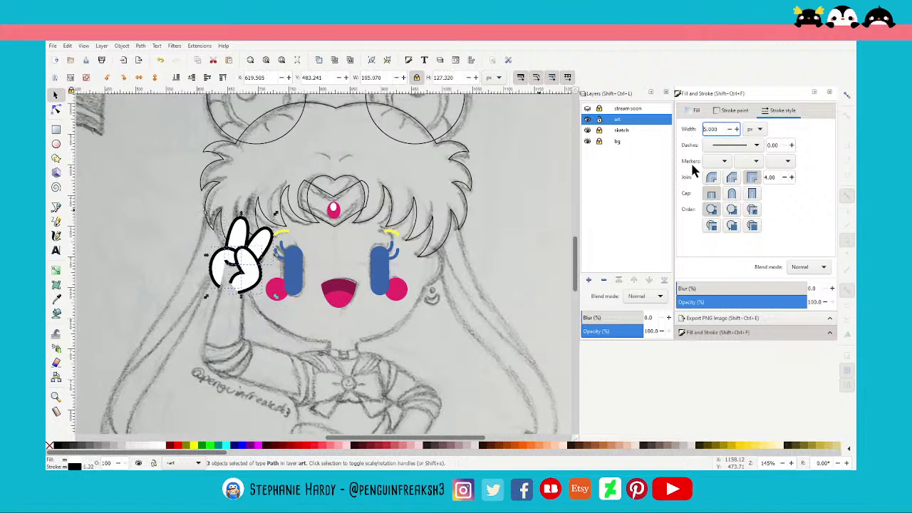
pyautogui.click(731, 194)
pyautogui.click(712, 177)
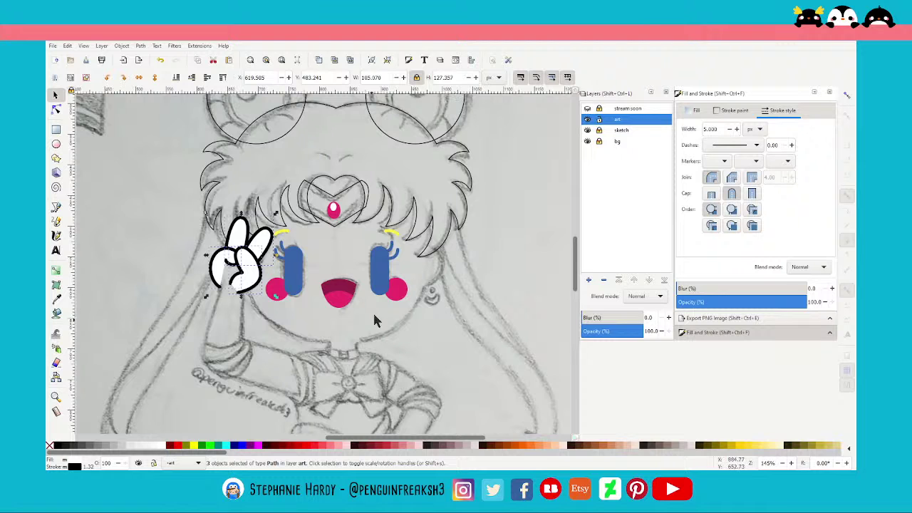
pyautogui.keyDown('ctrl'); pyautogui.scroll(-1, 221, 327); pyautogui.keyUp('ctrl')
pyautogui.click(222, 313)
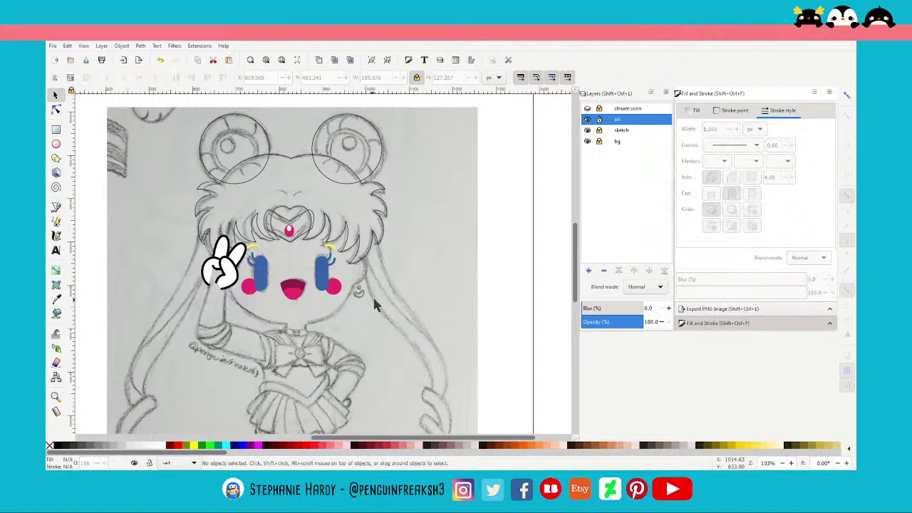
pyautogui.scroll(-1, 384, 300)
pyautogui.scroll(1, 385, 301)
pyautogui.scroll(-1, 385, 301)
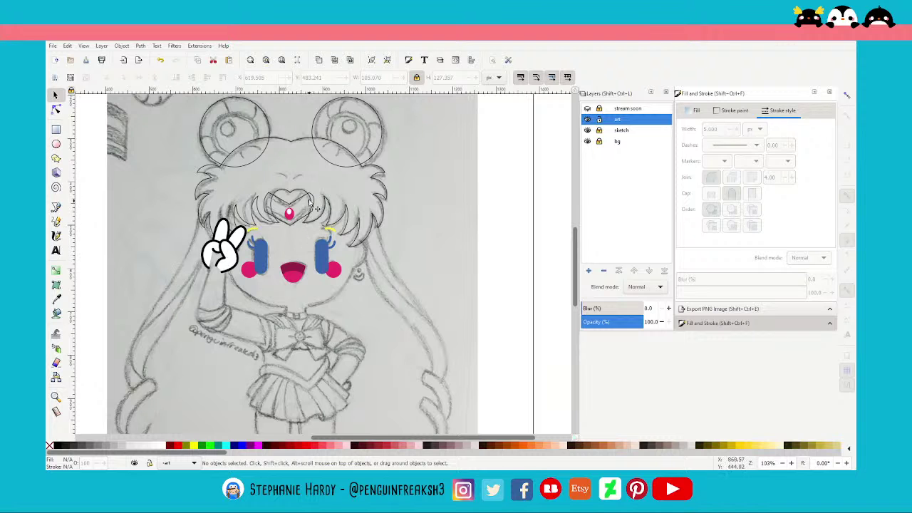
# - Shrink the left bun circle to about two-thirds size and fill it flat pink
pyautogui.keyDown('ctrl'); pyautogui.scroll(1, 313, 198); pyautogui.keyUp('ctrl')
pyautogui.scroll(4, 313, 199)
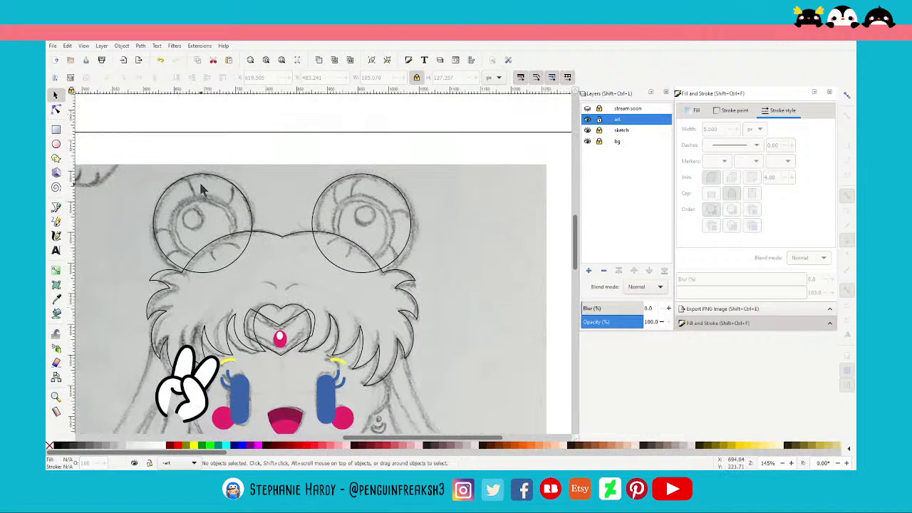
pyautogui.click(212, 178)
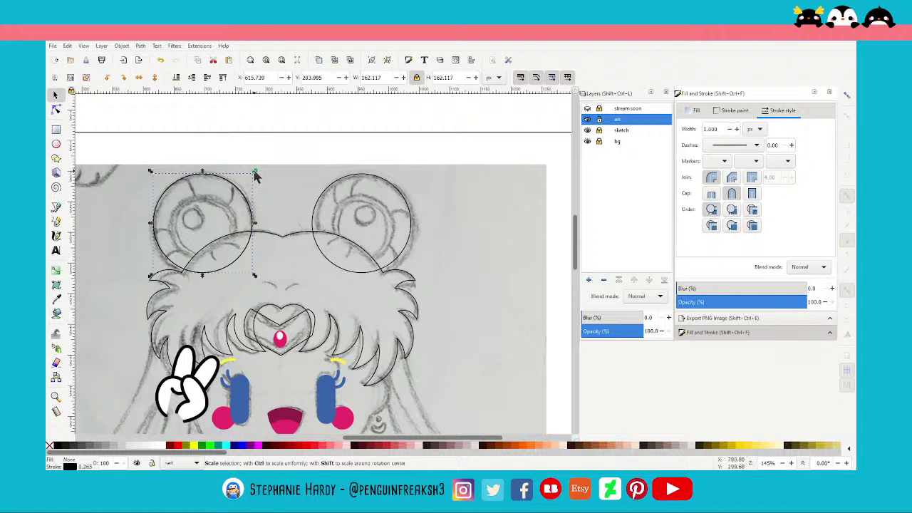
pyautogui.moveTo(255, 173); pyautogui.dragTo(236, 219)
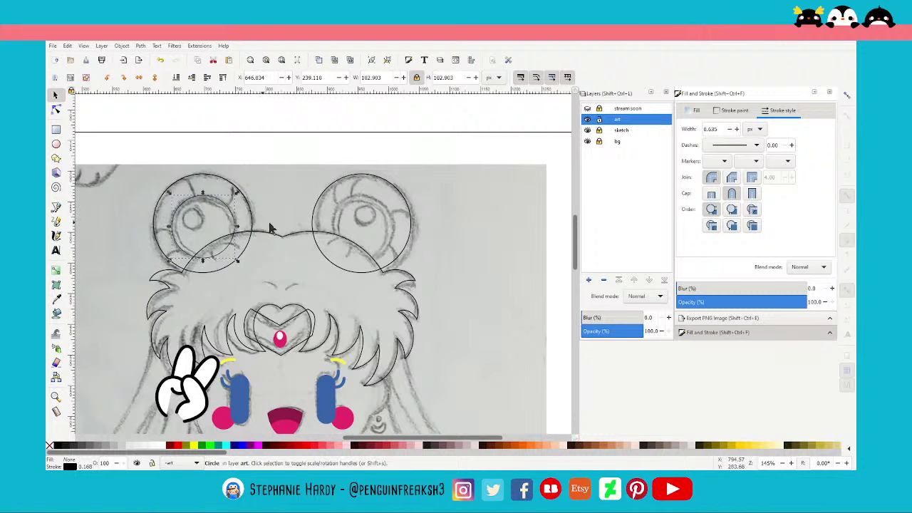
pyautogui.click(728, 114)
pyautogui.click(695, 111)
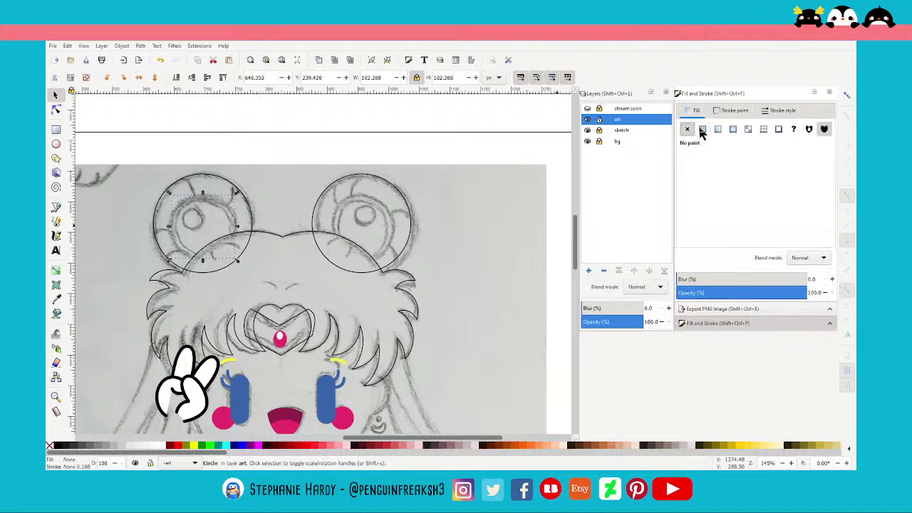
pyautogui.click(702, 129)
pyautogui.click(705, 248)
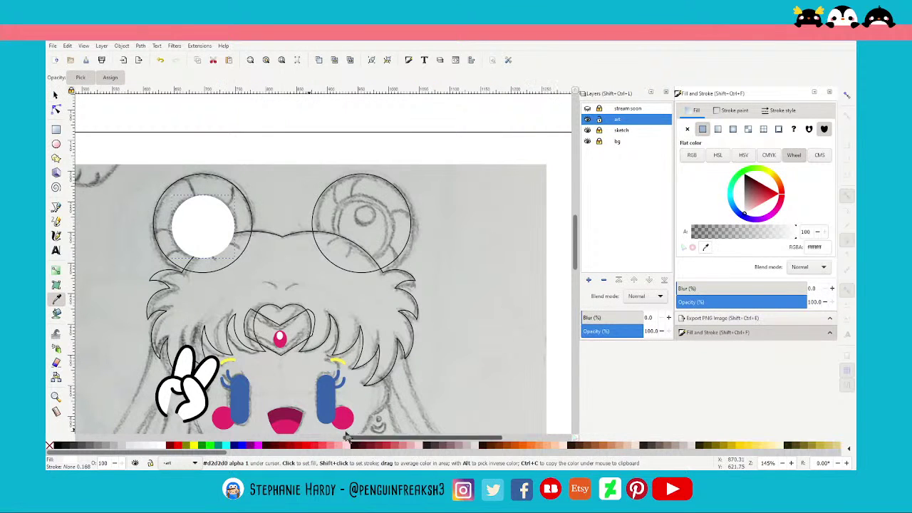
pyautogui.click(280, 338)
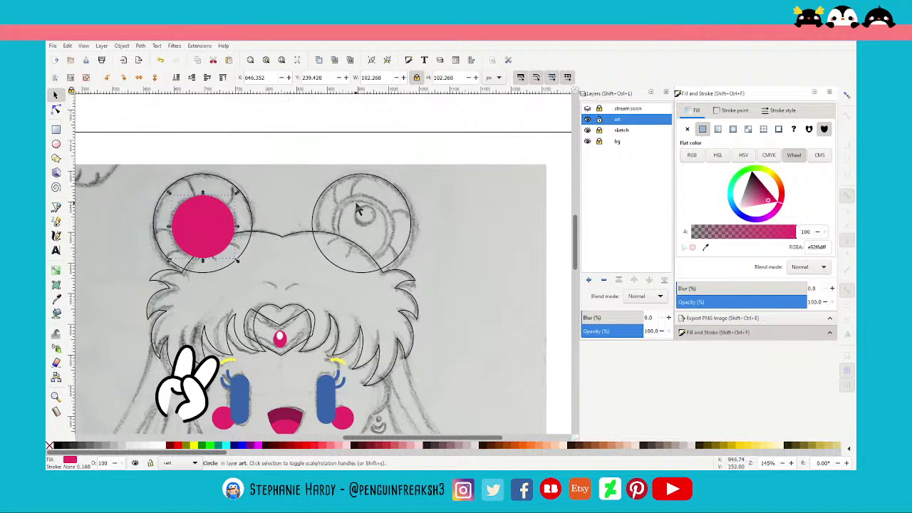
# - Give the pink disc a thick solid white outline
pyautogui.click(736, 111)
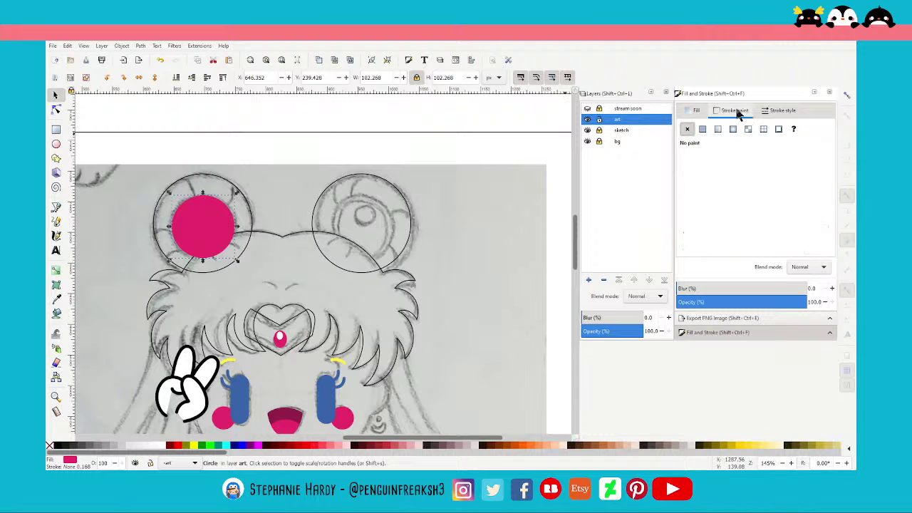
pyautogui.click(703, 129)
pyautogui.click(780, 110)
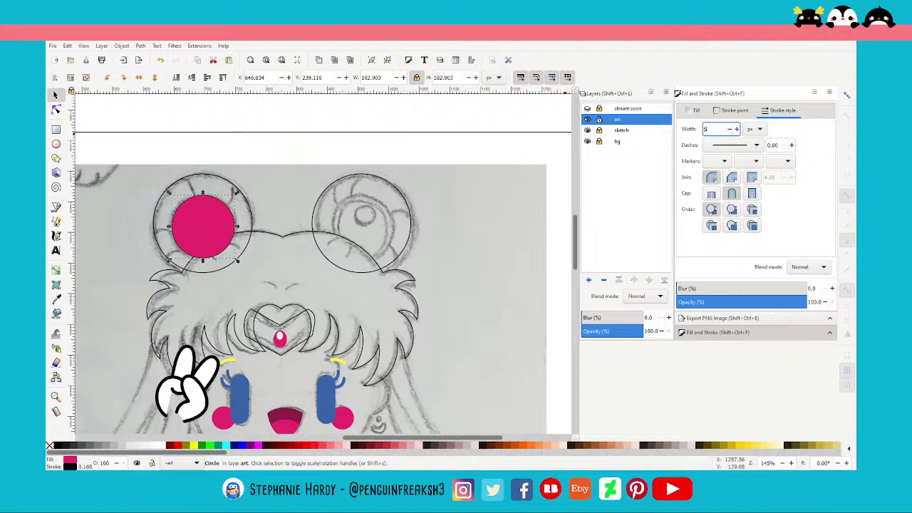
pyautogui.press('Return')
pyautogui.click(734, 110)
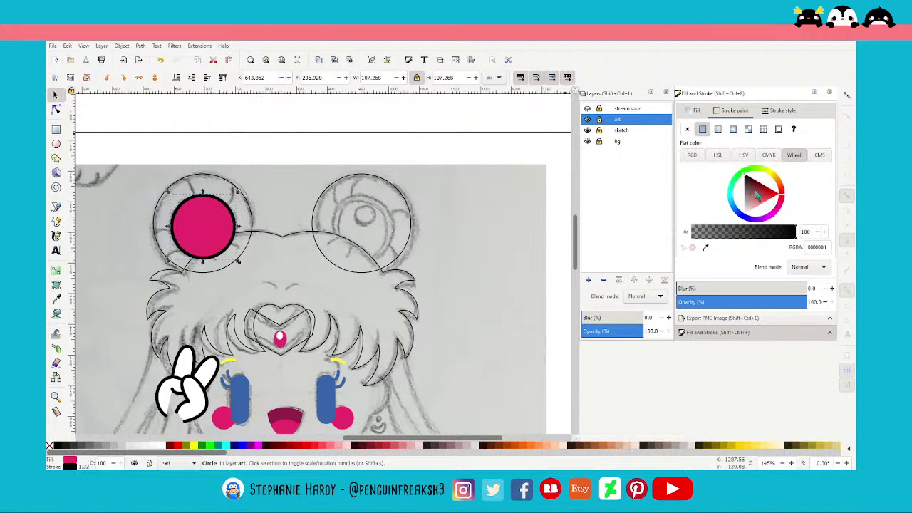
pyautogui.moveTo(755, 190); pyautogui.dragTo(744, 214)
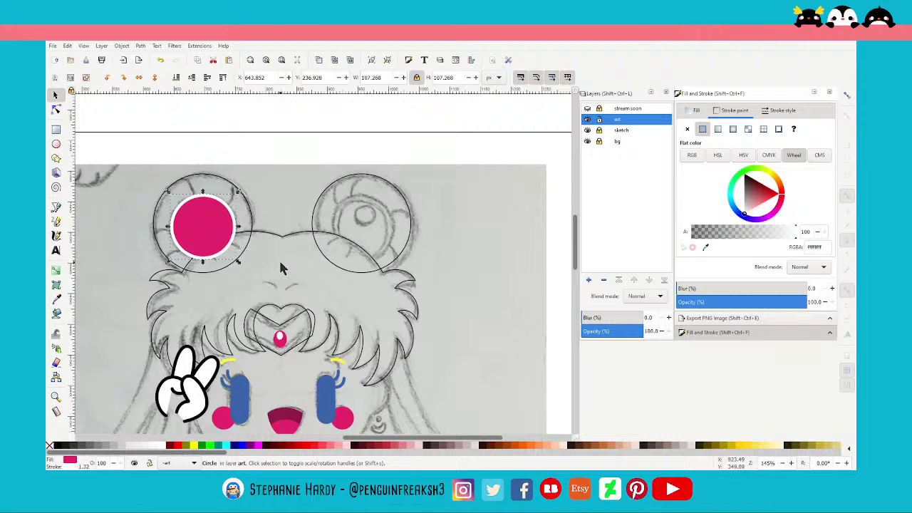
pyautogui.keyDown('ctrl'); pyautogui.scroll(-1, 408, 308); pyautogui.keyUp('ctrl')
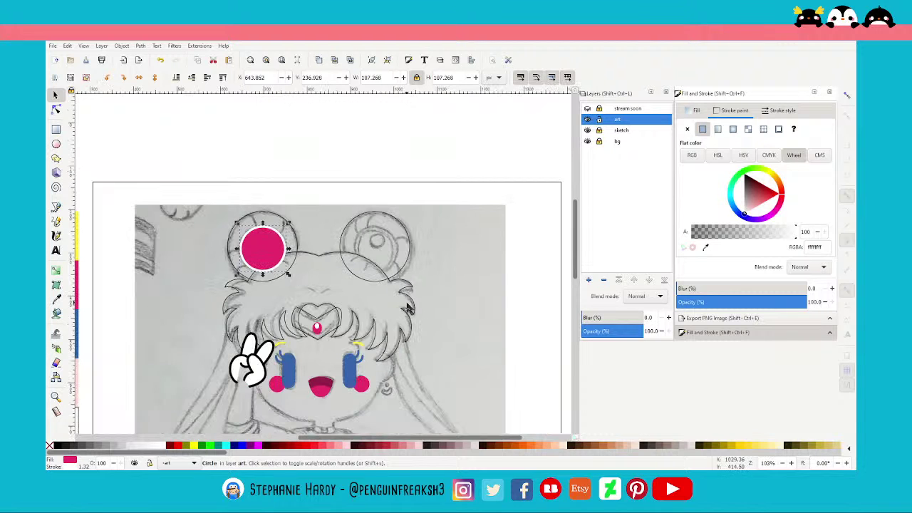
pyautogui.click(273, 392)
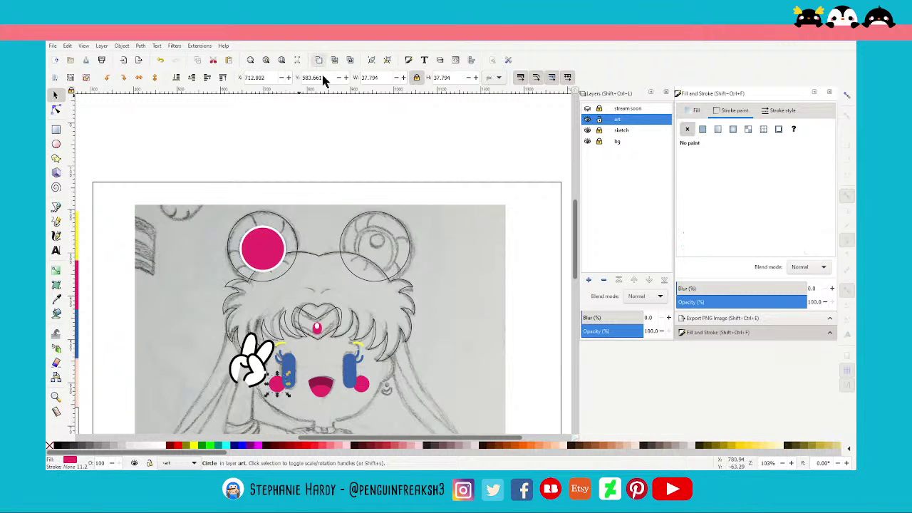
# - Move a small cheek circle copy onto the pink disc's upper left and make it white
pyautogui.moveTo(275, 387); pyautogui.dragTo(256, 240)
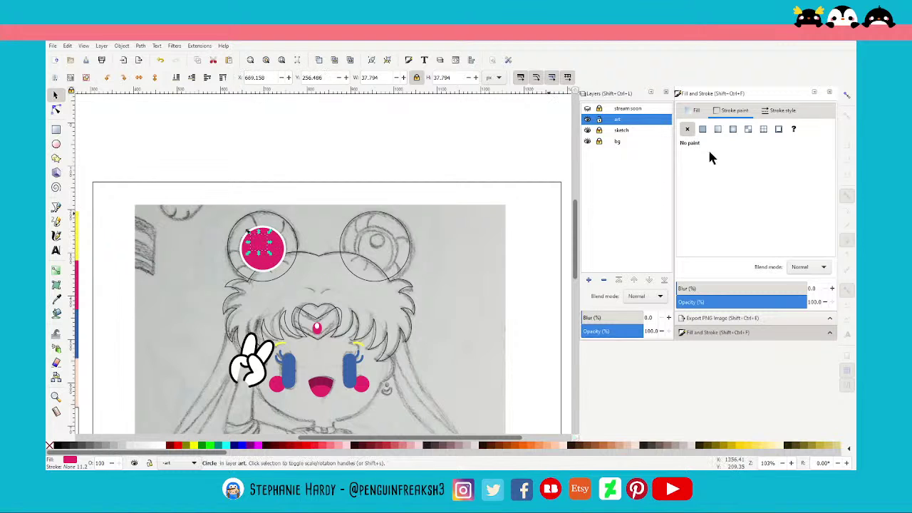
pyautogui.click(696, 110)
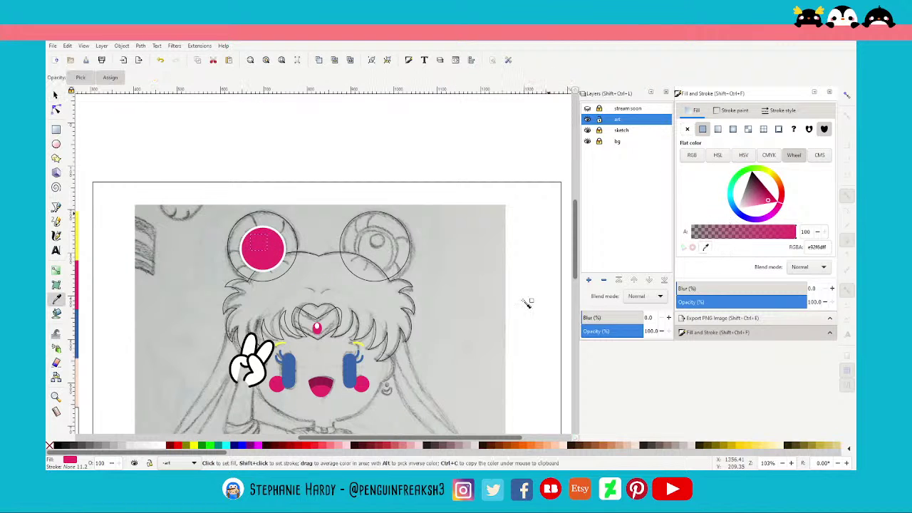
pyautogui.click(287, 244)
pyautogui.scroll(2, 266, 232)
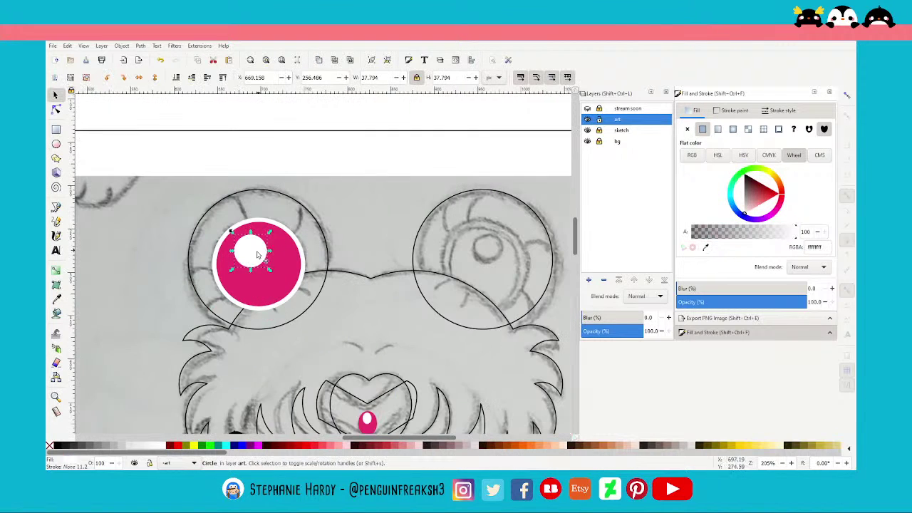
pyautogui.moveTo(258, 256); pyautogui.dragTo(254, 249)
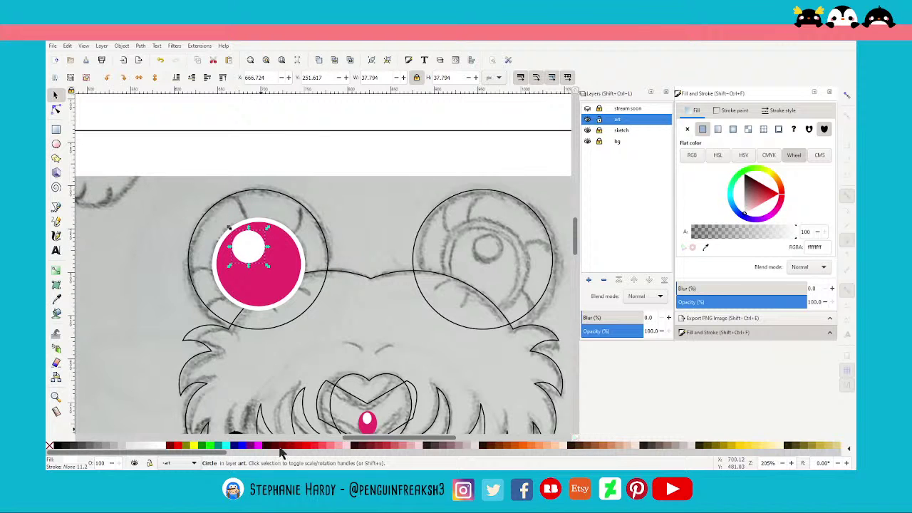
pyautogui.scroll(-1, 277, 262)
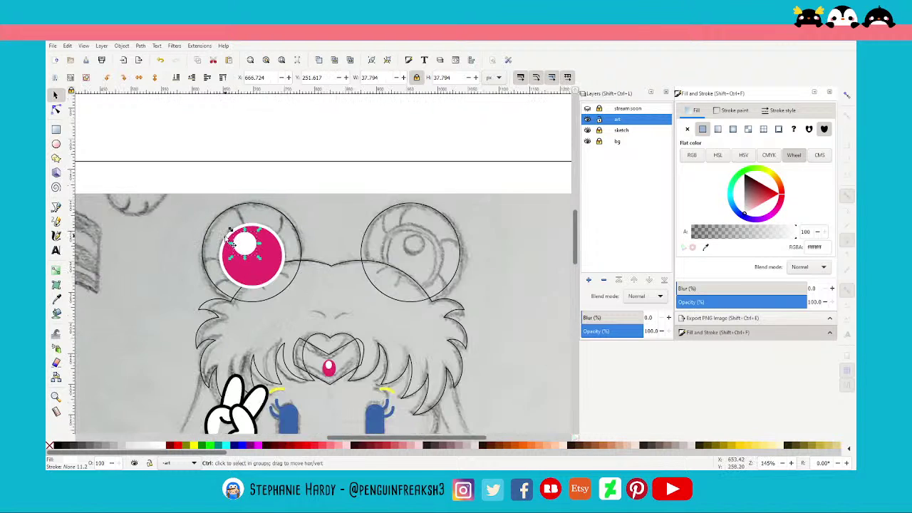
pyautogui.scroll(-1, 243, 242)
pyautogui.scroll(1, 242, 235)
# - Give the outer bun circle a flat colour fill
pyautogui.click(249, 205)
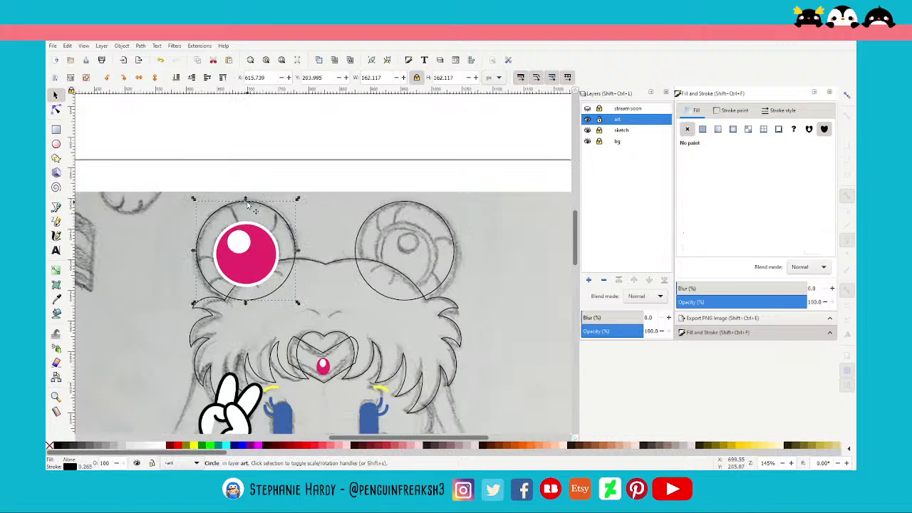
pyautogui.scroll(-1, 332, 227)
pyautogui.scroll(-1, 377, 227)
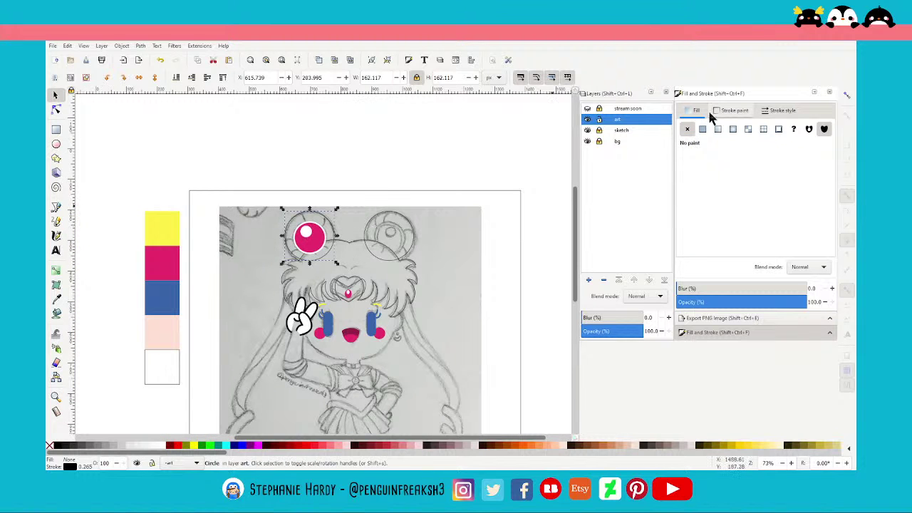
pyautogui.click(702, 129)
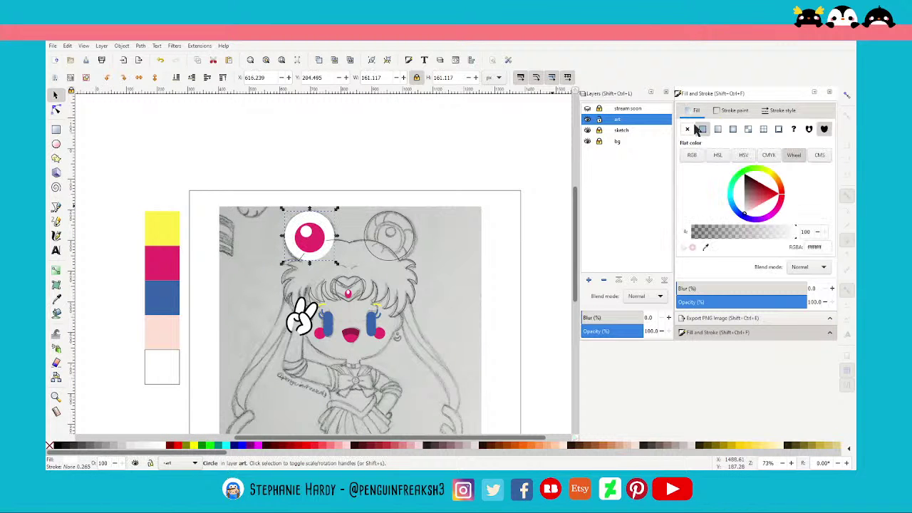
# - Fill the outer bun circle with the sampled yellow swatch colour
pyautogui.click(705, 248)
pyautogui.click(164, 231)
pyautogui.scroll(2, 335, 238)
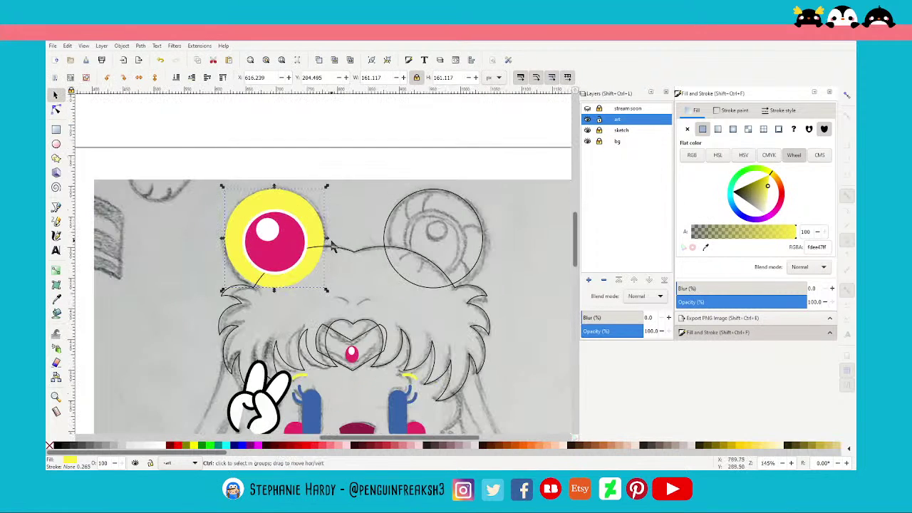
pyautogui.scroll(1, 335, 236)
pyautogui.press('Escape')
pyautogui.scroll(-2, 238, 217)
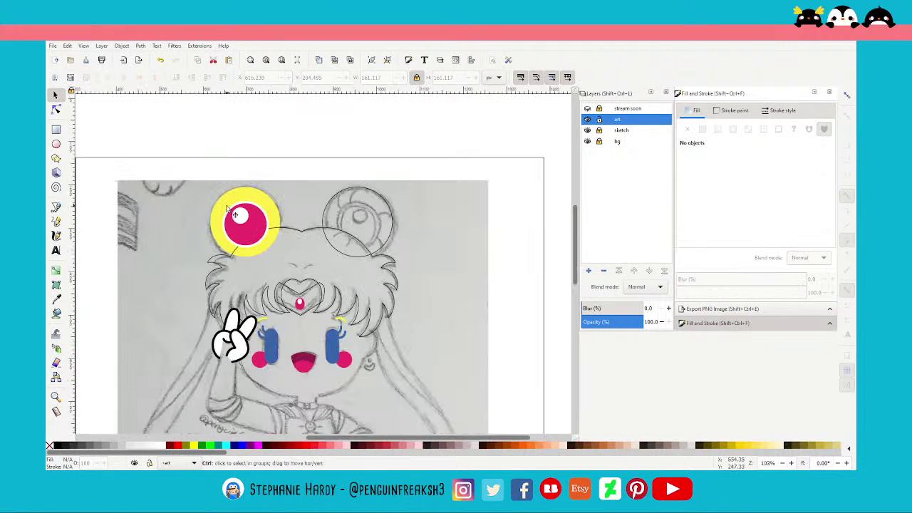
pyautogui.scroll(1, 237, 218)
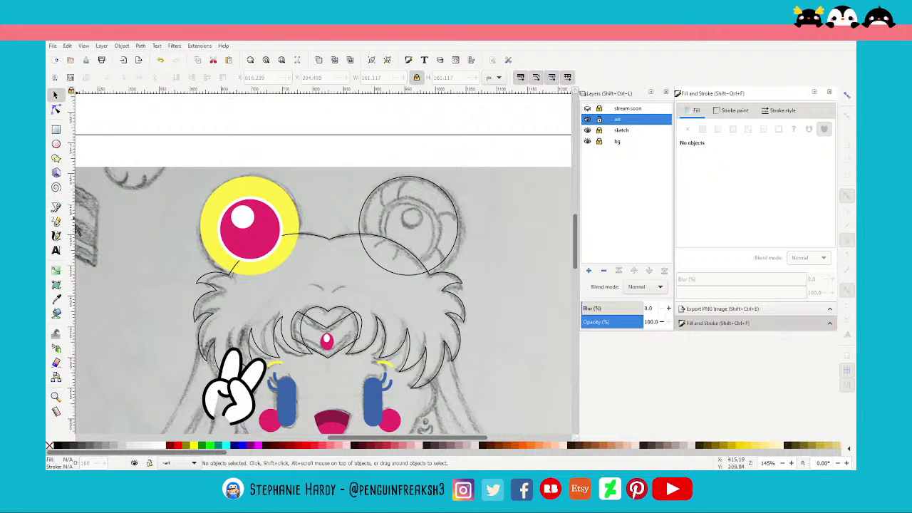
# - Draw a short line at the pink disc's lower left with stroke width 5
pyautogui.click(56, 206)
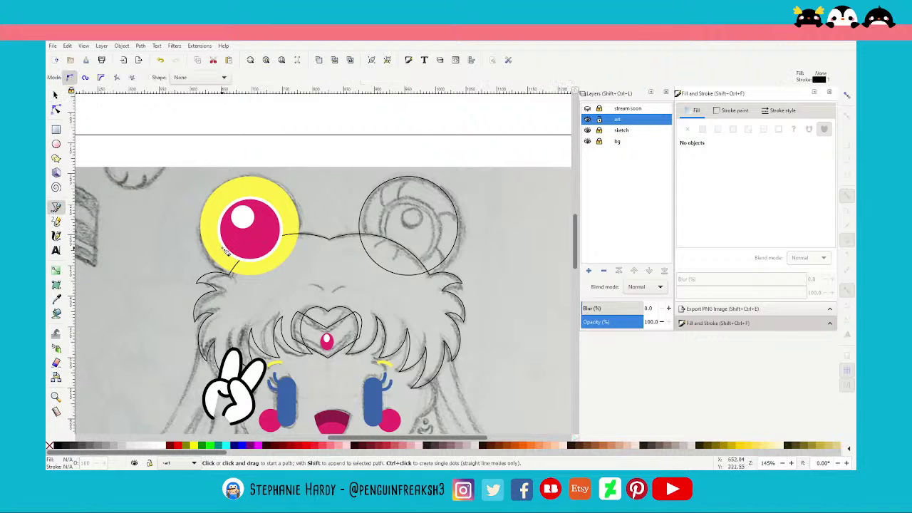
pyautogui.click(224, 246)
pyautogui.doubleClick(208, 259)
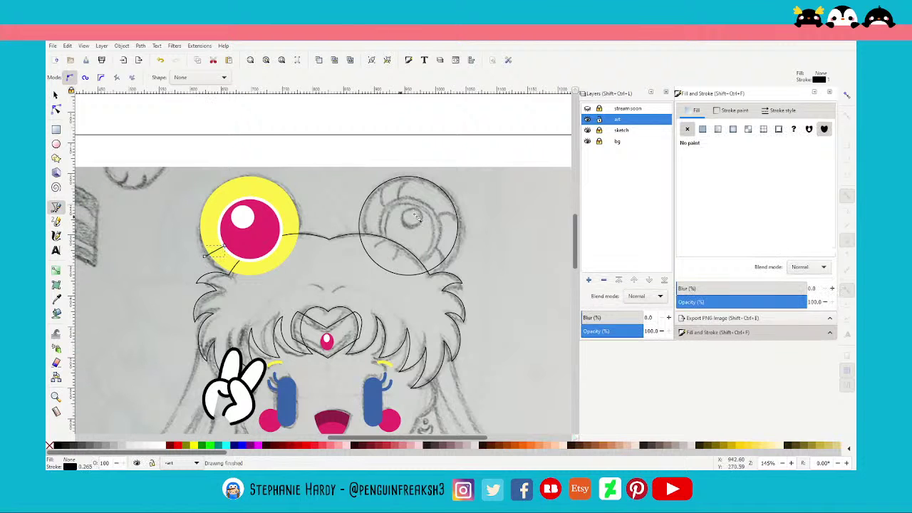
pyautogui.click(778, 110)
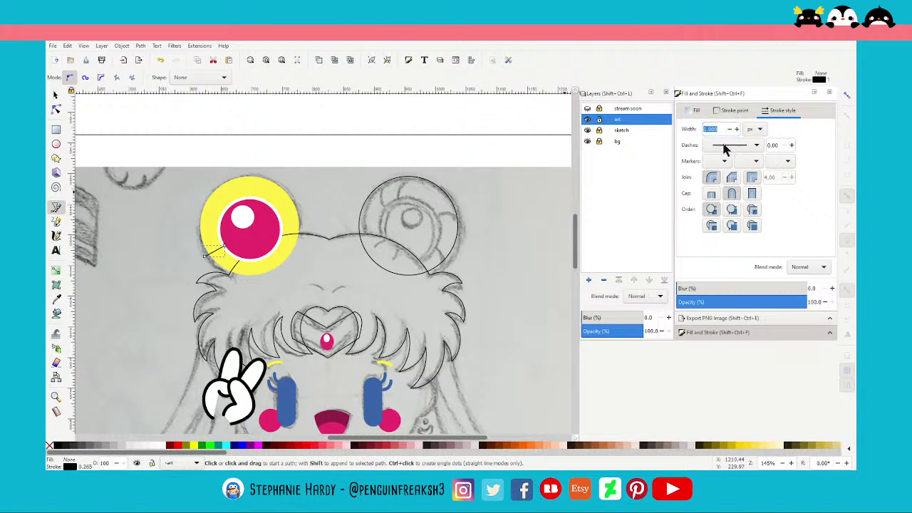
pyautogui.write('5.000')
pyautogui.press('Return')
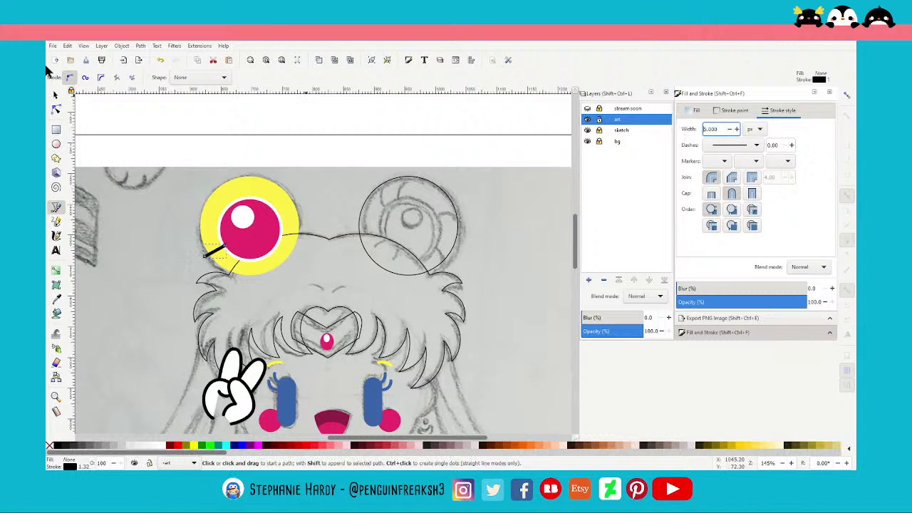
pyautogui.click(734, 111)
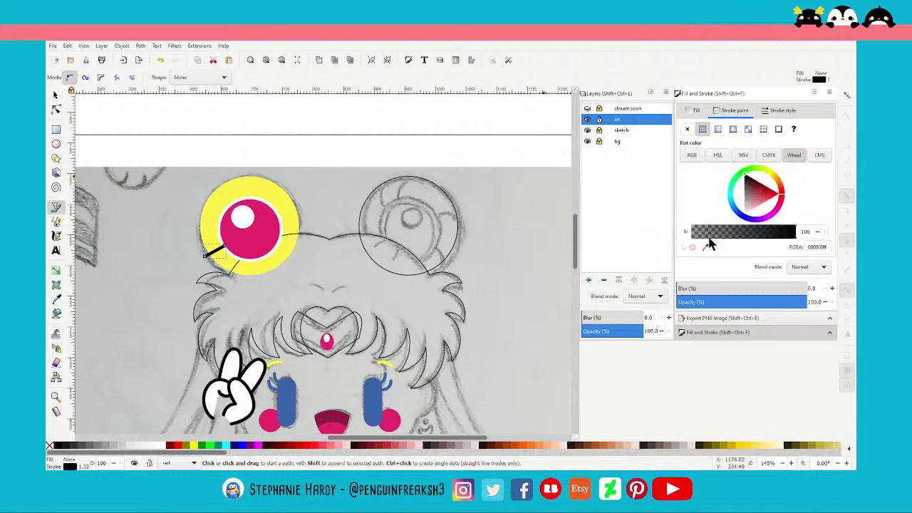
pyautogui.click(706, 248)
# - Make the short line white and bend it into a curved sparkle arc
pyautogui.press('b')
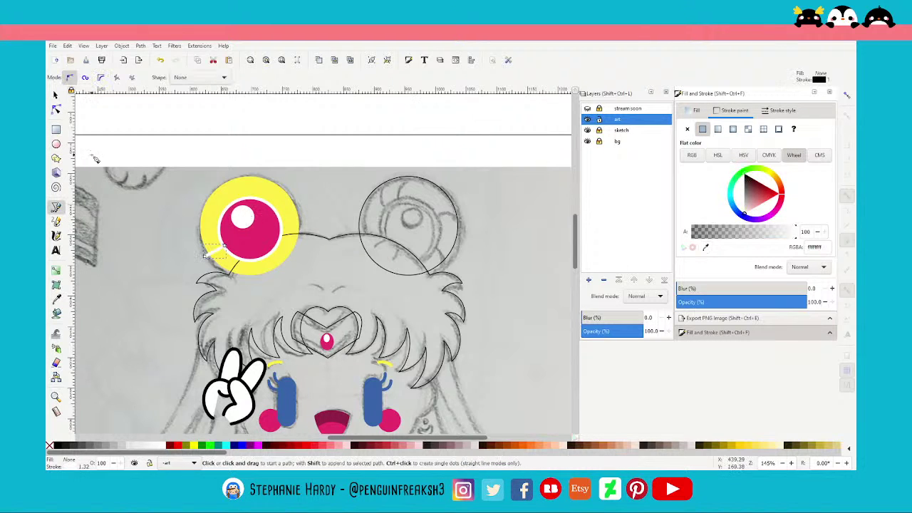
pyautogui.click(56, 109)
pyautogui.keyDown('ctrl'); pyautogui.scroll(2, 214, 246); pyautogui.keyUp('ctrl')
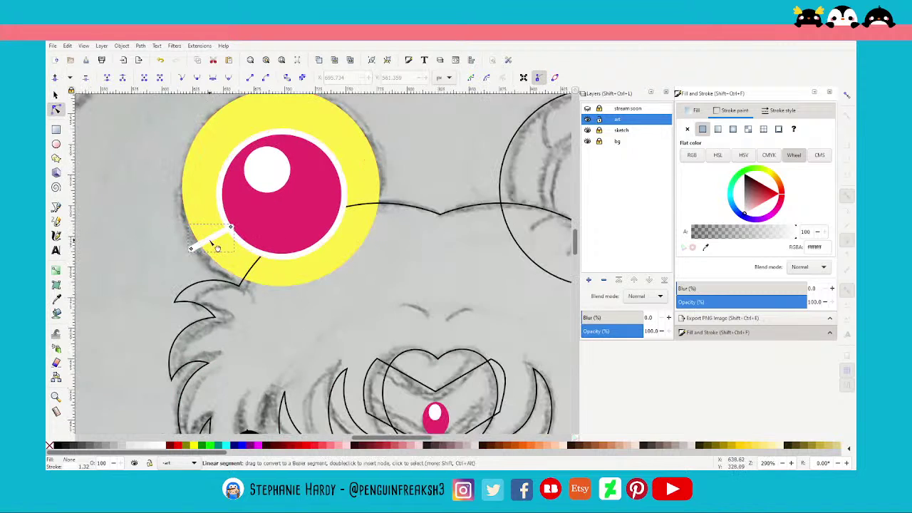
pyautogui.moveTo(214, 243)
pyautogui.mouseDown()
pyautogui.moveTo(216, 226)
pyautogui.moveTo(195, 235)
pyautogui.mouseUp()
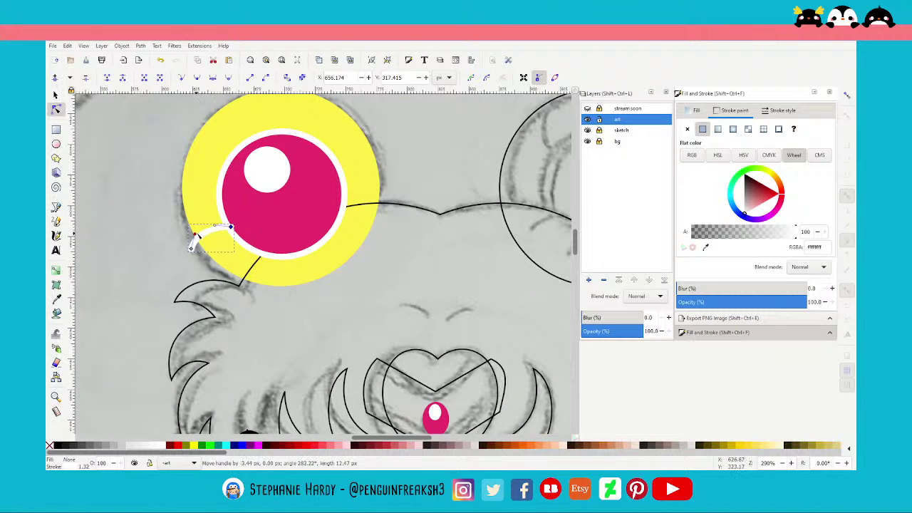
pyautogui.click(56, 95)
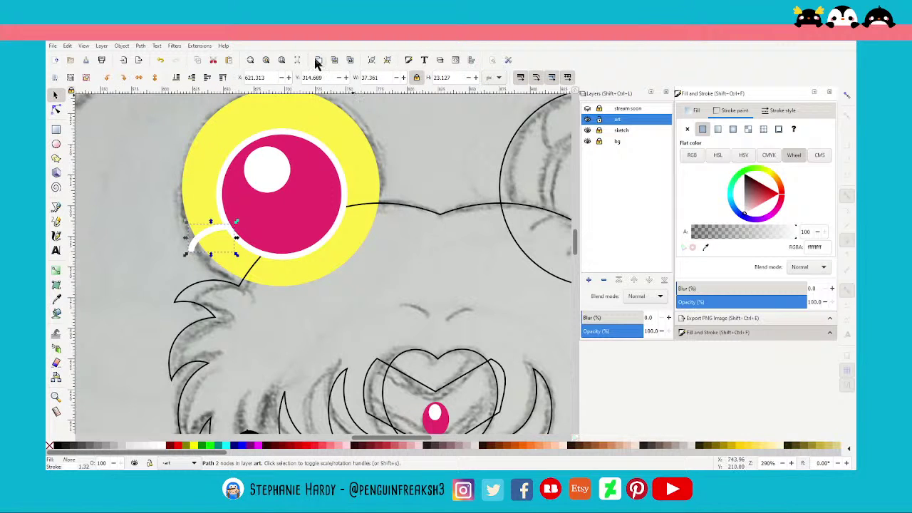
pyautogui.moveTo(214, 226); pyautogui.dragTo(214, 147)
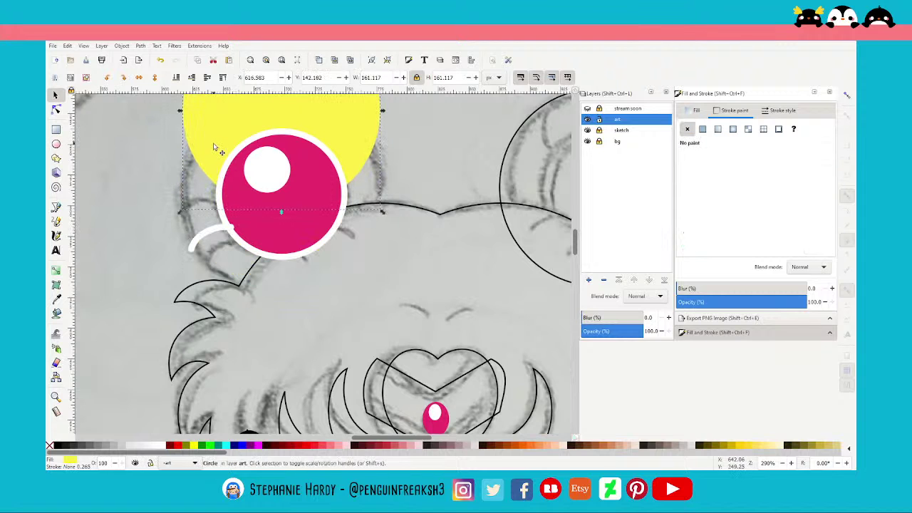
pyautogui.hotkey('ctrl', 'z')
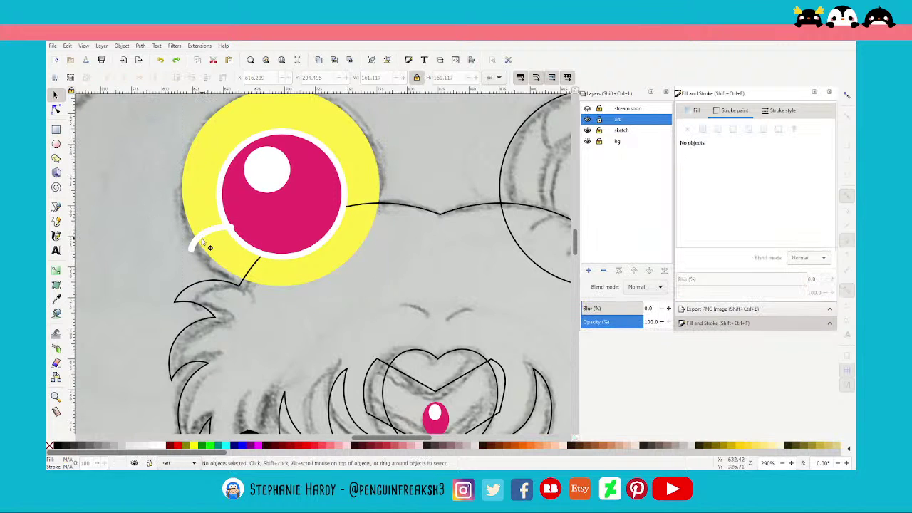
# - Duplicate the white sparkle arc, move it up the yellow ring and rotate it about 55°
pyautogui.click(199, 238)
pyautogui.hotkey('ctrl', 'd')
pyautogui.moveTo(191, 242); pyautogui.dragTo(181, 153)
pyautogui.click(187, 150)
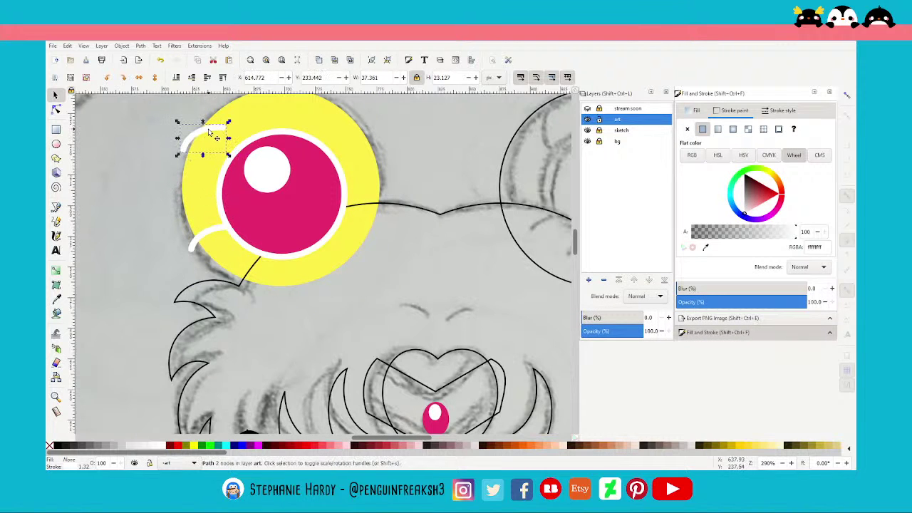
pyautogui.moveTo(226, 131); pyautogui.dragTo(226, 166)
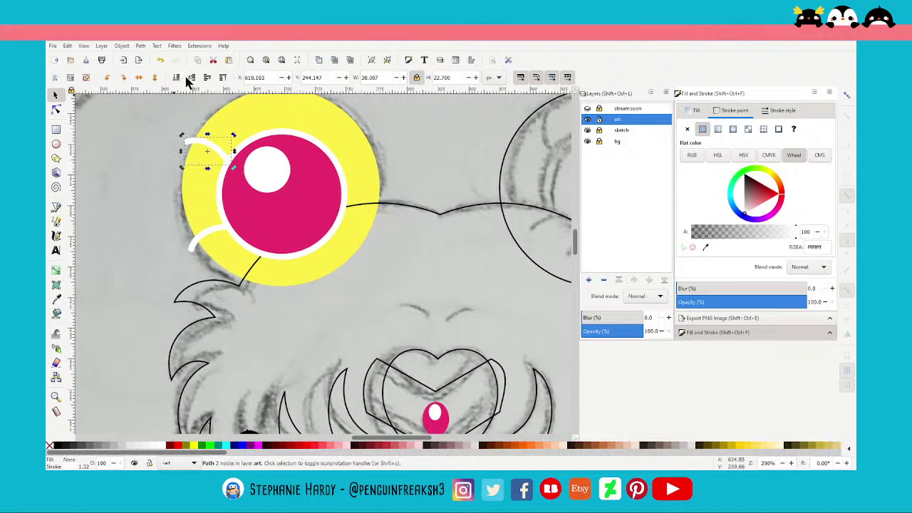
pyautogui.scroll(-2, 285, 201)
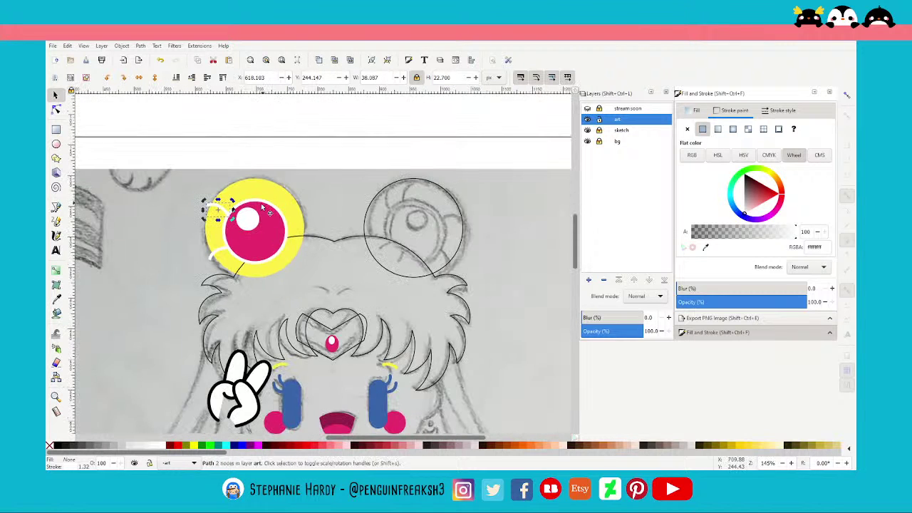
pyautogui.scroll(1, 264, 208)
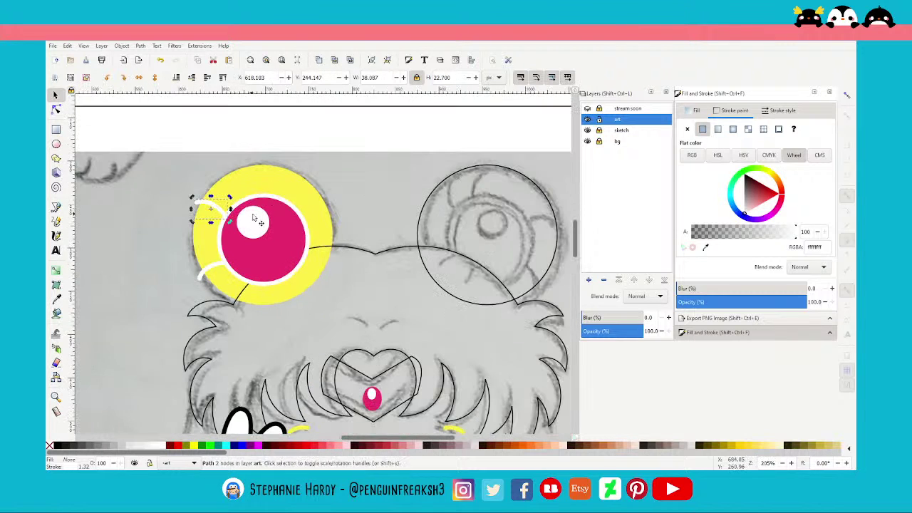
# - Check the sketch by toggling the art layer, then place another white arc at the bun's top
pyautogui.click(588, 119)
pyautogui.click(587, 120)
pyautogui.moveTo(213, 212)
pyautogui.mouseDown()
pyautogui.moveTo(269, 185)
pyautogui.moveTo(281, 161)
pyautogui.mouseUp()
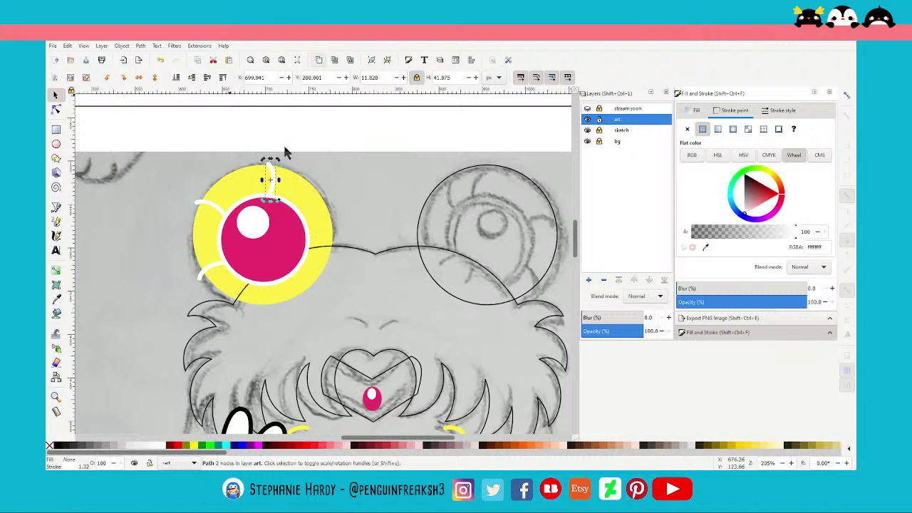
pyautogui.moveTo(270, 172); pyautogui.dragTo(317, 195)
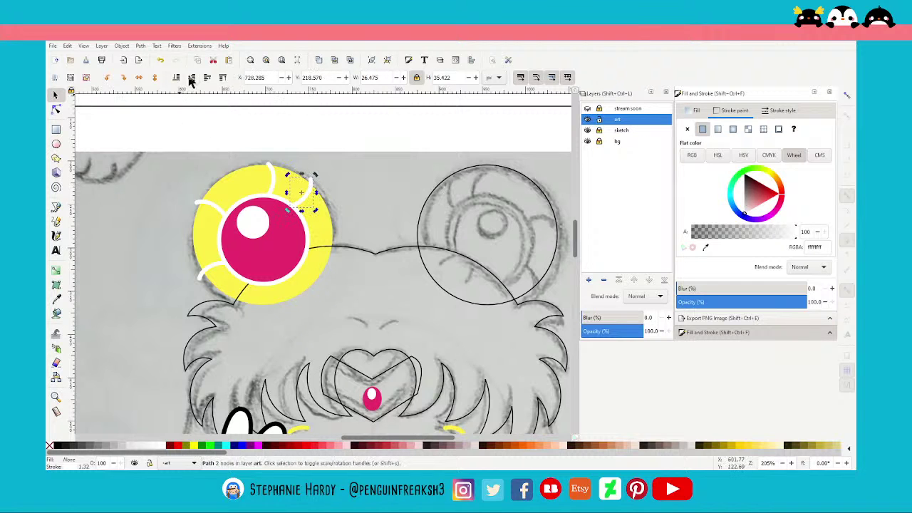
pyautogui.click(196, 171)
pyautogui.keyDown('ctrl'); pyautogui.scroll(-4, 307, 199); pyautogui.keyUp('ctrl')
# - Duplicate the whole left bun ornament and move the copy onto the right bun
pyautogui.scroll(-1, 365, 205)
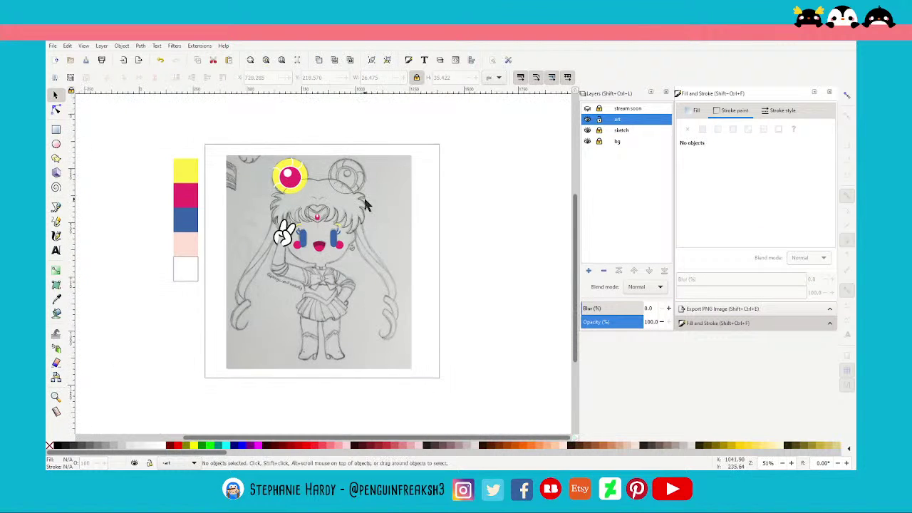
pyautogui.keyDown('ctrl'); pyautogui.scroll(2, 365, 205); pyautogui.keyUp('ctrl')
pyautogui.moveTo(173, 140)
pyautogui.mouseDown()
pyautogui.moveTo(273, 231)
pyautogui.moveTo(302, 240)
pyautogui.mouseUp()
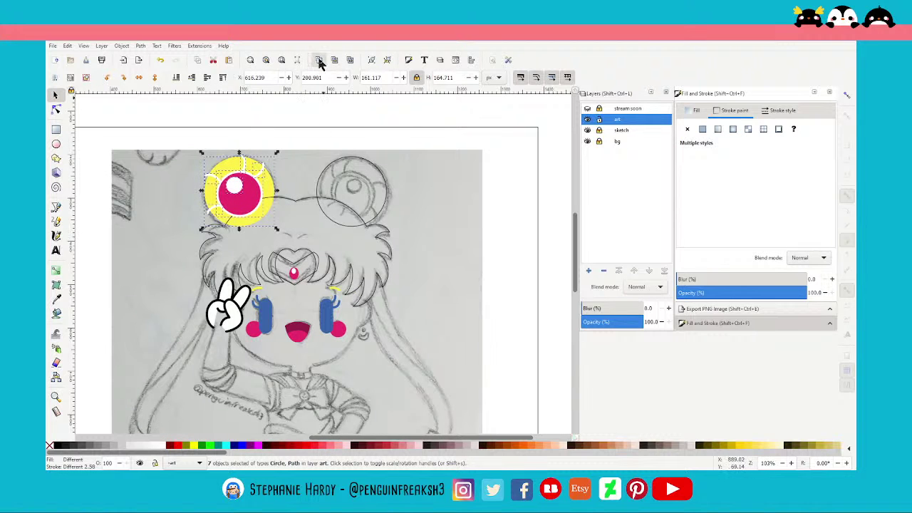
pyautogui.hotkey('ctrl', 'd')
pyautogui.moveTo(246, 203); pyautogui.dragTo(361, 202)
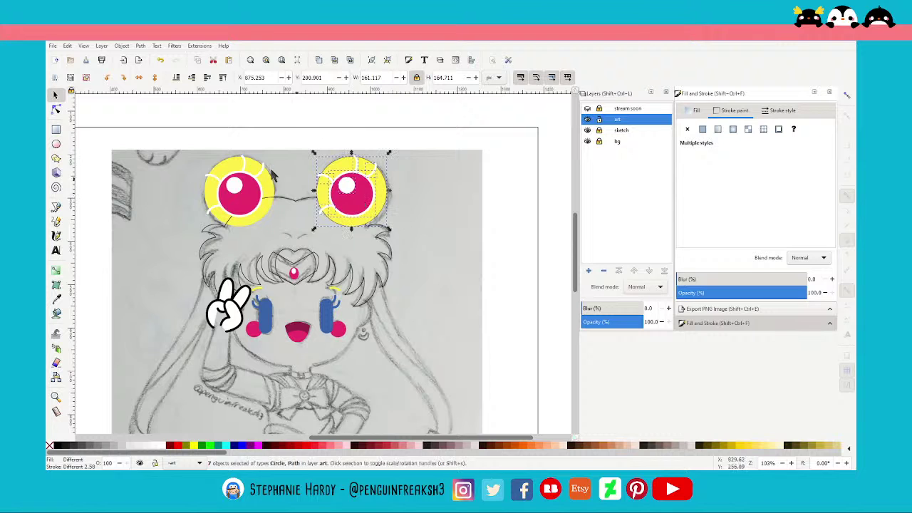
pyautogui.hotkey('shift', 'Left')
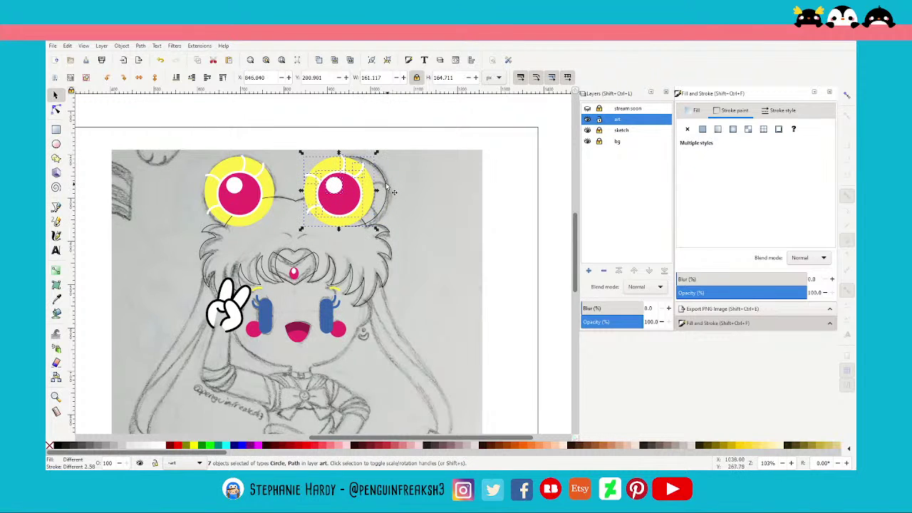
# - Fine-tune the copied ornament's position on the right bun
pyautogui.click(390, 187)
pyautogui.click(395, 182)
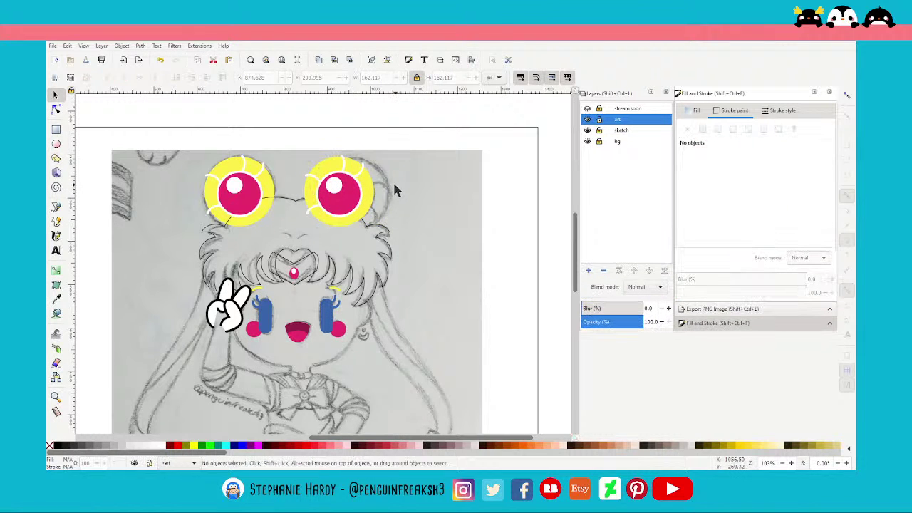
pyautogui.moveTo(316, 166); pyautogui.dragTo(390, 245)
pyautogui.moveTo(349, 201); pyautogui.dragTo(363, 202)
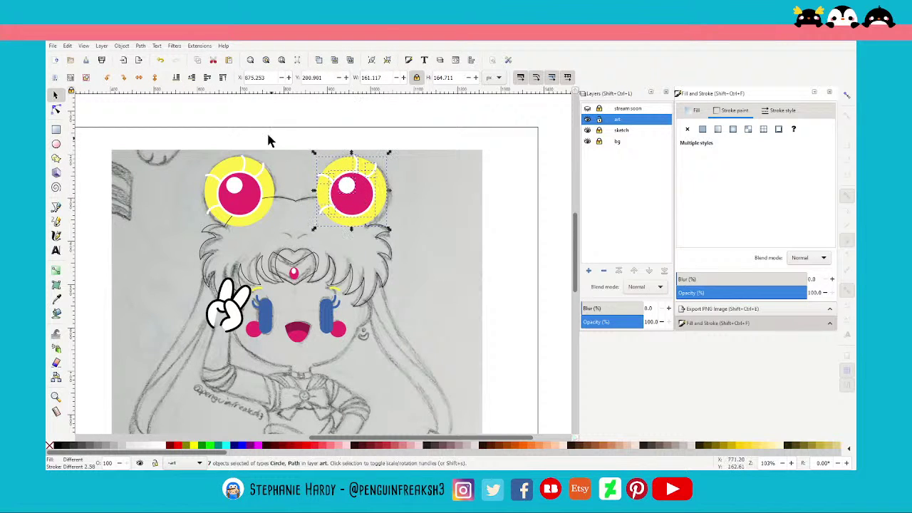
pyautogui.click(409, 191)
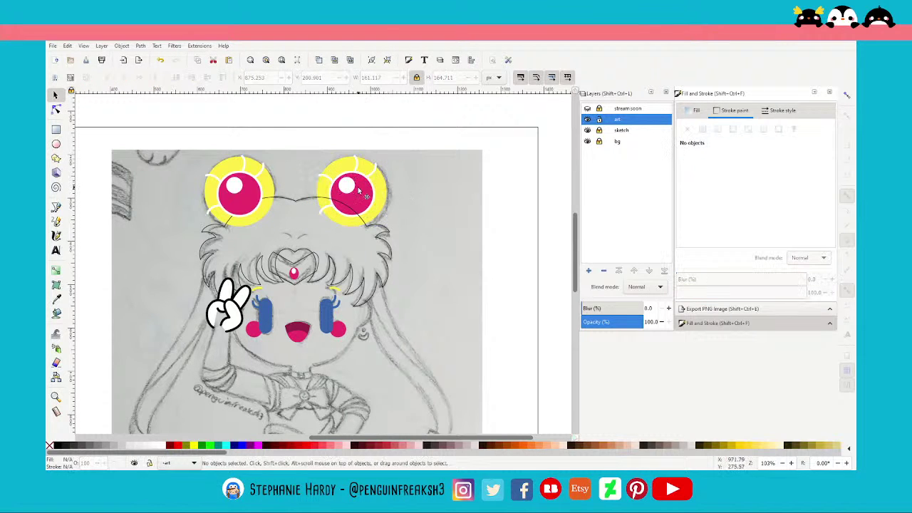
# - Mirror the right bun's sparkle arcs horizontally
pyautogui.click(327, 178)
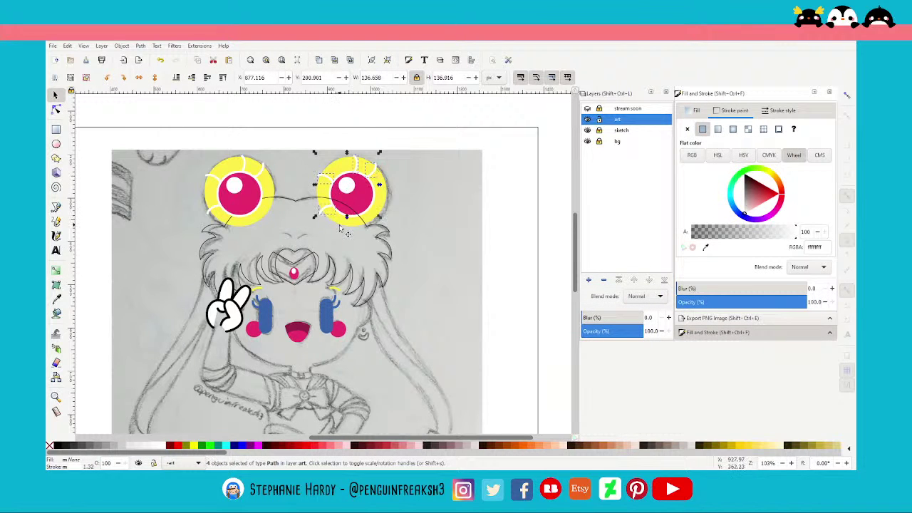
pyautogui.keyDown('shift'); pyautogui.click(339, 227); pyautogui.keyUp('shift')
pyautogui.click(152, 78)
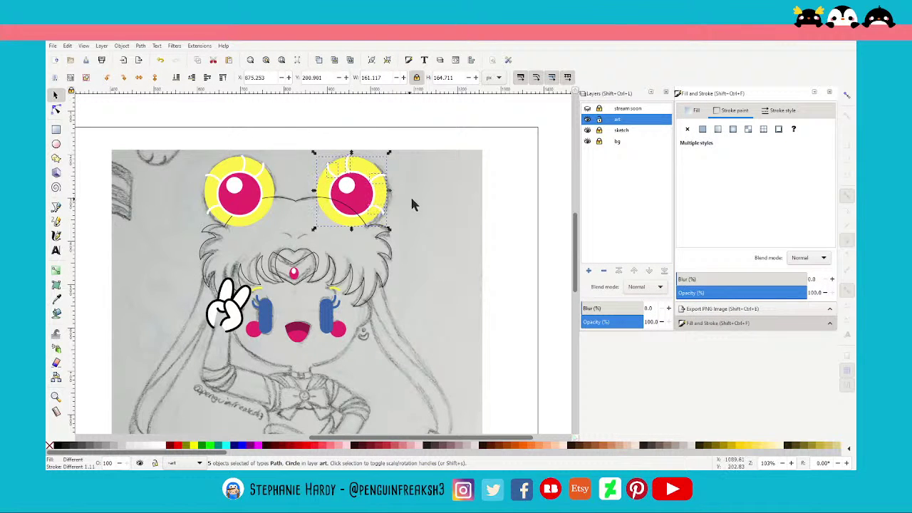
pyautogui.keyDown('ctrl'); pyautogui.scroll(2, 406, 193); pyautogui.keyUp('ctrl')
pyautogui.press('Escape')
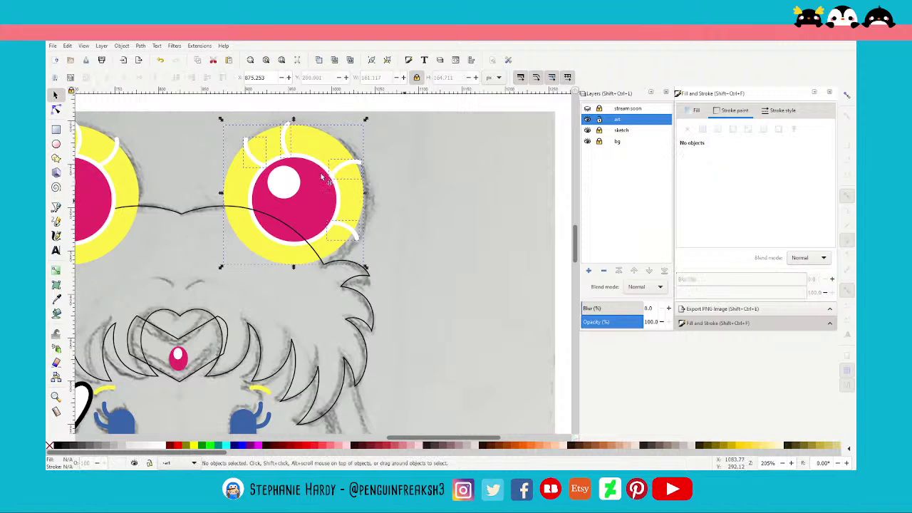
pyautogui.keyDown('ctrl'); pyautogui.scroll(-1, 367, 194); pyautogui.keyUp('ctrl')
pyautogui.keyDown('ctrl'); pyautogui.scroll(-1, 371, 187); pyautogui.keyUp('ctrl')
pyautogui.keyDown('ctrl'); pyautogui.scroll(-1, 378, 194); pyautogui.keyUp('ctrl')
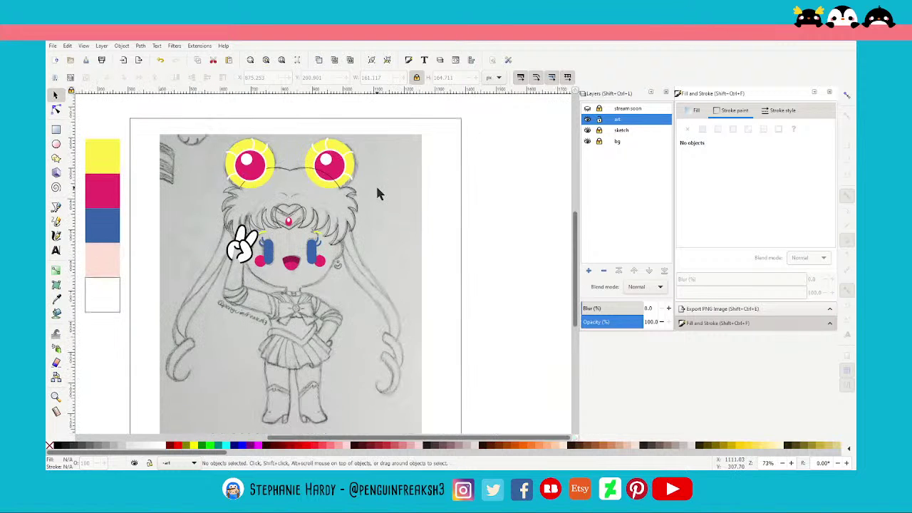
# - Save the drawing, then move a white arc above the tiara heart and reshape it
pyautogui.hotkey('ctrl', 's')
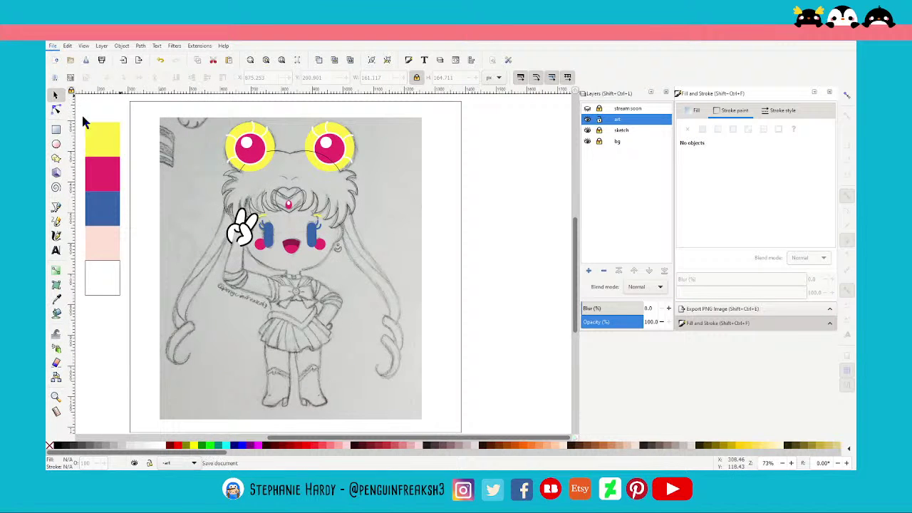
pyautogui.keyDown('ctrl'); pyautogui.scroll(3, 335, 187); pyautogui.keyUp('ctrl')
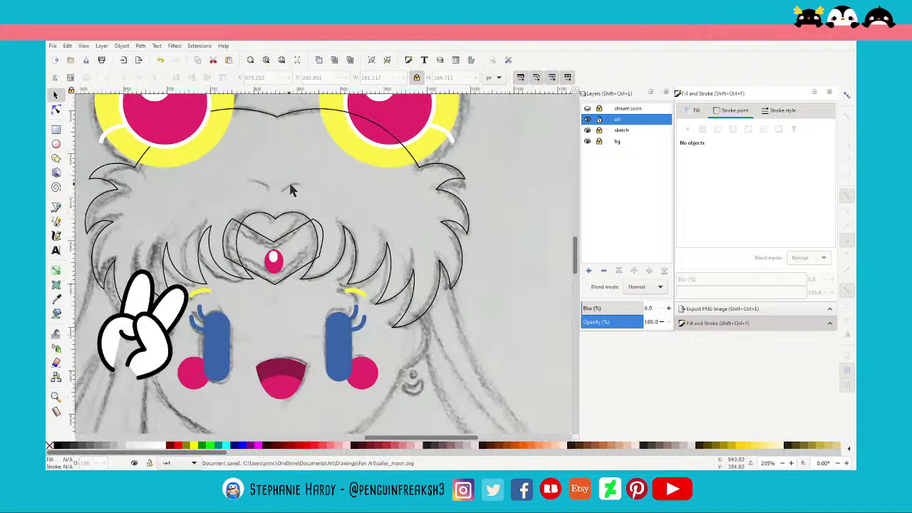
pyautogui.press('Tab')
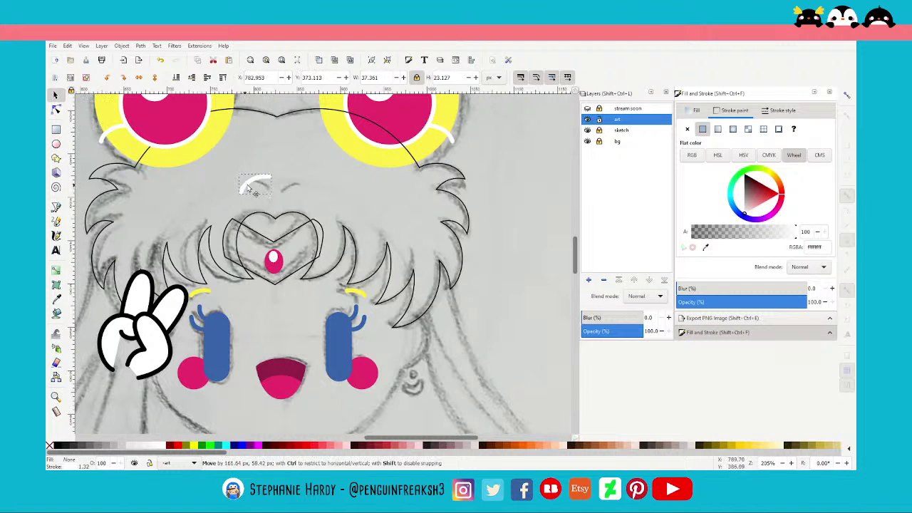
pyautogui.moveTo(99, 140)
pyautogui.mouseDown()
pyautogui.moveTo(242, 191)
pyautogui.moveTo(267, 183)
pyautogui.mouseUp()
pyautogui.click(56, 111)
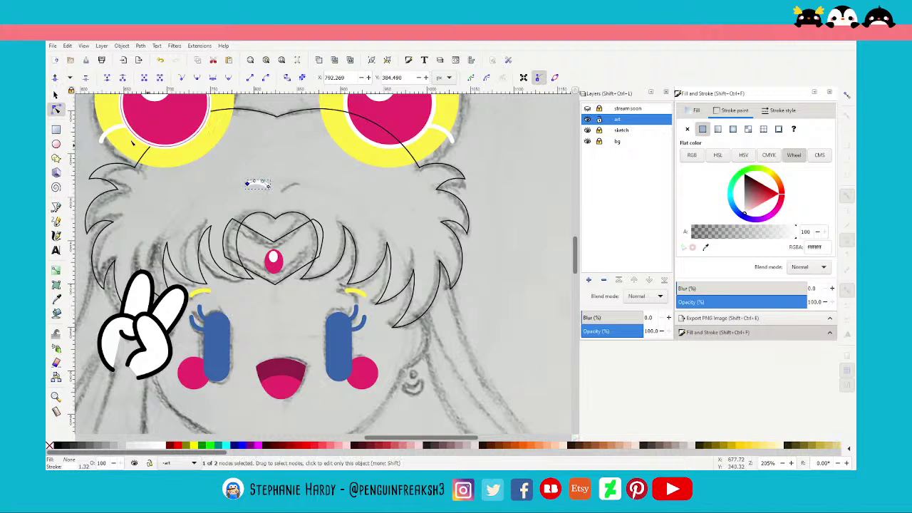
pyautogui.press('s')
# - Duplicate the forehead arc, place the copy to its right and tilt it slightly
pyautogui.click(318, 60)
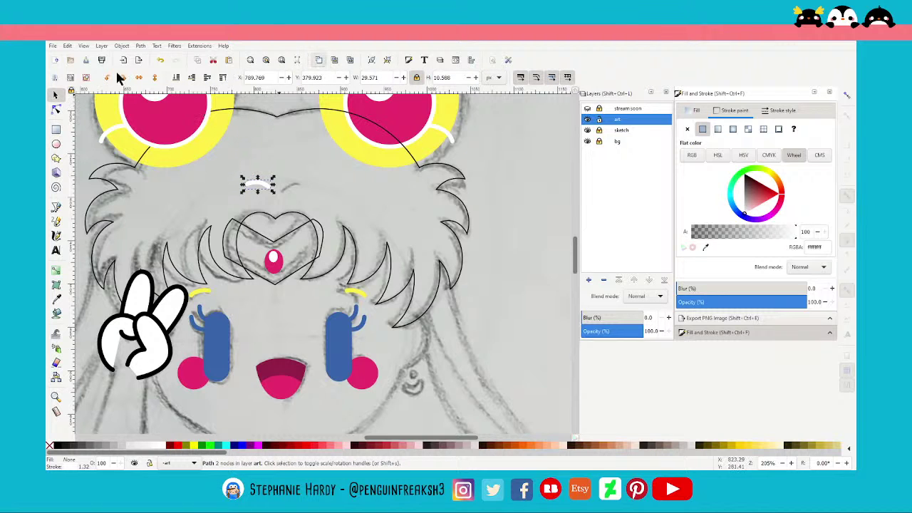
pyautogui.moveTo(270, 185); pyautogui.dragTo(313, 181)
pyautogui.click(293, 185)
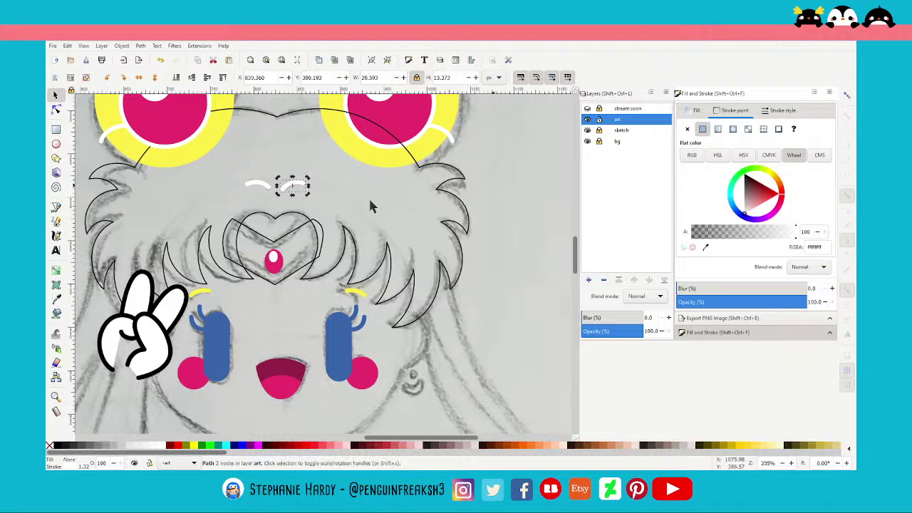
pyautogui.press('Escape')
pyautogui.scroll(-3, 314, 185)
pyautogui.scroll(1, 315, 208)
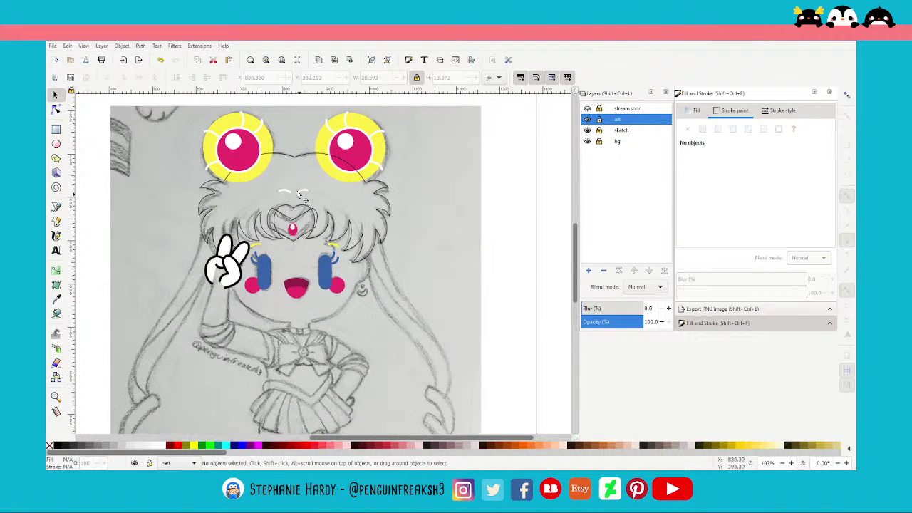
pyautogui.click(287, 156)
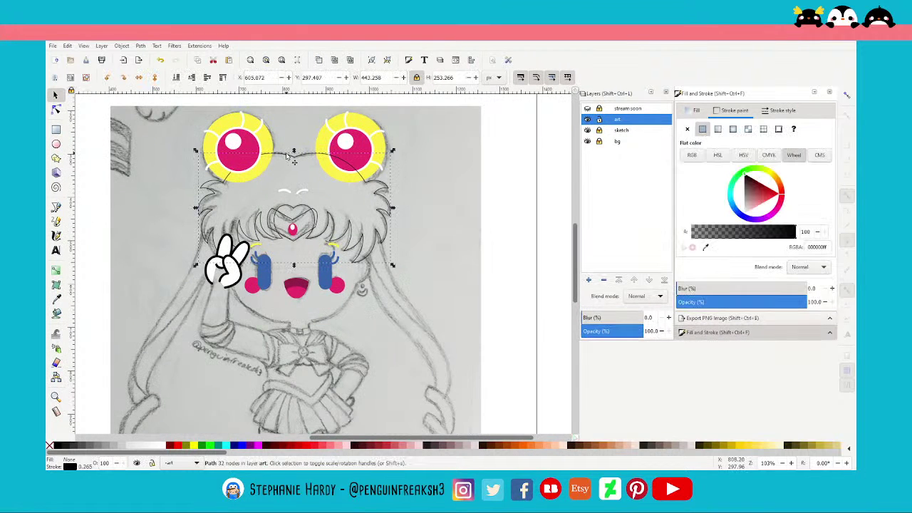
pyautogui.click(688, 129)
pyautogui.click(696, 110)
pyautogui.click(702, 129)
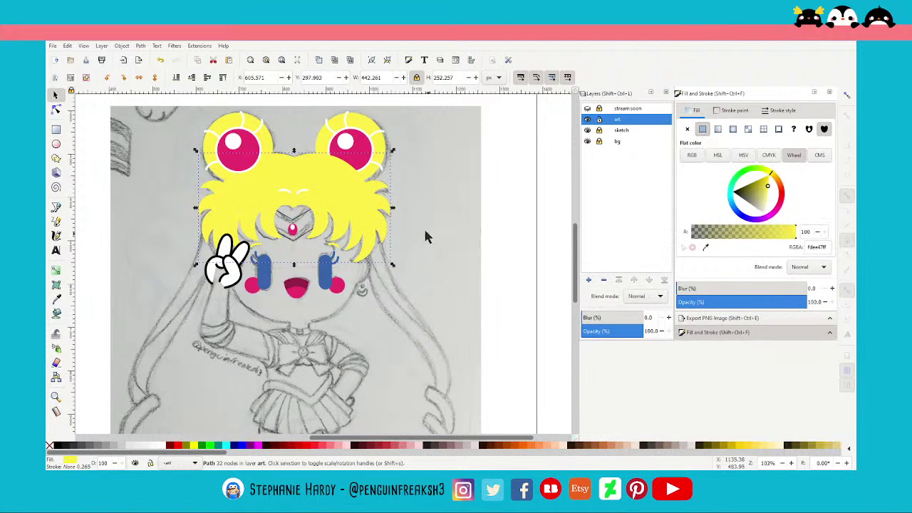
pyautogui.click(221, 78)
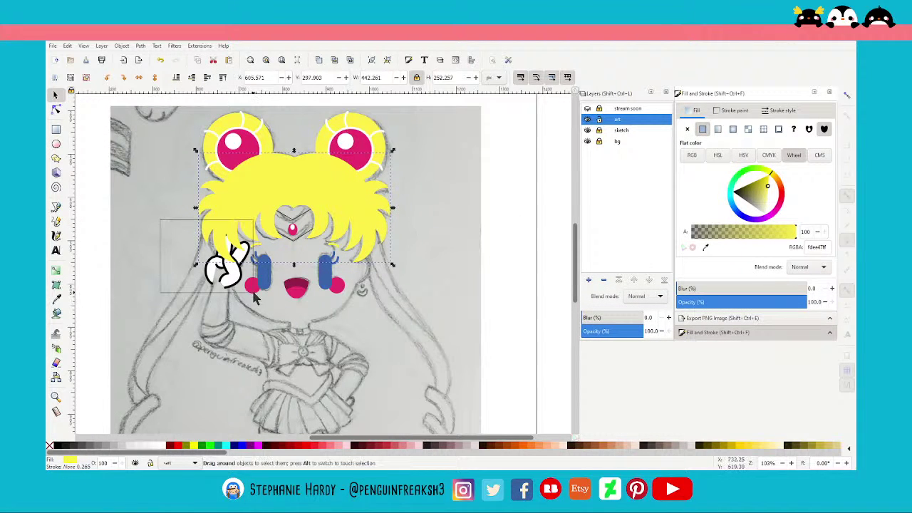
pyautogui.moveTo(159, 218); pyautogui.dragTo(253, 293)
pyautogui.click(223, 79)
pyautogui.click(422, 283)
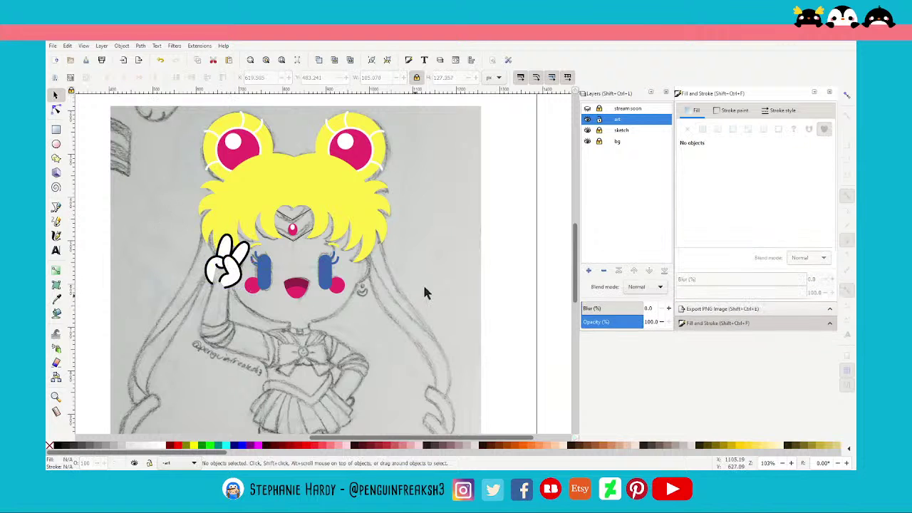
pyautogui.scroll(-1, 411, 232)
pyautogui.scroll(1, 421, 231)
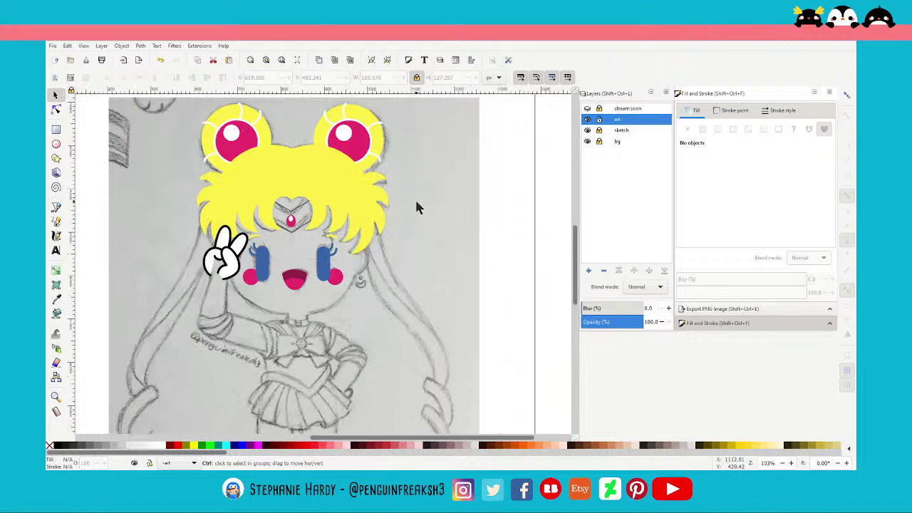
pyautogui.moveTo(382, 228); pyautogui.dragTo(249, 166)
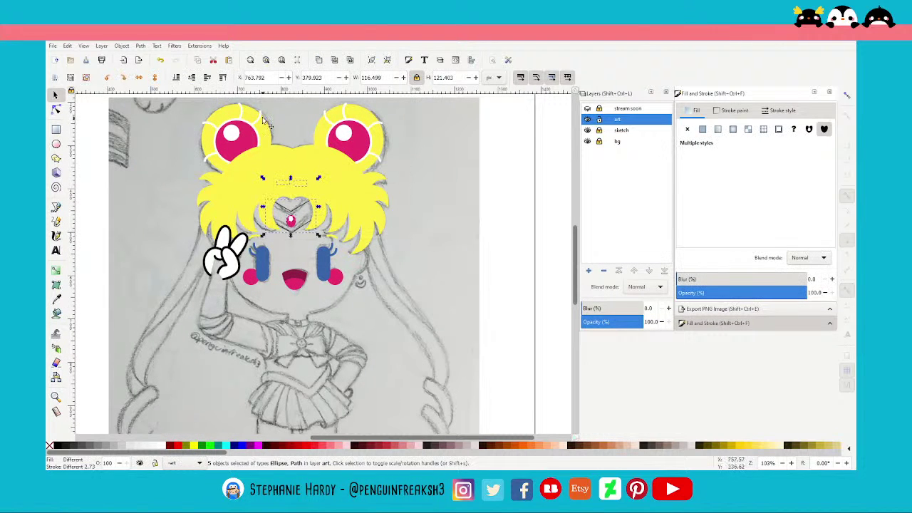
pyautogui.moveTo(407, 214); pyautogui.dragTo(262, 166)
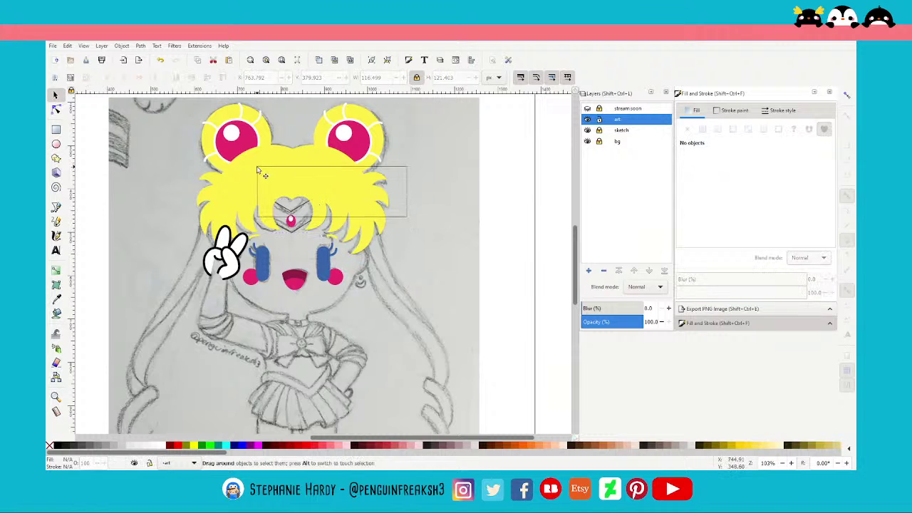
pyautogui.press('Escape')
pyautogui.scroll(-1, 431, 232)
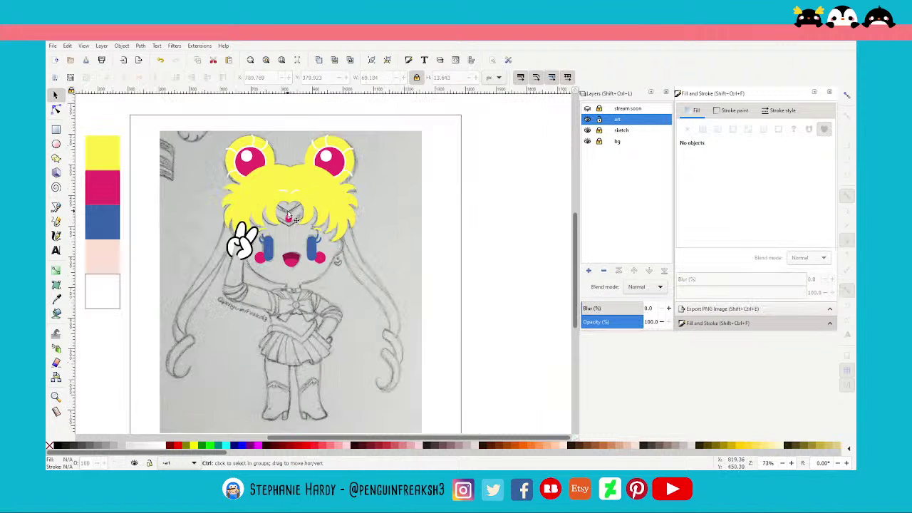
pyautogui.scroll(1, 308, 150)
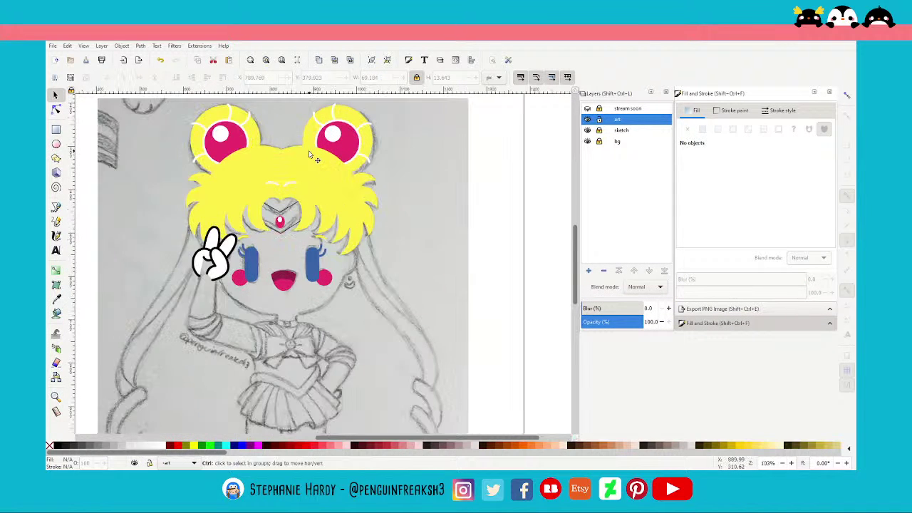
pyautogui.scroll(1, 308, 151)
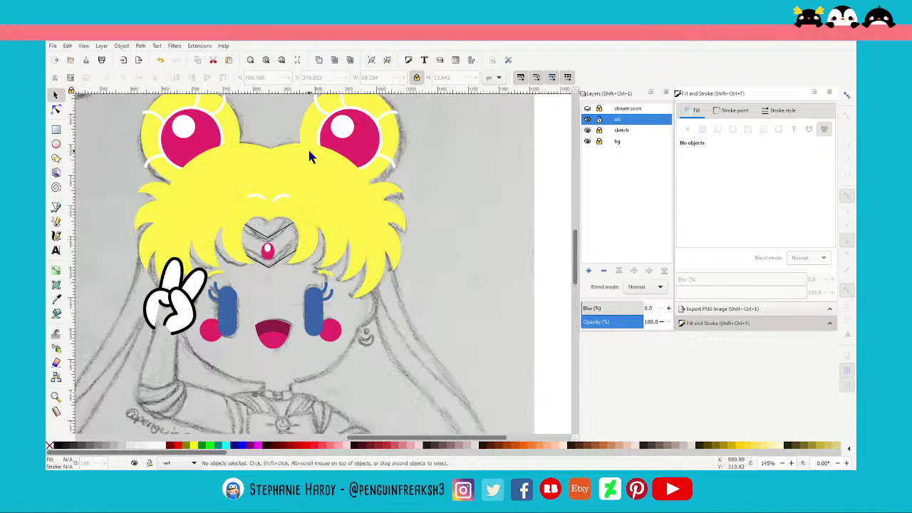
# - Duplicate the small white brow stroke and move the copy beside the left bun
pyautogui.click(587, 120)
pyautogui.click(588, 120)
pyautogui.scroll(1, 233, 168)
pyautogui.scroll(1, 233, 164)
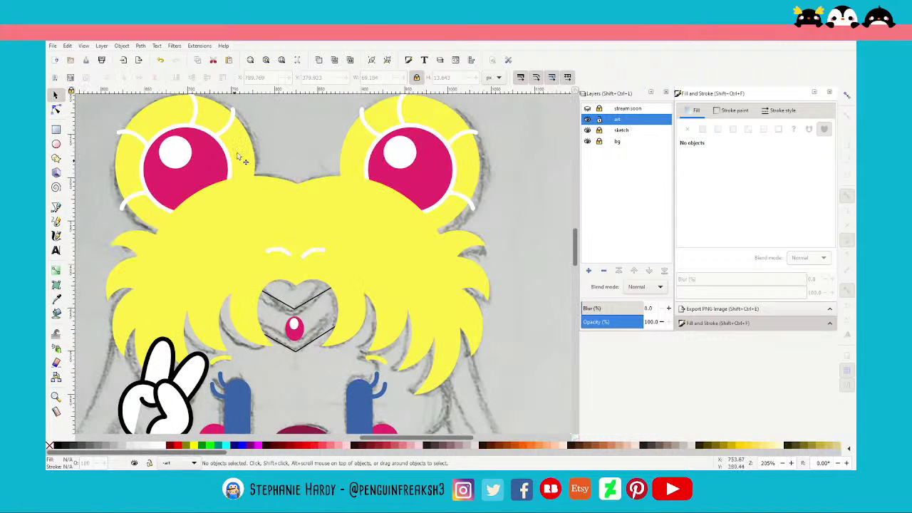
pyautogui.click(231, 131)
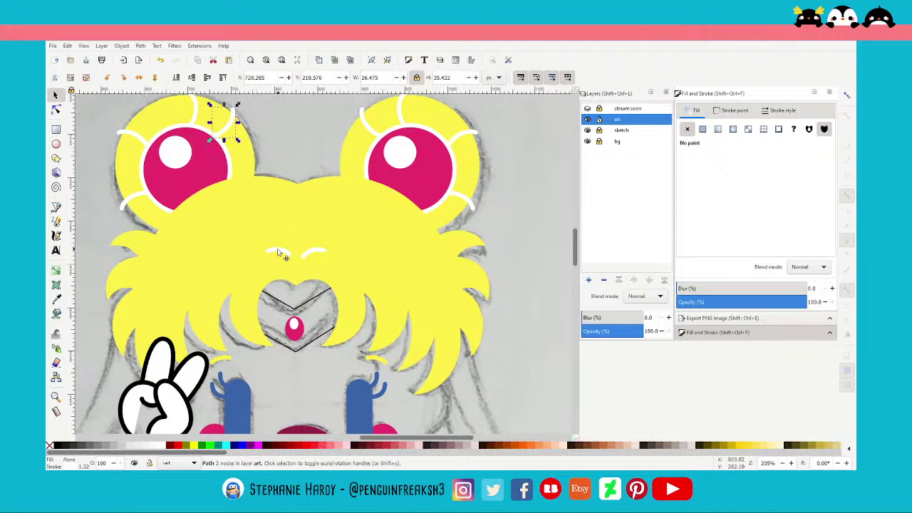
pyautogui.click(277, 252)
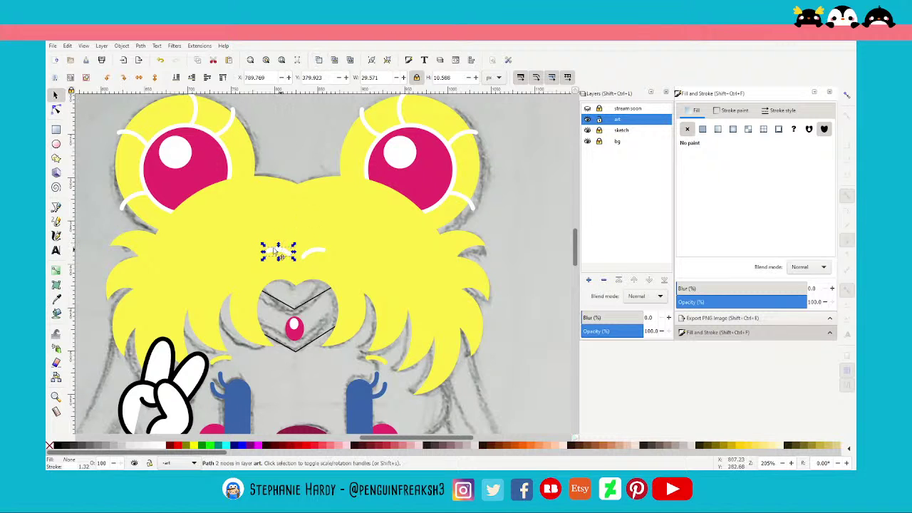
pyautogui.hotkey('ctrl', 'd')
pyautogui.moveTo(277, 252)
pyautogui.mouseDown()
pyautogui.moveTo(208, 198)
pyautogui.moveTo(224, 204)
pyautogui.moveTo(227, 194)
pyautogui.moveTo(199, 204)
pyautogui.mouseUp()
# - Resize the white stroke copy slightly and tilt it a few degrees
pyautogui.click(207, 197)
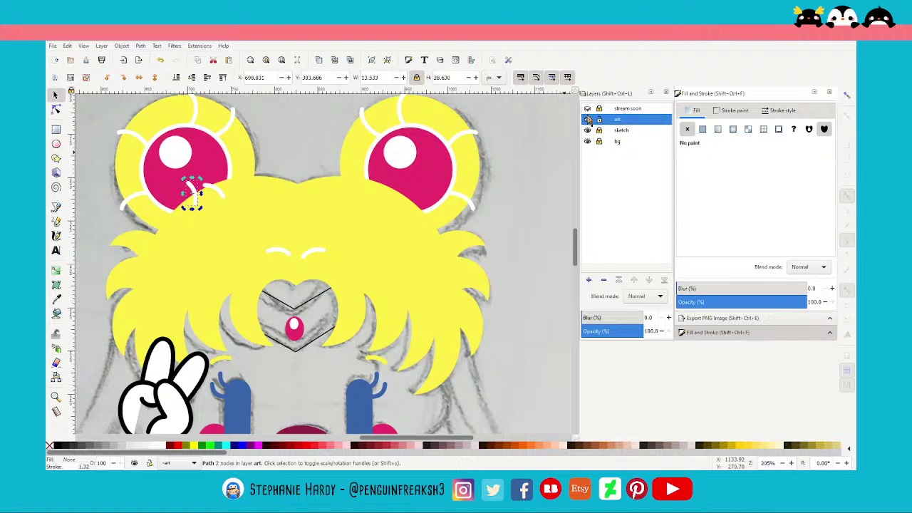
pyautogui.click(587, 120)
pyautogui.click(587, 120)
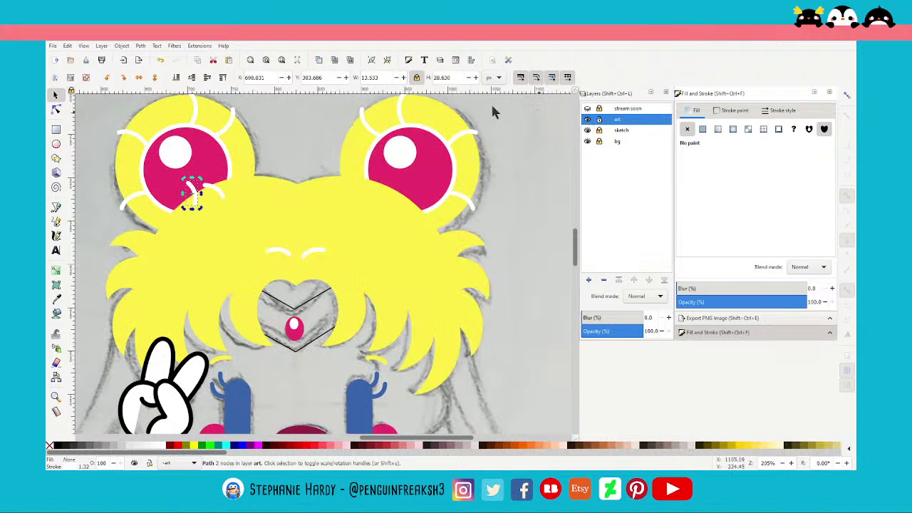
pyautogui.moveTo(201, 191)
pyautogui.mouseDown()
pyautogui.moveTo(196, 211)
pyautogui.moveTo(229, 191)
pyautogui.moveTo(222, 186)
pyautogui.moveTo(230, 205)
pyautogui.moveTo(223, 200)
pyautogui.mouseUp()
pyautogui.click(199, 196)
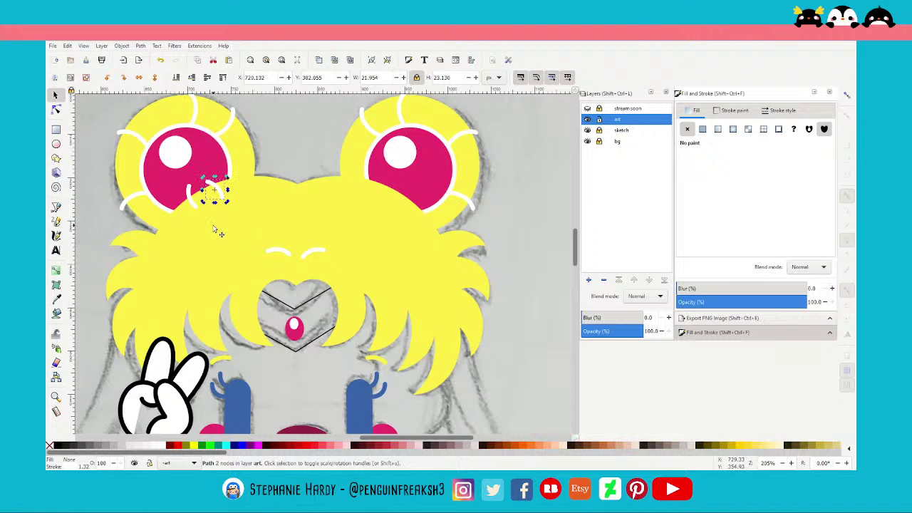
# - Clip the tilted white stroke to a copy of the yellow hair shape
pyautogui.click(214, 229)
pyautogui.press('pageup')
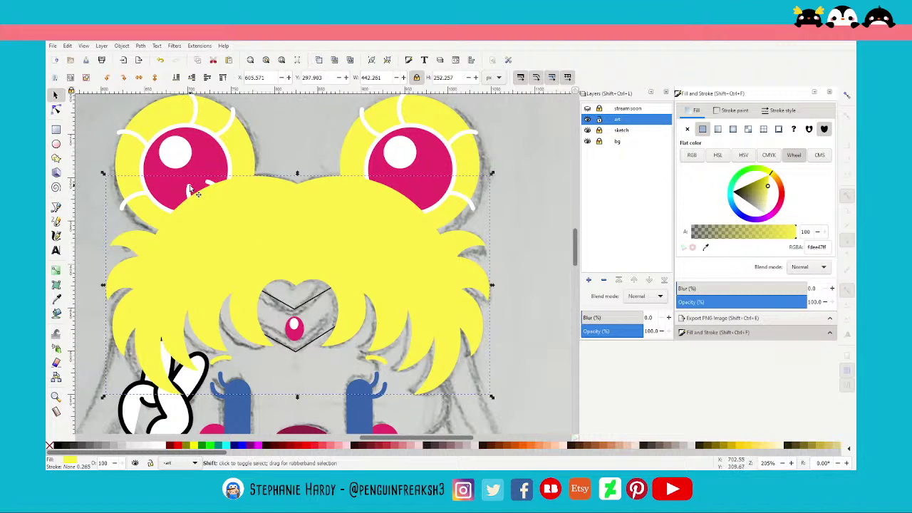
pyautogui.keyDown('shift'); pyautogui.click(191, 188); pyautogui.keyUp('shift')
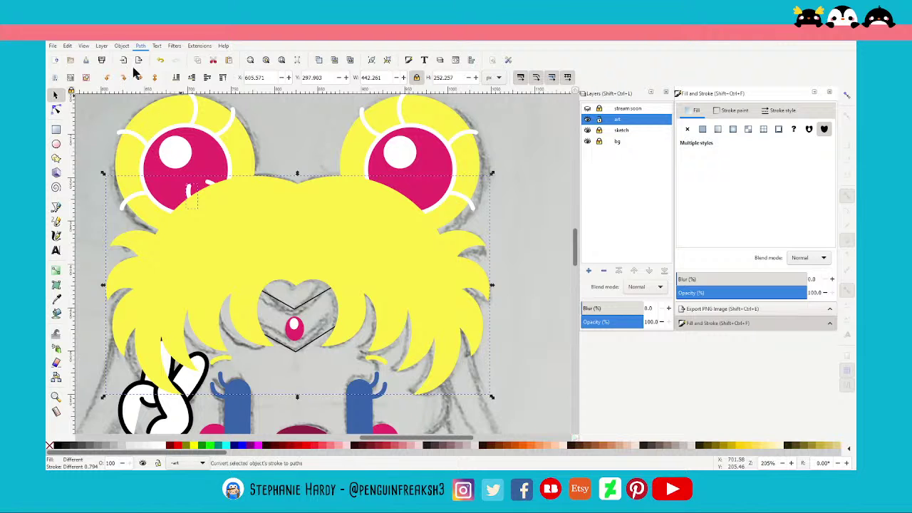
pyautogui.hotkey('ctrl', 'z')
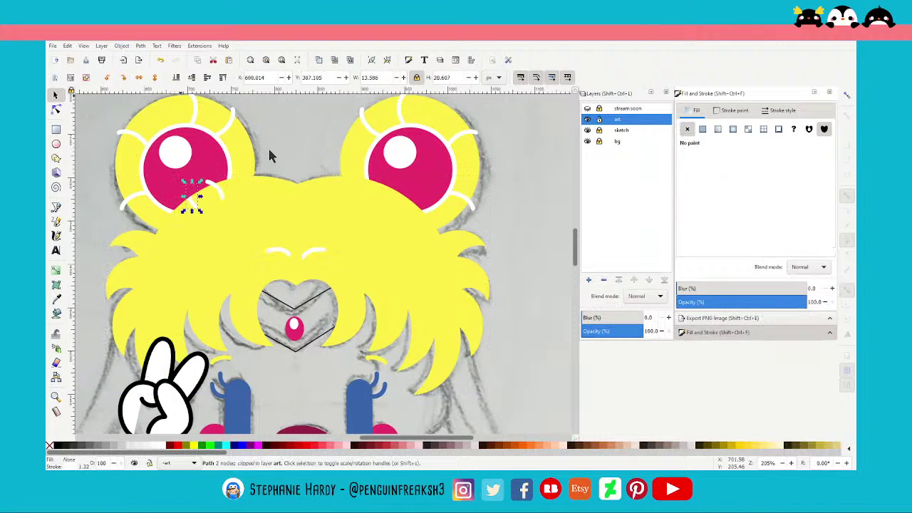
pyautogui.click(243, 208)
pyautogui.press('Home')
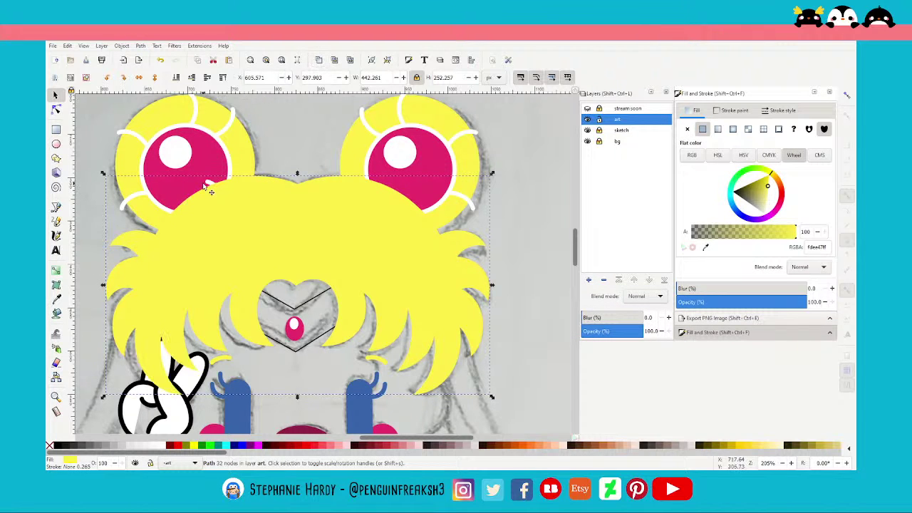
pyautogui.keyDown('shift'); pyautogui.click(223, 166); pyautogui.keyUp('shift')
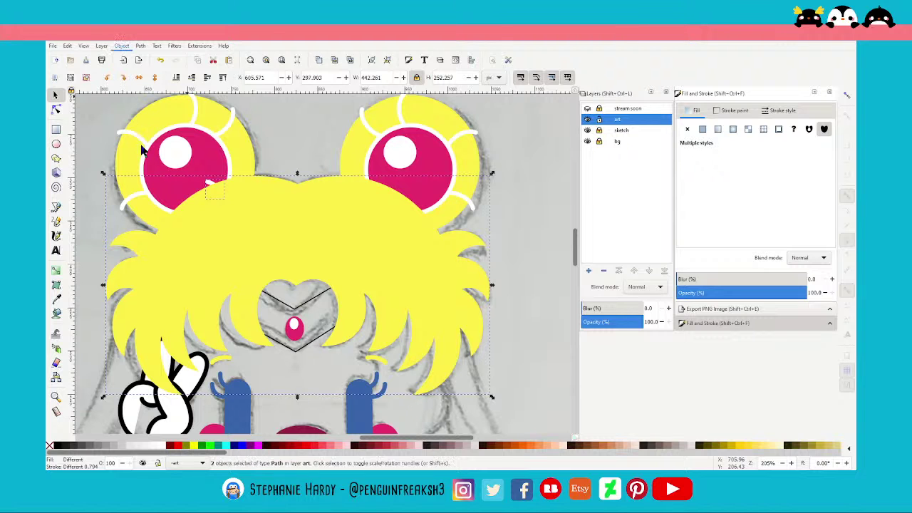
pyautogui.hotkey('ctrl', 'z')
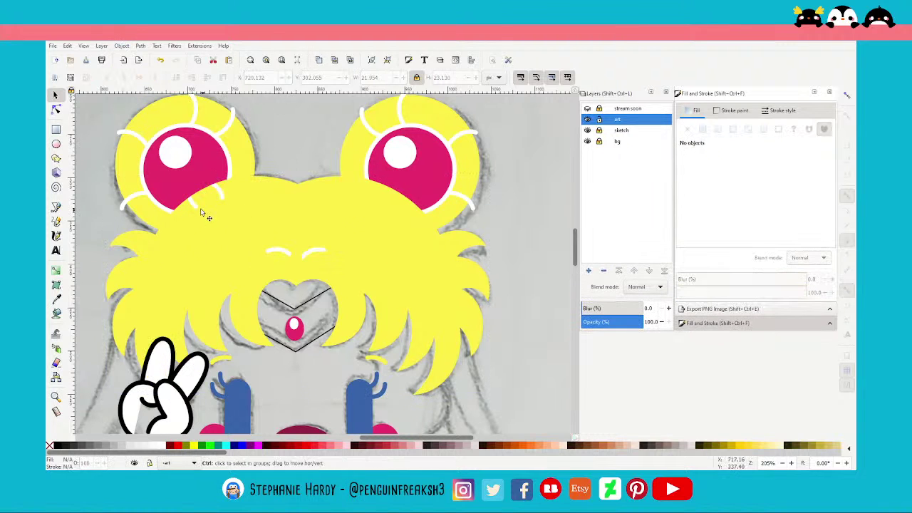
# - Rotate the small white stroke about 53° and move it right under the right bun
pyautogui.keyDown('ctrl'); pyautogui.scroll(-3, 200, 207); pyautogui.keyUp('ctrl')
pyautogui.scroll(-1, 321, 202)
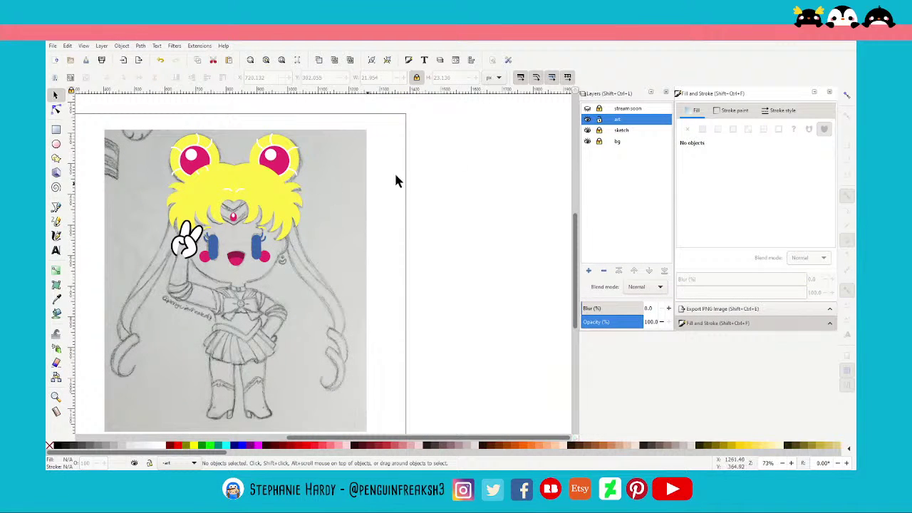
pyautogui.click(587, 120)
pyautogui.click(587, 120)
pyautogui.keyDown('ctrl'); pyautogui.scroll(3, 229, 170); pyautogui.keyUp('ctrl')
pyautogui.keyDown('ctrl'); pyautogui.scroll(-1, 264, 178); pyautogui.keyUp('ctrl')
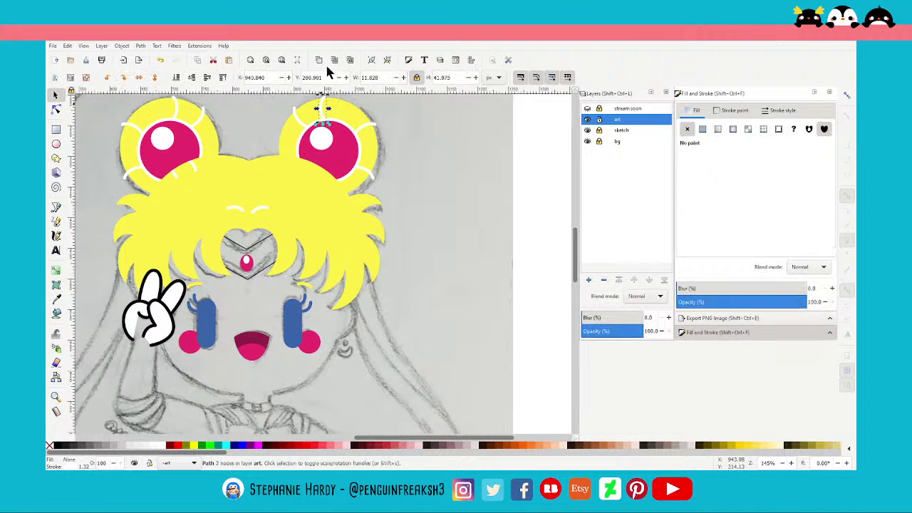
pyautogui.click(303, 170)
pyautogui.click(303, 170)
pyautogui.moveTo(310, 161)
pyautogui.mouseDown()
pyautogui.moveTo(318, 169)
pyautogui.moveTo(308, 166)
pyautogui.mouseUp()
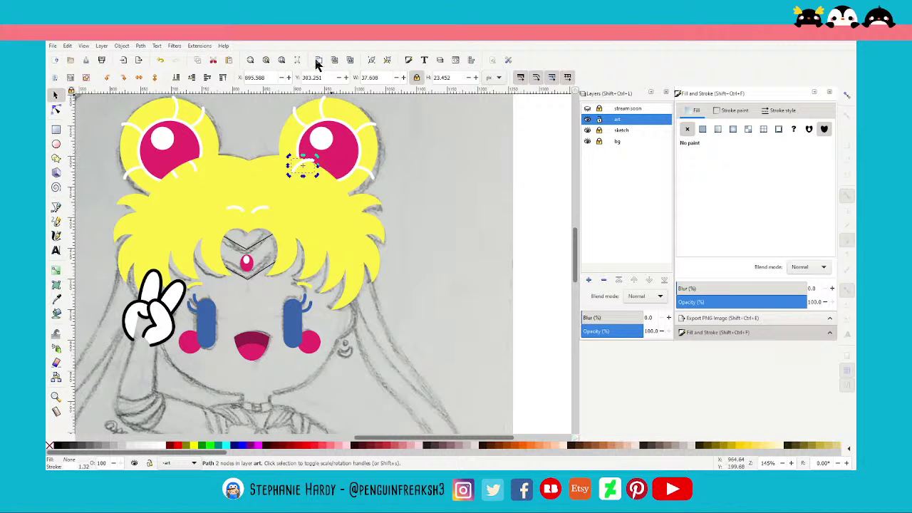
pyautogui.moveTo(318, 174); pyautogui.dragTo(334, 186)
# - Clip the right bun's white stroke to a copy of the yellow hair shape
pyautogui.scroll(1, 340, 182)
pyautogui.scroll(1, 334, 177)
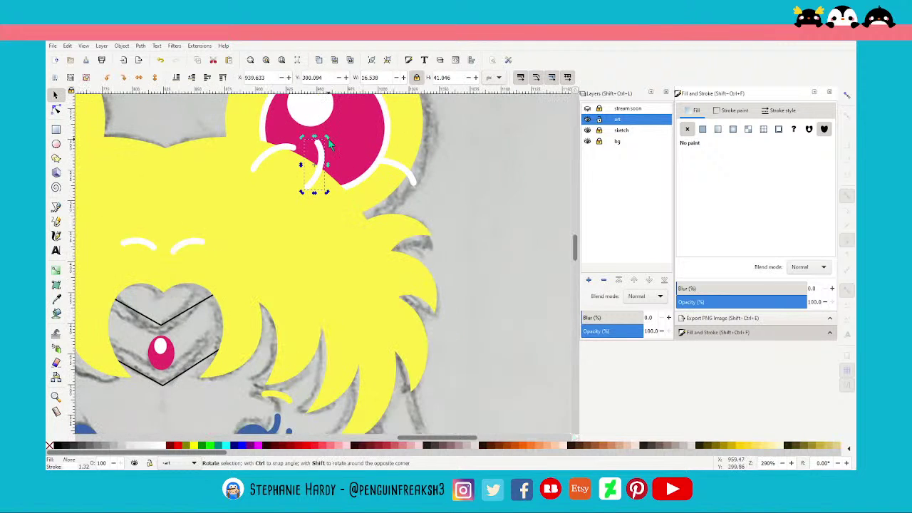
pyautogui.keyDown('shift'); pyautogui.click(282, 191); pyautogui.keyUp('shift')
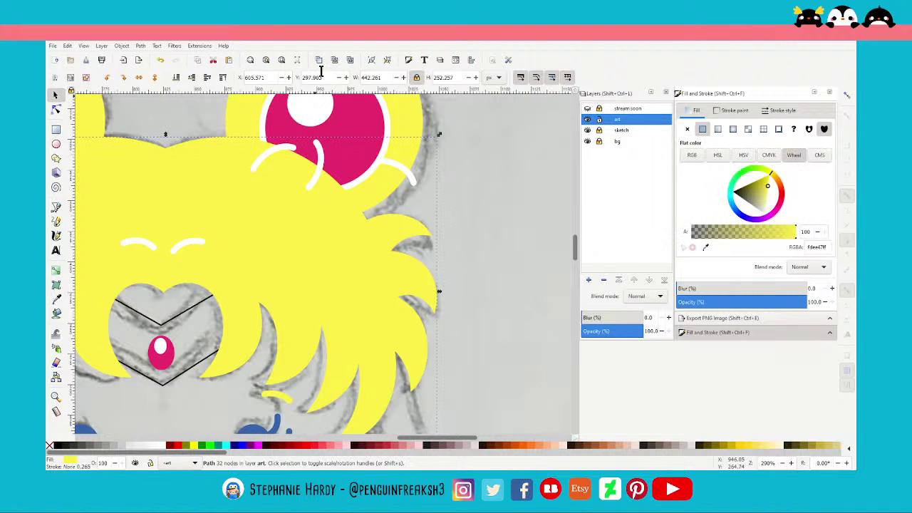
pyautogui.press('Home')
pyautogui.click(122, 46)
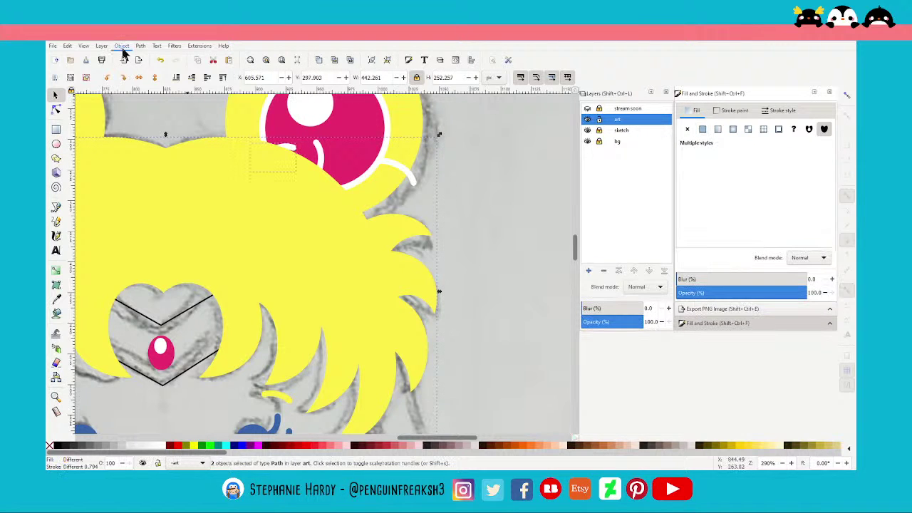
pyautogui.click(265, 153)
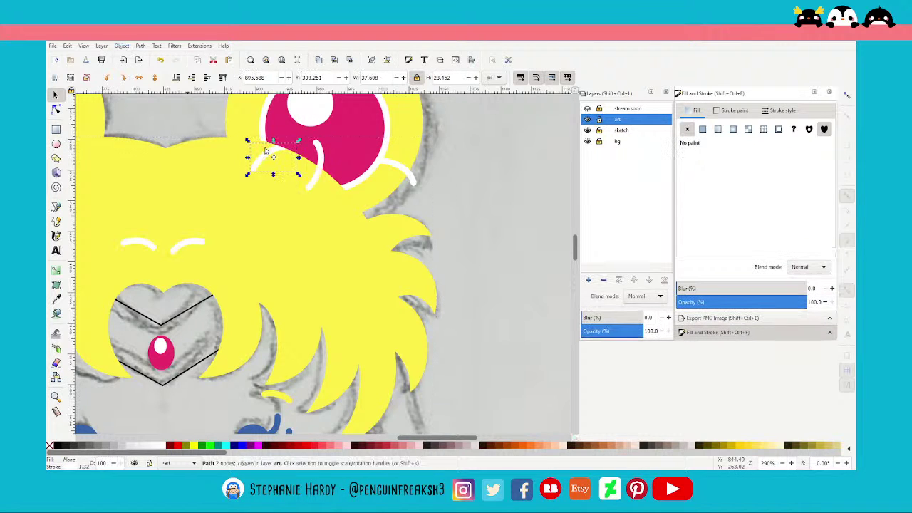
pyautogui.click(305, 204)
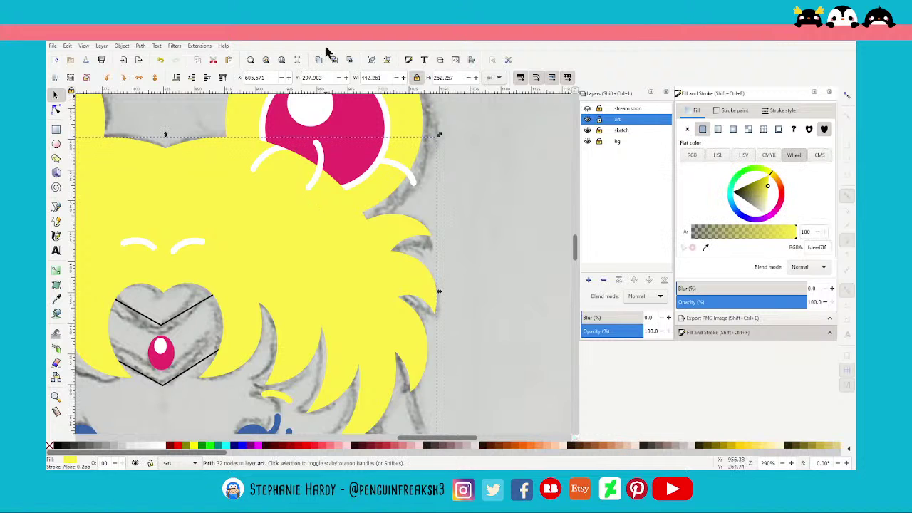
pyautogui.press('Home')
pyautogui.keyDown('shift'); pyautogui.click(318, 149); pyautogui.keyUp('shift')
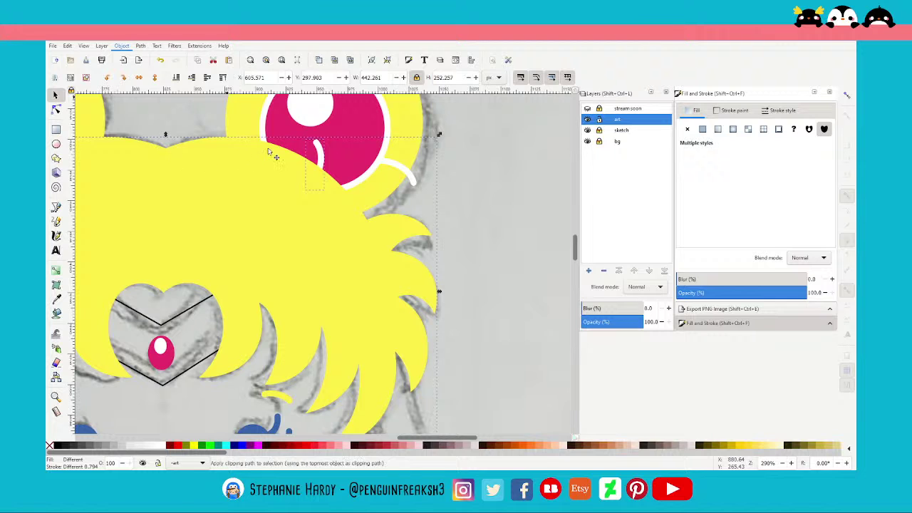
pyautogui.hotkey('ctrl', 'z')
# - Scroll and zoom the canvas until the forehead tiara fills the view at about 205%
pyautogui.scroll(-2, 404, 233)
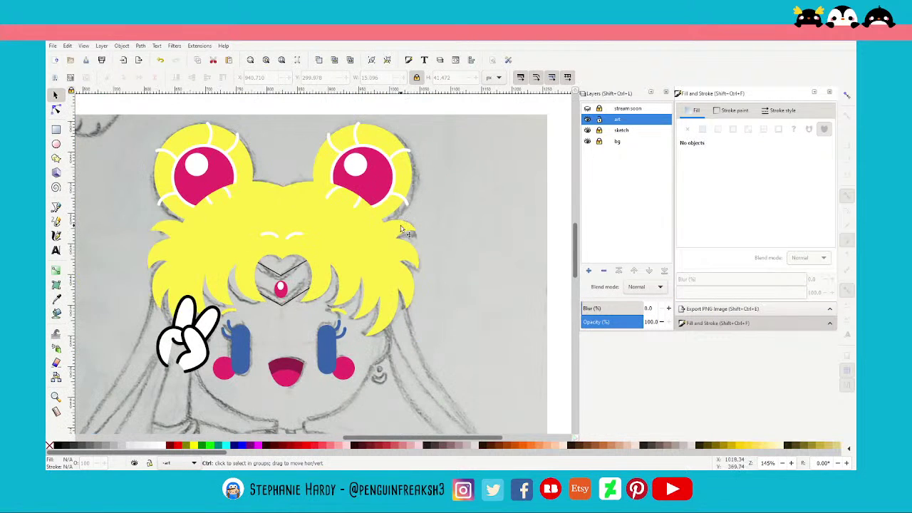
pyautogui.scroll(-1, 330, 209)
pyautogui.scroll(1, 438, 209)
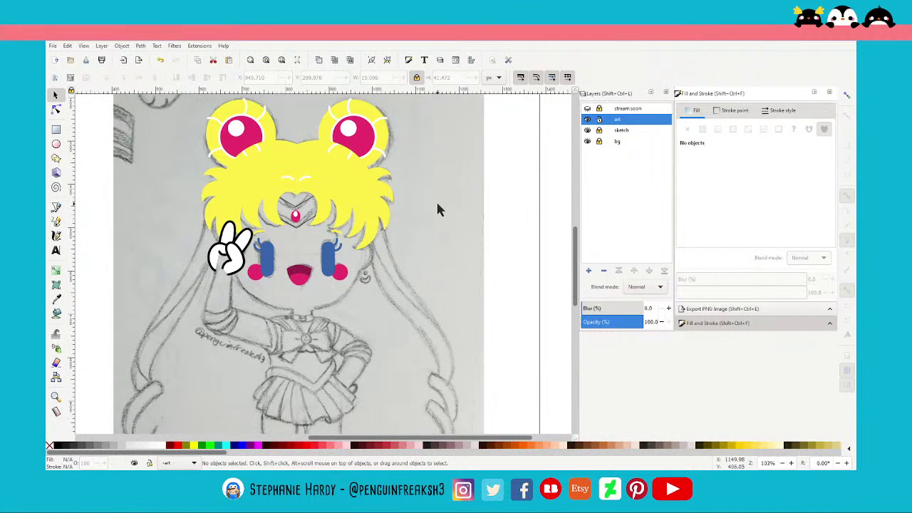
pyautogui.scroll(1, 438, 209)
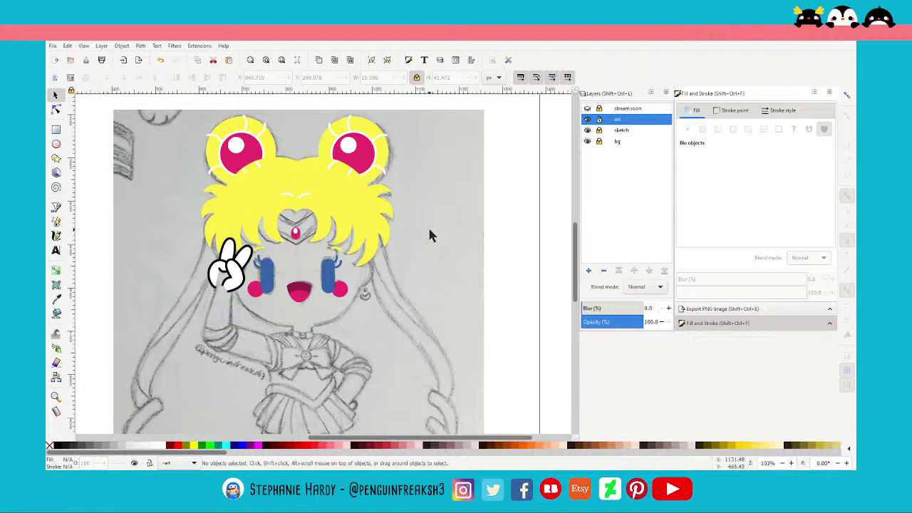
pyautogui.scroll(-1, 429, 230)
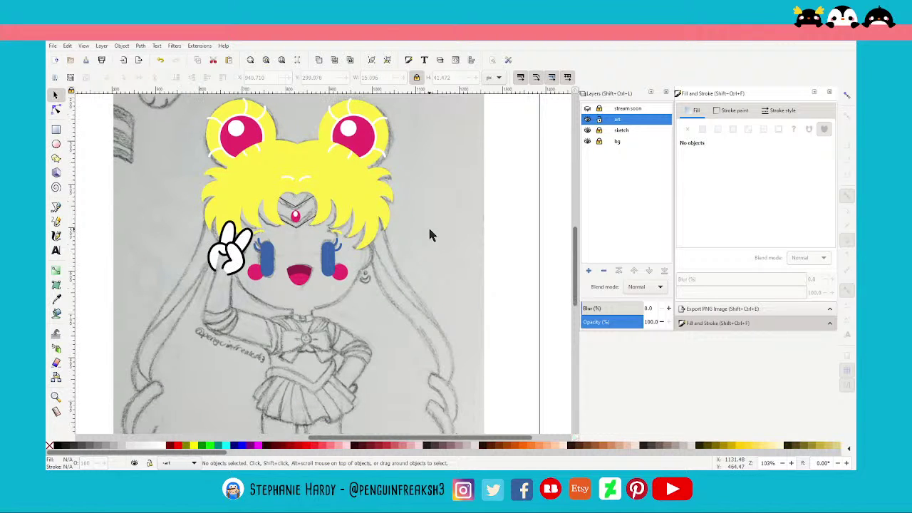
pyautogui.scroll(2, 430, 234)
pyautogui.scroll(-2, 430, 234)
pyautogui.scroll(-1, 416, 207)
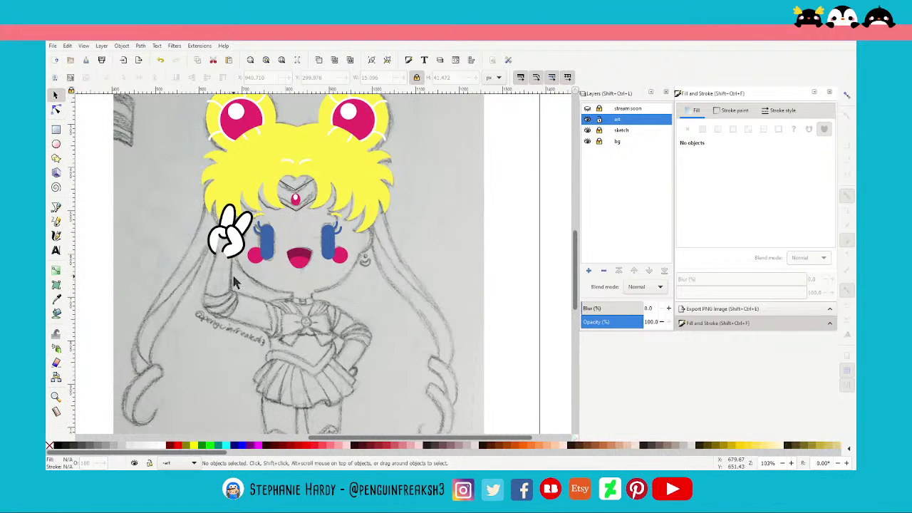
pyautogui.keyDown('ctrl'); pyautogui.scroll(-1, 335, 214); pyautogui.keyUp('ctrl')
pyautogui.scroll(2, 367, 207)
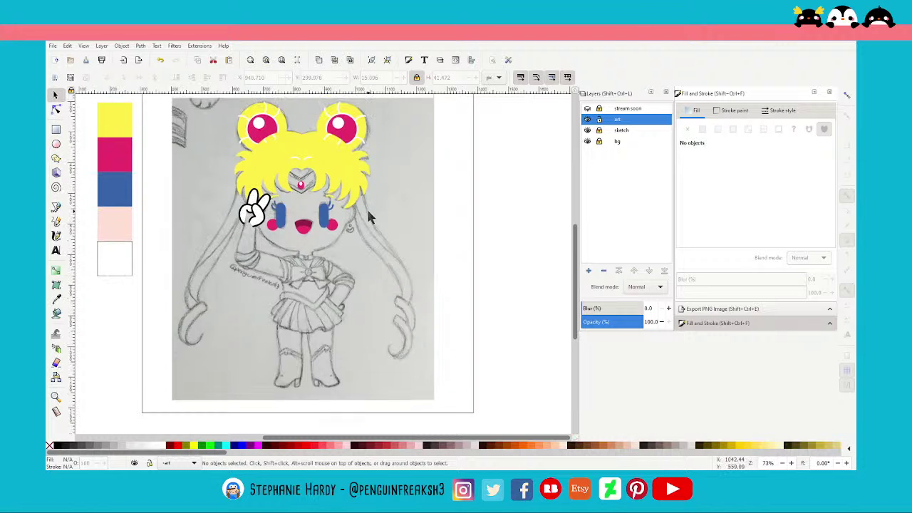
pyautogui.keyDown('ctrl'); pyautogui.scroll(1, 349, 207); pyautogui.keyUp('ctrl')
pyautogui.keyDown('ctrl'); pyautogui.scroll(1, 310, 191); pyautogui.keyUp('ctrl')
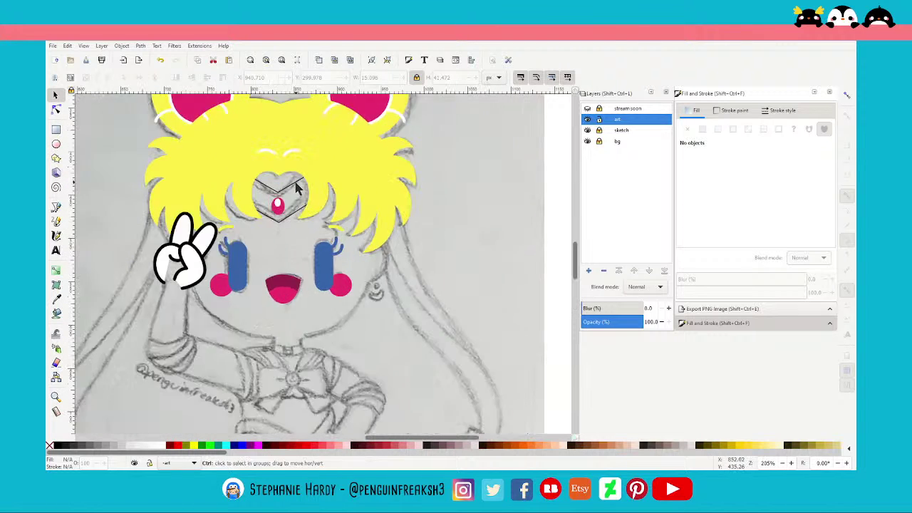
pyautogui.keyDown('ctrl'); pyautogui.scroll(1, 306, 192); pyautogui.keyUp('ctrl')
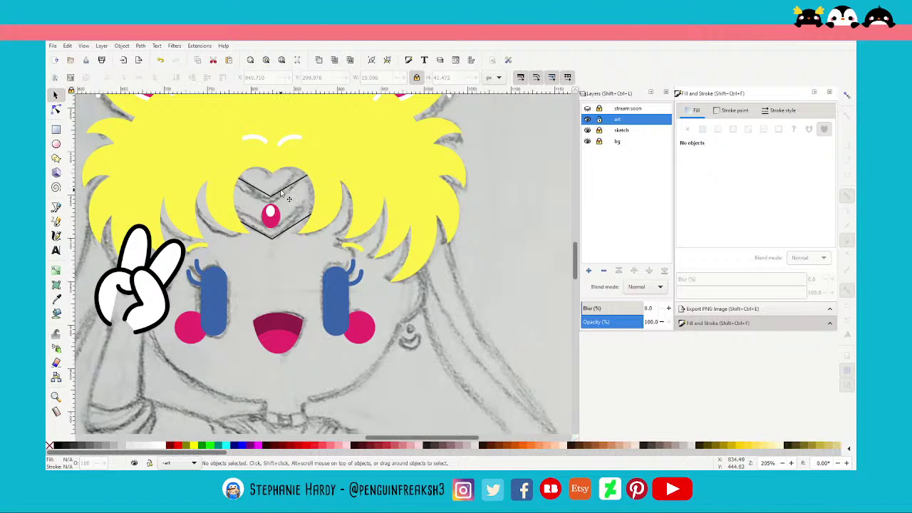
# - Place a copy of the white arc upright along the tiara heart's left edge
pyautogui.click(281, 193)
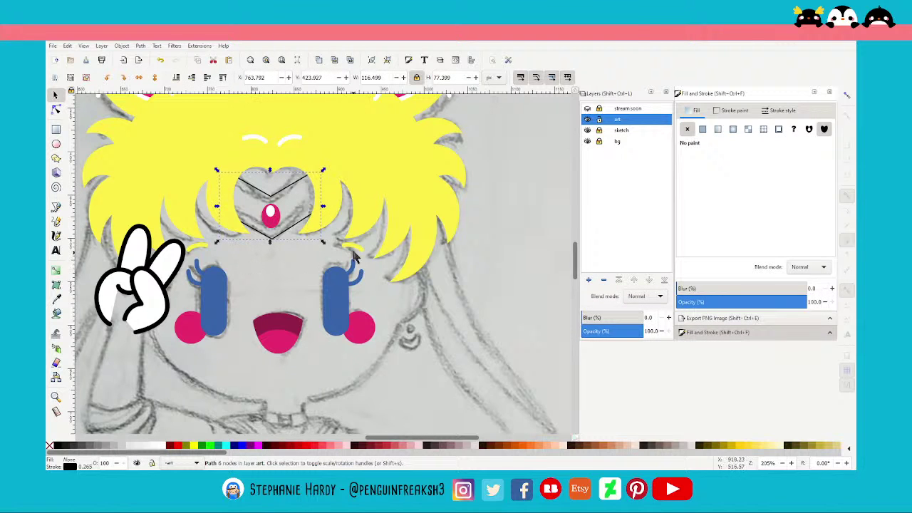
pyautogui.click(266, 276)
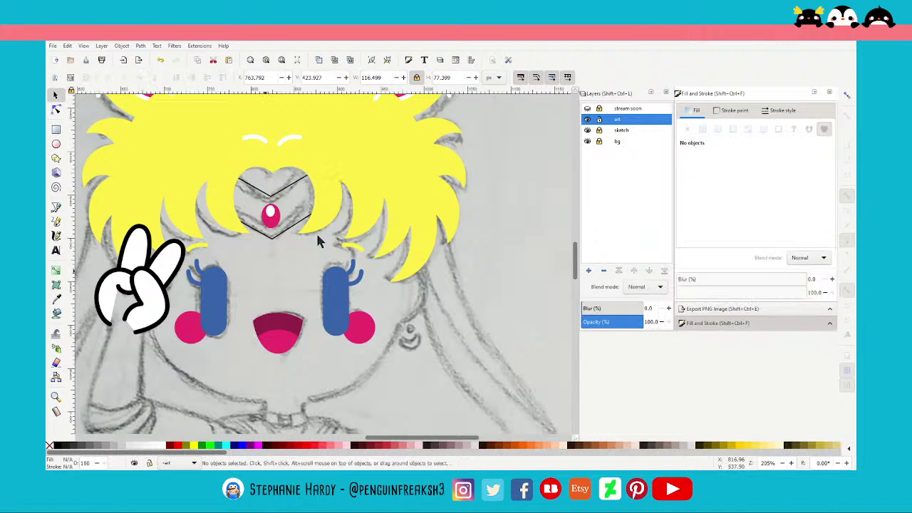
pyautogui.keyDown('ctrl'); pyautogui.scroll(-2, 338, 207); pyautogui.keyUp('ctrl')
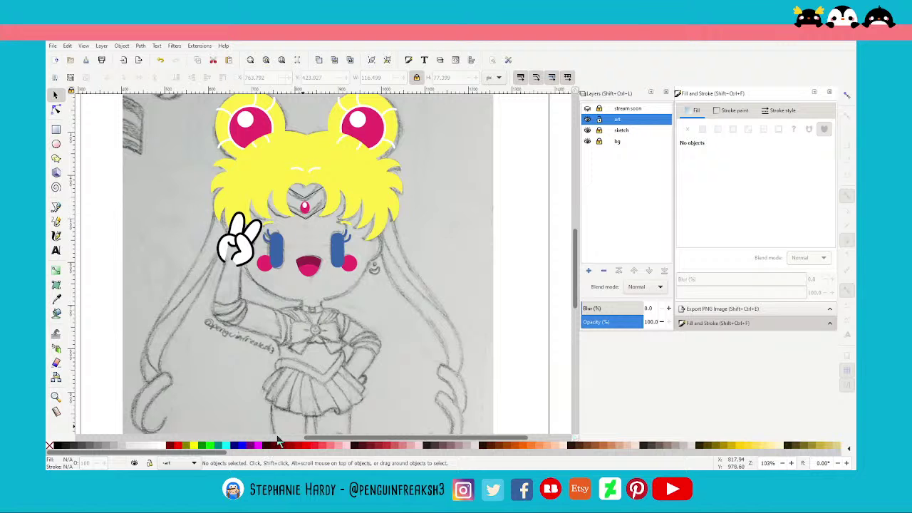
pyautogui.scroll(1, 358, 220)
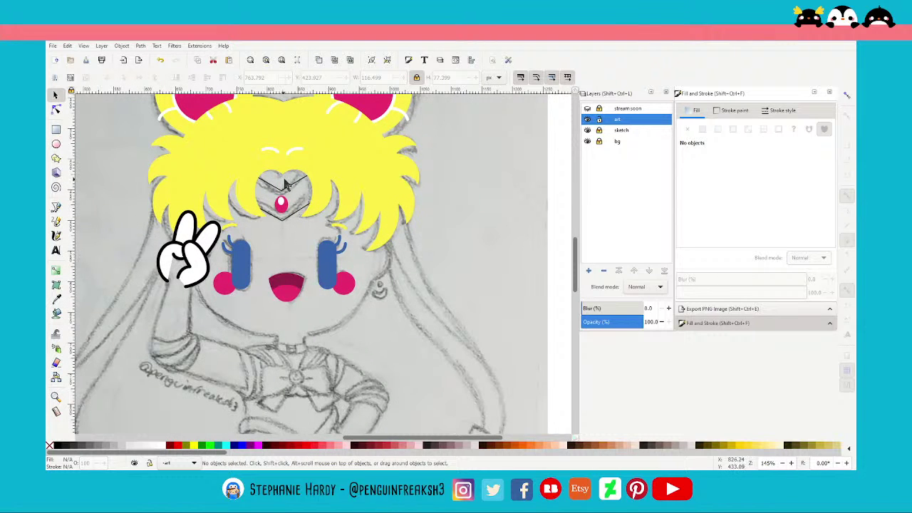
pyautogui.scroll(1, 285, 184)
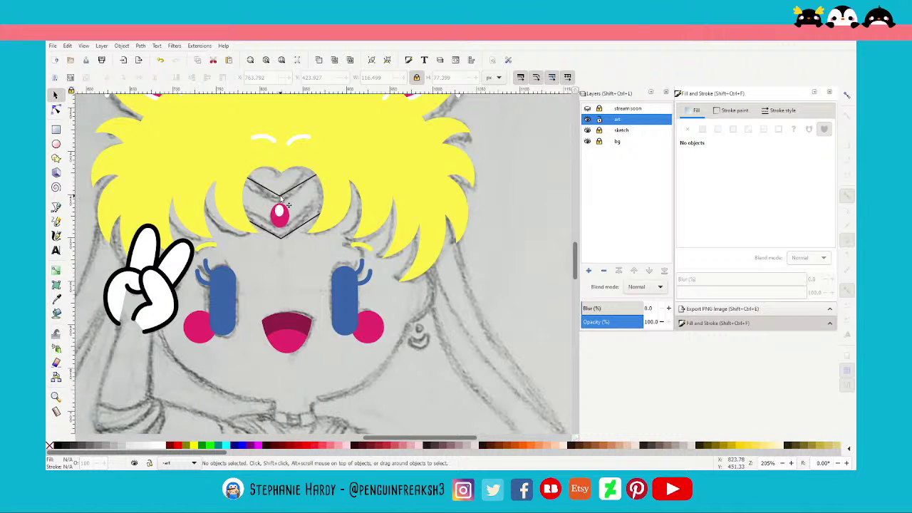
pyautogui.click(271, 138)
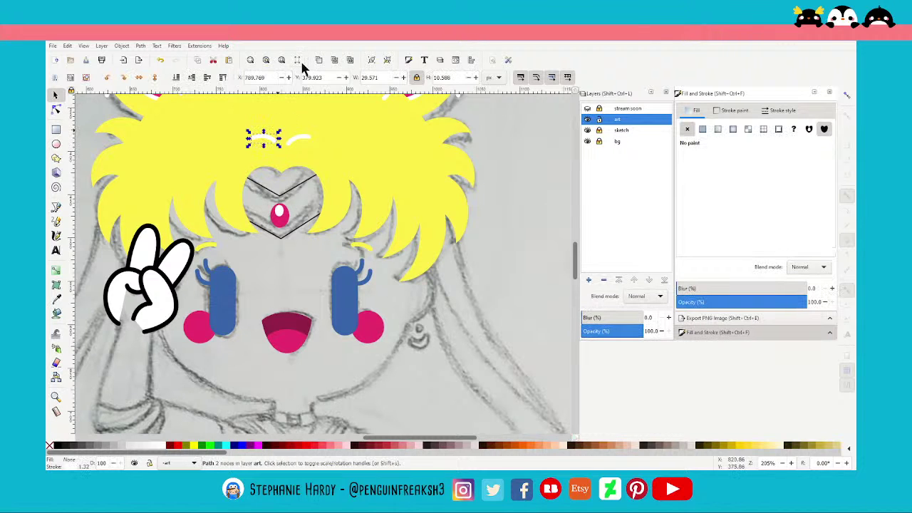
pyautogui.hotkey('ctrl', 'd')
pyautogui.moveTo(270, 140)
pyautogui.mouseDown()
pyautogui.moveTo(266, 193)
pyautogui.moveTo(248, 180)
pyautogui.moveTo(258, 170)
pyautogui.mouseUp()
pyautogui.press('n')
pyautogui.scroll(2, 246, 181)
pyautogui.moveTo(258, 226)
pyautogui.mouseDown()
pyautogui.moveTo(276, 278)
pyautogui.moveTo(234, 239)
pyautogui.mouseUp()
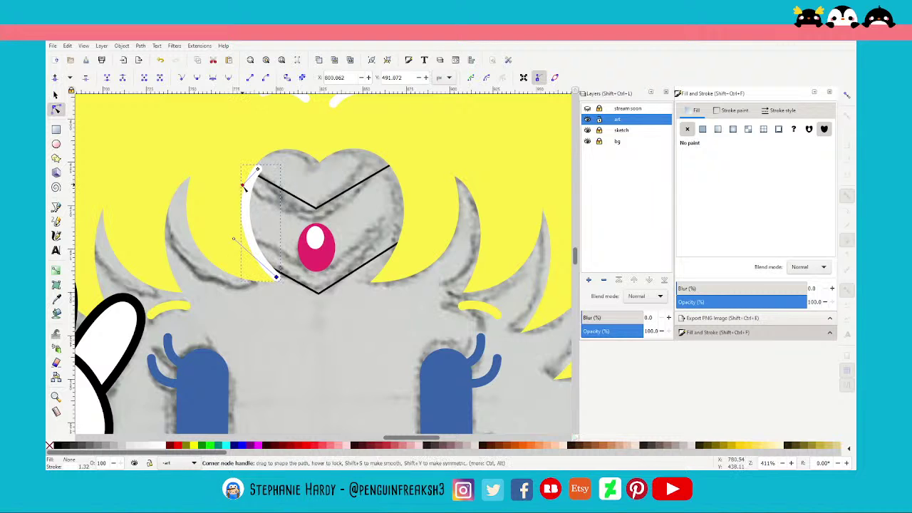
pyautogui.scroll(-1, 274, 227)
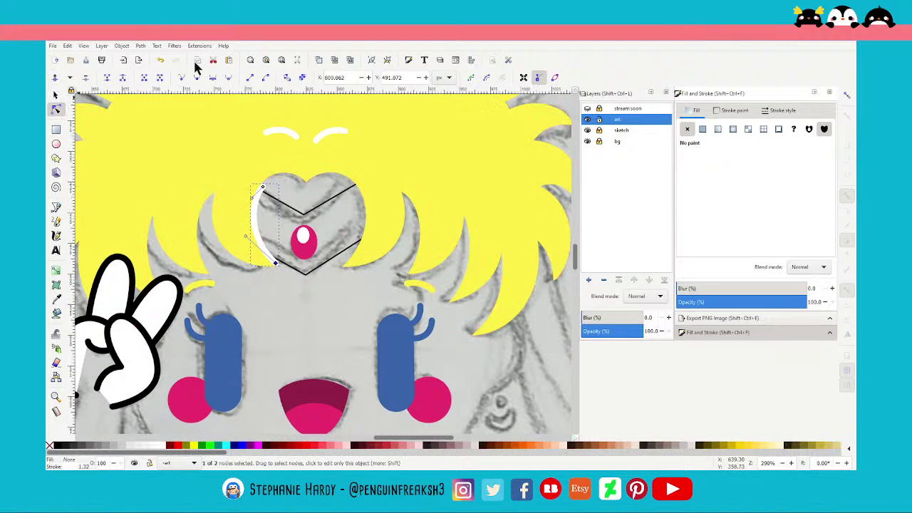
# - Mirror the arc onto the heart's right side and reshape it to follow the heart
pyautogui.click(55, 94)
pyautogui.hotkey('ctrl', 'd')
pyautogui.press('h')
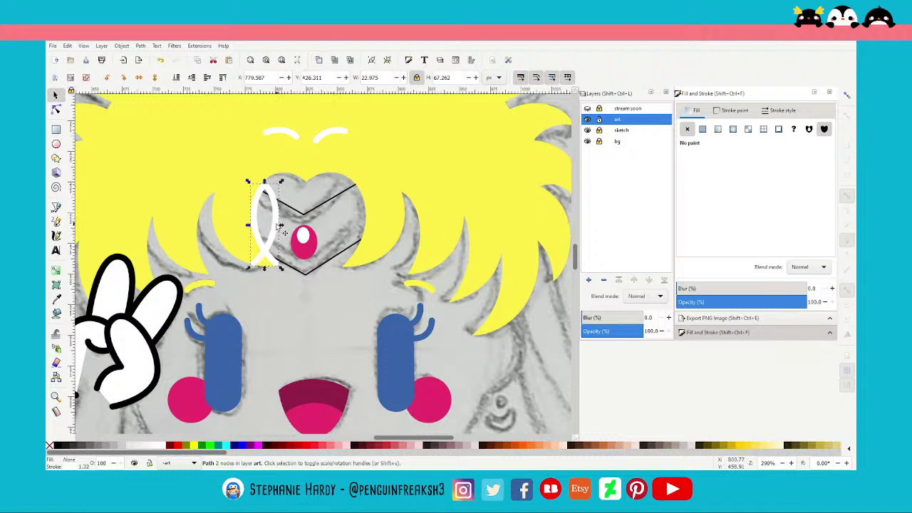
pyautogui.moveTo(281, 227); pyautogui.dragTo(365, 231)
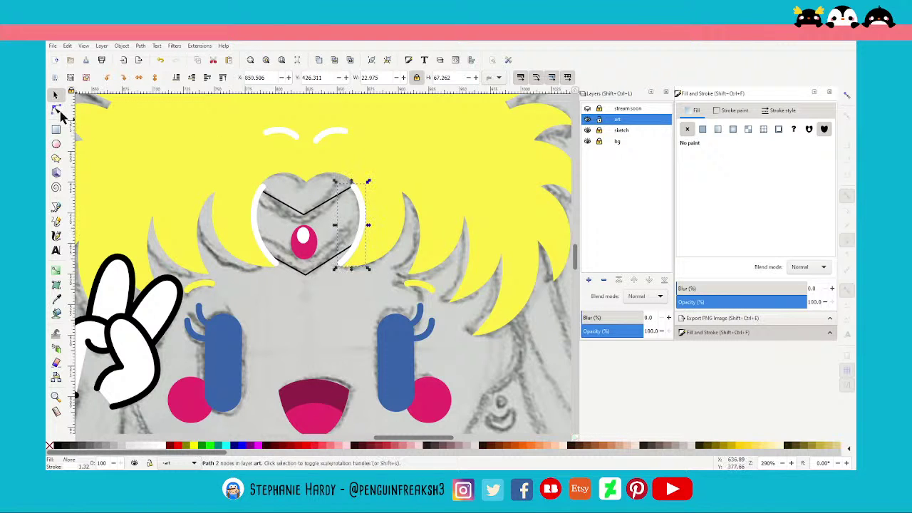
pyautogui.click(55, 109)
pyautogui.scroll(2, 353, 185)
pyautogui.click(347, 190)
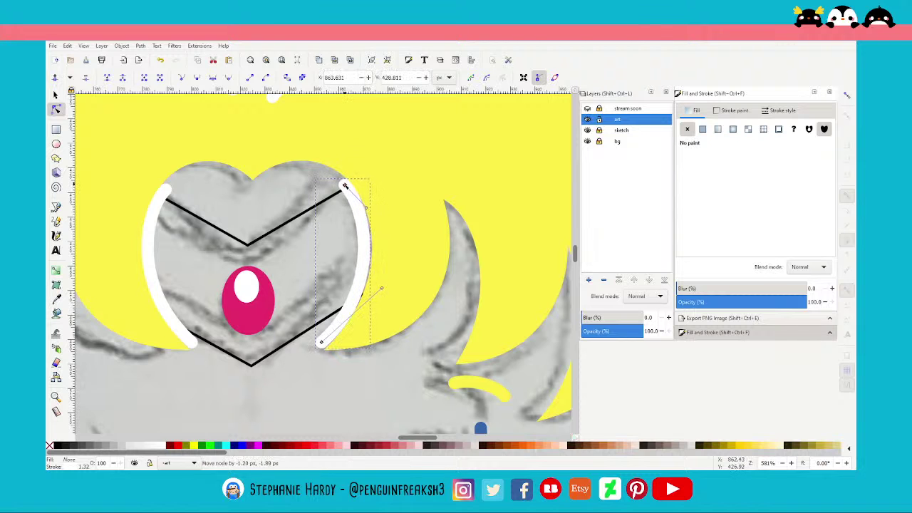
pyautogui.moveTo(368, 208); pyautogui.dragTo(371, 207)
pyautogui.scroll(-1, 378, 249)
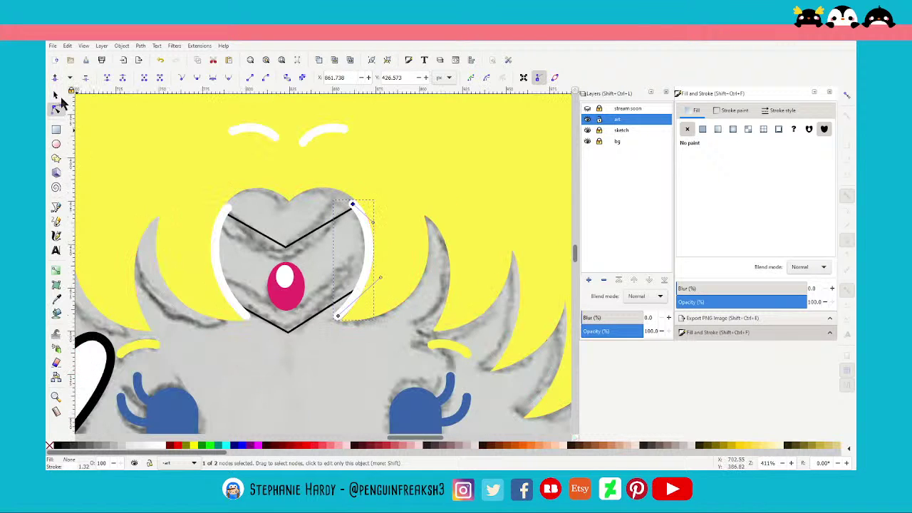
pyautogui.press('s')
pyautogui.scroll(-2, 285, 269)
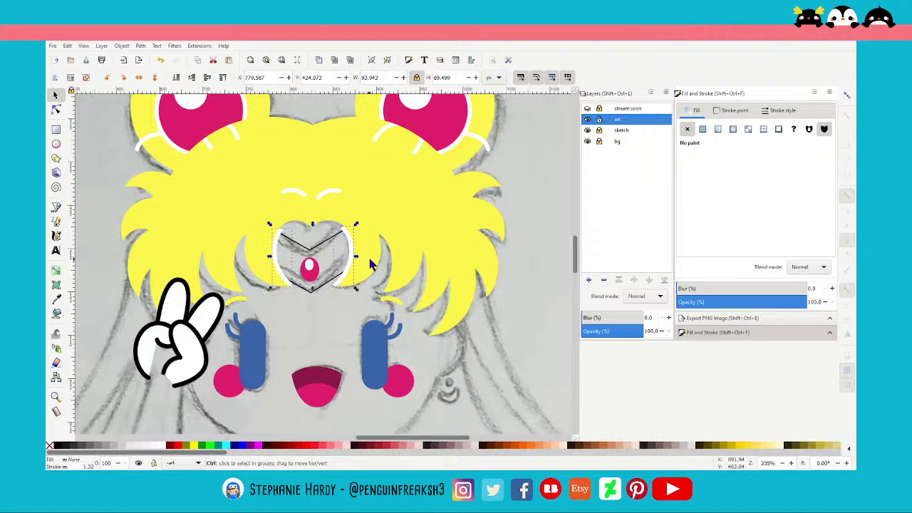
# - Change the two tiara arcs' stroke colour to the light pink swatch
pyautogui.scroll(-2, 370, 250)
pyautogui.click(734, 111)
pyautogui.click(705, 247)
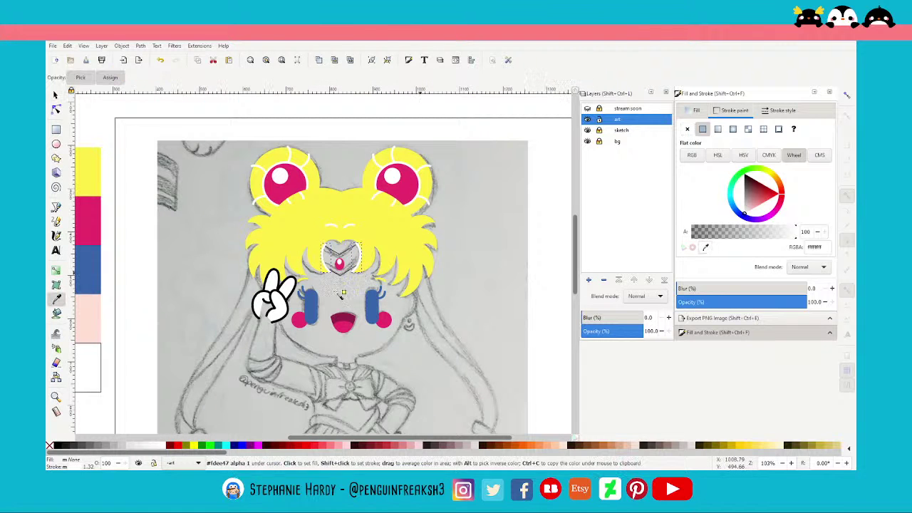
pyautogui.click(86, 312)
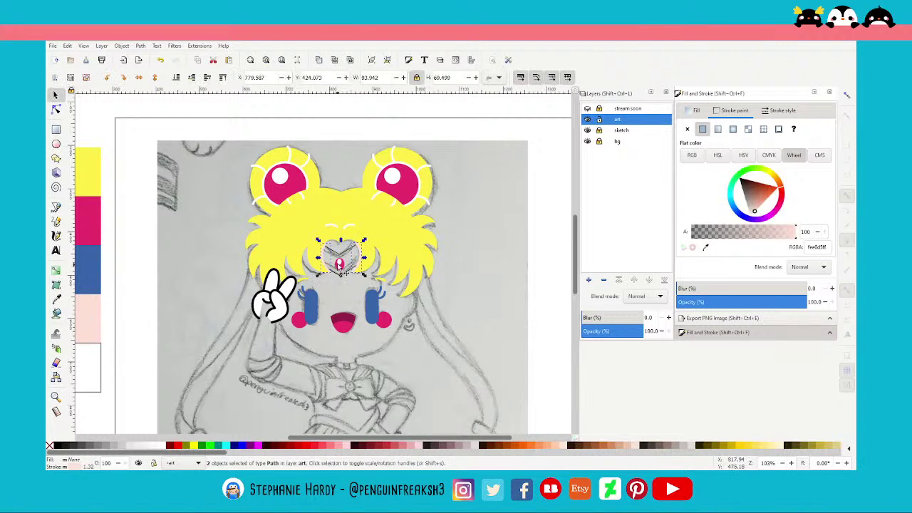
pyautogui.scroll(2, 340, 270)
pyautogui.press('Escape')
# - Add a smaller copy of the tiara heart outline, scaled down about its centre
pyautogui.scroll(1, 350, 306)
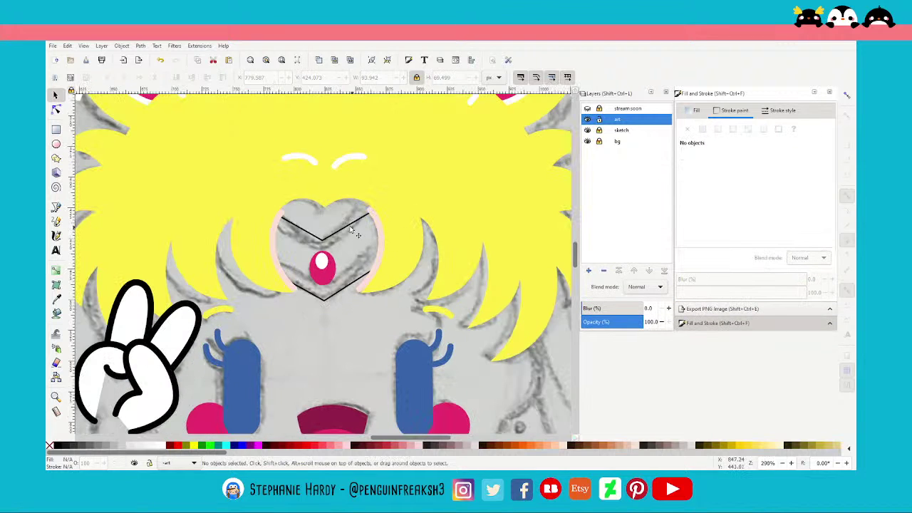
pyautogui.click(345, 228)
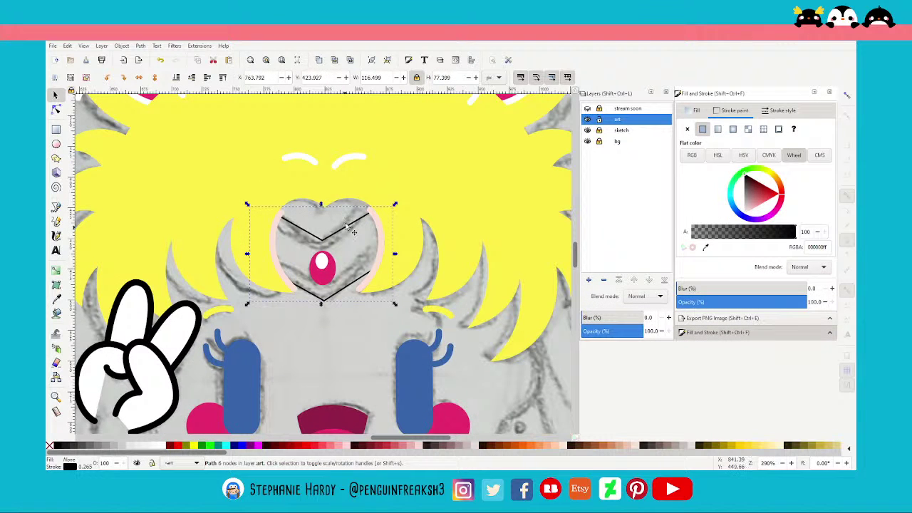
pyautogui.click(319, 61)
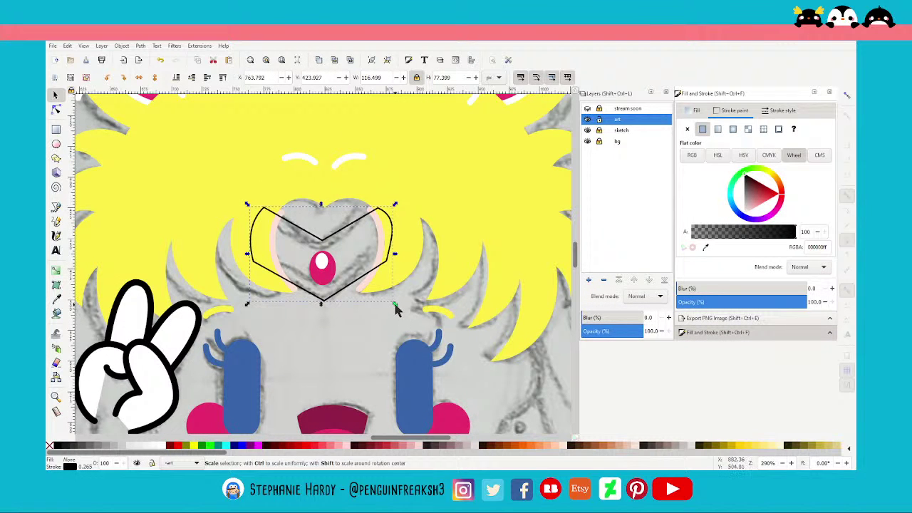
pyautogui.moveTo(395, 309); pyautogui.dragTo(349, 281)
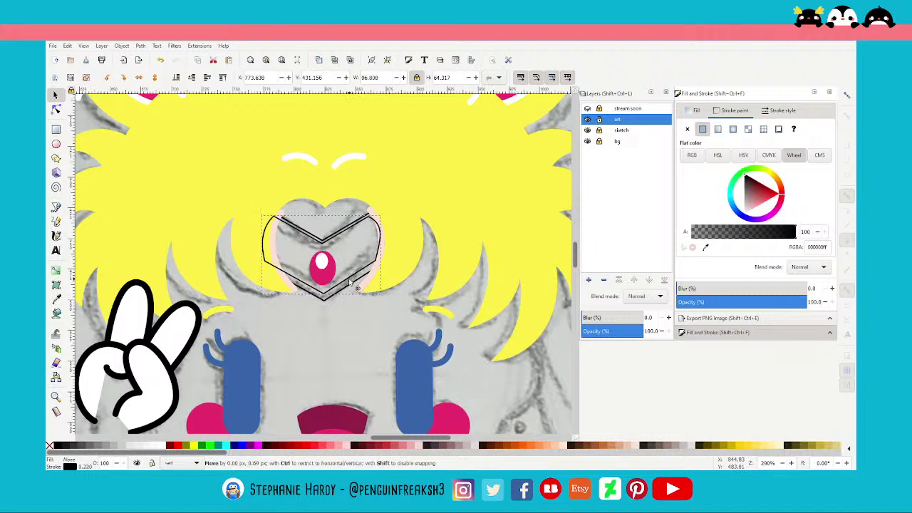
# - Bulge the inner heart outline's right side and lower-right corner outward
pyautogui.press('n')
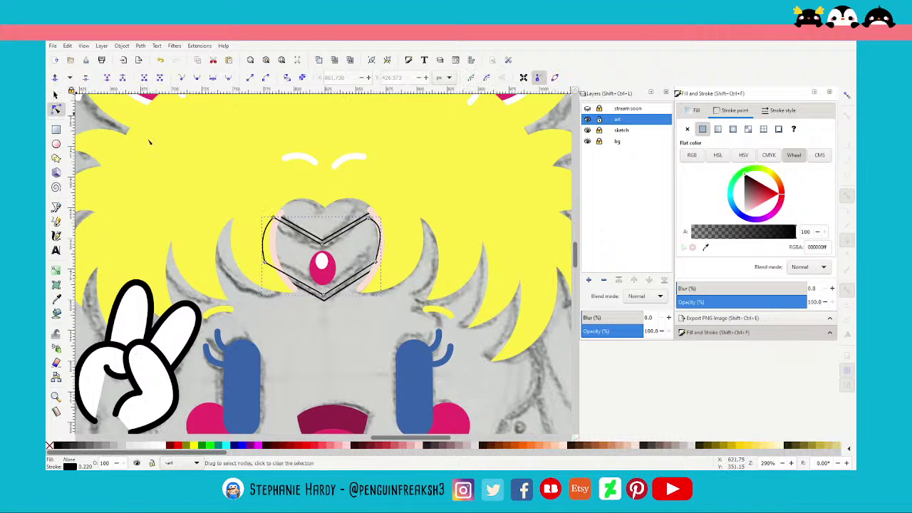
pyautogui.moveTo(372, 222); pyautogui.dragTo(385, 227)
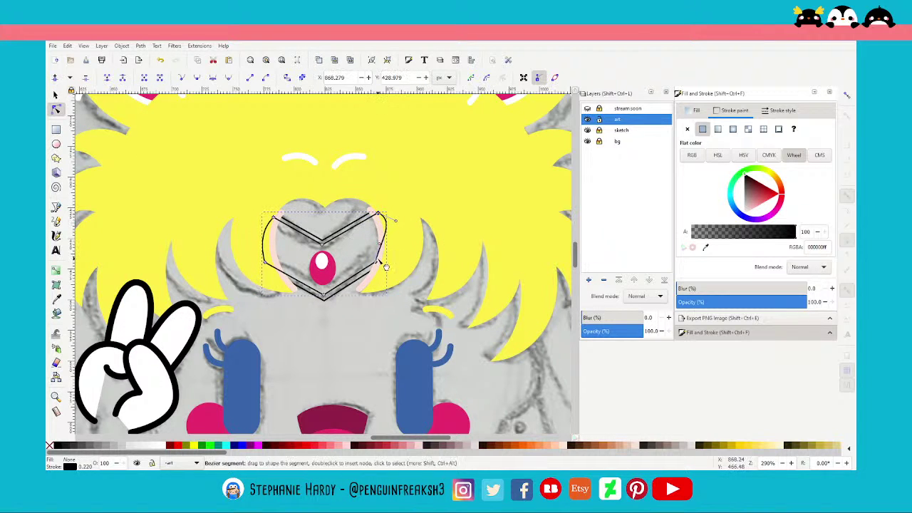
pyautogui.moveTo(385, 267); pyautogui.dragTo(391, 260)
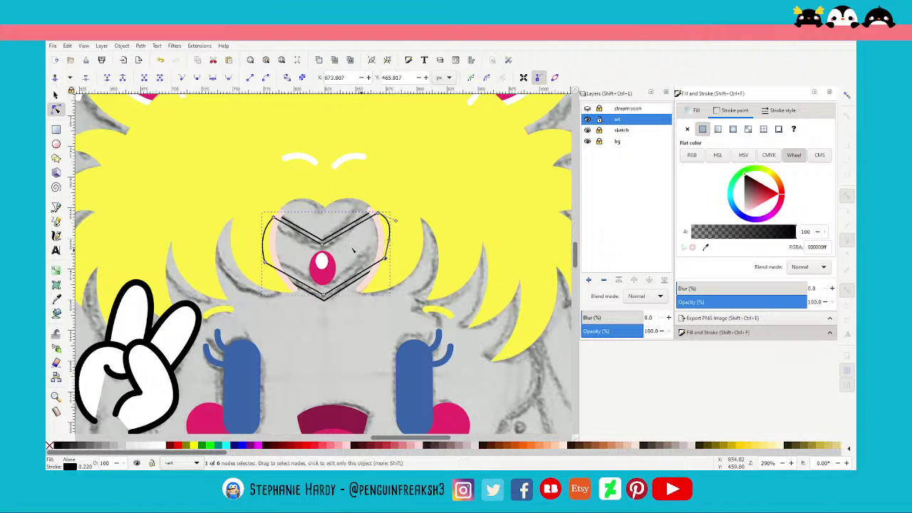
pyautogui.click(55, 94)
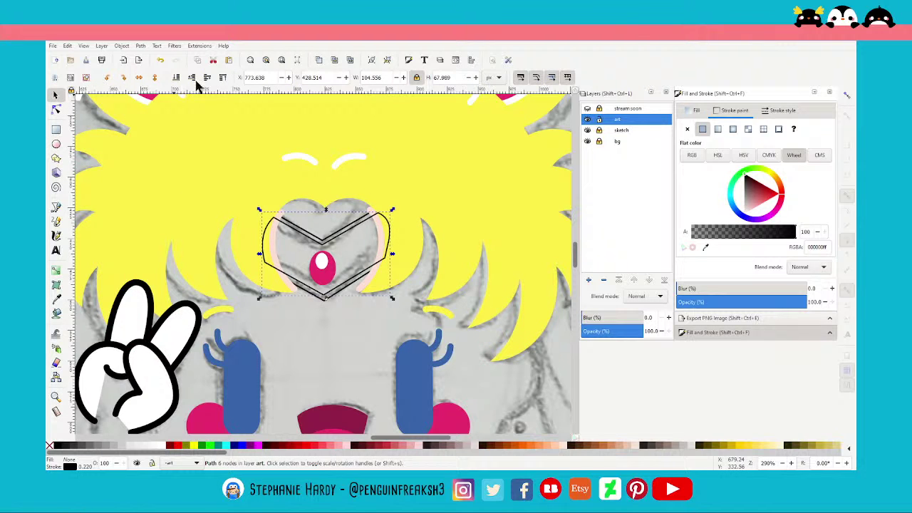
# - Remove the chevron path's fill and give it a 3 px white stroke
pyautogui.click(316, 237)
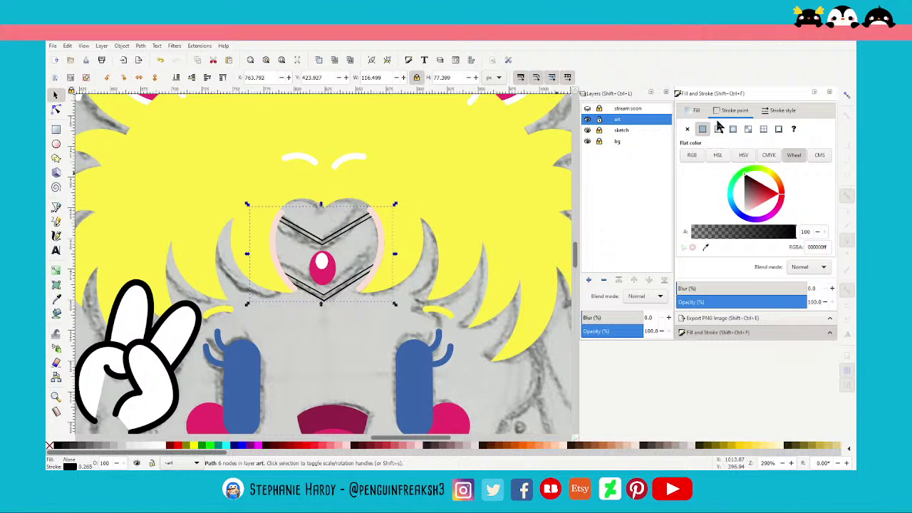
pyautogui.click(696, 110)
pyautogui.click(686, 129)
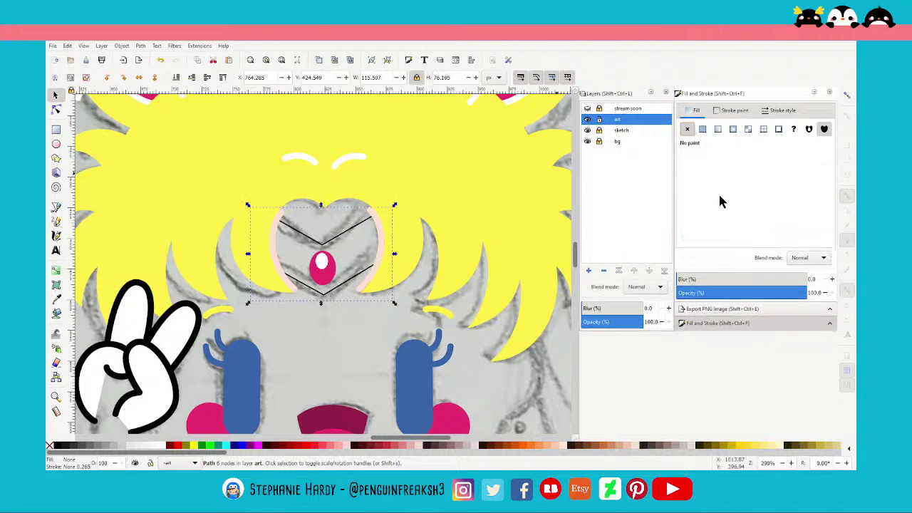
pyautogui.click(702, 129)
pyautogui.click(324, 298)
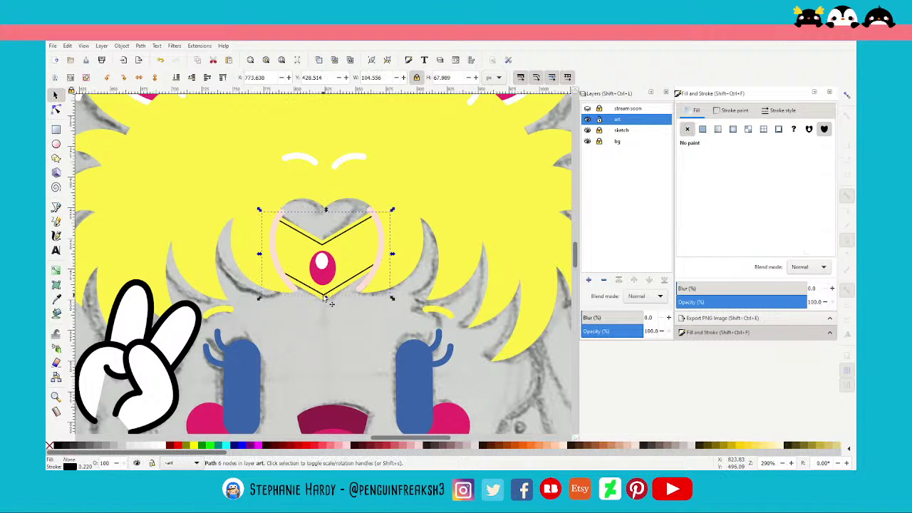
pyautogui.click(778, 111)
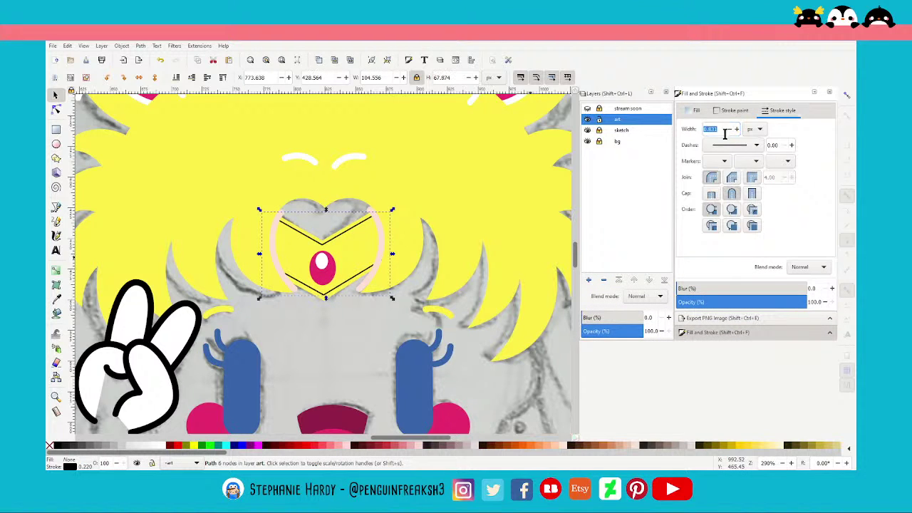
pyautogui.write('3')
pyautogui.press('Return')
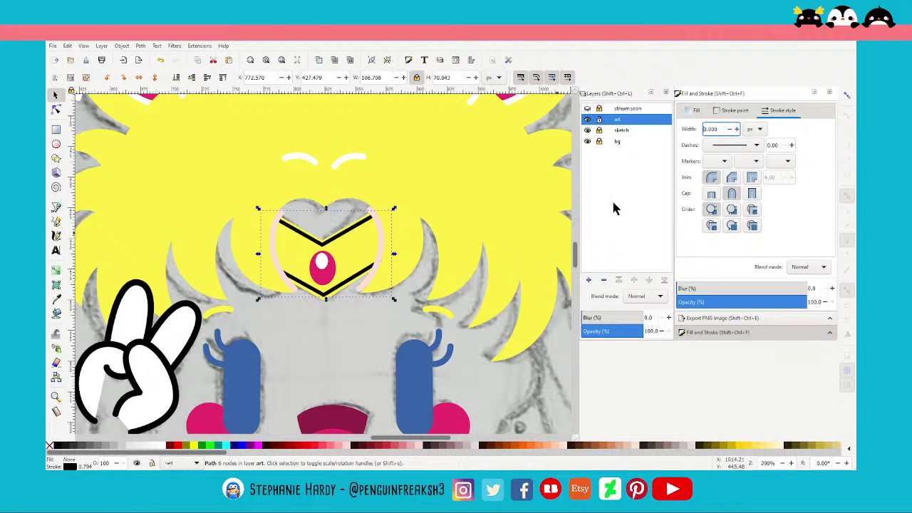
pyautogui.click(734, 110)
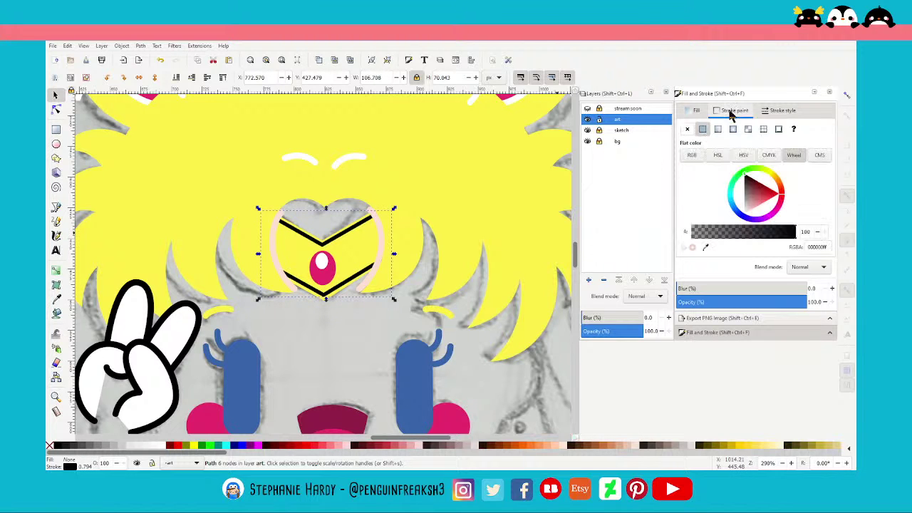
pyautogui.click(705, 247)
pyautogui.click(345, 161)
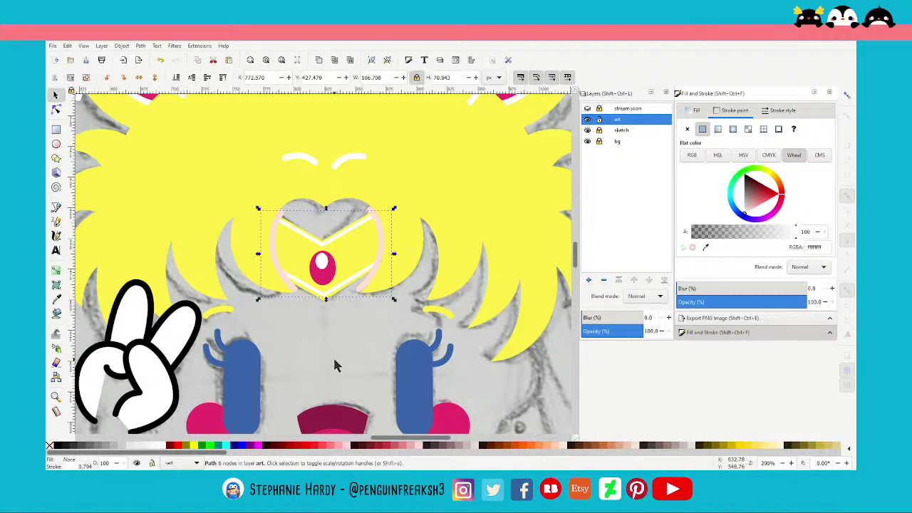
pyautogui.press('Escape')
# - Adjust the yellow tiara shape's V point and right-side curve nodes
pyautogui.keyDown('ctrl'); pyautogui.scroll(-1, 320, 241); pyautogui.keyUp('ctrl')
pyautogui.keyDown('ctrl'); pyautogui.scroll(2, 345, 255); pyautogui.keyUp('ctrl')
pyautogui.keyDown('ctrl'); pyautogui.scroll(1, 289, 236); pyautogui.keyUp('ctrl')
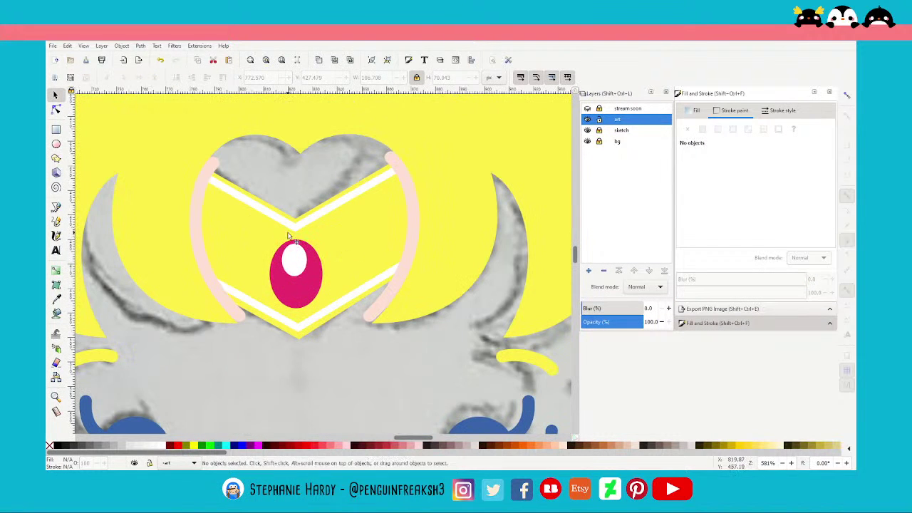
pyautogui.click(55, 110)
pyautogui.click(246, 232)
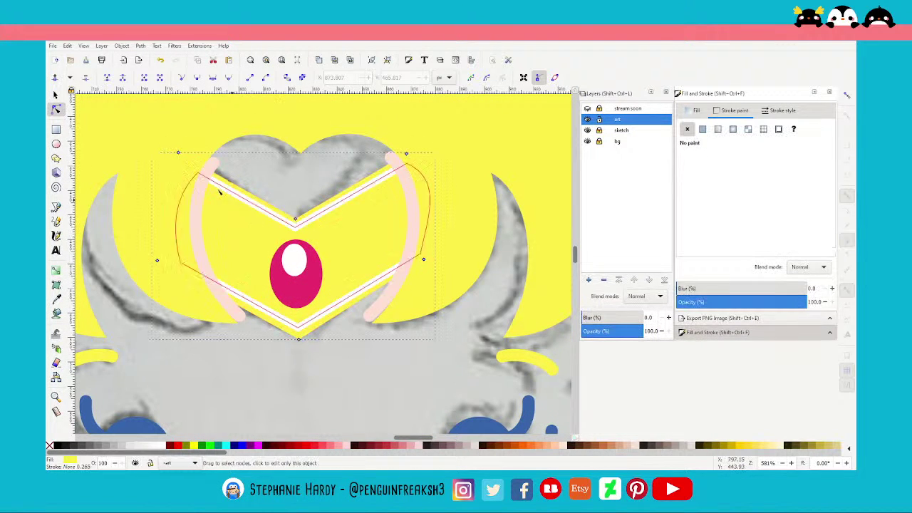
pyautogui.click(179, 152)
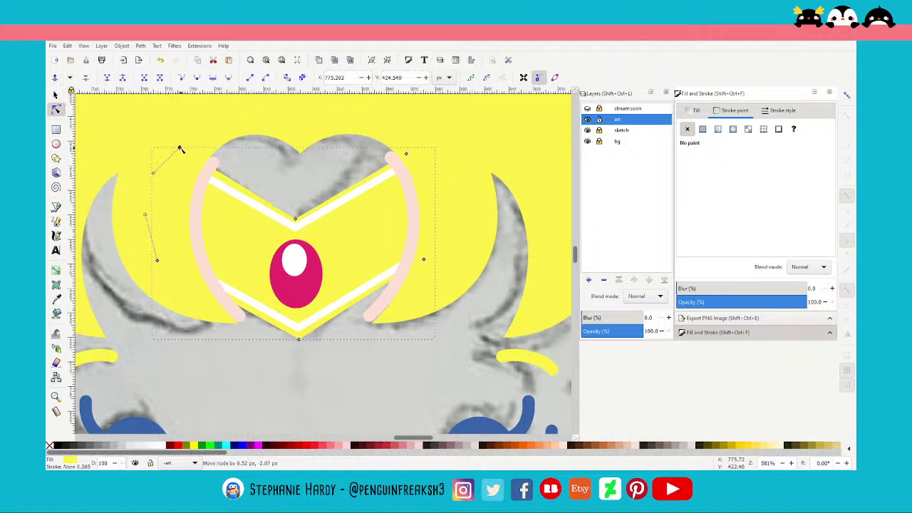
pyautogui.click(408, 153)
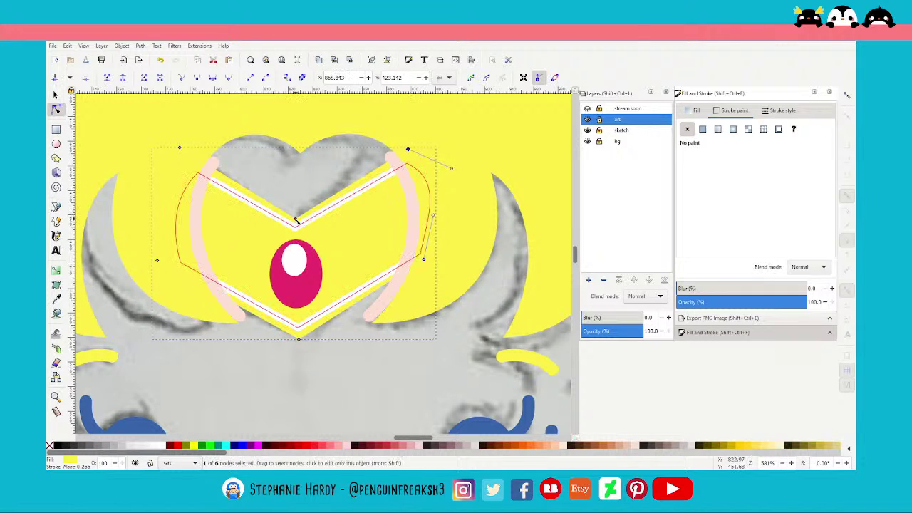
pyautogui.moveTo(295, 218); pyautogui.dragTo(294, 213)
pyautogui.moveTo(299, 341); pyautogui.dragTo(298, 344)
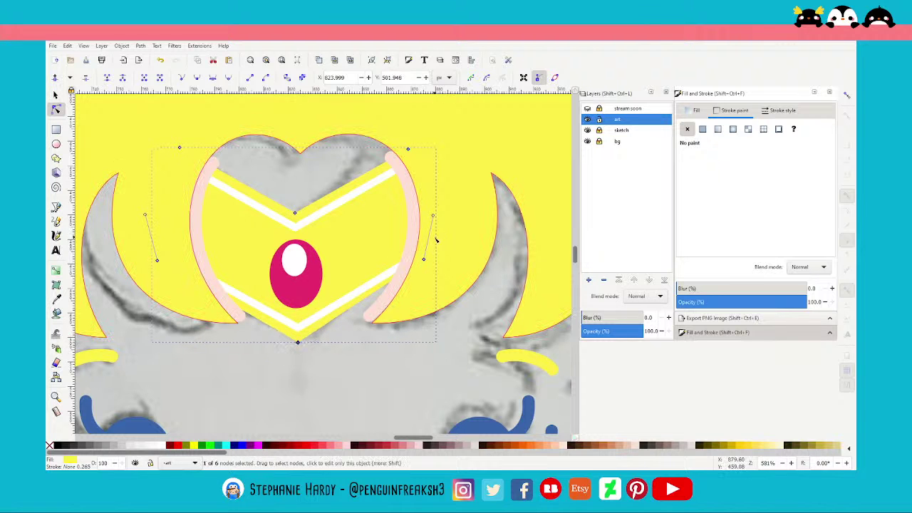
pyautogui.moveTo(433, 215); pyautogui.dragTo(435, 223)
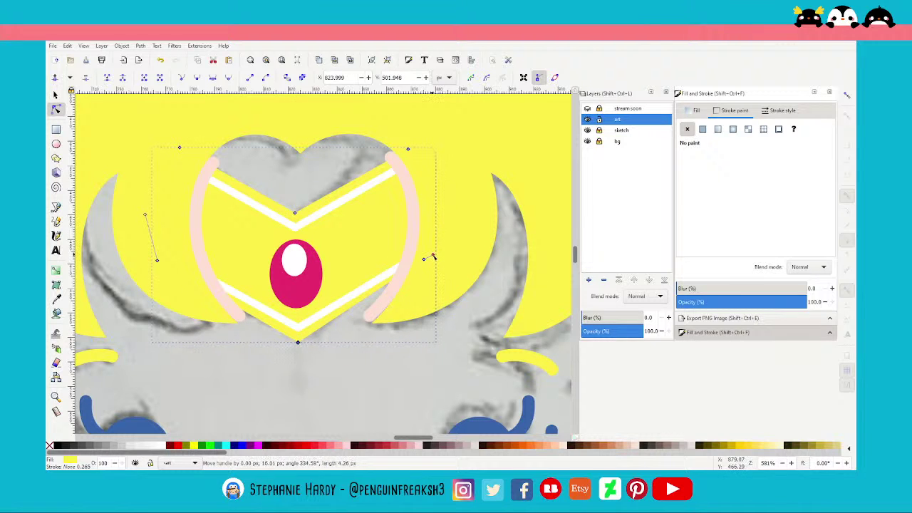
pyautogui.moveTo(425, 265); pyautogui.dragTo(425, 267)
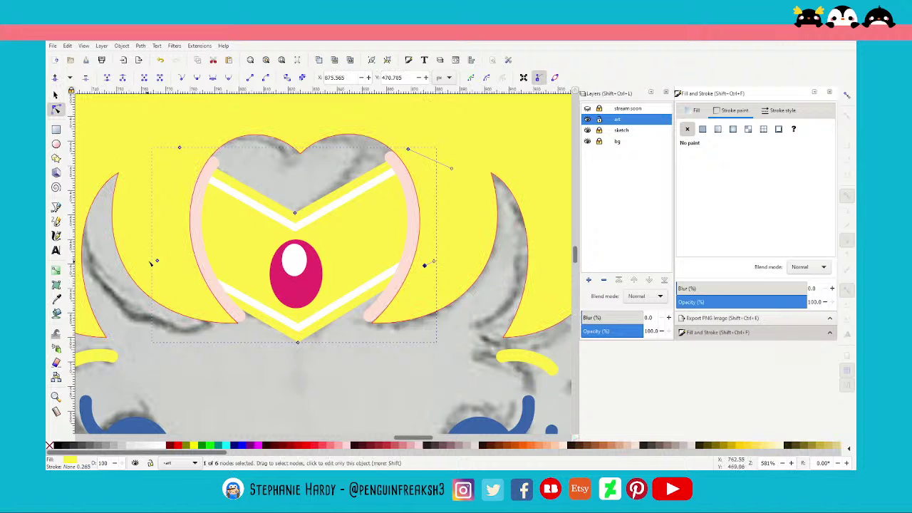
pyautogui.click(158, 262)
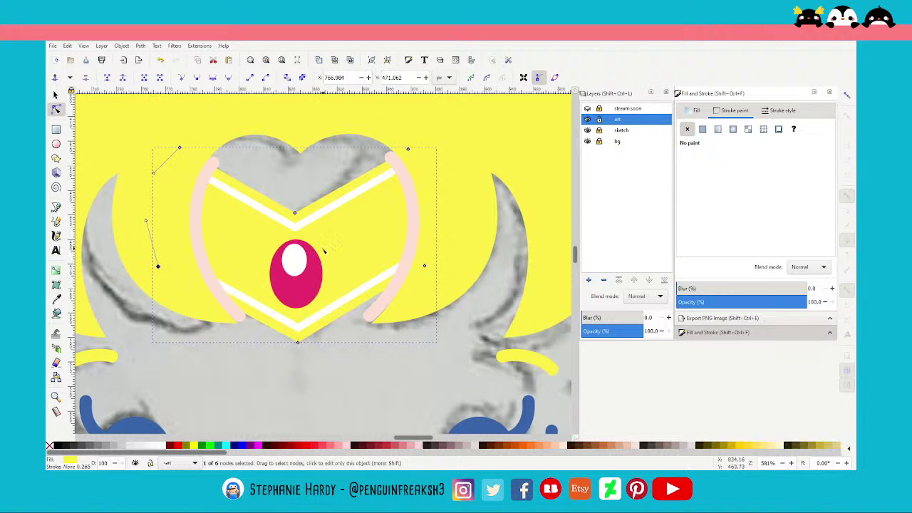
pyautogui.keyDown('ctrl'); pyautogui.scroll(-1, 307, 256); pyautogui.keyUp('ctrl')
pyautogui.keyDown('ctrl'); pyautogui.scroll(2, 248, 287); pyautogui.keyUp('ctrl')
# - Bend the lower end of the left pale pink band inward toward the heart
pyautogui.click(248, 287)
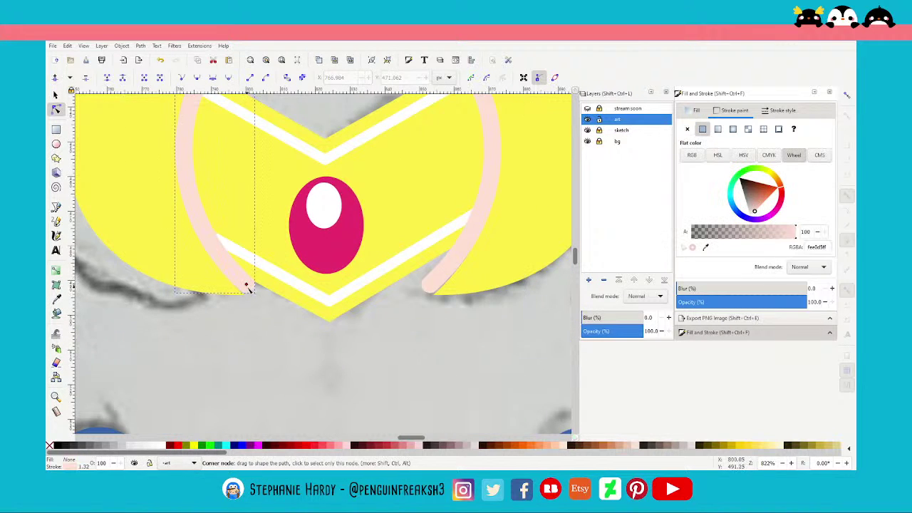
pyautogui.moveTo(248, 287); pyautogui.dragTo(169, 216)
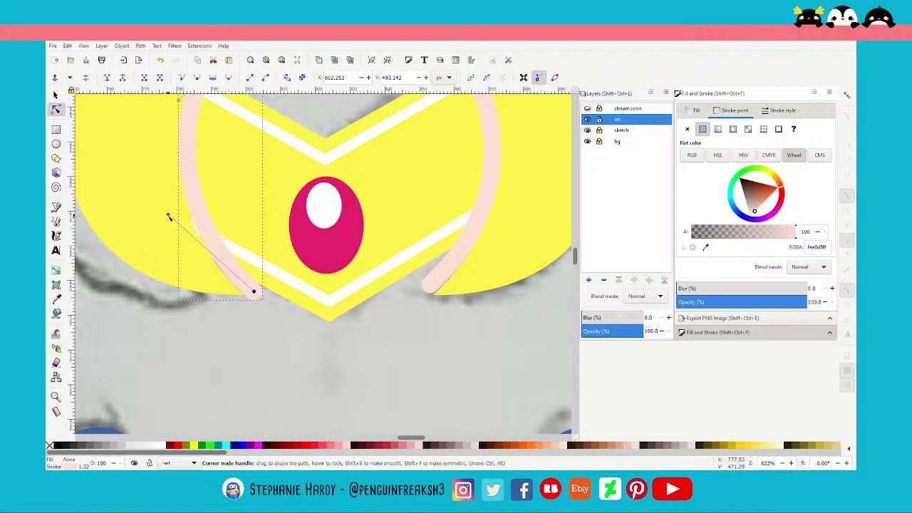
pyautogui.keyDown('ctrl'); pyautogui.scroll(-3, 293, 321); pyautogui.keyUp('ctrl')
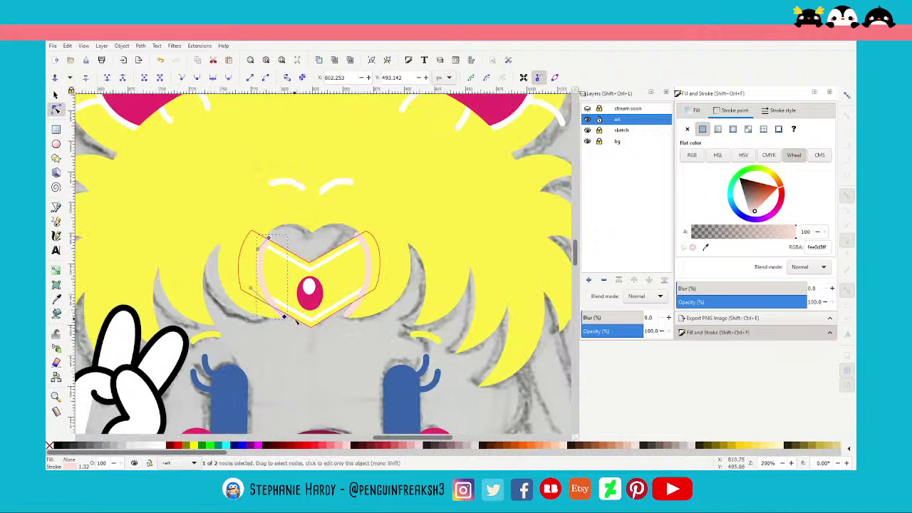
pyautogui.click(56, 95)
pyautogui.keyDown('ctrl'); pyautogui.scroll(-3, 271, 232); pyautogui.keyUp('ctrl')
# - Clear the selection and save the drawing
pyautogui.press('Escape')
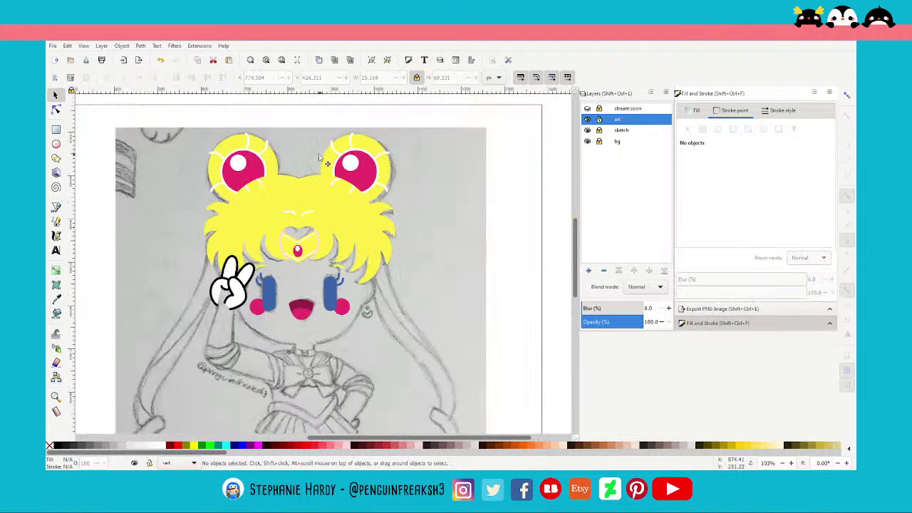
pyautogui.hotkey('ctrl', 's')
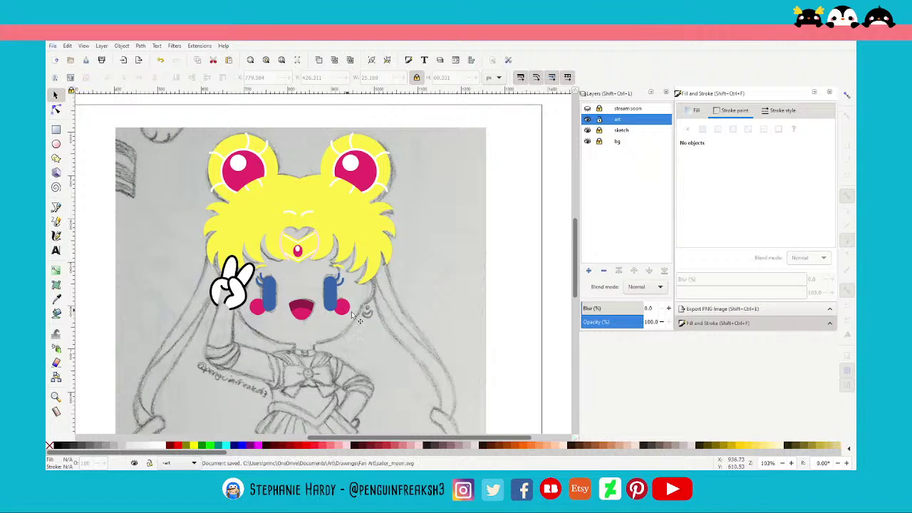
pyautogui.scroll(-1, 399, 263)
pyautogui.scroll(-1, 387, 269)
pyautogui.keyDown('ctrl'); pyautogui.scroll(1, 320, 278); pyautogui.keyUp('ctrl')
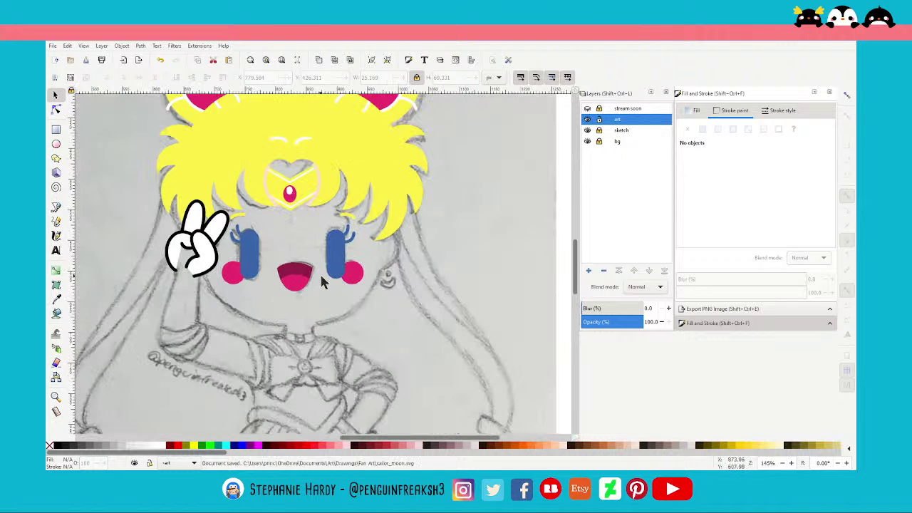
# - Draw a large circle over the face, fill it with the pale pink swatch, and lower it behind the features
pyautogui.click(55, 144)
pyautogui.moveTo(217, 133); pyautogui.dragTo(417, 344)
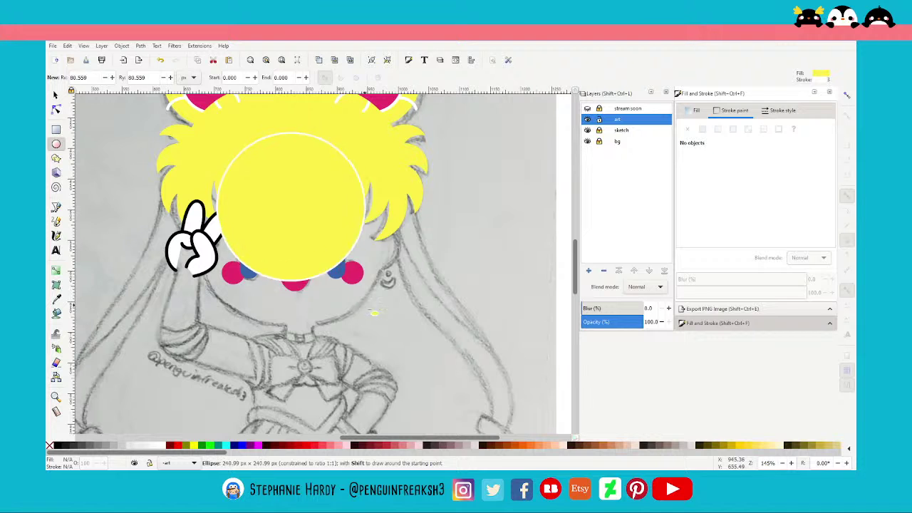
pyautogui.click(689, 110)
pyautogui.click(706, 247)
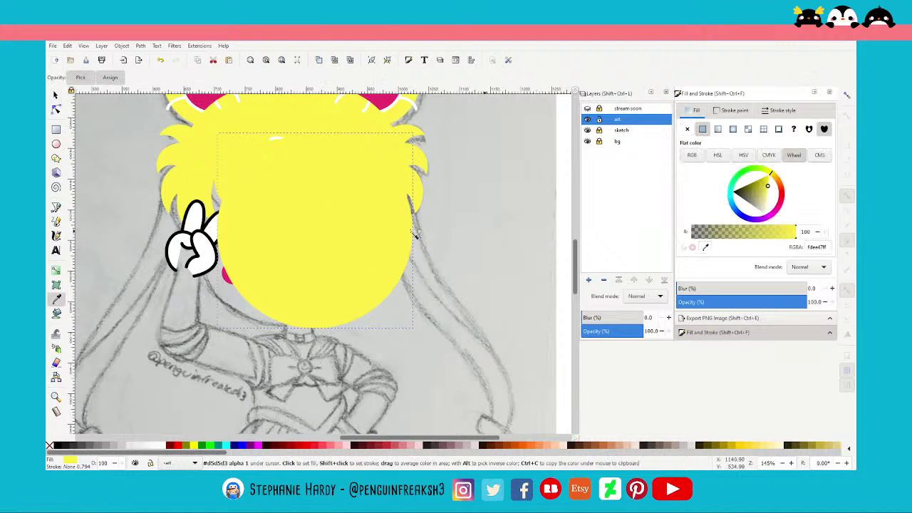
pyautogui.press('5')
pyautogui.click(98, 241)
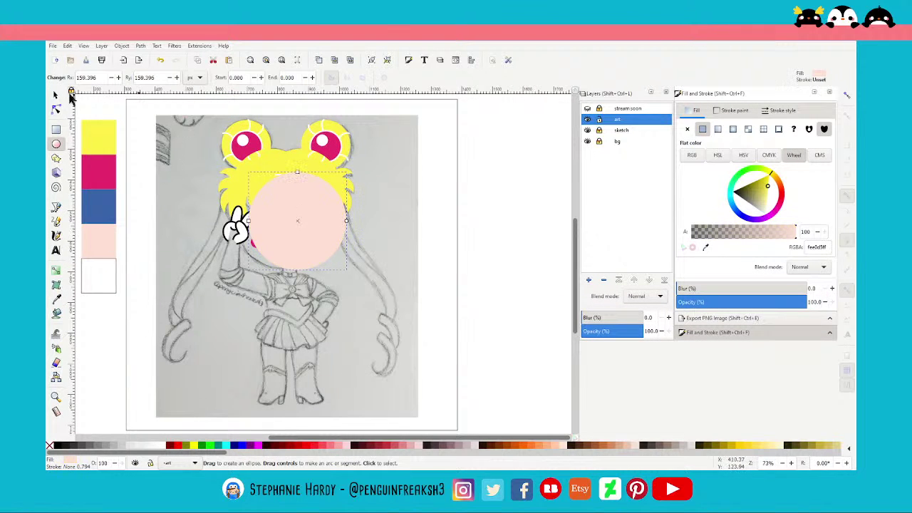
pyautogui.click(56, 95)
pyautogui.click(176, 77)
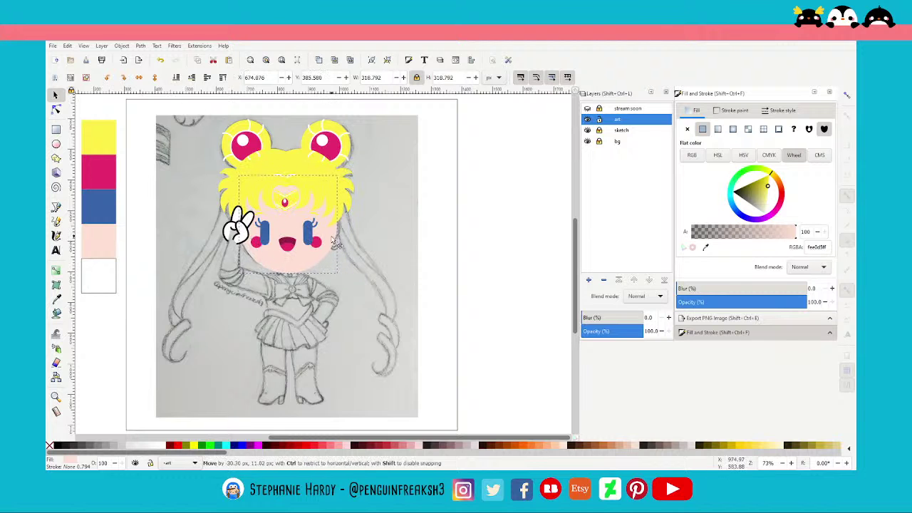
# - Enlarge the face circle and shift it slightly lower beneath the hair
pyautogui.moveTo(332, 270); pyautogui.dragTo(314, 260)
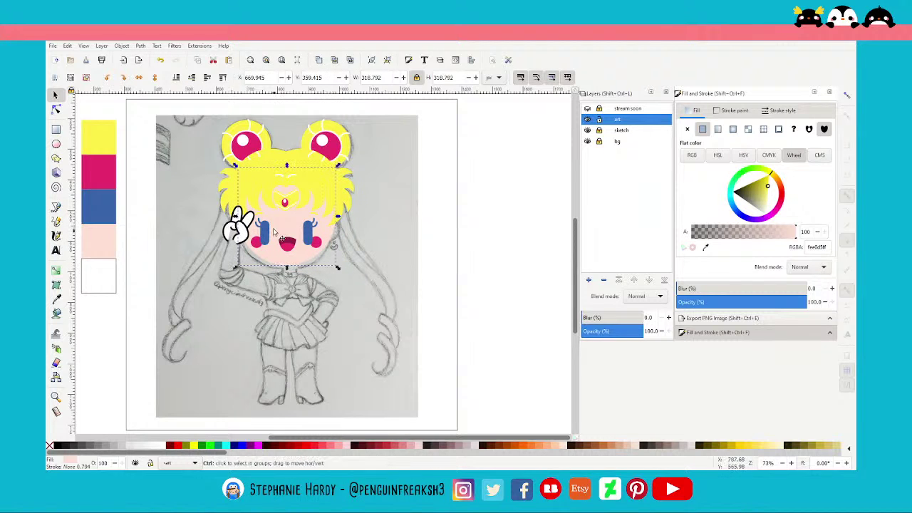
pyautogui.press('`')
pyautogui.moveTo(400, 311); pyautogui.dragTo(416, 318)
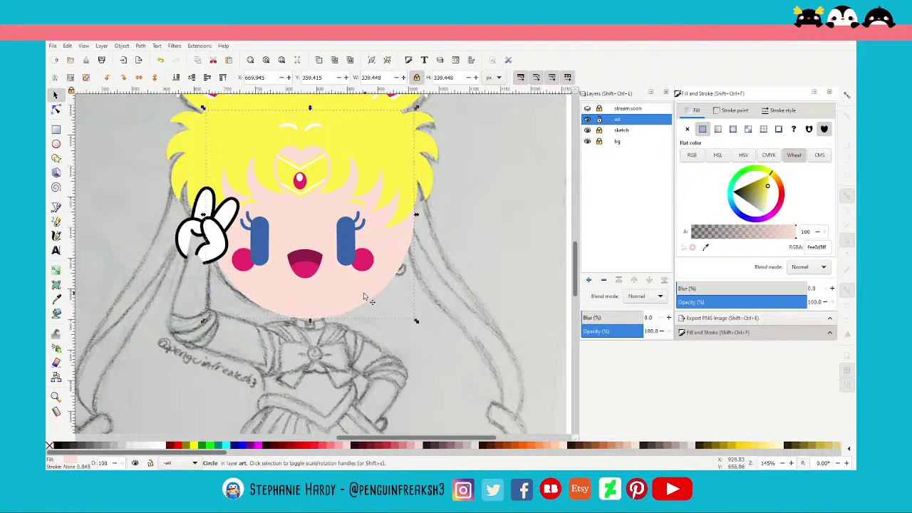
pyautogui.moveTo(367, 298); pyautogui.dragTo(356, 294)
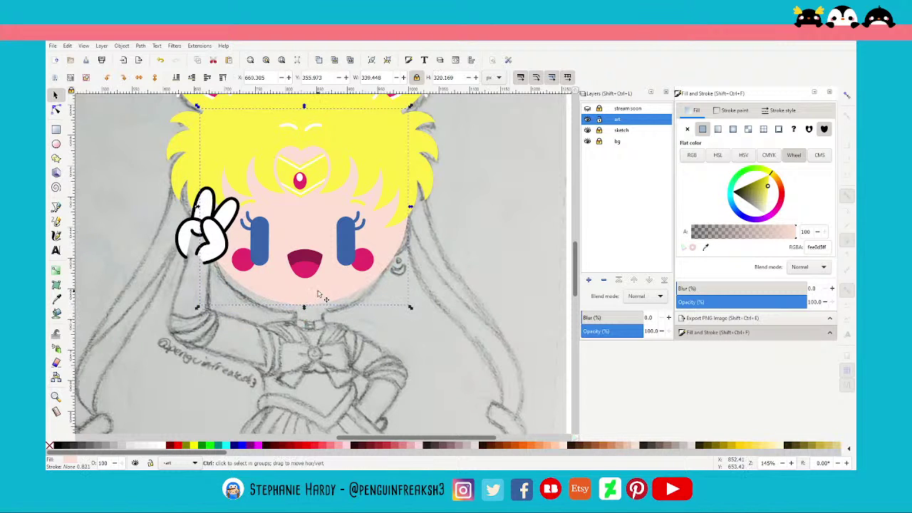
pyautogui.moveTo(320, 292); pyautogui.dragTo(320, 297)
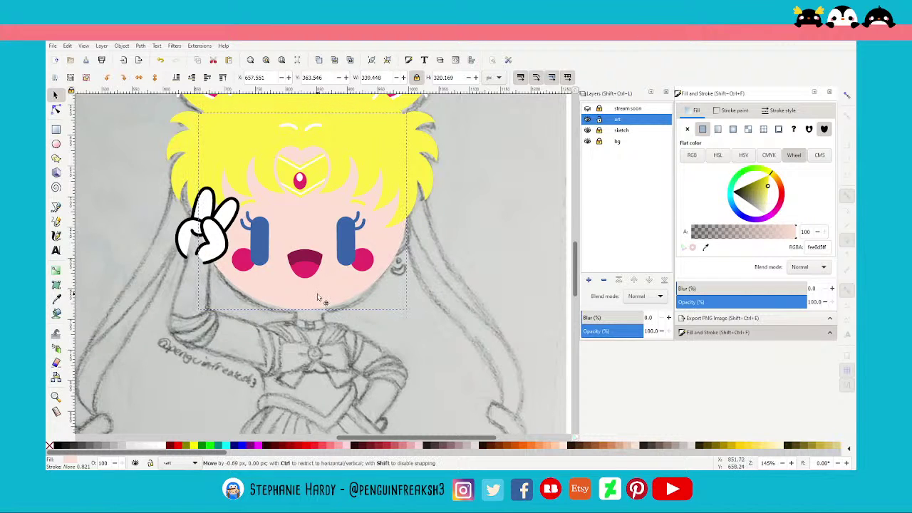
pyautogui.moveTo(338, 339); pyautogui.dragTo(289, 248)
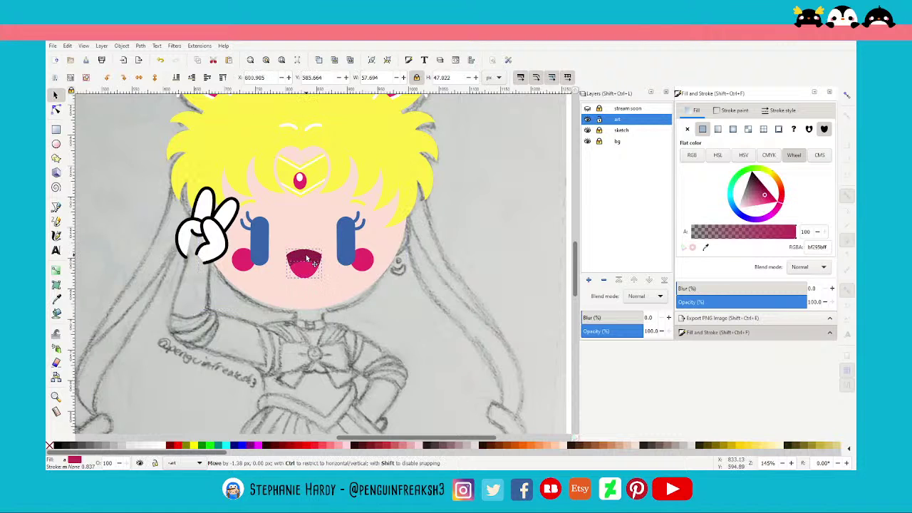
pyautogui.press('Escape')
pyautogui.keyDown('ctrl'); pyautogui.scroll(-2, 350, 250); pyautogui.keyUp('ctrl')
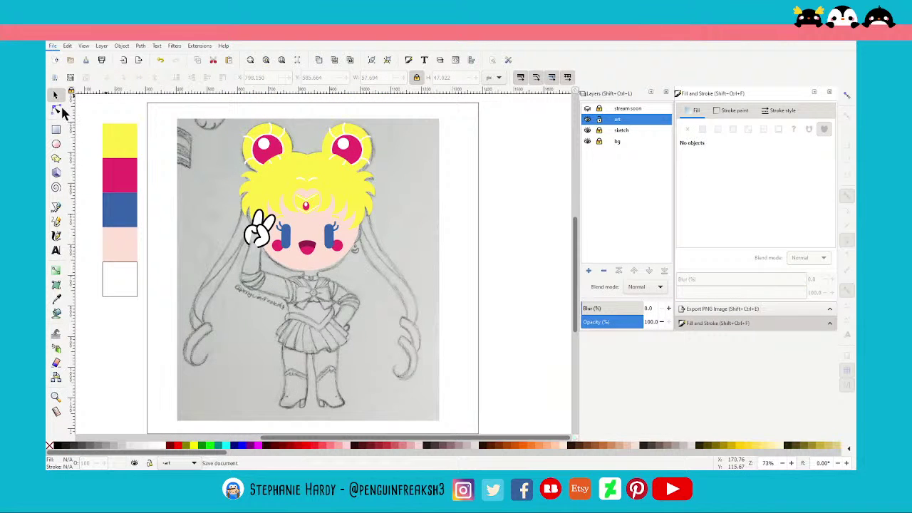
# - Nudge the small cheek circle aside, then move a pink circle onto the right ear
pyautogui.keyDown('ctrl'); pyautogui.scroll(1, 329, 241); pyautogui.keyUp('ctrl')
pyautogui.keyDown('ctrl'); pyautogui.scroll(1, 329, 243); pyautogui.keyUp('ctrl')
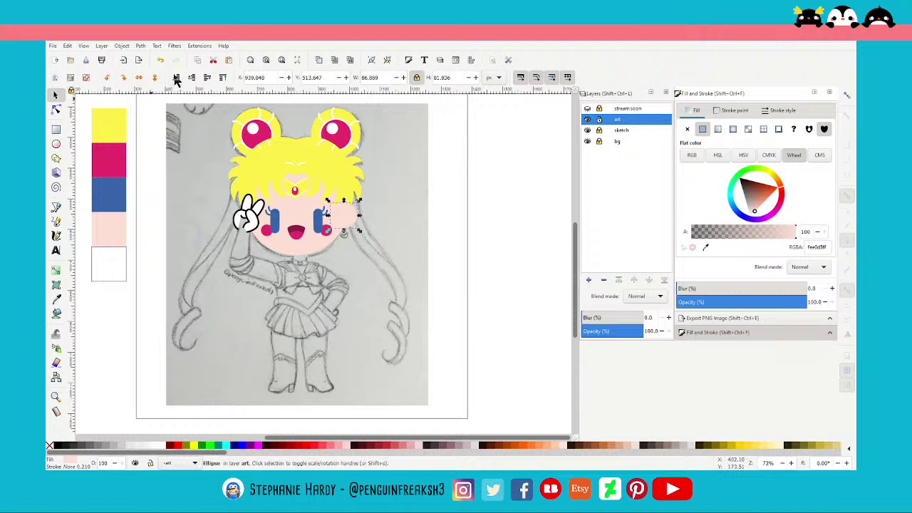
pyautogui.keyDown('ctrl'); pyautogui.scroll(2, 362, 211); pyautogui.keyUp('ctrl')
pyautogui.moveTo(350, 223); pyautogui.dragTo(342, 225)
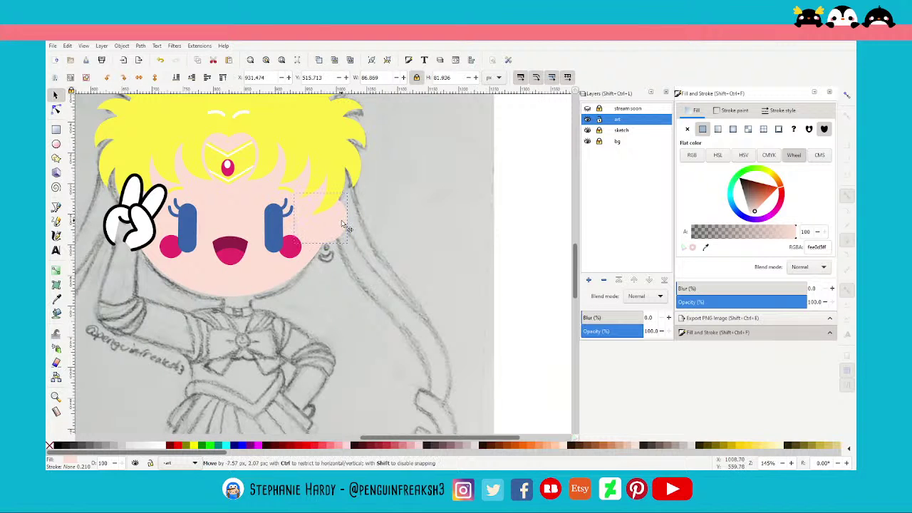
pyautogui.click(350, 244)
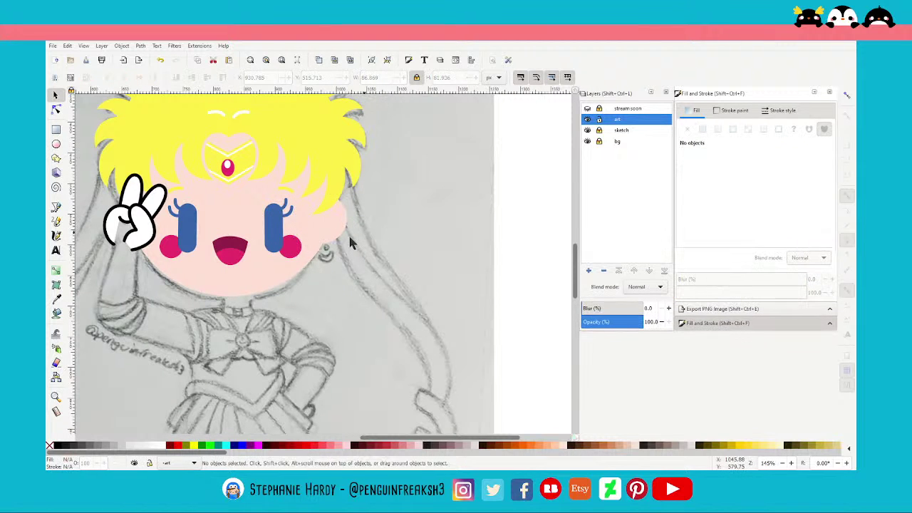
pyautogui.click(298, 254)
pyautogui.moveTo(297, 256)
pyautogui.mouseDown()
pyautogui.moveTo(351, 293)
pyautogui.moveTo(349, 282)
pyautogui.moveTo(332, 283)
pyautogui.moveTo(302, 202)
pyautogui.mouseUp()
pyautogui.keyDown('ctrl'); pyautogui.scroll(2, 344, 296); pyautogui.keyUp('ctrl')
pyautogui.keyDown('ctrl'); pyautogui.scroll(-2, 370, 245); pyautogui.keyUp('ctrl')
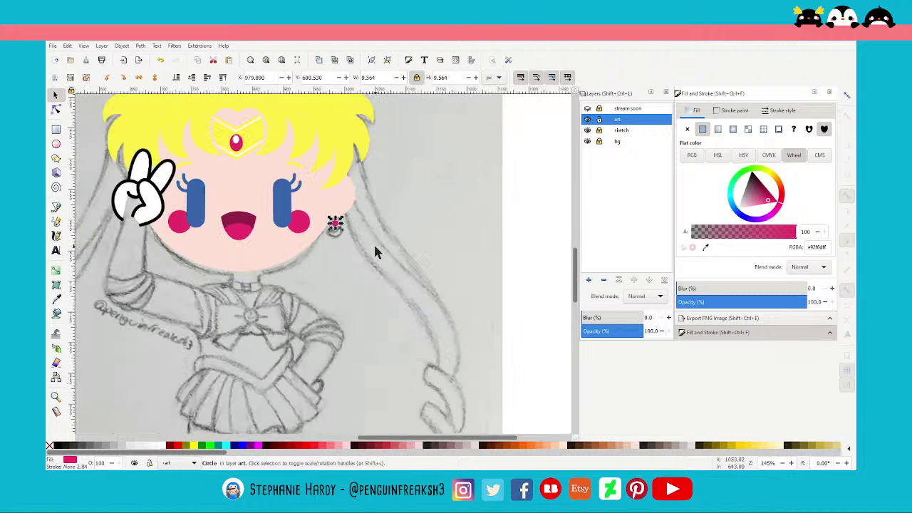
# - Fill the ear circle with the hair's yellow
pyautogui.click(734, 110)
pyautogui.click(696, 110)
pyautogui.click(706, 248)
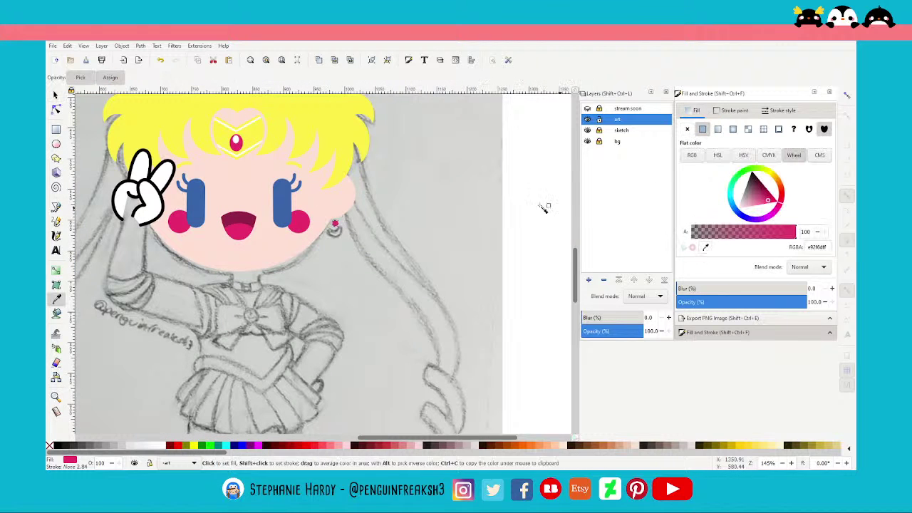
pyautogui.click(349, 144)
pyautogui.keyDown('ctrl'); pyautogui.scroll(2, 351, 234); pyautogui.keyUp('ctrl')
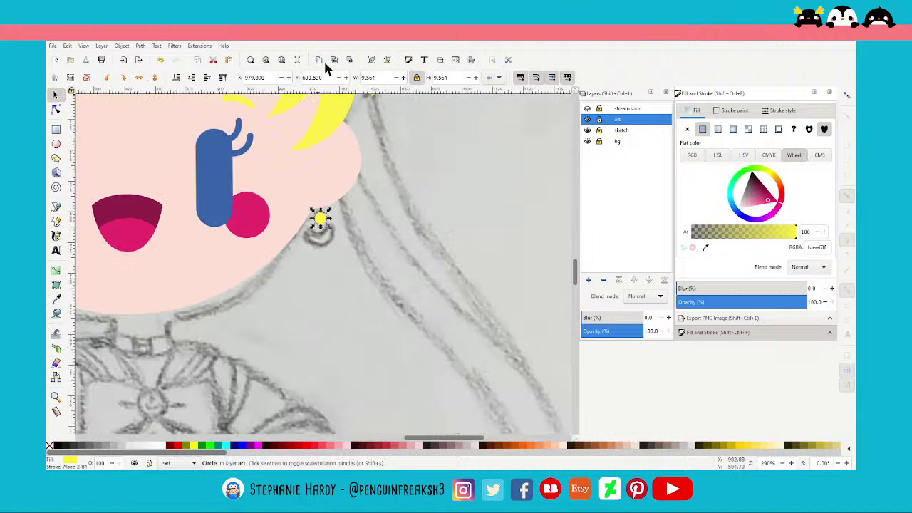
# - Duplicate the yellow circle into two larger copies, turning the top copy pink and offsetting it upward
pyautogui.hotkey('ctrl', 'd')
pyautogui.moveTo(320, 217)
pyautogui.mouseDown()
pyautogui.moveTo(332, 259)
pyautogui.moveTo(372, 305)
pyautogui.moveTo(347, 274)
pyautogui.mouseUp()
pyautogui.hotkey('ctrl', 'd')
pyautogui.click(342, 448)
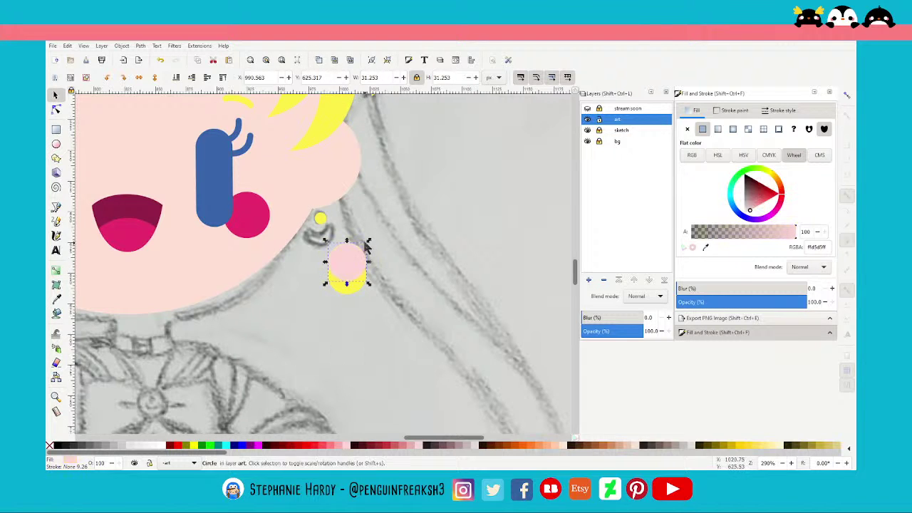
pyautogui.scroll(3, 348, 255)
pyautogui.moveTo(372, 248); pyautogui.dragTo(372, 241)
pyautogui.keyDown('shift'); pyautogui.click(368, 279); pyautogui.keyUp('shift')
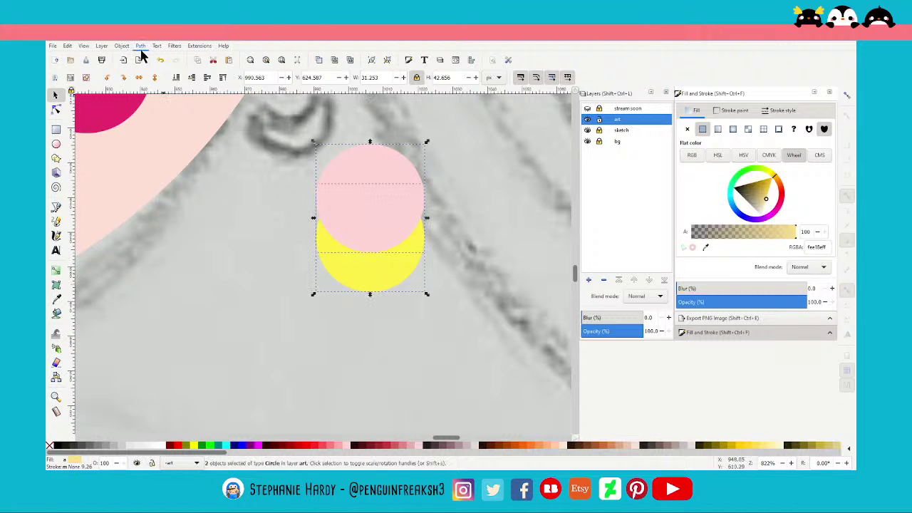
# - Convert the yellow circle to a path and subtract the pink circle to leave a crescent
pyautogui.hotkey('ctrl', '-')
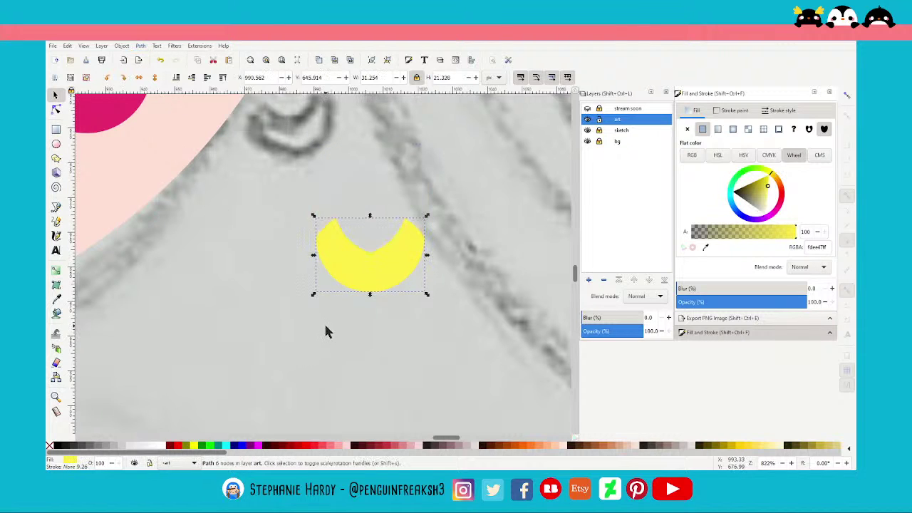
pyautogui.hotkey('ctrl', 'z')
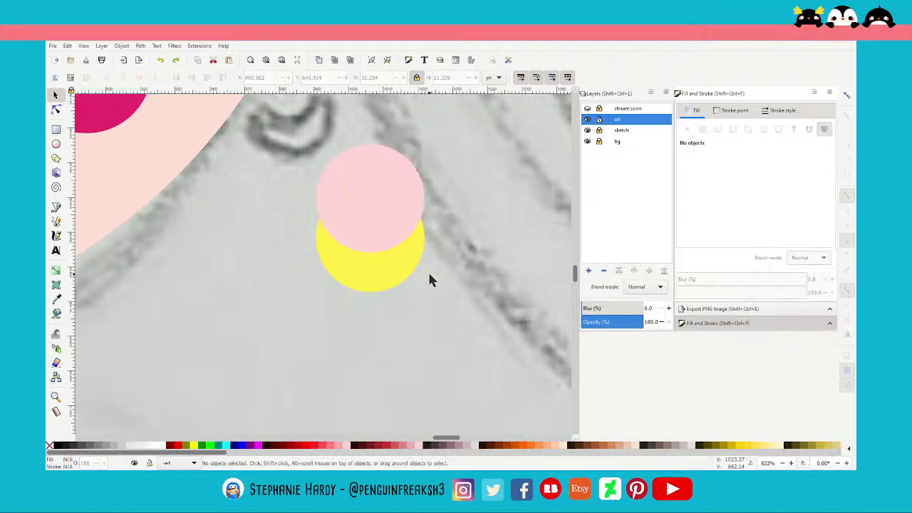
pyautogui.click(404, 274)
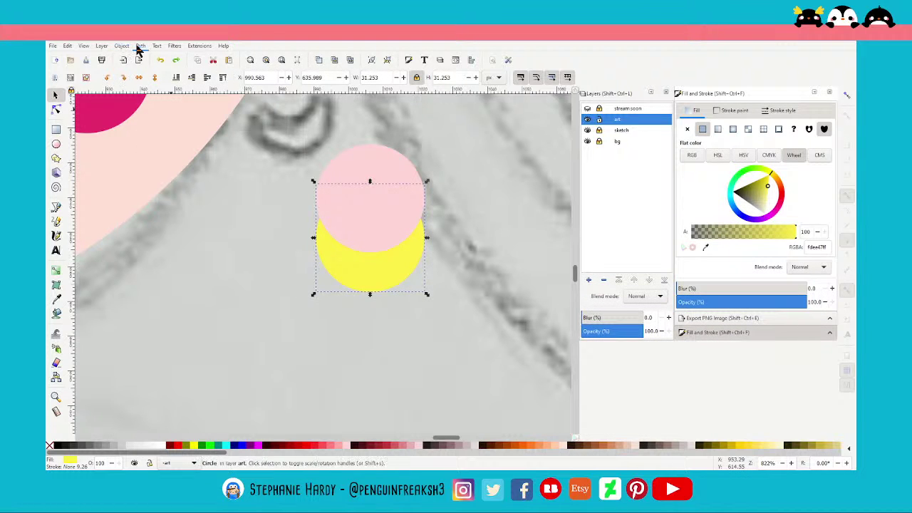
pyautogui.hotkey('ctrl', 'shift', 'c')
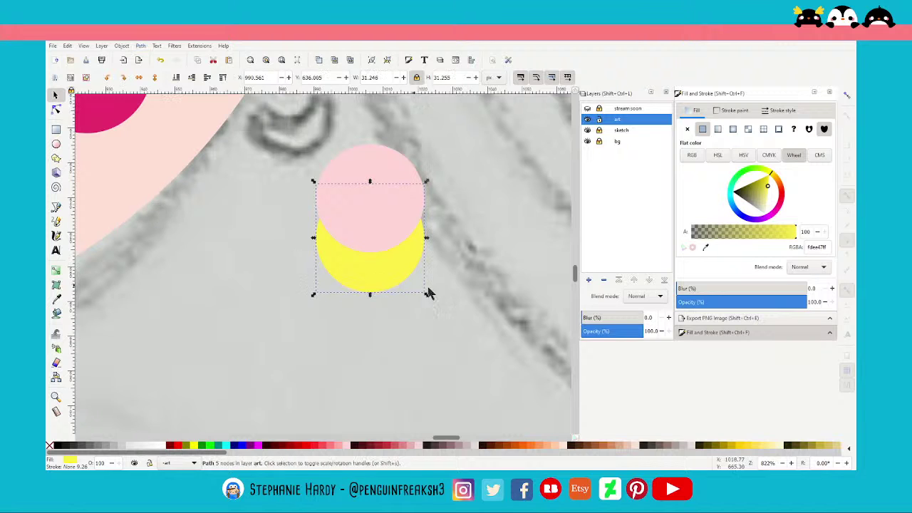
pyautogui.keyDown('shift'); pyautogui.click(377, 202); pyautogui.keyUp('shift')
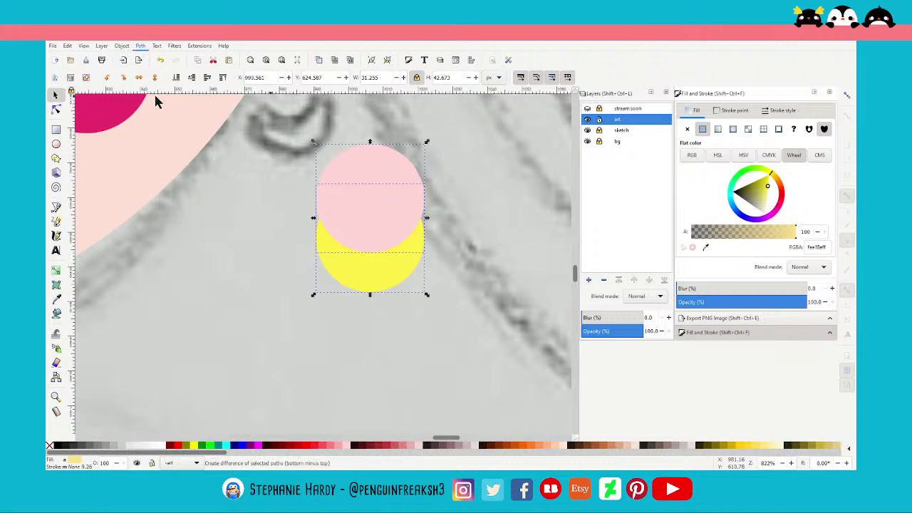
pyautogui.hotkey('ctrl', '-')
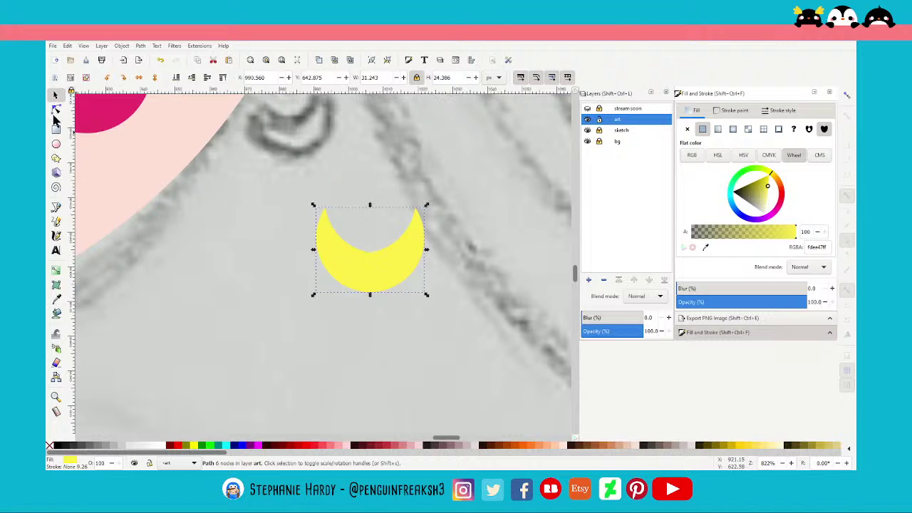
# - Shrink the crescent to earring size and hang it just below the yellow bead
pyautogui.click(56, 109)
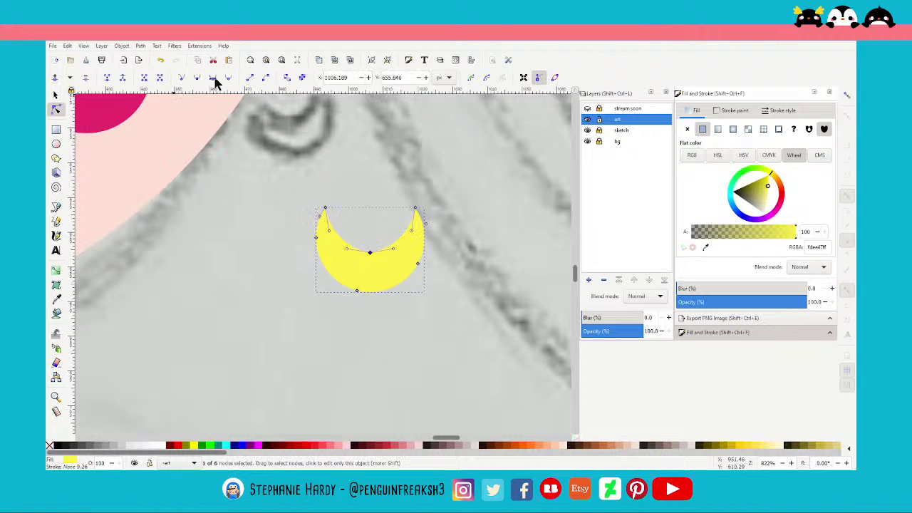
pyautogui.click(55, 95)
pyautogui.click(456, 316)
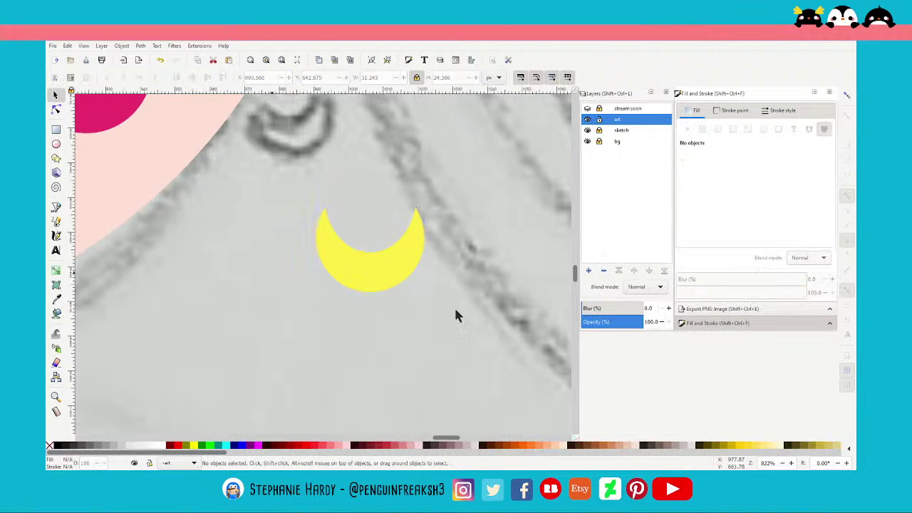
pyautogui.keyDown('ctrl'); pyautogui.scroll(-2, 443, 269); pyautogui.keyUp('ctrl')
pyautogui.moveTo(411, 272); pyautogui.dragTo(378, 207)
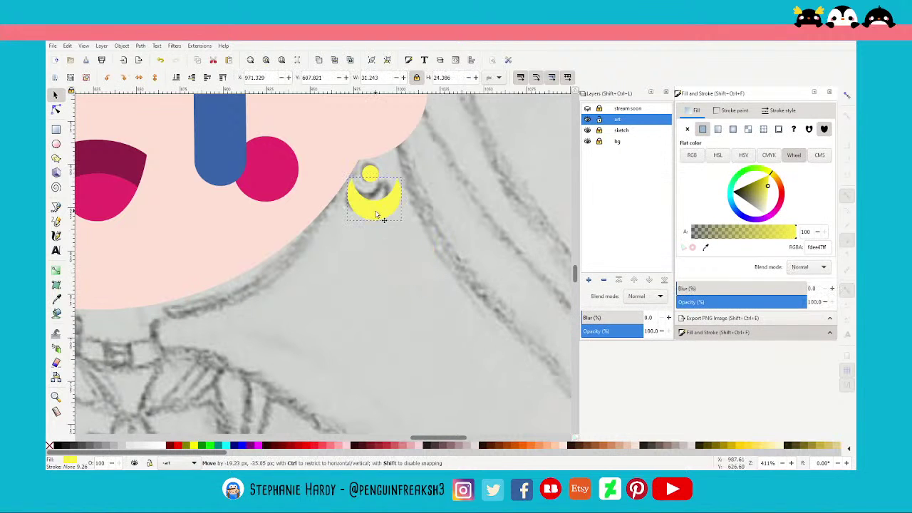
pyautogui.moveTo(404, 175); pyautogui.dragTo(396, 181)
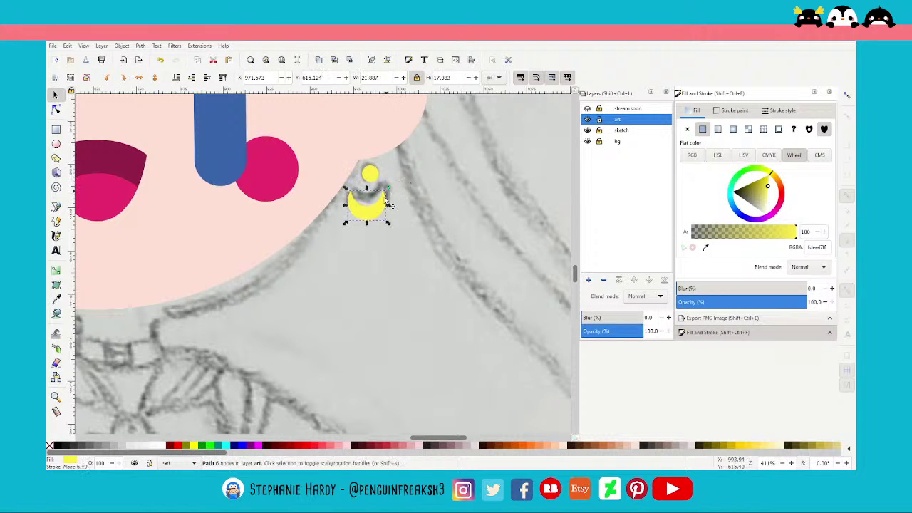
pyautogui.moveTo(373, 215); pyautogui.dragTo(374, 206)
# - Save the drawing as sailor_moon.svg and scroll down to the neck below the face
pyautogui.click(400, 243)
pyautogui.keyDown('ctrl'); pyautogui.scroll(-4, 405, 245); pyautogui.keyUp('ctrl')
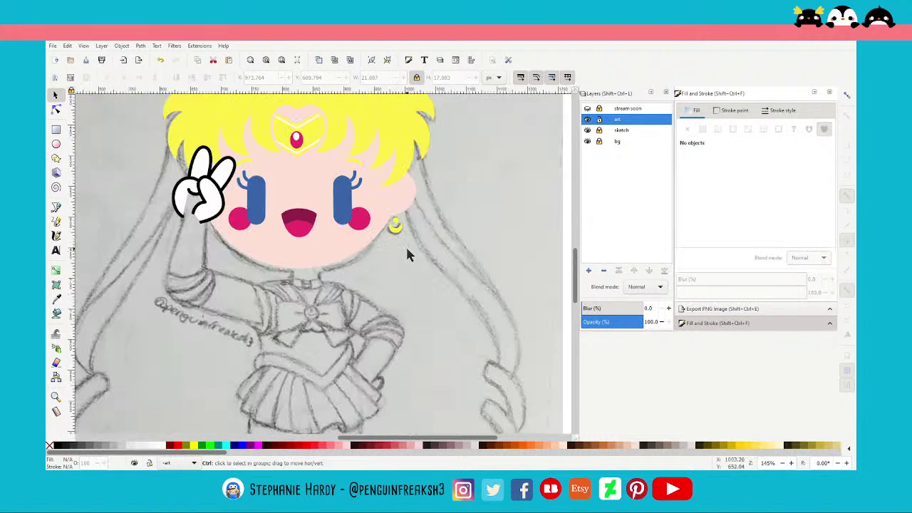
pyautogui.scroll(-1, 434, 236)
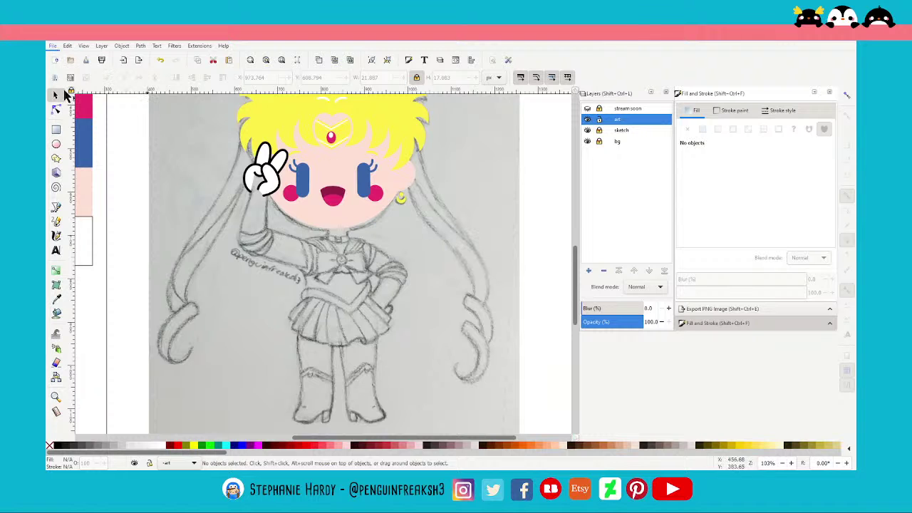
pyautogui.hotkey('ctrl', 's')
pyautogui.scroll(2, 460, 256)
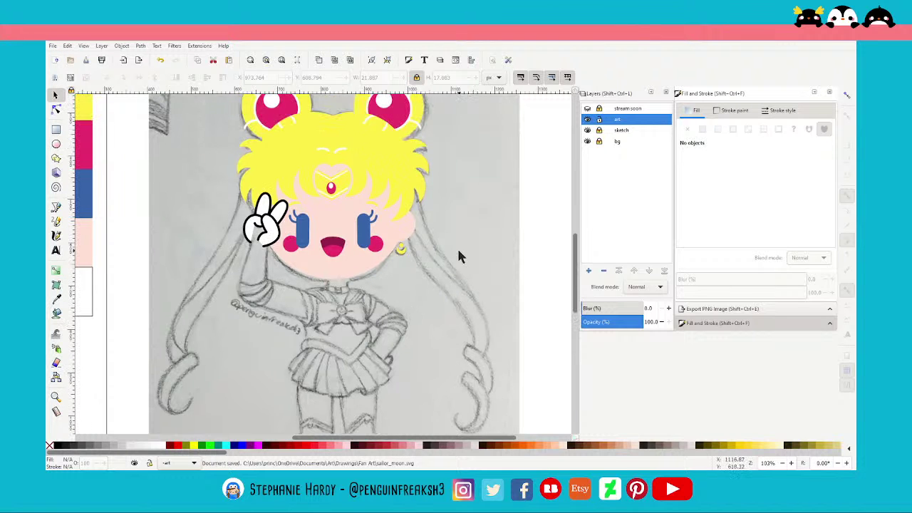
pyautogui.scroll(1, 458, 257)
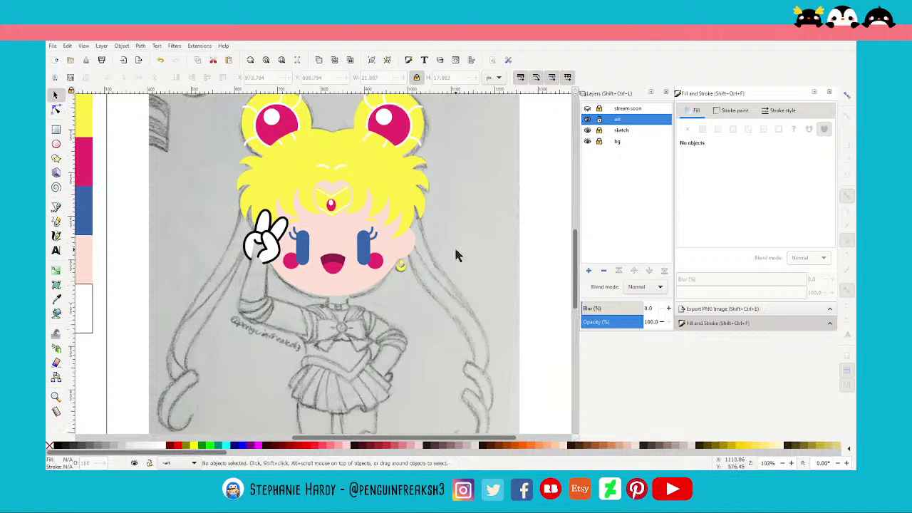
pyautogui.scroll(1, 457, 255)
pyautogui.scroll(-2, 456, 255)
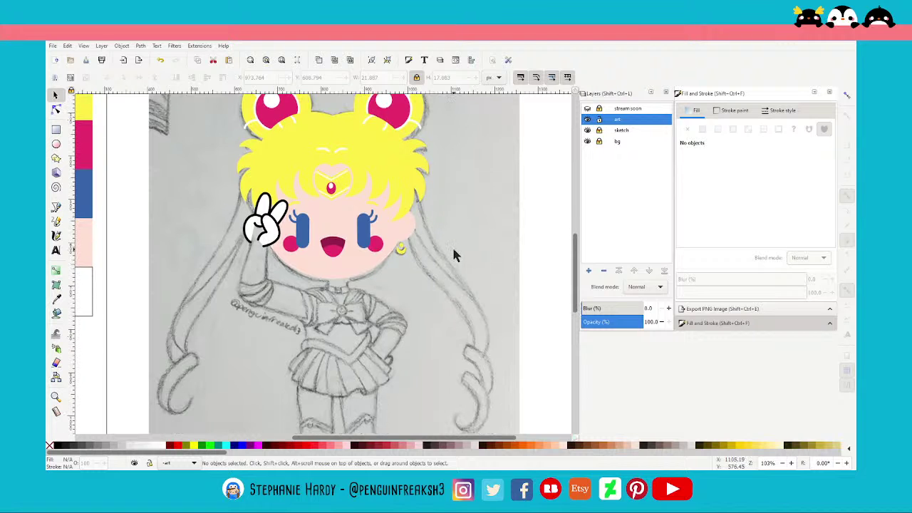
pyautogui.scroll(-1, 453, 251)
pyautogui.scroll(2, 453, 251)
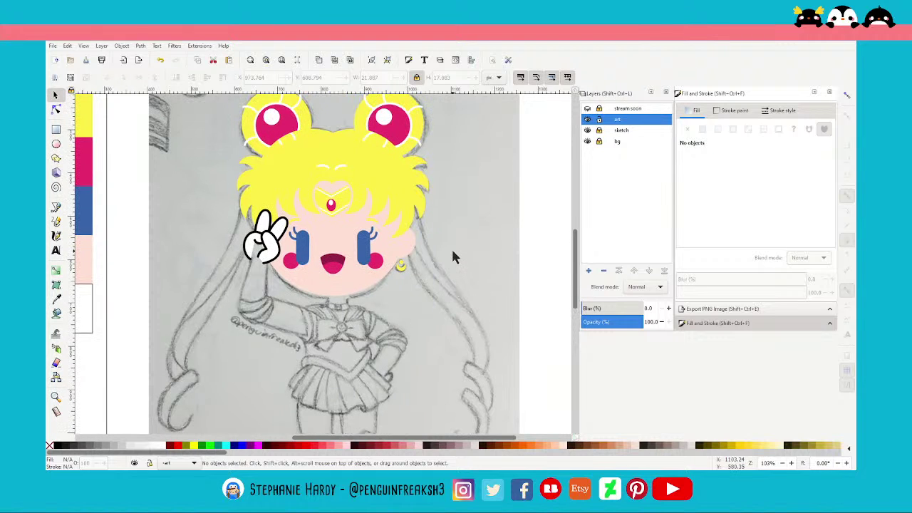
pyautogui.scroll(-1, 453, 256)
pyautogui.scroll(-1, 453, 257)
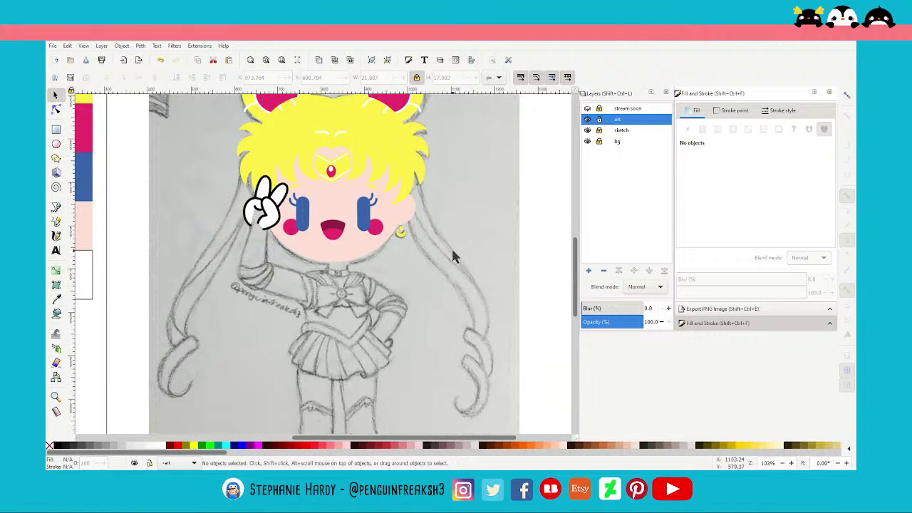
pyautogui.scroll(-1, 453, 256)
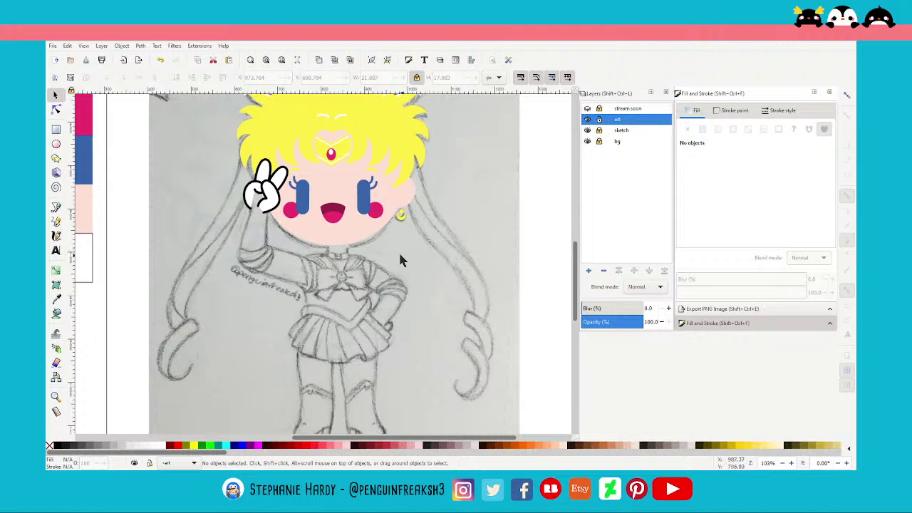
pyautogui.keyDown('ctrl'); pyautogui.scroll(1, 338, 267); pyautogui.keyUp('ctrl')
pyautogui.keyDown('ctrl'); pyautogui.scroll(2, 339, 267); pyautogui.keyUp('ctrl')
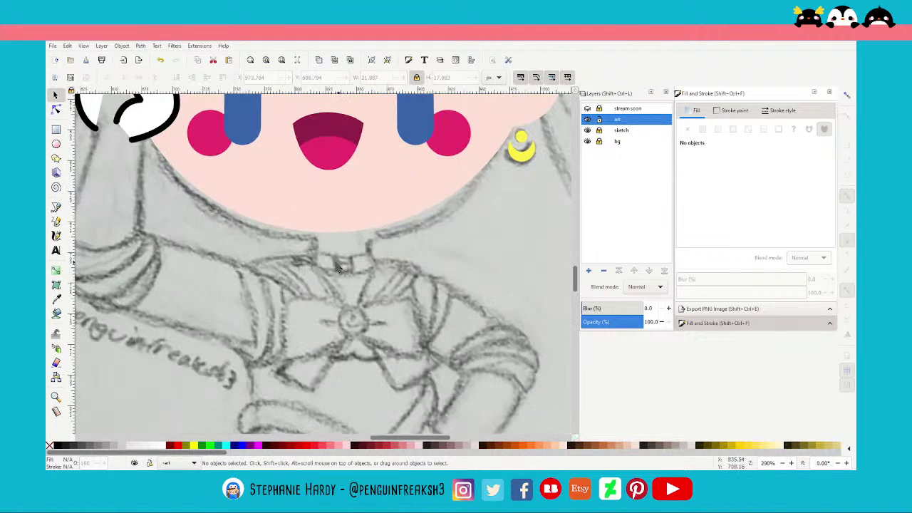
# - Draw a four-cornered neck shape under the chin and fill it with the face's skin tone
pyautogui.click(56, 206)
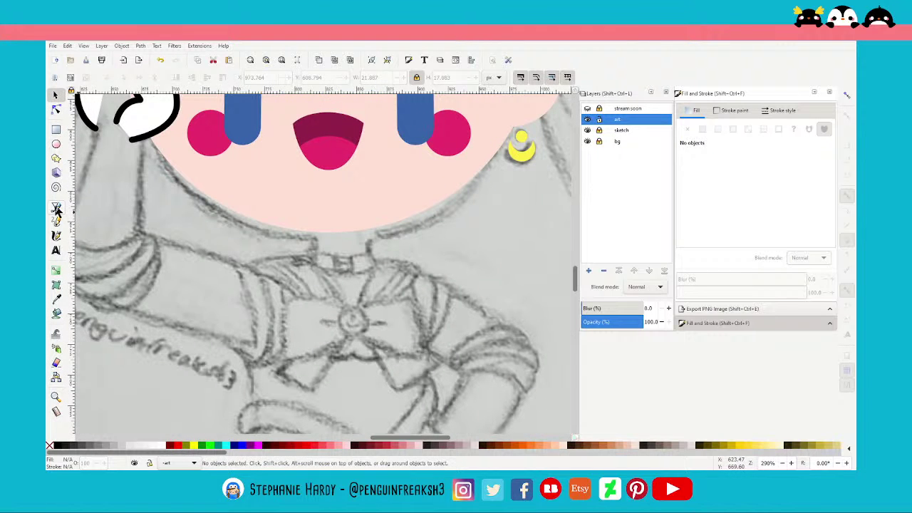
pyautogui.click(311, 226)
pyautogui.click(311, 254)
pyautogui.click(368, 254)
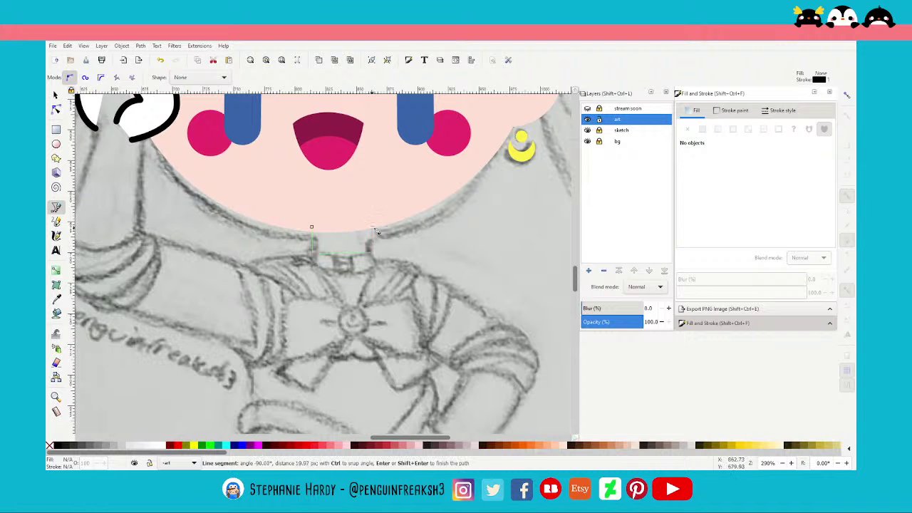
pyautogui.click(373, 222)
pyautogui.click(311, 226)
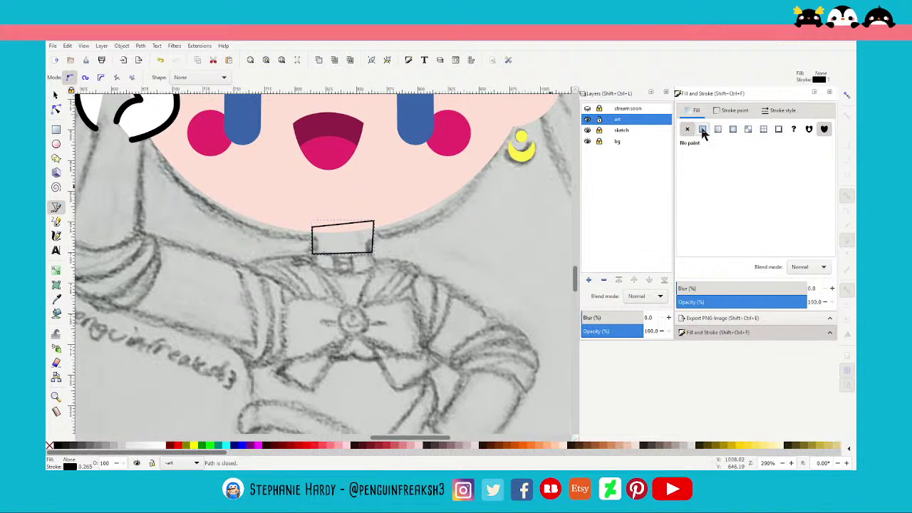
pyautogui.click(702, 130)
pyautogui.press('d')
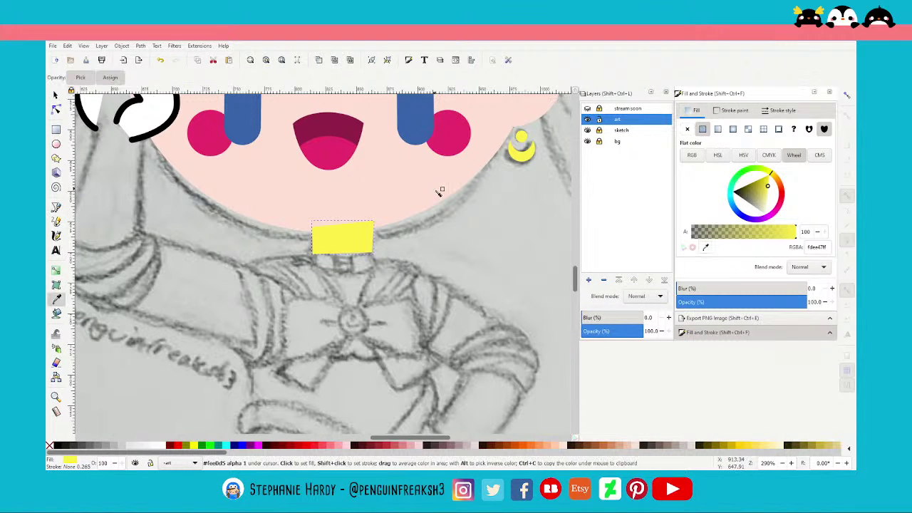
pyautogui.click(440, 191)
pyautogui.press('s')
# - Bend the neck shape's bottom edge into a downward curve
pyautogui.press('n')
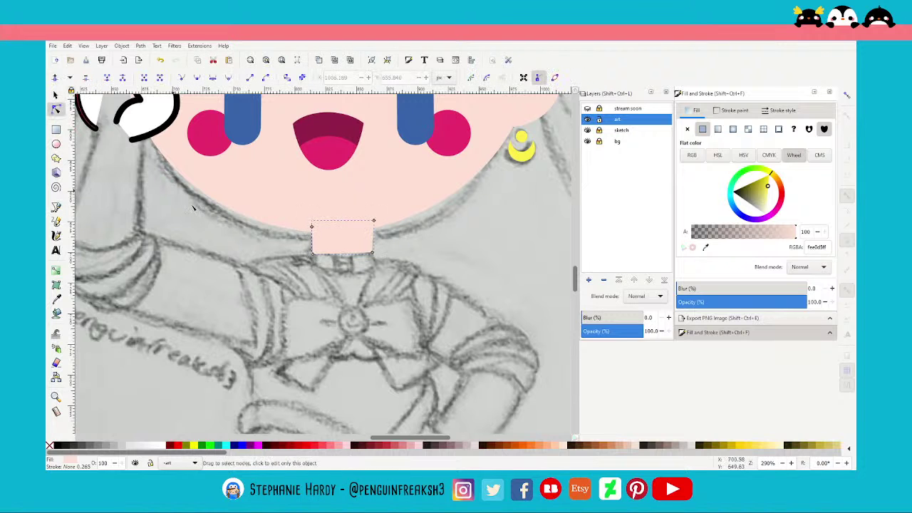
pyautogui.scroll(1, 363, 267)
pyautogui.moveTo(390, 260)
pyautogui.mouseDown()
pyautogui.moveTo(261, 232)
pyautogui.moveTo(380, 266)
pyautogui.mouseUp()
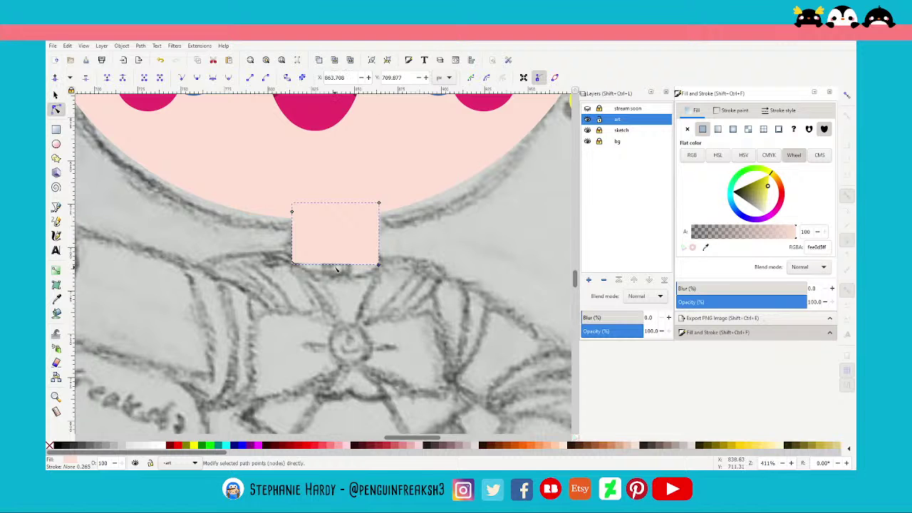
pyautogui.moveTo(322, 265); pyautogui.dragTo(319, 277)
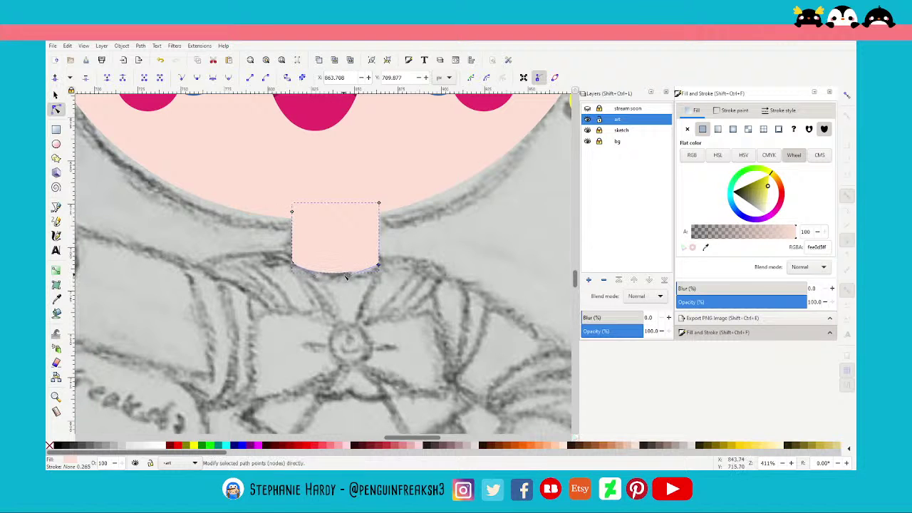
pyautogui.click(56, 95)
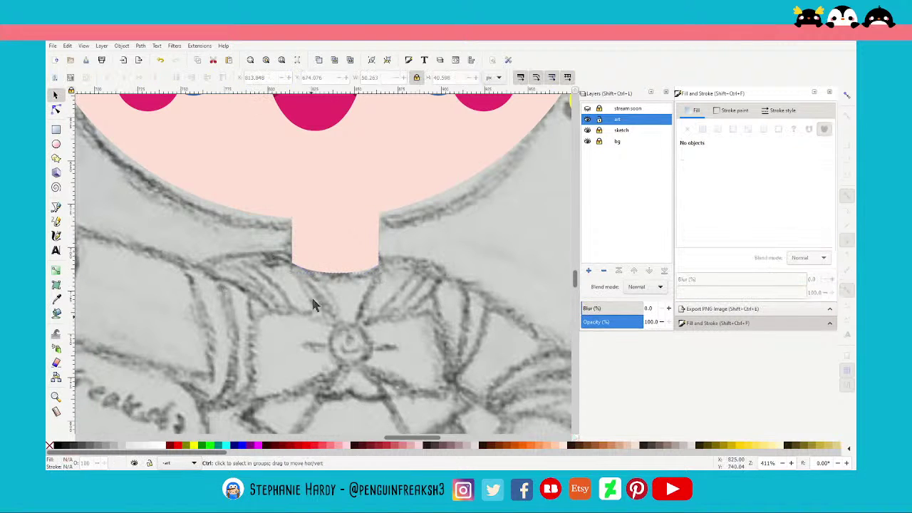
# - Nudge the neck shape slightly left into place
pyautogui.keyDown('ctrl'); pyautogui.scroll(-2, 346, 302); pyautogui.keyUp('ctrl')
pyautogui.keyDown('ctrl'); pyautogui.scroll(-2, 353, 301); pyautogui.keyUp('ctrl')
pyautogui.keyDown('ctrl'); pyautogui.scroll(3, 356, 300); pyautogui.keyUp('ctrl')
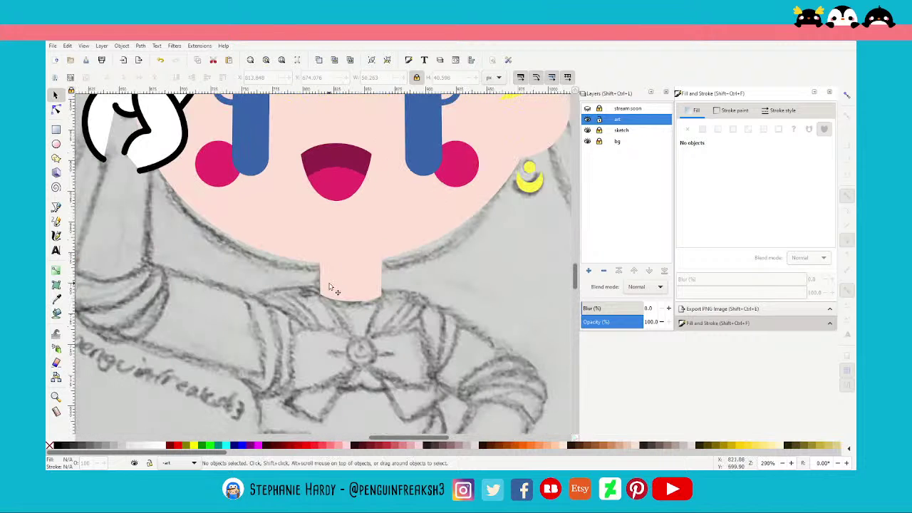
pyautogui.click(349, 288)
pyautogui.moveTo(367, 289); pyautogui.dragTo(356, 286)
pyautogui.click(352, 303)
pyautogui.keyDown('ctrl'); pyautogui.scroll(-3, 351, 303); pyautogui.keyUp('ctrl')
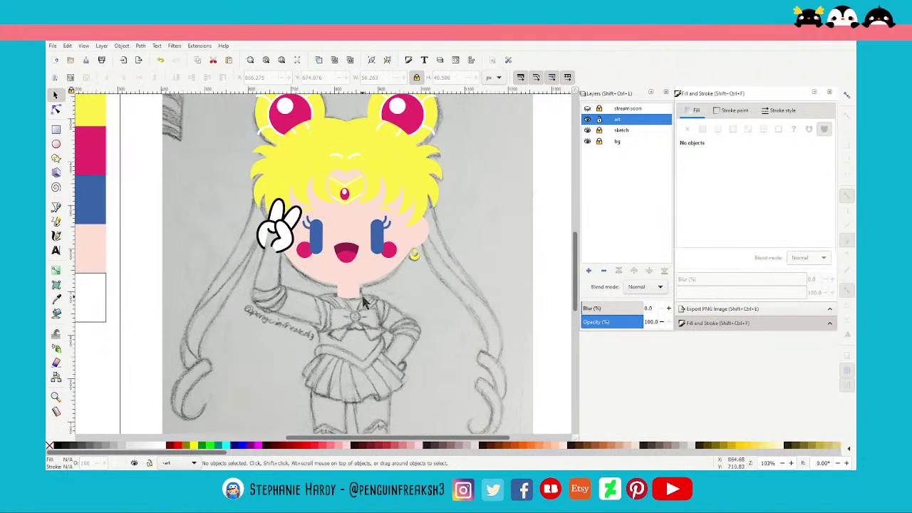
pyautogui.keyDown('ctrl'); pyautogui.scroll(3, 348, 301); pyautogui.keyUp('ctrl')
pyautogui.click(347, 301)
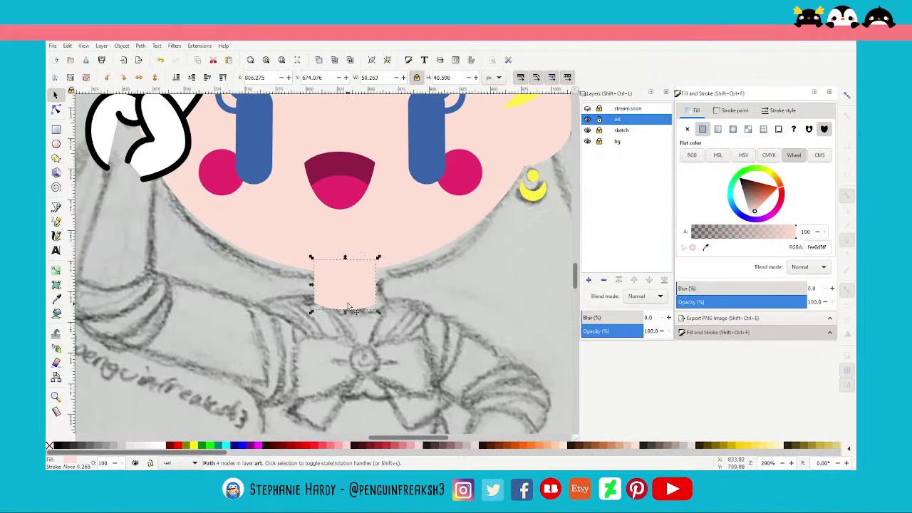
pyautogui.click(407, 302)
pyautogui.keyDown('ctrl'); pyautogui.scroll(-2, 372, 301); pyautogui.keyUp('ctrl')
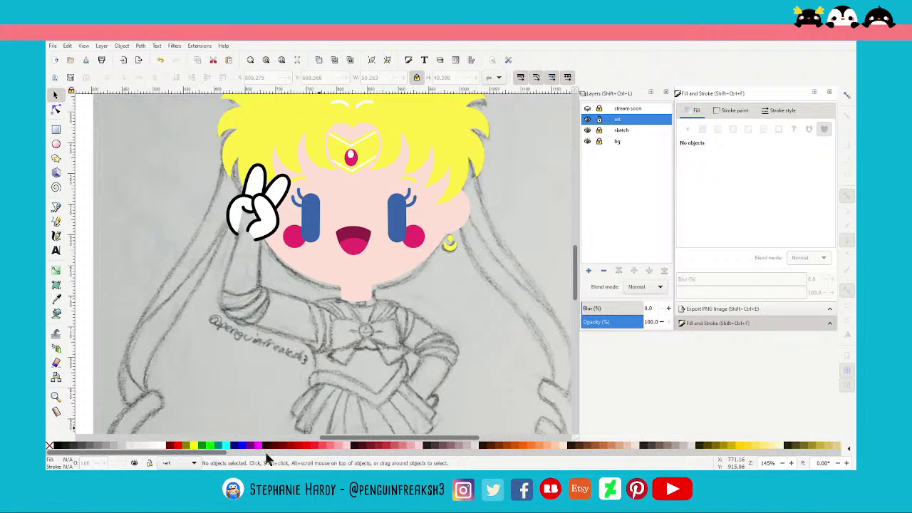
# - Drag a copy of the yellow crescent earring down to the base of the neck
pyautogui.click(448, 244)
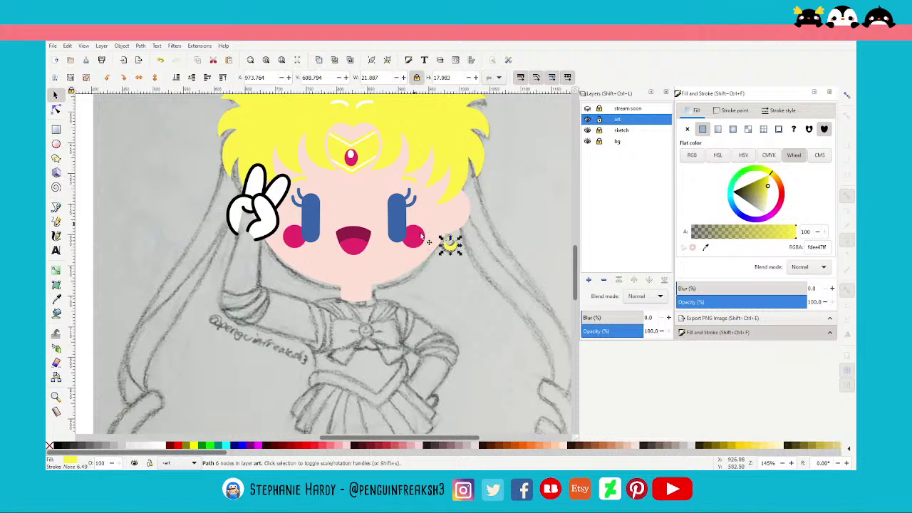
pyautogui.moveTo(450, 246); pyautogui.dragTo(358, 305)
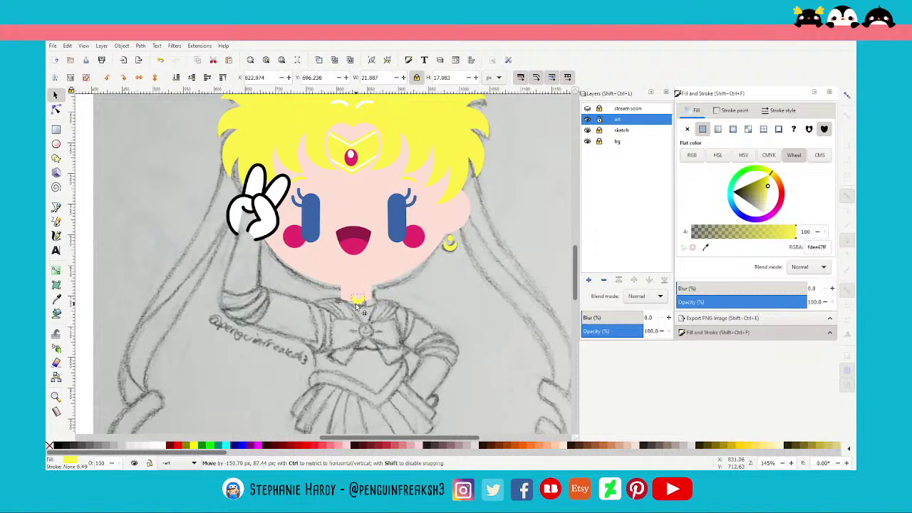
pyautogui.moveTo(358, 305); pyautogui.dragTo(358, 307)
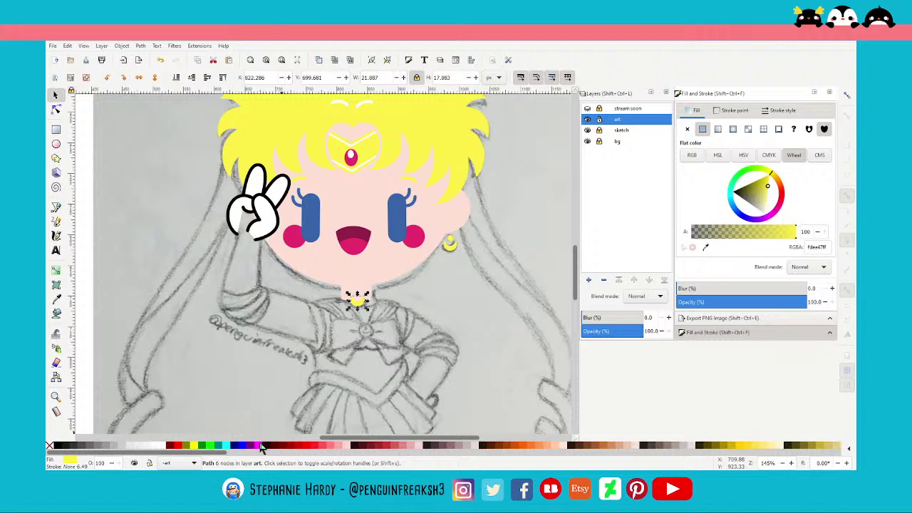
pyautogui.scroll(3, 368, 307)
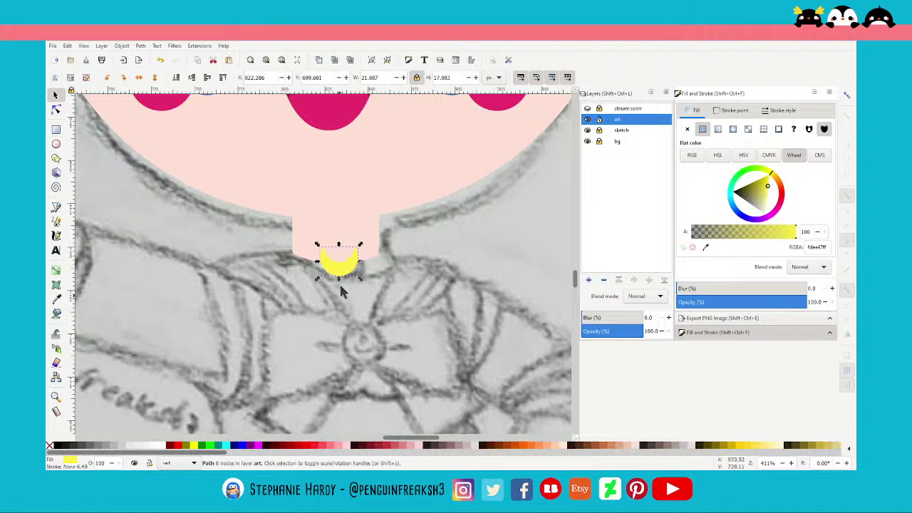
pyautogui.click(304, 236)
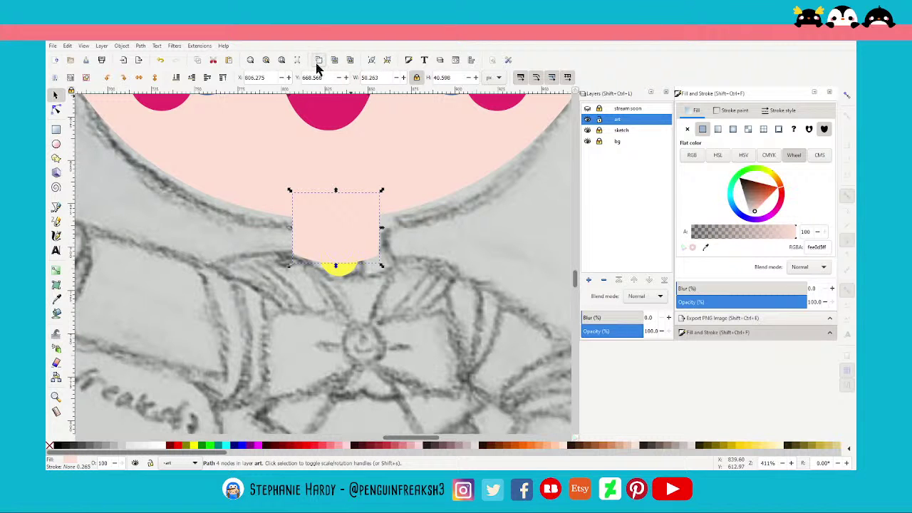
# - Fill the copied neck shape with the cheeks' dark pink and lower its top into a thin band
pyautogui.moveTo(348, 233); pyautogui.dragTo(348, 247)
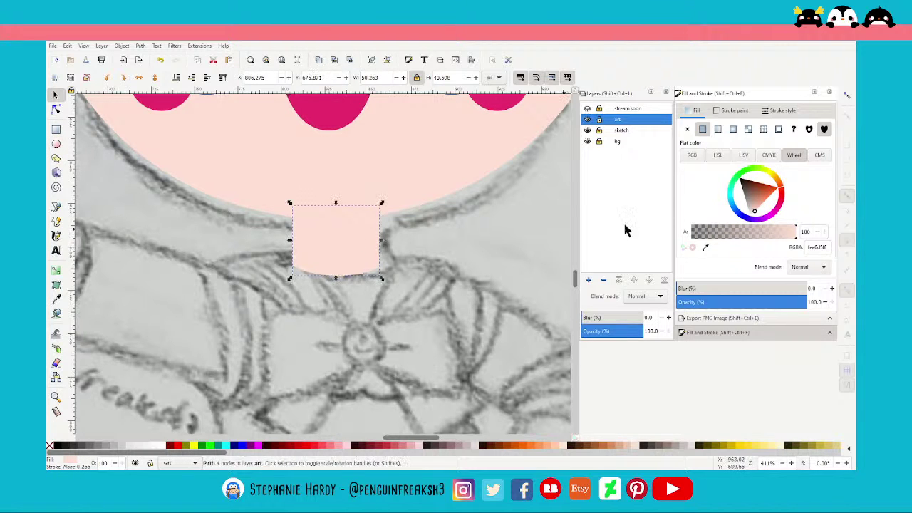
pyautogui.click(706, 247)
pyautogui.click(332, 114)
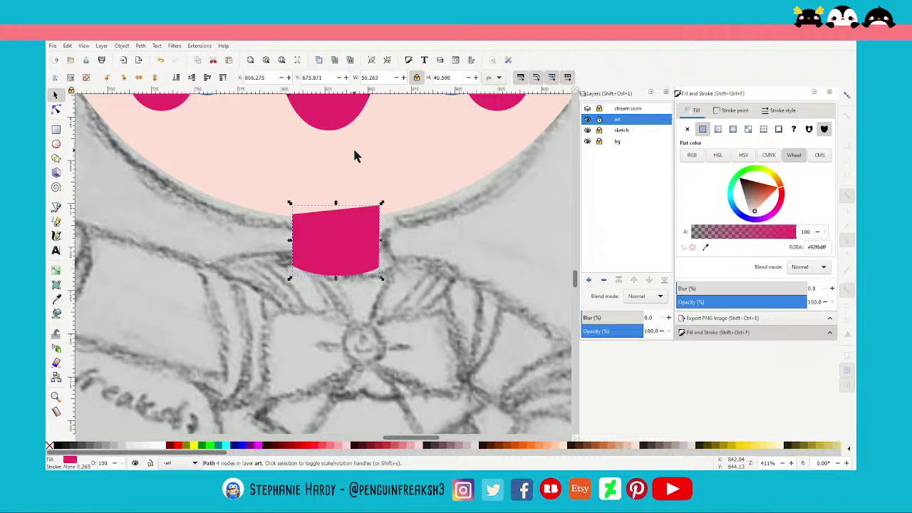
pyautogui.click(56, 109)
pyautogui.moveTo(240, 184); pyautogui.dragTo(411, 242)
pyautogui.moveTo(378, 206); pyautogui.dragTo(379, 251)
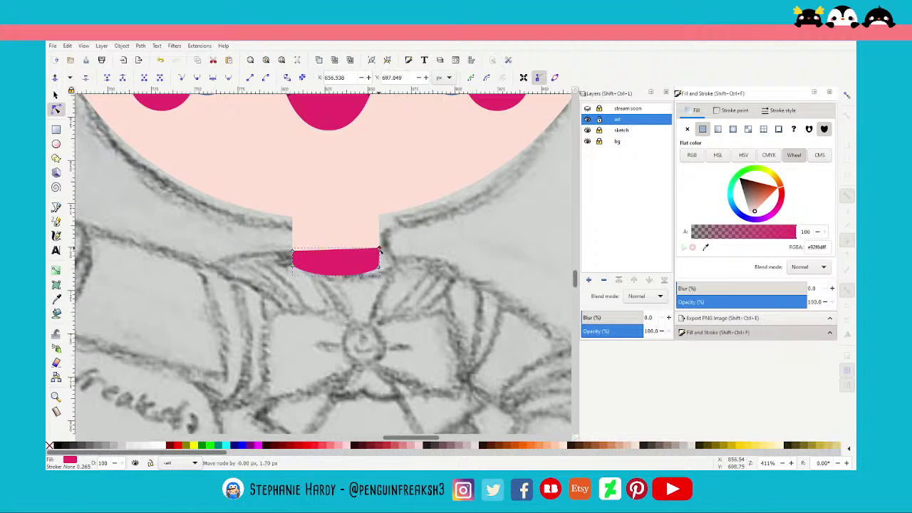
# - Raise the band's top edge slightly and curve it on both sides
pyautogui.click(340, 260)
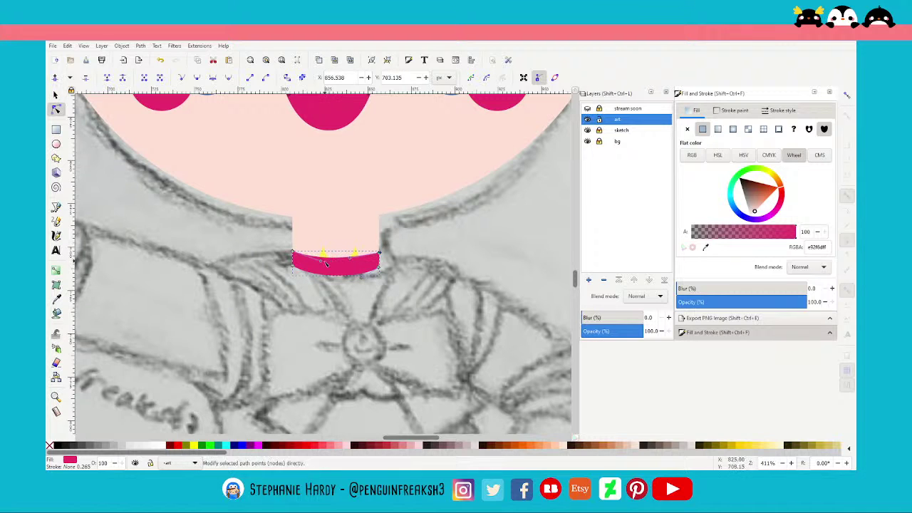
pyautogui.moveTo(292, 253); pyautogui.dragTo(292, 241)
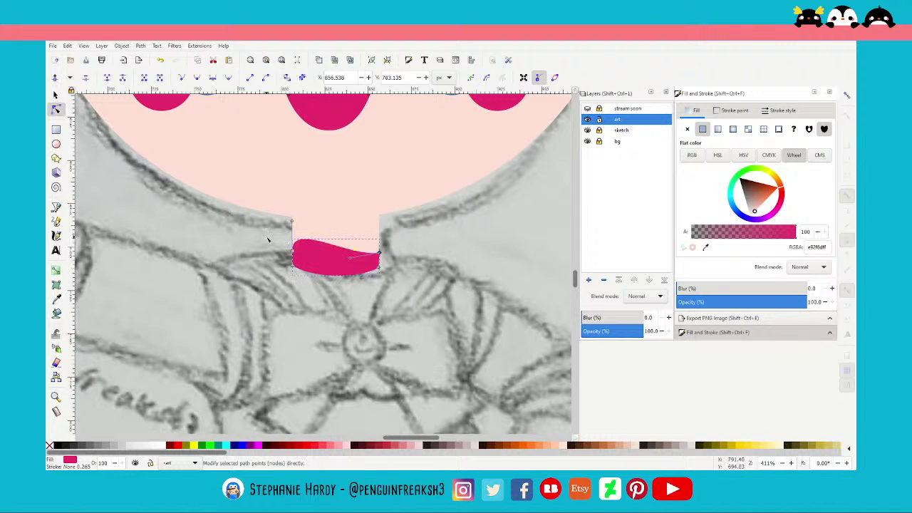
pyautogui.hotkey('ctrl', 'z')
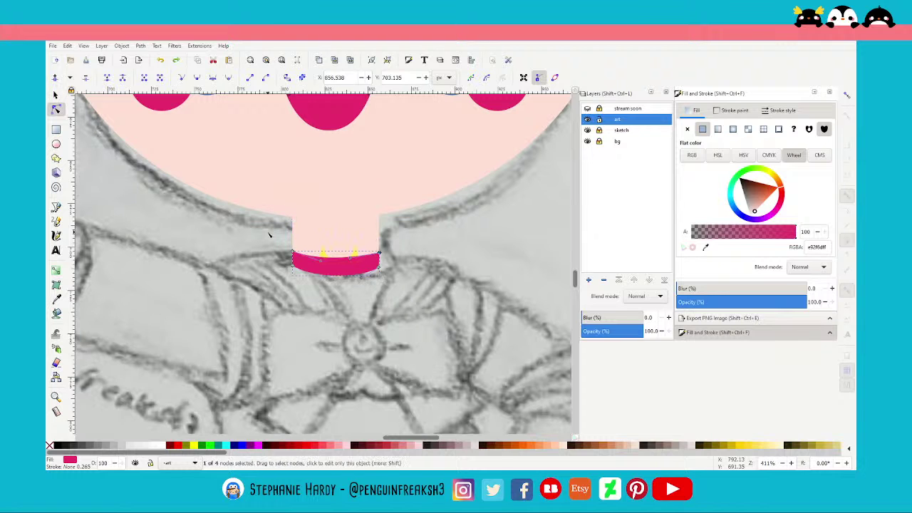
pyautogui.moveTo(270, 243)
pyautogui.mouseDown()
pyautogui.moveTo(399, 261)
pyautogui.moveTo(350, 238)
pyautogui.mouseUp()
pyautogui.scroll(3, 351, 261)
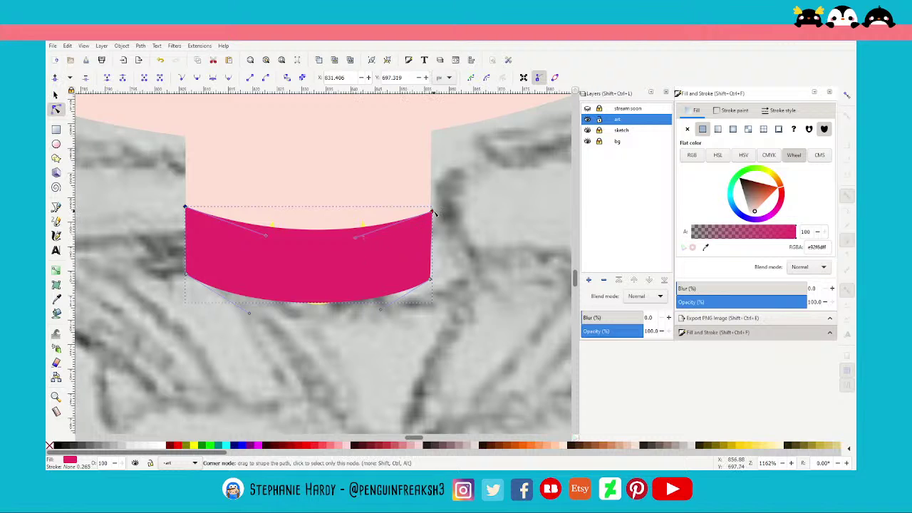
pyautogui.moveTo(433, 211); pyautogui.dragTo(431, 211)
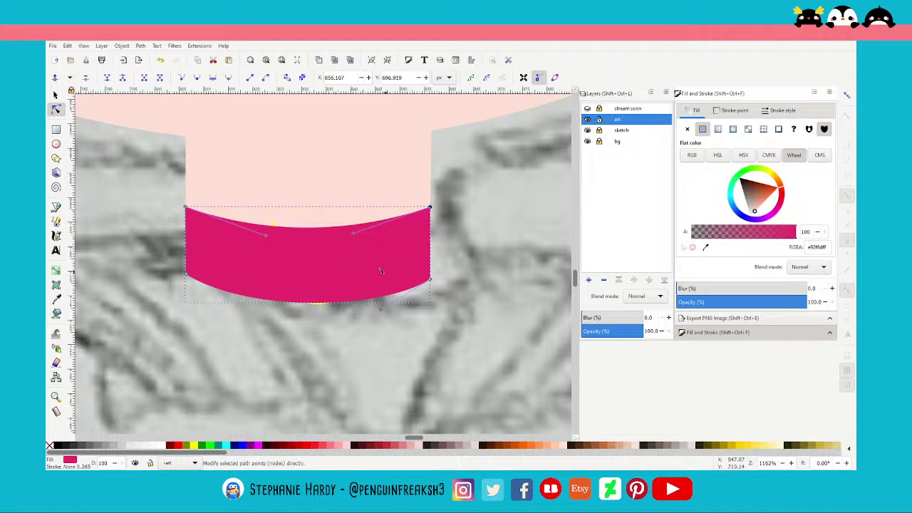
pyautogui.moveTo(357, 239); pyautogui.dragTo(378, 233)
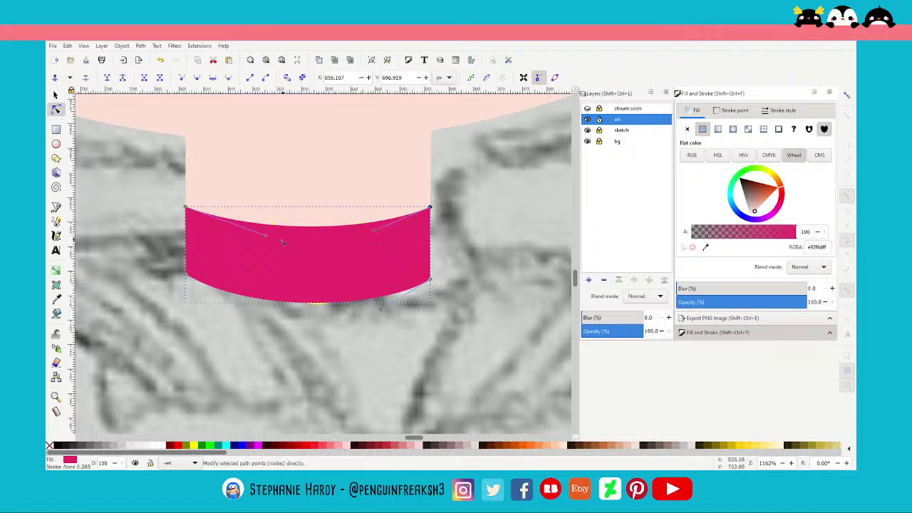
pyautogui.moveTo(267, 239); pyautogui.dragTo(260, 238)
# - Lower the pink band beneath the crescent and refine its top-right curve
pyautogui.click(55, 95)
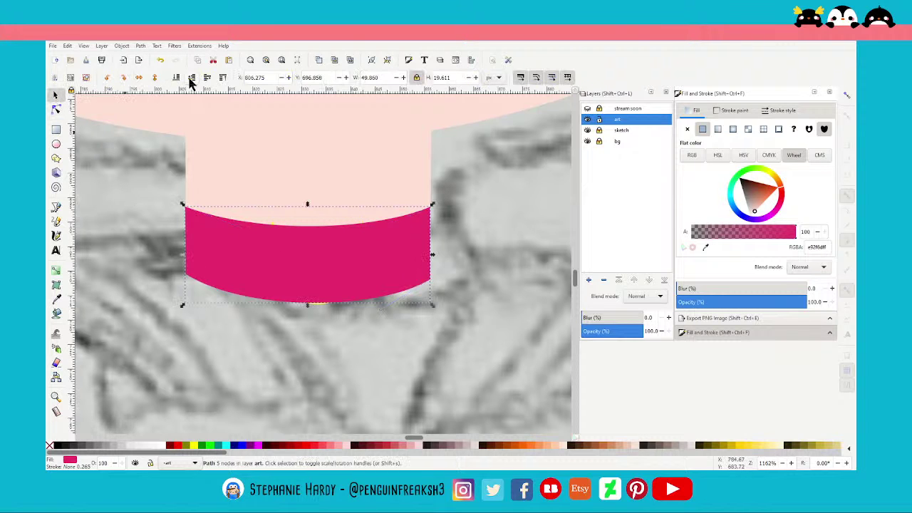
pyautogui.click(191, 79)
pyautogui.click(298, 341)
pyautogui.press('-')
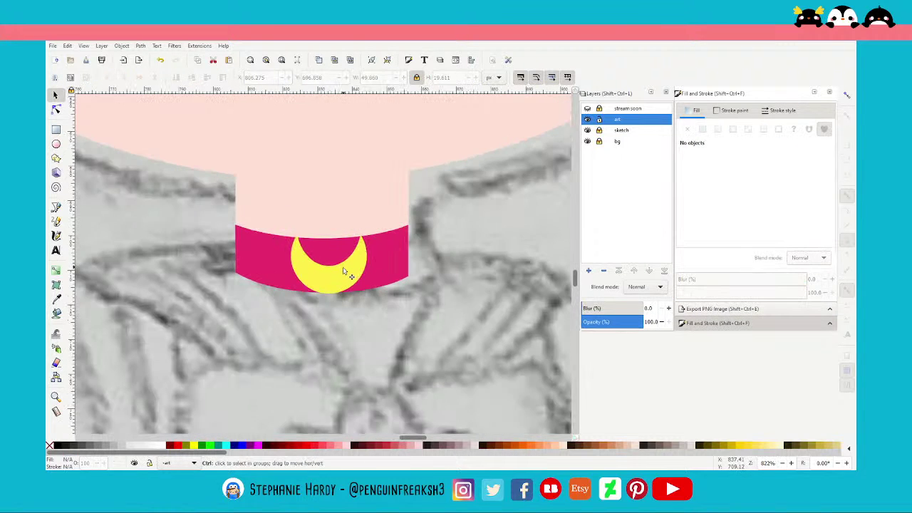
pyautogui.click(55, 110)
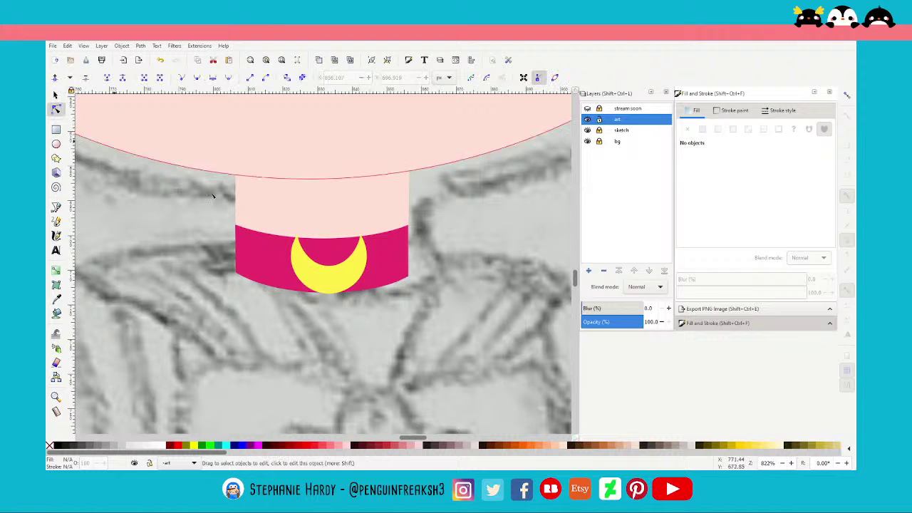
pyautogui.click(407, 256)
pyautogui.click(408, 226)
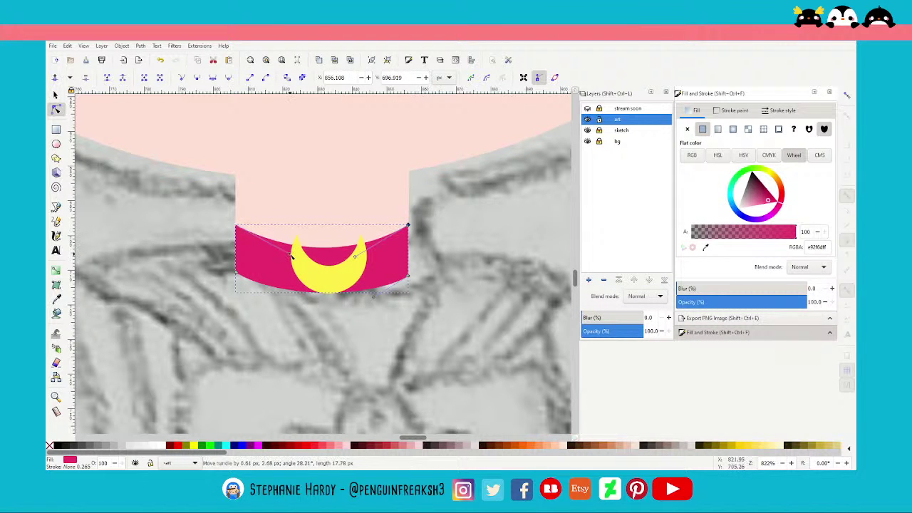
pyautogui.click(56, 95)
pyautogui.press('Escape')
pyautogui.press('-')
pyautogui.press('-')
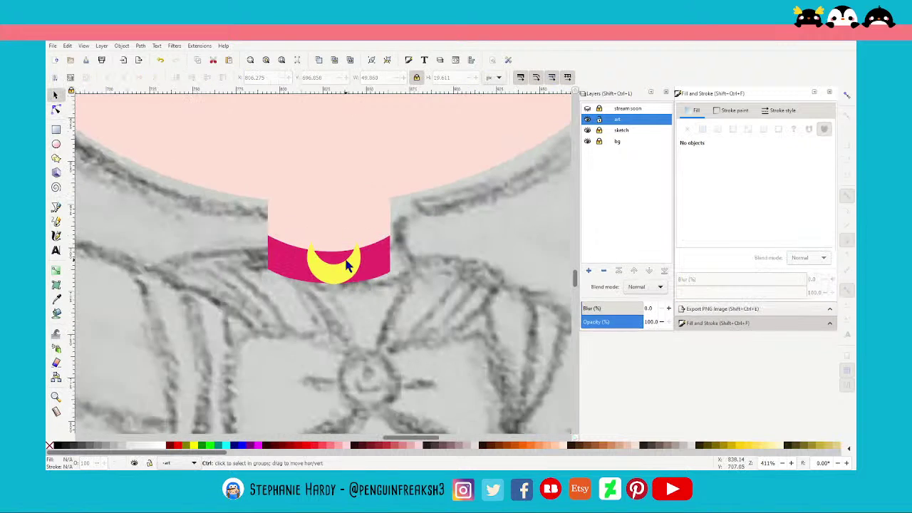
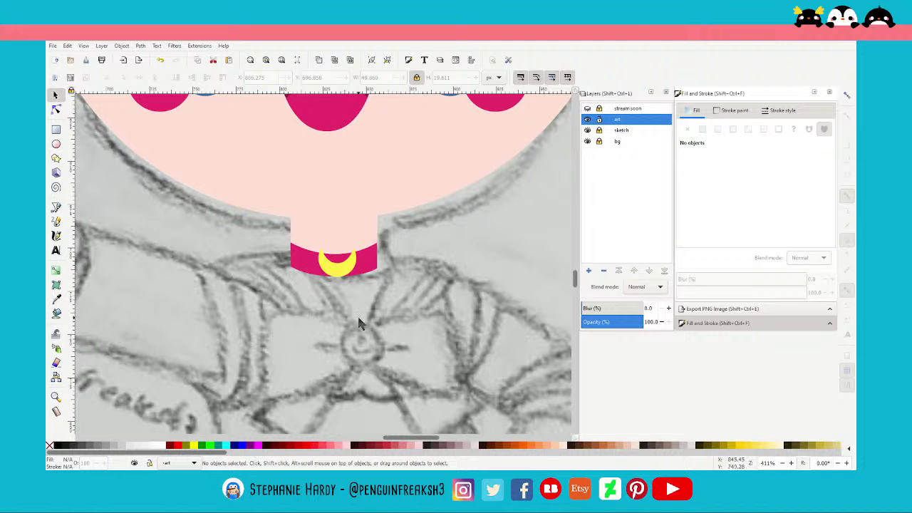
# - Nudge the yellow crescent on the choker slightly left and save the drawing
pyautogui.scroll(-3, 342, 288)
pyautogui.scroll(3, 342, 289)
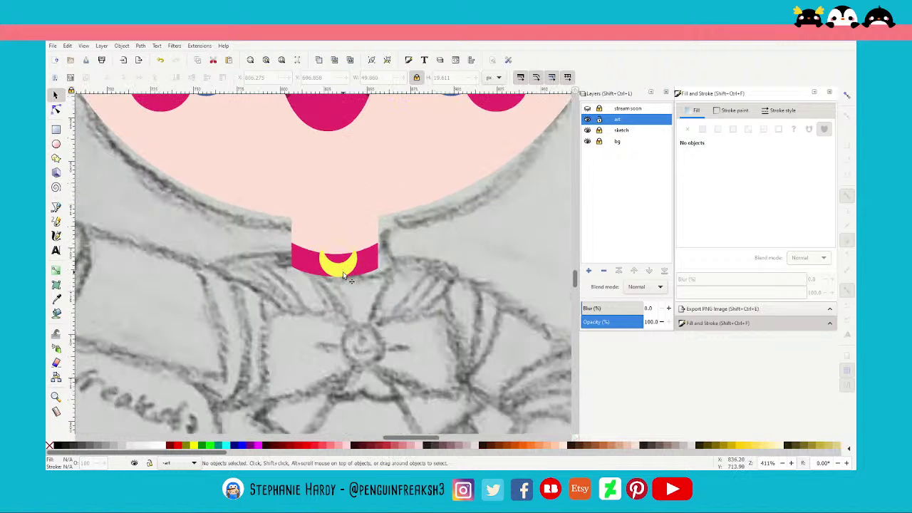
pyautogui.moveTo(342, 272); pyautogui.dragTo(339, 273)
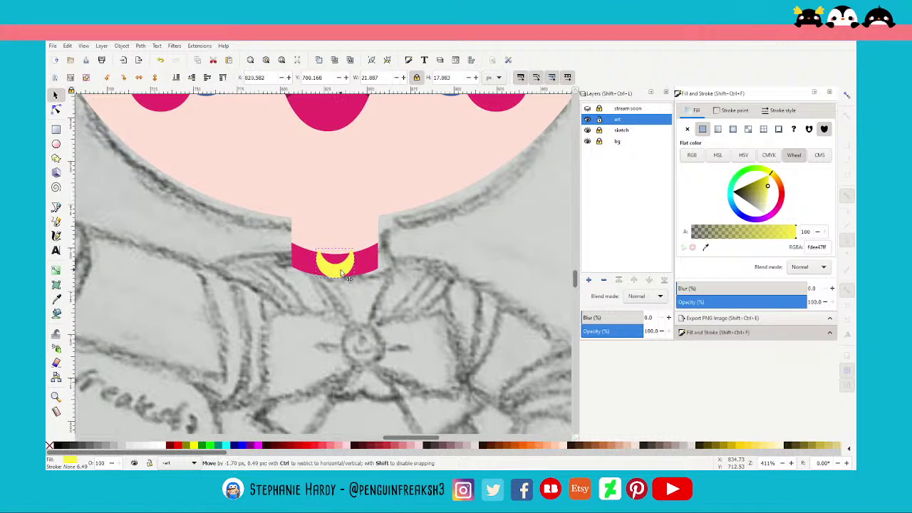
pyautogui.click(385, 295)
pyautogui.scroll(-3, 385, 298)
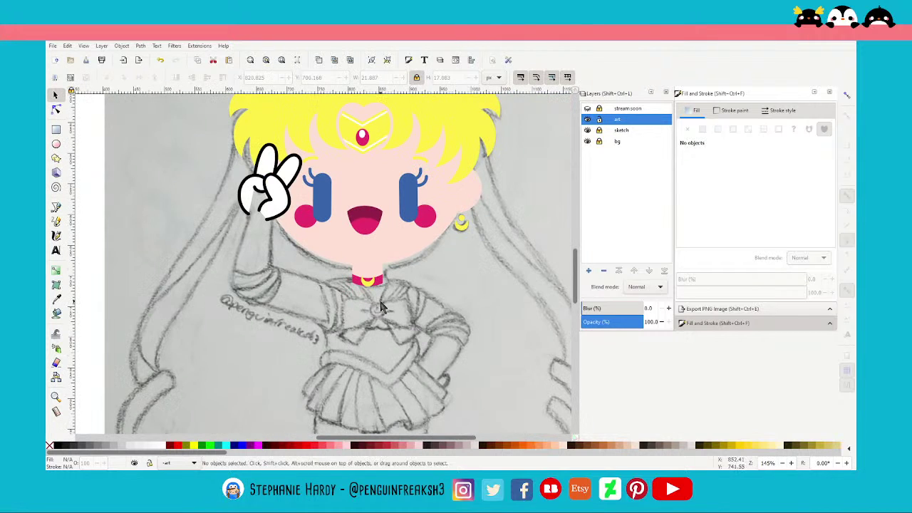
pyautogui.hotkey('ctrl', 's')
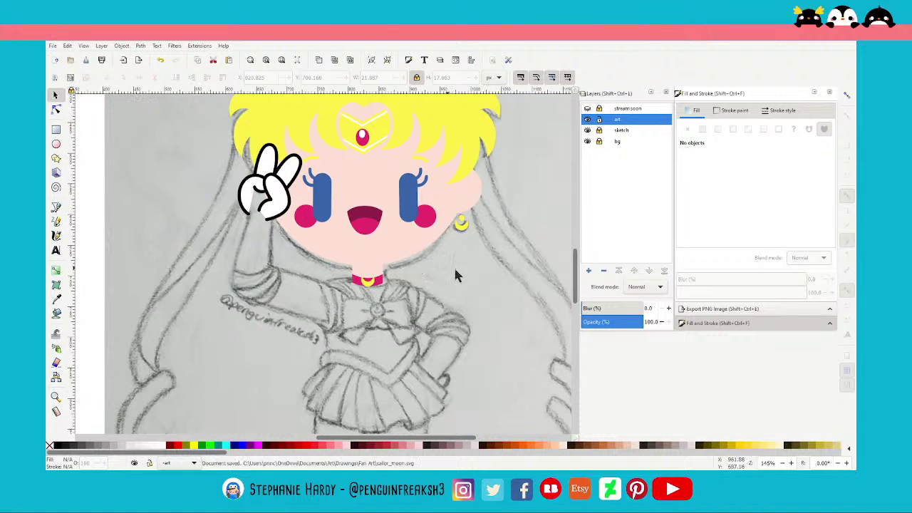
# - Scroll back up to the head and select the yellow earring circle
pyautogui.scroll(1, 423, 277)
pyautogui.scroll(1, 381, 265)
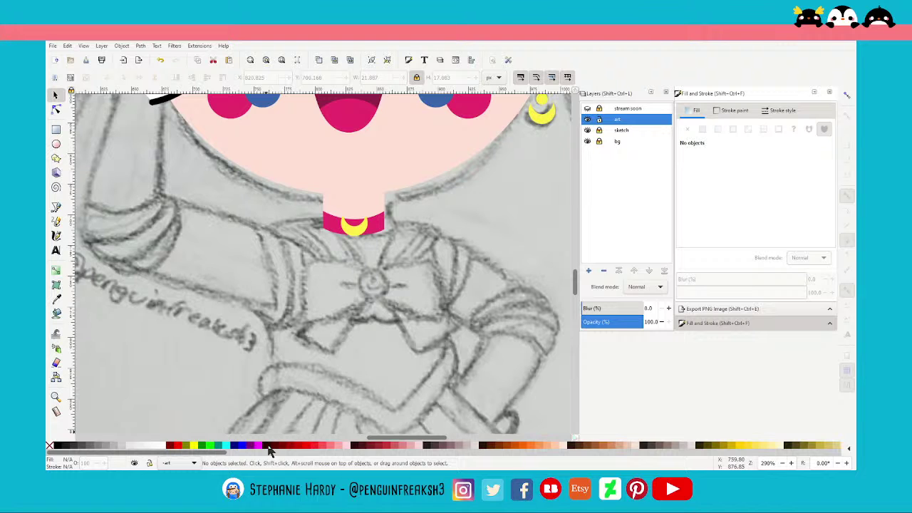
pyautogui.scroll(-1, 372, 309)
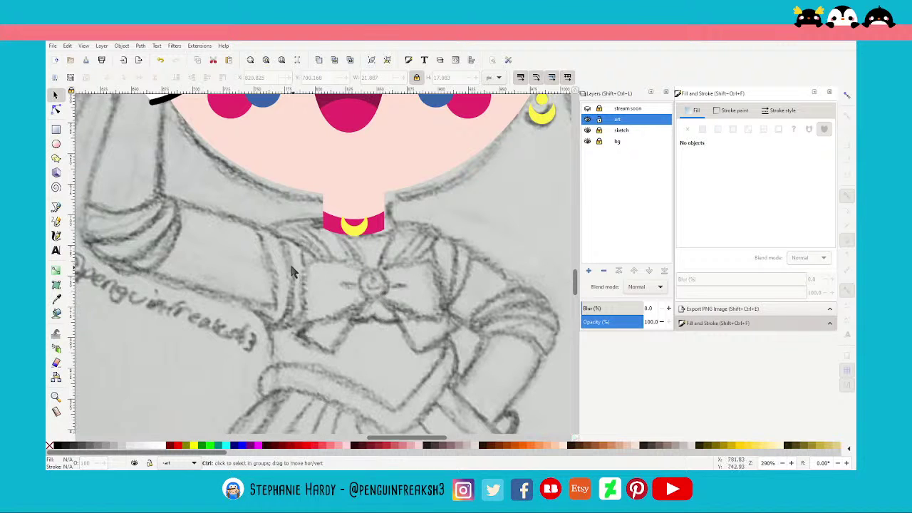
pyautogui.scroll(-1, 372, 309)
pyautogui.scroll(1, 418, 197)
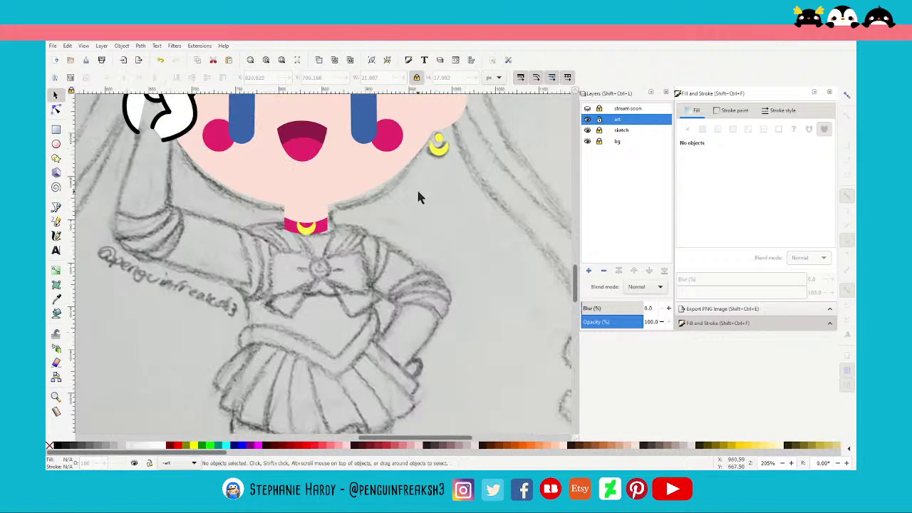
pyautogui.click(438, 142)
# - Duplicate the yellow earring circle and place the copy on the bow's centre
pyautogui.hotkey('ctrl', 'd')
pyautogui.moveTo(438, 139)
pyautogui.mouseDown()
pyautogui.moveTo(311, 266)
pyautogui.moveTo(329, 277)
pyautogui.moveTo(320, 278)
pyautogui.mouseUp()
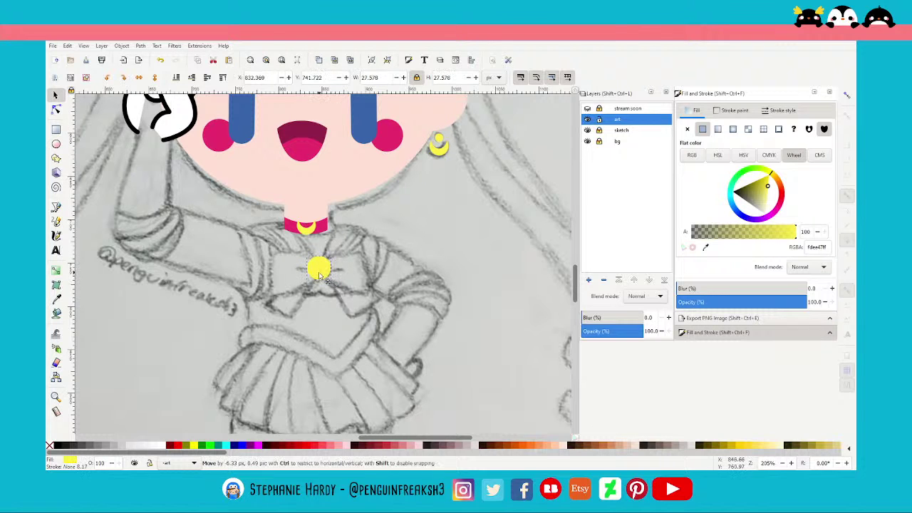
pyautogui.press('Escape')
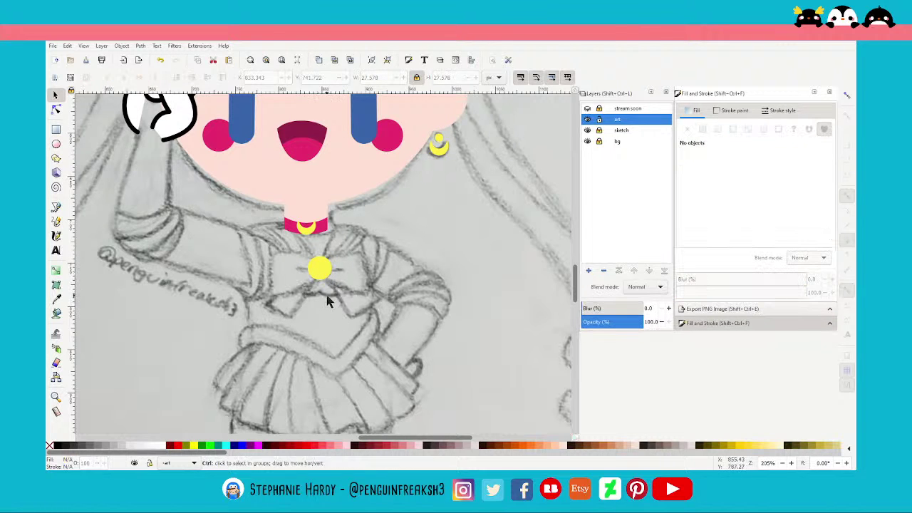
pyautogui.scroll(1, 328, 292)
# - Draw a triangular bow-wing outline to the right of the circle with the Bezier tool
pyautogui.click(57, 207)
pyautogui.click(323, 243)
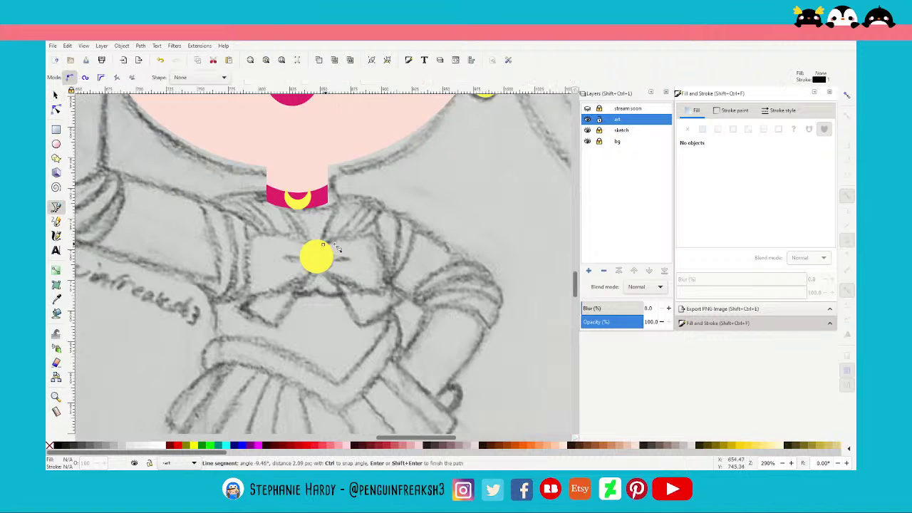
pyautogui.click(378, 238)
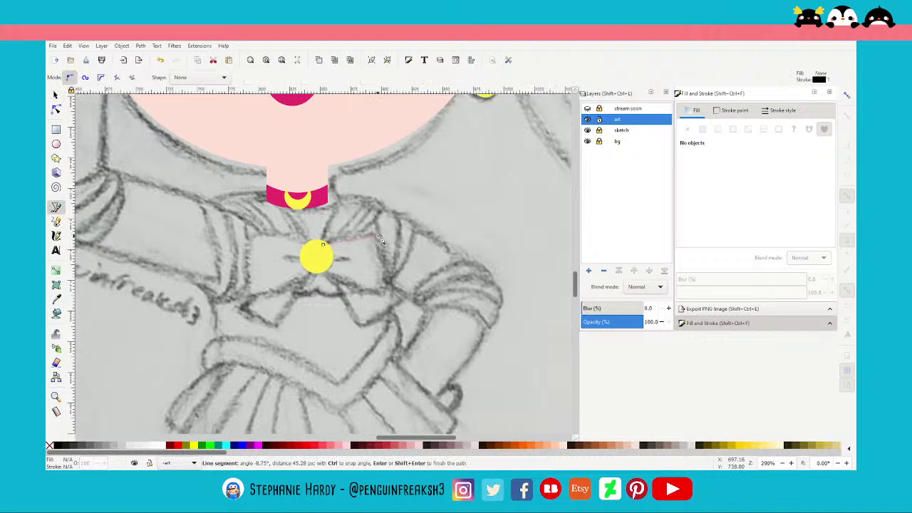
pyautogui.click(384, 288)
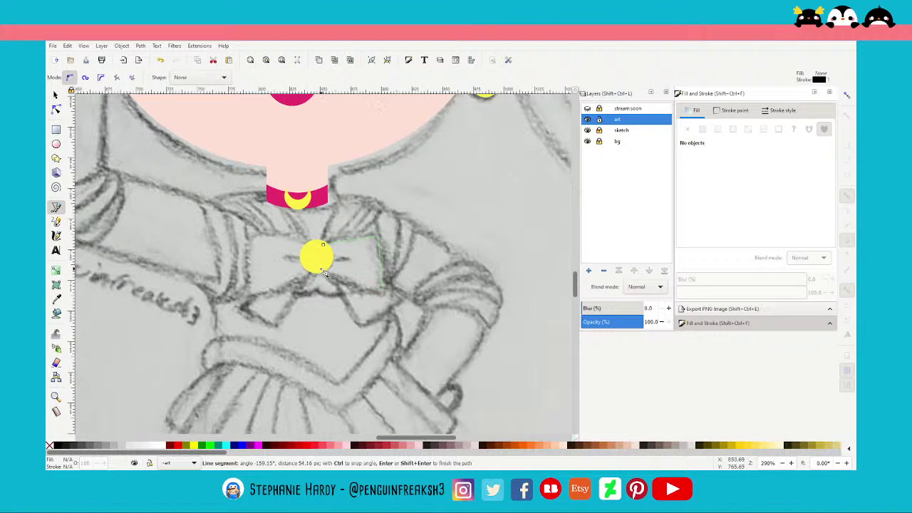
pyautogui.click(323, 245)
# - Curve the wing's top, bottom and right edges with the Node tool
pyautogui.click(56, 96)
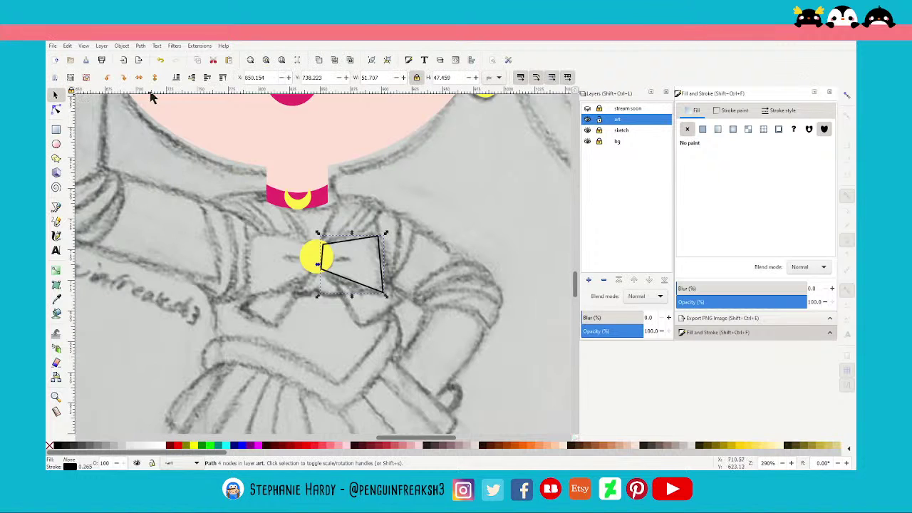
pyautogui.keyDown('ctrl'); pyautogui.scroll(2, 410, 276); pyautogui.keyUp('ctrl')
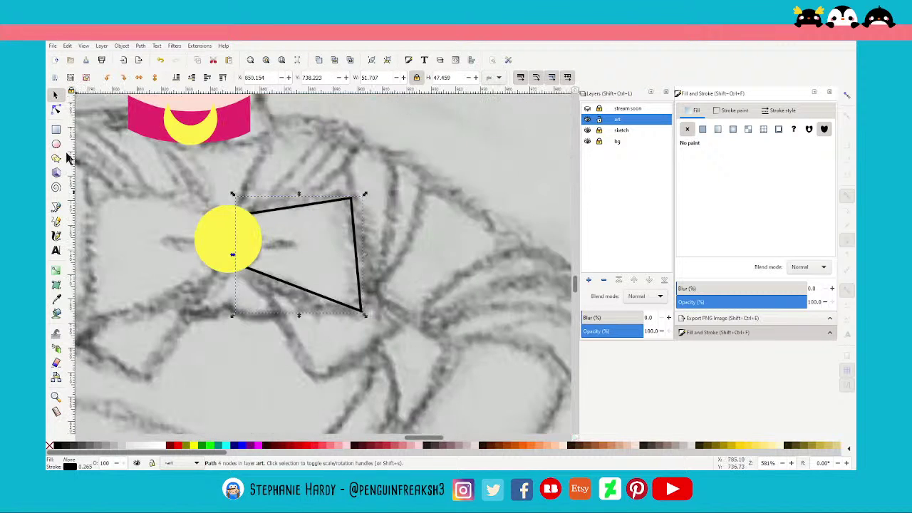
pyautogui.click(56, 110)
pyautogui.moveTo(295, 213); pyautogui.dragTo(317, 195)
pyautogui.moveTo(287, 287); pyautogui.dragTo(325, 311)
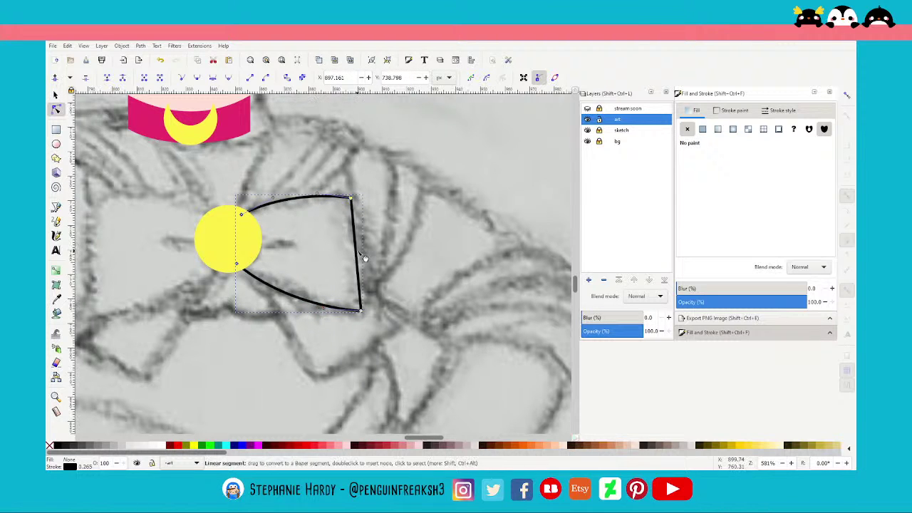
pyautogui.moveTo(358, 262)
pyautogui.mouseDown()
pyautogui.moveTo(365, 274)
pyautogui.moveTo(369, 233)
pyautogui.mouseUp()
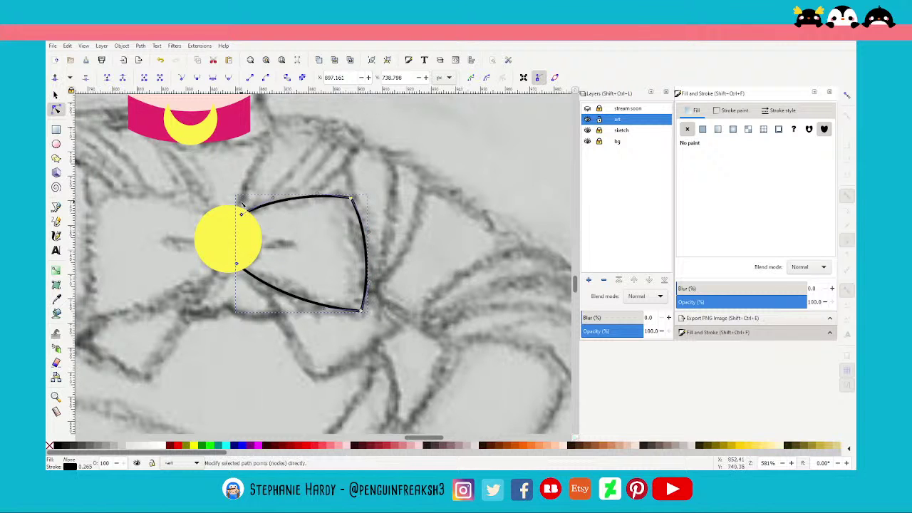
pyautogui.click(55, 94)
pyautogui.click(128, 204)
pyautogui.scroll(-3, 352, 295)
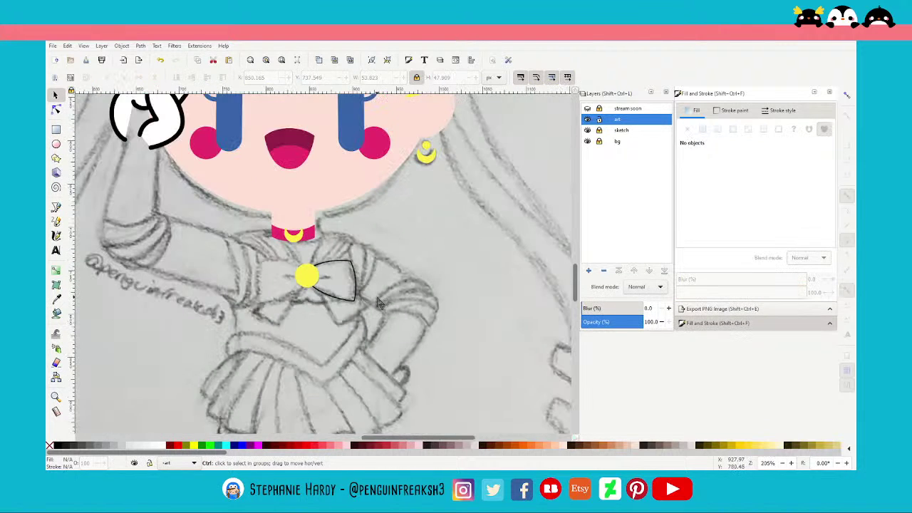
pyautogui.scroll(1, 377, 299)
# - Move the small yellow strand shape onto the bow beside the circle as its tail
pyautogui.scroll(1, 388, 230)
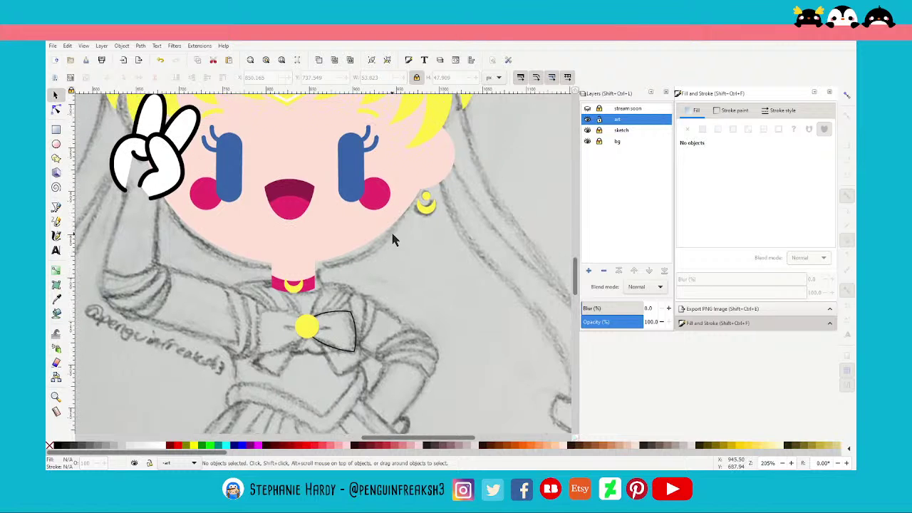
pyautogui.scroll(1, 394, 234)
pyautogui.click(375, 149)
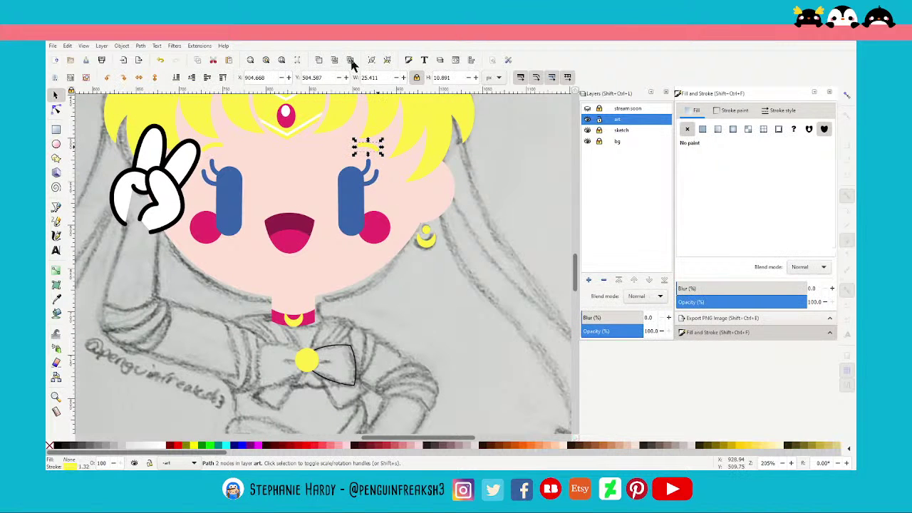
pyautogui.click(323, 362)
pyautogui.scroll(2, 324, 388)
pyautogui.scroll(-2, 325, 388)
pyautogui.scroll(2, 336, 376)
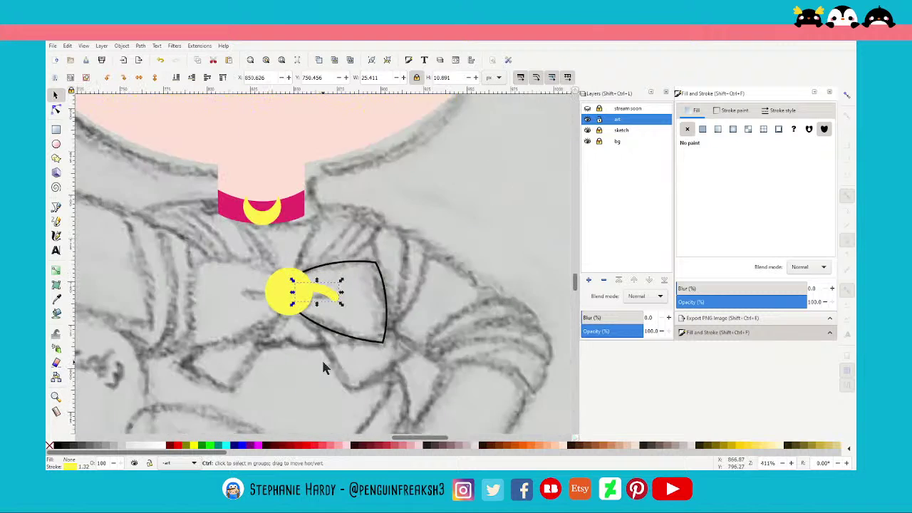
pyautogui.scroll(2, 328, 370)
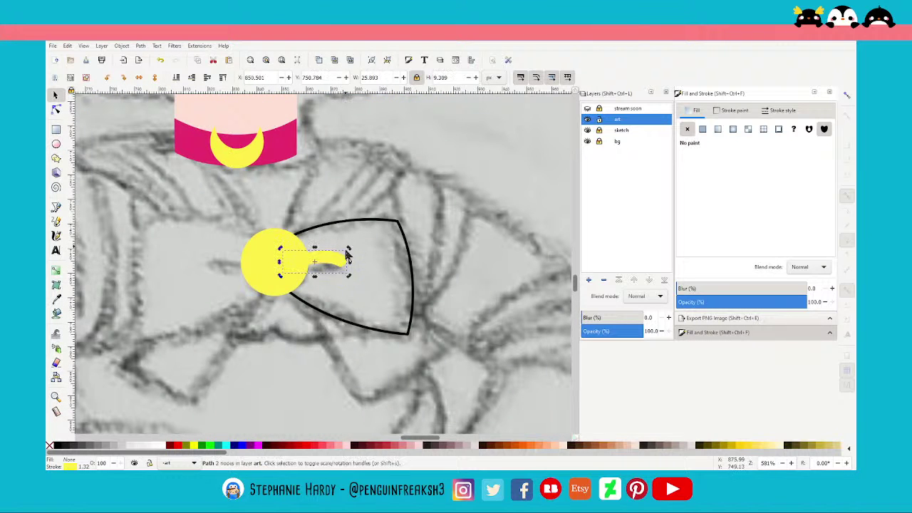
pyautogui.moveTo(351, 258); pyautogui.dragTo(341, 268)
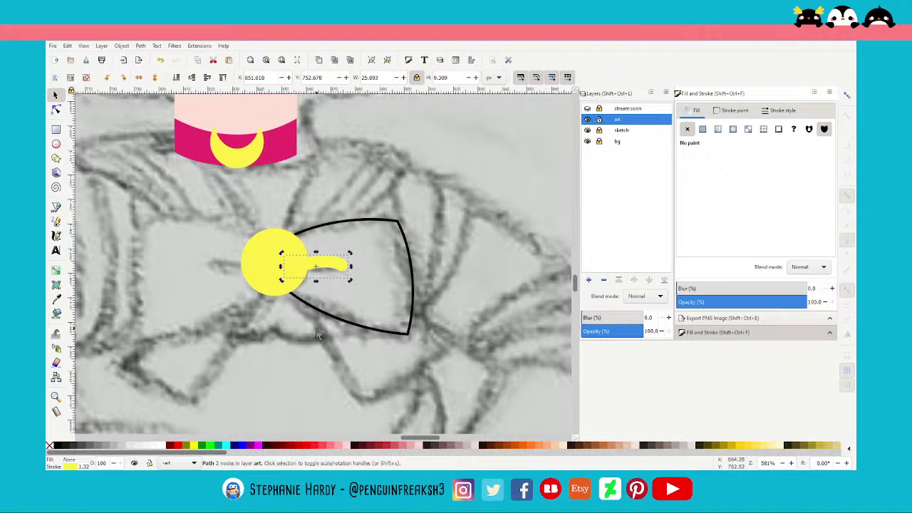
pyautogui.click(306, 347)
pyautogui.keyDown('ctrl'); pyautogui.scroll(-1, 306, 347); pyautogui.keyUp('ctrl')
pyautogui.scroll(-1, 373, 358)
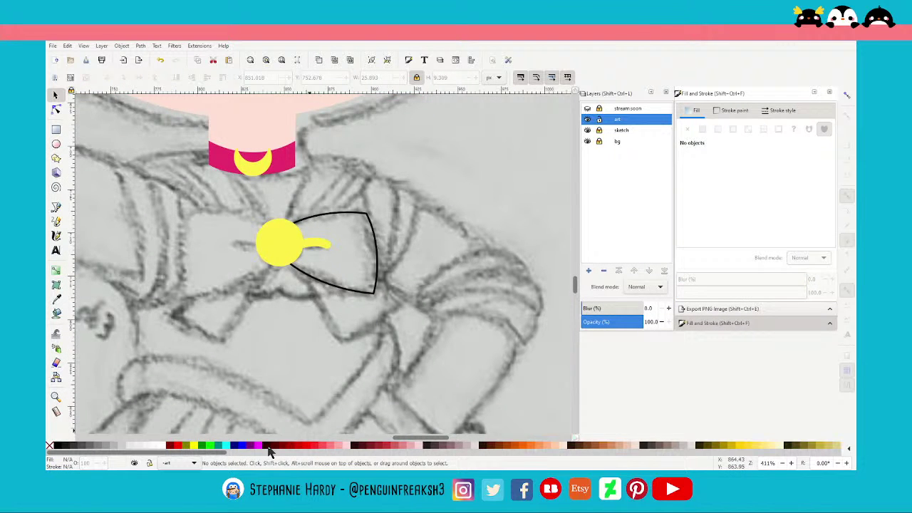
# - Set the bow wing's stroke width to 5 px
pyautogui.click(375, 293)
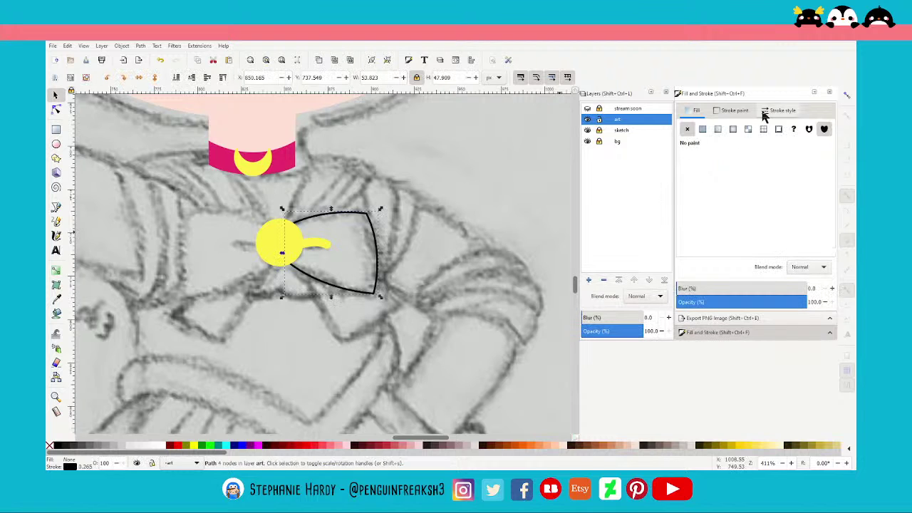
pyautogui.click(782, 110)
pyautogui.doubleClick(725, 130)
pyautogui.press('Return')
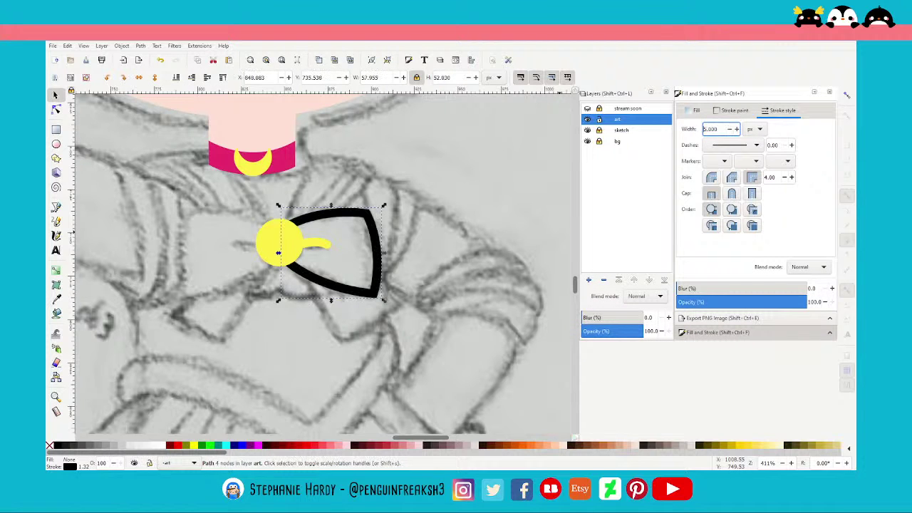
# - Fill the wing with the collar's magenta and make its outline white
pyautogui.click(696, 111)
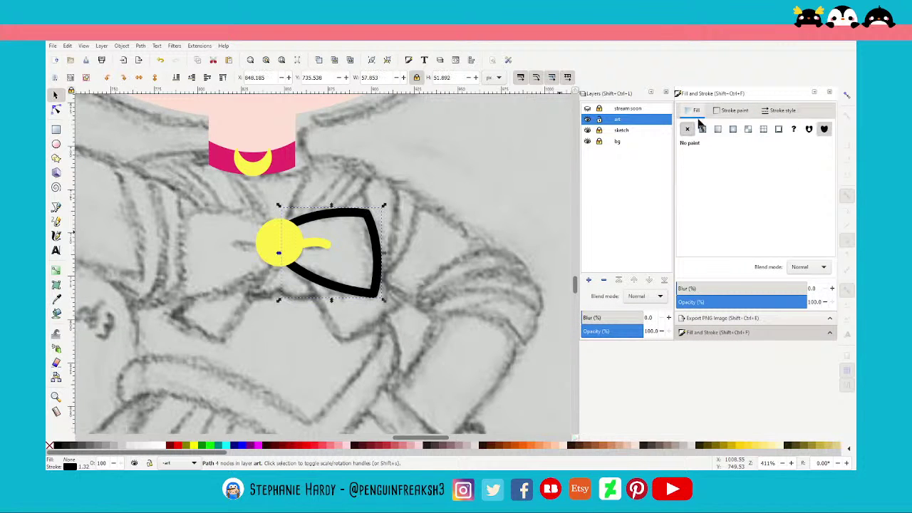
pyautogui.click(704, 128)
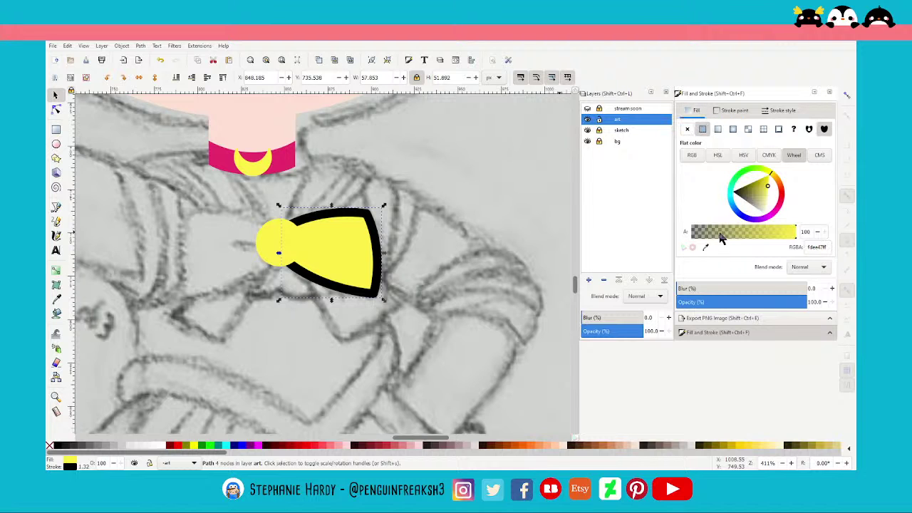
pyautogui.press('d')
pyautogui.click(282, 158)
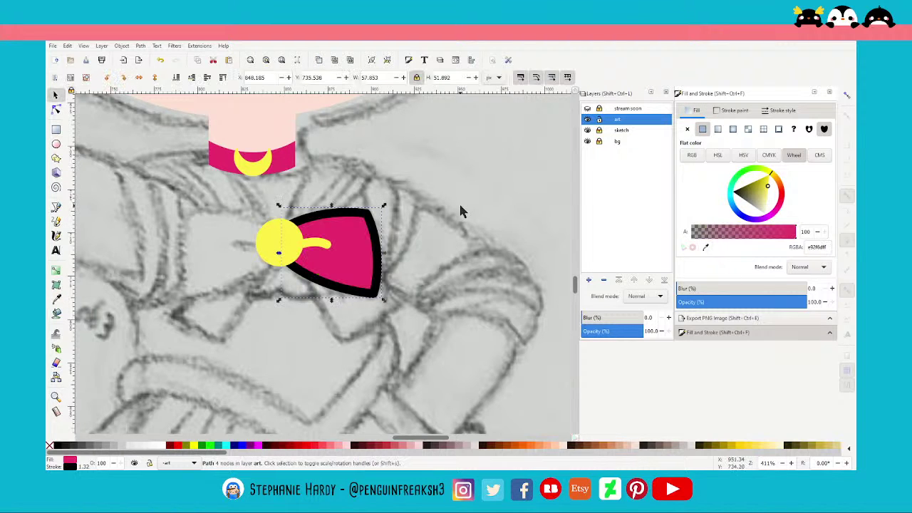
pyautogui.click(740, 110)
pyautogui.moveTo(757, 200); pyautogui.dragTo(744, 213)
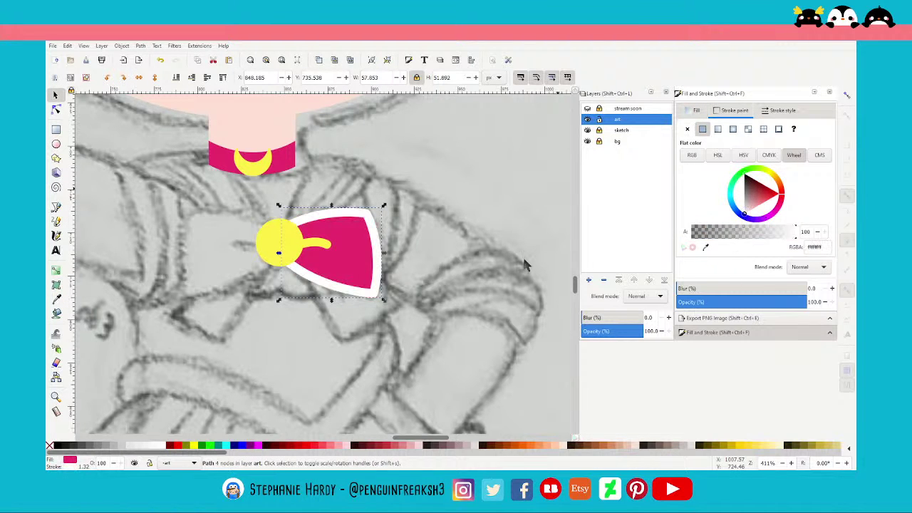
pyautogui.click(430, 309)
# - Select the yellow curve on the bow, then clear the selection
pyautogui.scroll(-3, 430, 309)
pyautogui.scroll(3, 383, 277)
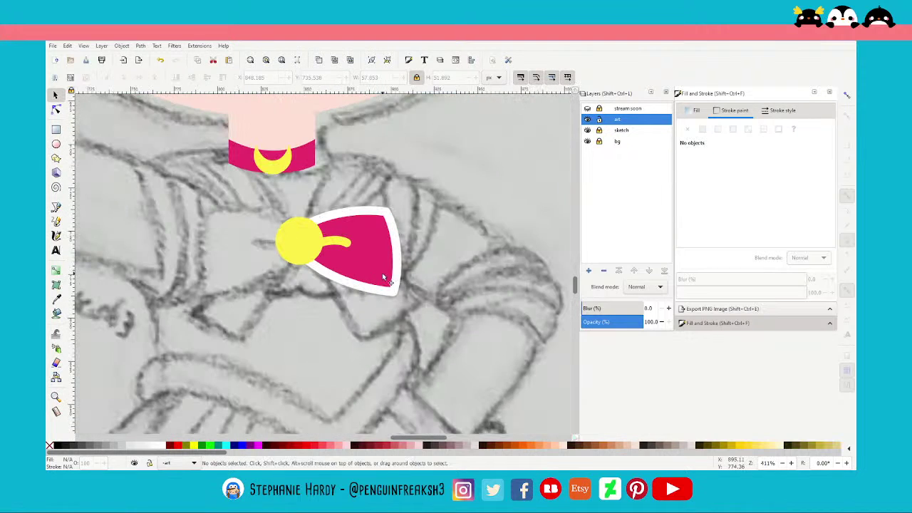
pyautogui.click(345, 245)
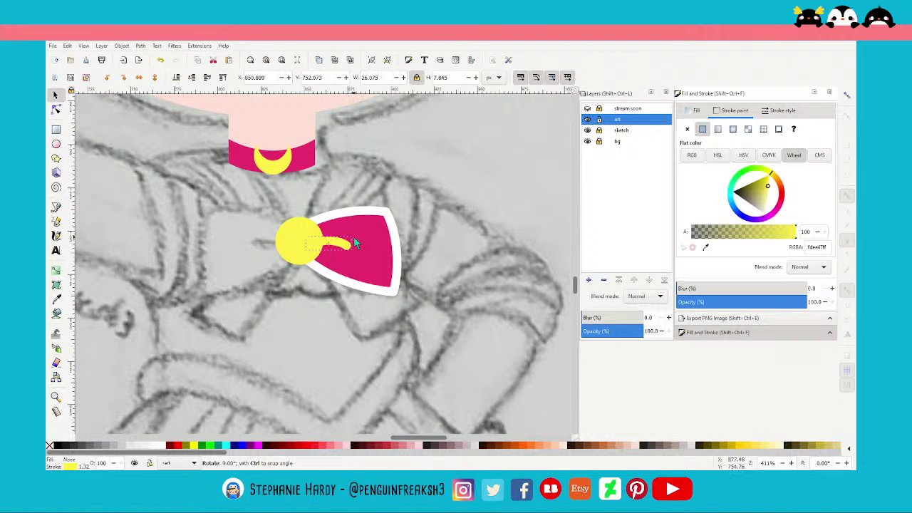
pyautogui.press('Escape')
pyautogui.scroll(-3, 335, 314)
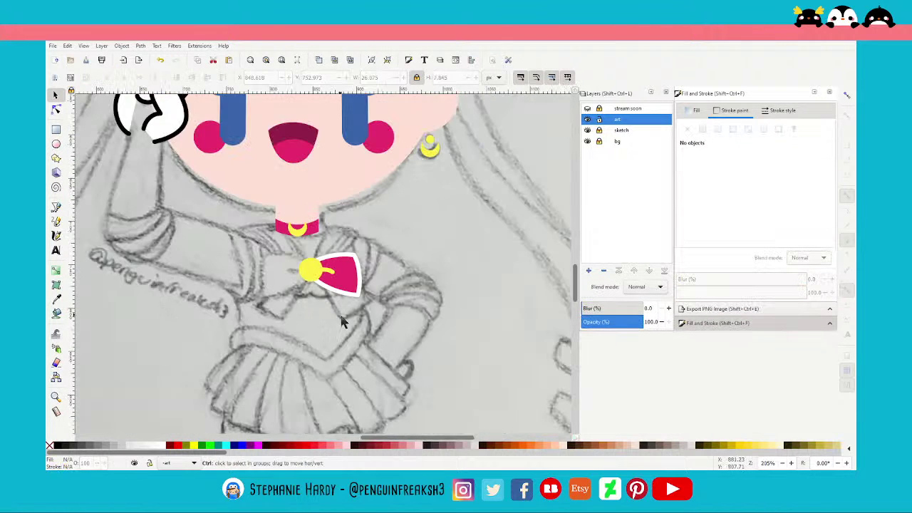
pyautogui.scroll(3, 331, 322)
# - Draw a quadrilateral ribbon-tail shape below the bow wing with the Bezier tool
pyautogui.click(56, 206)
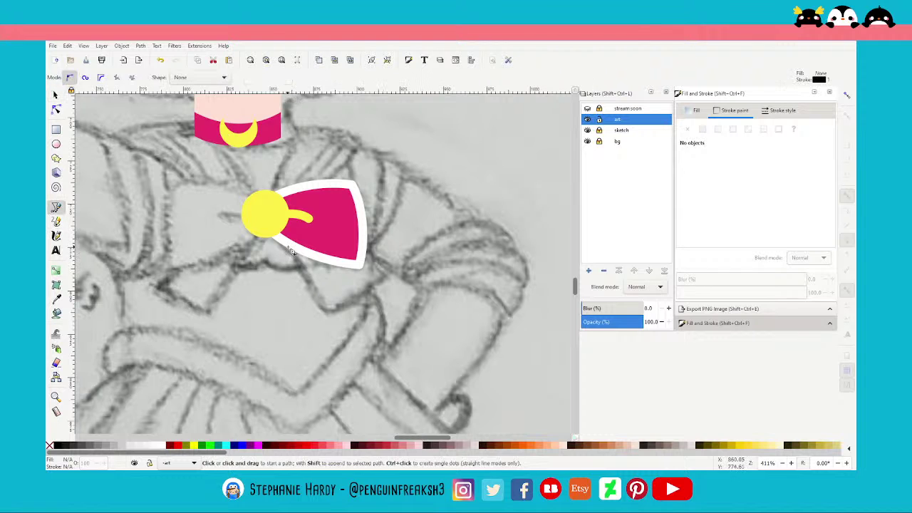
pyautogui.click(287, 245)
pyautogui.click(327, 310)
pyautogui.click(385, 282)
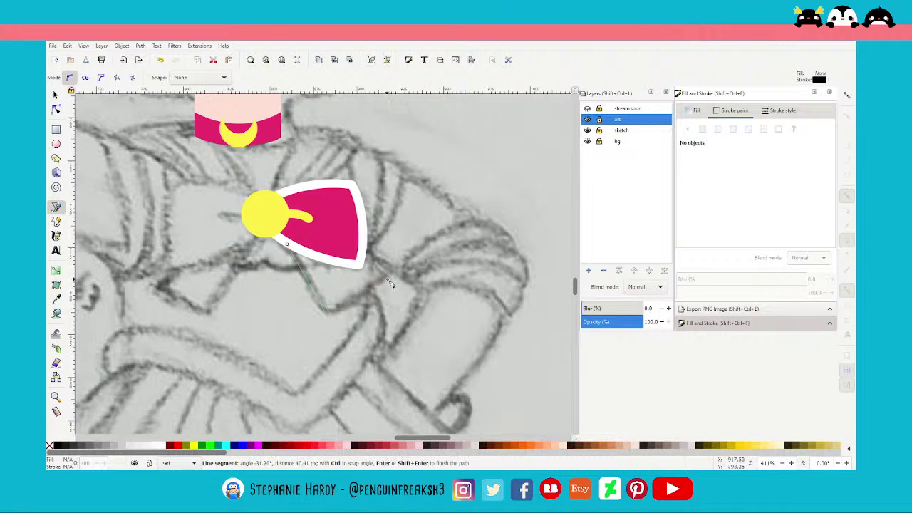
pyautogui.click(363, 240)
pyautogui.click(288, 244)
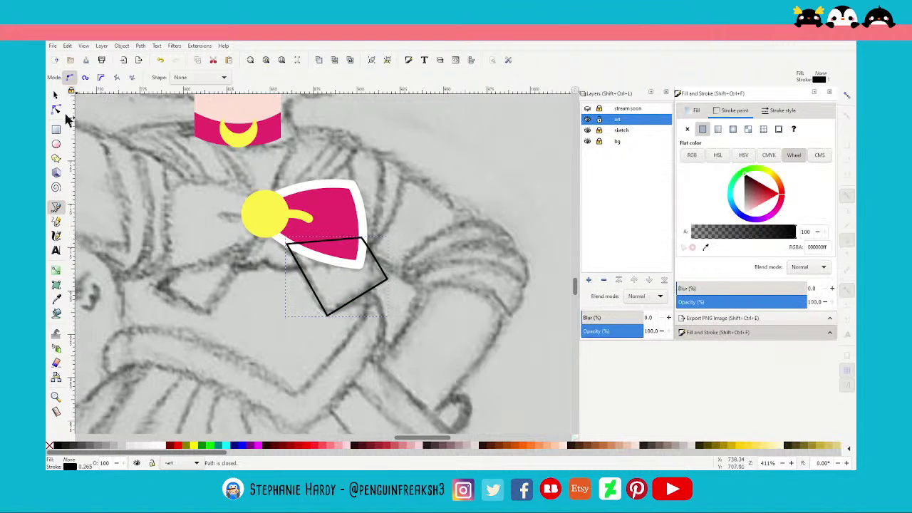
# - Lower the tail behind the wing, thicken its outline, fill it pink and pick the wing's white stroke
pyautogui.click(55, 94)
pyautogui.click(177, 79)
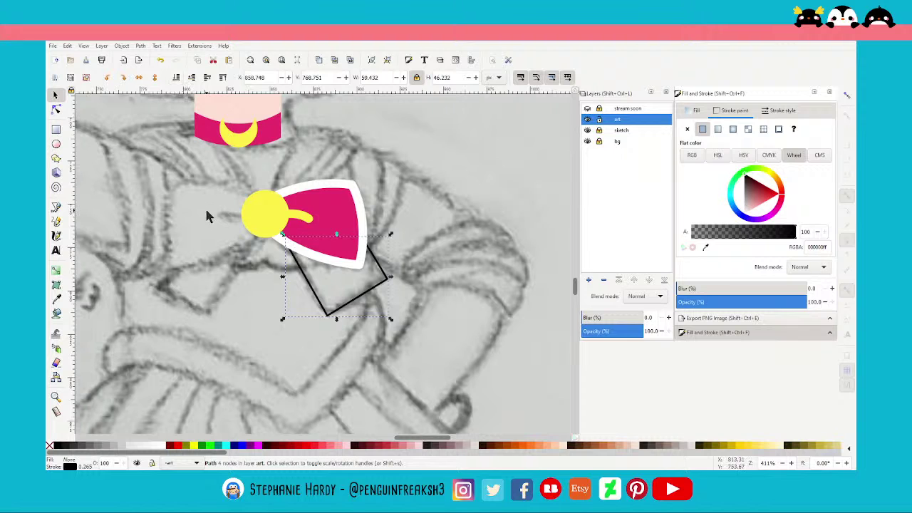
pyautogui.click(780, 110)
pyautogui.write('2')
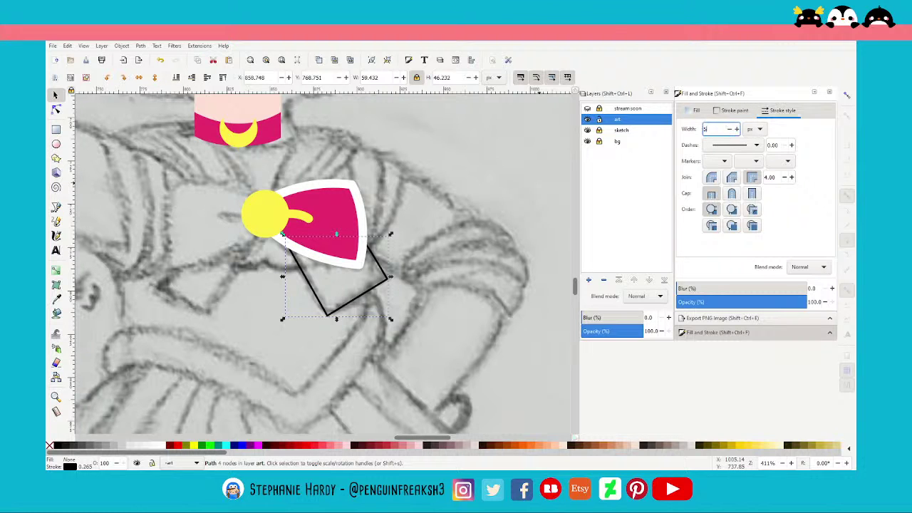
pyautogui.press('Return')
pyautogui.click(701, 114)
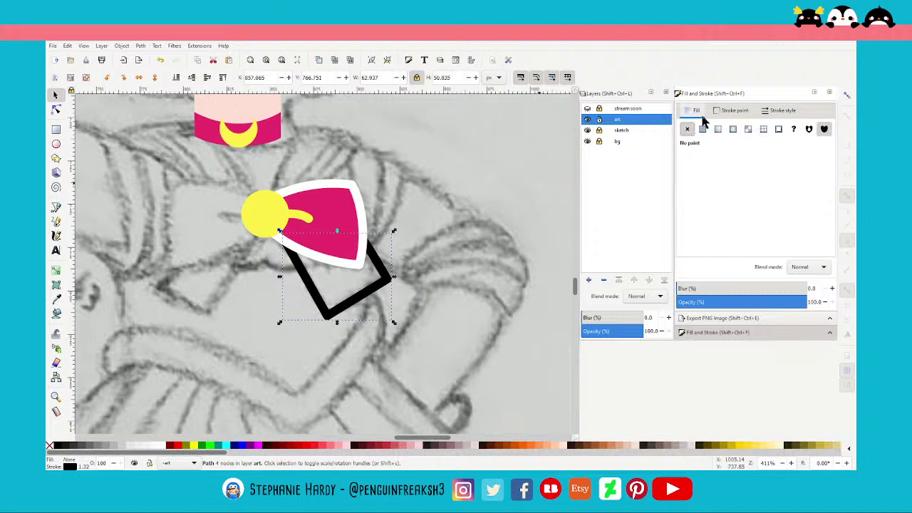
pyautogui.click(702, 129)
pyautogui.click(731, 111)
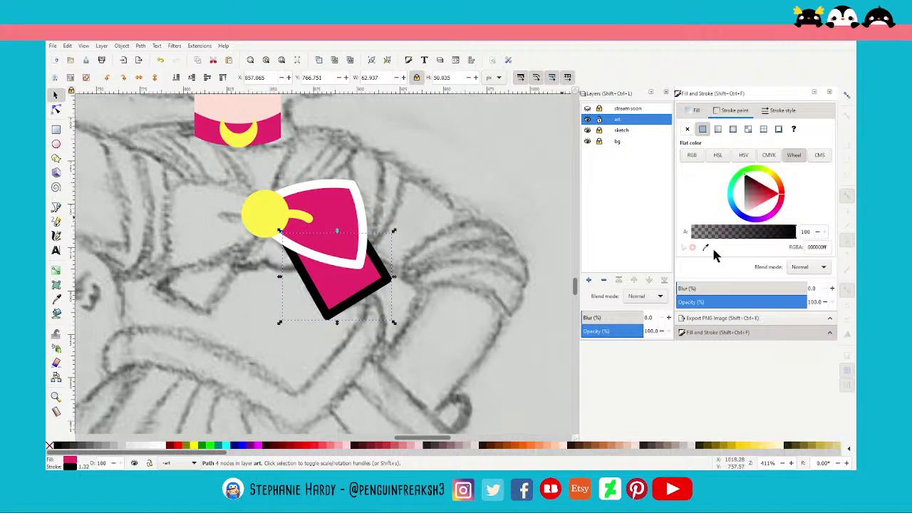
pyautogui.press('d')
pyautogui.keyDown('shift'); pyautogui.click(351, 187); pyautogui.keyUp('shift')
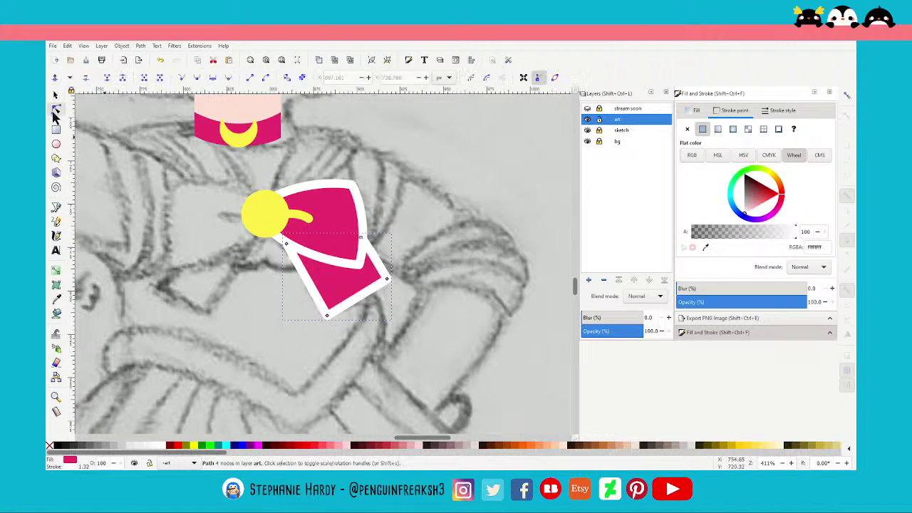
# - Gently curve the tail's right edge, upper-right corner and lower edge with the Node tool
pyautogui.click(56, 109)
pyautogui.scroll(1, 352, 288)
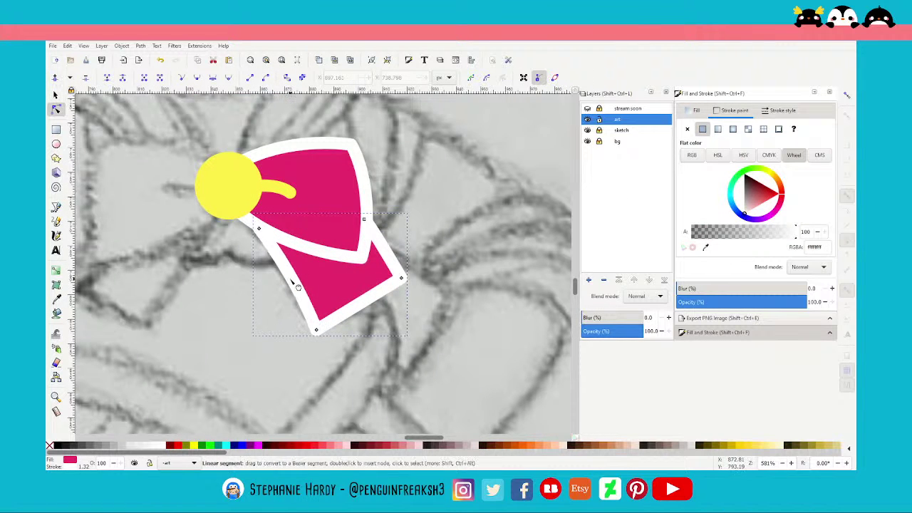
pyautogui.moveTo(388, 246); pyautogui.dragTo(404, 247)
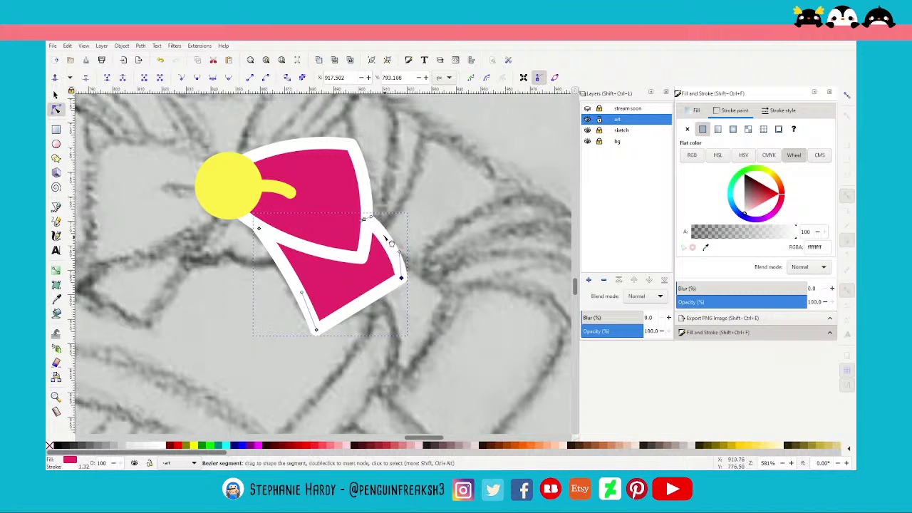
pyautogui.moveTo(364, 219); pyautogui.dragTo(377, 229)
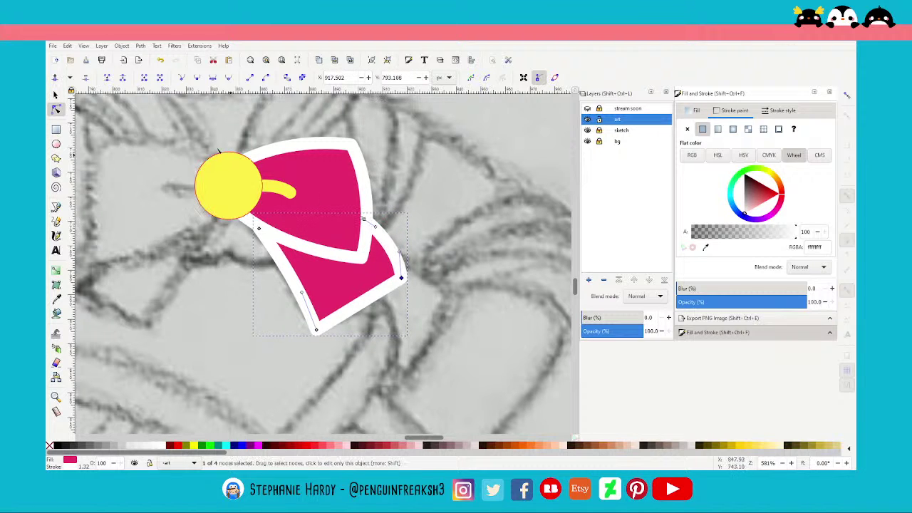
pyautogui.click(182, 77)
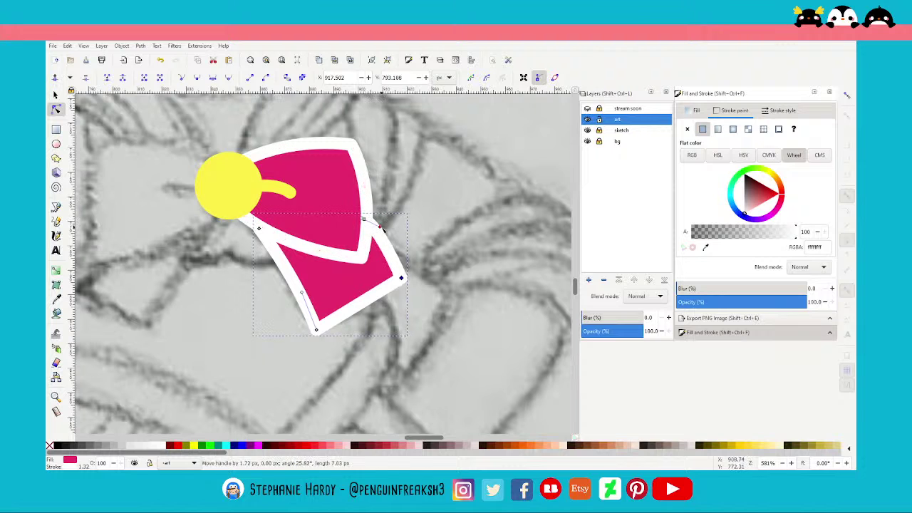
pyautogui.moveTo(362, 310); pyautogui.dragTo(386, 302)
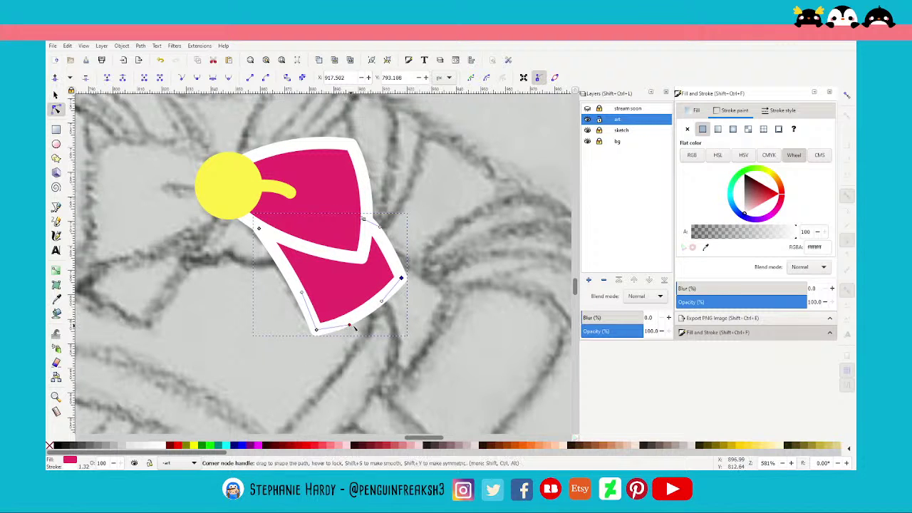
pyautogui.keyDown('ctrl'); pyautogui.scroll(-1, 443, 236); pyautogui.keyUp('ctrl')
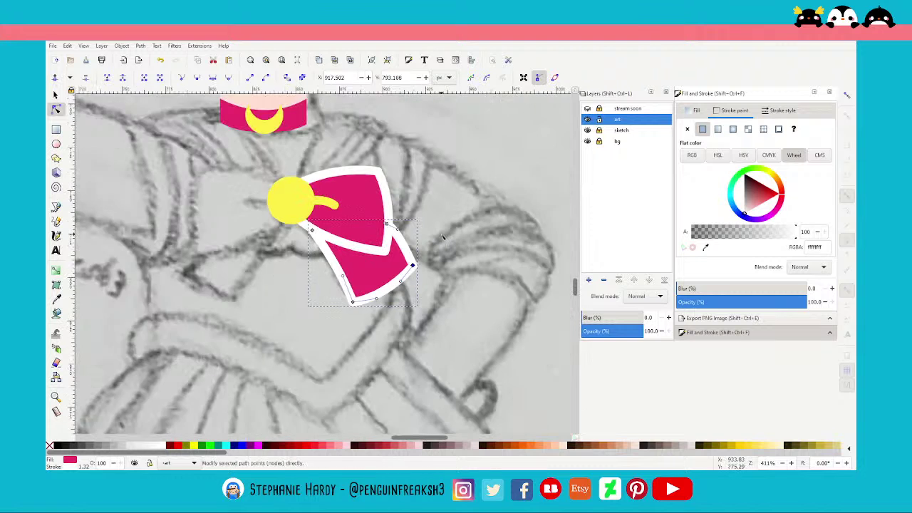
pyautogui.keyDown('ctrl'); pyautogui.scroll(-1, 443, 236); pyautogui.keyUp('ctrl')
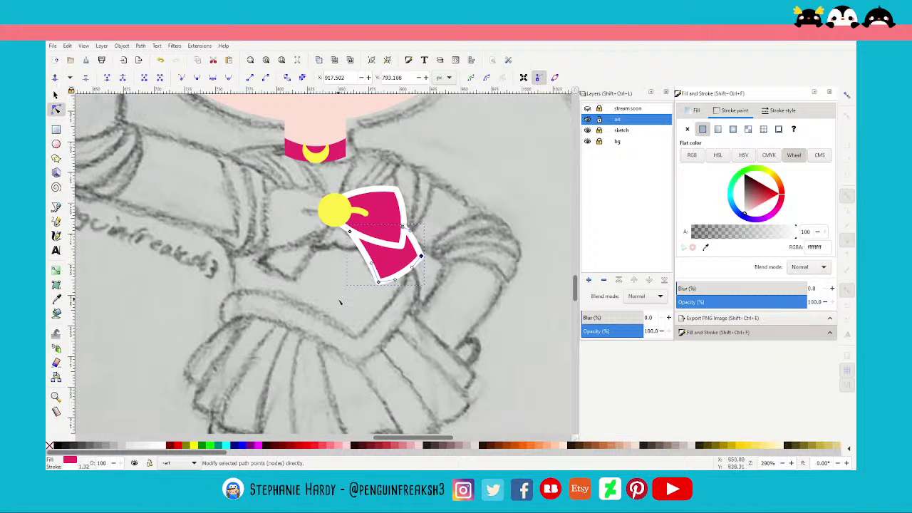
# - Duplicate the tail, wing and yellow curve, flip the copy horizontally and move it left
pyautogui.scroll(1, 340, 302)
pyautogui.click(57, 95)
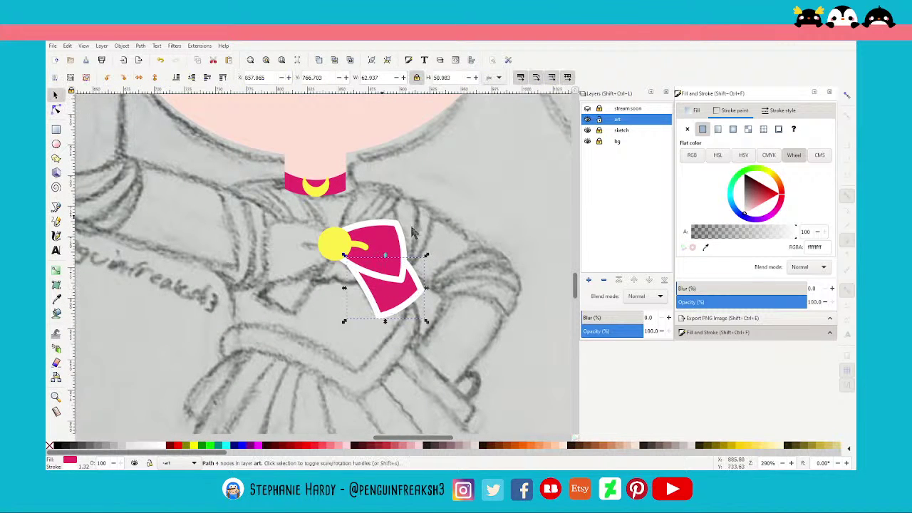
pyautogui.keyDown('shift'); pyautogui.click(382, 244); pyautogui.keyUp('shift')
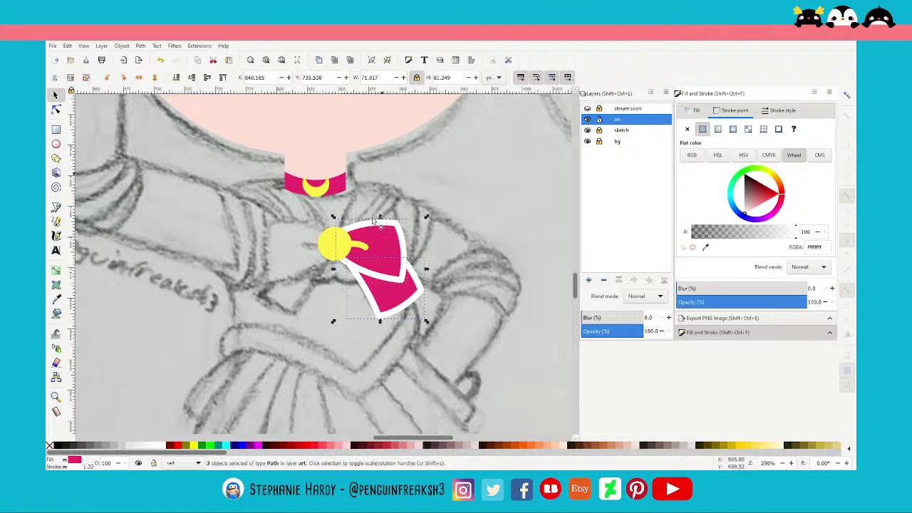
pyautogui.keyDown('shift'); pyautogui.click(361, 247); pyautogui.keyUp('shift')
pyautogui.click(319, 61)
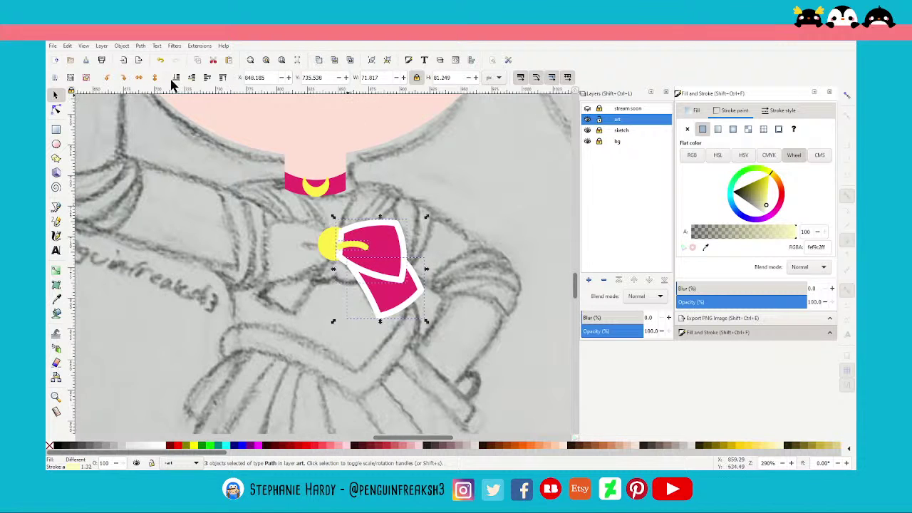
pyautogui.click(139, 77)
pyautogui.press('Left')
pyautogui.press('Left')
pyautogui.press('Left')
pyautogui.press('Left')
pyautogui.press('Left')
pyautogui.press('Left')
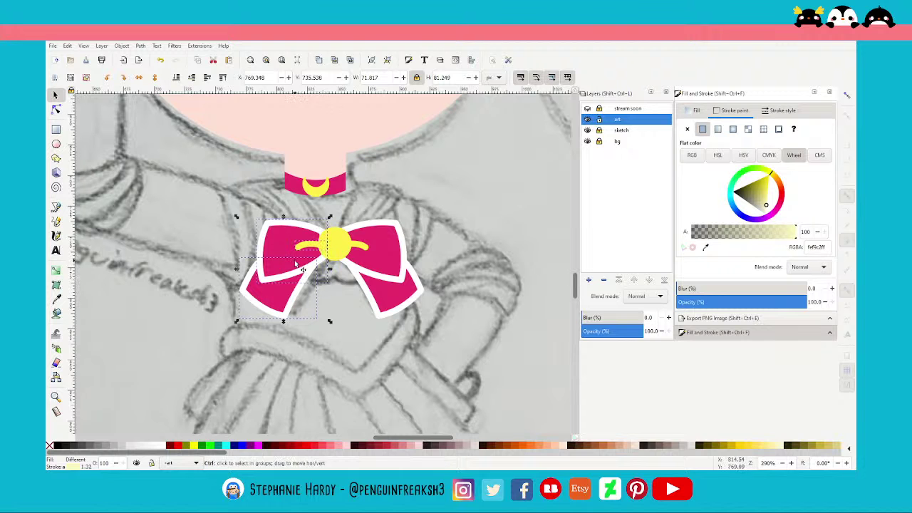
pyautogui.moveTo(295, 265); pyautogui.dragTo(306, 264)
pyautogui.click(345, 321)
pyautogui.scroll(-3, 346, 285)
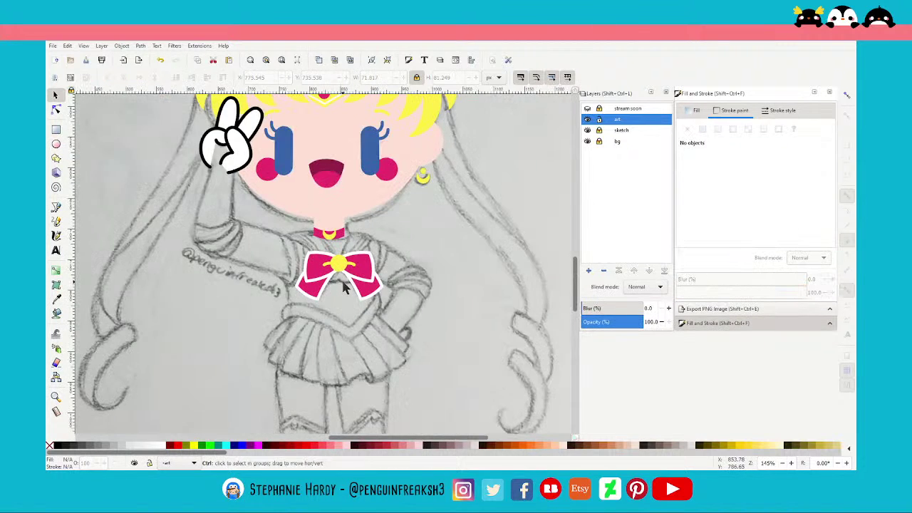
pyautogui.scroll(2, 347, 285)
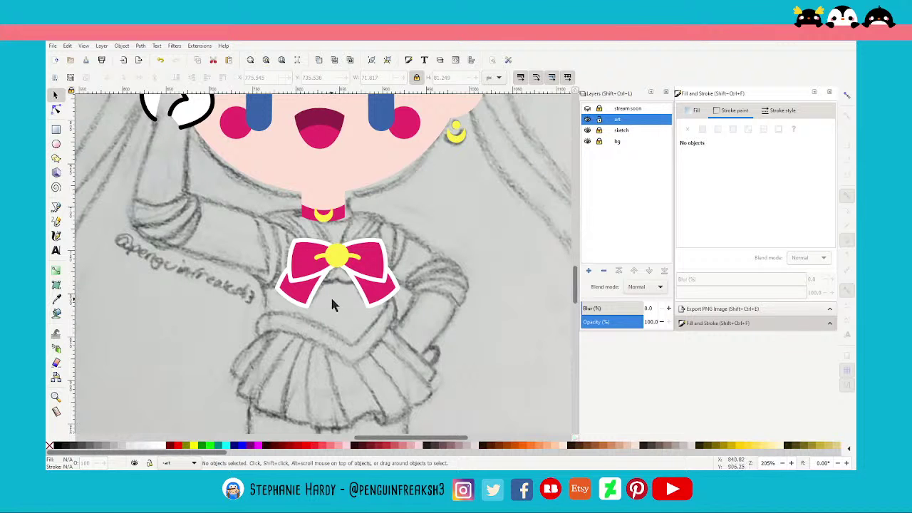
pyautogui.scroll(2, 331, 305)
# - Lower the mirrored yellow curve behind the circle, flip it and rotate it into place
pyautogui.scroll(1, 313, 271)
pyautogui.click(302, 243)
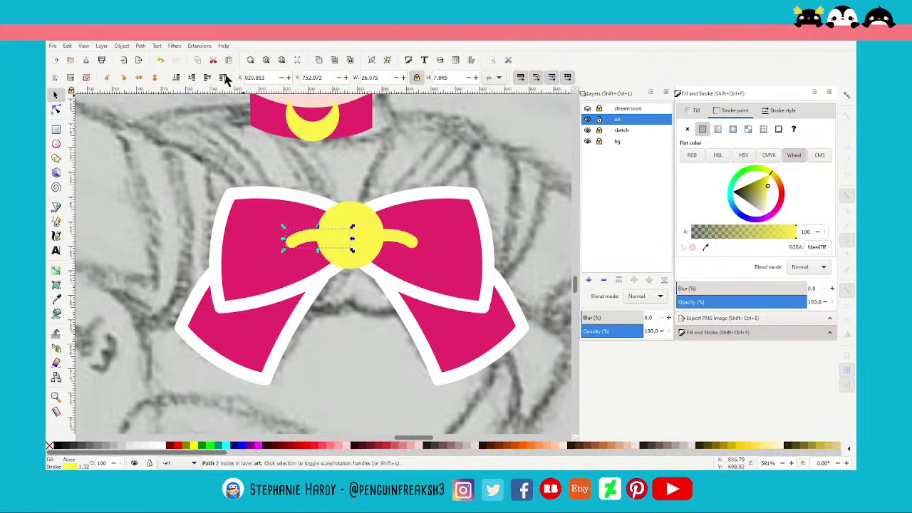
pyautogui.click(192, 77)
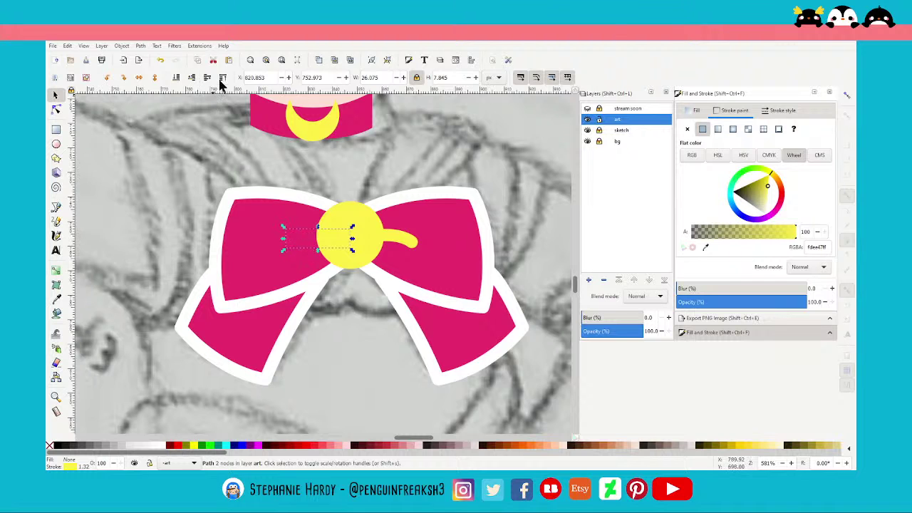
pyautogui.click(222, 79)
pyautogui.click(318, 241)
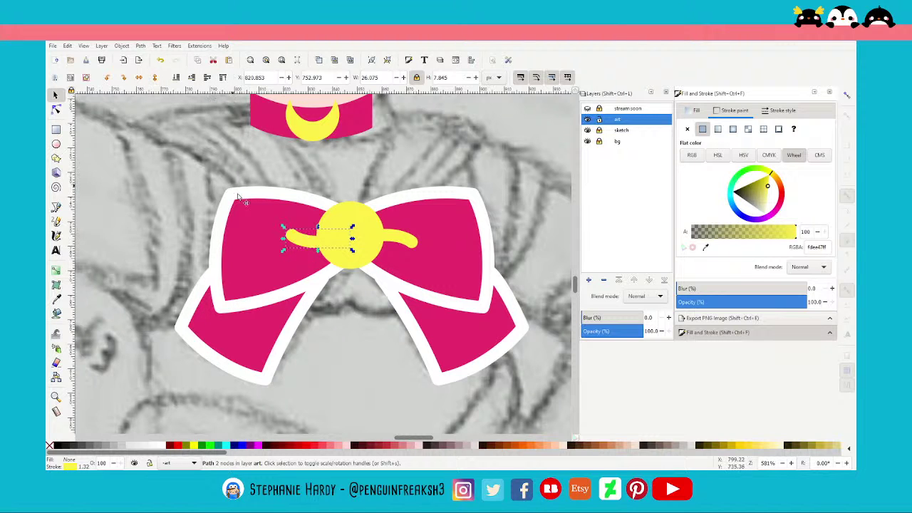
pyautogui.moveTo(283, 226)
pyautogui.mouseDown()
pyautogui.moveTo(283, 247)
pyautogui.moveTo(346, 228)
pyautogui.mouseUp()
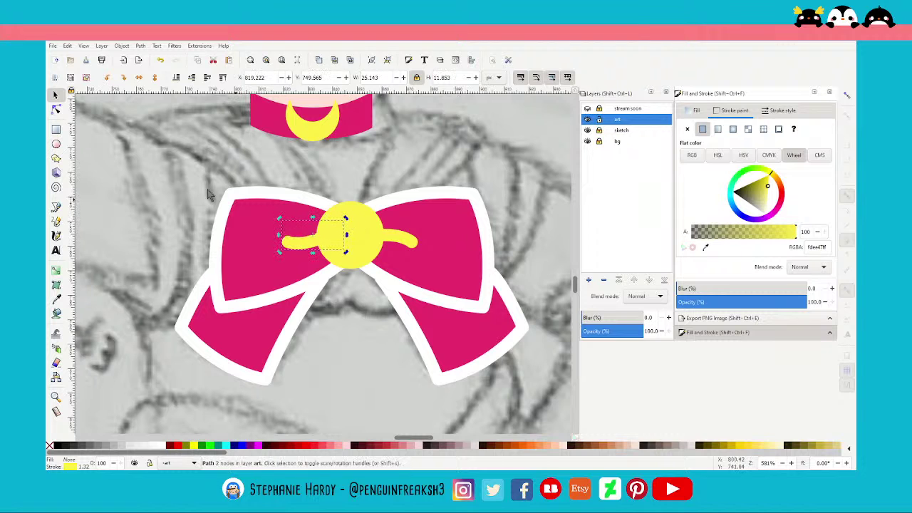
# - Nudge the left wing's top corner and reshape the right wing's corners and lower curve
pyautogui.click(57, 110)
pyautogui.click(235, 199)
pyautogui.moveTo(232, 189); pyautogui.dragTo(232, 186)
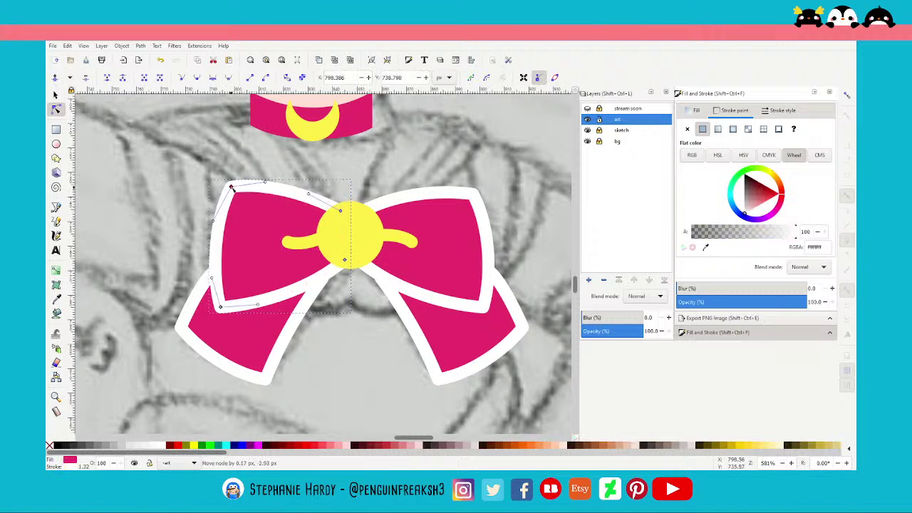
pyautogui.click(413, 213)
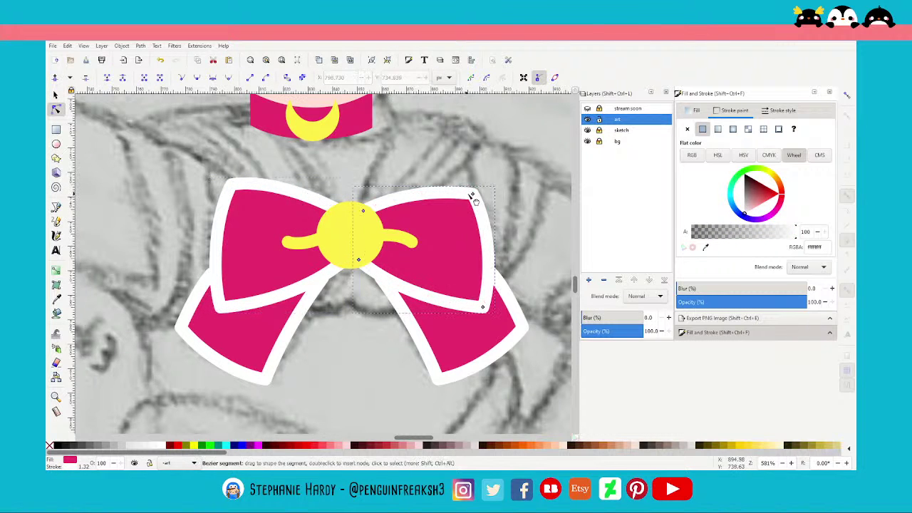
pyautogui.moveTo(473, 193); pyautogui.dragTo(473, 189)
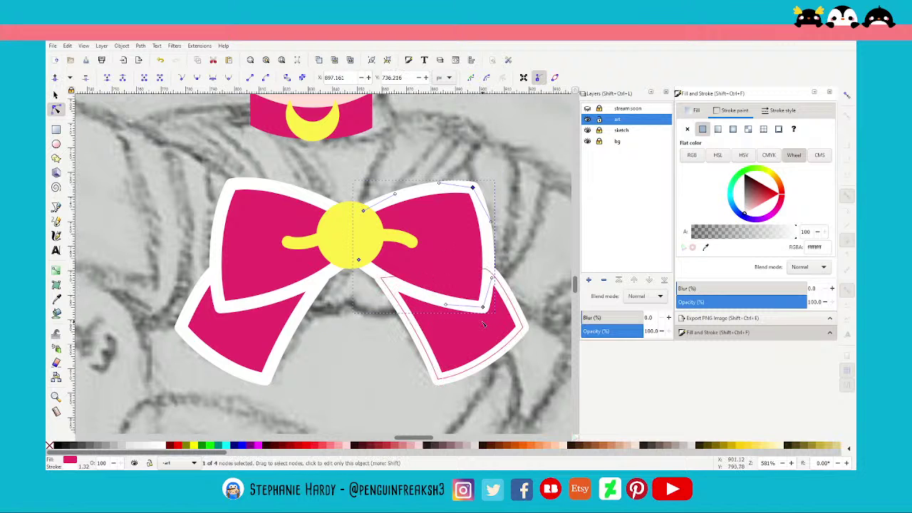
pyautogui.moveTo(483, 307); pyautogui.dragTo(481, 315)
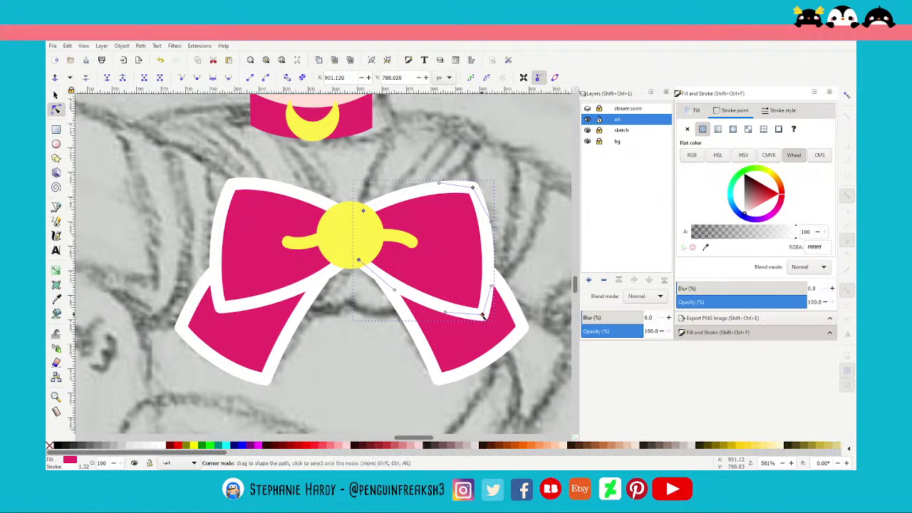
pyautogui.moveTo(394, 289); pyautogui.dragTo(396, 301)
# - Refine the left wing's centre point, bottom-left curve and top curve
pyautogui.click(335, 265)
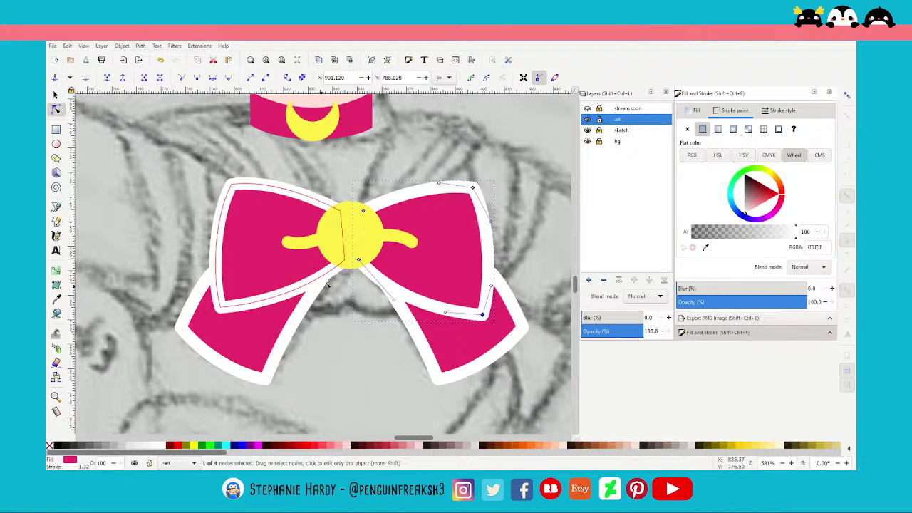
pyautogui.moveTo(348, 262); pyautogui.dragTo(349, 263)
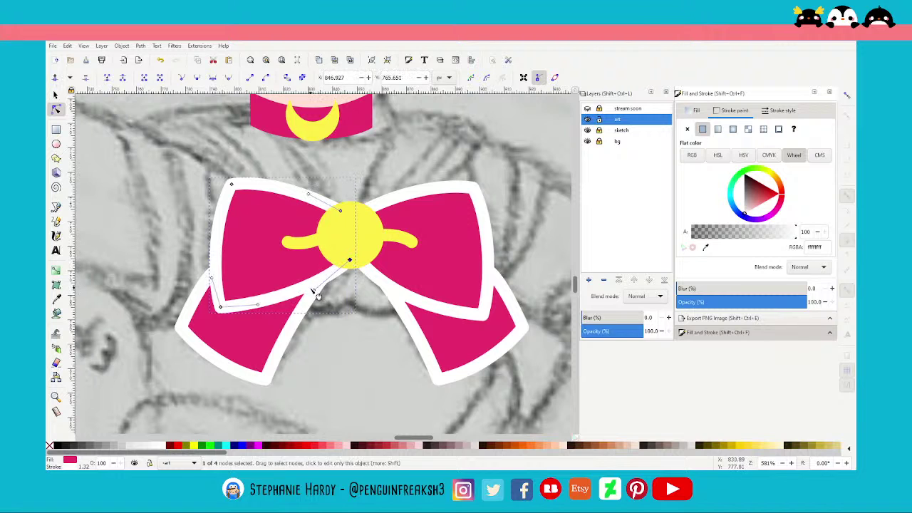
pyautogui.moveTo(257, 305); pyautogui.dragTo(258, 310)
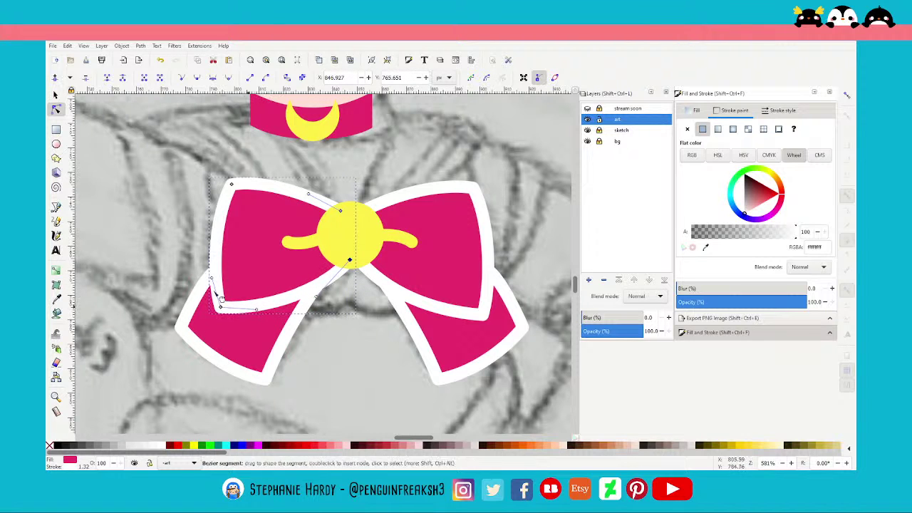
pyautogui.moveTo(308, 195); pyautogui.dragTo(316, 193)
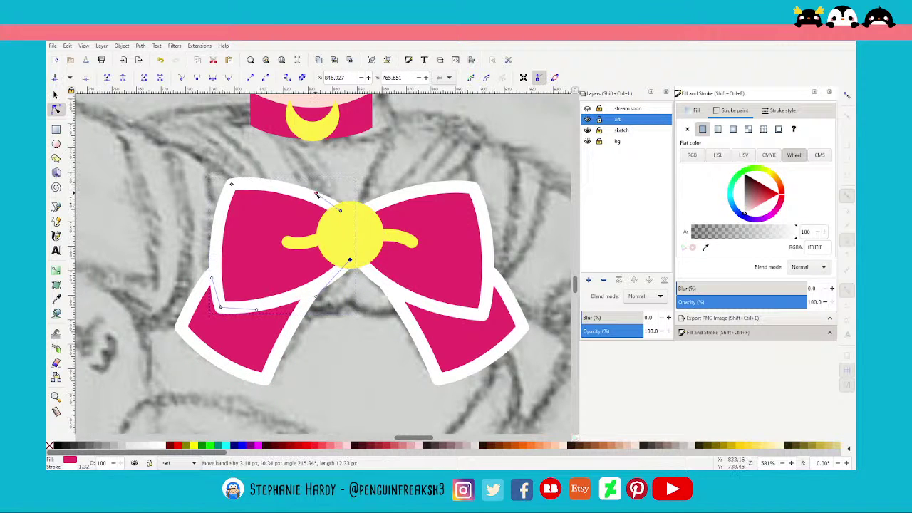
pyautogui.click(56, 95)
pyautogui.press('Escape')
pyautogui.scroll(-2, 296, 265)
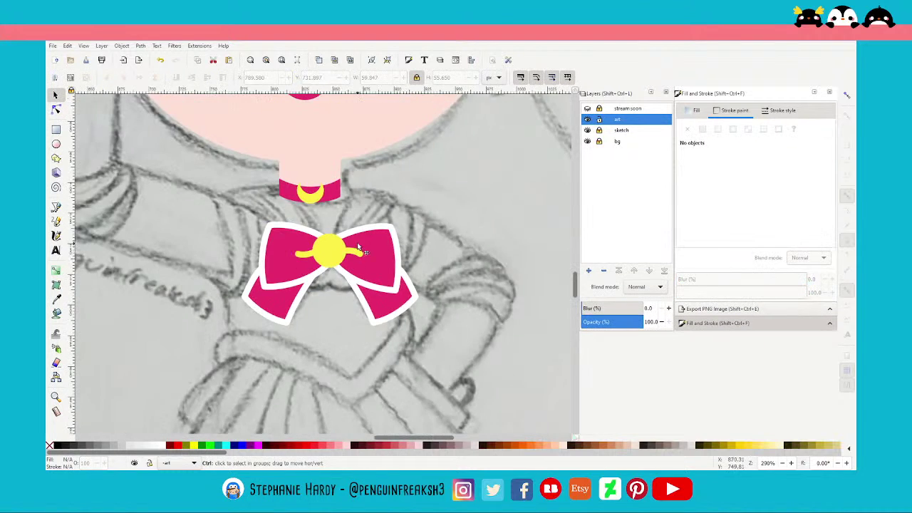
pyautogui.scroll(-2, 357, 253)
pyautogui.scroll(-1, 417, 242)
pyautogui.scroll(2, 391, 251)
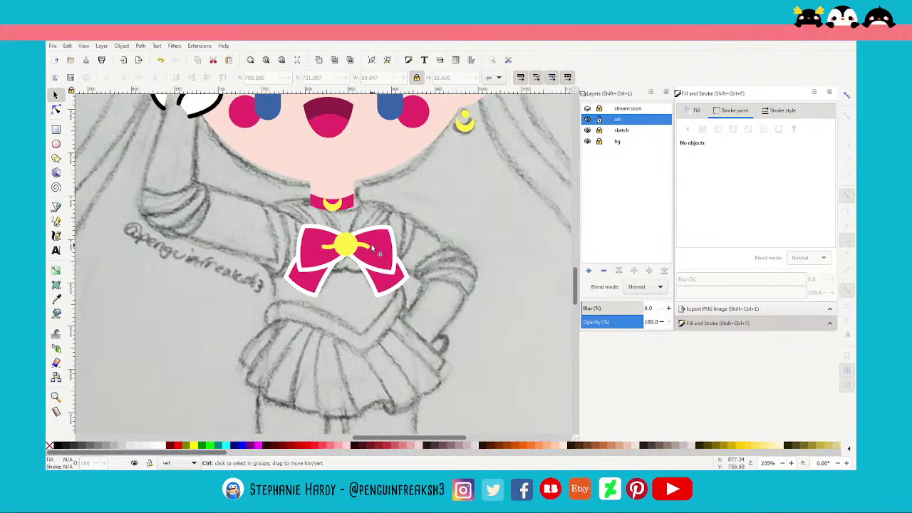
pyautogui.scroll(3, 357, 250)
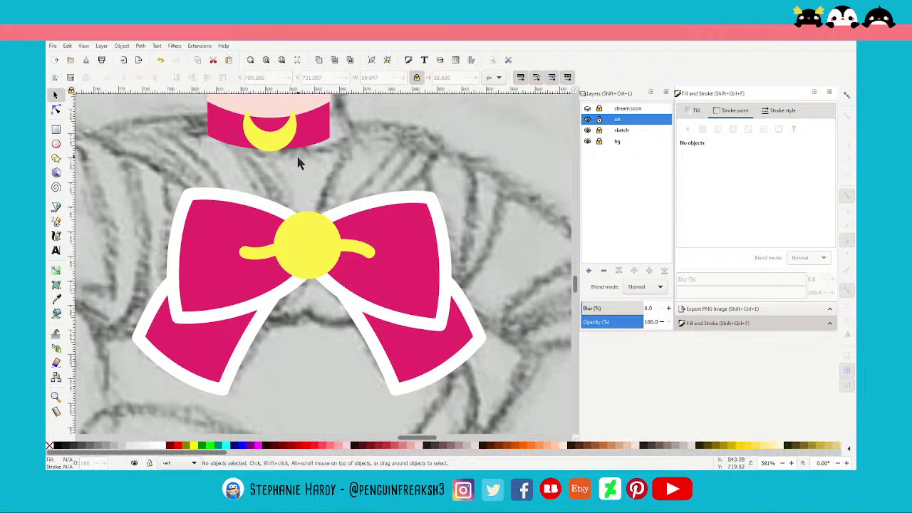
pyautogui.click(303, 236)
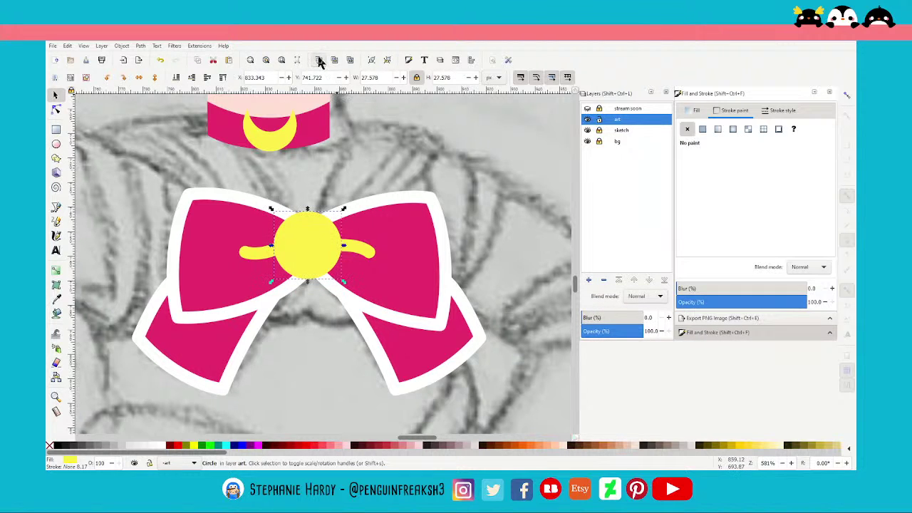
# - Turn the duplicated circle into a small white ring with a 3 px outline
pyautogui.click(702, 128)
pyautogui.click(782, 110)
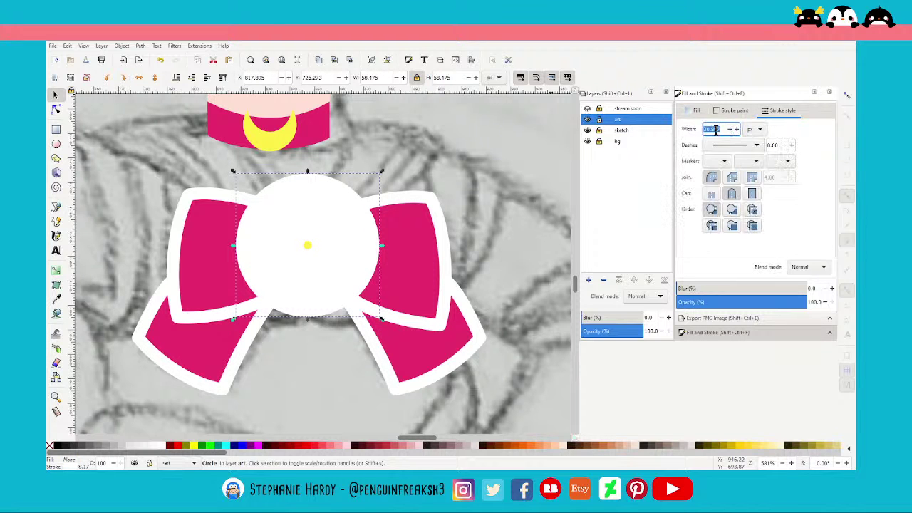
pyautogui.write('5')
pyautogui.press('Return')
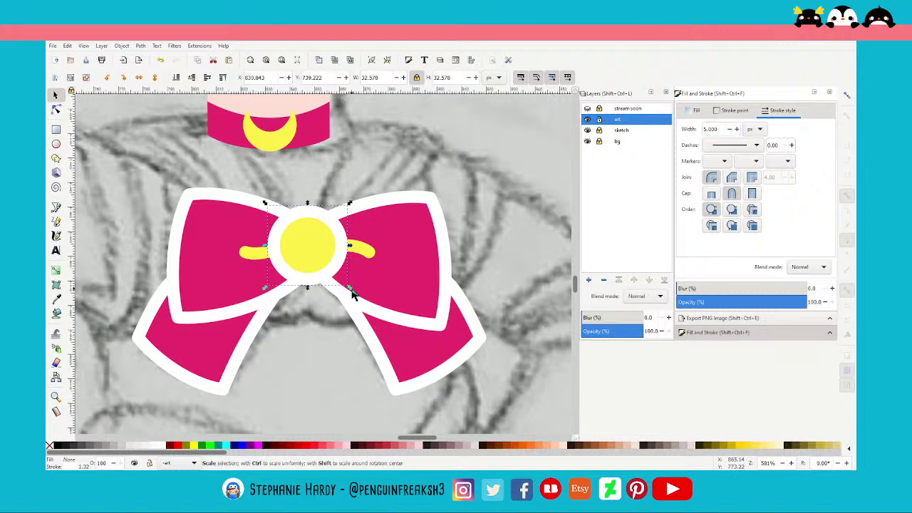
pyautogui.moveTo(344, 288)
pyautogui.mouseDown()
pyautogui.moveTo(307, 246)
pyautogui.moveTo(321, 247)
pyautogui.mouseUp()
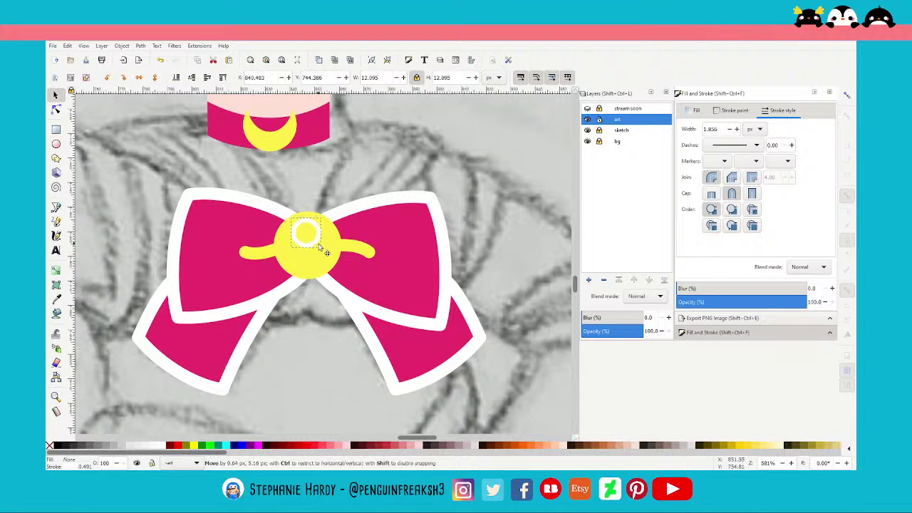
pyautogui.tripleClick(720, 129)
pyautogui.write('3')
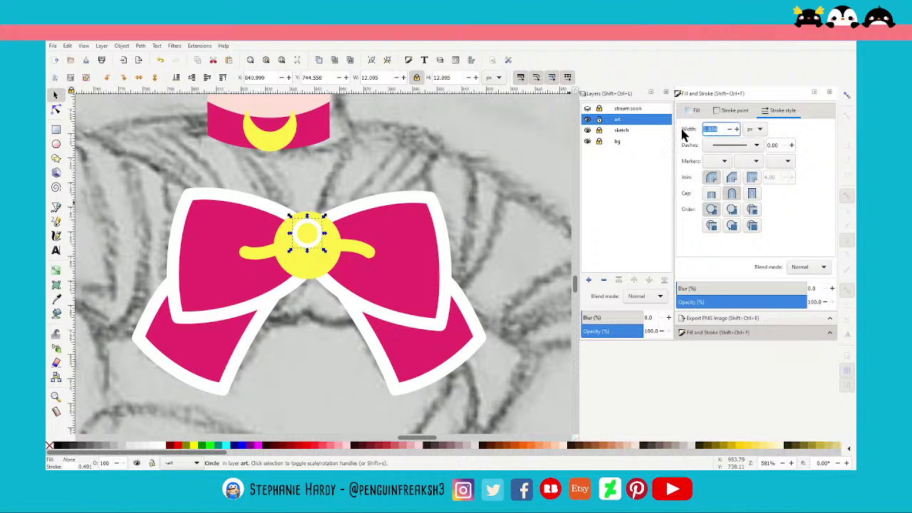
pyautogui.press('Return')
# - Copy the choker's crescent onto the bow centre with a white 3 px outline, shrunk to fit
pyautogui.click(276, 142)
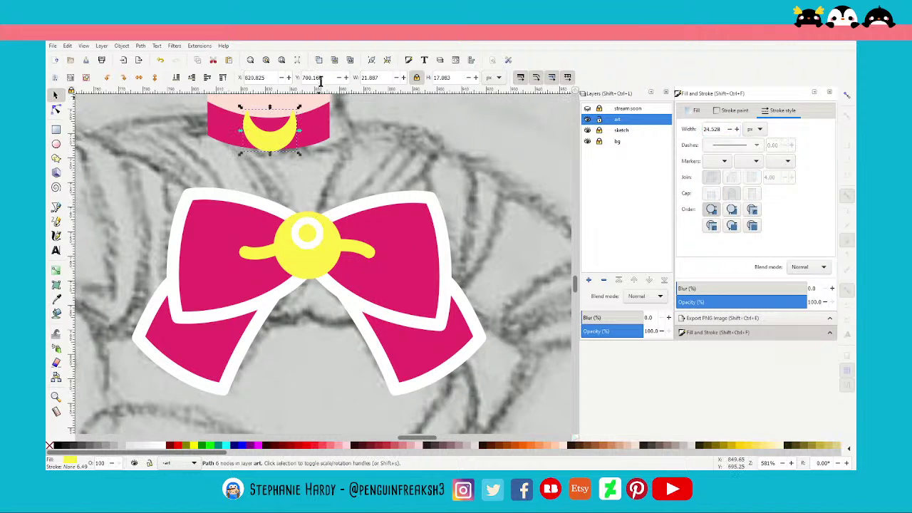
pyautogui.click(319, 61)
pyautogui.moveTo(278, 139); pyautogui.dragTo(326, 268)
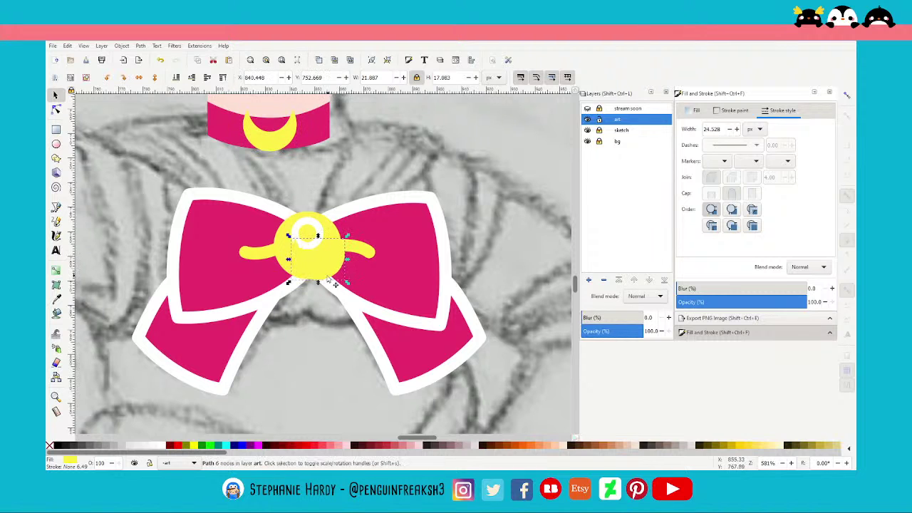
pyautogui.click(734, 111)
pyautogui.click(702, 129)
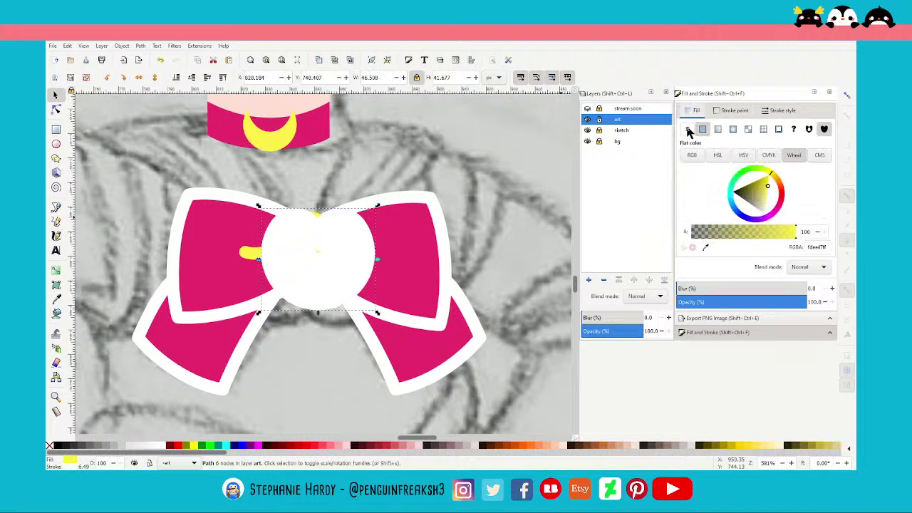
pyautogui.click(783, 111)
pyautogui.write('3')
pyautogui.press('Return')
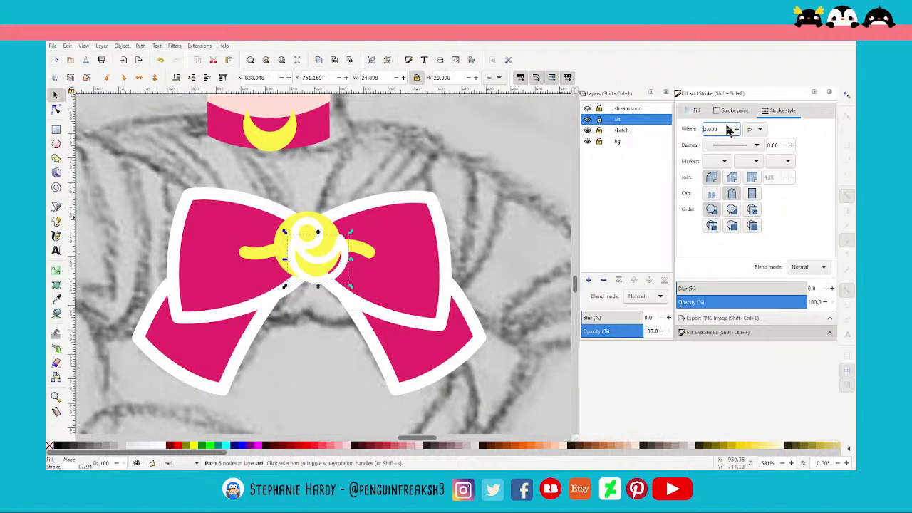
pyautogui.moveTo(342, 275); pyautogui.dragTo(326, 262)
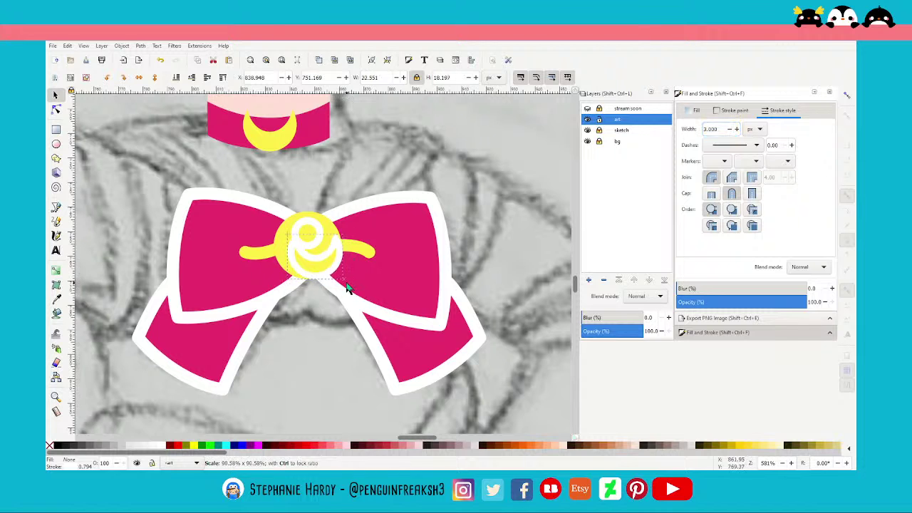
# - Shrink the ring and raise it above the crescent, reapplying 3 px outlines to both
pyautogui.keyDown('alt'); pyautogui.click(326, 262); pyautogui.keyUp('alt')
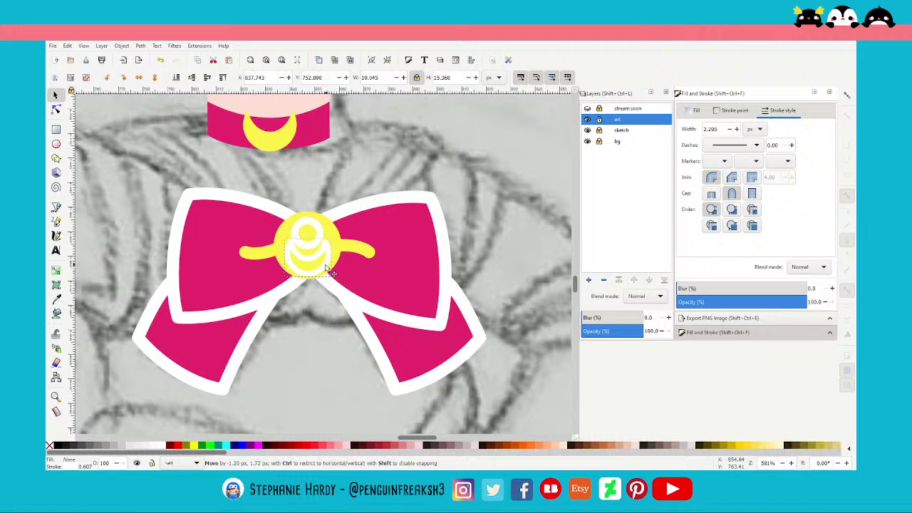
pyautogui.scroll(2, 317, 248)
pyautogui.moveTo(253, 312)
pyautogui.mouseDown()
pyautogui.moveTo(330, 245)
pyautogui.moveTo(323, 230)
pyautogui.moveTo(340, 251)
pyautogui.mouseUp()
pyautogui.click(346, 258)
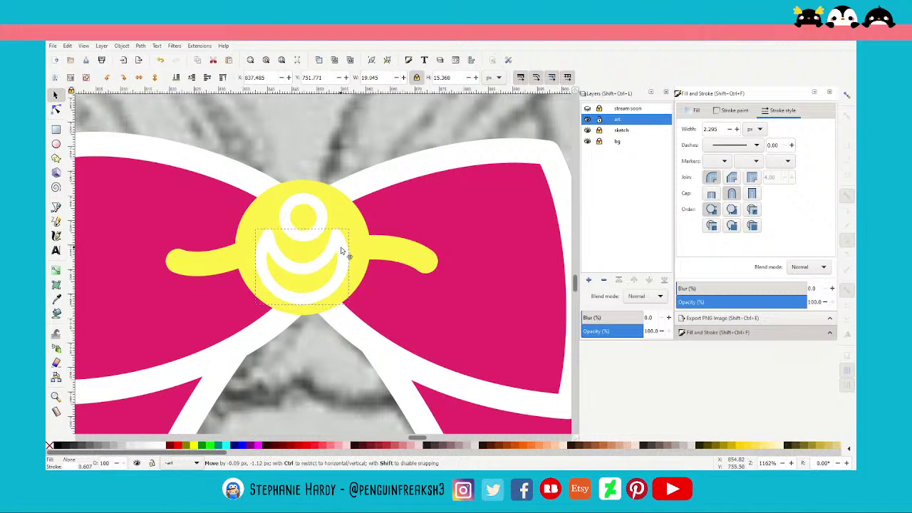
pyautogui.keyDown('shift'); pyautogui.click(312, 226); pyautogui.keyUp('shift')
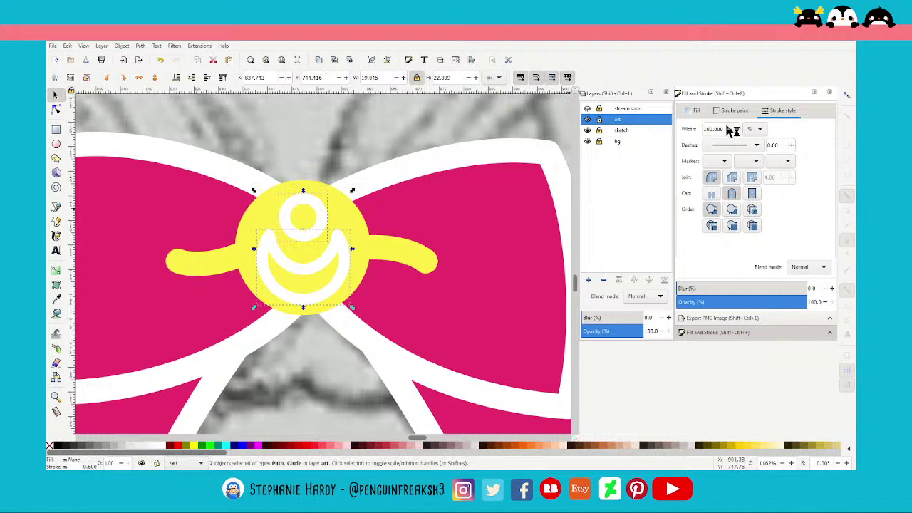
pyautogui.click(314, 205)
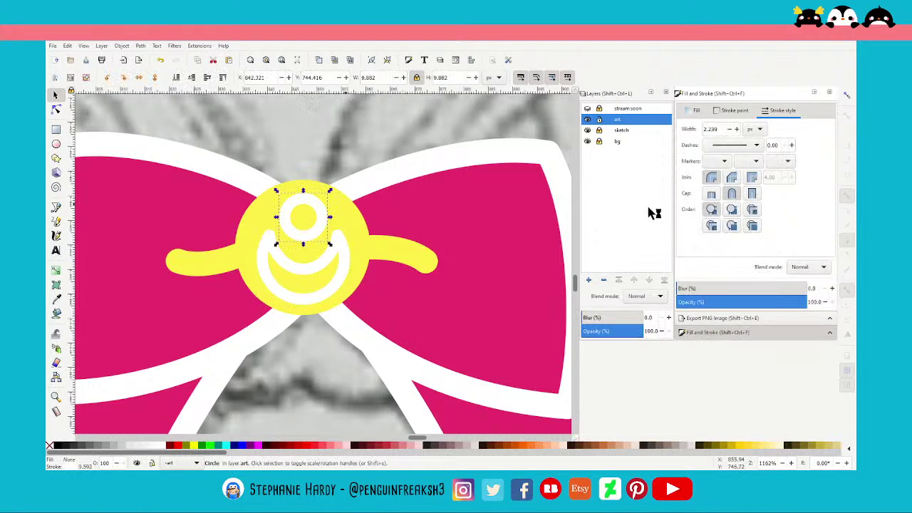
pyautogui.moveTo(719, 129); pyautogui.dragTo(677, 126)
pyautogui.write('3.000')
pyautogui.press('Return')
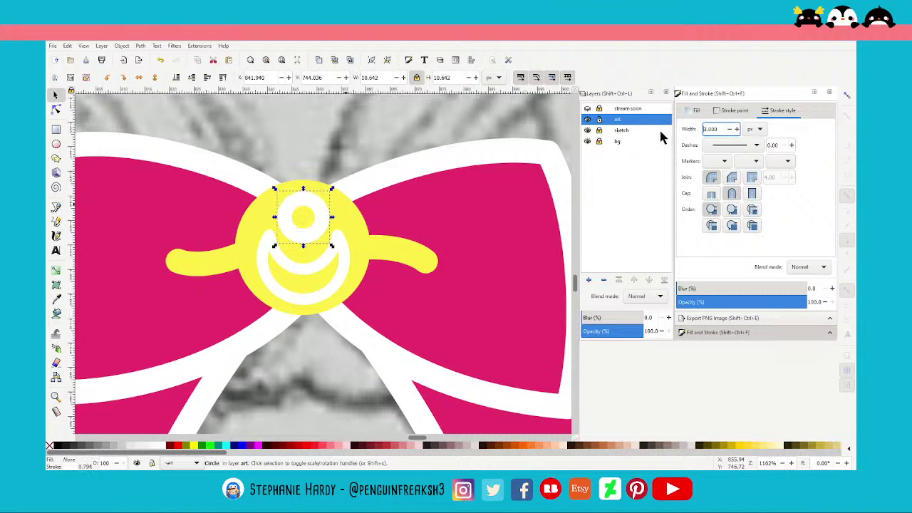
pyautogui.click(342, 274)
pyautogui.moveTo(719, 128); pyautogui.dragTo(688, 133)
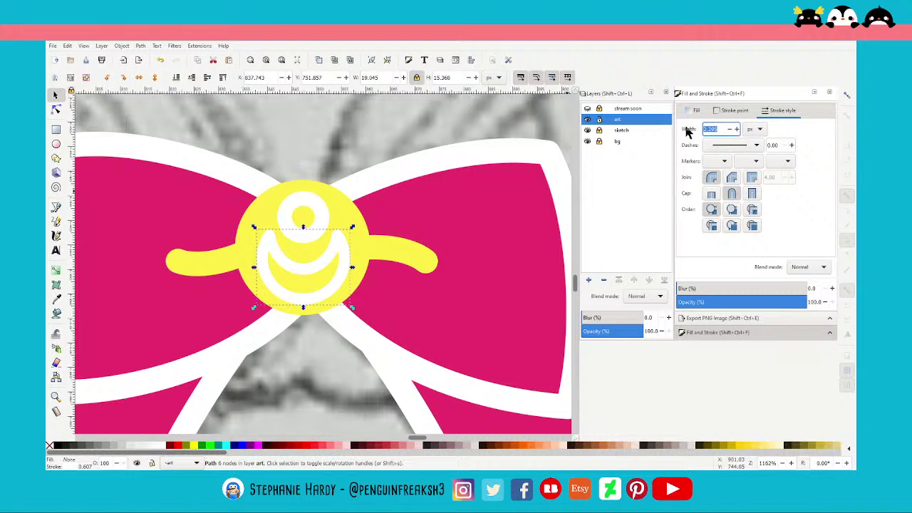
pyautogui.write('3')
pyautogui.press('Return')
# - Deselect everything and save the sailor_moon drawing
pyautogui.press('Escape')
pyautogui.keyDown('ctrl'); pyautogui.scroll(-5, 285, 290); pyautogui.keyUp('ctrl')
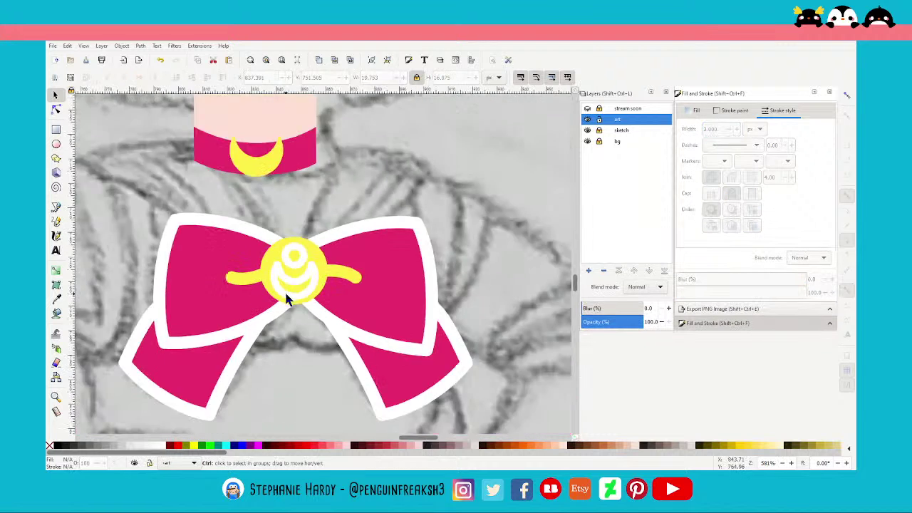
pyautogui.keyDown('ctrl'); pyautogui.scroll(-2, 335, 284); pyautogui.keyUp('ctrl')
pyautogui.scroll(-1, 360, 291)
pyautogui.scroll(2, 369, 288)
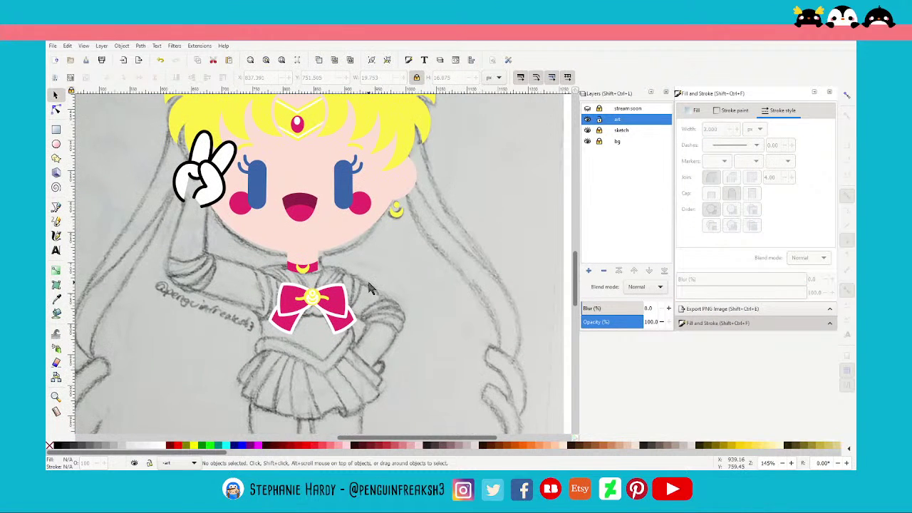
pyautogui.hotkey('ctrl', 's')
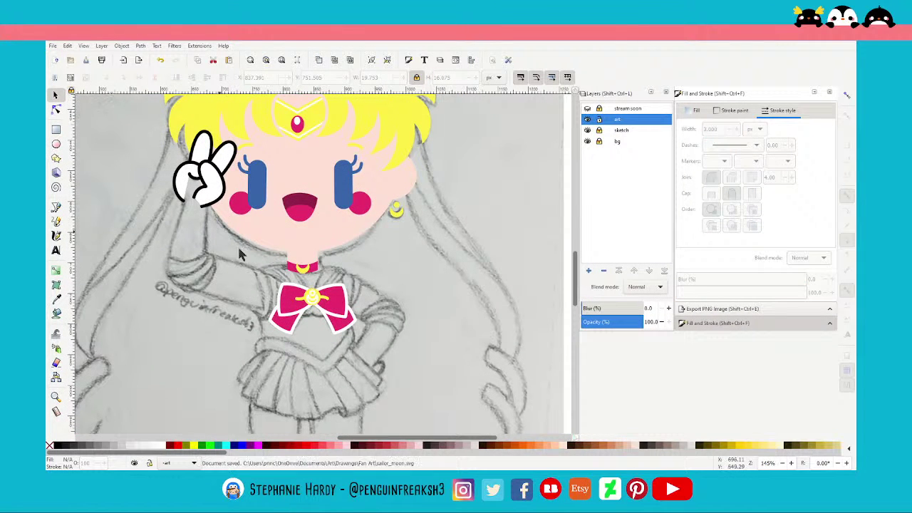
# - Zoom in on the choker and chest bow below the face
pyautogui.keyDown('ctrl'); pyautogui.scroll(-1, 388, 310); pyautogui.keyUp('ctrl')
pyautogui.keyDown('ctrl'); pyautogui.scroll(1, 388, 312); pyautogui.keyUp('ctrl')
pyautogui.keyDown('ctrl'); pyautogui.scroll(1, 359, 309); pyautogui.keyUp('ctrl')
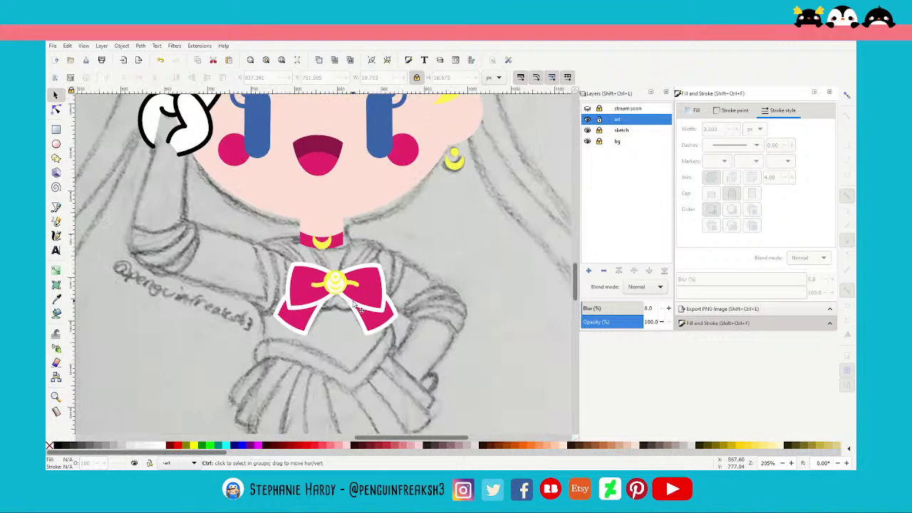
pyautogui.scroll(-1, 335, 294)
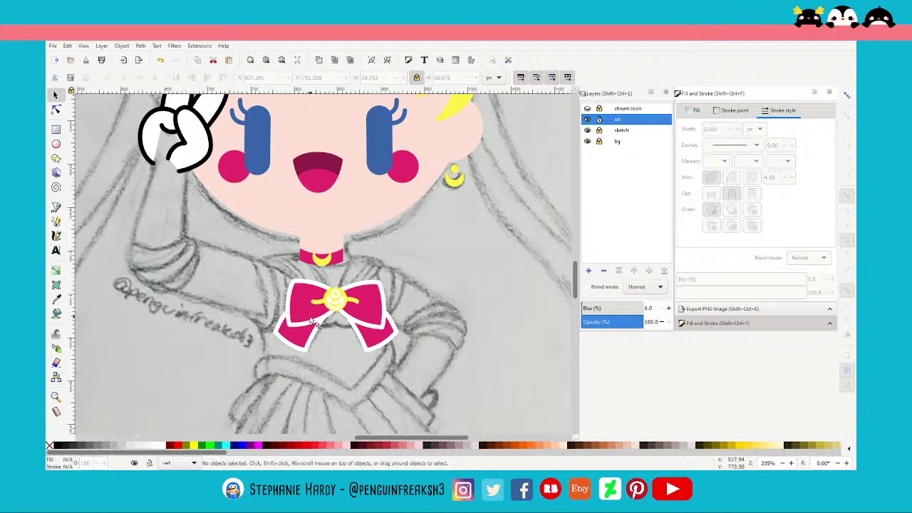
pyautogui.click(56, 208)
pyautogui.keyDown('ctrl'); pyautogui.scroll(1, 368, 281); pyautogui.keyUp('ctrl')
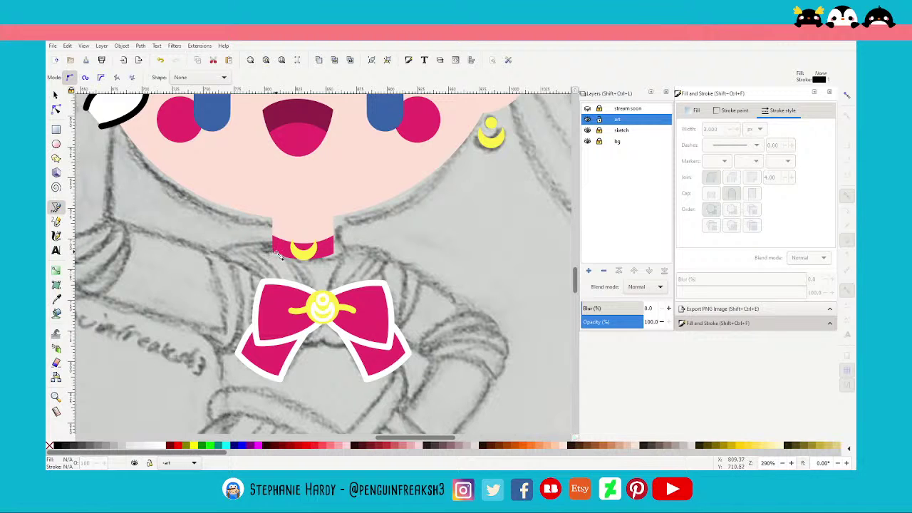
# - With snapping on, draw a triangle from the choker's corners down to the bow centre
pyautogui.click(847, 98)
pyautogui.click(271, 251)
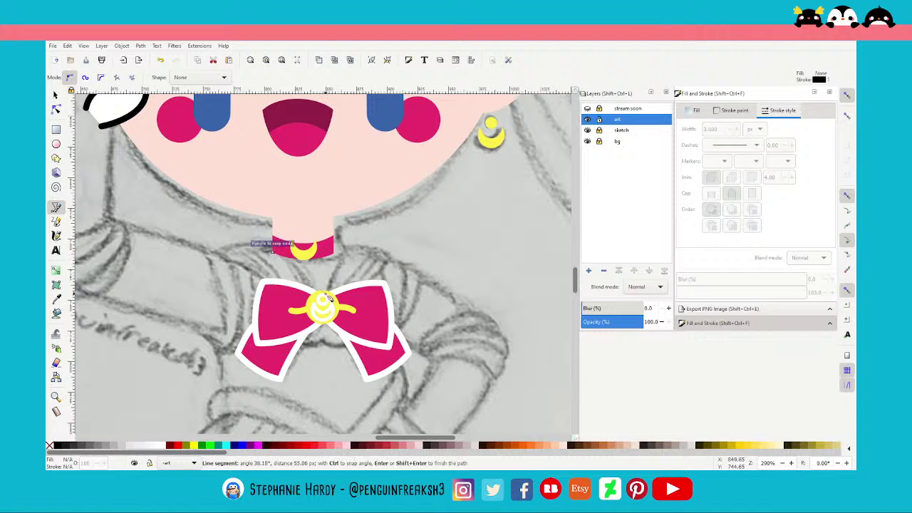
pyautogui.click(323, 295)
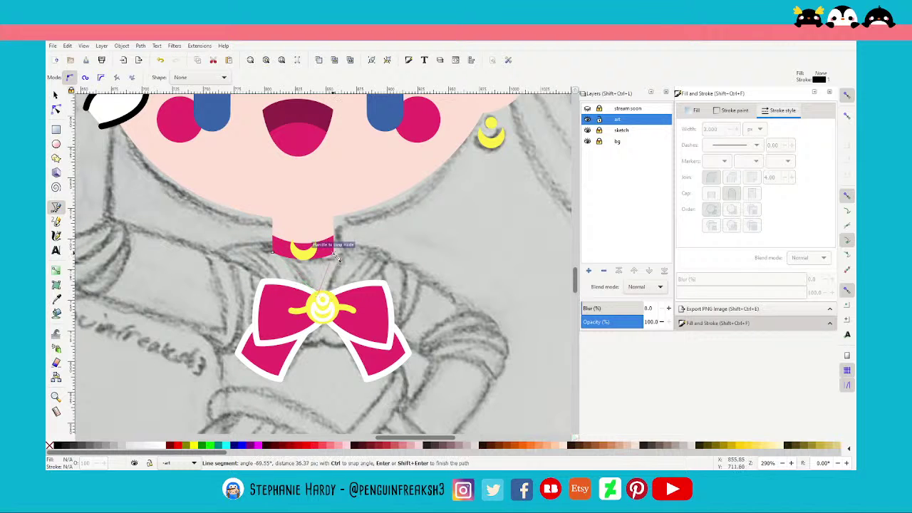
pyautogui.click(332, 244)
pyautogui.click(273, 254)
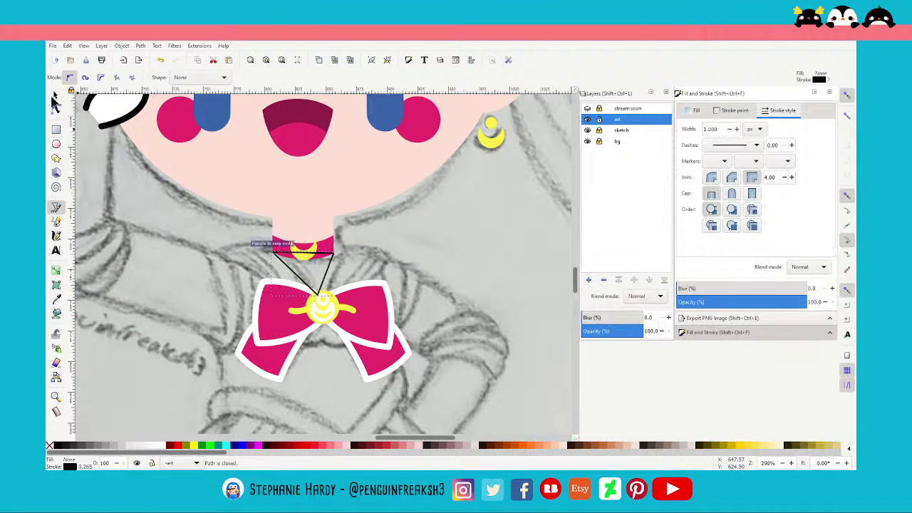
pyautogui.click(55, 95)
# - Remove the triangle's outline and fill it with skin tone fee0d5
pyautogui.click(733, 110)
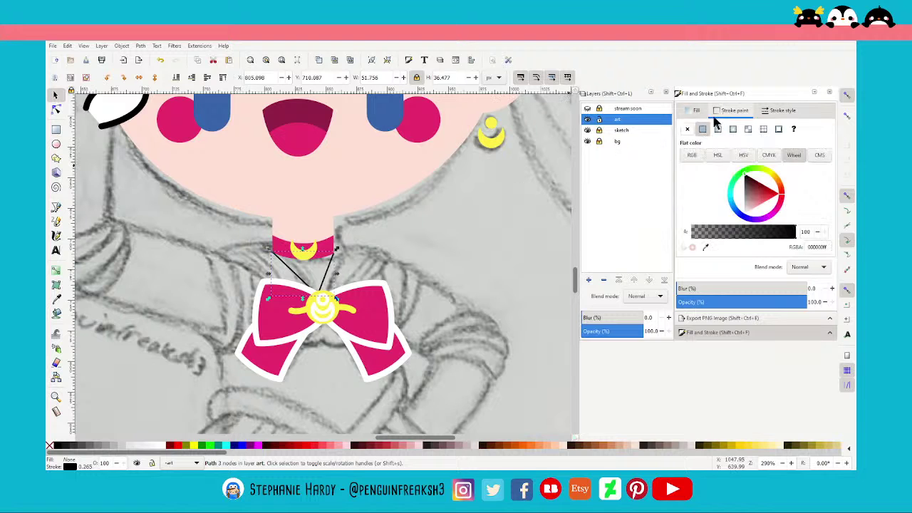
pyautogui.click(687, 128)
pyautogui.click(702, 129)
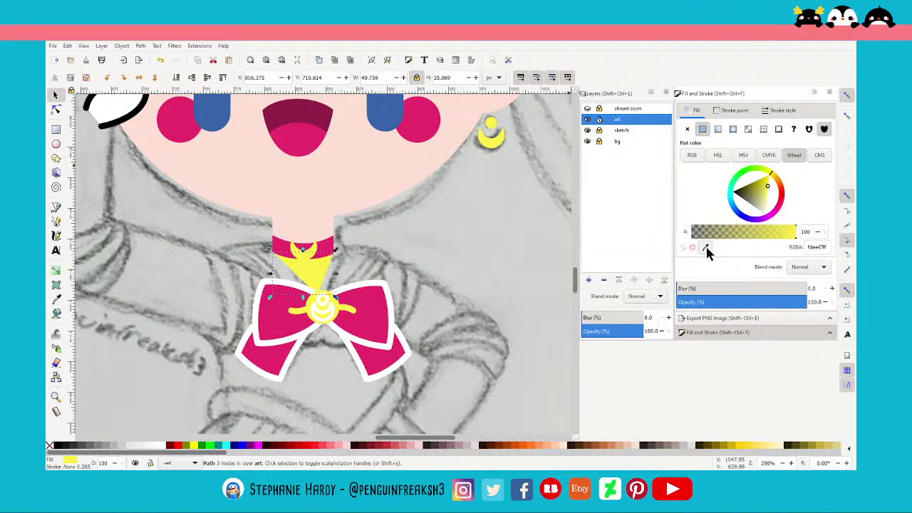
pyautogui.scroll(3, 365, 294)
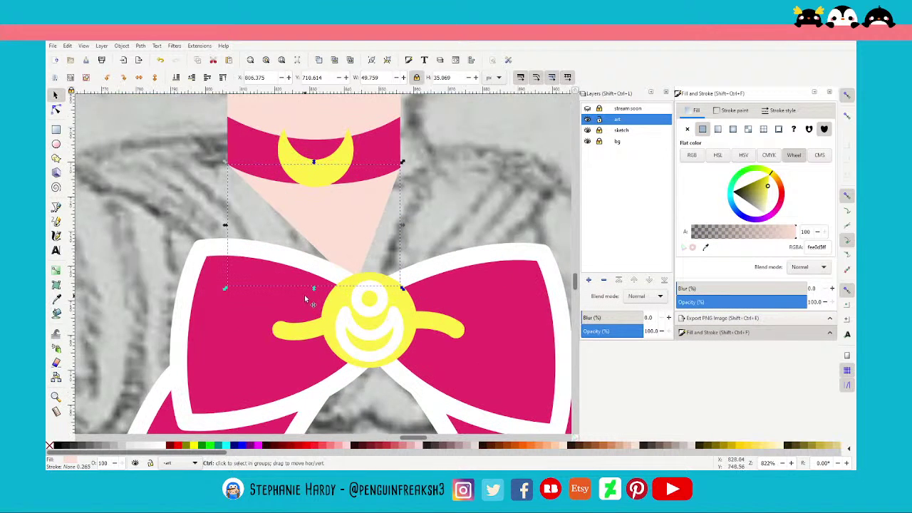
# - Tuck the triangle's bottom point into the bow knot and gently curve both sides
pyautogui.click(56, 109)
pyautogui.moveTo(354, 287); pyautogui.dragTo(376, 291)
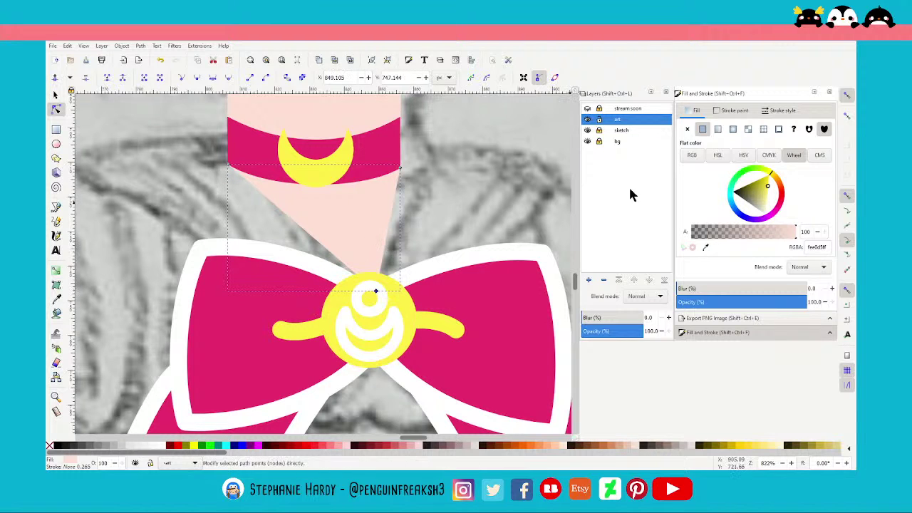
pyautogui.click(848, 100)
pyautogui.moveTo(391, 238); pyautogui.dragTo(396, 235)
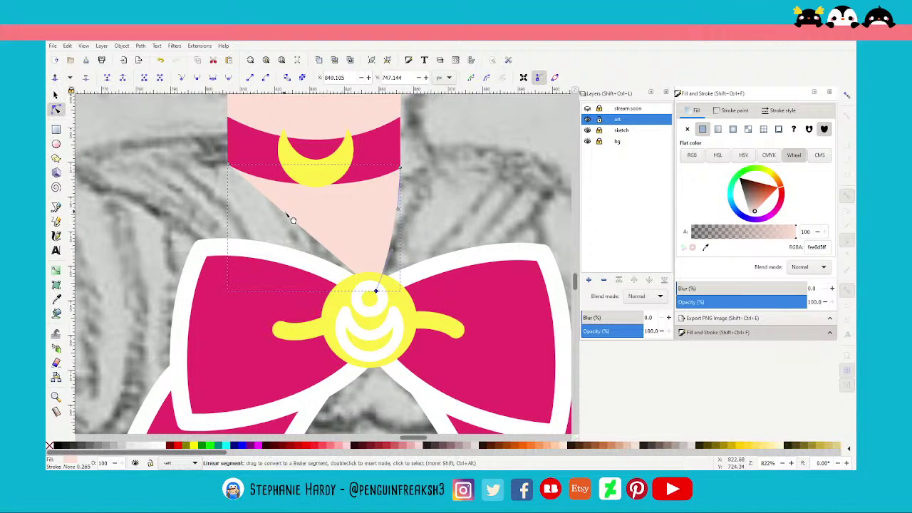
pyautogui.moveTo(298, 223); pyautogui.dragTo(299, 214)
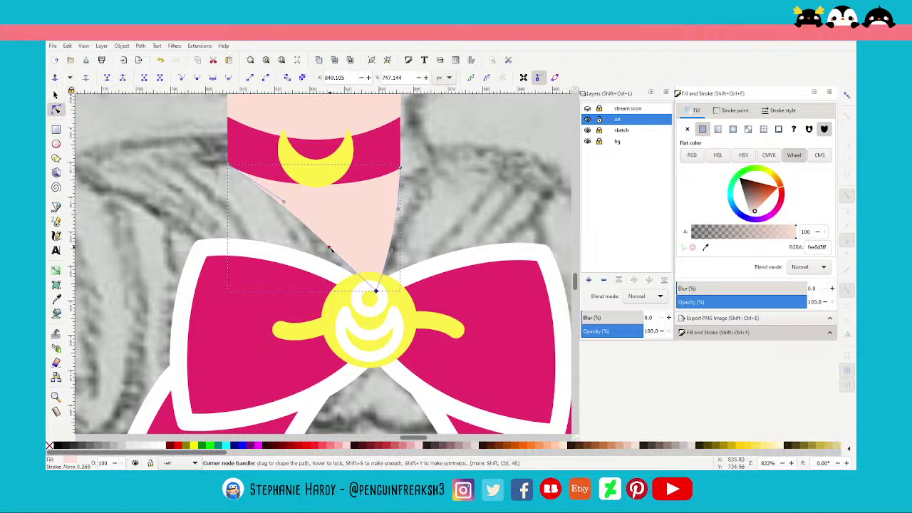
pyautogui.moveTo(350, 244); pyautogui.dragTo(342, 248)
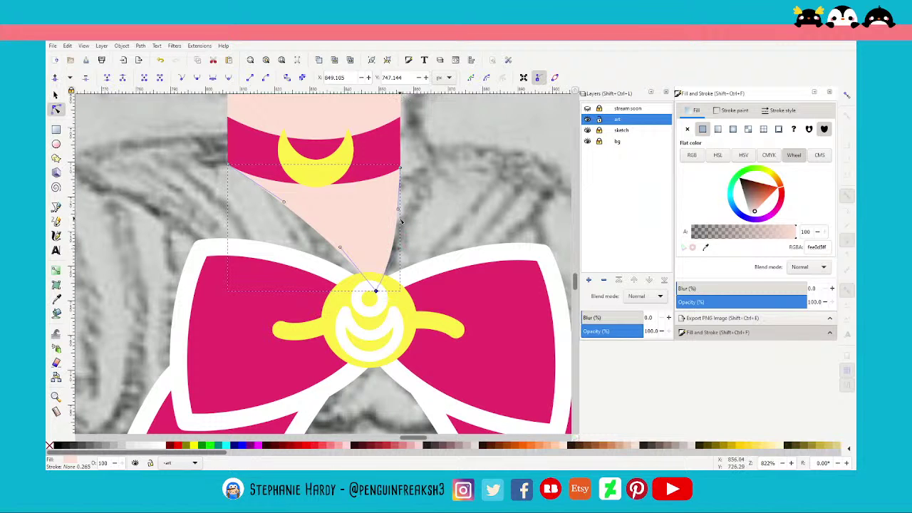
pyautogui.moveTo(398, 209); pyautogui.dragTo(406, 206)
pyautogui.press('s')
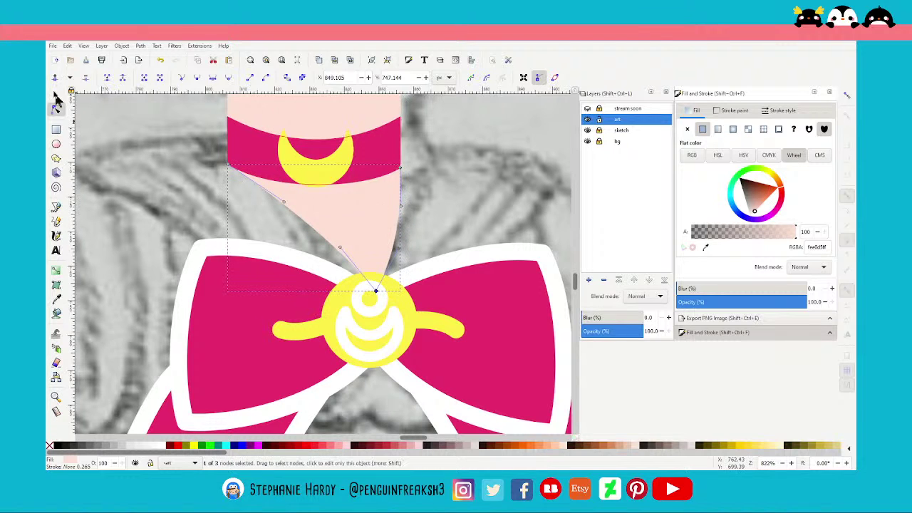
pyautogui.press('Escape')
pyautogui.scroll(-3, 346, 248)
pyautogui.scroll(1, 382, 246)
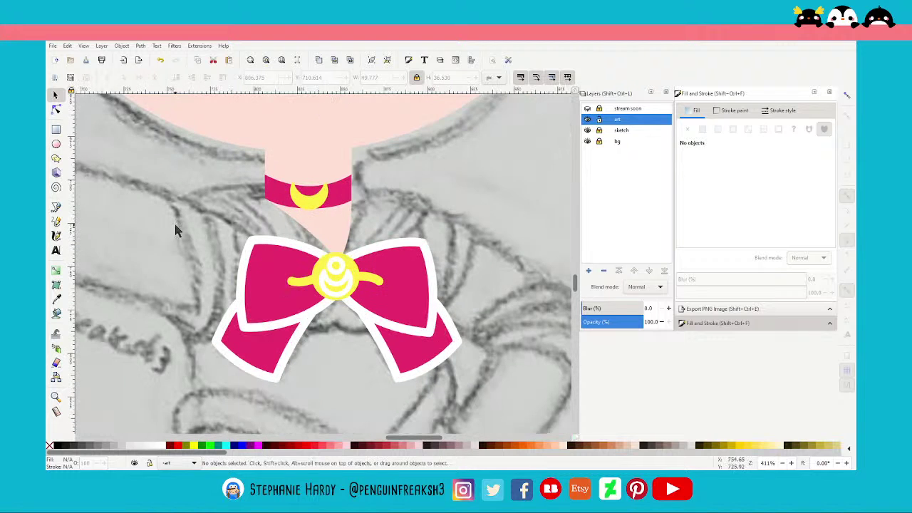
# - Draw a four-point collar shape spanning both shoulders, smooth its top point and send it to the bottom
pyautogui.click(57, 207)
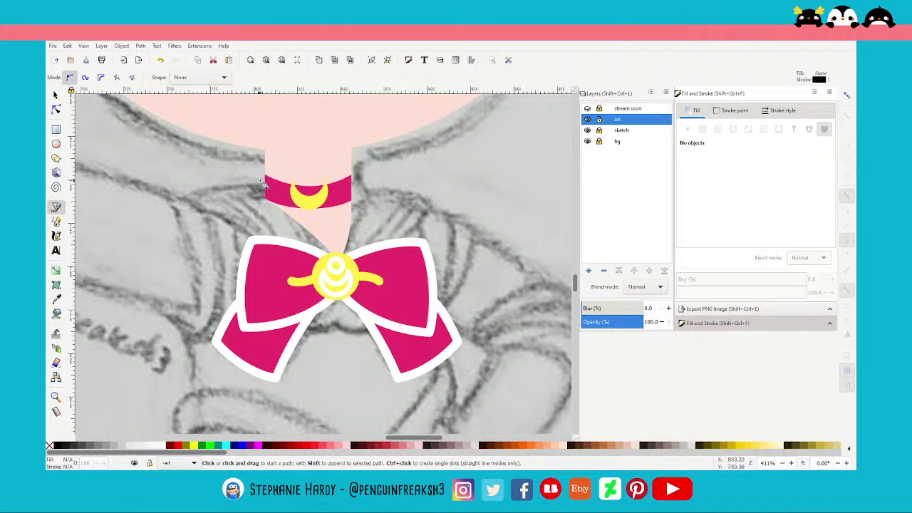
pyautogui.click(181, 196)
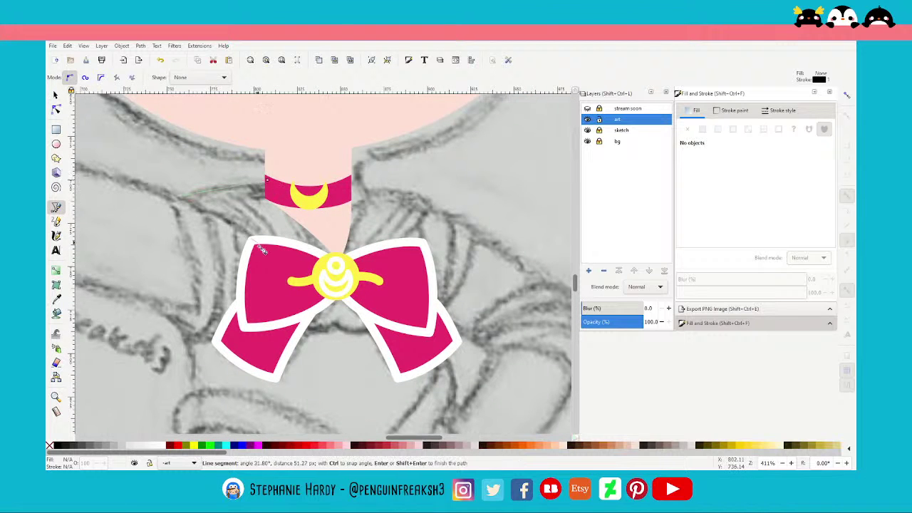
pyautogui.click(341, 281)
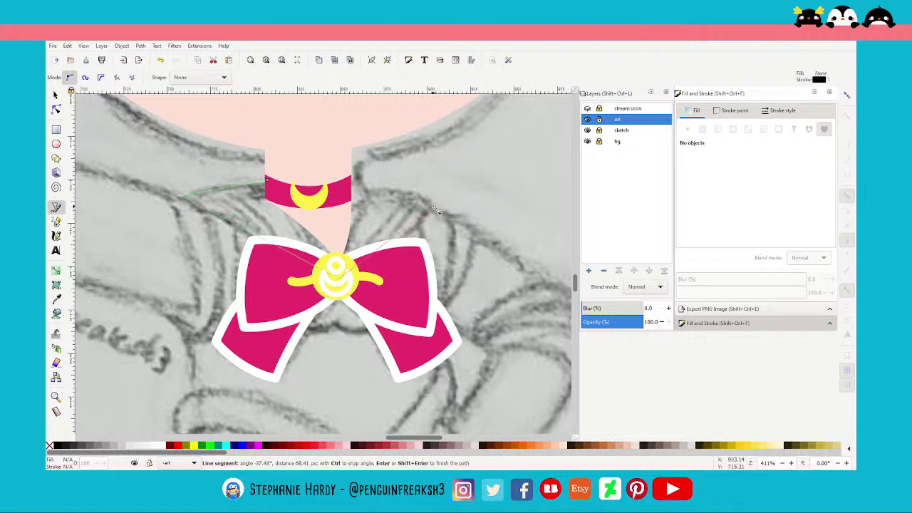
pyautogui.click(433, 208)
pyautogui.click(183, 196)
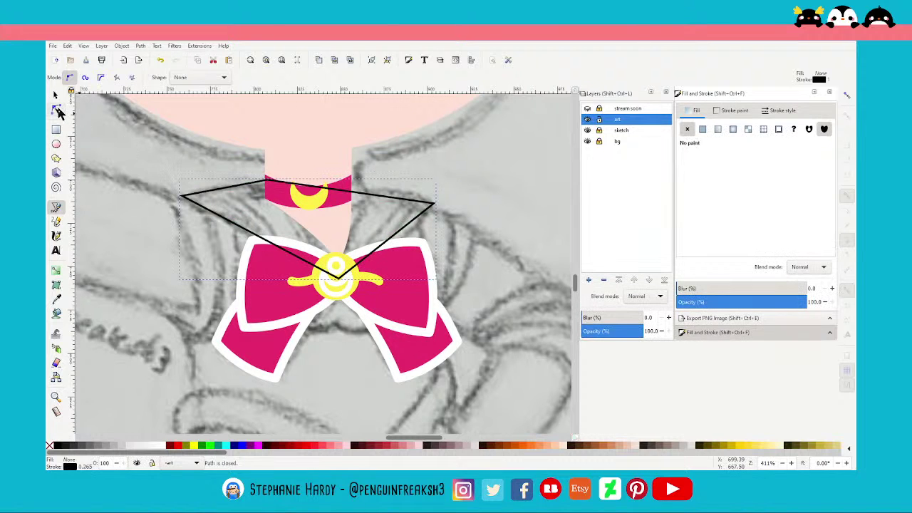
pyautogui.press('n')
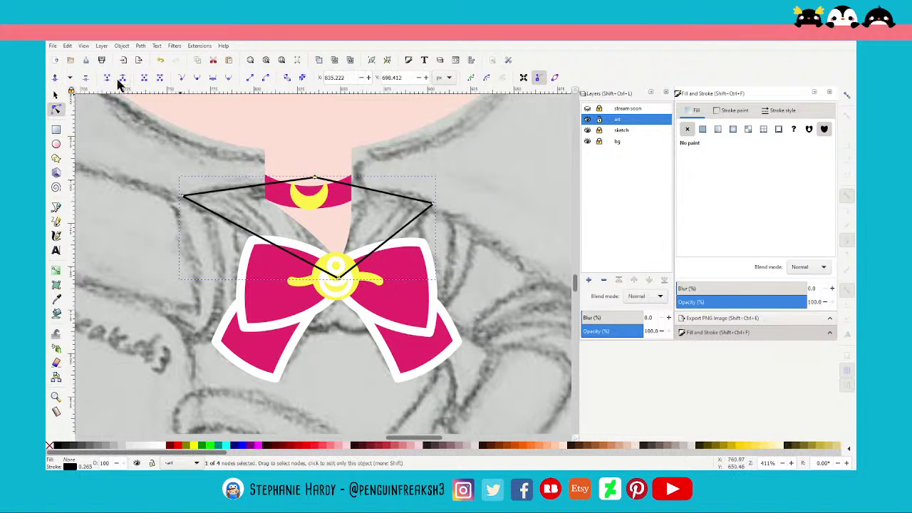
pyautogui.click(213, 78)
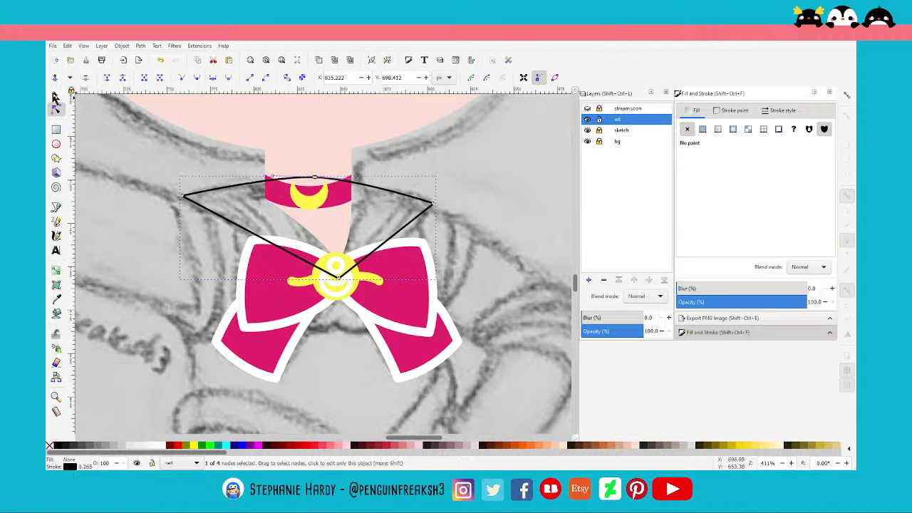
pyautogui.press('End')
pyautogui.press('Escape')
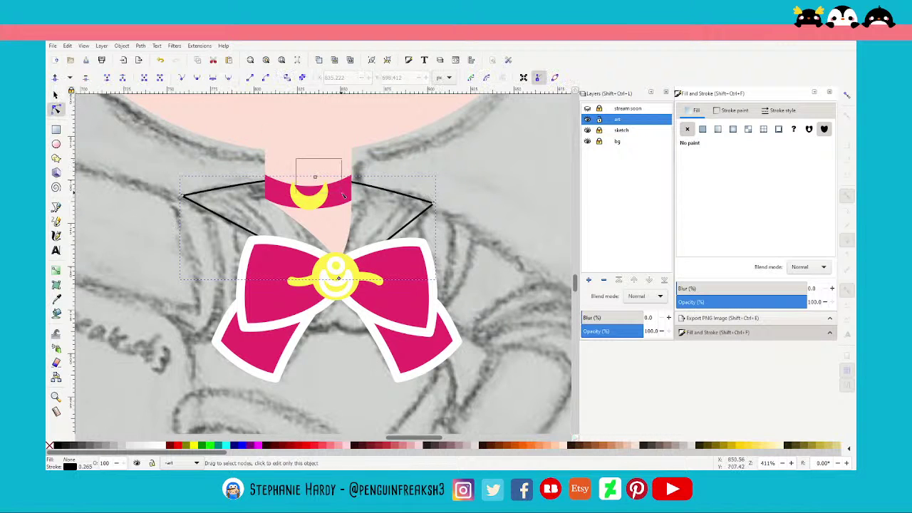
# - Fill the collar with the blue swatch colour
pyautogui.moveTo(342, 195); pyautogui.dragTo(344, 192)
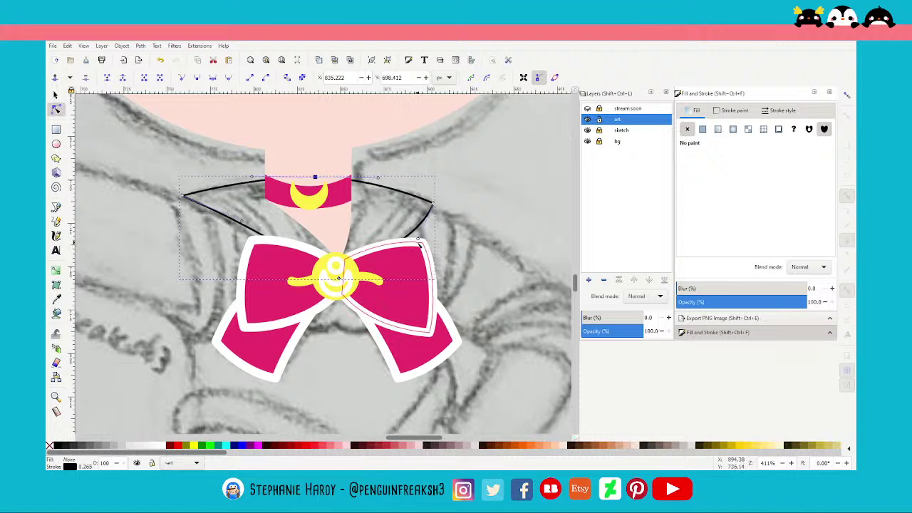
pyautogui.click(703, 129)
pyautogui.press('5')
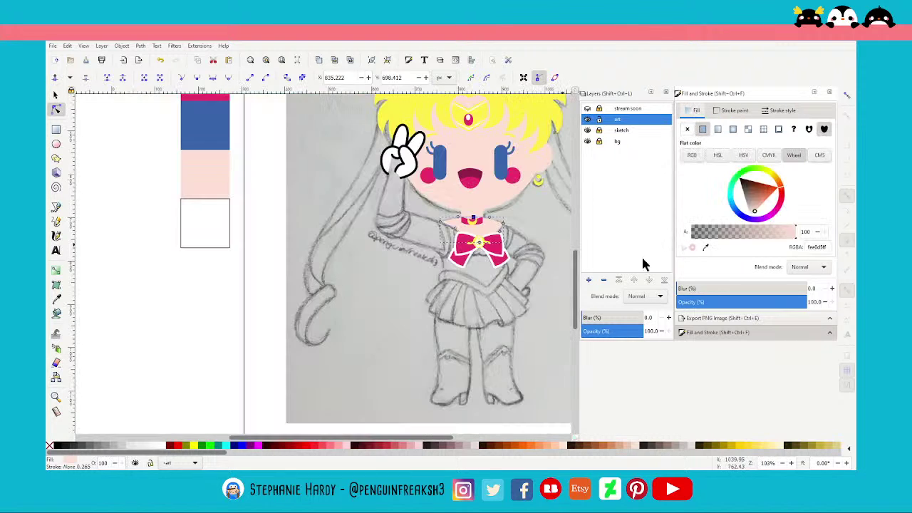
pyautogui.click(705, 249)
pyautogui.click(205, 125)
pyautogui.press('`')
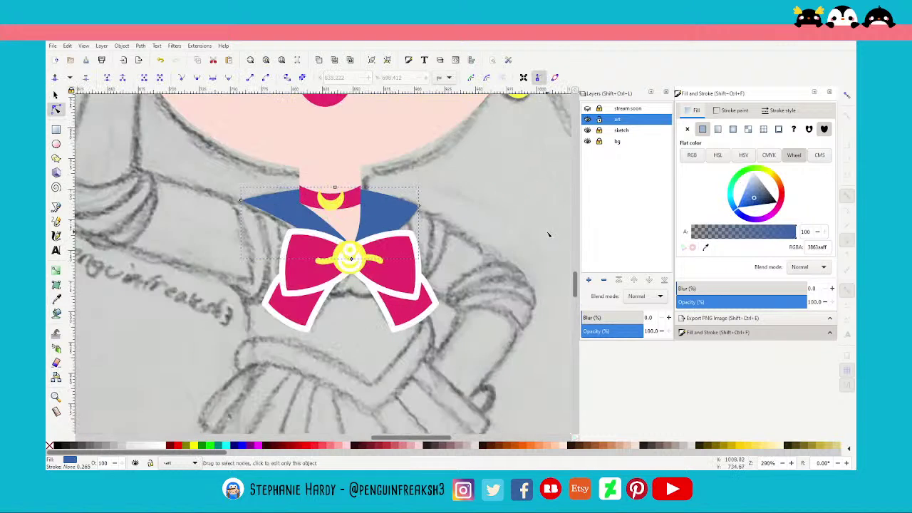
# - Draw a white 3 px line from the left collar tip to the bow's left edge
pyautogui.click(57, 206)
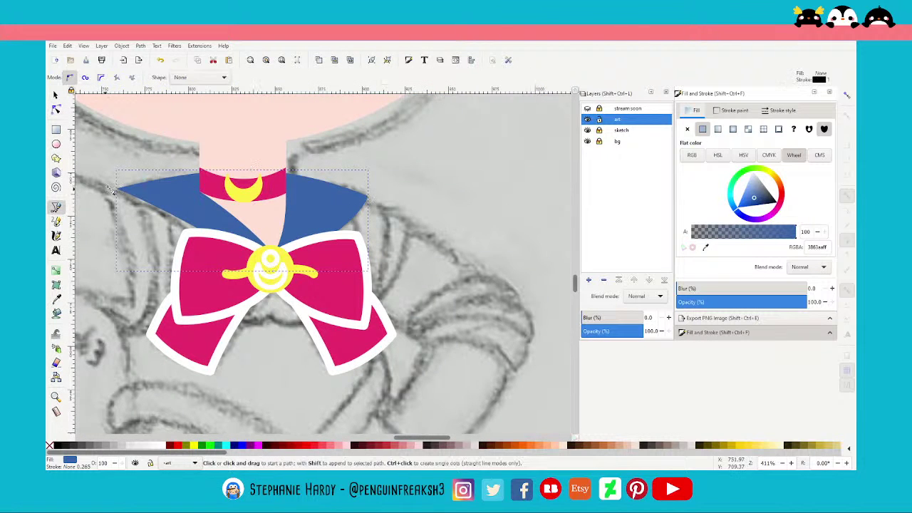
pyautogui.click(120, 186)
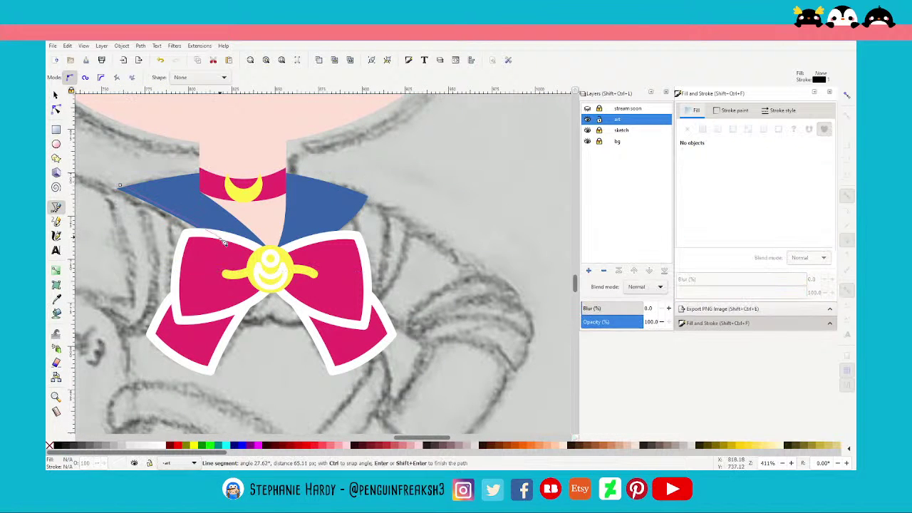
pyautogui.doubleClick(218, 239)
pyautogui.click(784, 112)
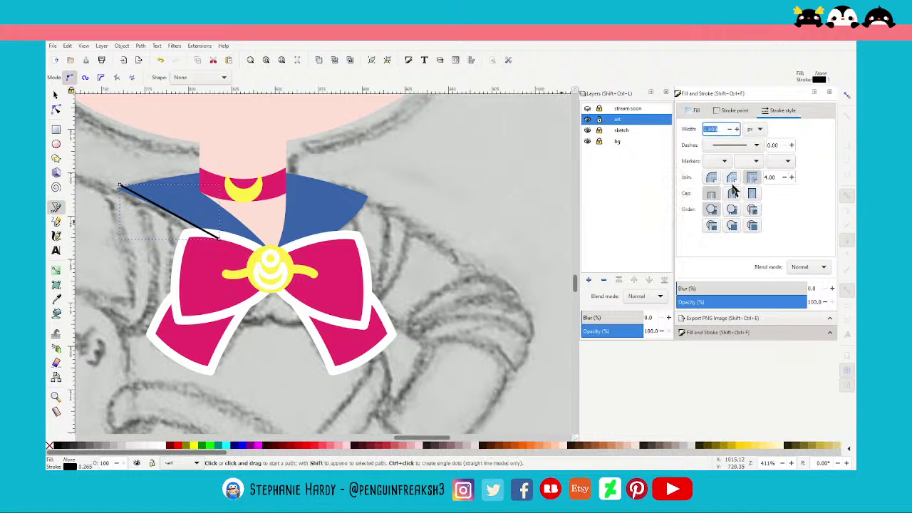
pyautogui.write('3')
pyautogui.press('Return')
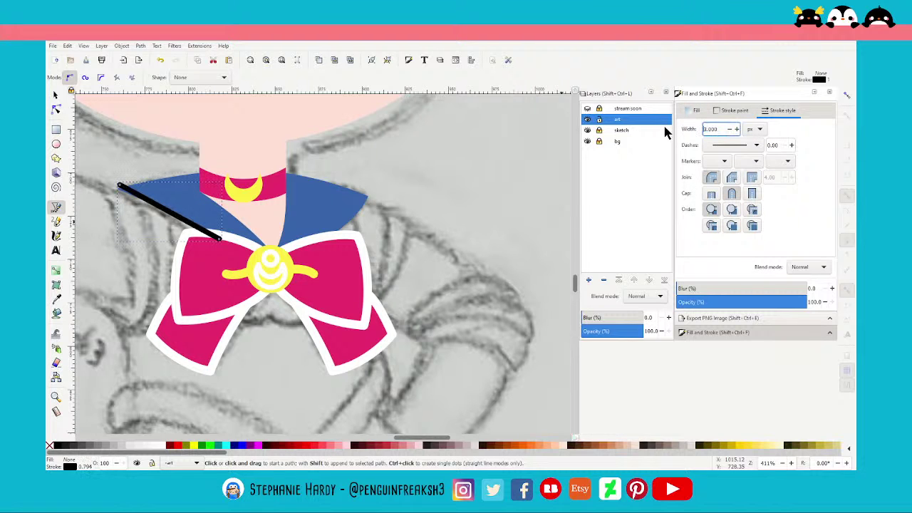
pyautogui.click(734, 110)
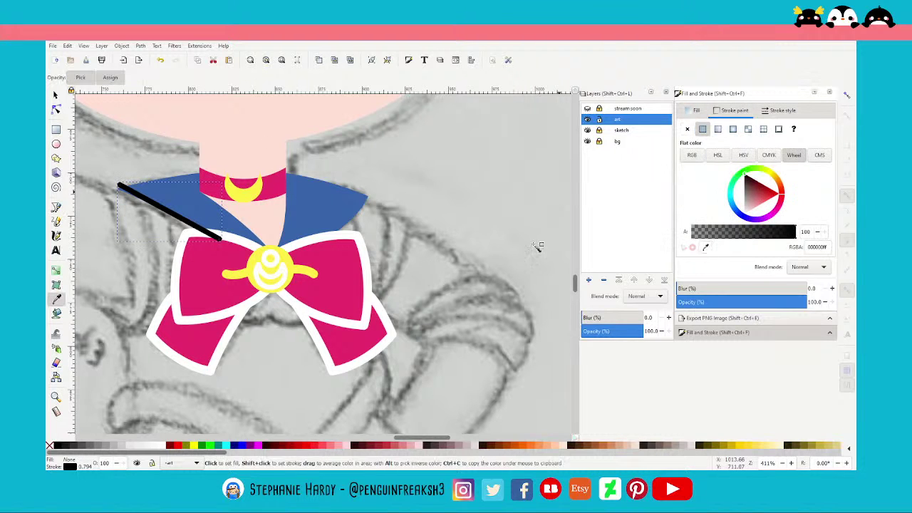
pyautogui.keyDown('shift'); pyautogui.click(142, 446); pyautogui.keyUp('shift')
# - Bend the white line into a curve that follows the left collar edge
pyautogui.click(56, 109)
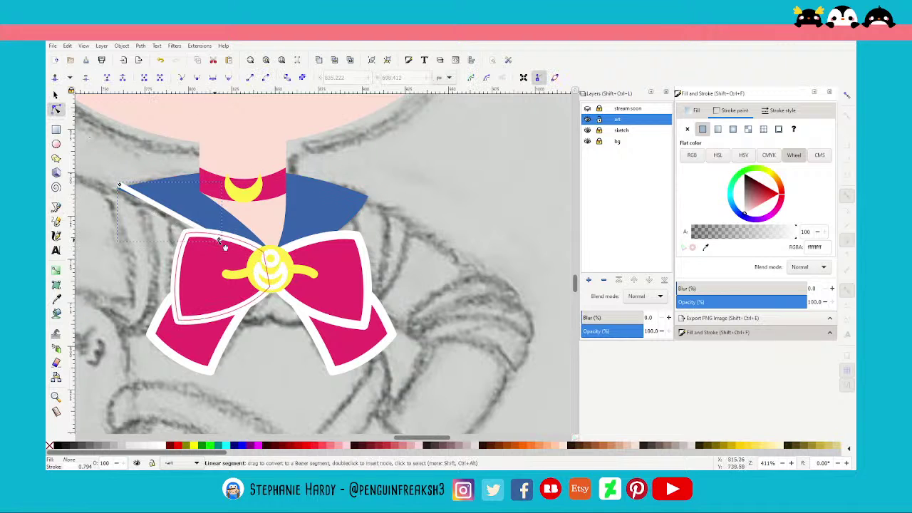
pyautogui.moveTo(179, 218); pyautogui.dragTo(170, 207)
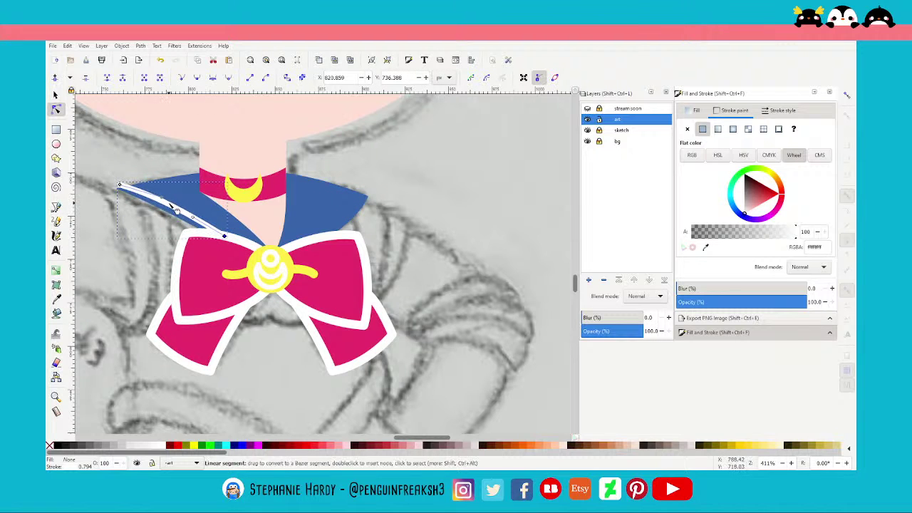
pyautogui.moveTo(120, 185); pyautogui.dragTo(158, 195)
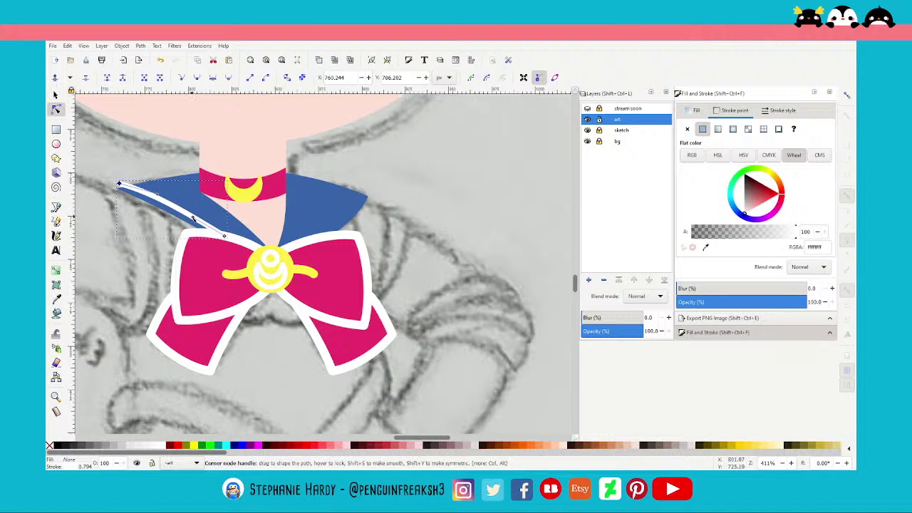
pyautogui.press('s')
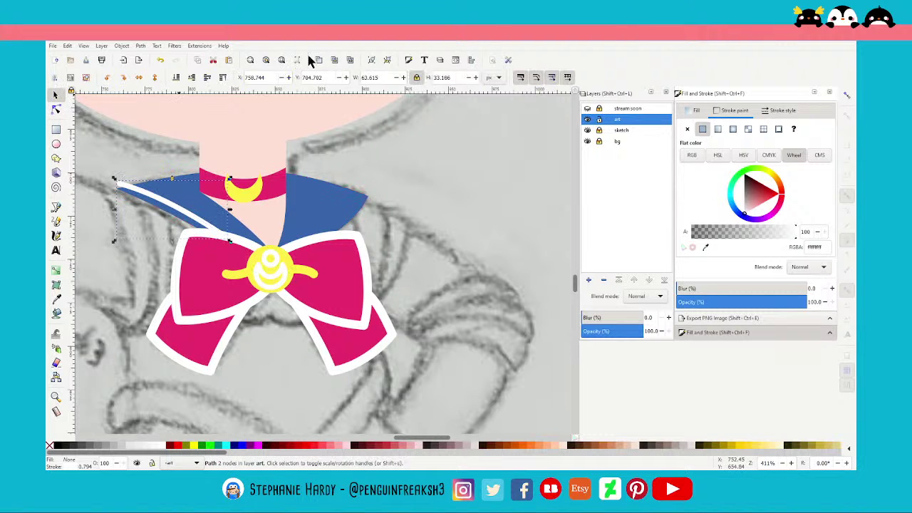
# - Duplicate the white stripe and rotate the copy into a second parallel stripe
pyautogui.click(208, 230)
pyautogui.hotkey('ctrl', 'd')
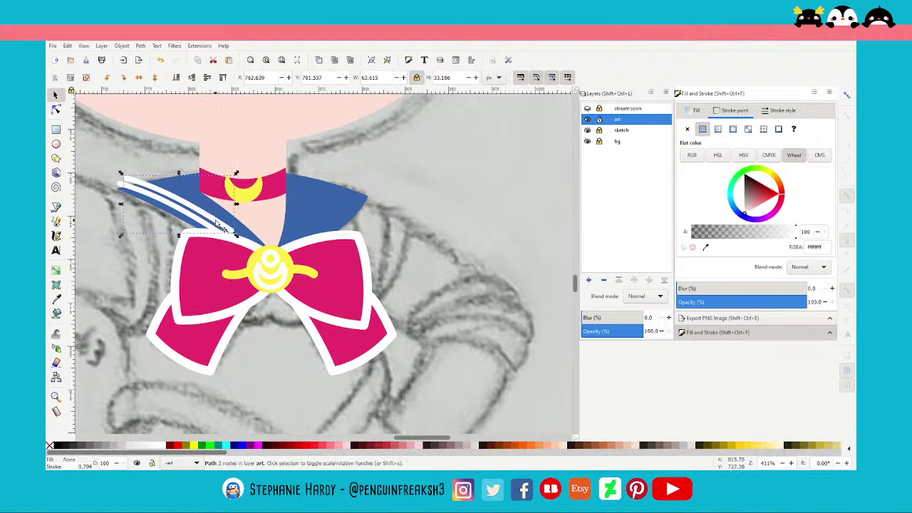
pyautogui.moveTo(230, 178); pyautogui.dragTo(243, 182)
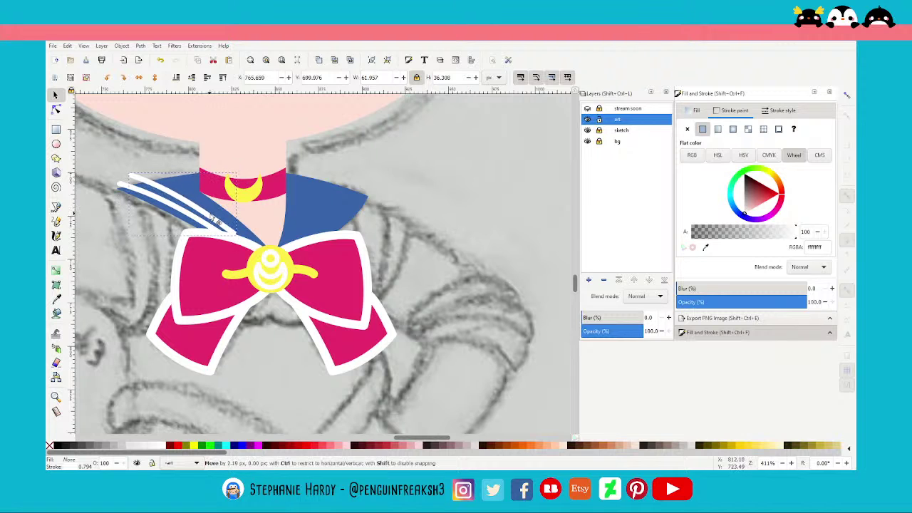
pyautogui.click(56, 112)
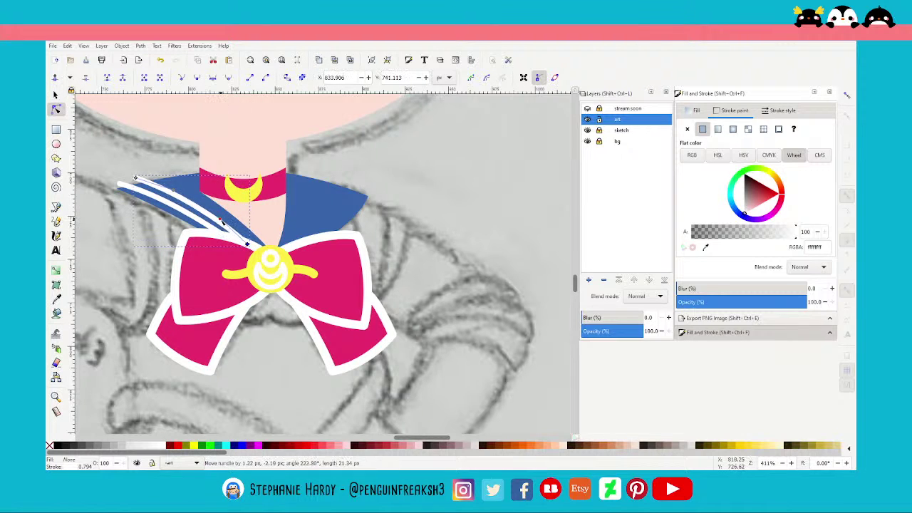
pyautogui.click(56, 94)
# - Duplicate both stripes, mirror them horizontally and move them onto the right collar flap
pyautogui.keyDown('shift'); pyautogui.click(124, 191); pyautogui.keyUp('shift')
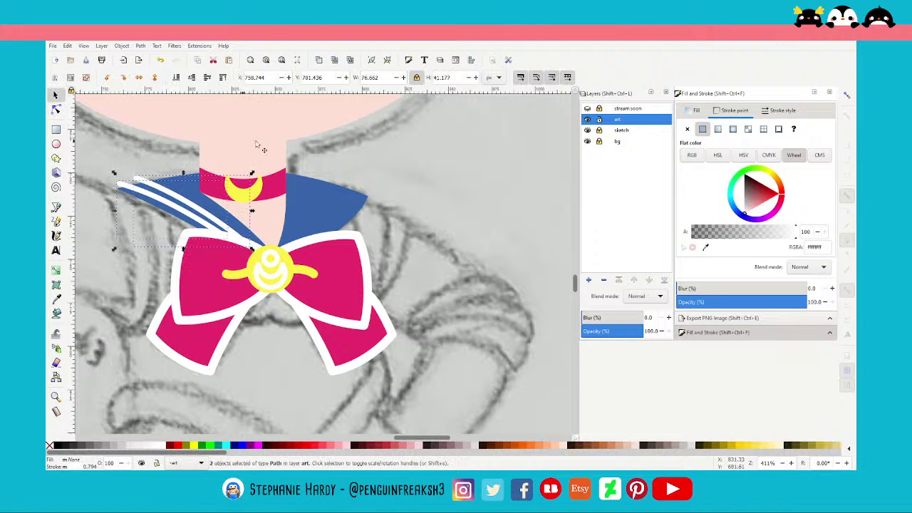
pyautogui.click(319, 61)
pyautogui.click(139, 77)
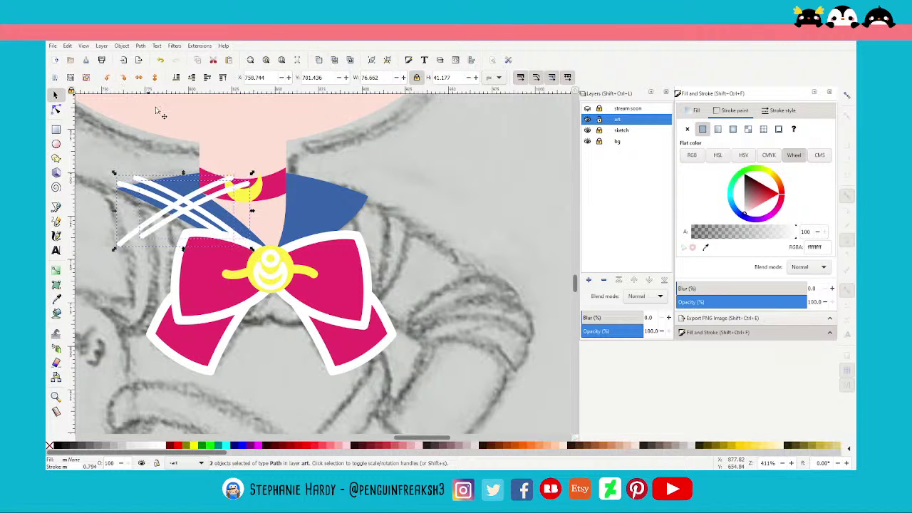
pyautogui.moveTo(190, 198); pyautogui.dragTo(339, 199)
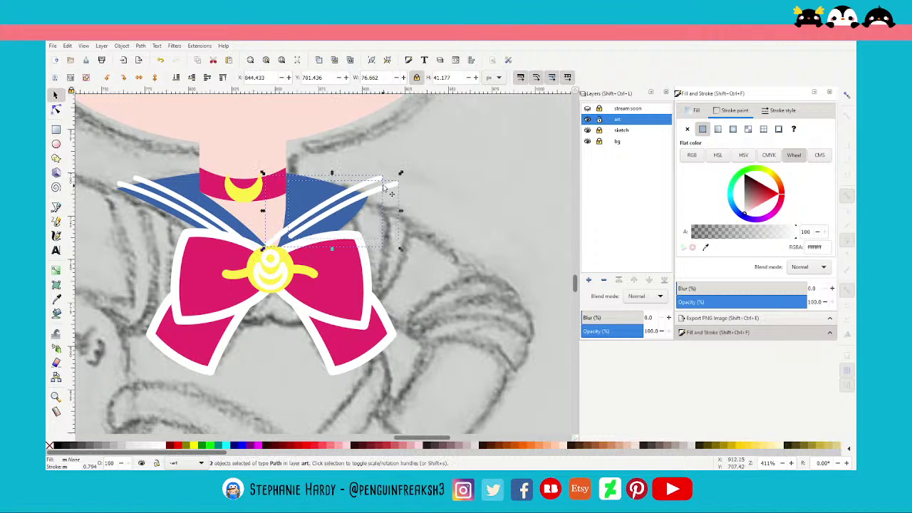
# - Reshape the outer right stripe's ends and curve to fit the right collar
pyautogui.click(56, 109)
pyautogui.click(398, 184)
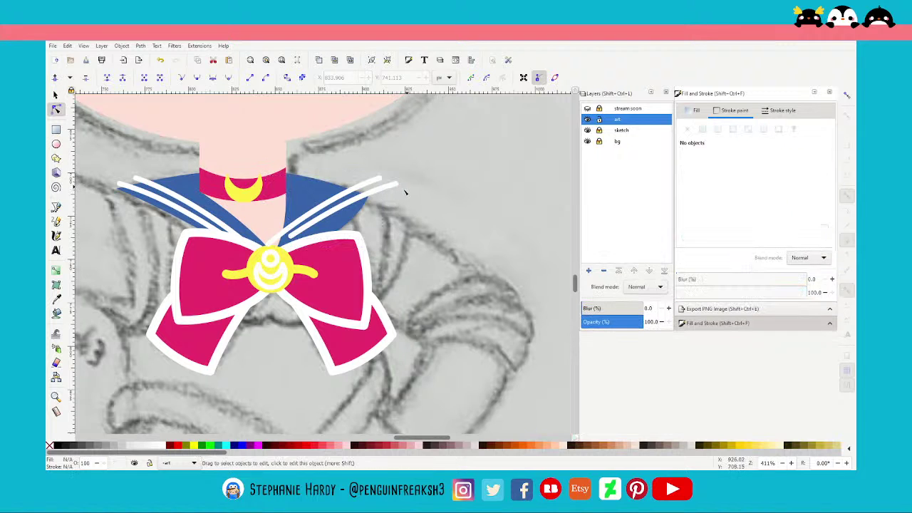
pyautogui.click(397, 185)
pyautogui.moveTo(397, 185); pyautogui.dragTo(364, 191)
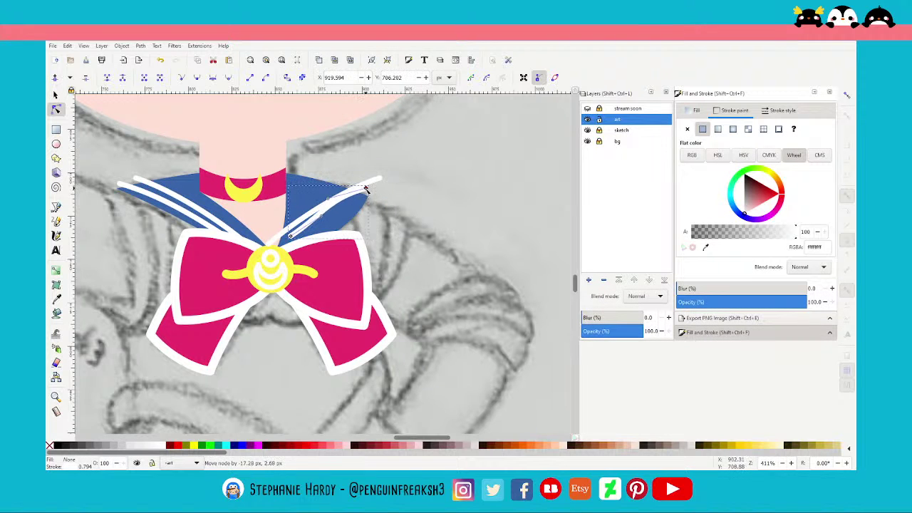
pyautogui.moveTo(290, 235); pyautogui.dragTo(310, 241)
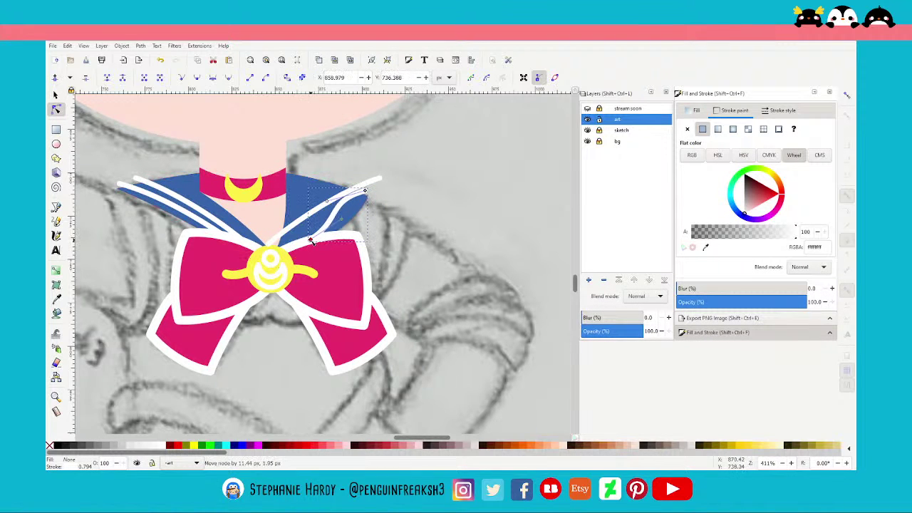
pyautogui.moveTo(325, 201); pyautogui.dragTo(352, 208)
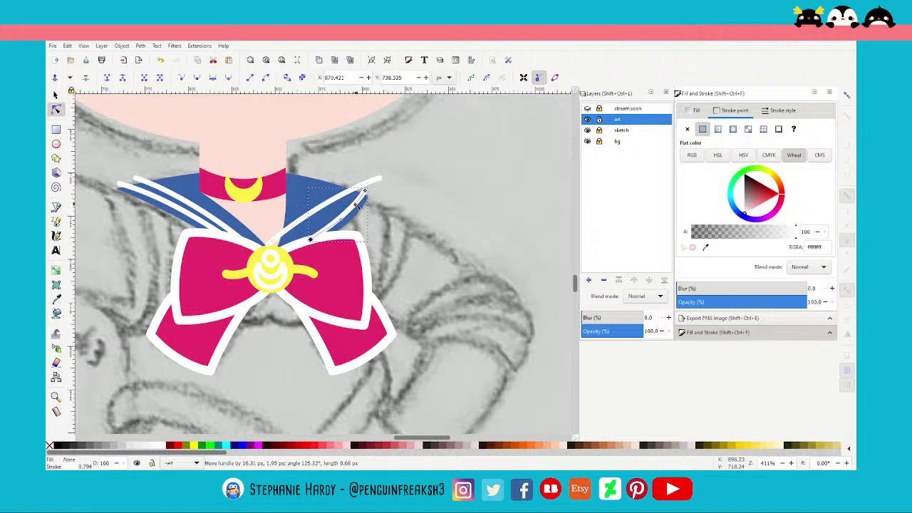
pyautogui.moveTo(310, 240); pyautogui.dragTo(267, 244)
pyautogui.moveTo(364, 191); pyautogui.dragTo(358, 188)
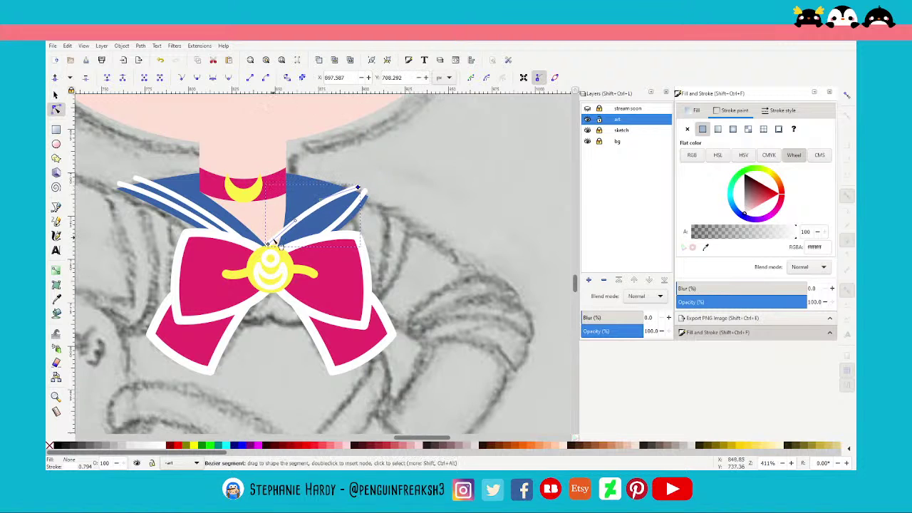
pyautogui.moveTo(267, 244)
pyautogui.mouseDown()
pyautogui.moveTo(315, 241)
pyautogui.moveTo(323, 225)
pyautogui.mouseUp()
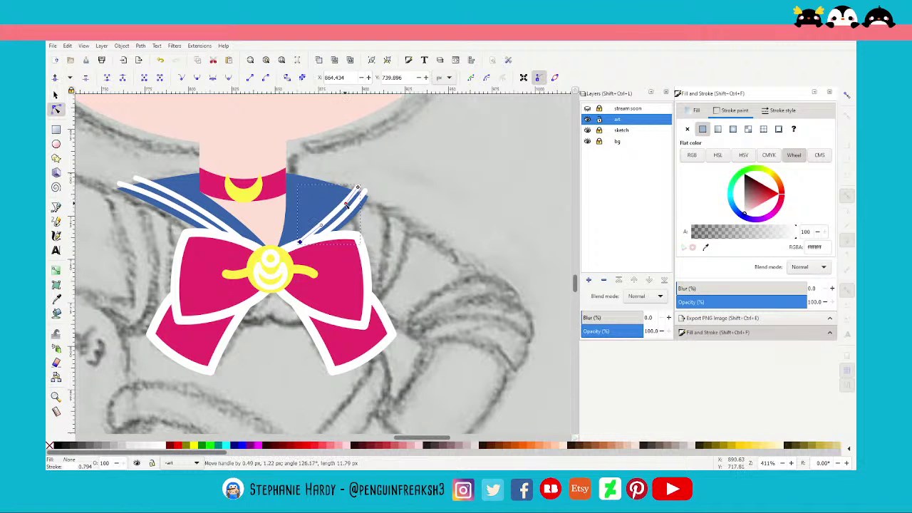
# - Deselect, view the whole page and save the sailor_moon drawing, then zoom around to review it
pyautogui.press('s')
pyautogui.press('Escape')
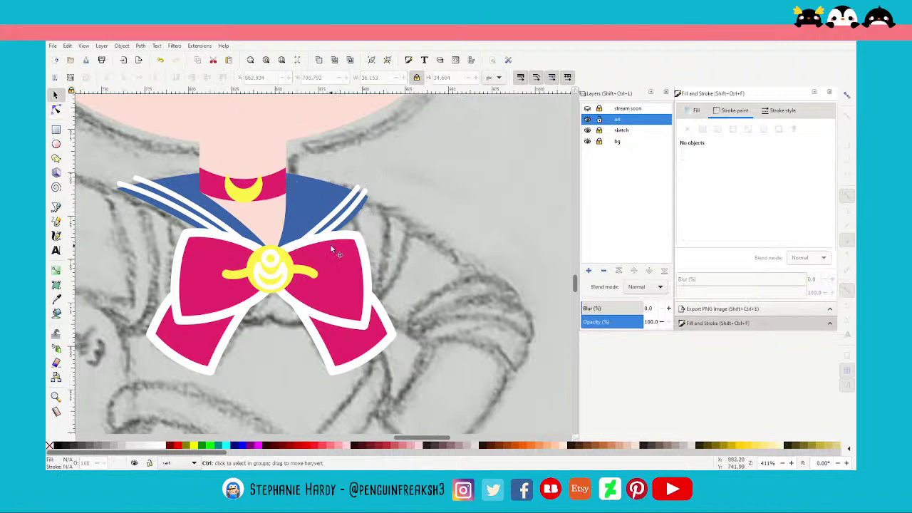
pyautogui.press('5')
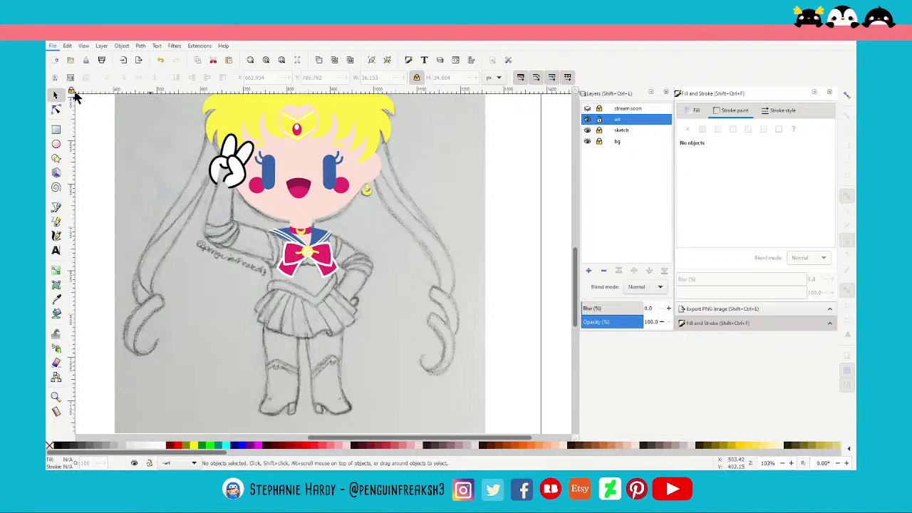
pyautogui.hotkey('ctrl', 's')
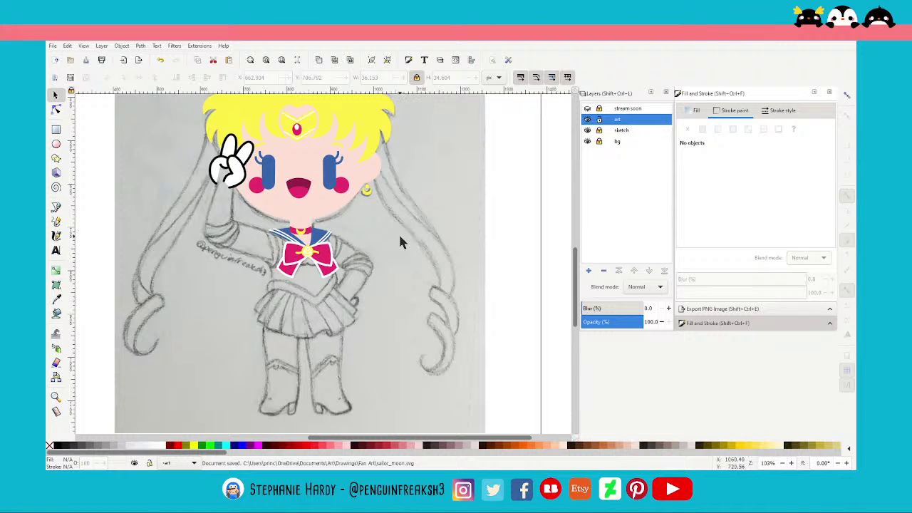
pyautogui.scroll(1, 398, 242)
pyautogui.scroll(-1, 394, 243)
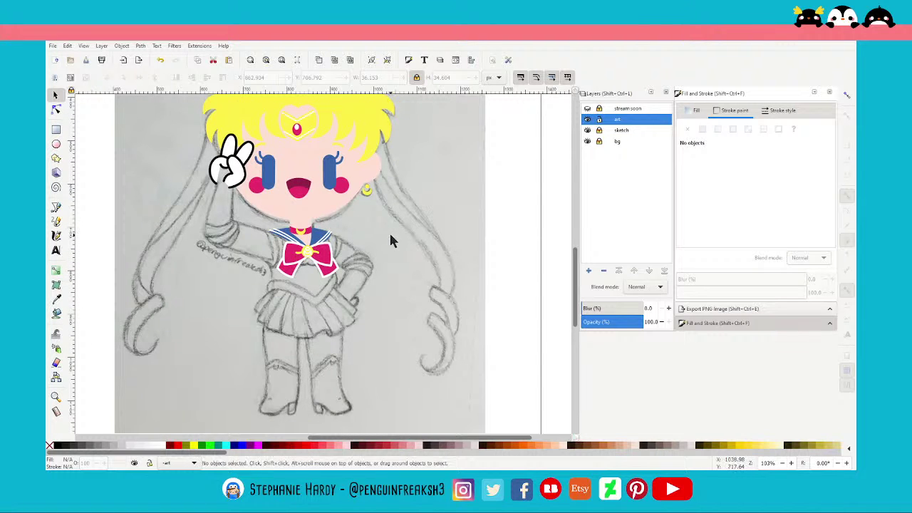
pyautogui.scroll(1, 302, 271)
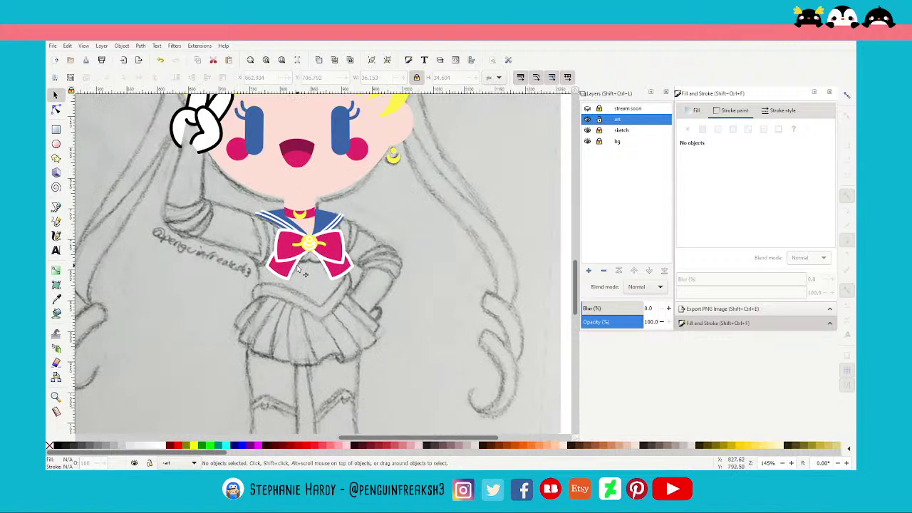
pyautogui.scroll(1, 278, 249)
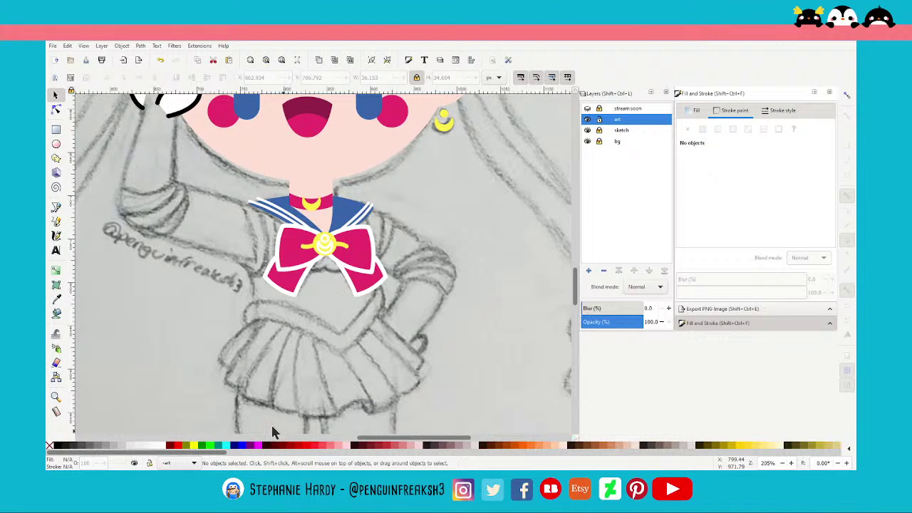
pyautogui.scroll(-2, 188, 177)
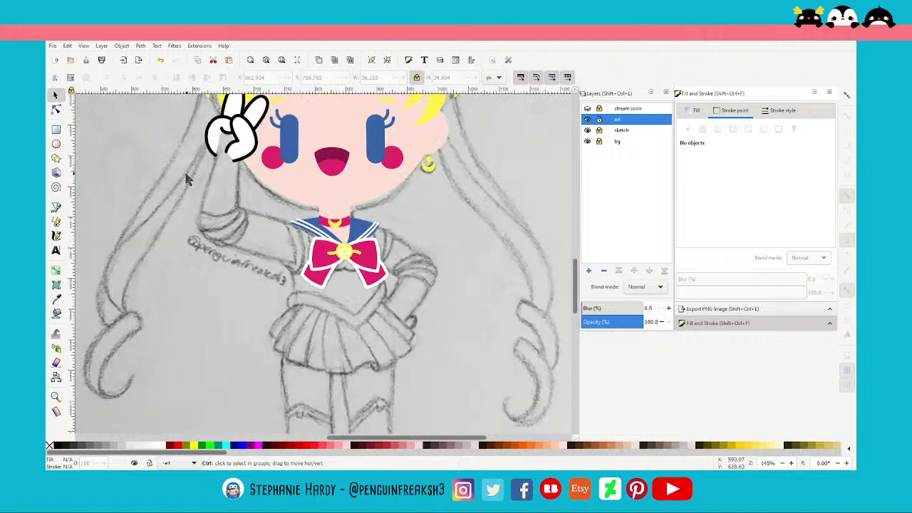
pyautogui.scroll(2, 213, 246)
pyautogui.click(56, 207)
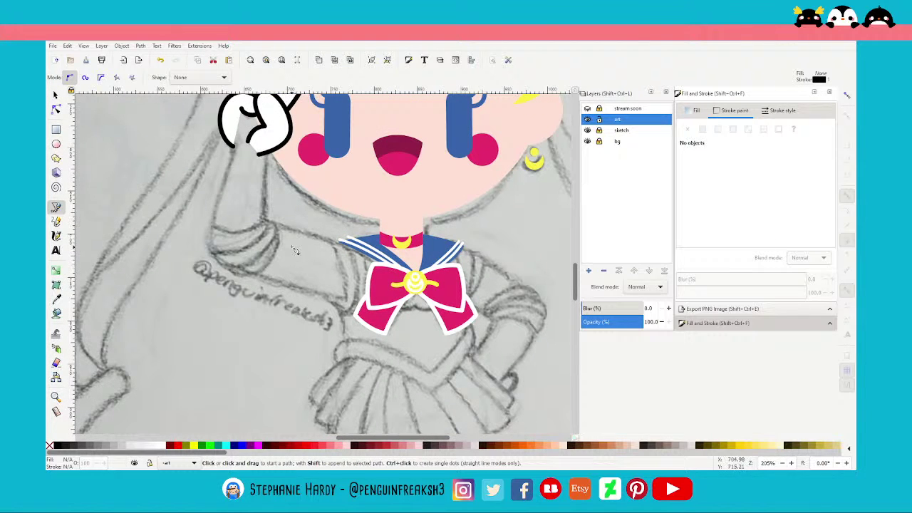
# - Trace a closed outline around the raised arm, from the peace-sign hand to the shoulder
pyautogui.scroll(1, 312, 268)
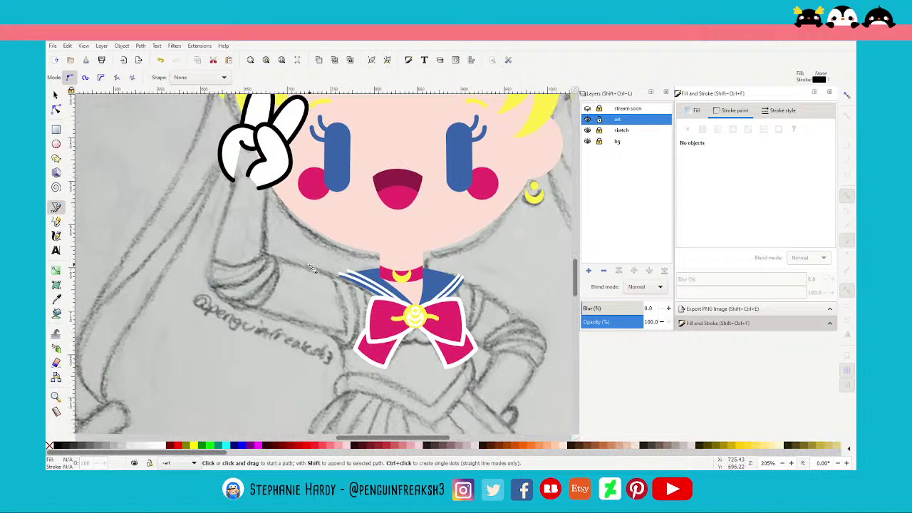
pyautogui.click(346, 332)
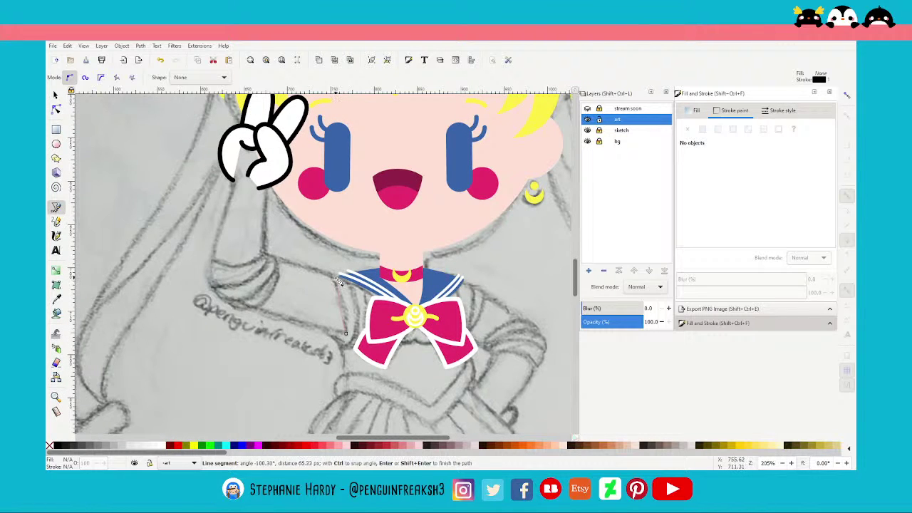
pyautogui.click(335, 279)
pyautogui.click(266, 260)
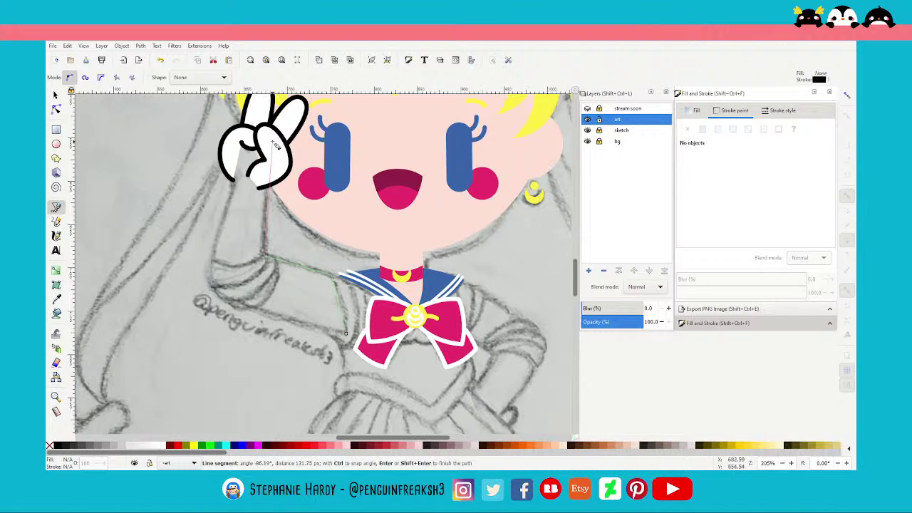
pyautogui.click(268, 141)
pyautogui.click(237, 147)
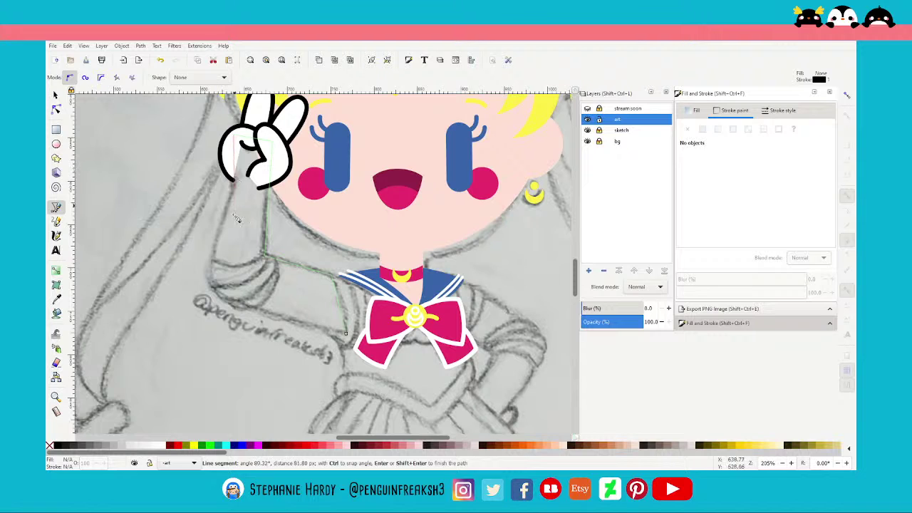
pyautogui.click(218, 297)
pyautogui.click(347, 334)
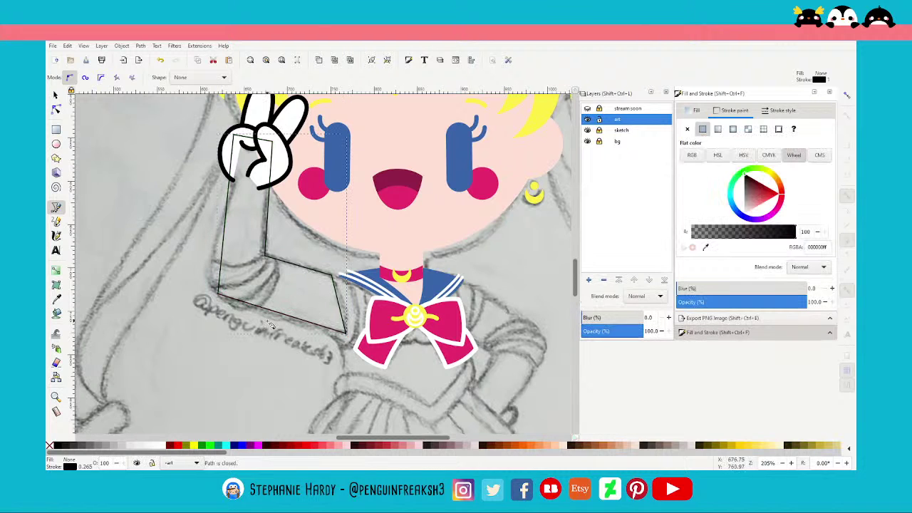
# - Tuck the arm outline's top corner under the glove and round off the elbow corner
pyautogui.press('s')
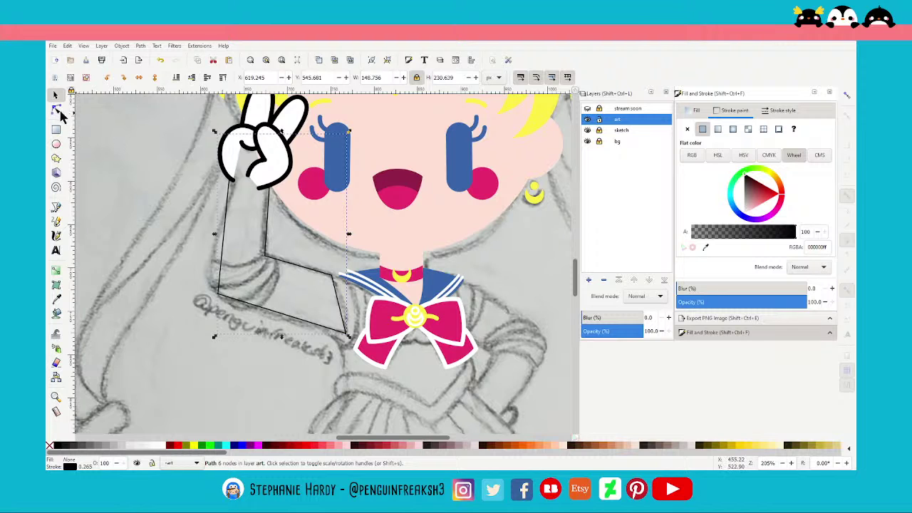
pyautogui.click(57, 109)
pyautogui.click(239, 143)
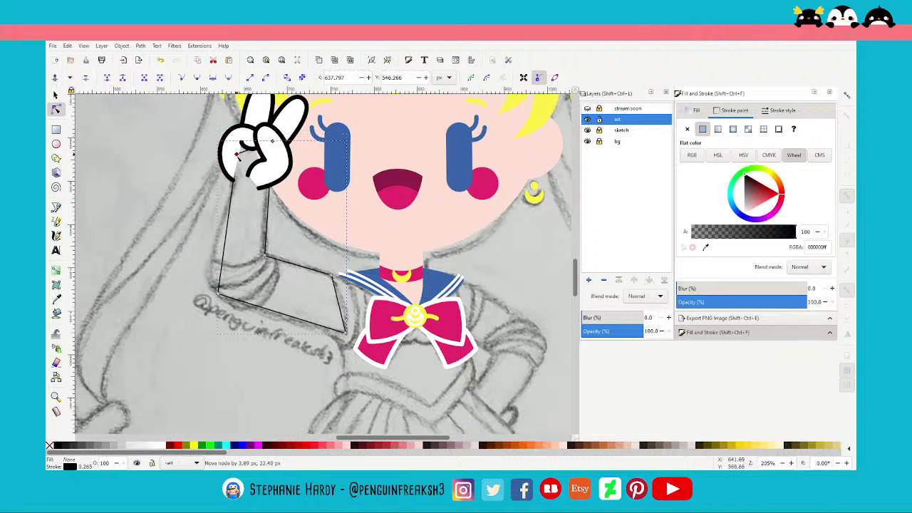
pyautogui.click(231, 223)
pyautogui.moveTo(233, 175); pyautogui.dragTo(235, 139)
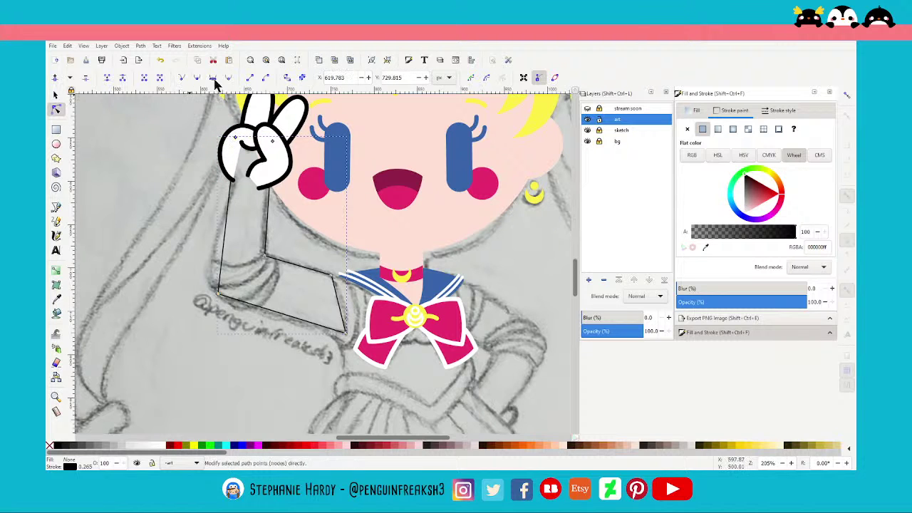
pyautogui.moveTo(218, 291); pyautogui.dragTo(204, 273)
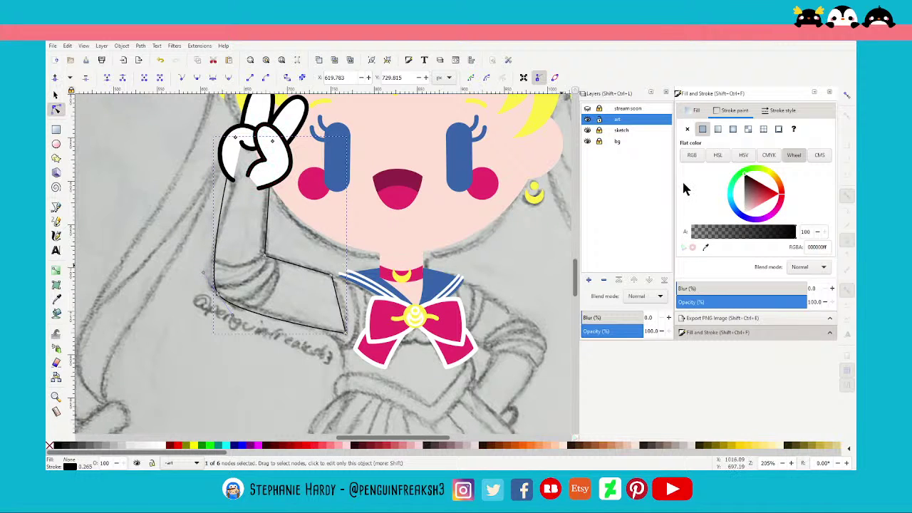
# - Zoom out to the whole figure and fine-tune a node on the arm outline
pyautogui.press('s')
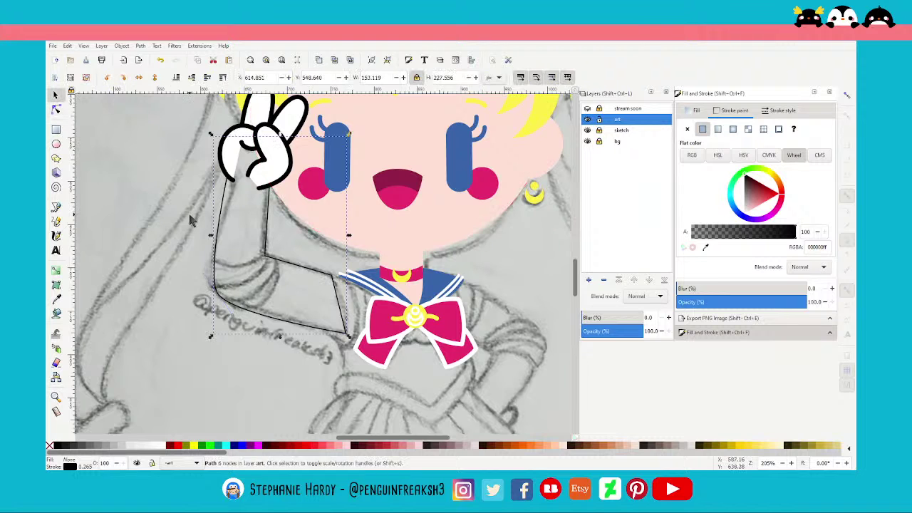
pyautogui.press('Escape')
pyautogui.press('5')
pyautogui.scroll(2, 295, 232)
pyautogui.scroll(1, 295, 232)
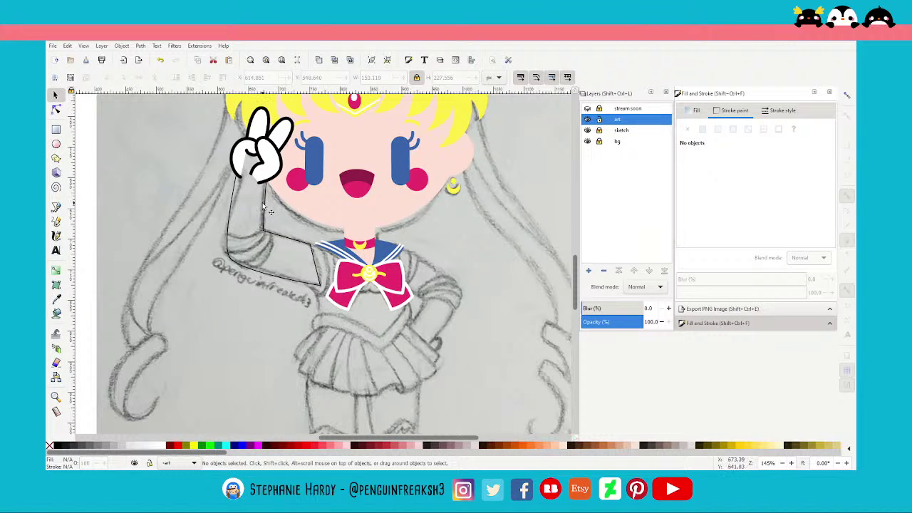
pyautogui.press('n')
pyautogui.click(229, 194)
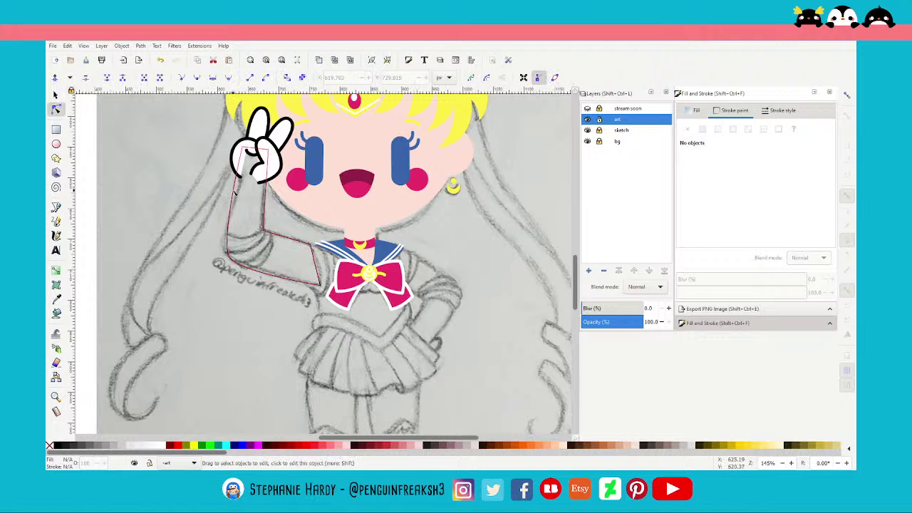
pyautogui.moveTo(245, 152); pyautogui.dragTo(240, 177)
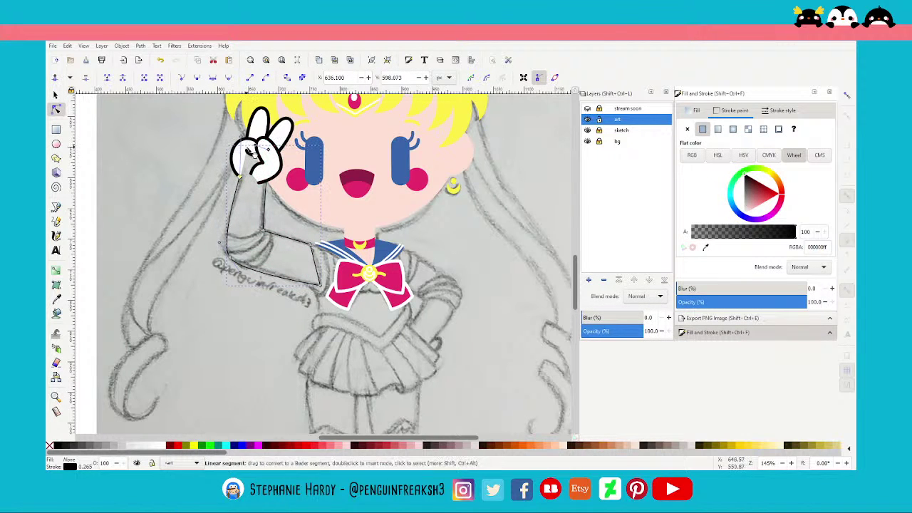
# - Leave the arm shape unfilled with a flat black outline
pyautogui.click(687, 128)
pyautogui.click(694, 110)
pyautogui.click(702, 128)
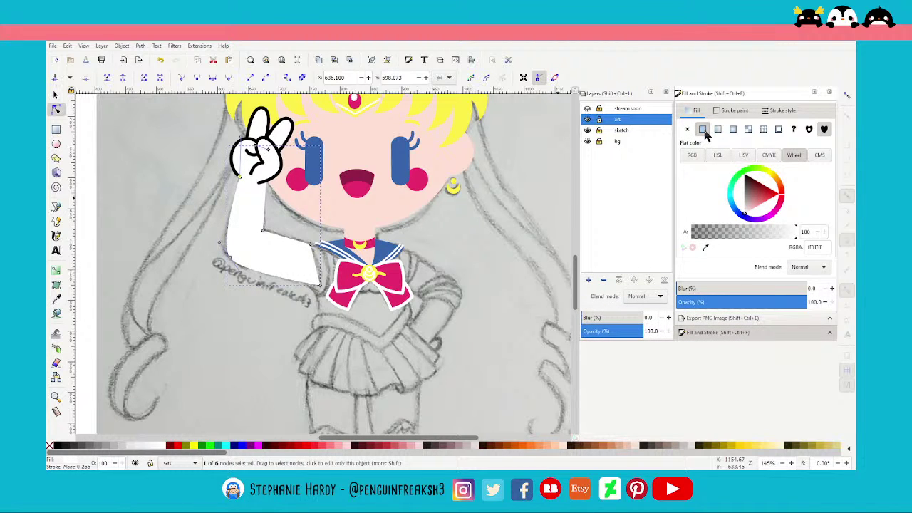
pyautogui.click(687, 128)
pyautogui.click(734, 110)
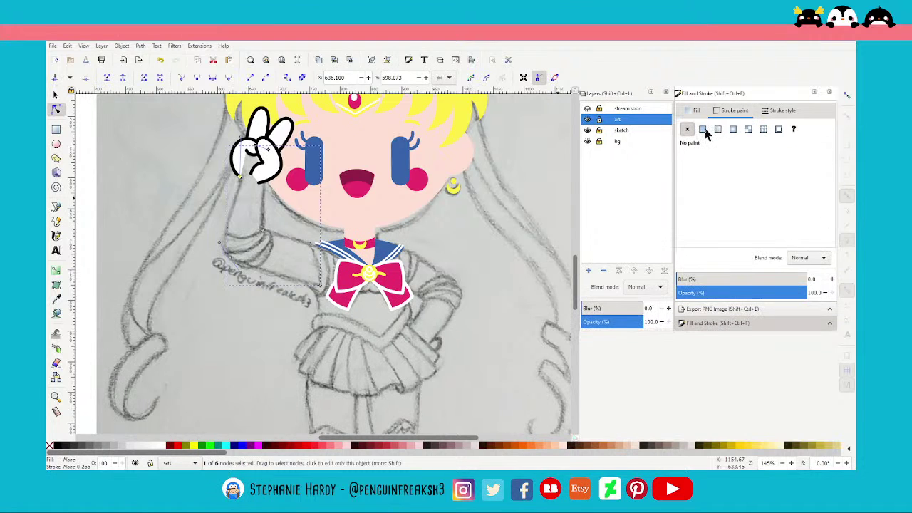
pyautogui.click(703, 129)
# - Draw a closed three-point cuff shape at the arm's elbow corner
pyautogui.click(56, 210)
pyautogui.scroll(1, 233, 228)
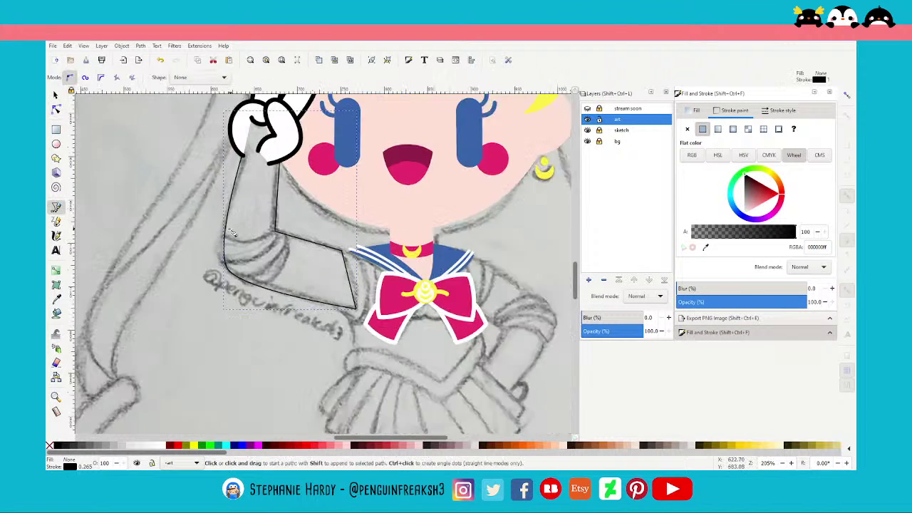
pyautogui.scroll(1, 234, 228)
pyautogui.click(297, 231)
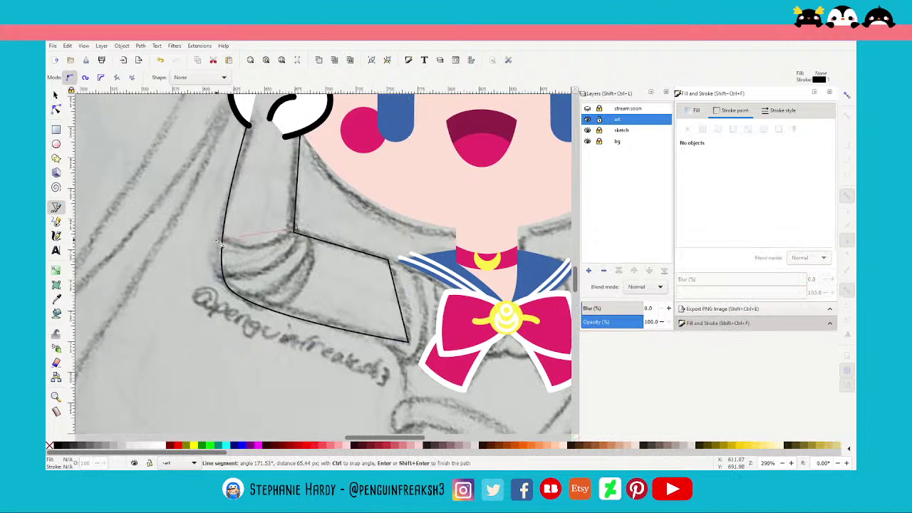
pyautogui.click(219, 243)
pyautogui.click(218, 278)
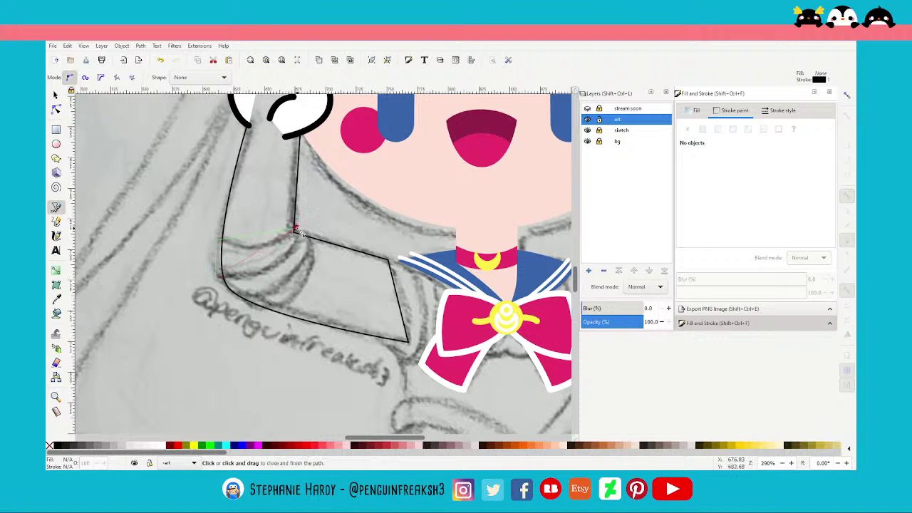
pyautogui.click(296, 231)
# - Reshape the cuff's nodes and edges into a curved crescent
pyautogui.click(56, 108)
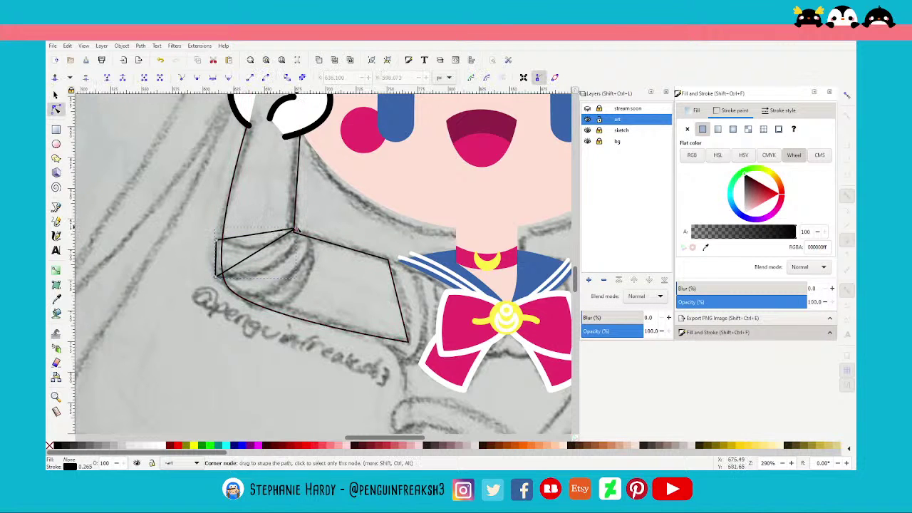
pyautogui.moveTo(199, 264); pyautogui.dragTo(235, 287)
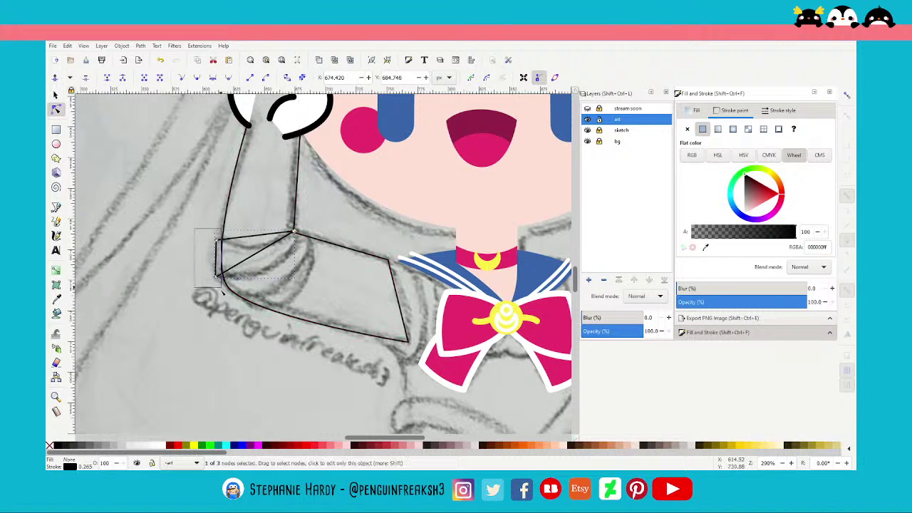
pyautogui.moveTo(217, 241)
pyautogui.mouseDown()
pyautogui.moveTo(251, 248)
pyautogui.moveTo(271, 278)
pyautogui.mouseUp()
pyautogui.moveTo(215, 276)
pyautogui.mouseDown()
pyautogui.moveTo(223, 278)
pyautogui.moveTo(212, 248)
pyautogui.mouseUp()
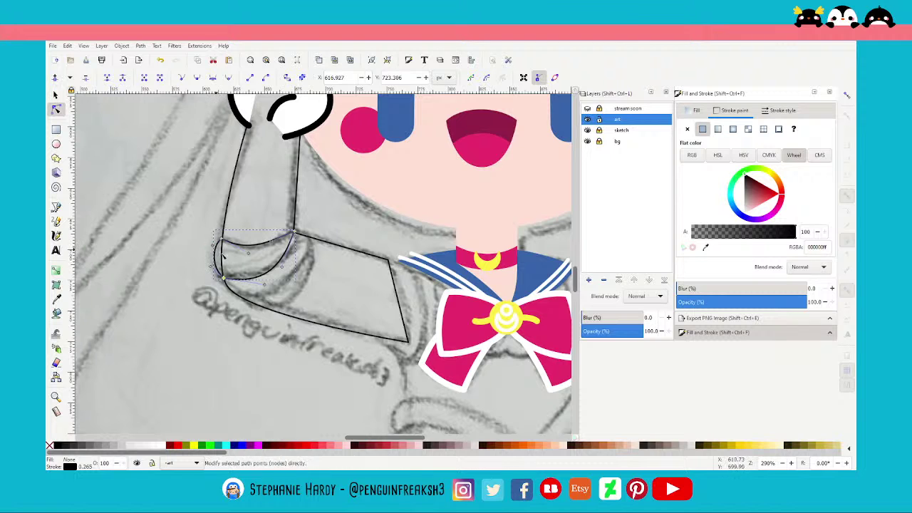
pyautogui.scroll(2, 223, 255)
pyautogui.click(212, 220)
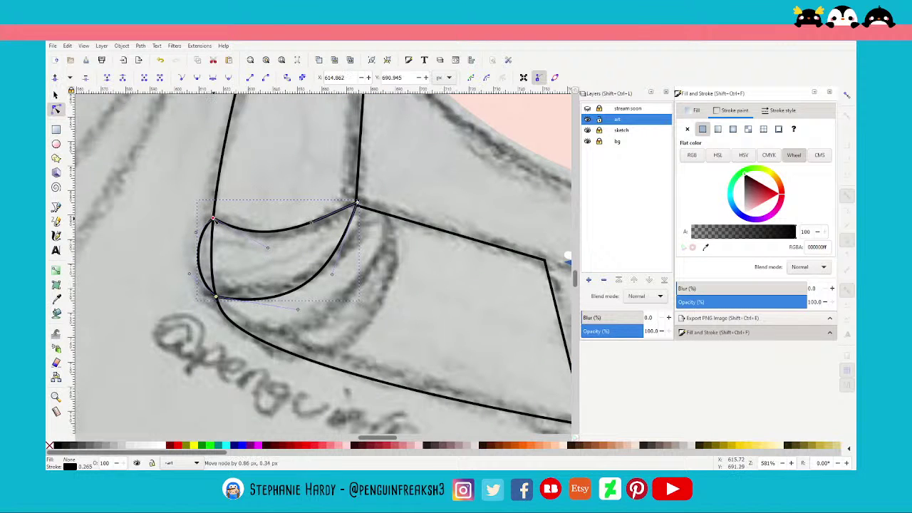
pyautogui.moveTo(310, 223); pyautogui.dragTo(326, 225)
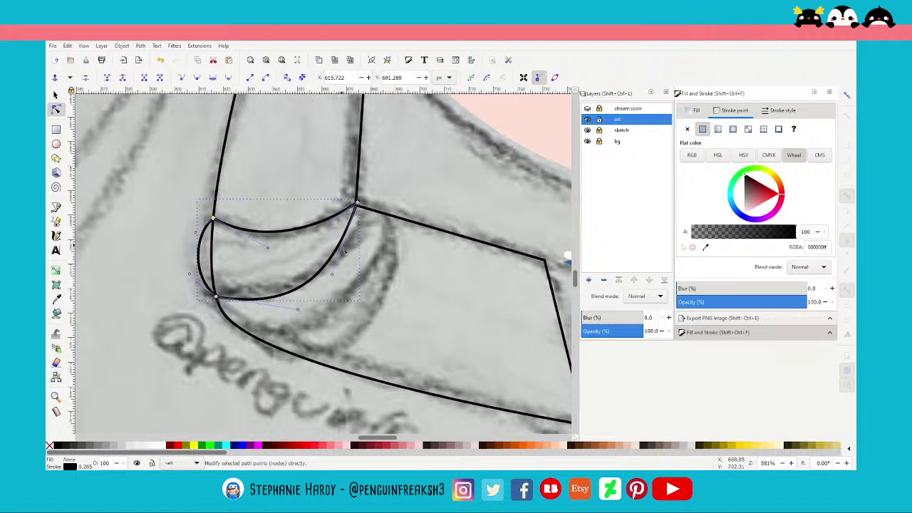
pyautogui.moveTo(332, 273); pyautogui.dragTo(356, 251)
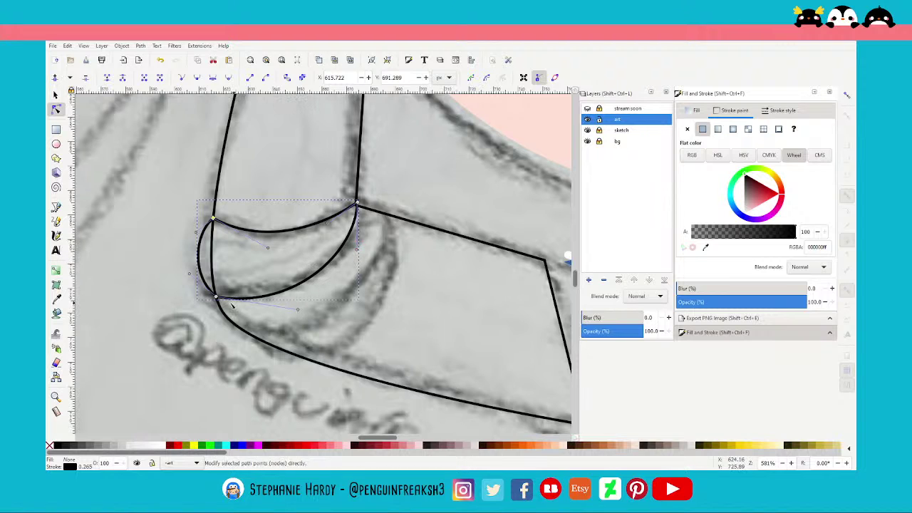
pyautogui.moveTo(199, 277); pyautogui.dragTo(195, 246)
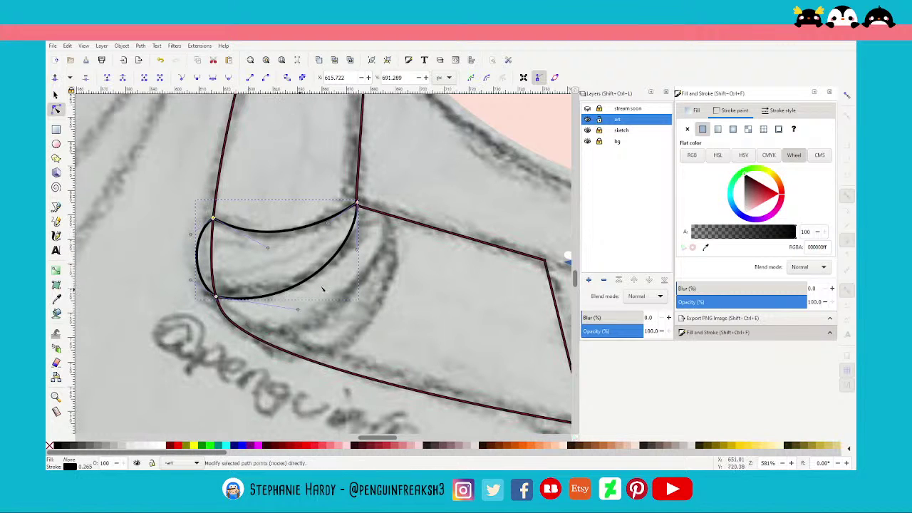
# - Fill the cuff with the bow's pink, sampled from the drawing
pyautogui.click(693, 110)
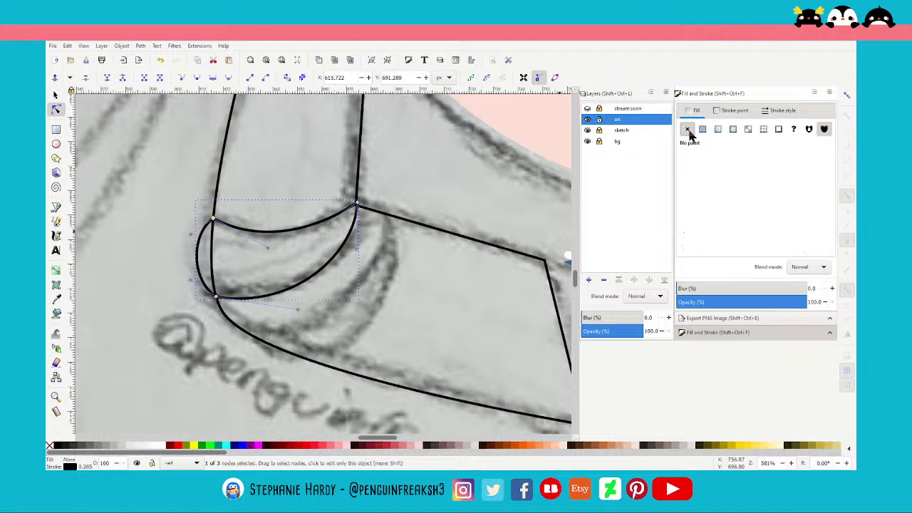
pyautogui.click(703, 128)
pyautogui.scroll(-2, 373, 251)
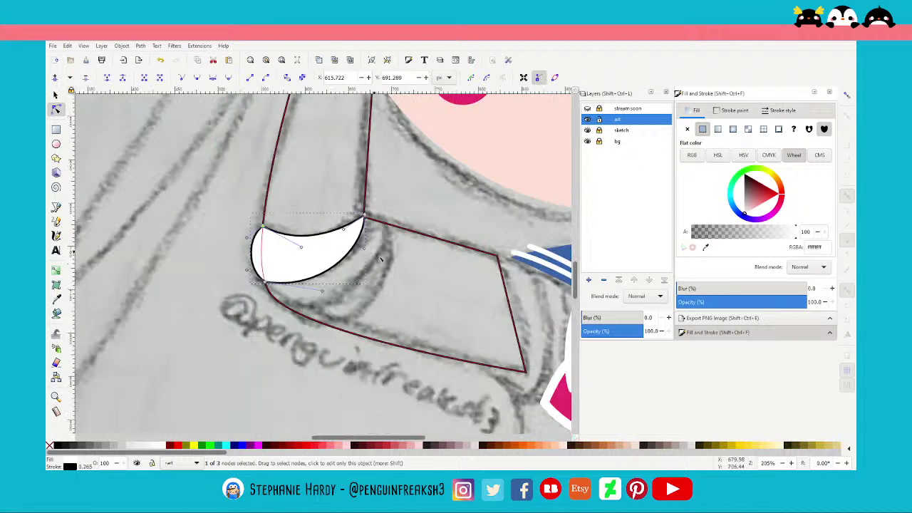
pyautogui.scroll(-2, 373, 252)
pyautogui.press('d')
pyautogui.click(408, 197)
pyautogui.press('n')
pyautogui.scroll(1, 377, 263)
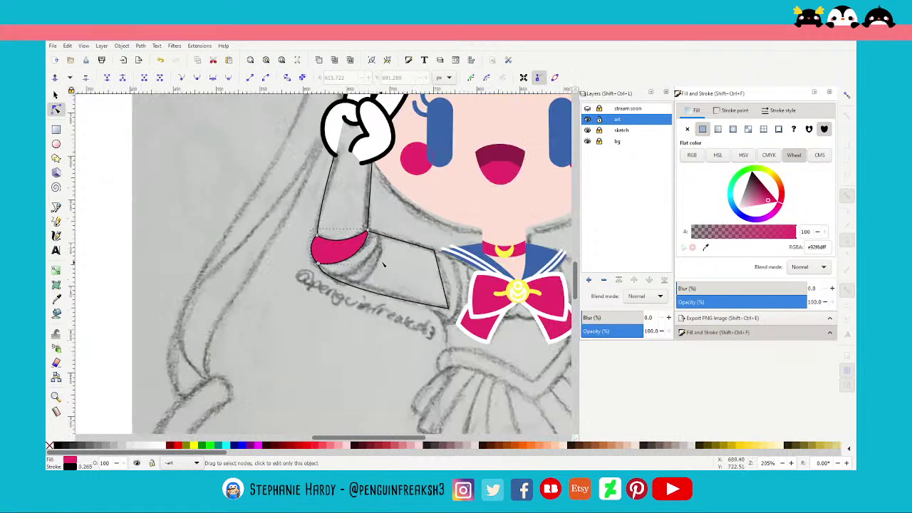
pyautogui.scroll(1, 378, 264)
# - Give the pink cuff a 3 px white outline
pyautogui.click(781, 110)
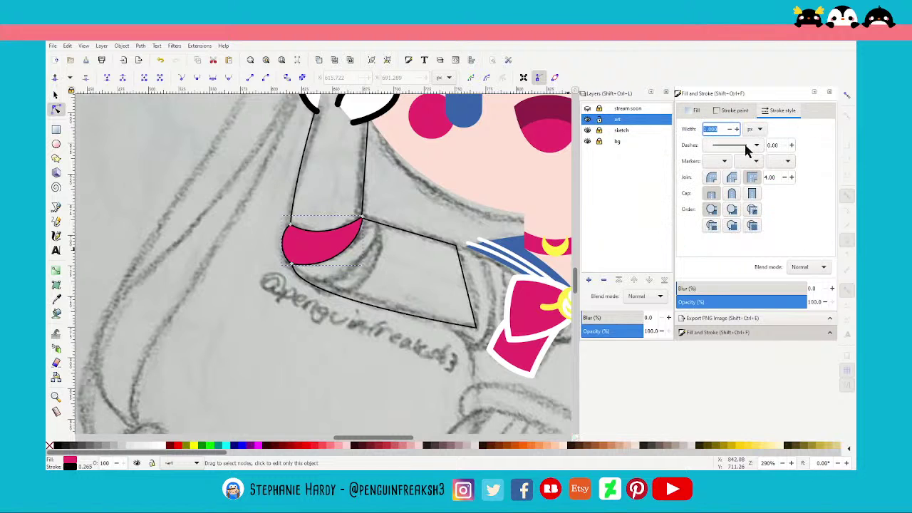
pyautogui.doubleClick(721, 129)
pyautogui.write('3')
pyautogui.press('Return')
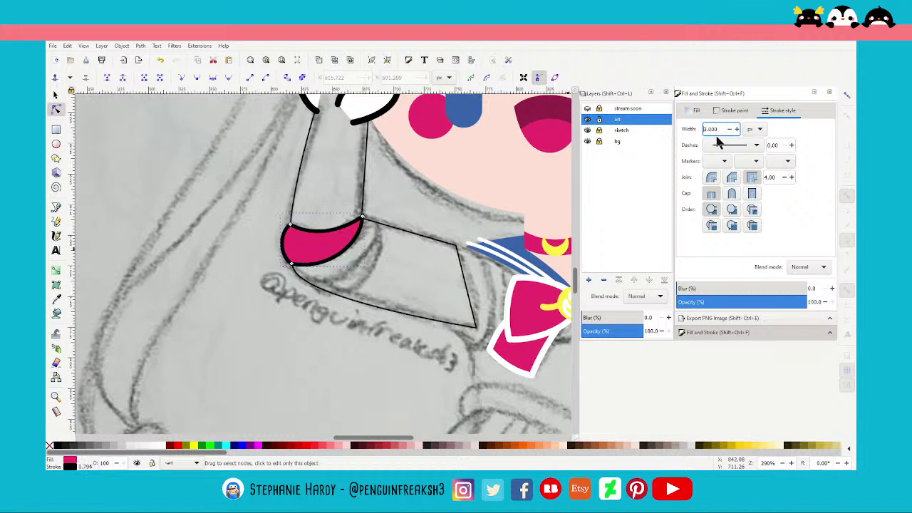
pyautogui.click(732, 111)
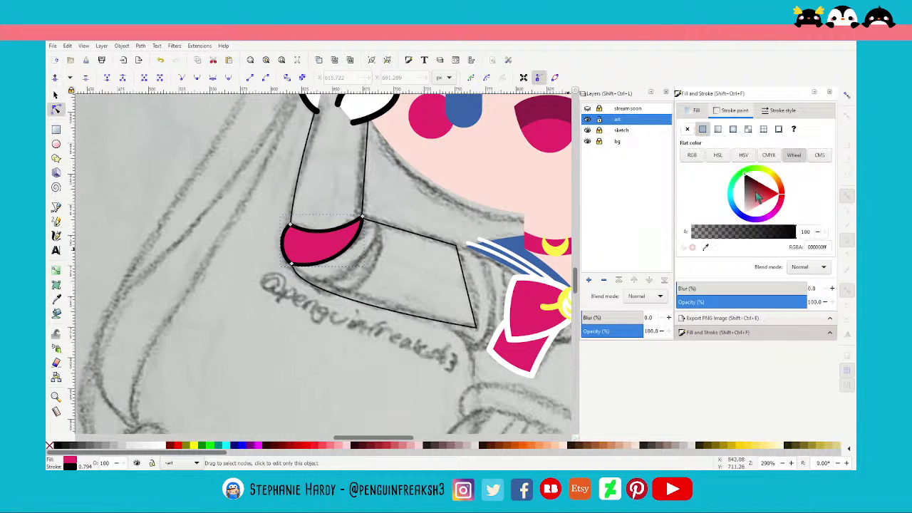
pyautogui.moveTo(756, 198); pyautogui.dragTo(717, 255)
pyautogui.press('s')
pyautogui.press('Escape')
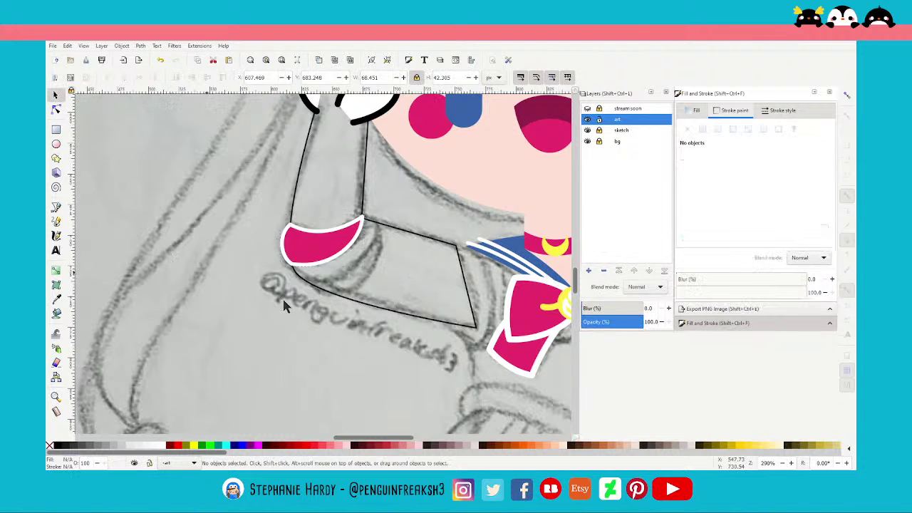
pyautogui.press('5')
pyautogui.keyDown('ctrl'); pyautogui.scroll(3, 284, 300); pyautogui.keyUp('ctrl')
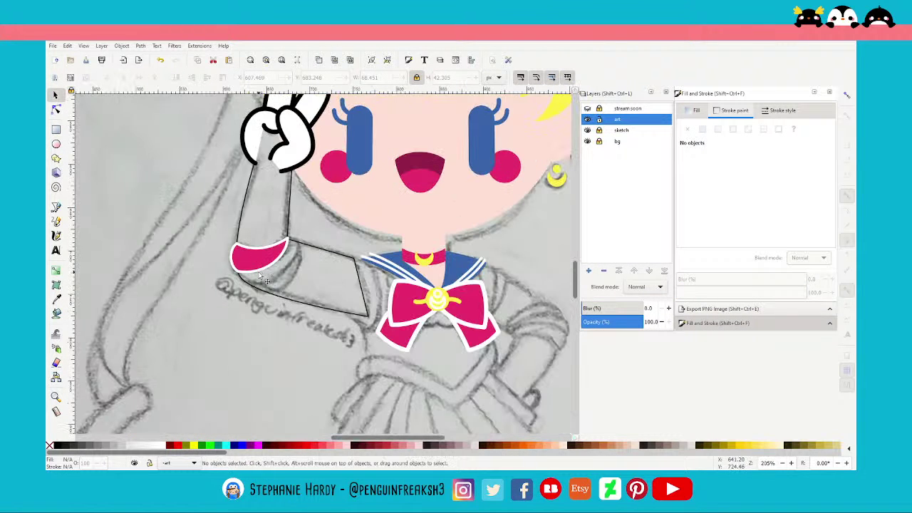
# - Duplicate the pink crescent and reshape the copy into a second band below it
pyautogui.click(281, 237)
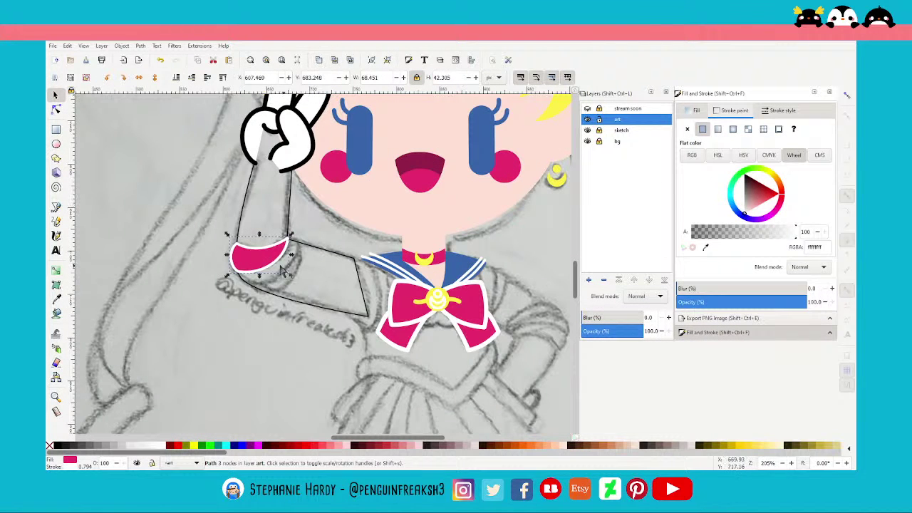
pyautogui.hotkey('ctrl', 'd')
pyautogui.moveTo(283, 269); pyautogui.dragTo(294, 238)
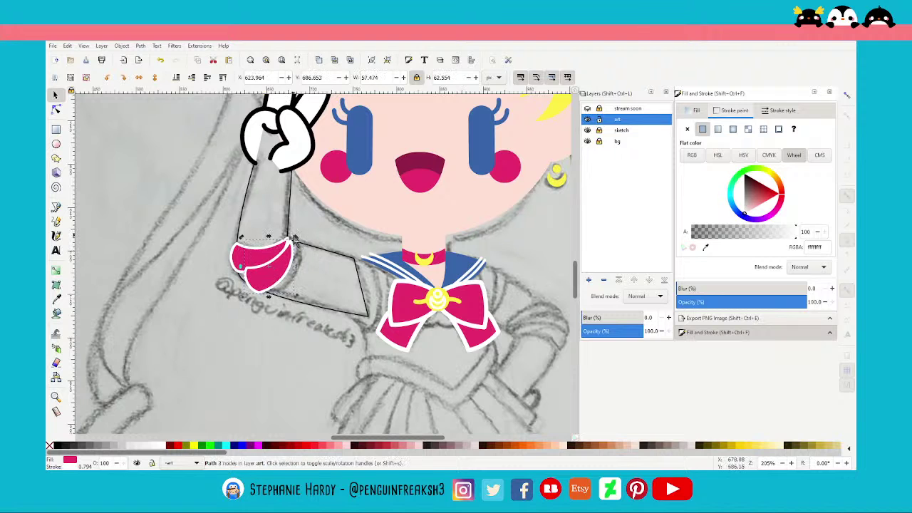
pyautogui.moveTo(293, 270); pyautogui.dragTo(288, 265)
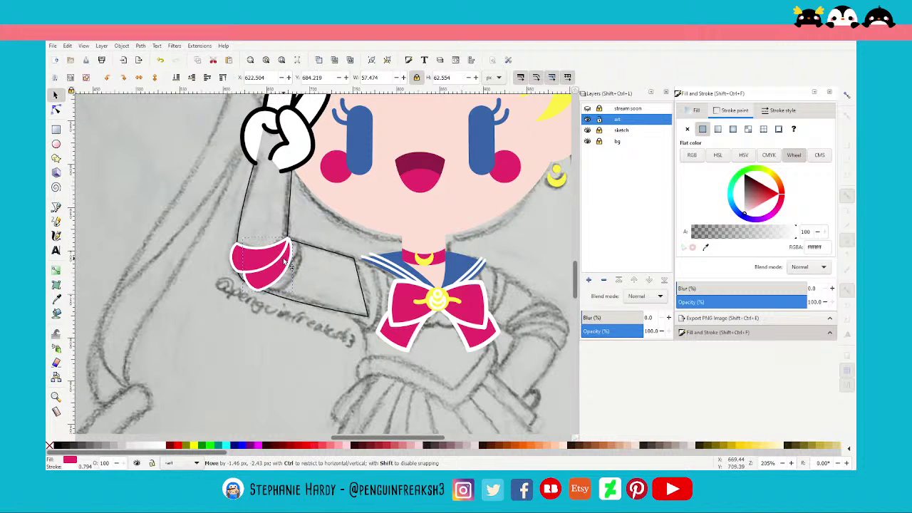
pyautogui.scroll(3, 254, 278)
pyautogui.press('n')
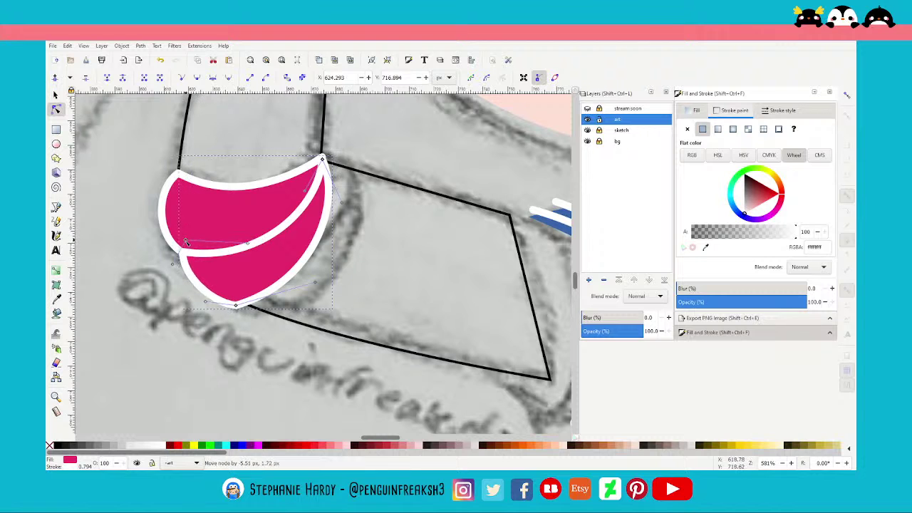
pyautogui.moveTo(199, 236)
pyautogui.mouseDown()
pyautogui.moveTo(180, 253)
pyautogui.moveTo(234, 245)
pyautogui.mouseUp()
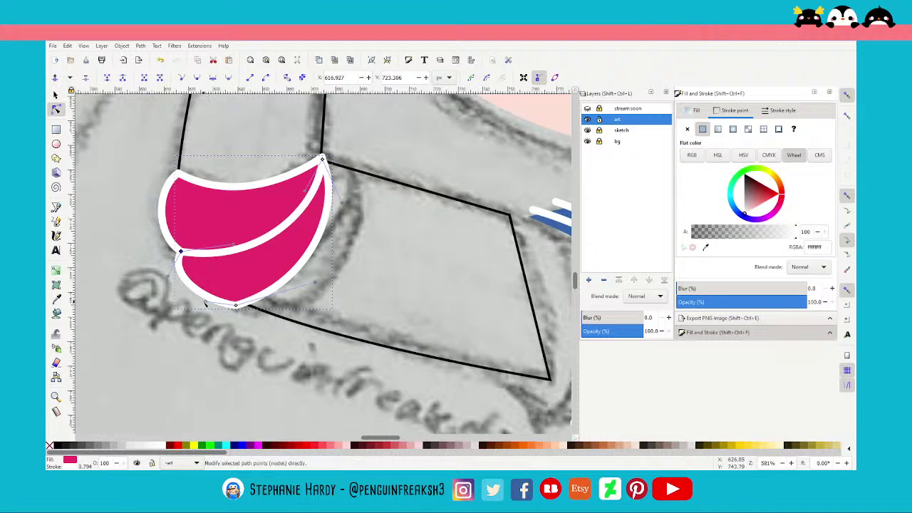
pyautogui.moveTo(205, 300); pyautogui.dragTo(209, 313)
pyautogui.moveTo(168, 278); pyautogui.dragTo(181, 283)
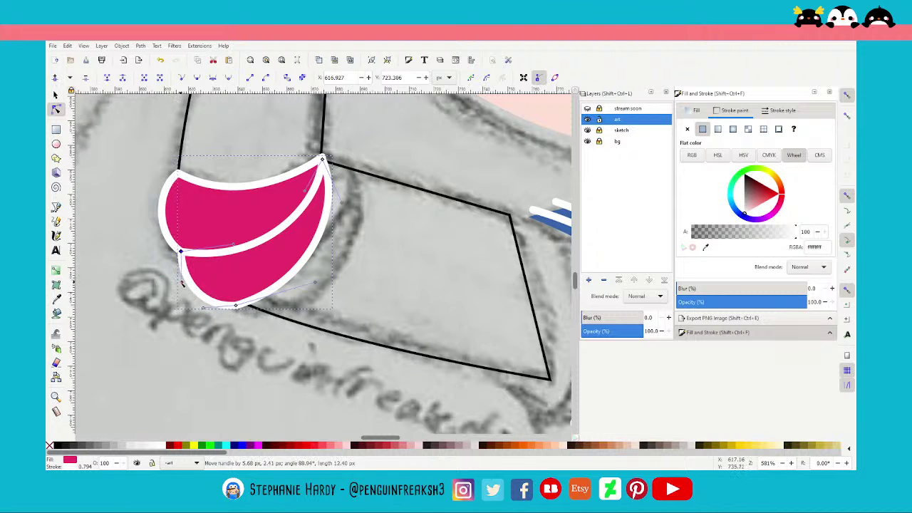
pyautogui.click(322, 157)
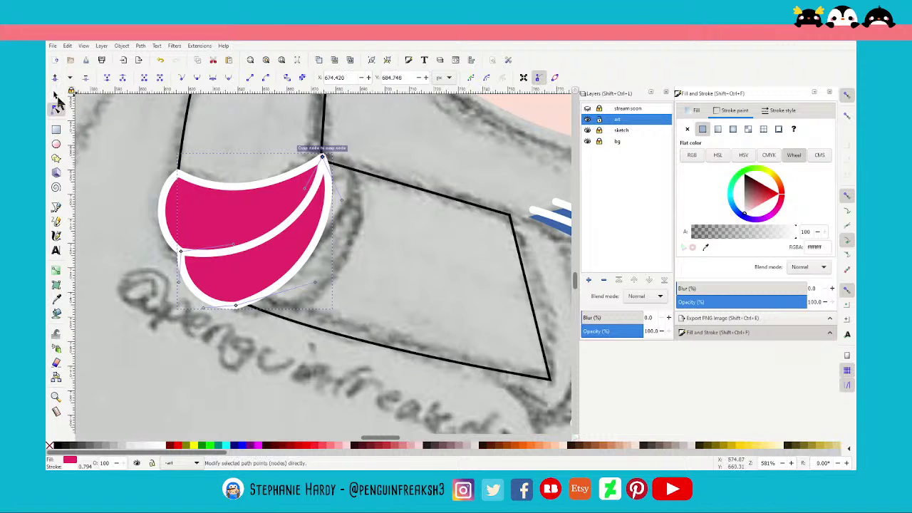
# - Add a third crescent copy, rotate its tip to the shared point, and lower it twice
pyautogui.click(56, 95)
pyautogui.hotkey('ctrl', 'd')
pyautogui.moveTo(305, 209); pyautogui.dragTo(336, 223)
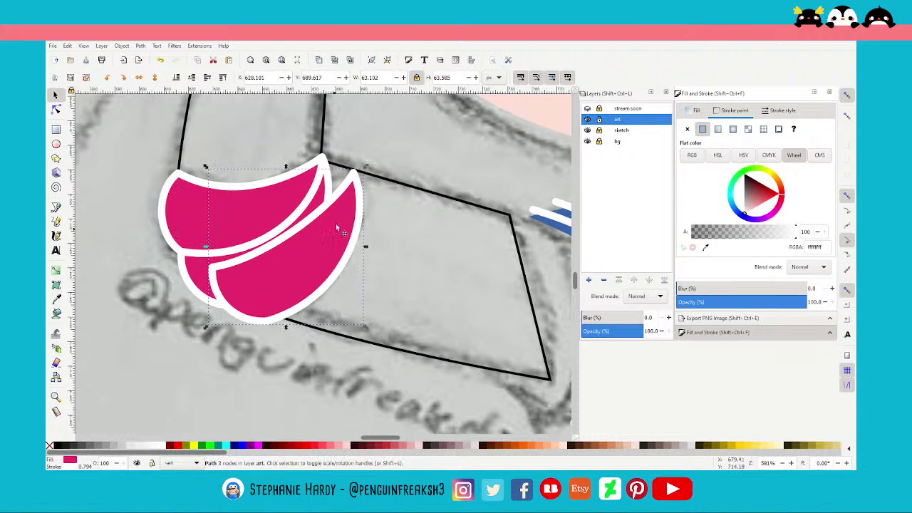
pyautogui.moveTo(364, 171); pyautogui.dragTo(322, 159)
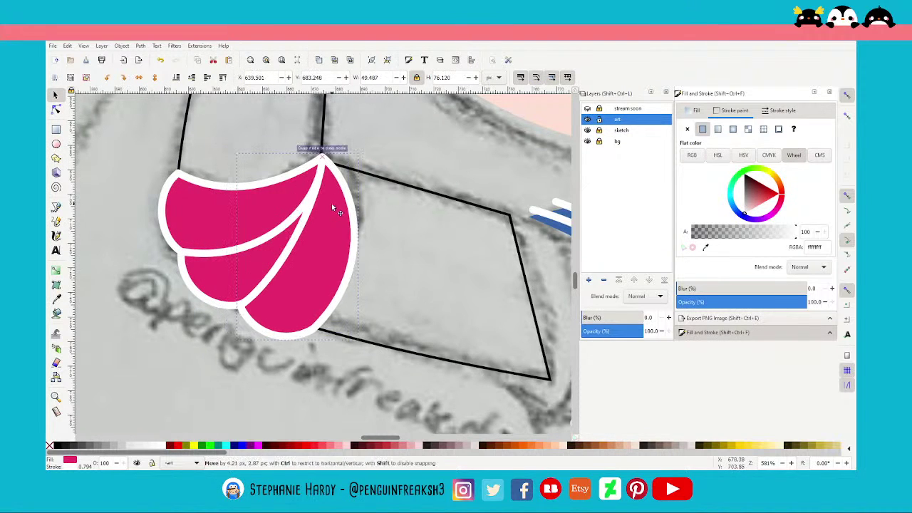
pyautogui.click(193, 81)
pyautogui.click(192, 81)
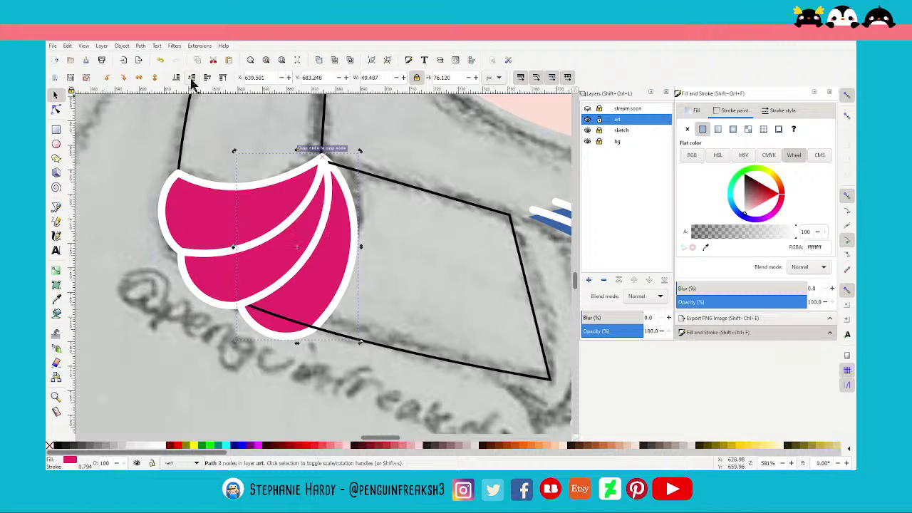
# - Snap the new band's corner to its neighbour and narrow the right band's bottom
pyautogui.click(57, 110)
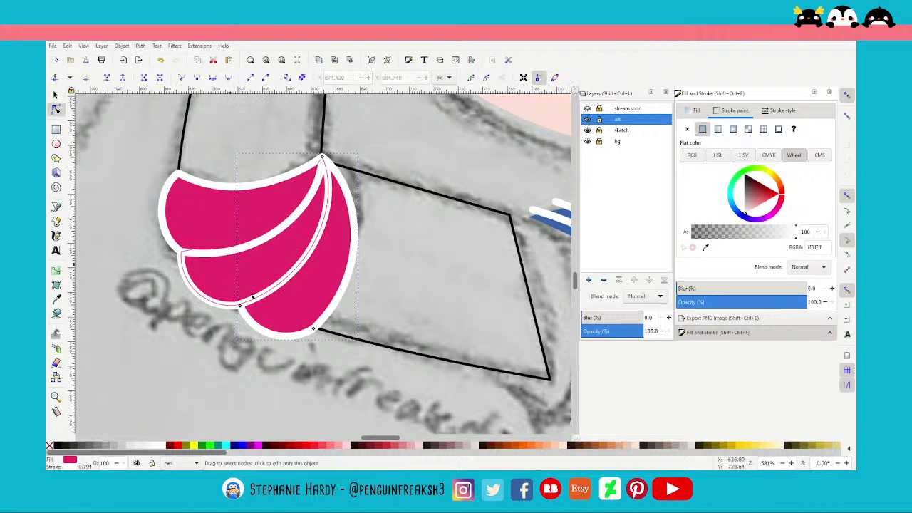
pyautogui.moveTo(240, 307); pyautogui.dragTo(237, 306)
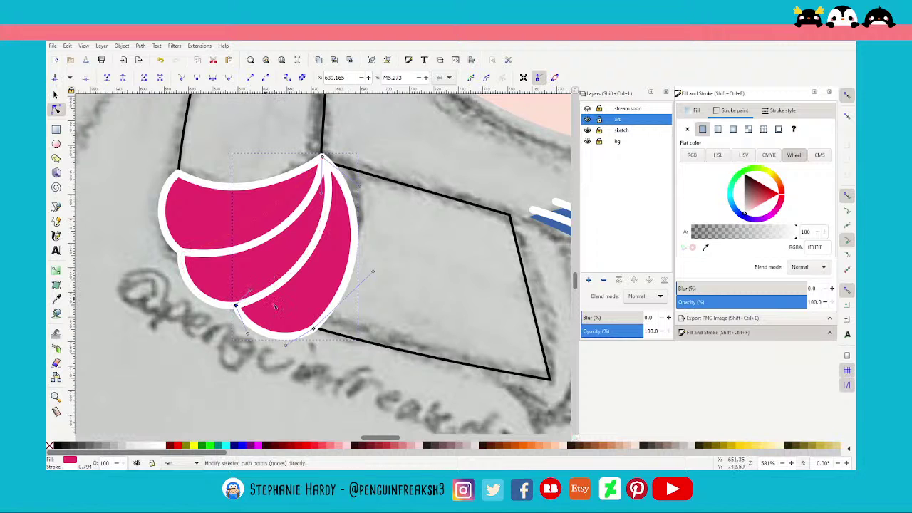
pyautogui.click(313, 329)
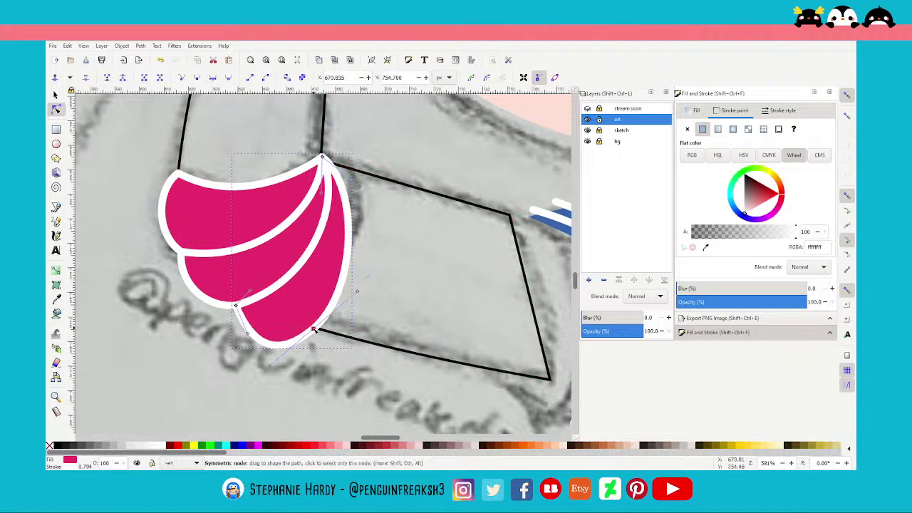
pyautogui.moveTo(313, 329); pyautogui.dragTo(315, 300)
pyautogui.moveTo(358, 263); pyautogui.dragTo(346, 270)
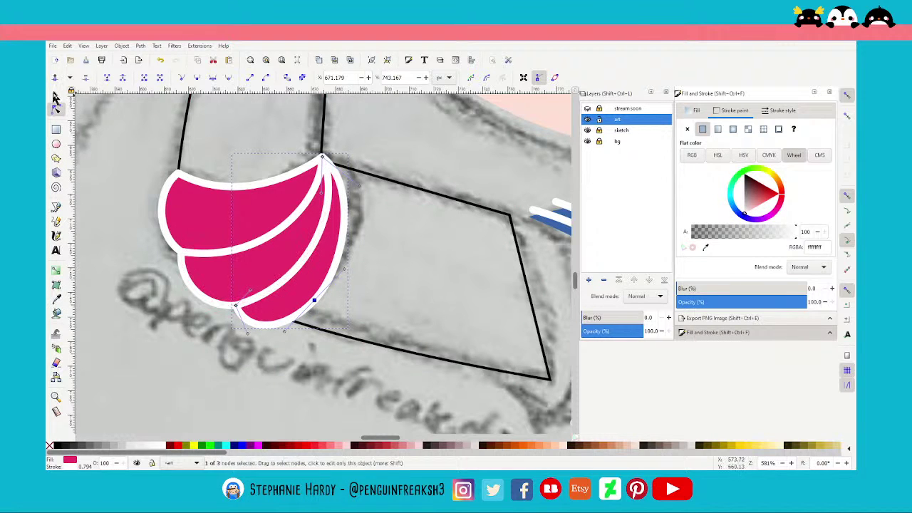
pyautogui.press('s')
pyautogui.press('Escape')
pyautogui.scroll(-3, 169, 308)
pyautogui.scroll(-1, 230, 327)
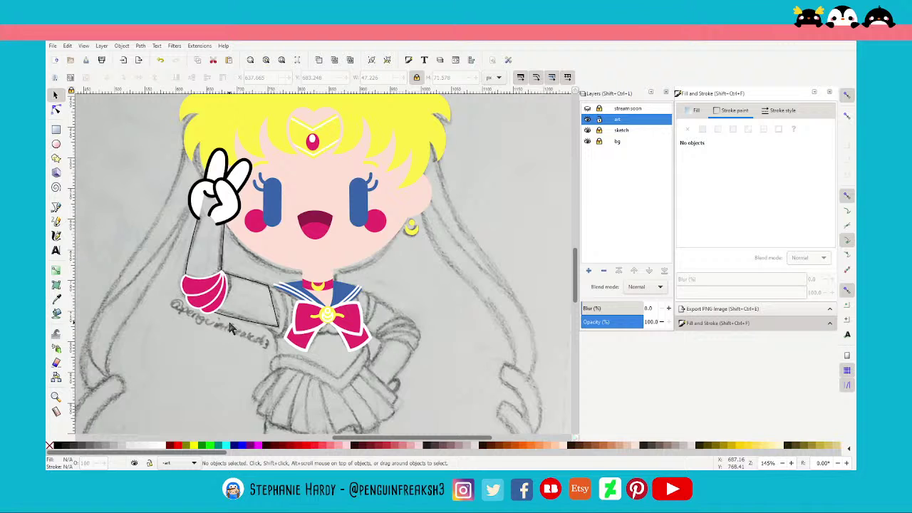
# - Fill the arm outline with the glove's white sampled from the drawing
pyautogui.click(244, 284)
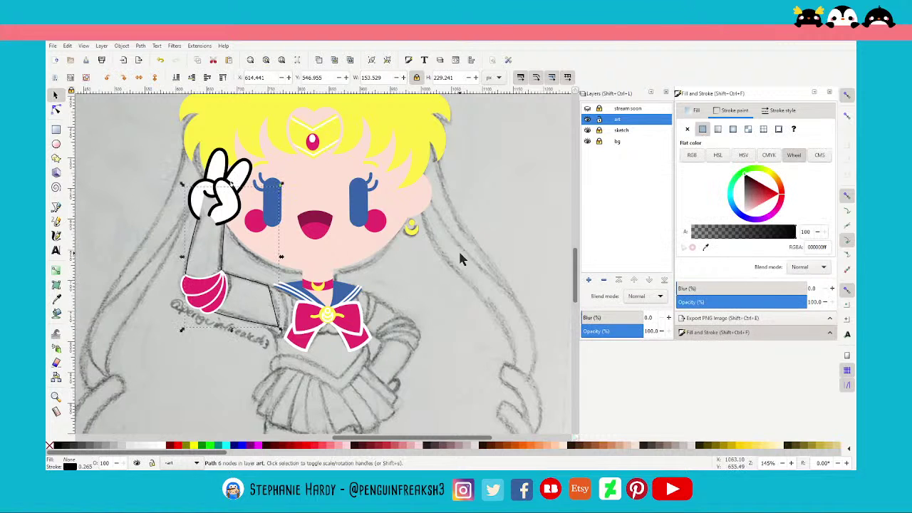
pyautogui.click(695, 110)
pyautogui.click(702, 129)
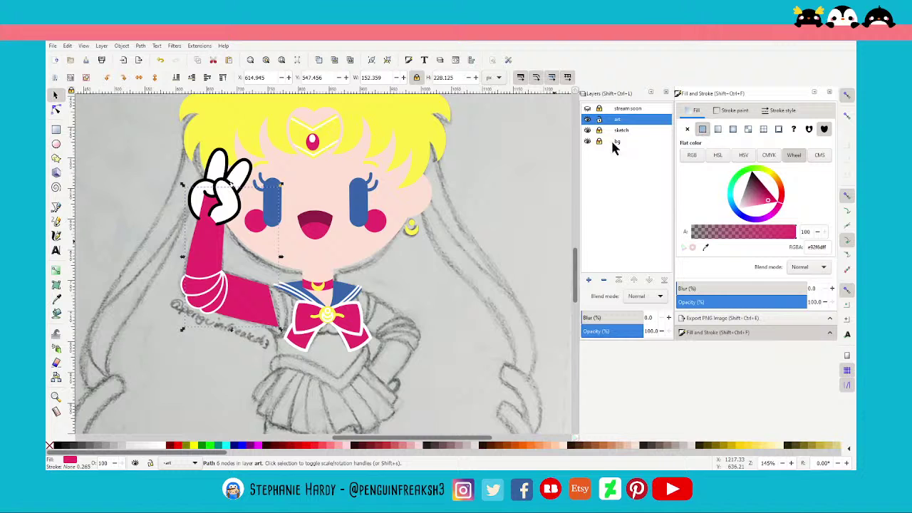
pyautogui.click(705, 246)
pyautogui.click(209, 215)
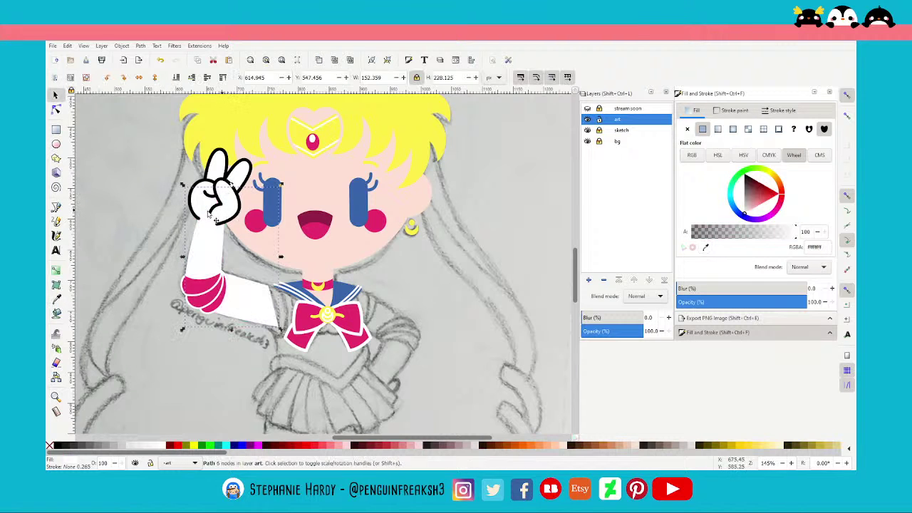
# - Draw a three-corner upper-arm shape with a flat fill and no outline
pyautogui.click(57, 208)
pyautogui.click(223, 272)
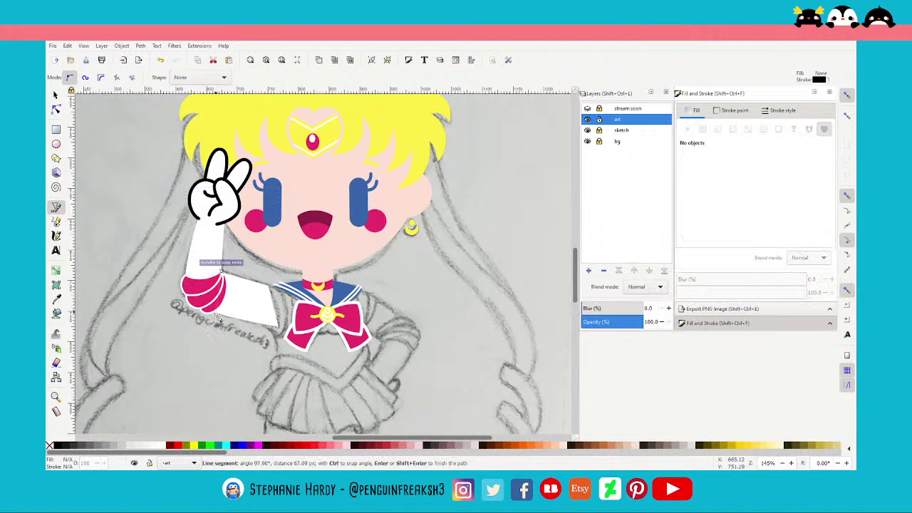
pyautogui.click(284, 334)
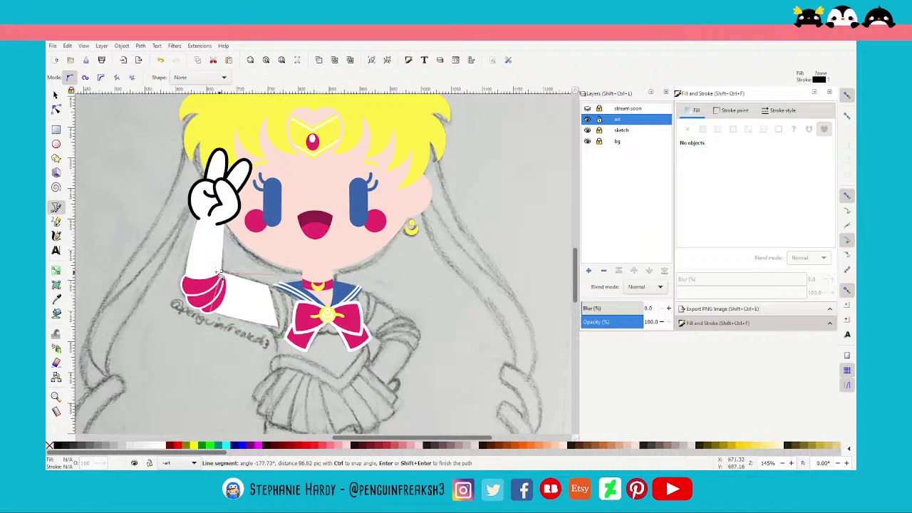
pyautogui.click(208, 321)
pyautogui.click(223, 271)
pyautogui.click(703, 129)
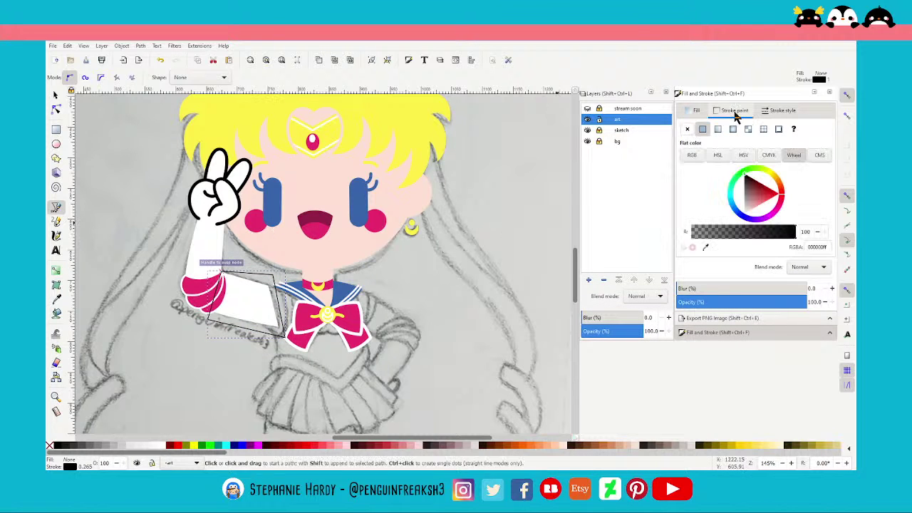
pyautogui.click(734, 110)
pyautogui.click(687, 129)
pyautogui.click(695, 110)
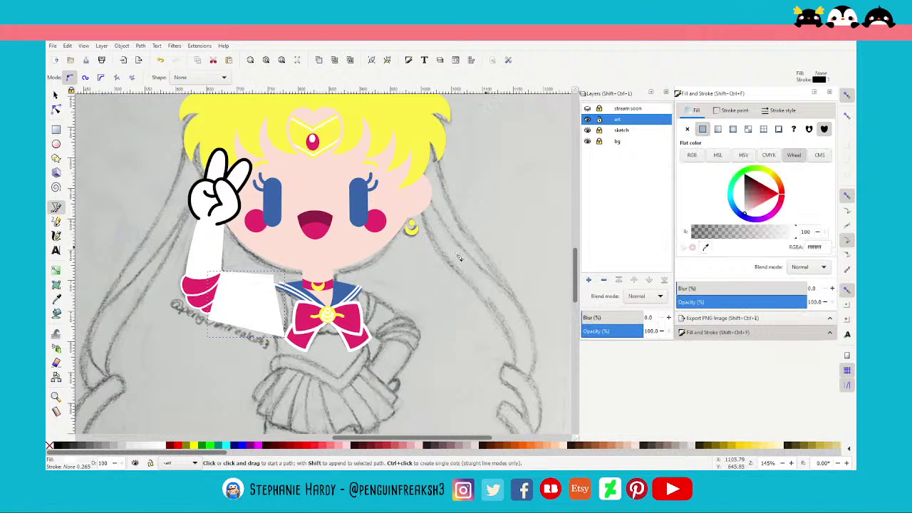
# - Fill the upper-arm shape with the face's skin tone
pyautogui.click(339, 250)
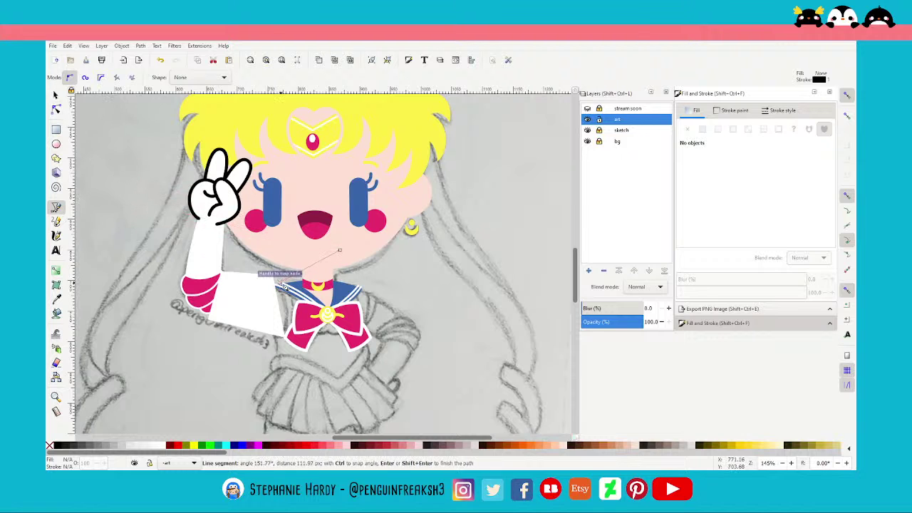
pyautogui.press('Escape')
pyautogui.click(57, 96)
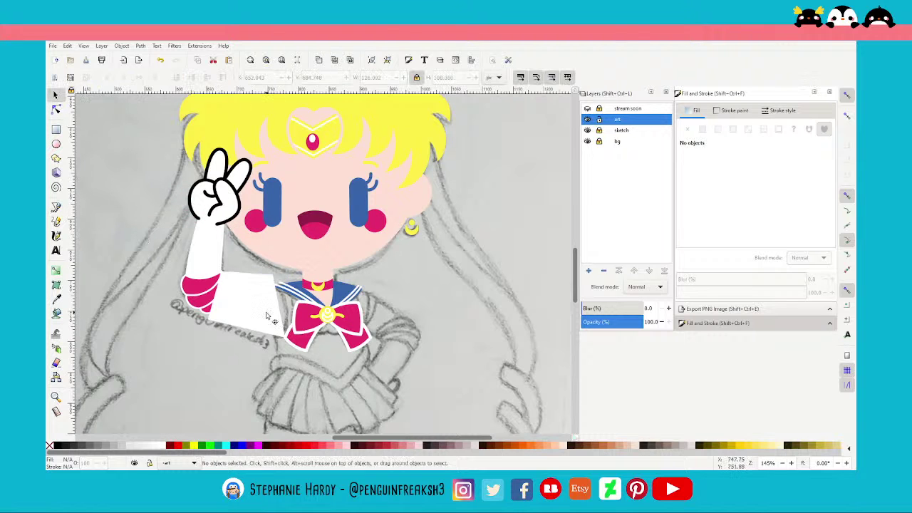
pyautogui.click(276, 315)
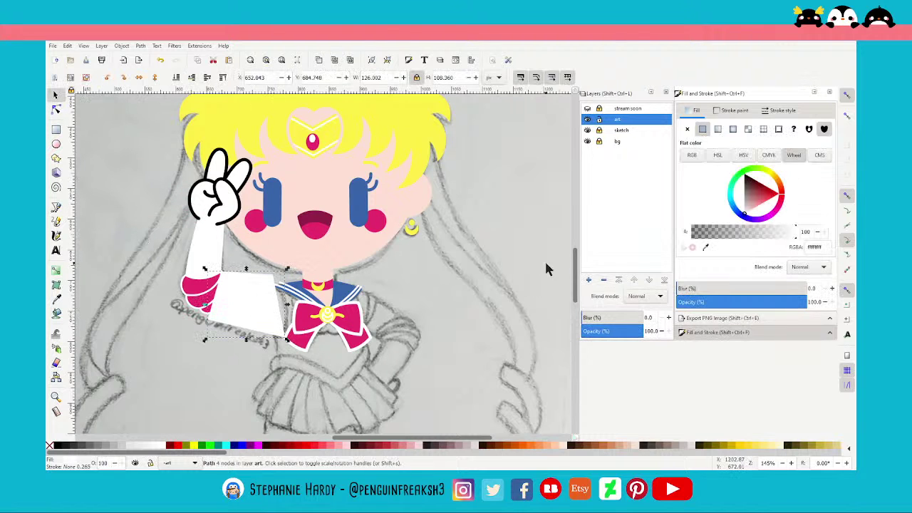
pyautogui.click(706, 247)
pyautogui.click(221, 232)
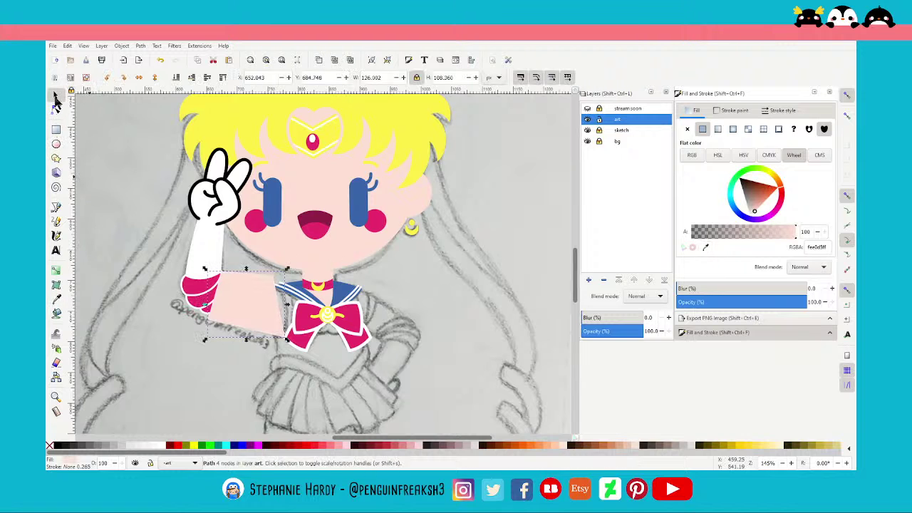
# - Lower the skin-toned upper arm two levels in the stacking order
pyautogui.click(200, 238)
pyautogui.click(317, 63)
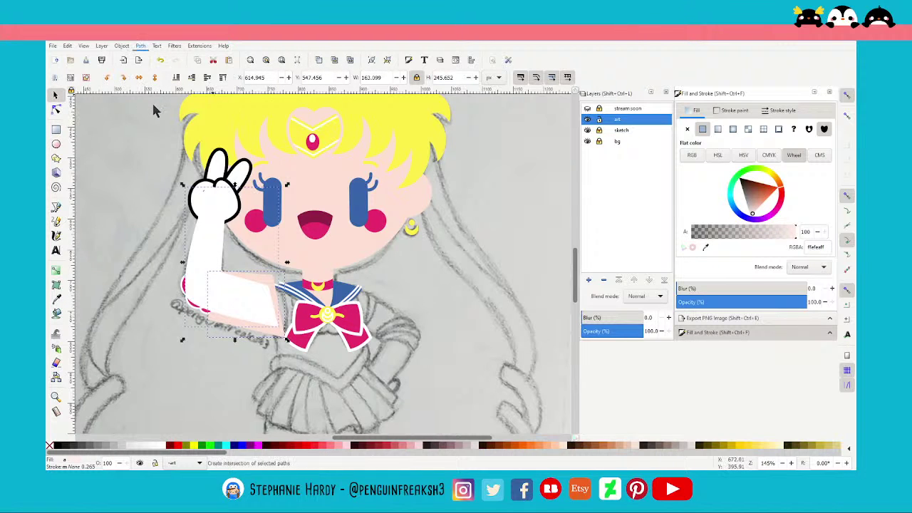
pyautogui.hotkey('ctrl', 'z')
pyautogui.click(175, 78)
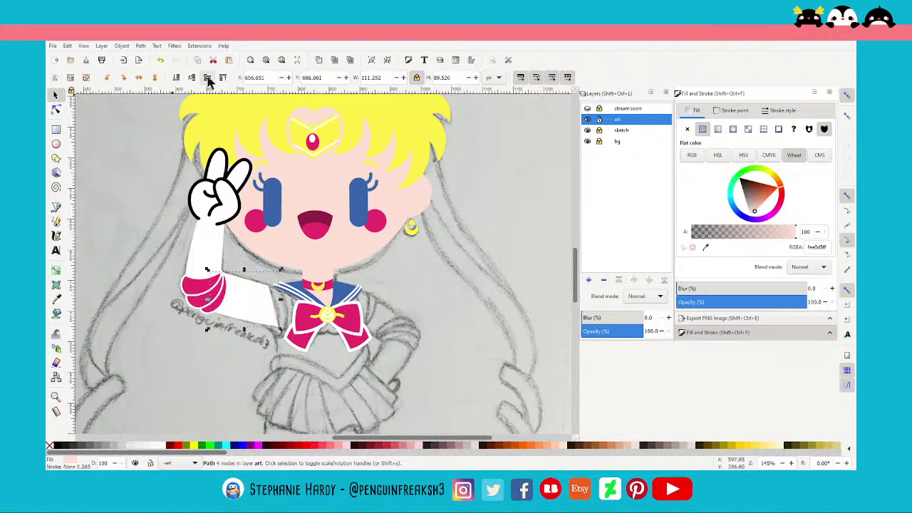
pyautogui.click(207, 78)
pyautogui.click(263, 326)
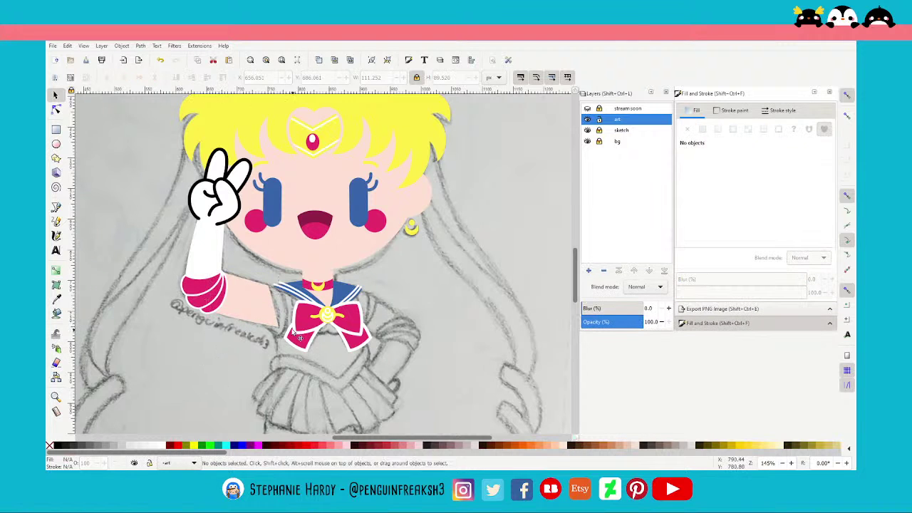
# - Bend the upper arm's right edge to follow the sketch and begin a sleeve path
pyautogui.scroll(2, 299, 337)
pyautogui.click(56, 109)
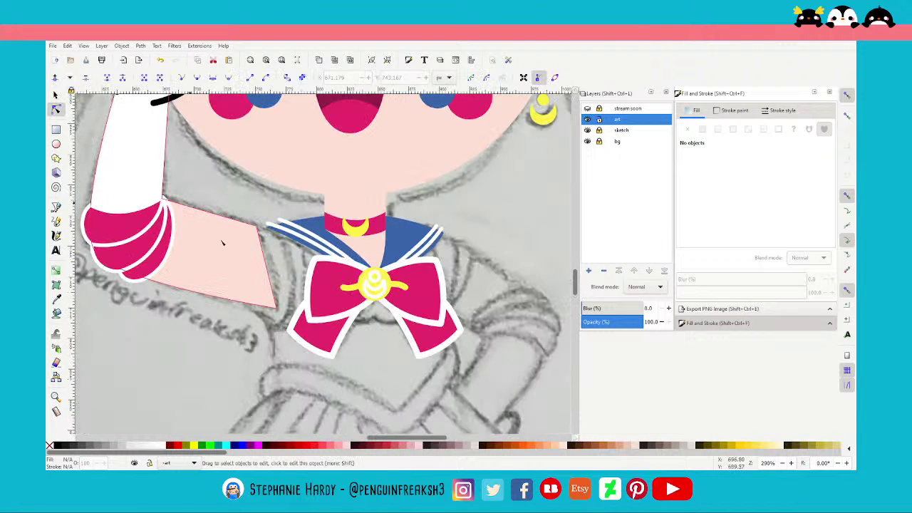
pyautogui.click(222, 244)
pyautogui.scroll(2, 257, 267)
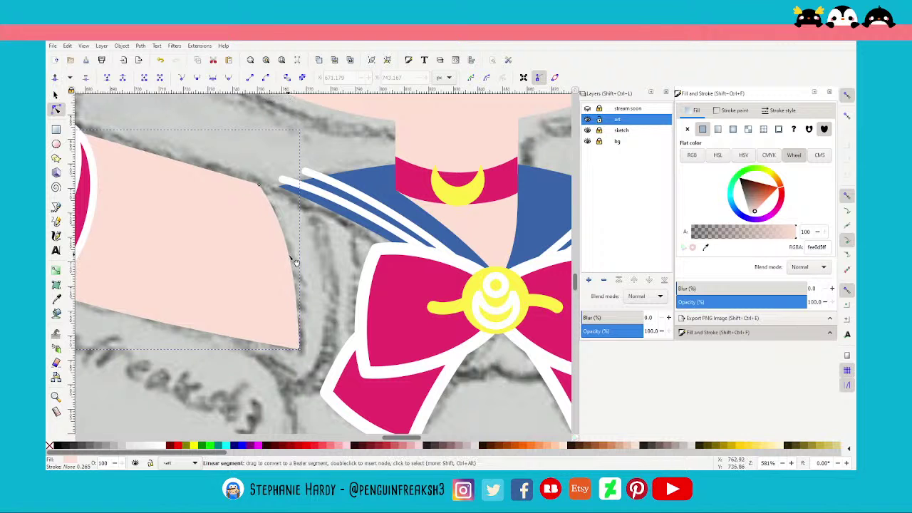
pyautogui.click(295, 263)
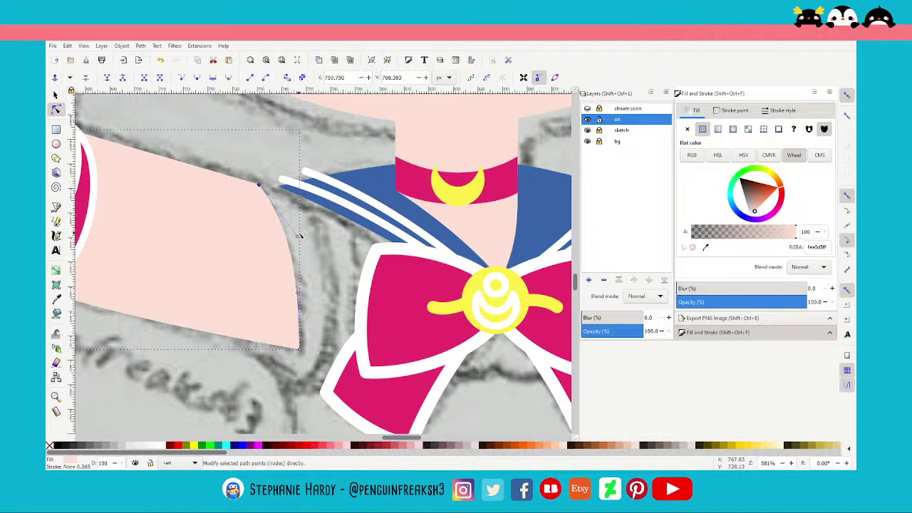
pyautogui.moveTo(300, 236); pyautogui.dragTo(308, 307)
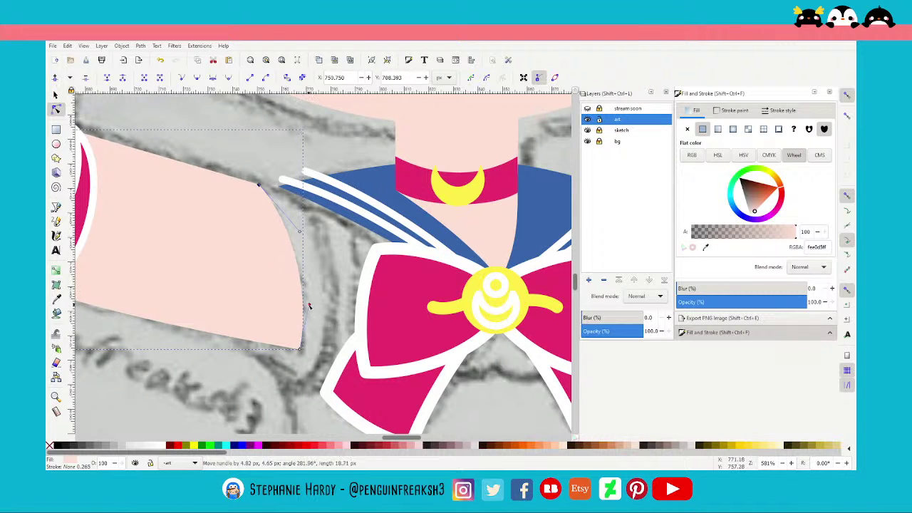
pyautogui.scroll(-2, 305, 302)
pyautogui.click(56, 95)
pyautogui.click(180, 343)
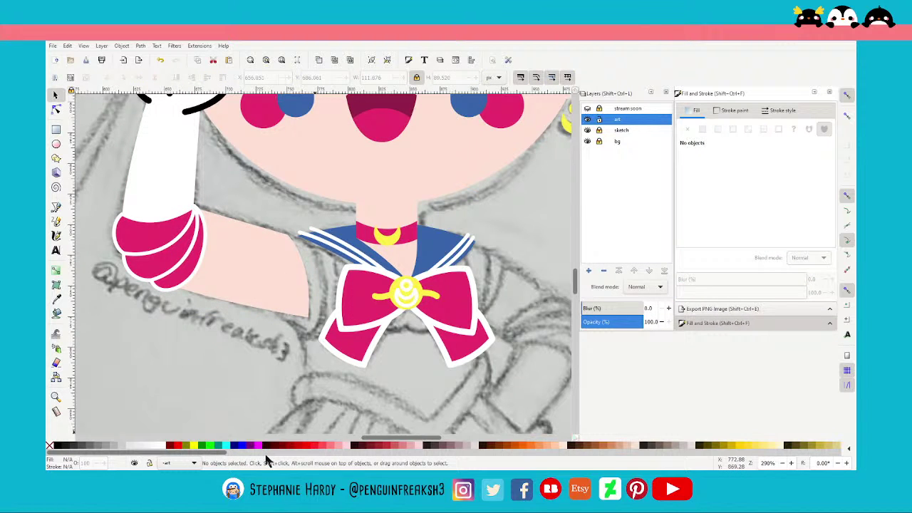
pyautogui.click(56, 209)
pyautogui.click(288, 234)
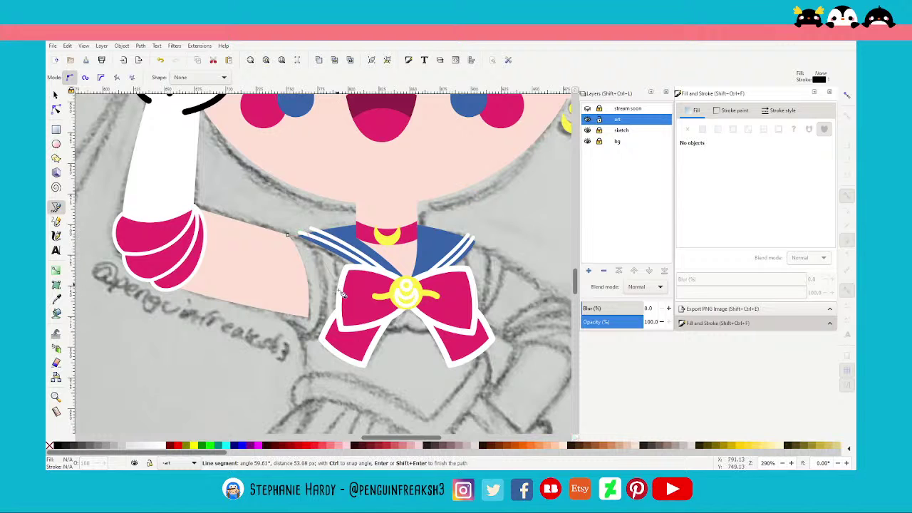
# - Close the sleeve outline and smooth its top node so the outer edge bows into a curve
pyautogui.click(308, 341)
pyautogui.click(278, 308)
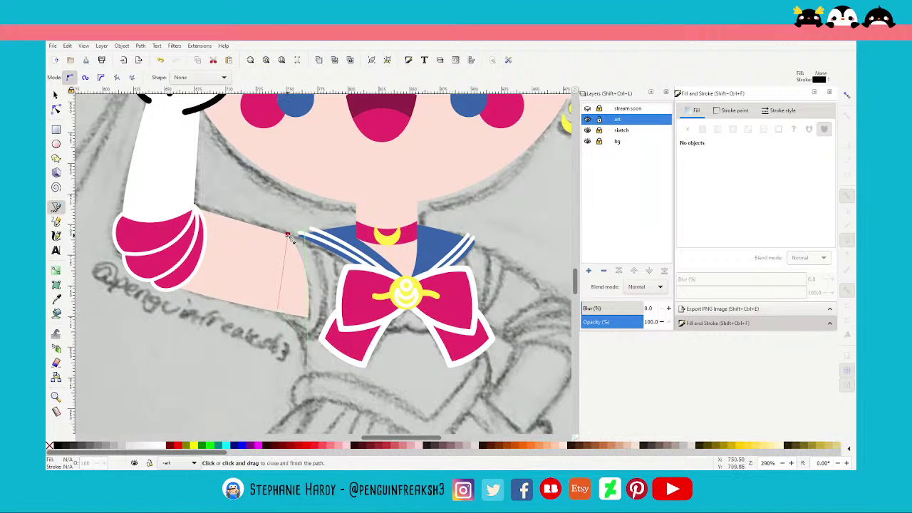
pyautogui.click(287, 234)
pyautogui.click(55, 96)
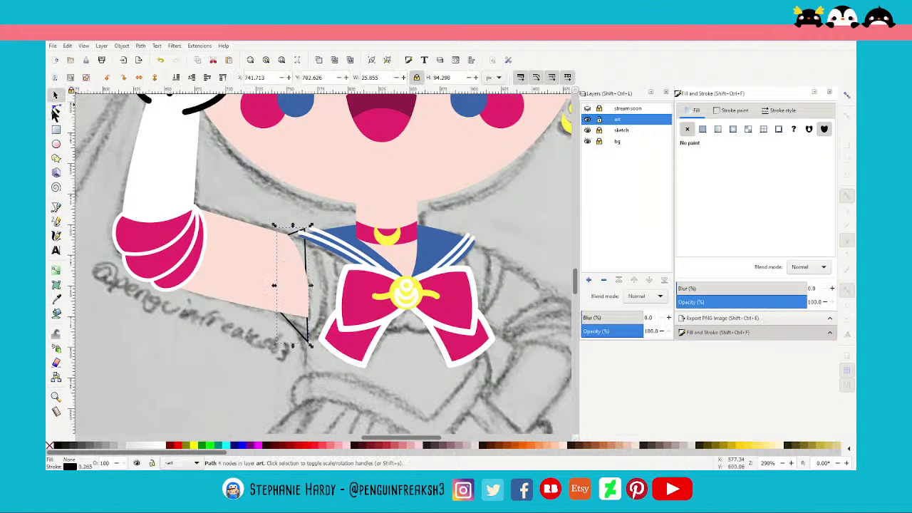
pyautogui.click(55, 110)
pyautogui.moveTo(314, 230); pyautogui.dragTo(315, 230)
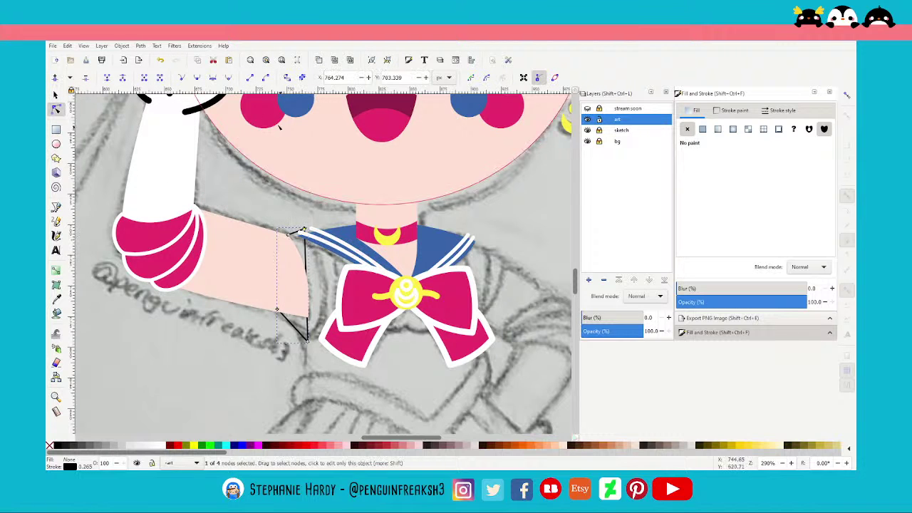
pyautogui.click(212, 80)
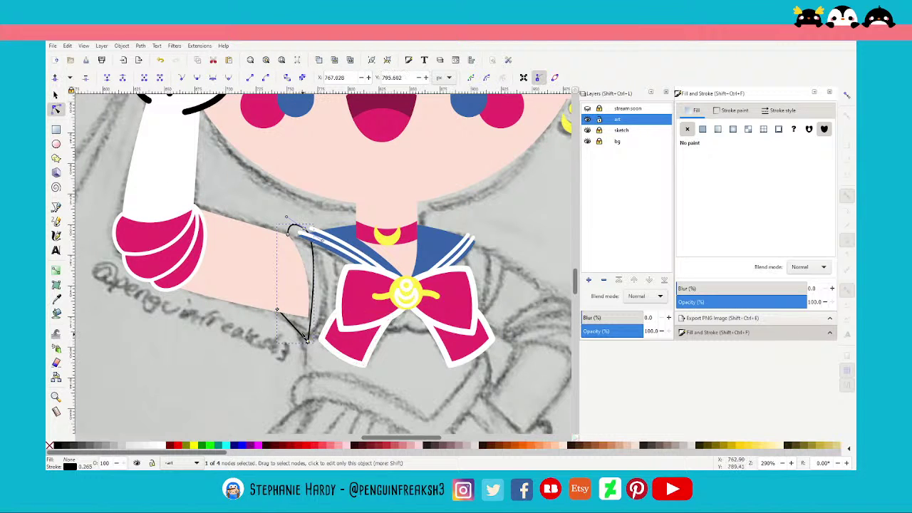
pyautogui.moveTo(308, 338)
pyautogui.mouseDown()
pyautogui.moveTo(319, 340)
pyautogui.moveTo(313, 333)
pyautogui.mouseUp()
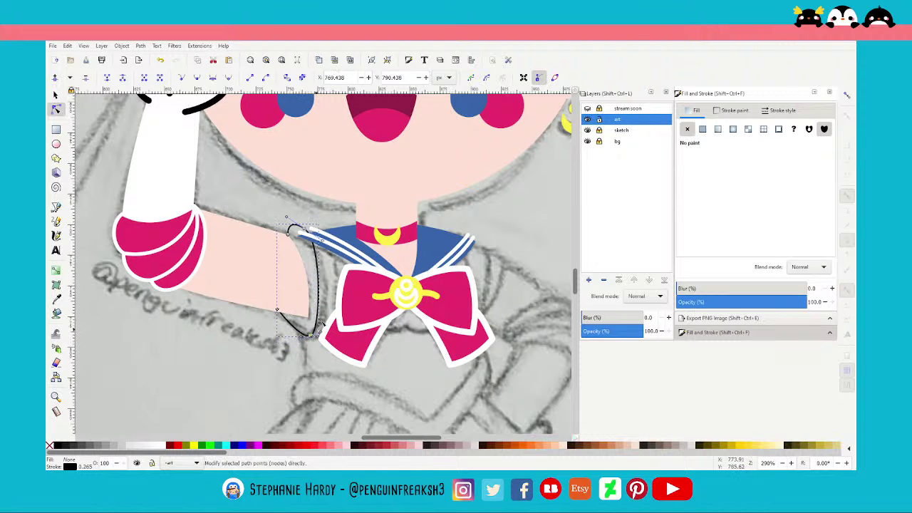
pyautogui.moveTo(305, 230); pyautogui.dragTo(325, 250)
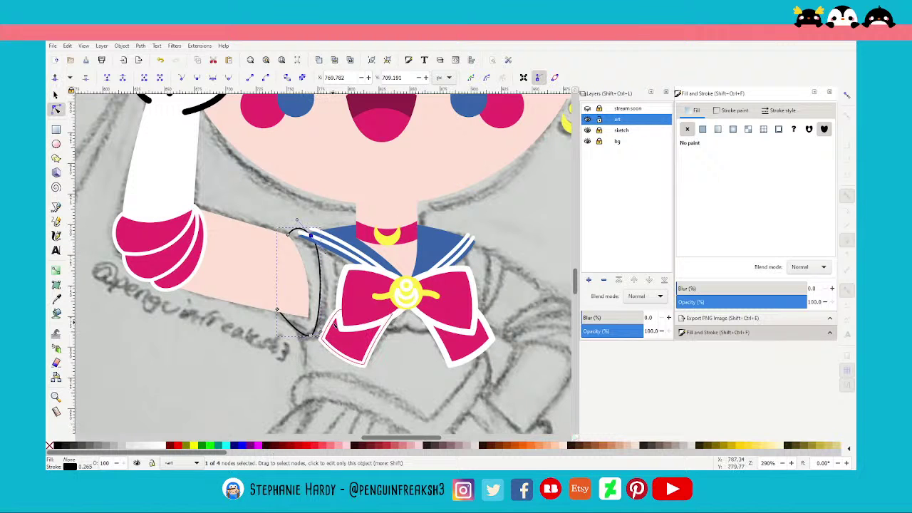
pyautogui.moveTo(311, 235); pyautogui.dragTo(313, 241)
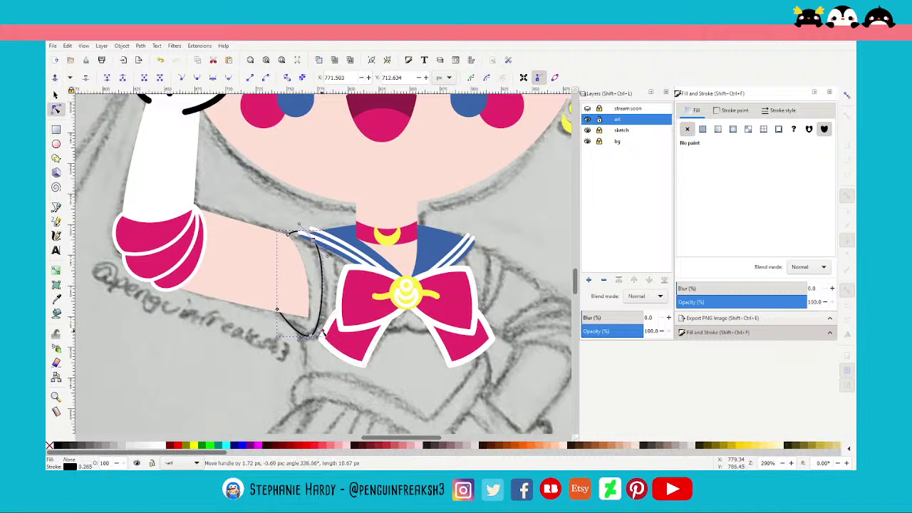
# - Give the sleeve a stroke width of 3 in collar blue 3863aeff
pyautogui.click(782, 112)
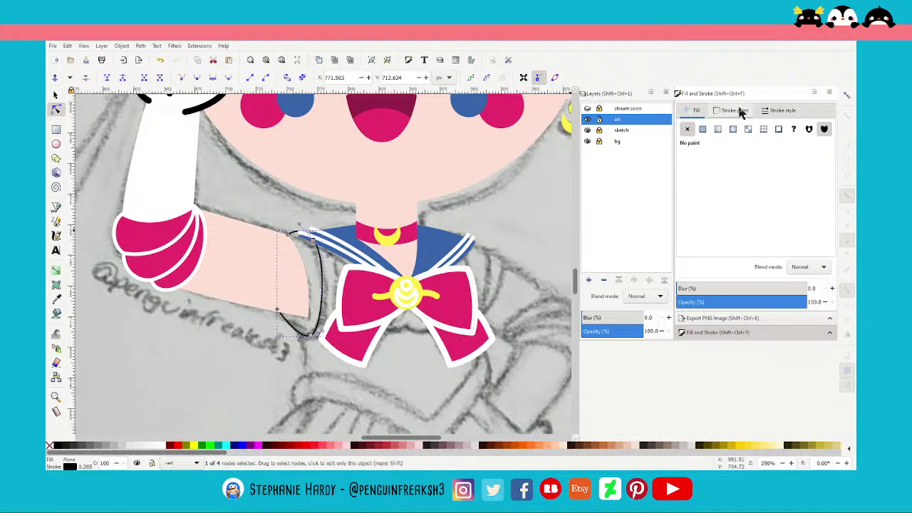
pyautogui.write('3')
pyautogui.press('Return')
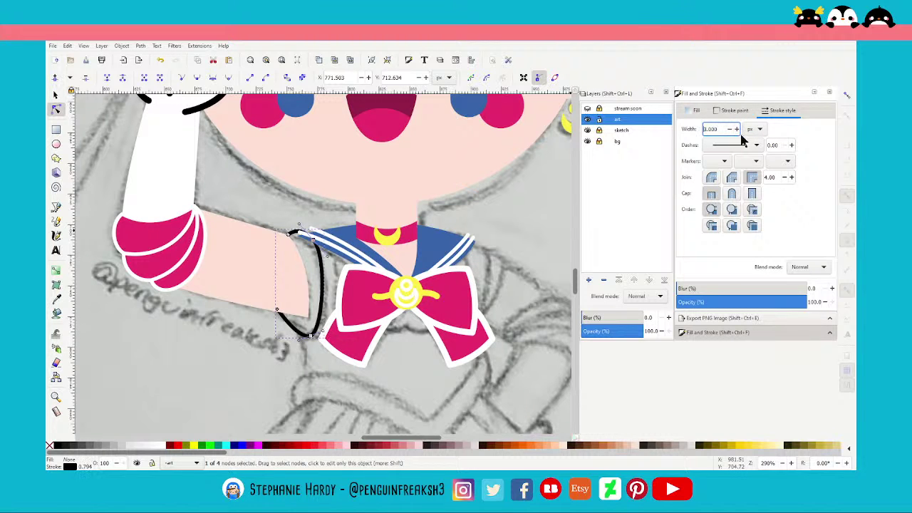
pyautogui.click(734, 111)
pyautogui.press('Escape')
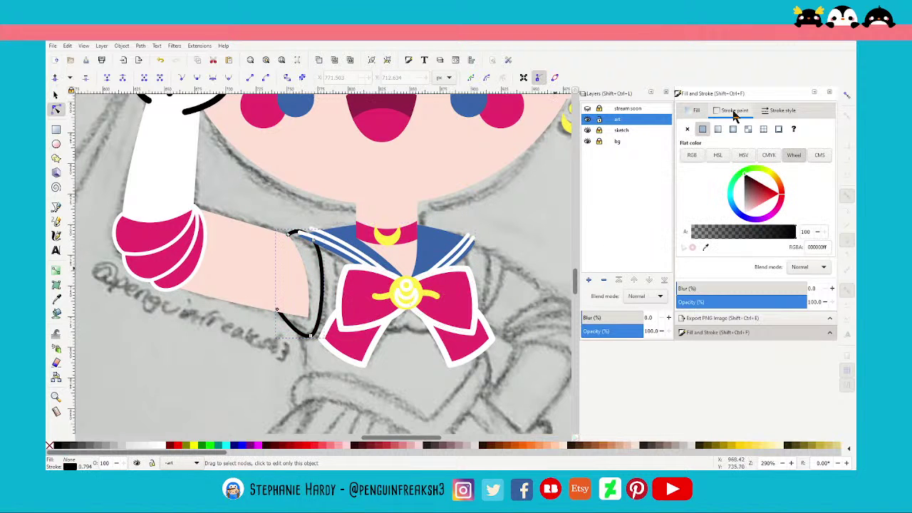
pyautogui.click(706, 247)
pyautogui.click(436, 241)
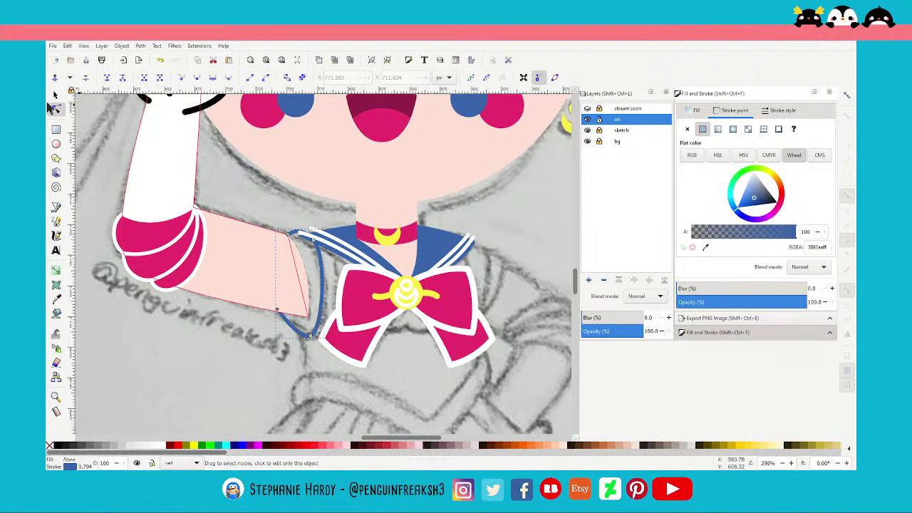
pyautogui.click(55, 96)
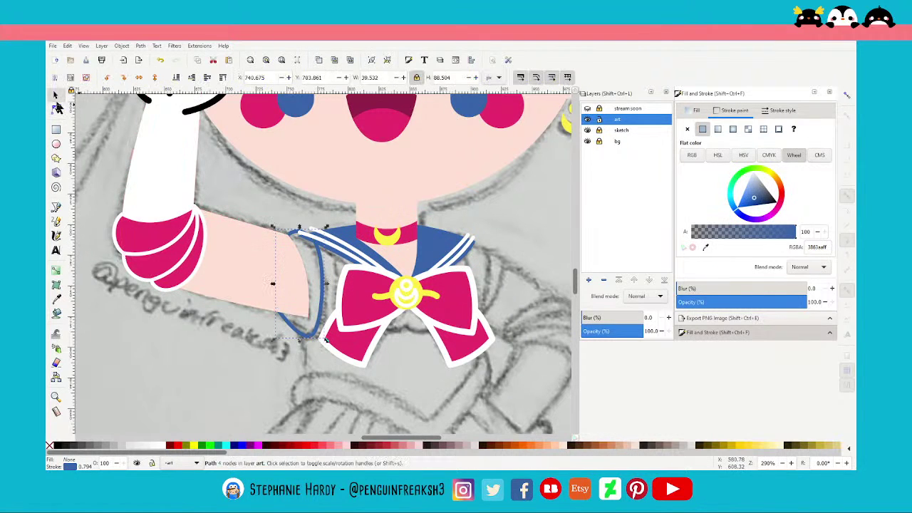
# - Fill the sleeve with flat white
pyautogui.click(696, 112)
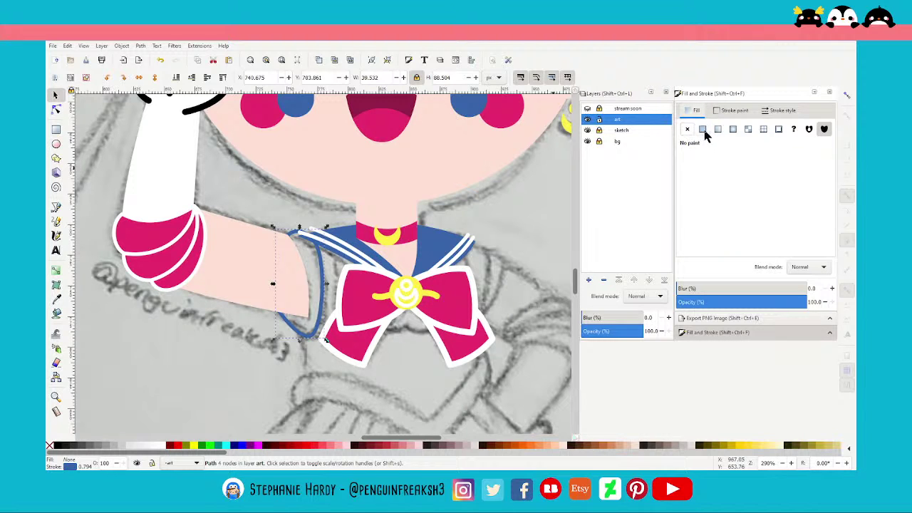
pyautogui.click(703, 129)
pyautogui.moveTo(755, 205); pyautogui.dragTo(737, 214)
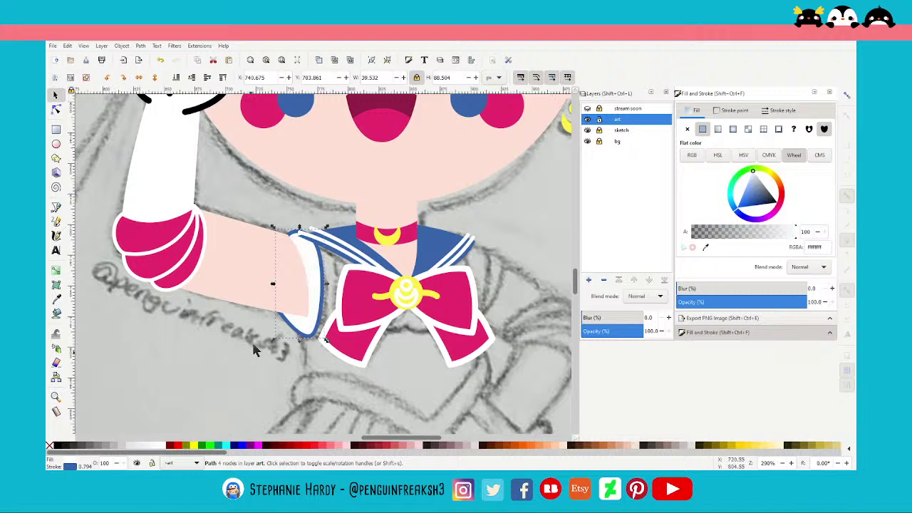
pyautogui.press('Escape')
pyautogui.scroll(-3, 252, 302)
pyautogui.scroll(-1, 252, 301)
pyautogui.scroll(5, 286, 294)
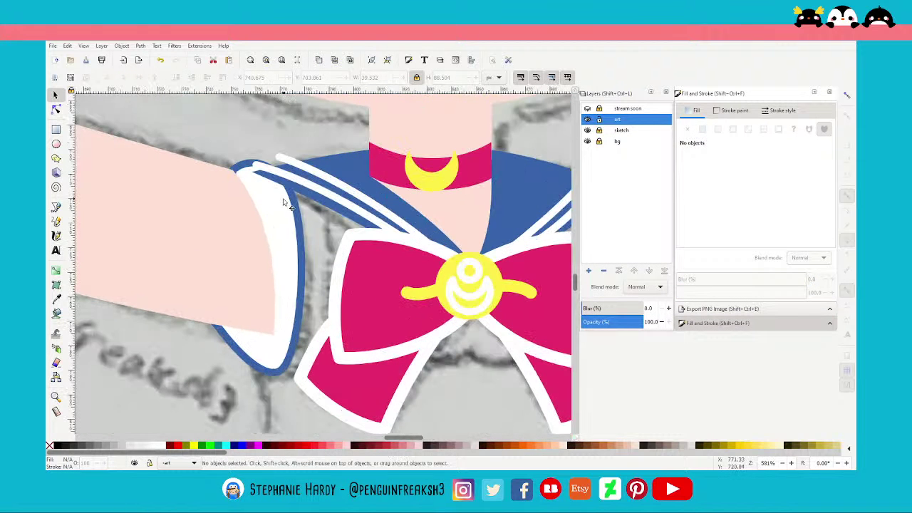
# - Tuck the blue collar's end node against the sleeve
pyautogui.click(56, 109)
pyautogui.click(255, 175)
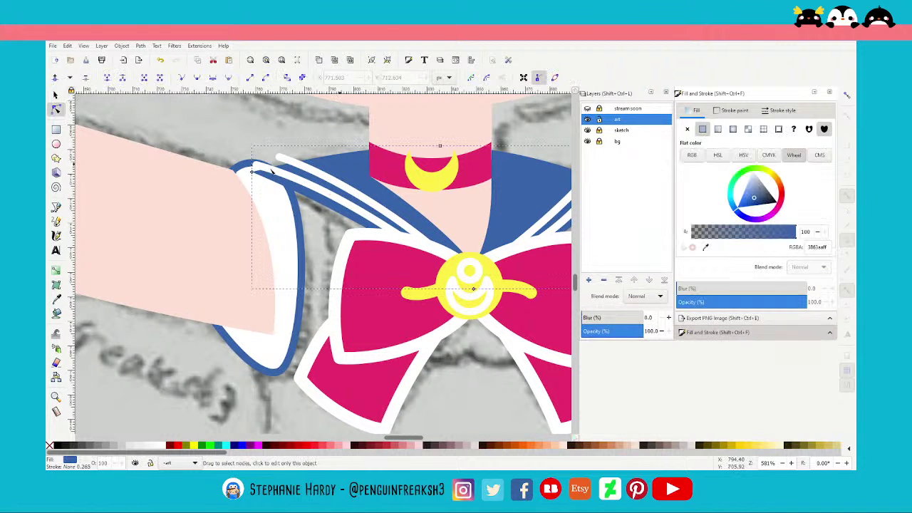
pyautogui.click(253, 173)
pyautogui.moveTo(253, 163); pyautogui.dragTo(254, 160)
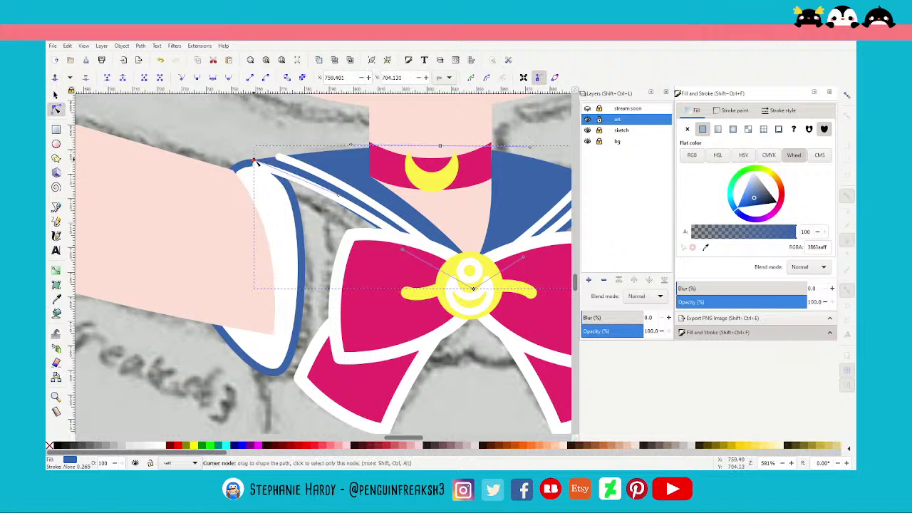
# - Stretch the white collar stripe's end left to meet the sleeve and smooth its curve
pyautogui.click(279, 175)
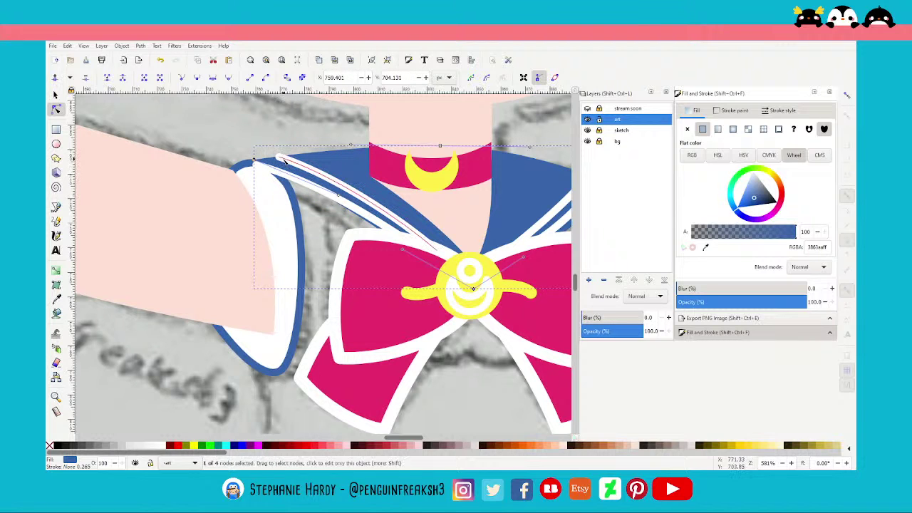
pyautogui.click(288, 151)
pyautogui.moveTo(288, 151); pyautogui.dragTo(264, 154)
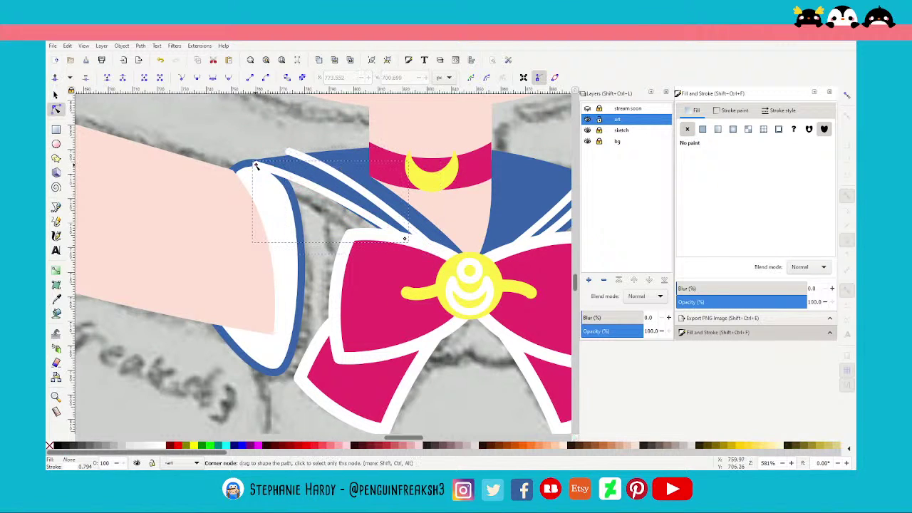
pyautogui.moveTo(320, 171); pyautogui.dragTo(313, 174)
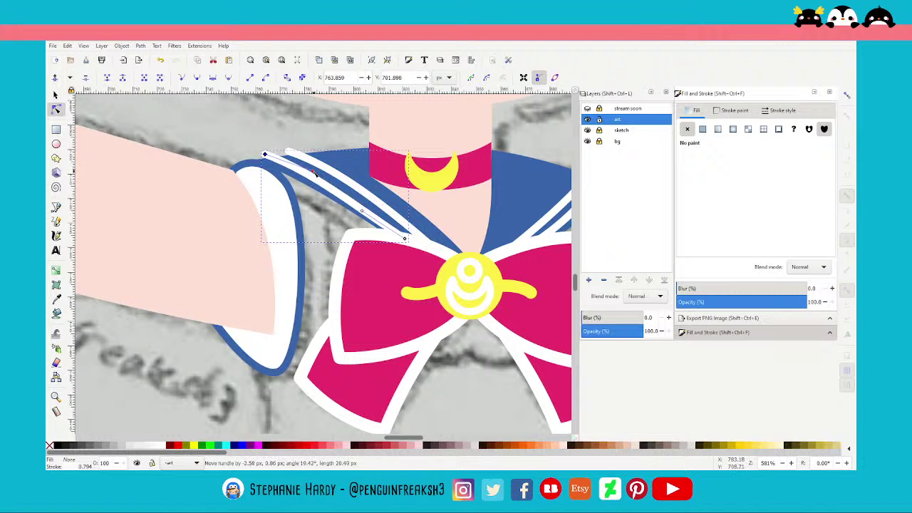
pyautogui.click(56, 95)
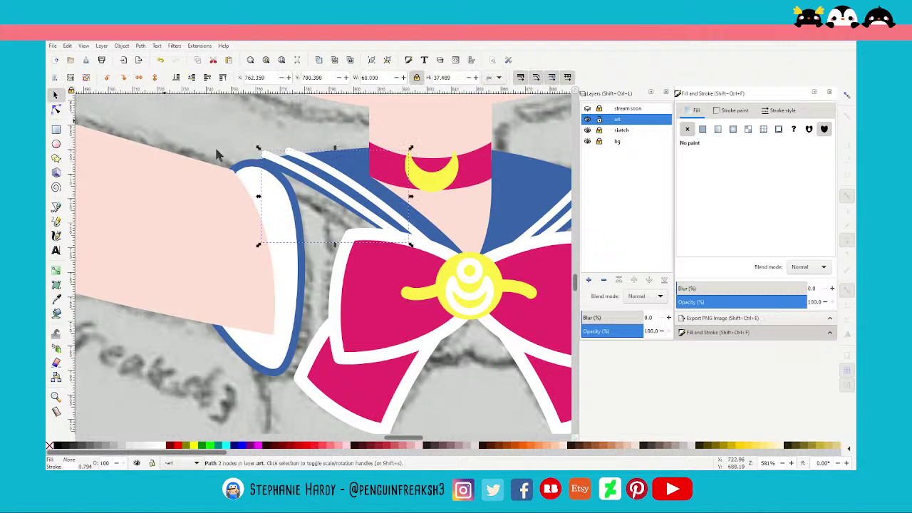
pyautogui.press('Escape')
pyautogui.scroll(-3, 278, 201)
pyautogui.click(281, 214)
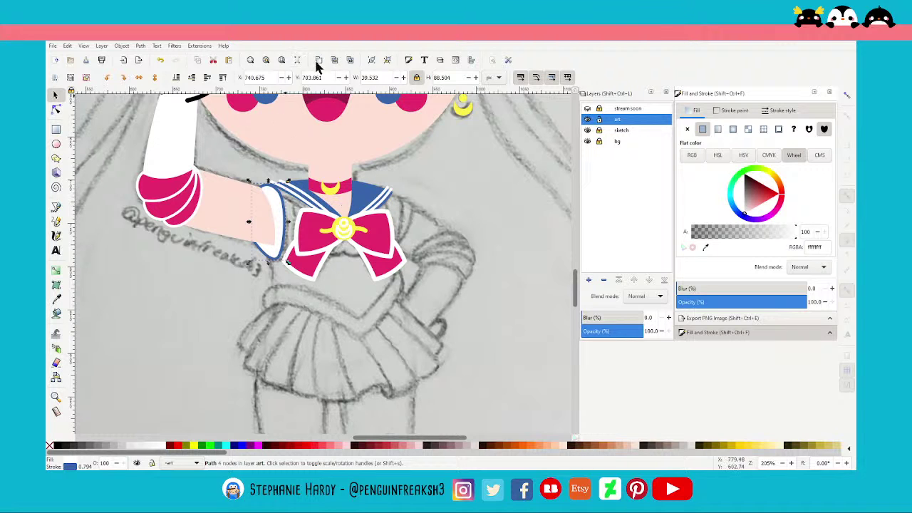
# - Move the white, blue-edged cuff onto the arm's end beside the collar and lower it behind the arm
pyautogui.moveTo(313, 208); pyautogui.dragTo(295, 204)
pyautogui.click(178, 78)
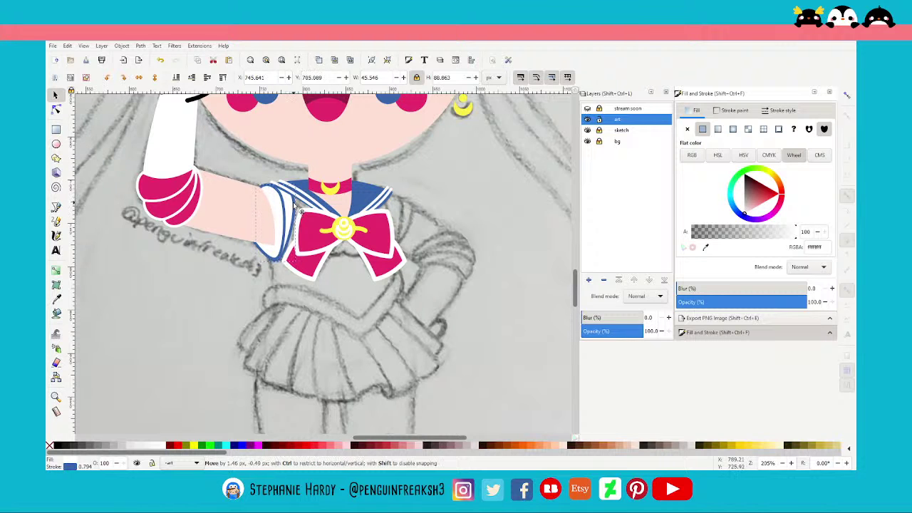
pyautogui.moveTo(296, 205); pyautogui.dragTo(297, 206)
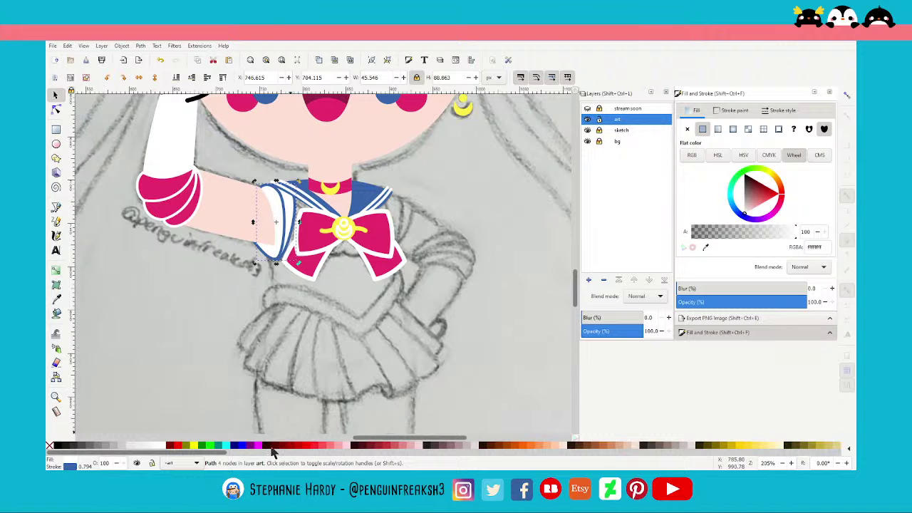
pyautogui.scroll(2, 292, 203)
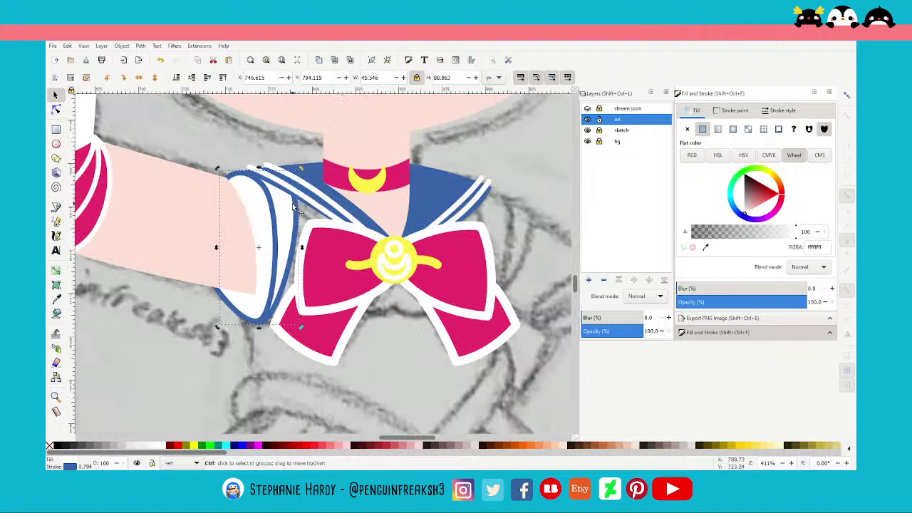
pyautogui.moveTo(270, 213); pyautogui.dragTo(266, 214)
# - Reshape the cuff's corner, top and blue-band nodes to fit the arm
pyautogui.press('n')
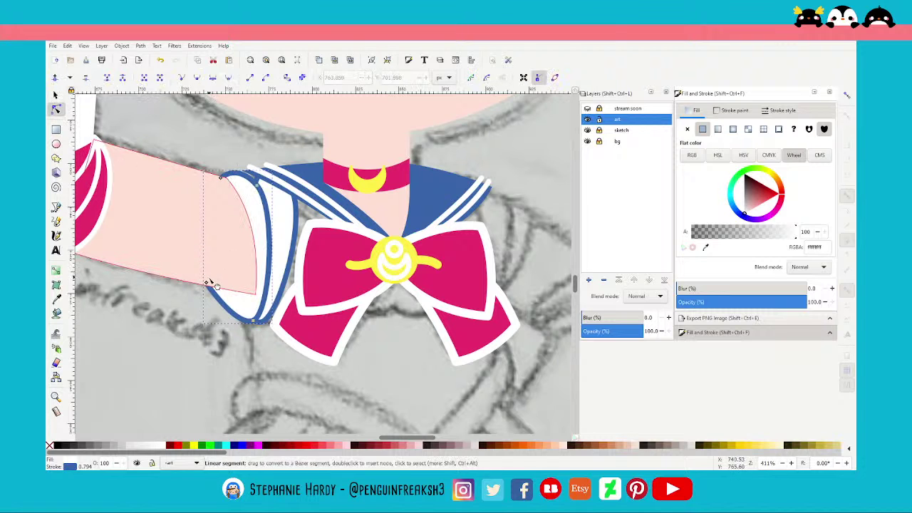
pyautogui.moveTo(207, 284); pyautogui.dragTo(222, 275)
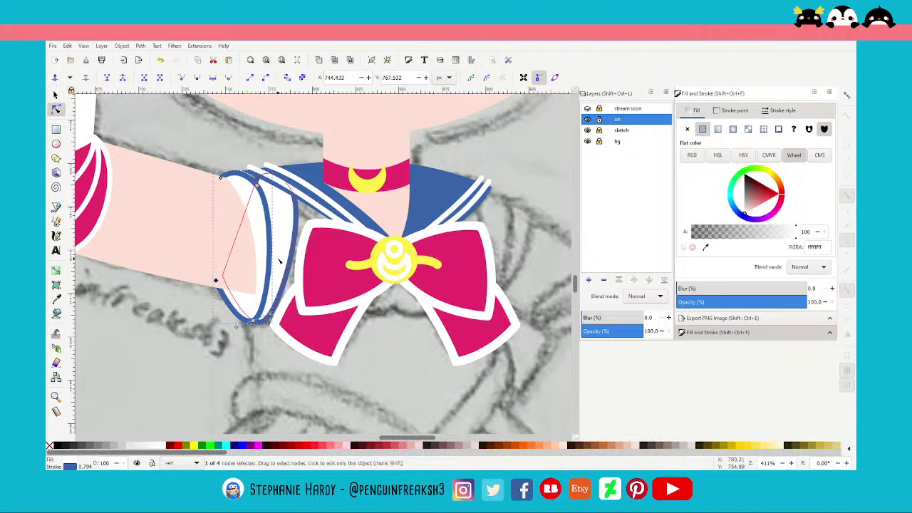
pyautogui.moveTo(272, 169); pyautogui.dragTo(238, 173)
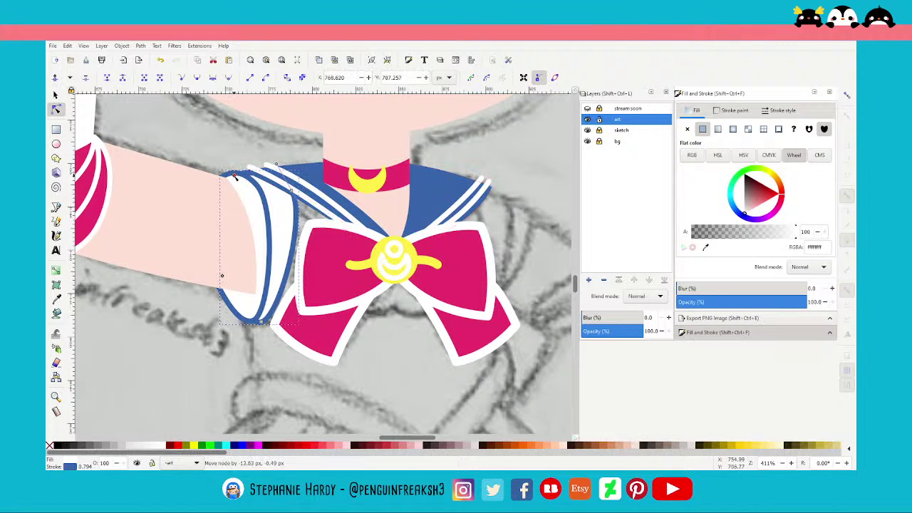
pyautogui.moveTo(293, 191); pyautogui.dragTo(281, 191)
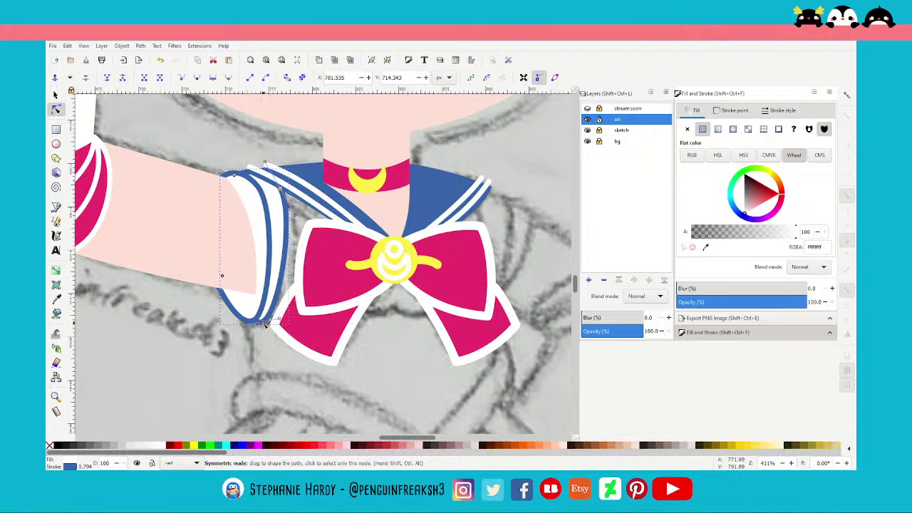
pyautogui.moveTo(264, 320)
pyautogui.mouseDown()
pyautogui.moveTo(255, 321)
pyautogui.moveTo(284, 326)
pyautogui.mouseUp()
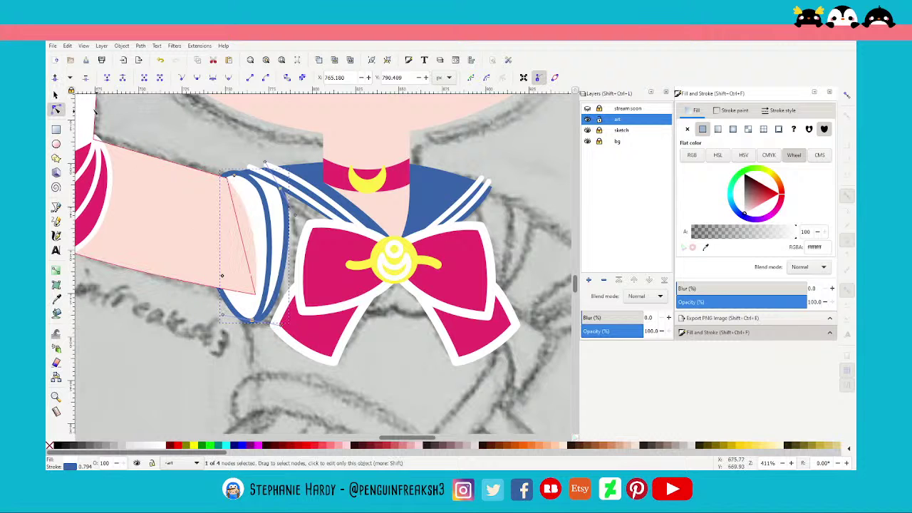
# - Duplicate the cuff band, shift the copy right and widen it
pyautogui.press('s')
pyautogui.click(320, 62)
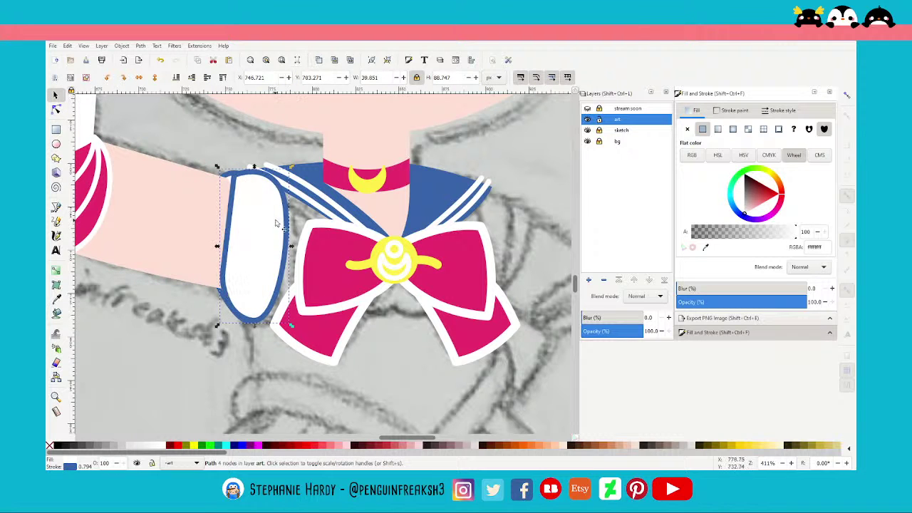
pyautogui.moveTo(275, 265); pyautogui.dragTo(294, 266)
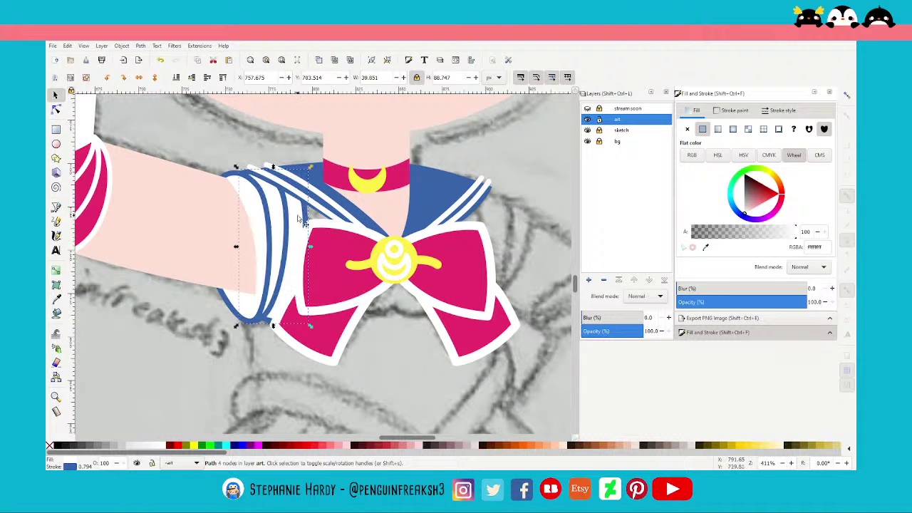
pyautogui.moveTo(236, 247); pyautogui.dragTo(232, 247)
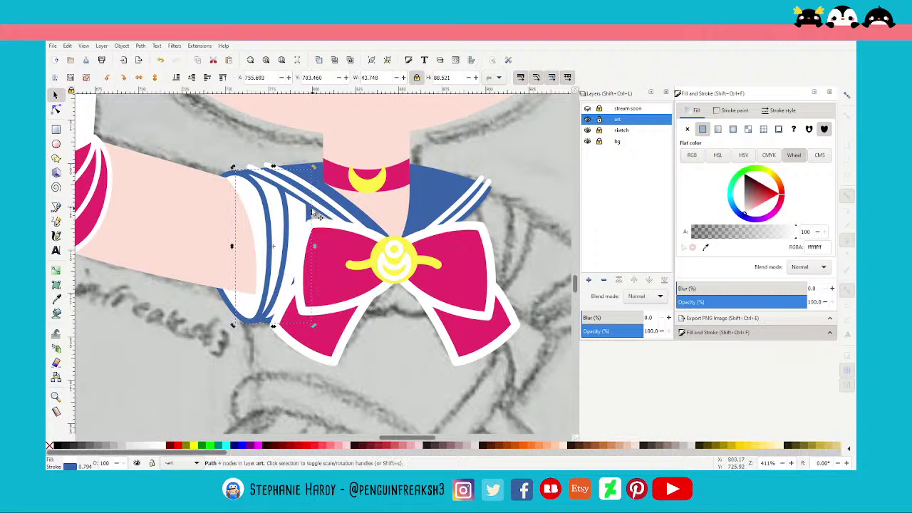
pyautogui.moveTo(311, 211); pyautogui.dragTo(300, 216)
# - Clear the selection and save the drawing
pyautogui.click(224, 357)
pyautogui.scroll(-4, 370, 258)
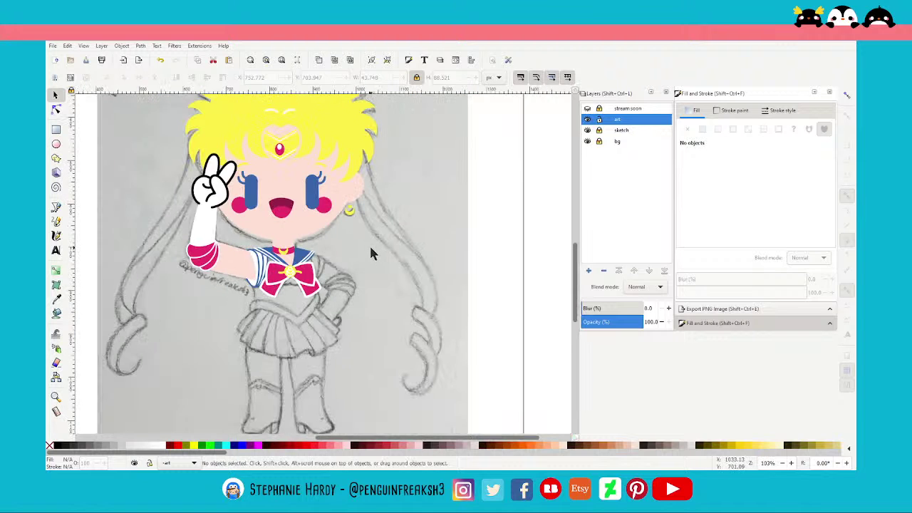
pyautogui.hotkey('ctrl', 's')
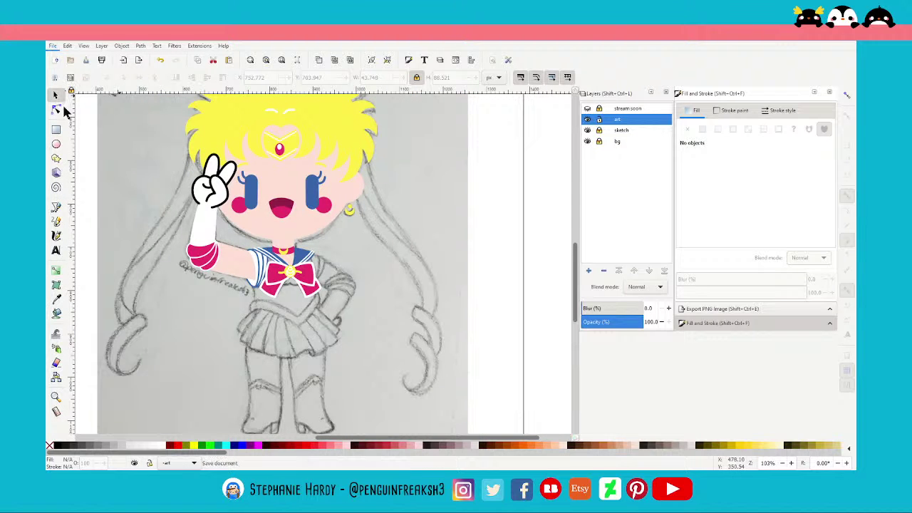
pyautogui.scroll(-1, 394, 242)
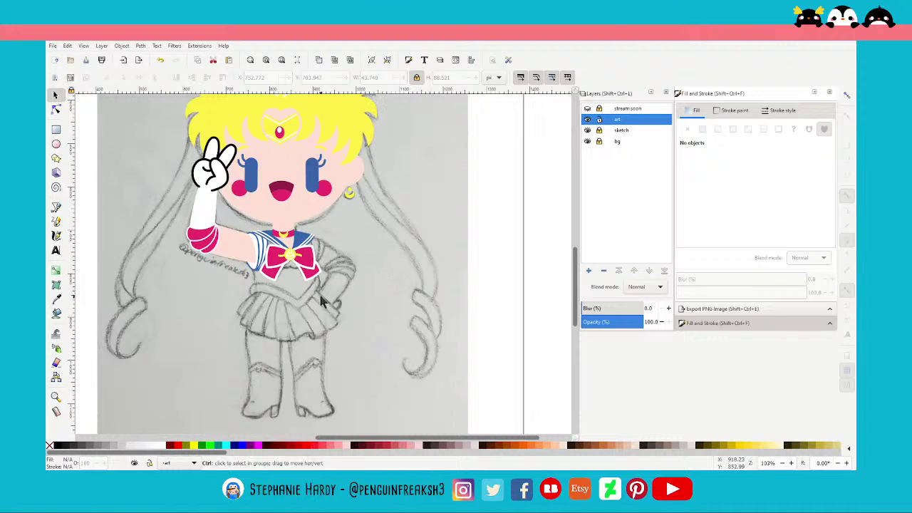
pyautogui.scroll(1, 311, 288)
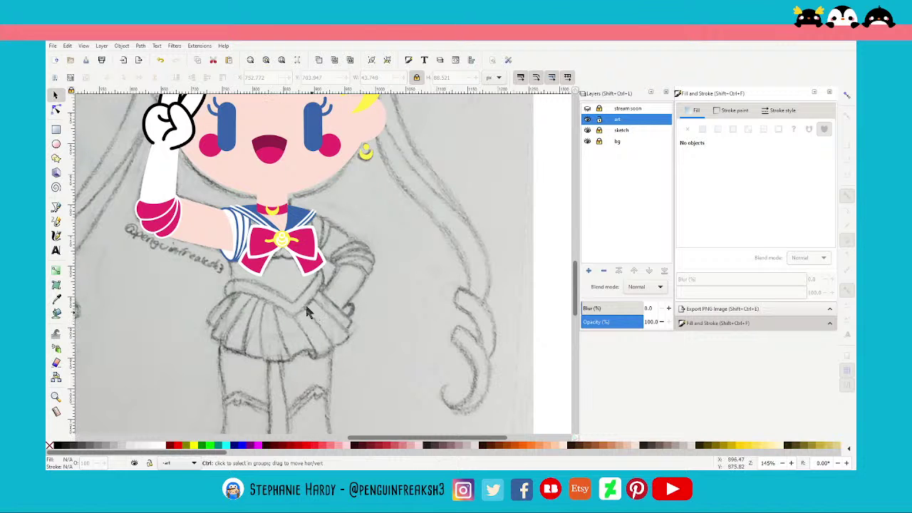
pyautogui.scroll(2, 269, 288)
# - Draw a three-point line along the bottom edge of the bow
pyautogui.click(57, 208)
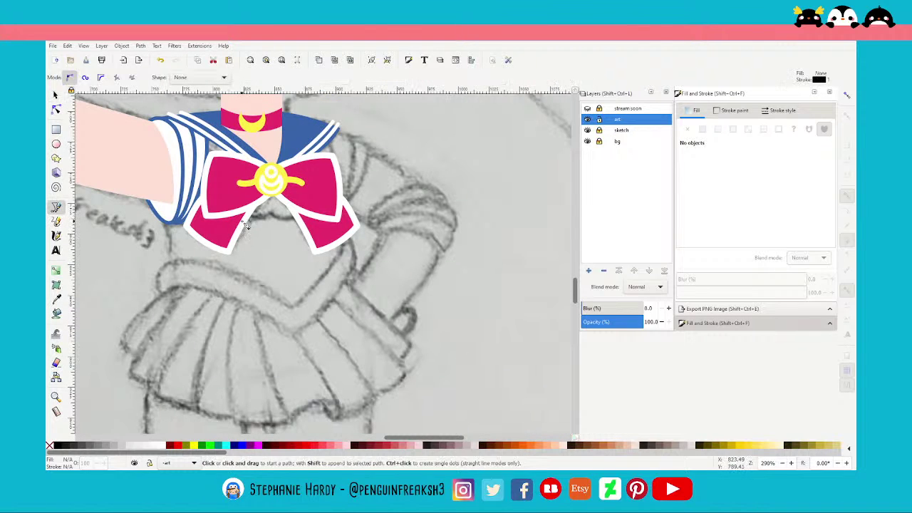
pyautogui.click(240, 220)
pyautogui.click(270, 213)
pyautogui.doubleClick(304, 224)
pyautogui.scroll(1, 349, 232)
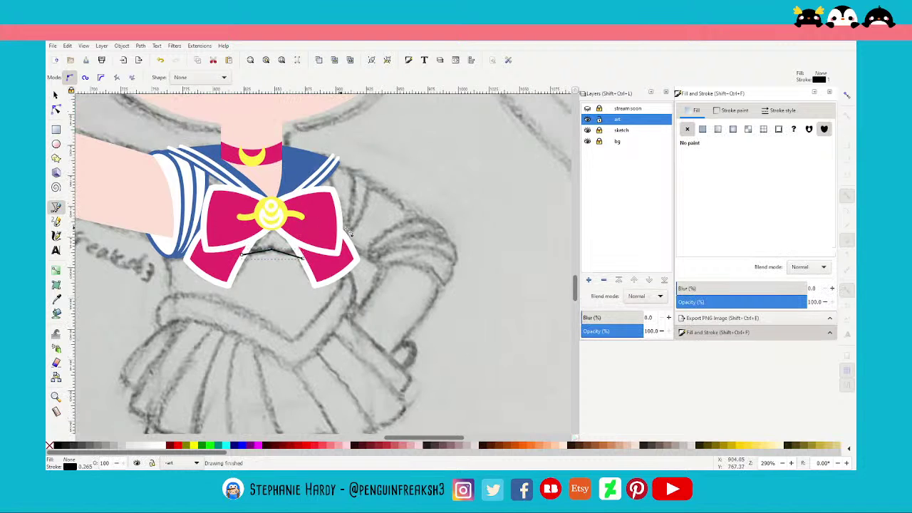
# - Give the line a 5 px stroke with round caps and round joins
pyautogui.click(736, 111)
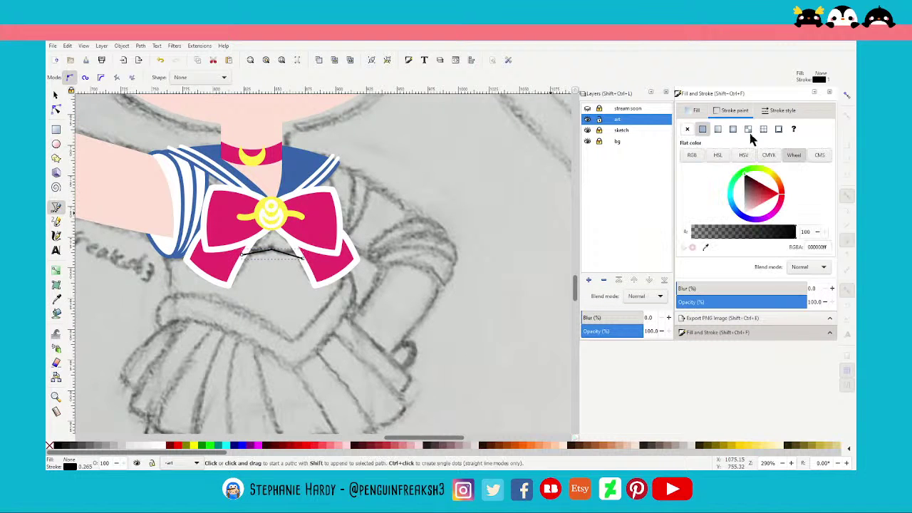
pyautogui.click(782, 111)
pyautogui.write('5')
pyautogui.press('Return')
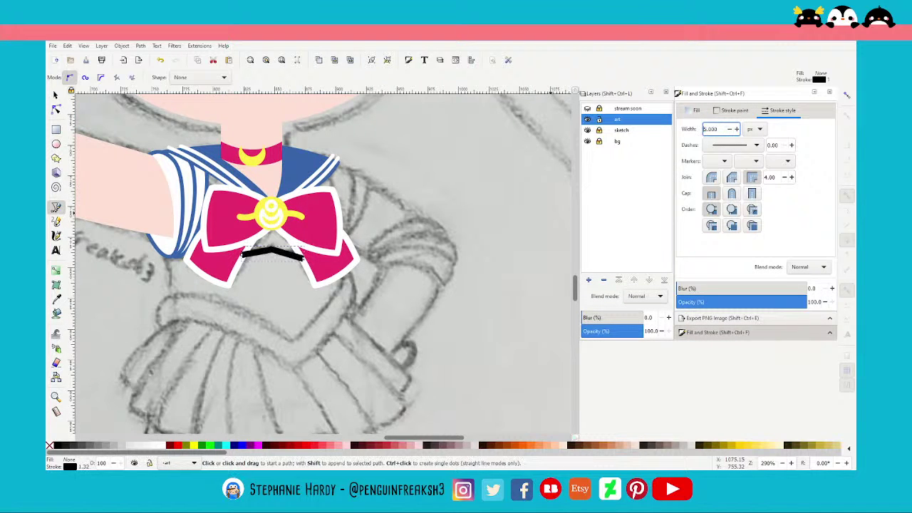
pyautogui.click(734, 195)
pyautogui.click(711, 178)
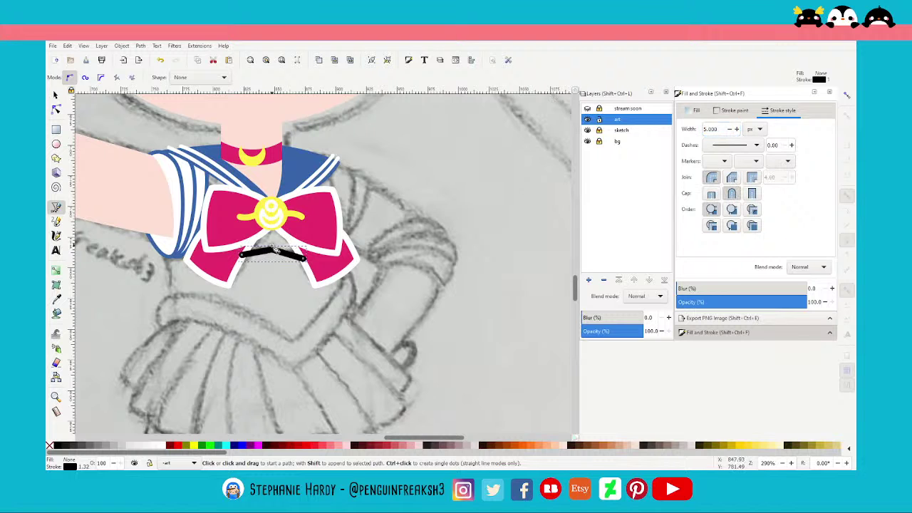
pyautogui.scroll(2, 277, 252)
# - Bend both halves of the line into a wave
pyautogui.click(56, 95)
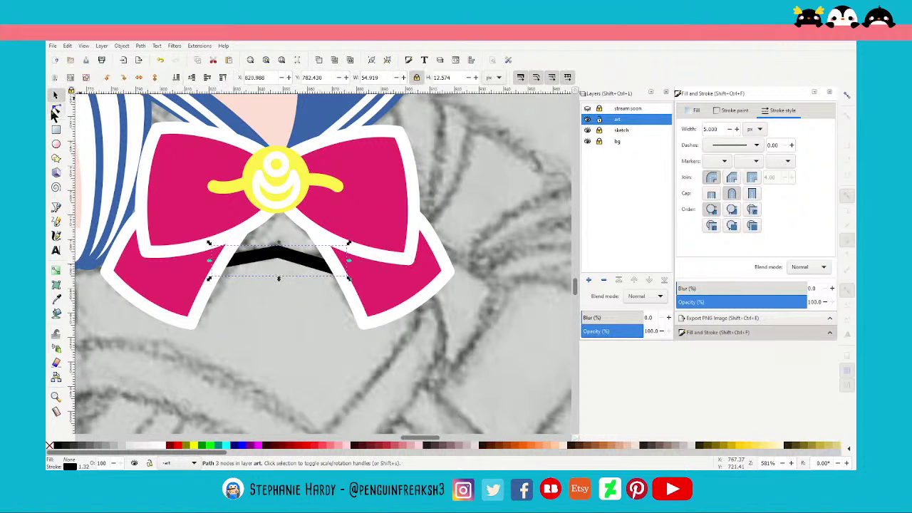
pyautogui.click(56, 110)
pyautogui.moveTo(310, 259)
pyautogui.mouseDown()
pyautogui.moveTo(330, 280)
pyautogui.moveTo(325, 270)
pyautogui.mouseUp()
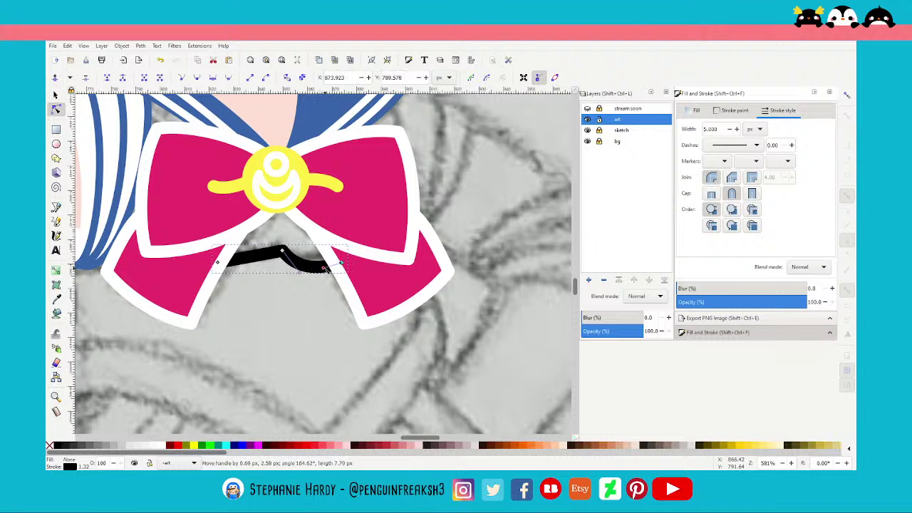
pyautogui.moveTo(250, 256)
pyautogui.mouseDown()
pyautogui.moveTo(249, 269)
pyautogui.moveTo(218, 267)
pyautogui.moveTo(270, 264)
pyautogui.mouseUp()
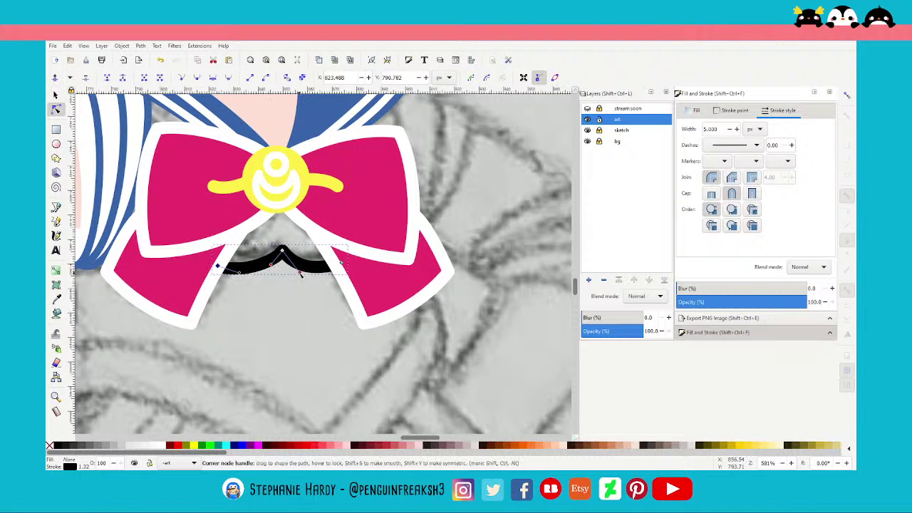
pyautogui.keyDown('ctrl'); pyautogui.scroll(-3, 298, 303); pyautogui.keyUp('ctrl')
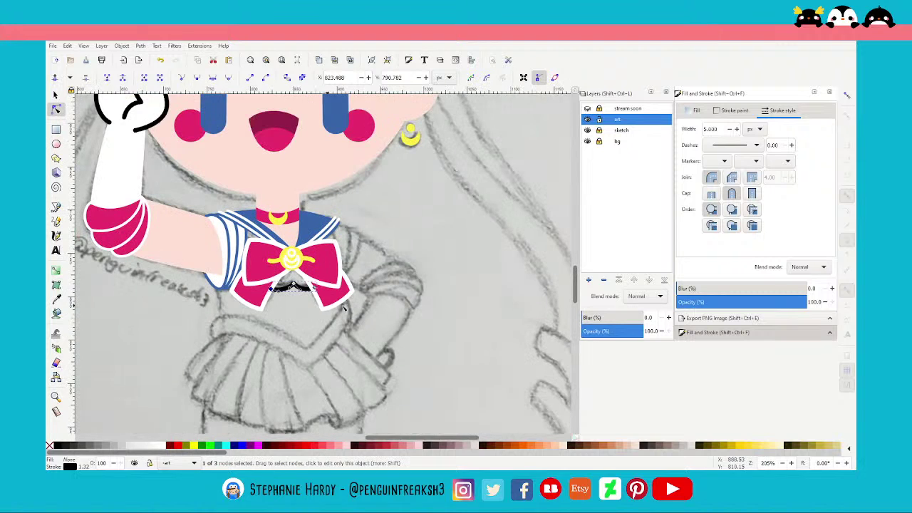
# - Make the wavy line's stroke blue and deselect it
pyautogui.click(730, 110)
pyautogui.click(754, 197)
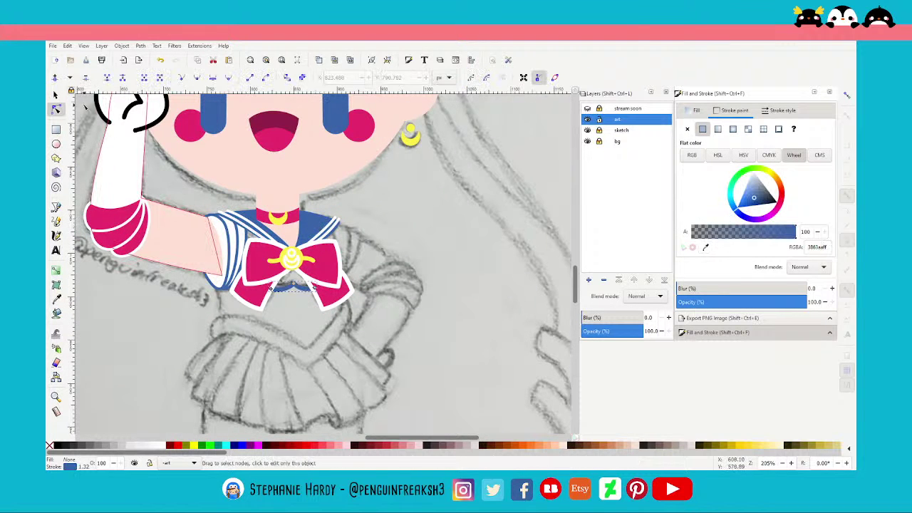
pyautogui.click(56, 95)
pyautogui.click(194, 339)
pyautogui.keyDown('ctrl'); pyautogui.scroll(-2, 357, 305); pyautogui.keyUp('ctrl')
pyautogui.keyDown('ctrl'); pyautogui.scroll(-1, 356, 305); pyautogui.keyUp('ctrl')
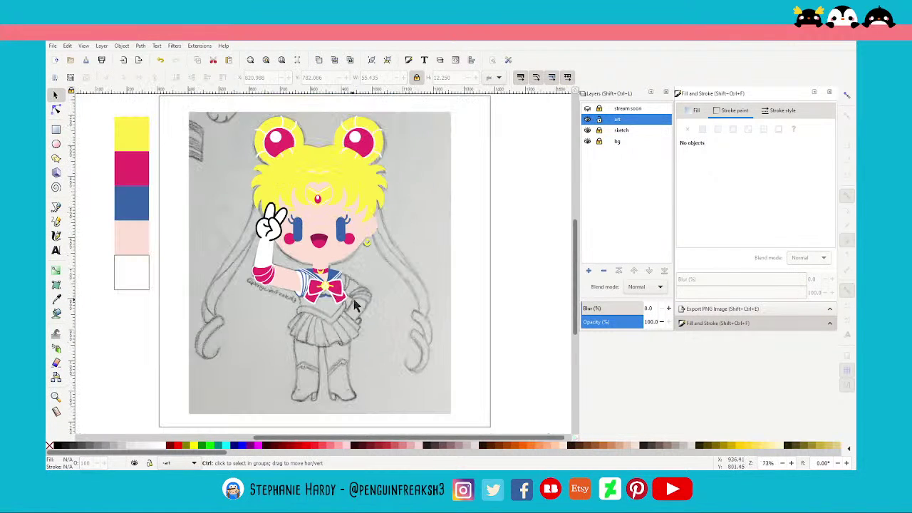
pyautogui.keyDown('ctrl'); pyautogui.scroll(3, 356, 305); pyautogui.keyUp('ctrl')
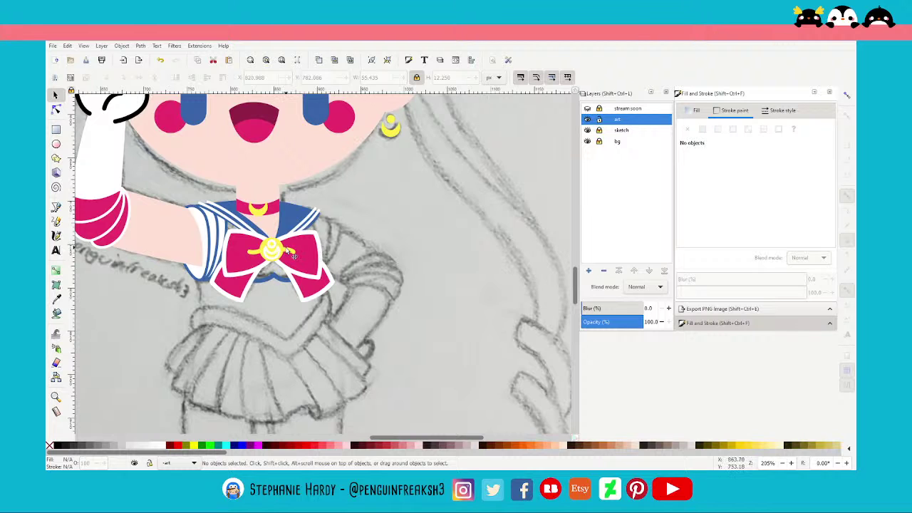
pyautogui.scroll(-1, 368, 282)
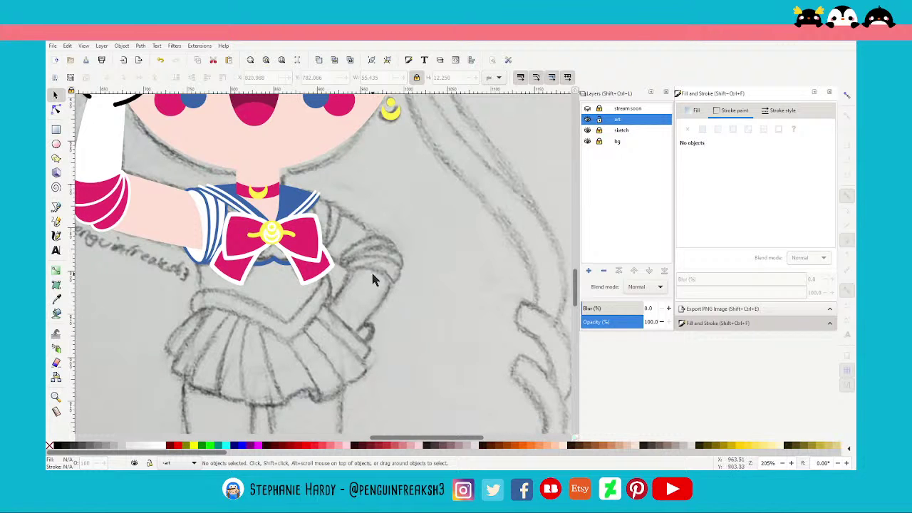
# - Trace a closed V-shaped bodice outline under the bow
pyautogui.click(57, 207)
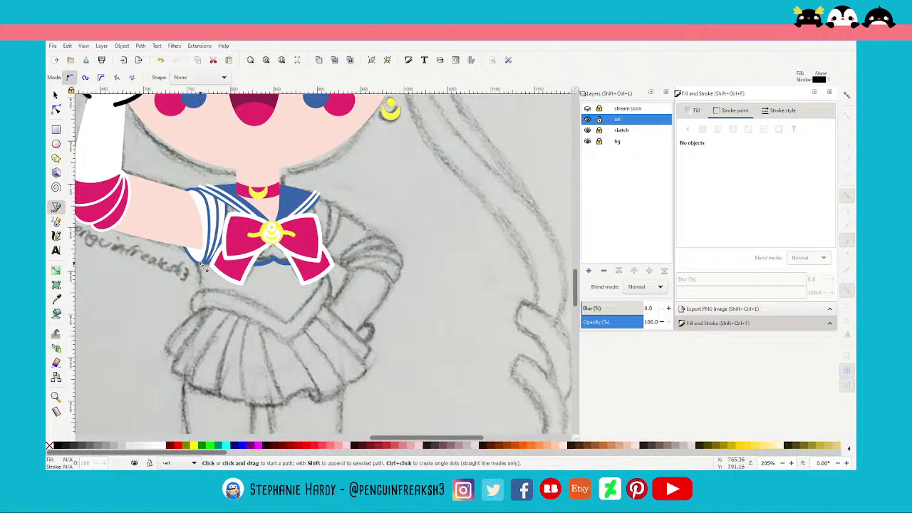
pyautogui.click(203, 267)
pyautogui.click(202, 292)
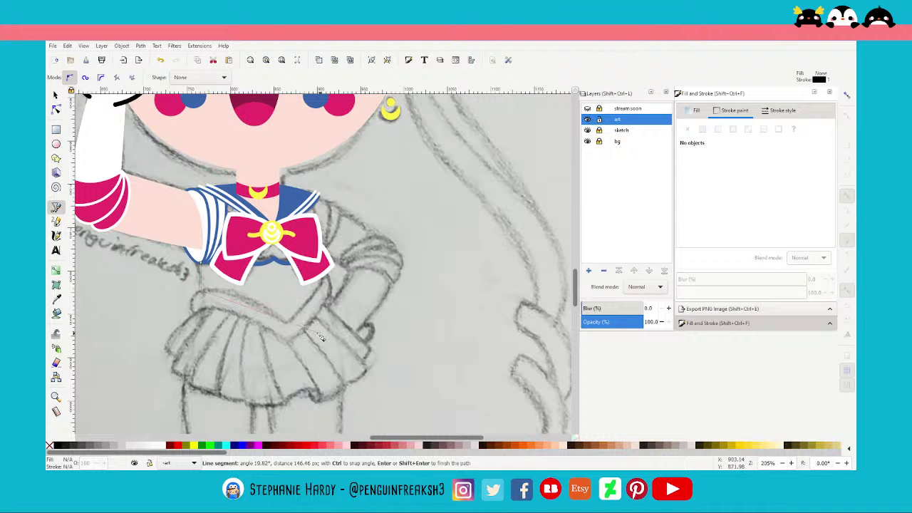
pyautogui.click(288, 330)
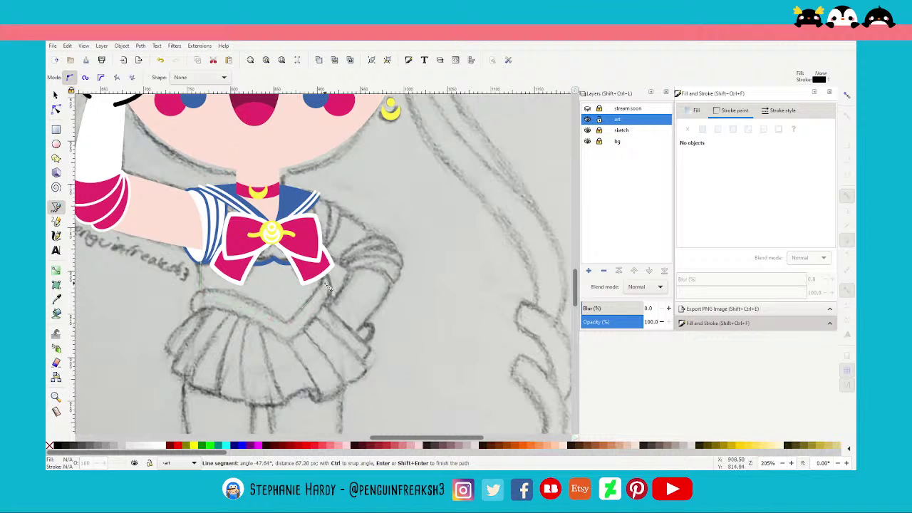
pyautogui.click(319, 235)
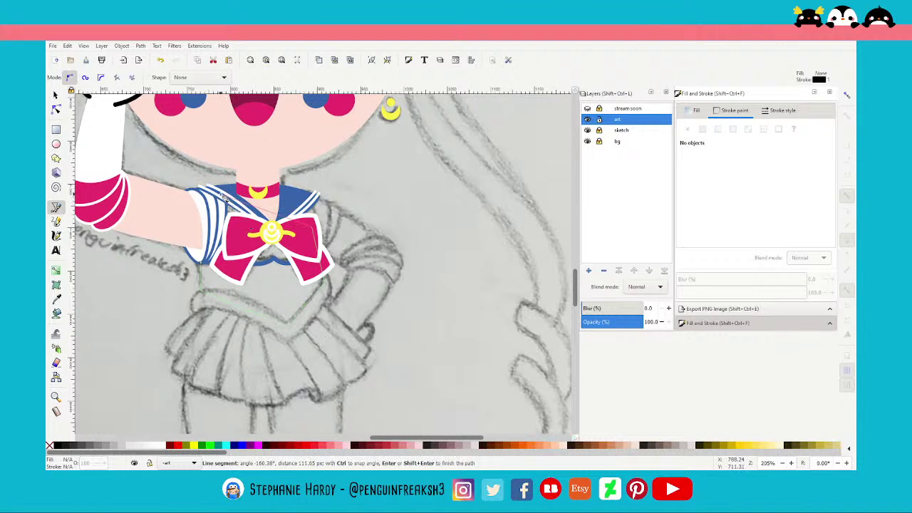
pyautogui.click(217, 194)
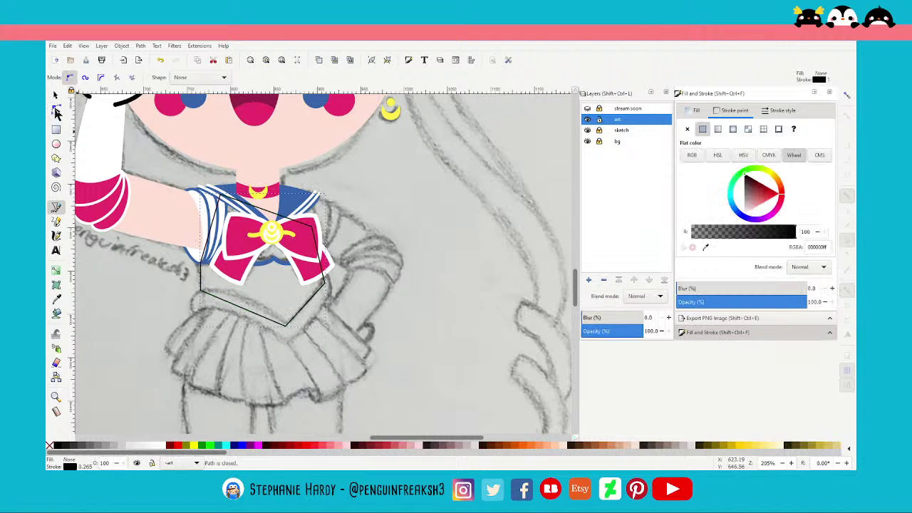
# - Adjust the bodice outline's upper-right, left and right corner nodes to the sketch
pyautogui.click(57, 110)
pyautogui.moveTo(313, 224); pyautogui.dragTo(308, 203)
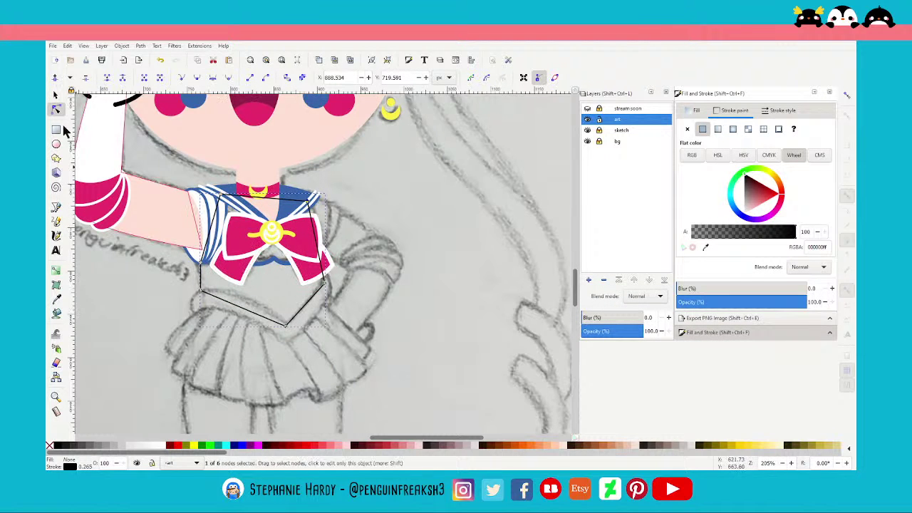
pyautogui.moveTo(203, 291); pyautogui.dragTo(205, 289)
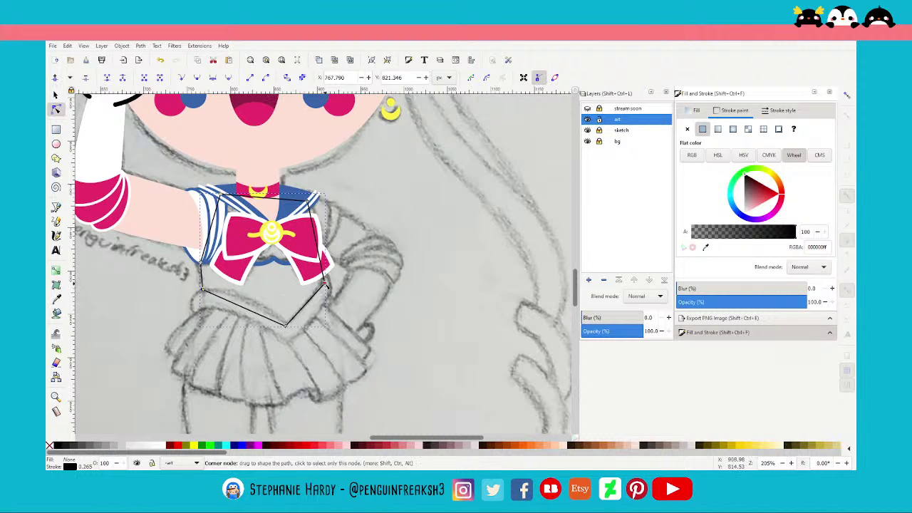
pyautogui.moveTo(327, 285); pyautogui.dragTo(321, 284)
pyautogui.click(55, 95)
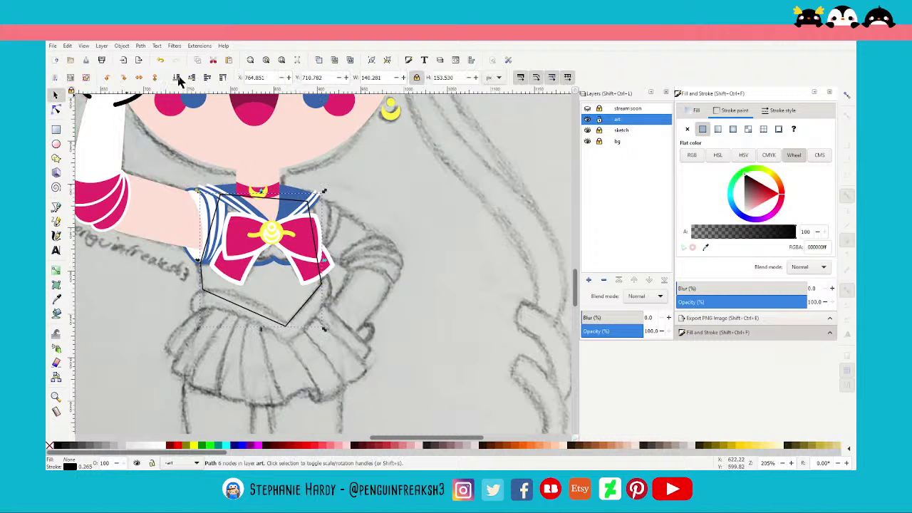
pyautogui.press('Escape')
pyautogui.press('5')
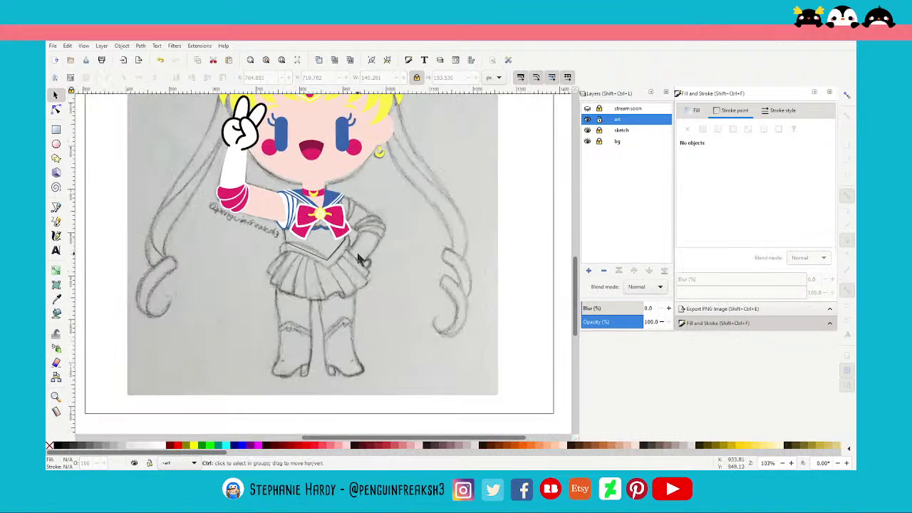
pyautogui.press('`')
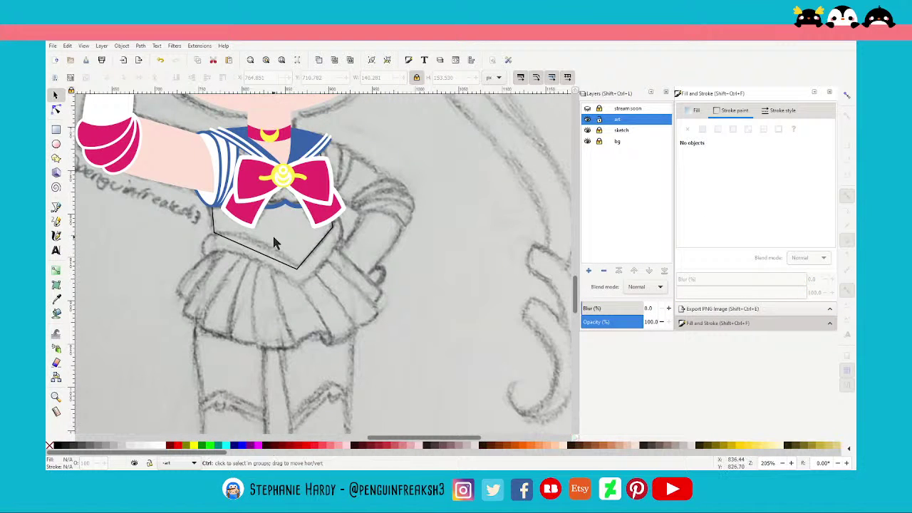
pyautogui.keyDown('ctrl'); pyautogui.scroll(1, 274, 240); pyautogui.keyUp('ctrl')
# - Trace a closed V-shaped band just below the bodice
pyautogui.click(56, 207)
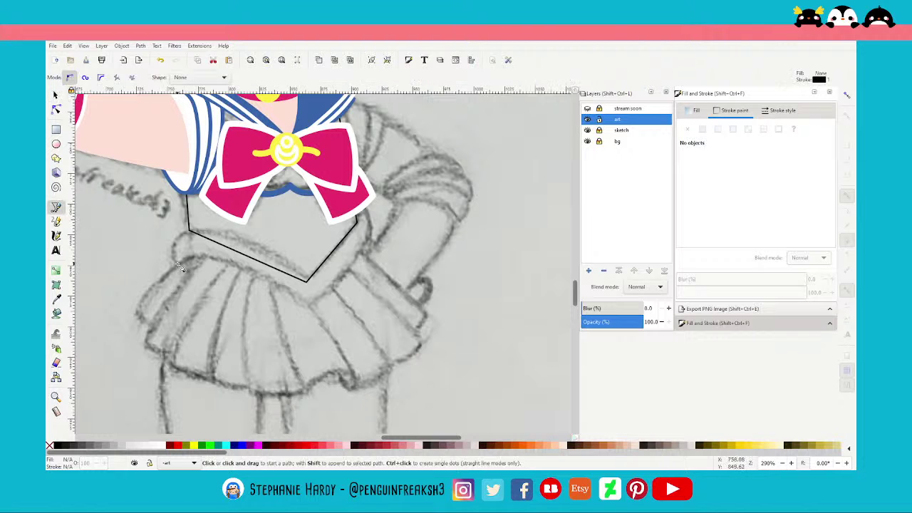
pyautogui.click(177, 264)
pyautogui.click(190, 233)
pyautogui.click(307, 281)
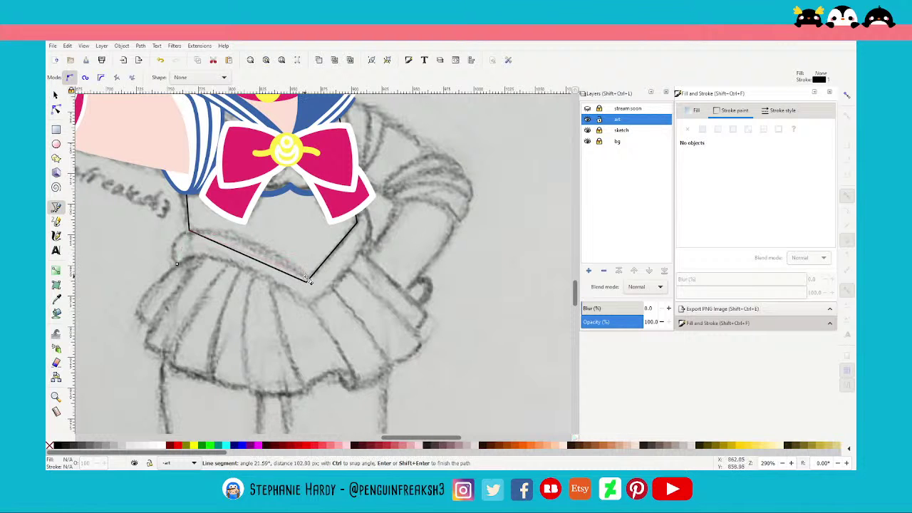
pyautogui.click(358, 222)
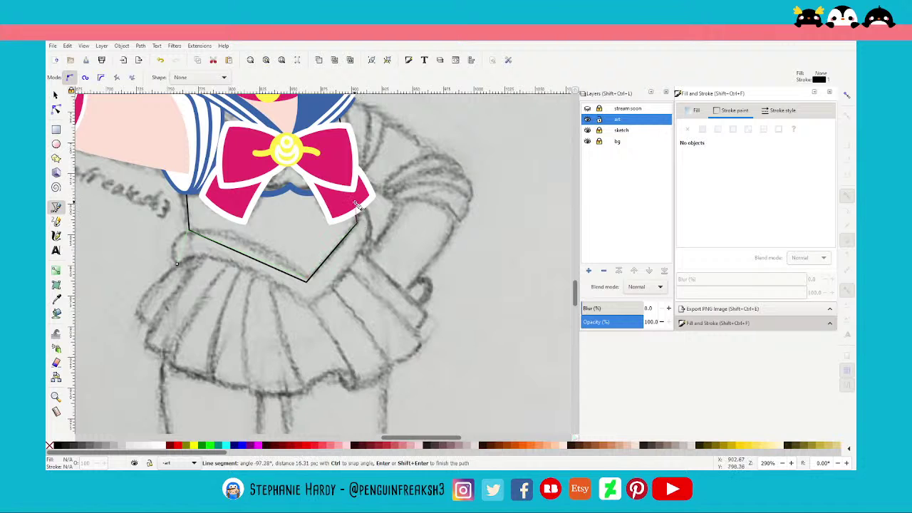
pyautogui.click(313, 304)
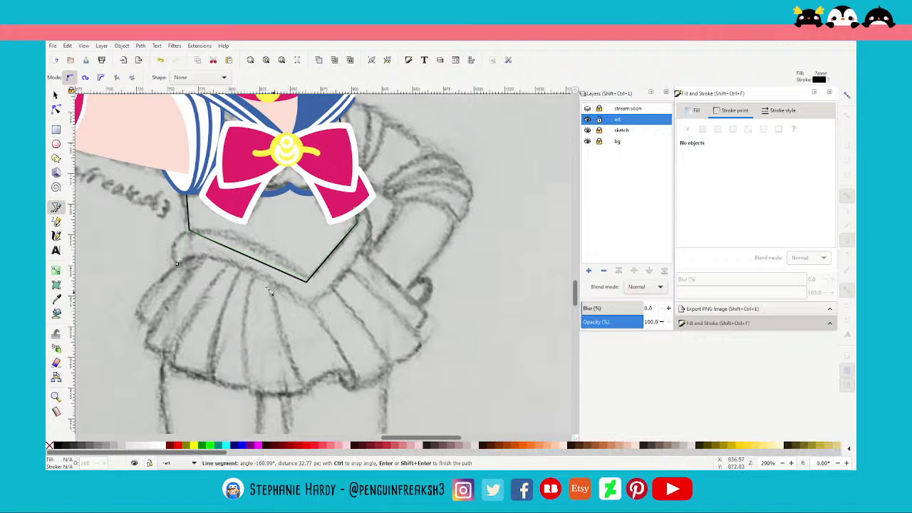
pyautogui.click(177, 263)
# - Give the band a 3 px round-capped, round-jointed stroke in the collar blue sampled with the dropper
pyautogui.click(782, 110)
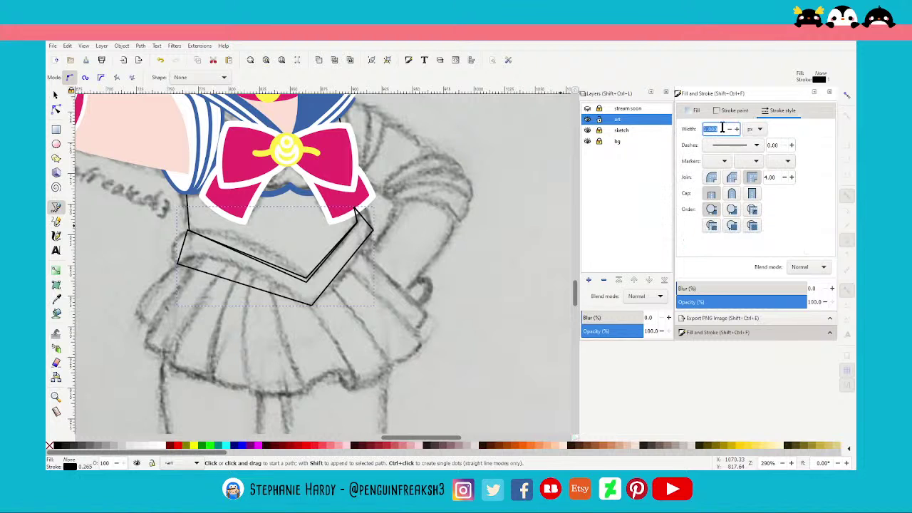
pyautogui.write('5')
pyautogui.press('Return')
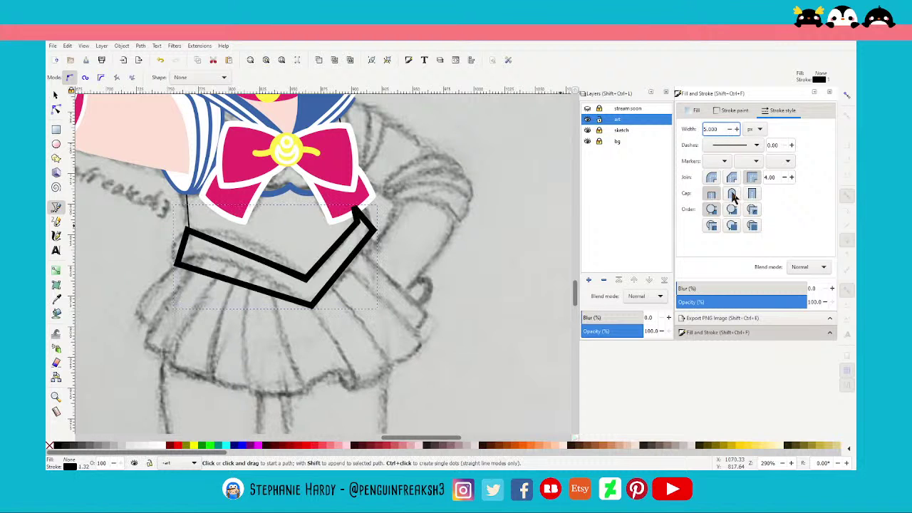
pyautogui.click(732, 194)
pyautogui.click(711, 178)
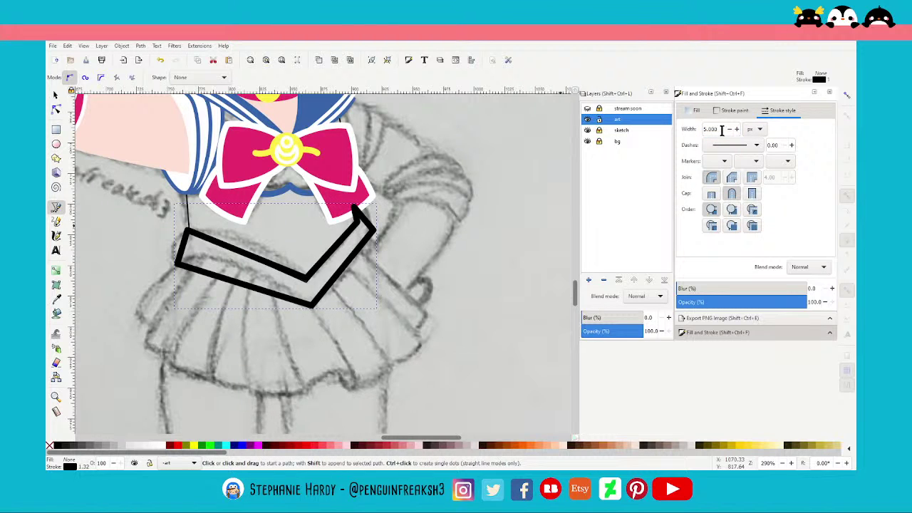
pyautogui.write('3')
pyautogui.press('Return')
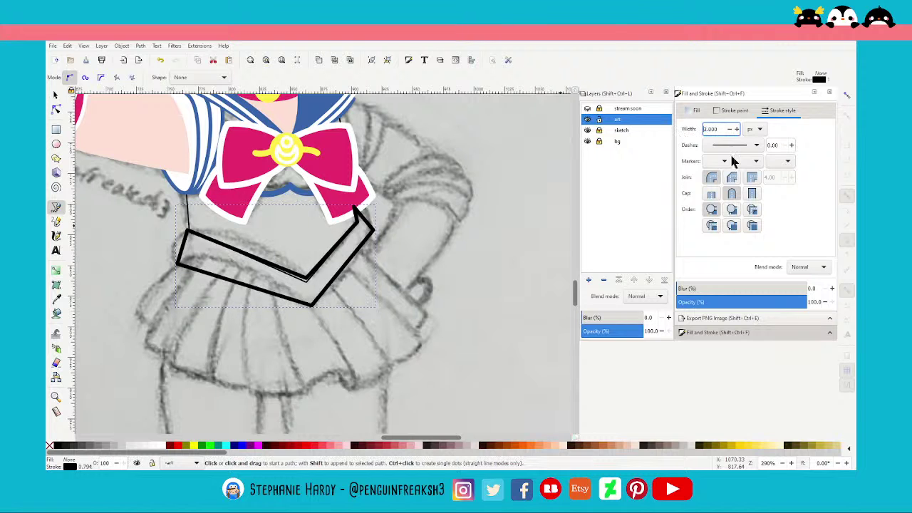
pyautogui.click(735, 111)
pyautogui.click(705, 248)
pyautogui.click(308, 115)
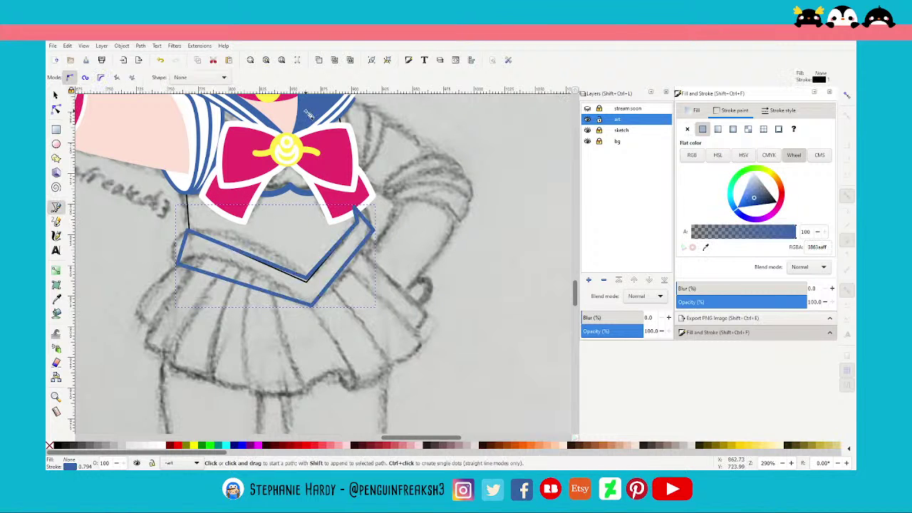
# - Curve the band's upper-left edge, bottom point and right tip along the sketch
pyautogui.click(56, 109)
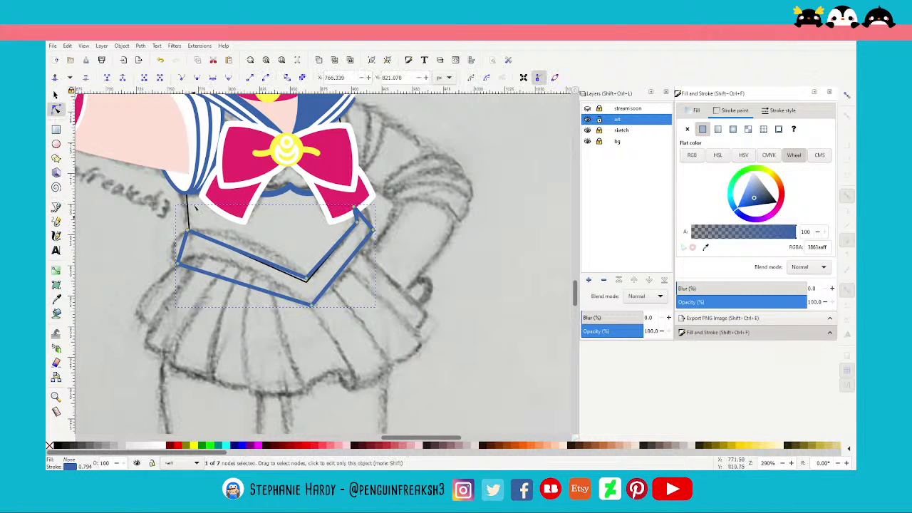
pyautogui.click(221, 241)
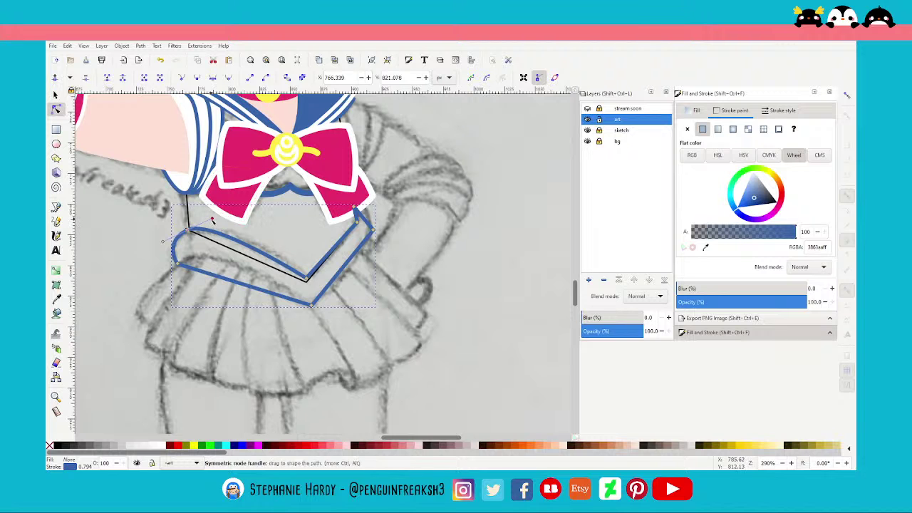
pyautogui.moveTo(212, 217); pyautogui.dragTo(213, 223)
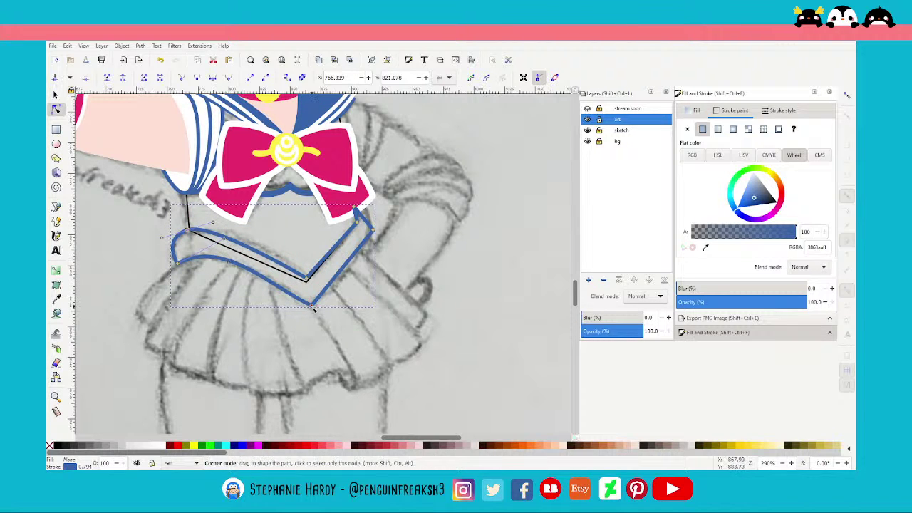
pyautogui.moveTo(298, 299)
pyautogui.mouseDown()
pyautogui.moveTo(289, 285)
pyautogui.moveTo(307, 279)
pyautogui.mouseUp()
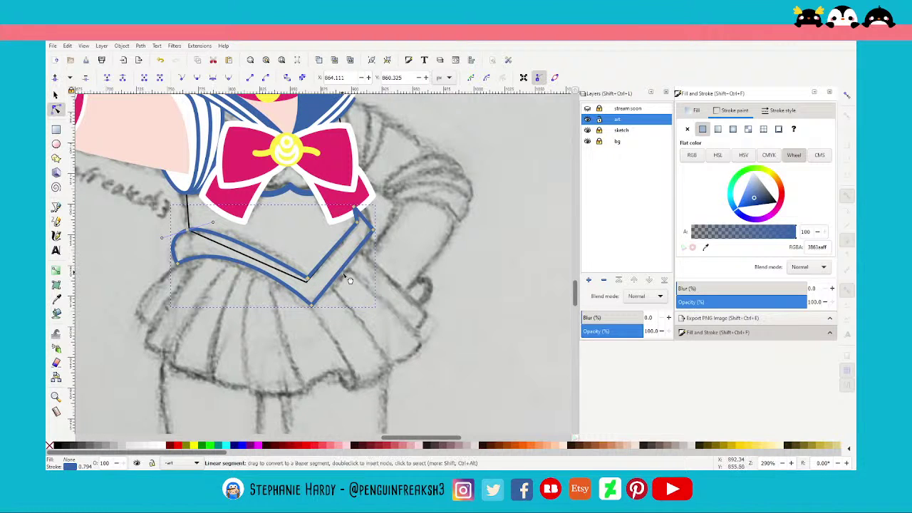
pyautogui.moveTo(372, 229); pyautogui.dragTo(372, 231)
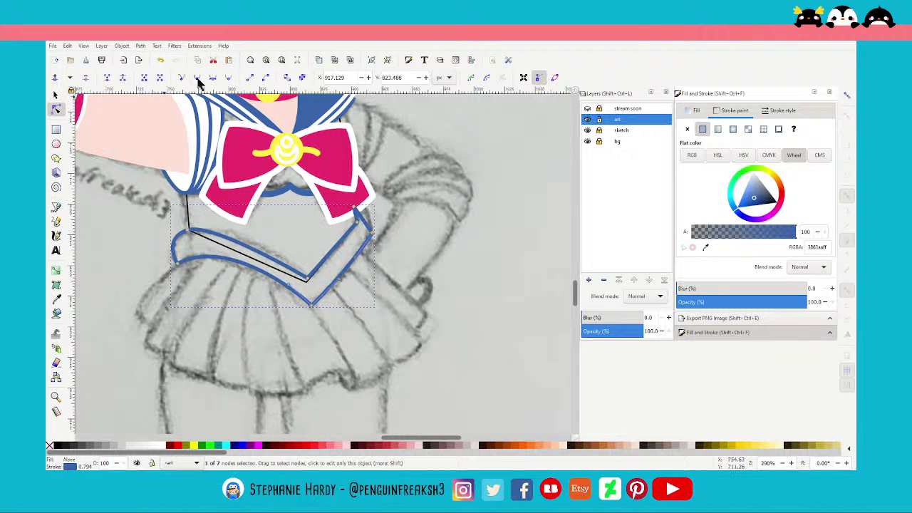
pyautogui.moveTo(364, 220); pyautogui.dragTo(361, 213)
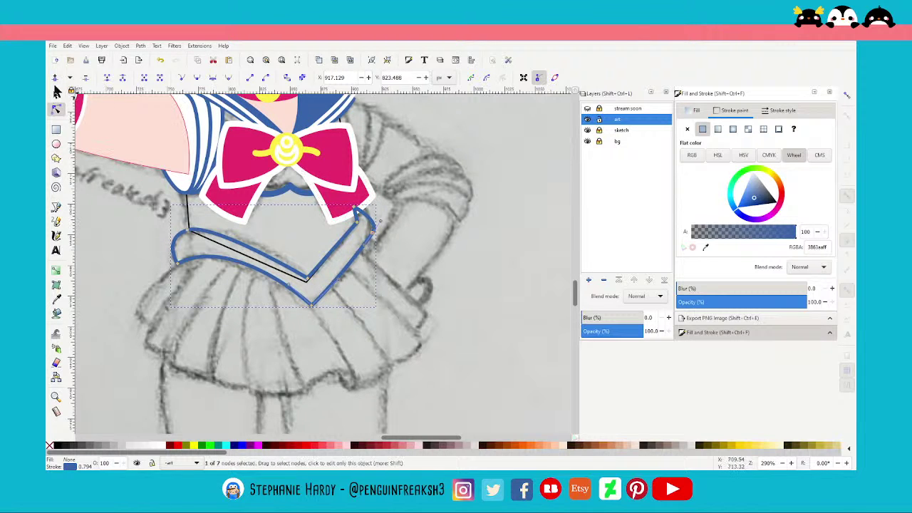
# - Lower the blue band beneath the black outline and round off its right corner
pyautogui.click(56, 95)
pyautogui.click(176, 77)
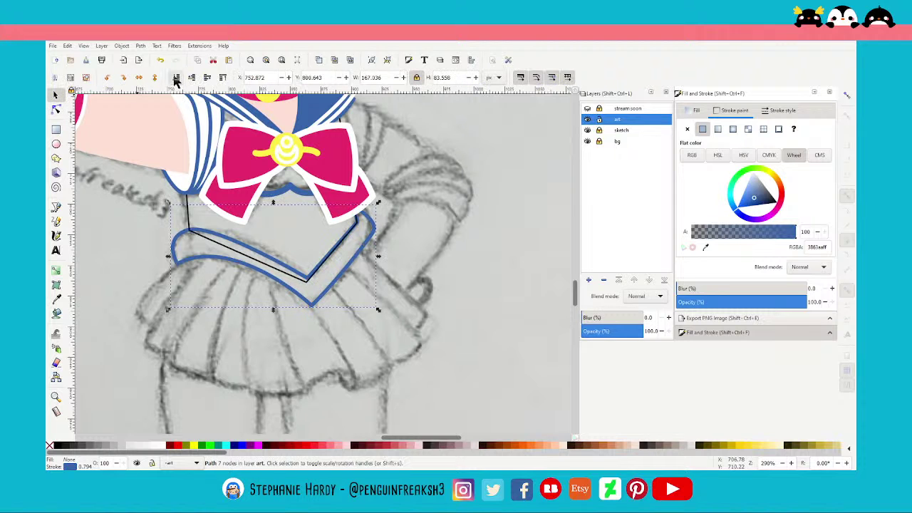
pyautogui.click(56, 109)
pyautogui.scroll(2, 391, 233)
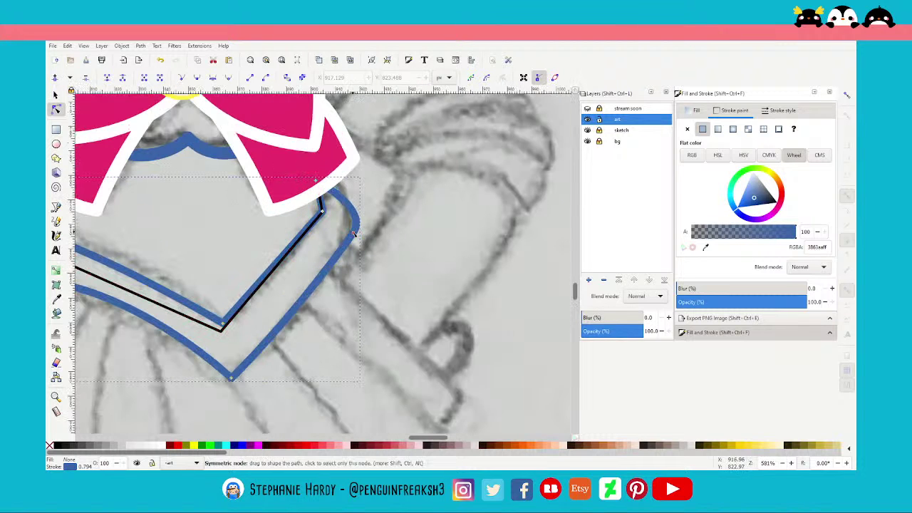
pyautogui.moveTo(353, 232); pyautogui.dragTo(353, 229)
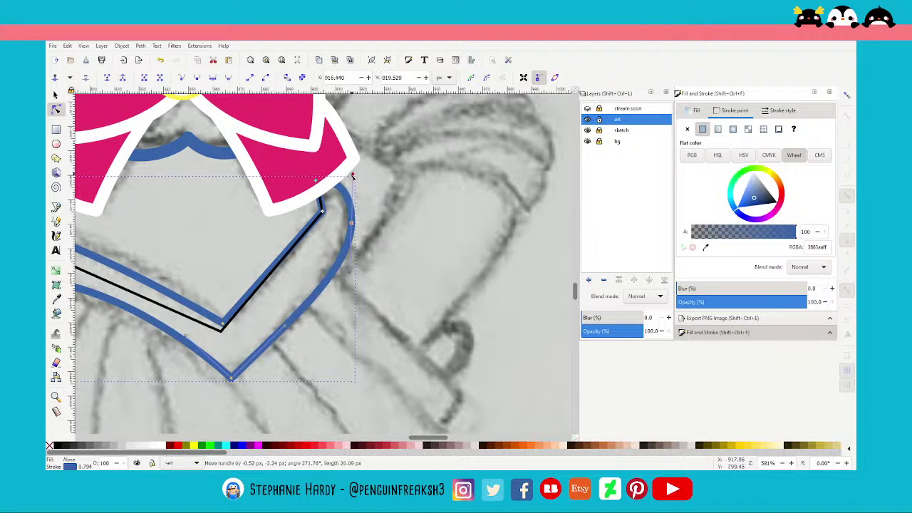
pyautogui.moveTo(353, 228); pyautogui.dragTo(353, 177)
pyautogui.scroll(-1, 383, 197)
pyautogui.scroll(-1, 382, 197)
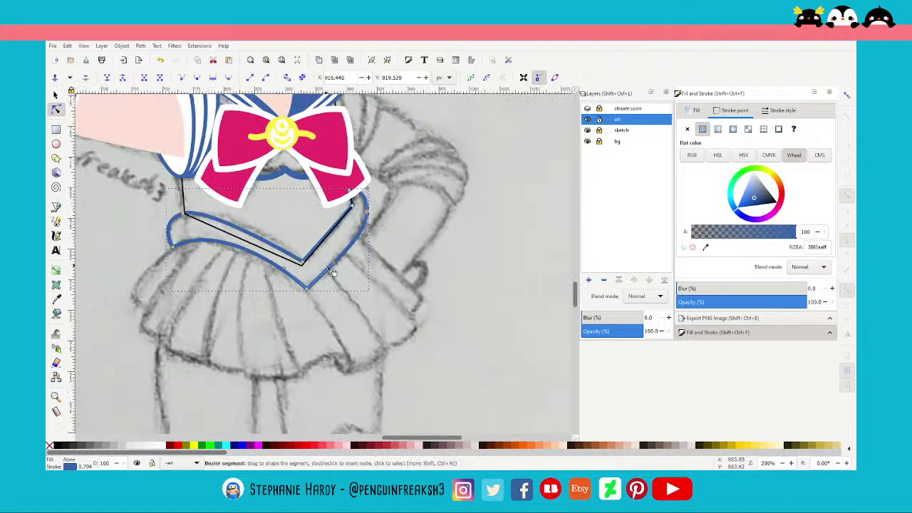
pyautogui.scroll(-1, 388, 253)
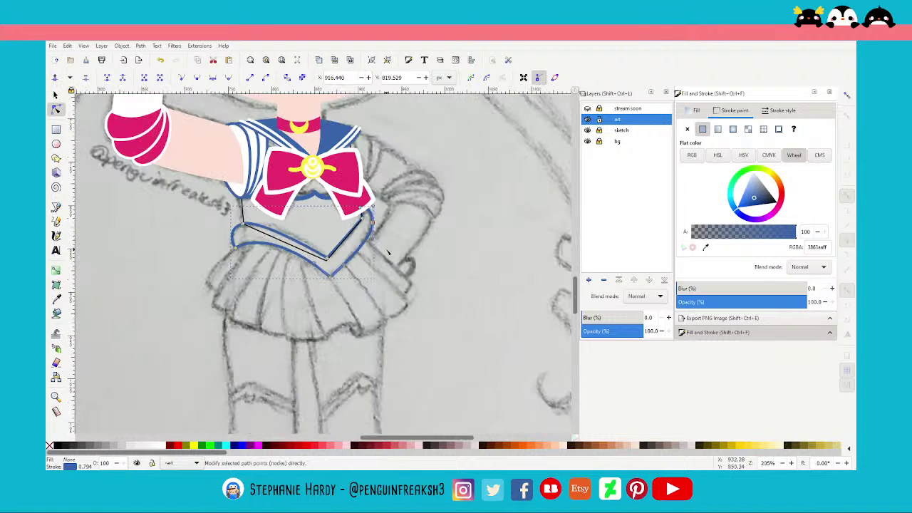
pyautogui.scroll(1, 389, 252)
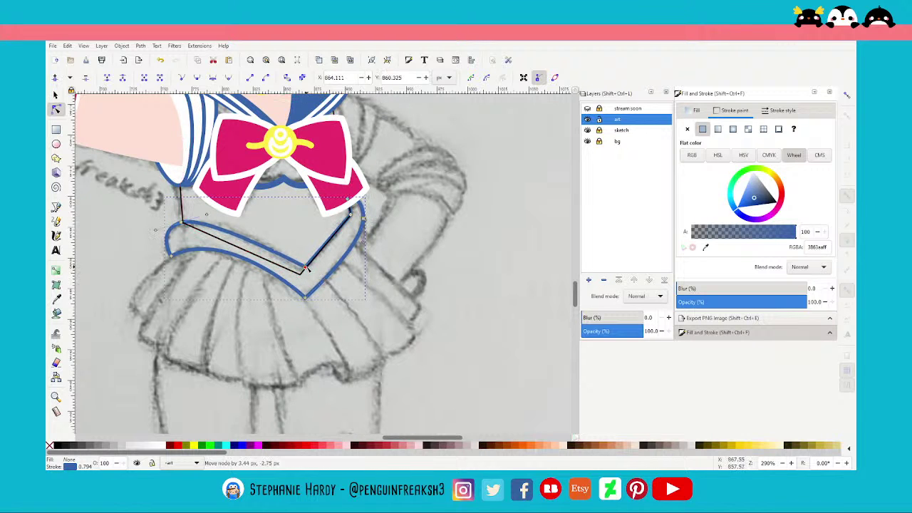
pyautogui.moveTo(302, 270); pyautogui.dragTo(302, 272)
pyautogui.click(182, 223)
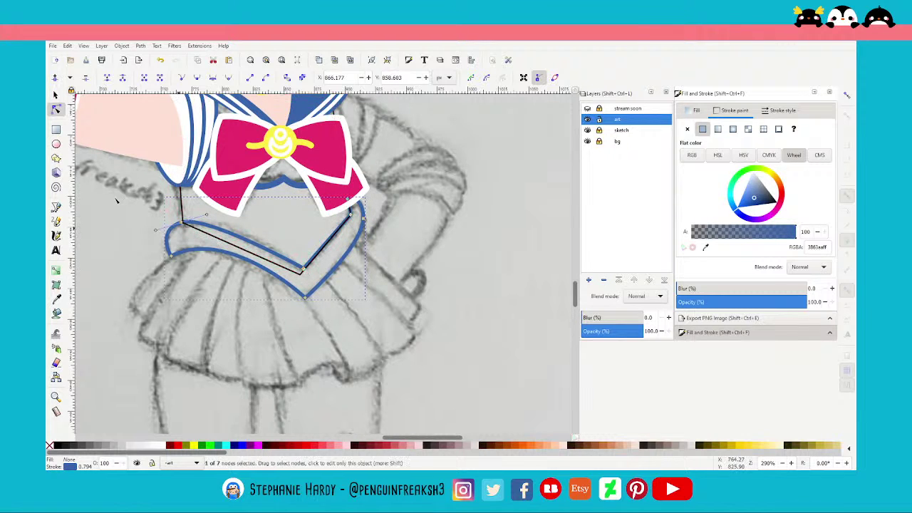
pyautogui.click(56, 97)
# - Give the lower collar piece a flat blue outline
pyautogui.click(690, 111)
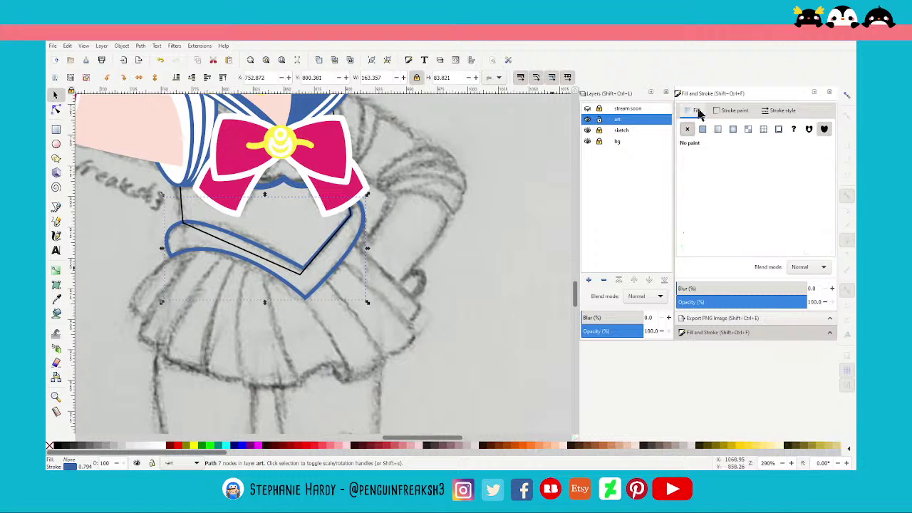
pyautogui.click(703, 129)
pyautogui.click(734, 110)
pyautogui.click(687, 129)
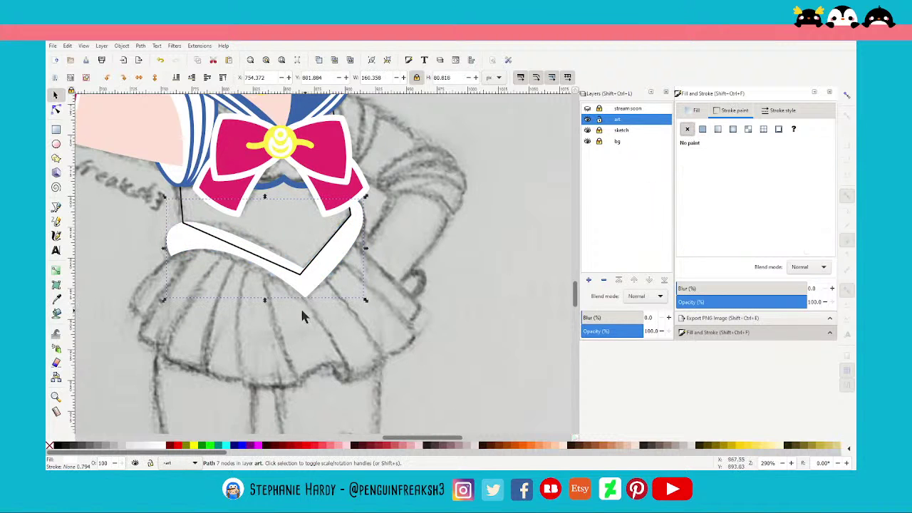
pyautogui.click(261, 316)
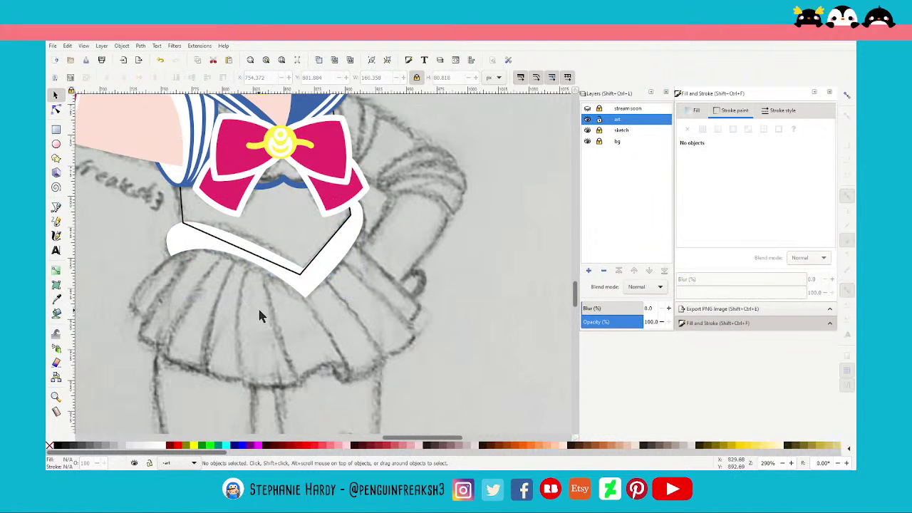
pyautogui.click(313, 288)
pyautogui.click(702, 129)
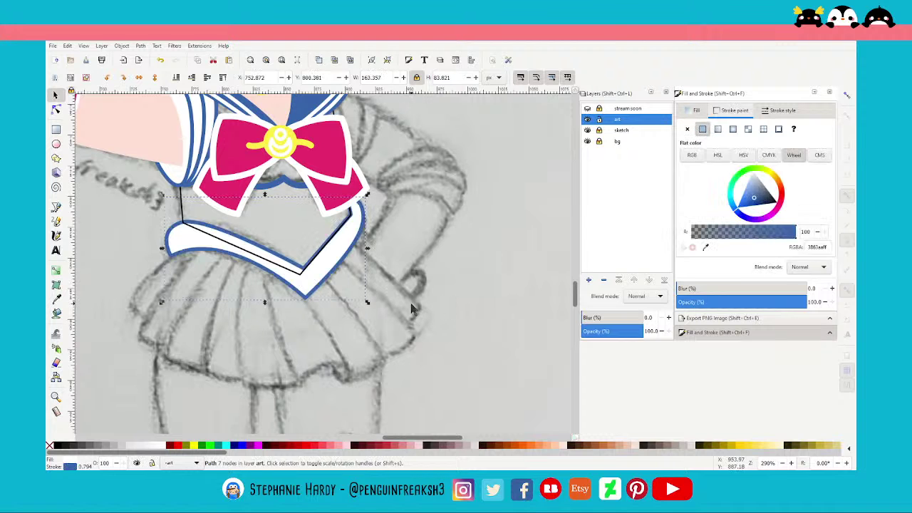
pyautogui.click(412, 308)
# - Check the blue-outlined collar piece by selecting and deselecting it
pyautogui.scroll(-1, 299, 281)
pyautogui.scroll(1, 300, 281)
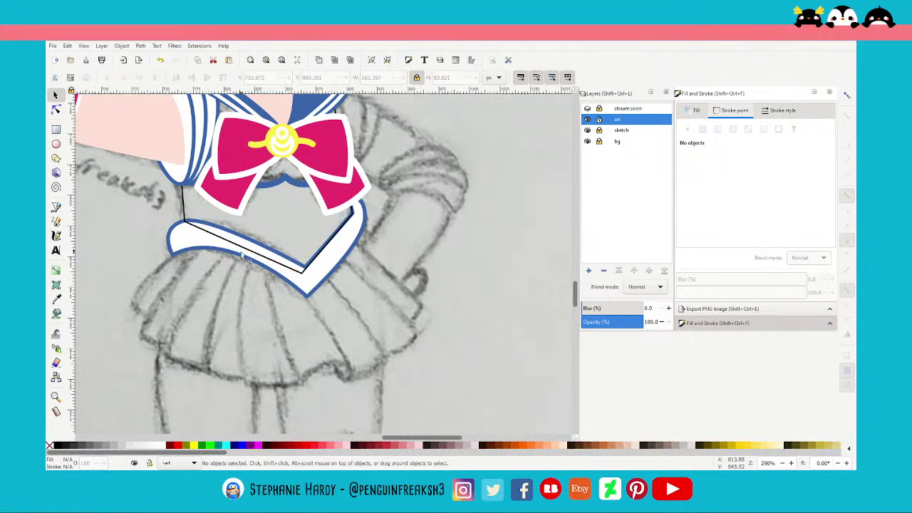
pyautogui.click(243, 174)
pyautogui.click(304, 239)
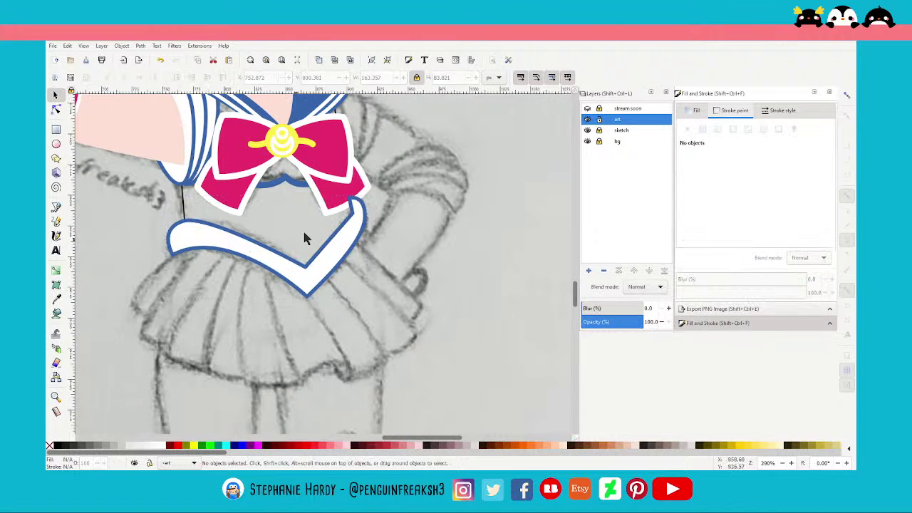
pyautogui.click(337, 246)
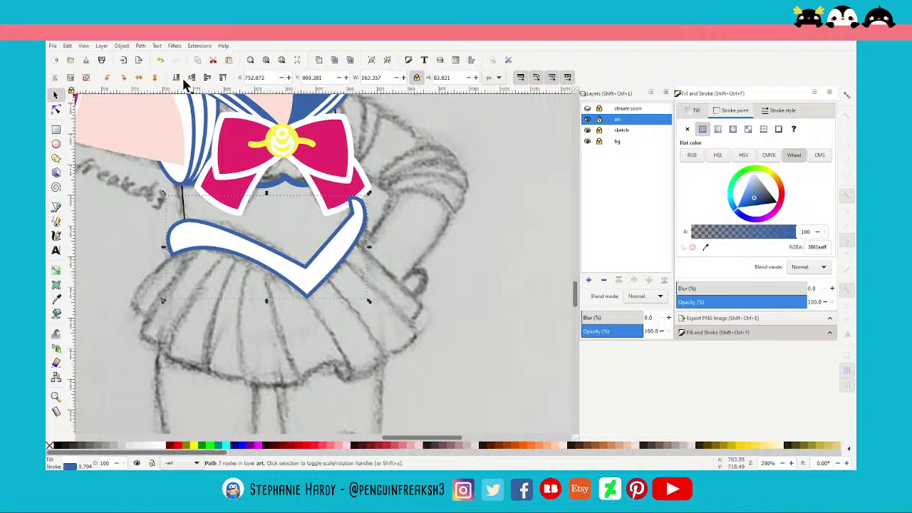
pyautogui.click(417, 267)
# - Fill the empty chest shape under the bow with flat white and save the drawing
pyautogui.scroll(-2, 288, 281)
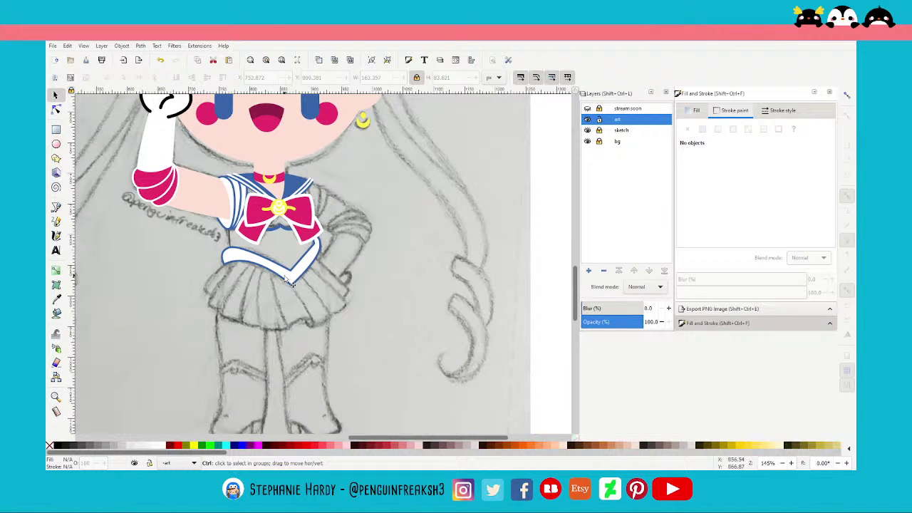
pyautogui.keyDown('ctrl'); pyautogui.click(230, 242); pyautogui.keyUp('ctrl')
pyautogui.click(695, 110)
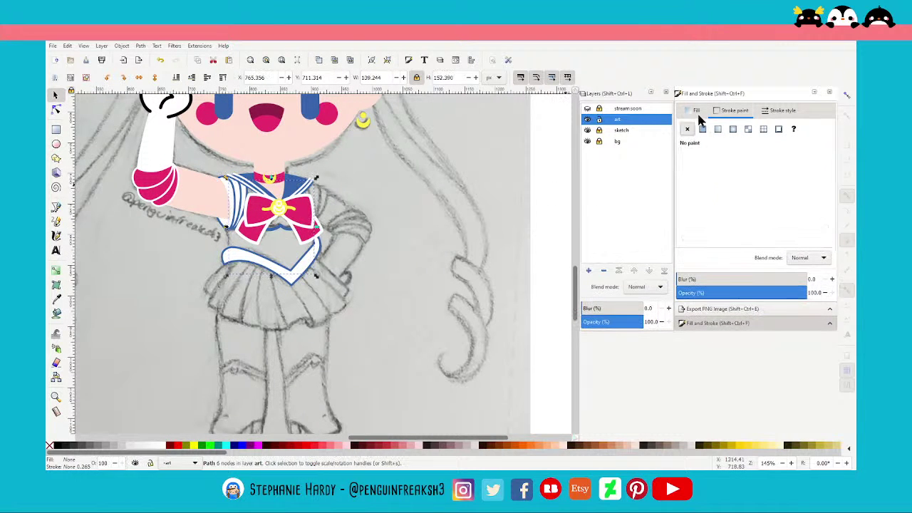
pyautogui.click(702, 129)
pyautogui.click(350, 302)
pyautogui.scroll(-1, 345, 285)
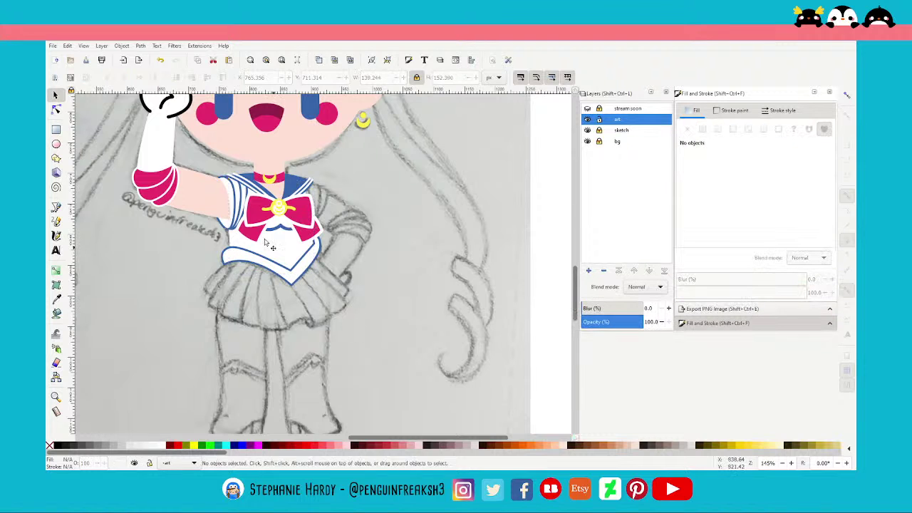
pyautogui.scroll(-1, 335, 238)
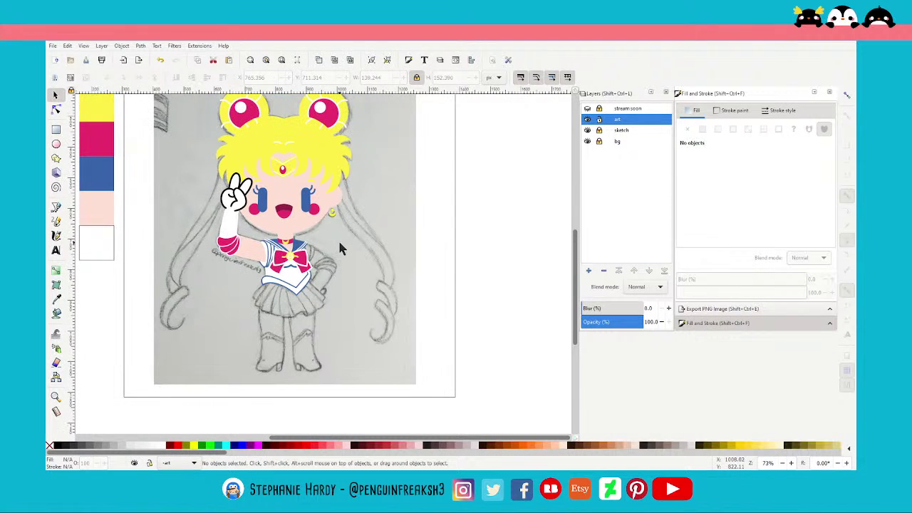
pyautogui.scroll(1, 309, 284)
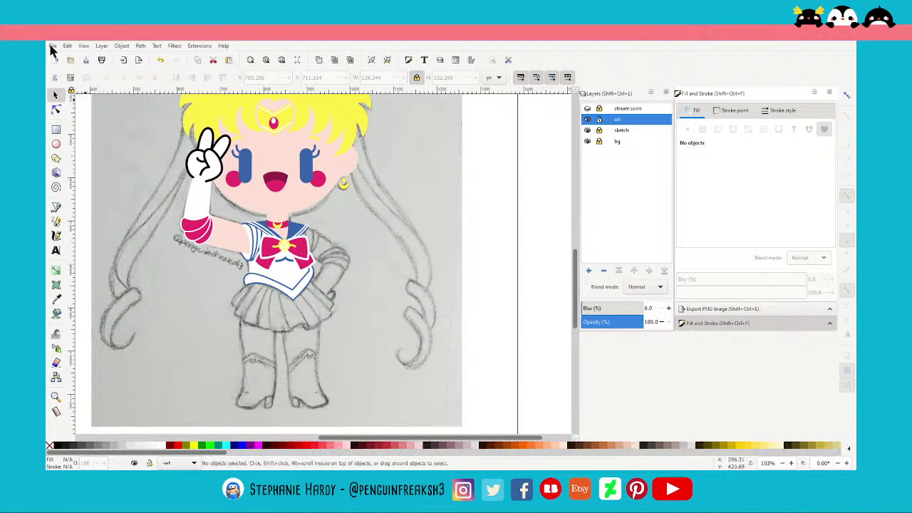
pyautogui.hotkey('ctrl', 's')
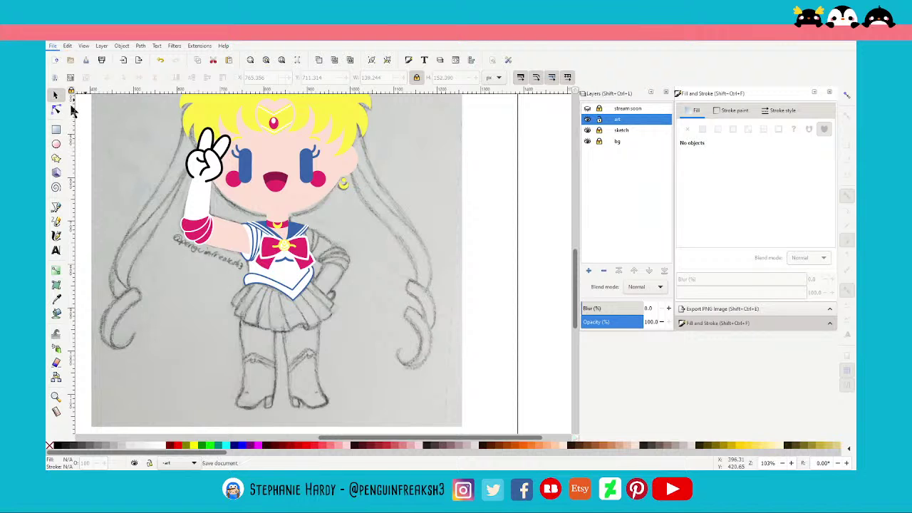
pyautogui.scroll(2, 324, 278)
pyautogui.scroll(1, 253, 267)
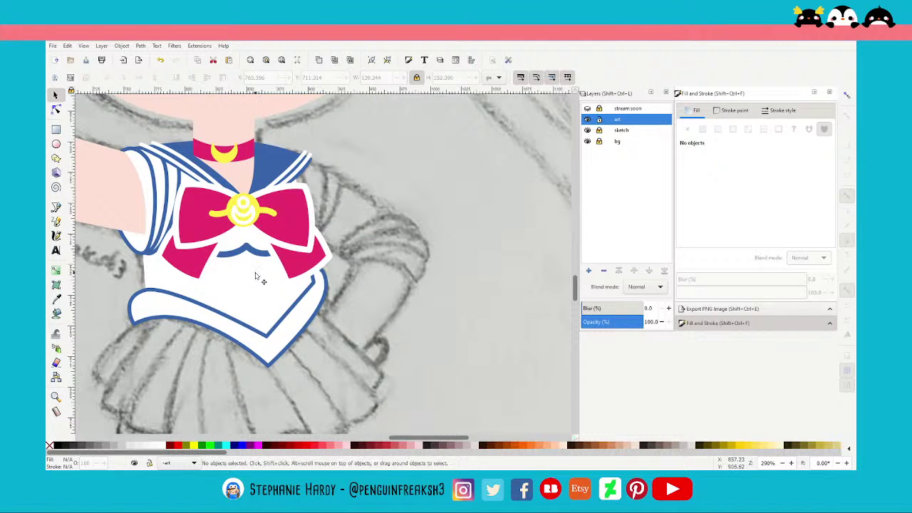
# - Adjust a node on the left edge of the white chest shape
pyautogui.scroll(-1, 375, 277)
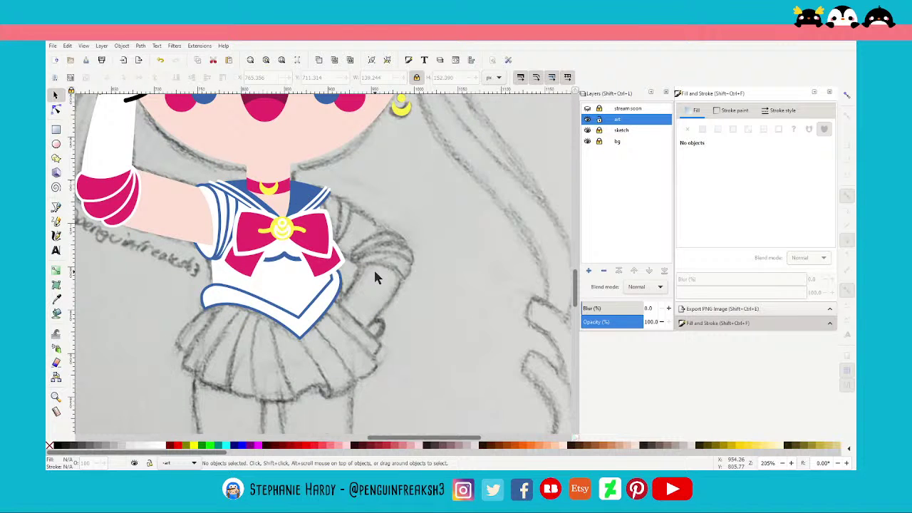
pyautogui.scroll(1, 372, 268)
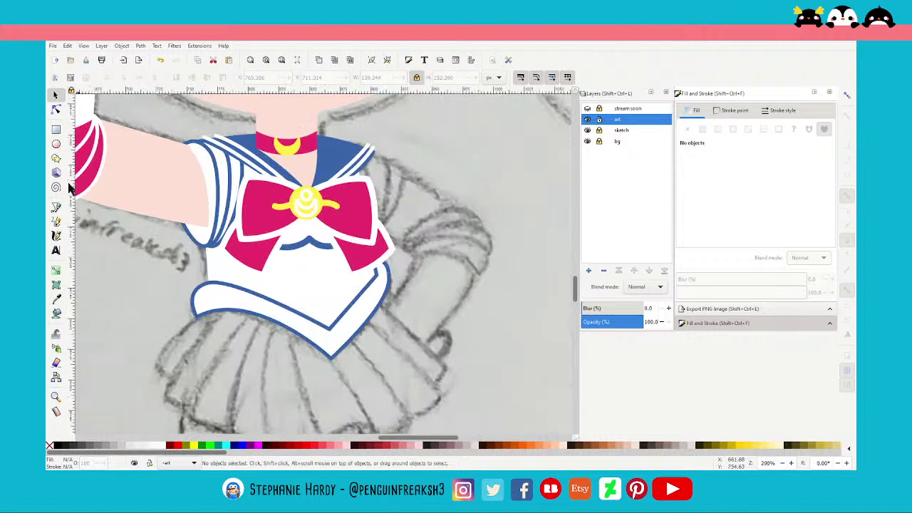
pyautogui.click(57, 110)
pyautogui.click(214, 278)
pyautogui.scroll(2, 215, 271)
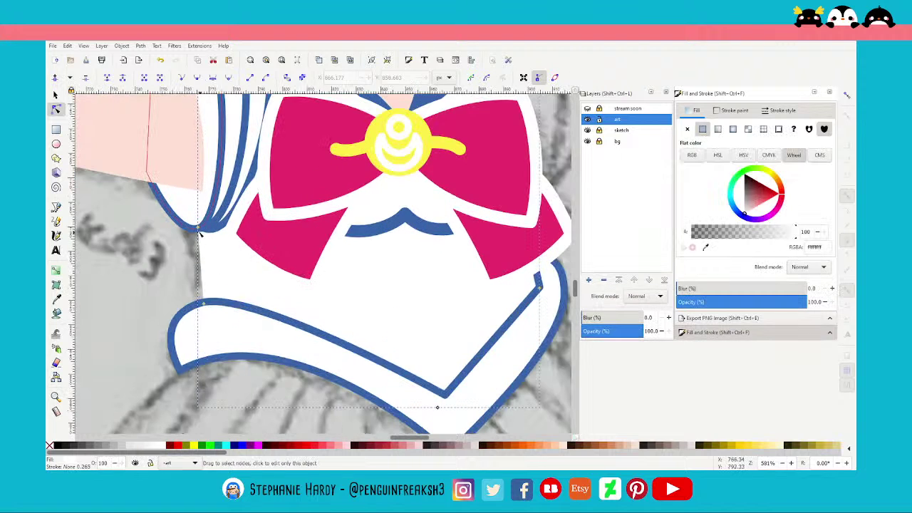
pyautogui.moveTo(198, 228); pyautogui.dragTo(201, 226)
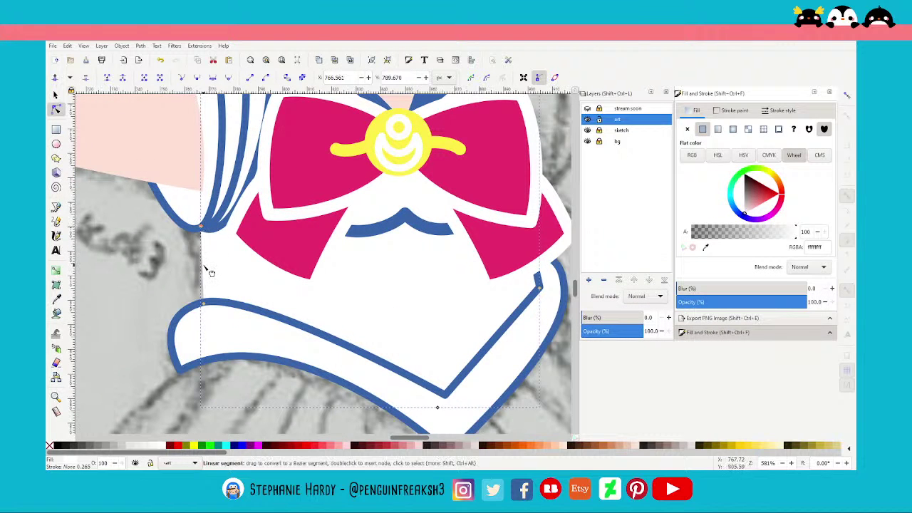
pyautogui.click(211, 273)
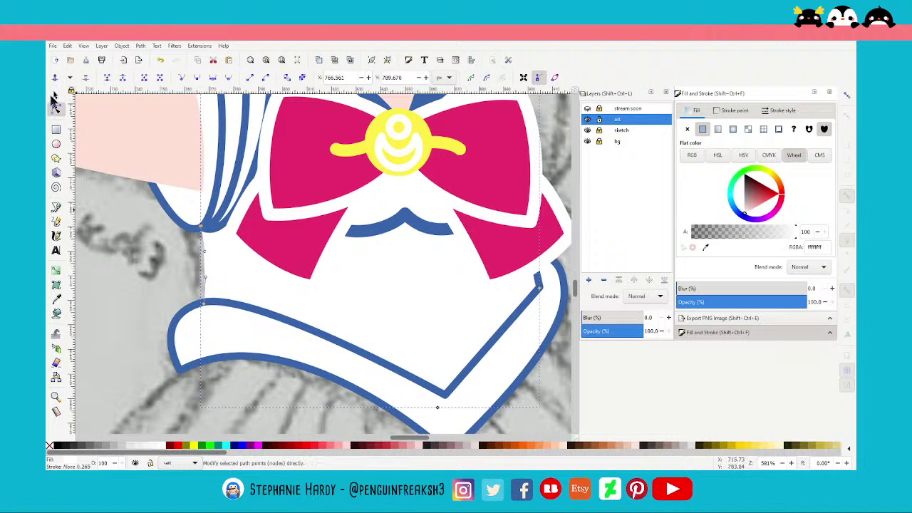
pyautogui.click(55, 97)
pyautogui.click(124, 332)
# - Check the end node of the white stripe on the left collar
pyautogui.scroll(-3, 124, 332)
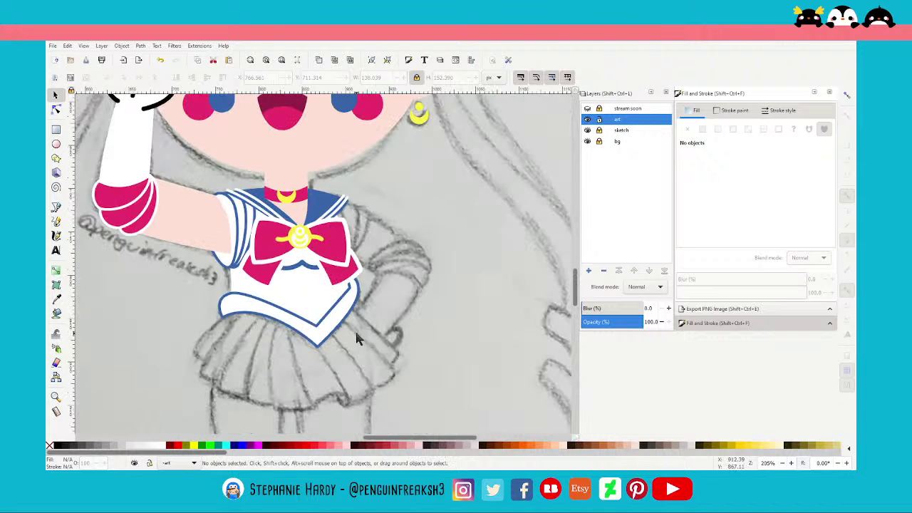
pyautogui.scroll(1, 356, 333)
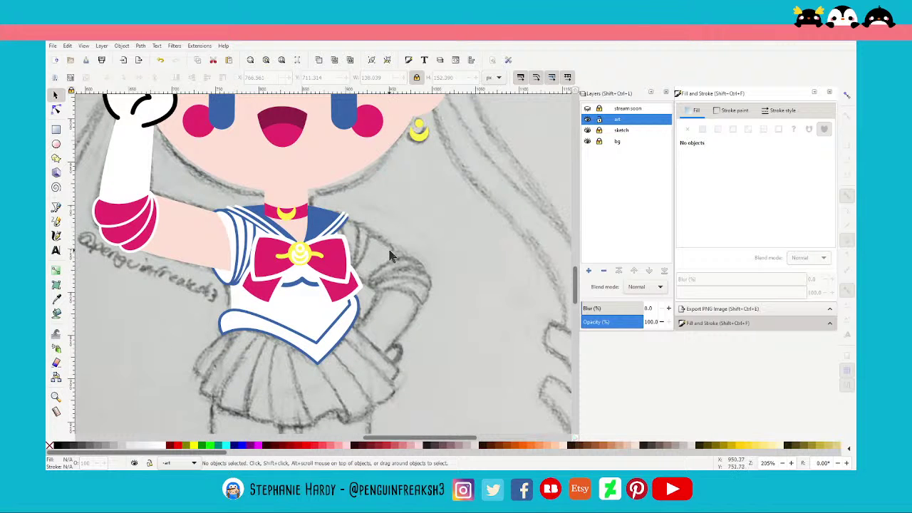
pyautogui.scroll(3, 306, 239)
pyautogui.click(56, 109)
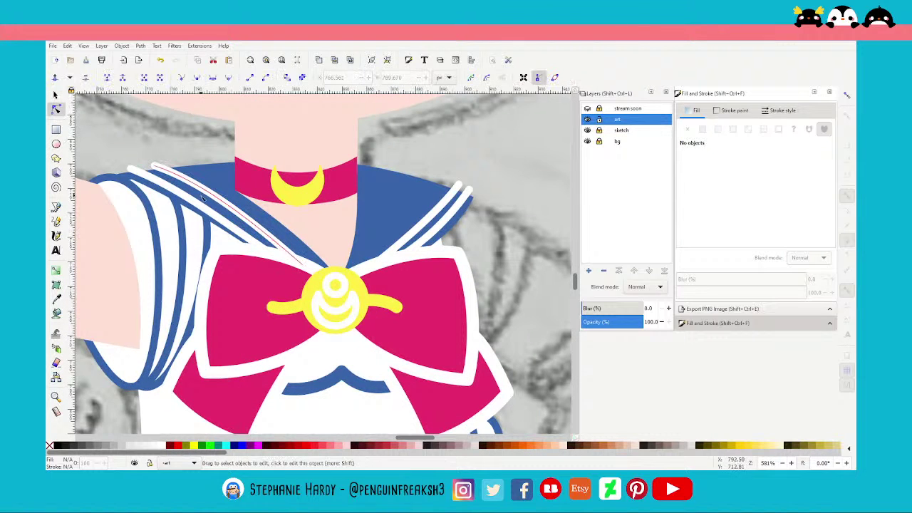
pyautogui.click(268, 249)
pyautogui.click(271, 253)
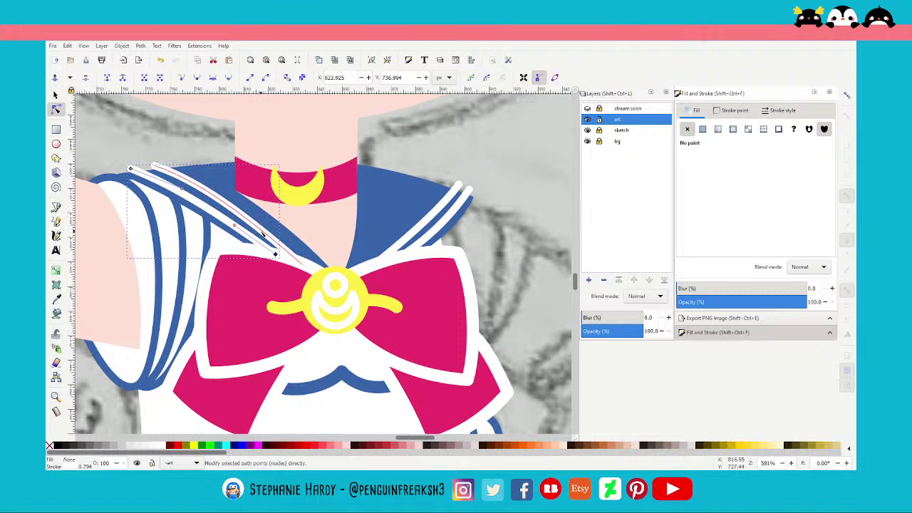
pyautogui.click(55, 95)
pyautogui.click(89, 124)
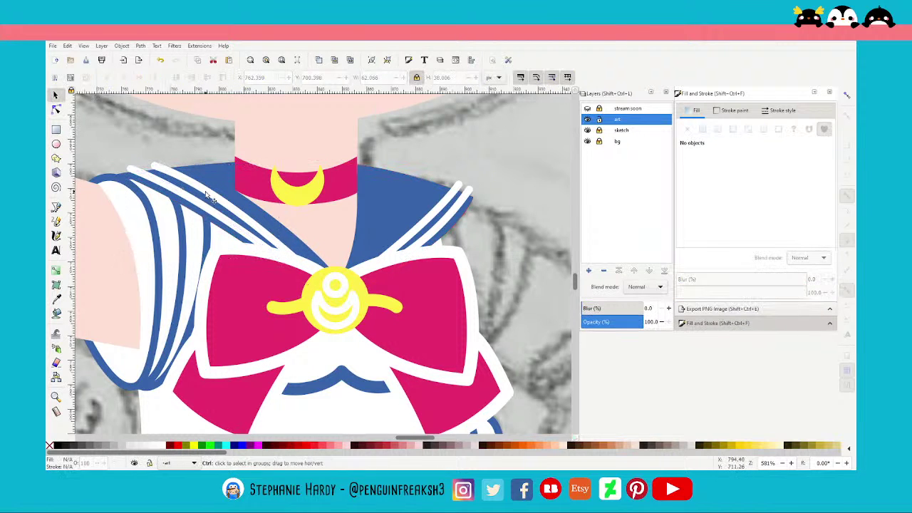
# - Inspect the nodes of the collar's blue outline path
pyautogui.scroll(-3, 210, 198)
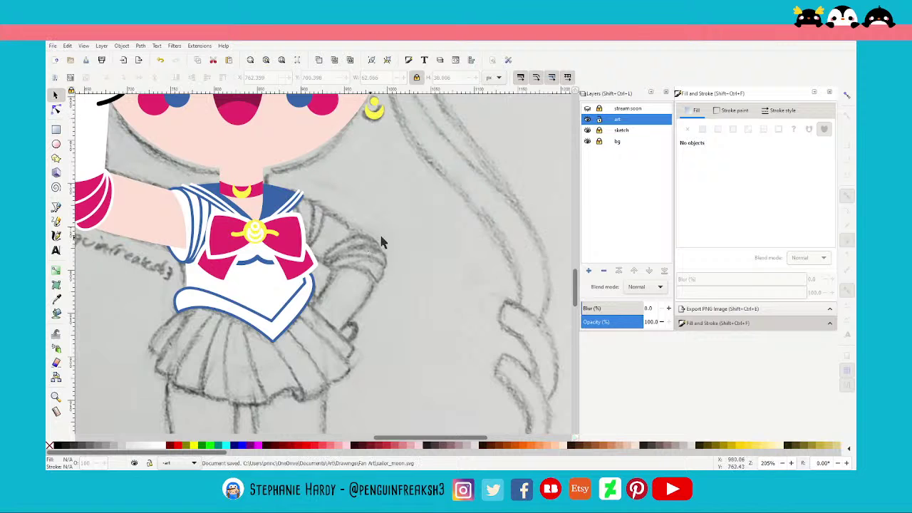
pyautogui.scroll(-2, 426, 230)
pyautogui.scroll(2, 384, 236)
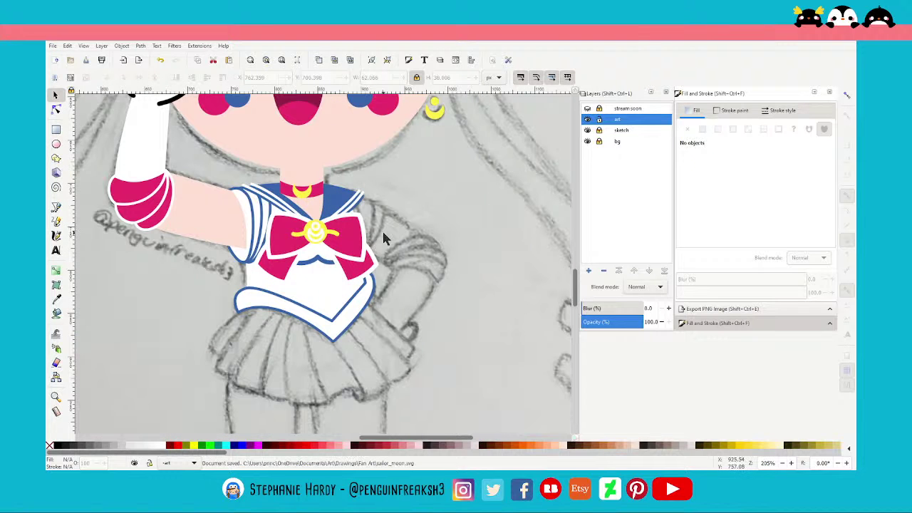
pyautogui.scroll(-1, 399, 229)
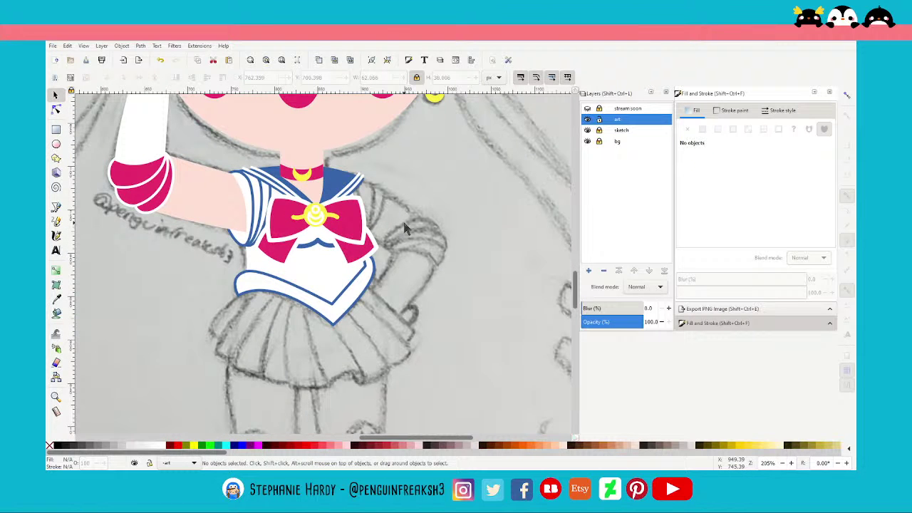
pyautogui.scroll(-1, 322, 278)
pyautogui.scroll(3, 335, 299)
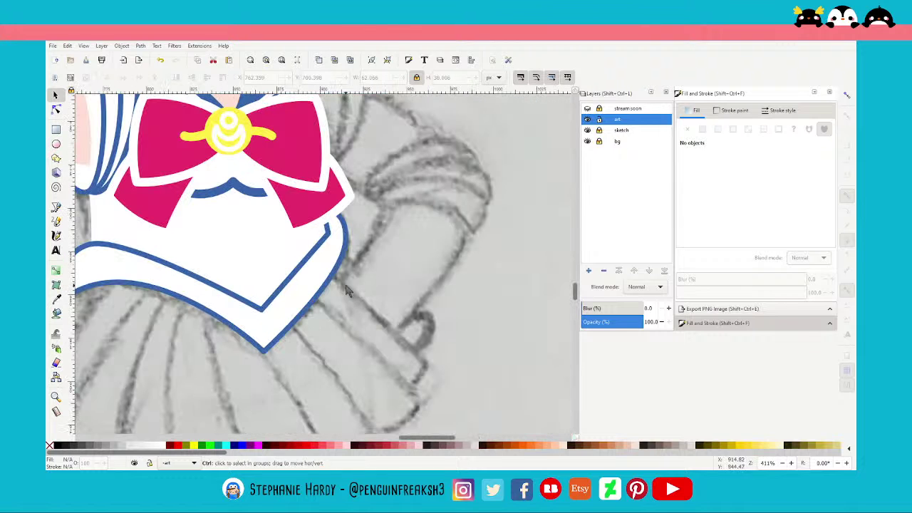
pyautogui.click(57, 111)
pyautogui.scroll(3, 335, 237)
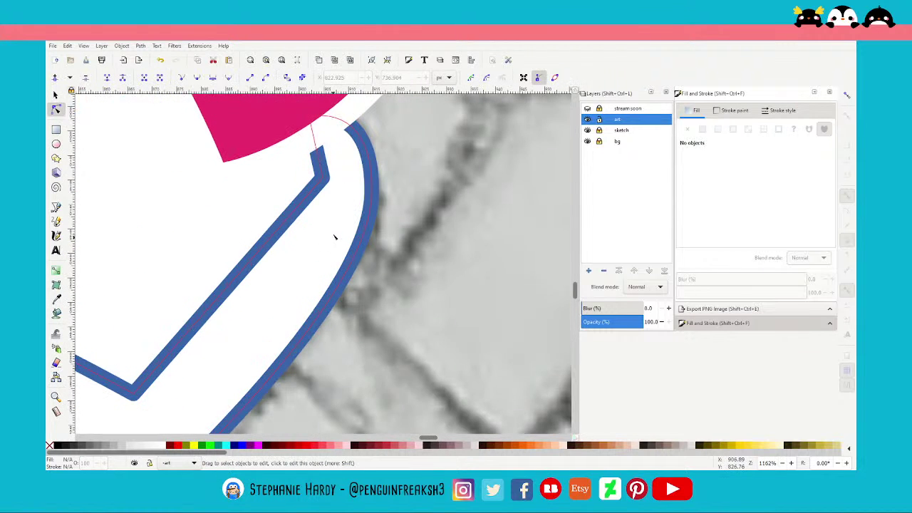
pyautogui.click(324, 184)
pyautogui.scroll(-2, 424, 235)
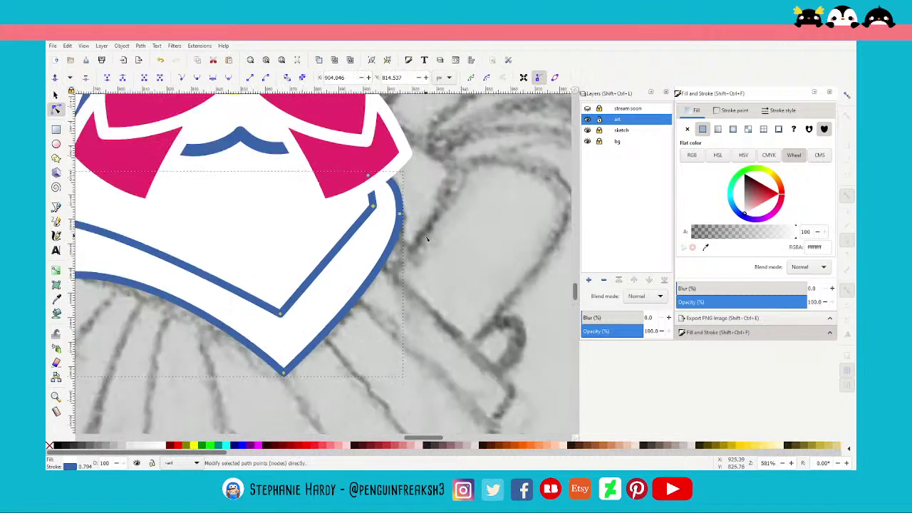
pyautogui.scroll(-2, 428, 239)
pyautogui.click(55, 95)
pyautogui.click(290, 311)
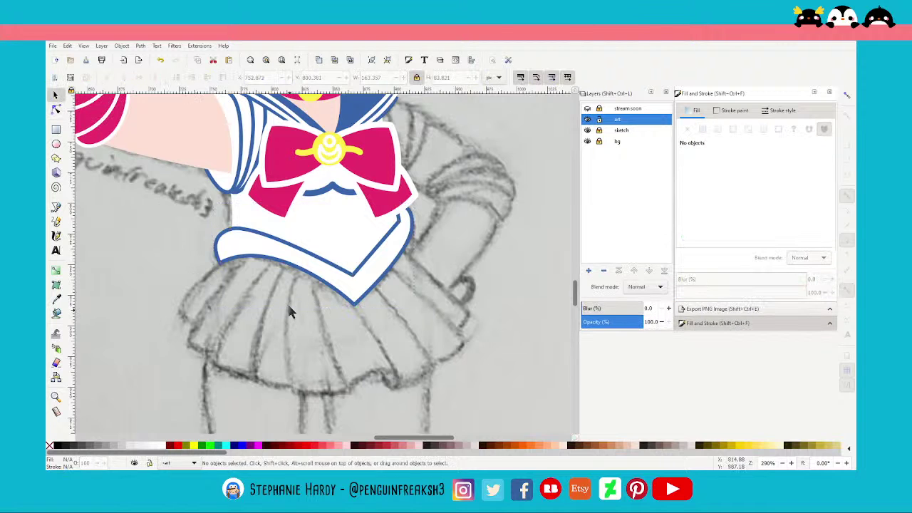
# - Zoom in to inspect the left collar stripes
pyautogui.scroll(-3, 323, 321)
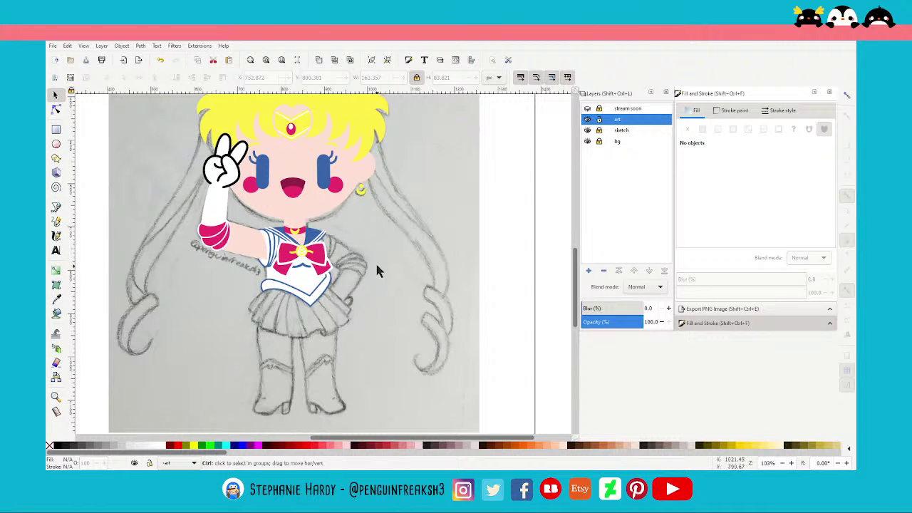
pyautogui.scroll(1, 371, 267)
pyautogui.scroll(1, 187, 255)
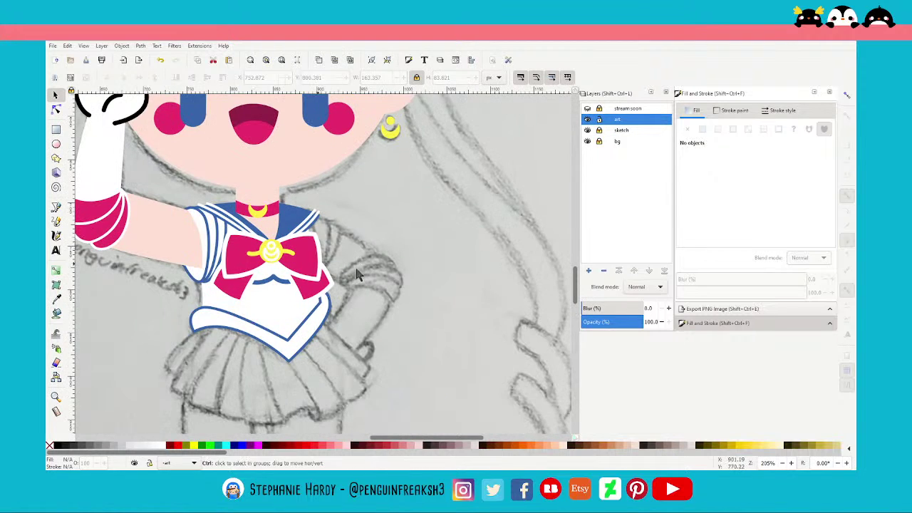
pyautogui.scroll(1, 183, 241)
# - Mirror the left collar stripe horizontally and move it onto the right collar
pyautogui.click(135, 219)
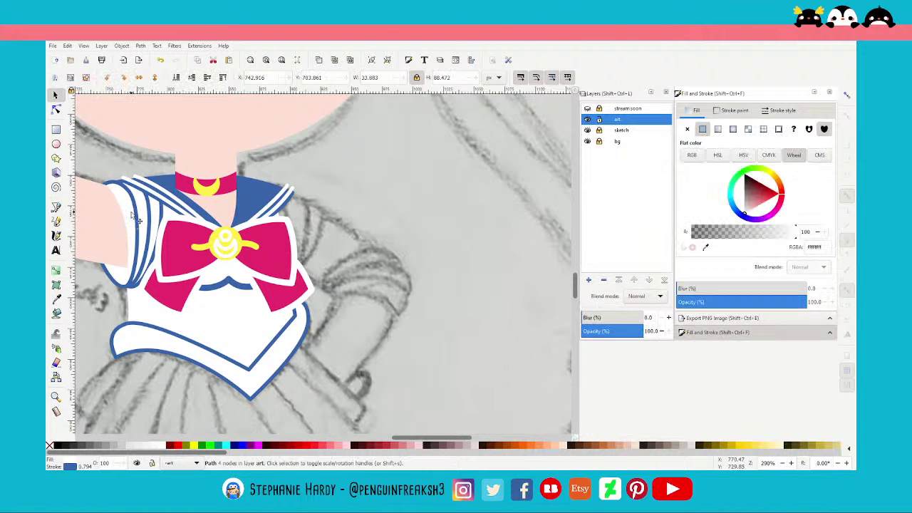
pyautogui.click(319, 60)
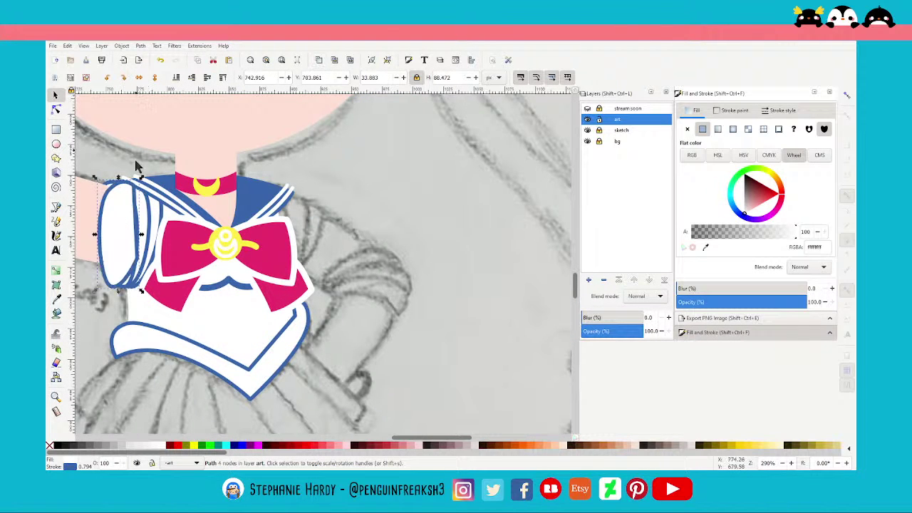
pyautogui.moveTo(111, 187); pyautogui.dragTo(266, 186)
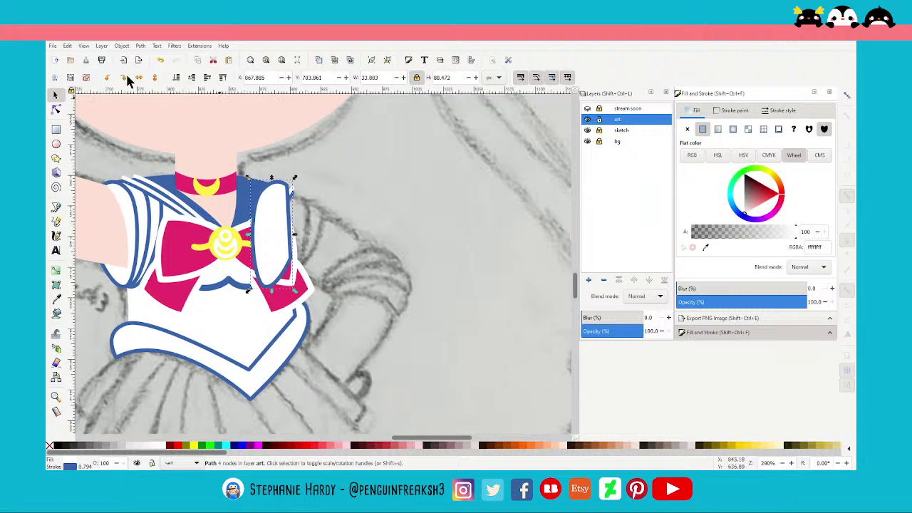
pyautogui.moveTo(272, 227)
pyautogui.mouseDown()
pyautogui.moveTo(289, 235)
pyautogui.moveTo(283, 209)
pyautogui.moveTo(306, 221)
pyautogui.moveTo(316, 193)
pyautogui.mouseUp()
pyautogui.click(319, 60)
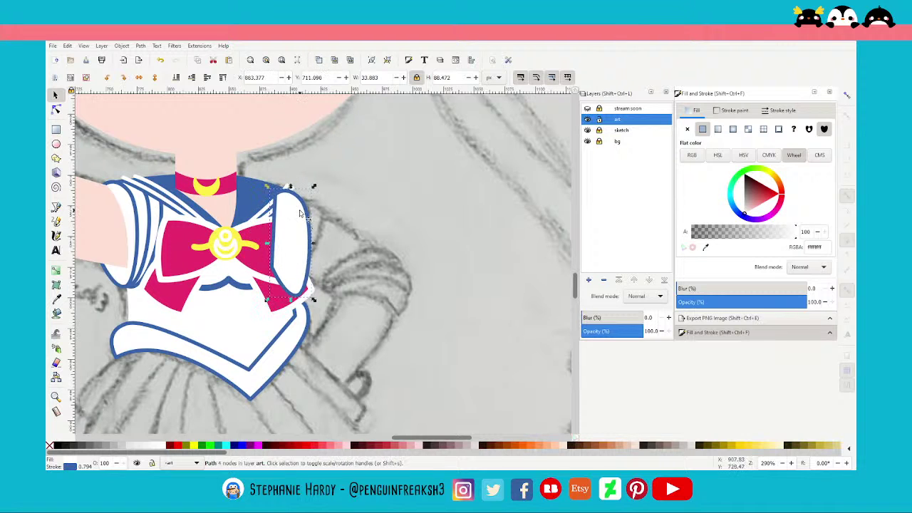
# - Shift the other right-side stripe, lower it behind the bow, and tilt it along the collar
pyautogui.click(298, 209)
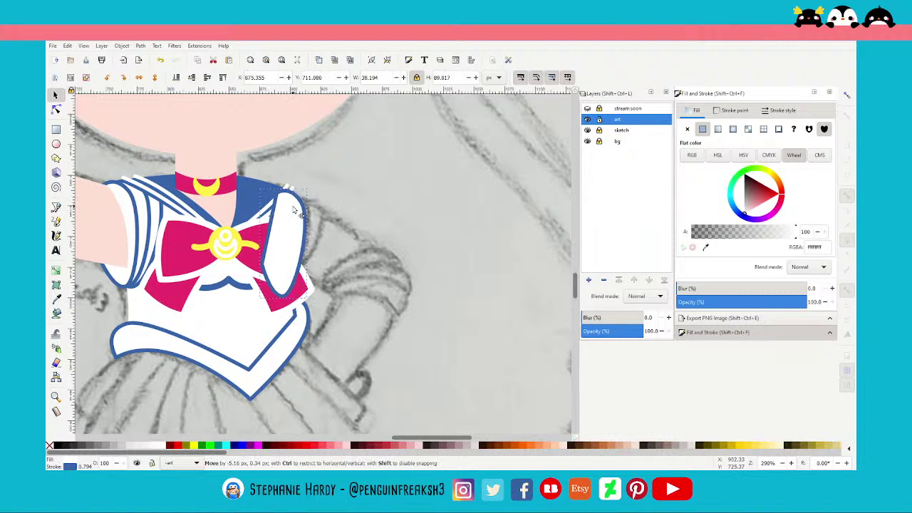
pyautogui.moveTo(298, 209)
pyautogui.mouseDown()
pyautogui.moveTo(290, 210)
pyautogui.moveTo(295, 217)
pyautogui.moveTo(292, 194)
pyautogui.mouseUp()
pyautogui.press('pagedown')
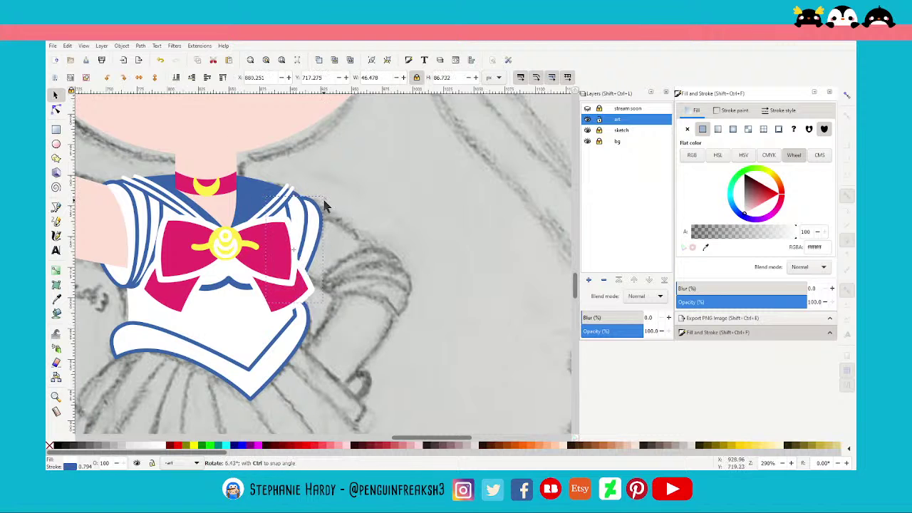
pyautogui.moveTo(317, 220); pyautogui.dragTo(315, 221)
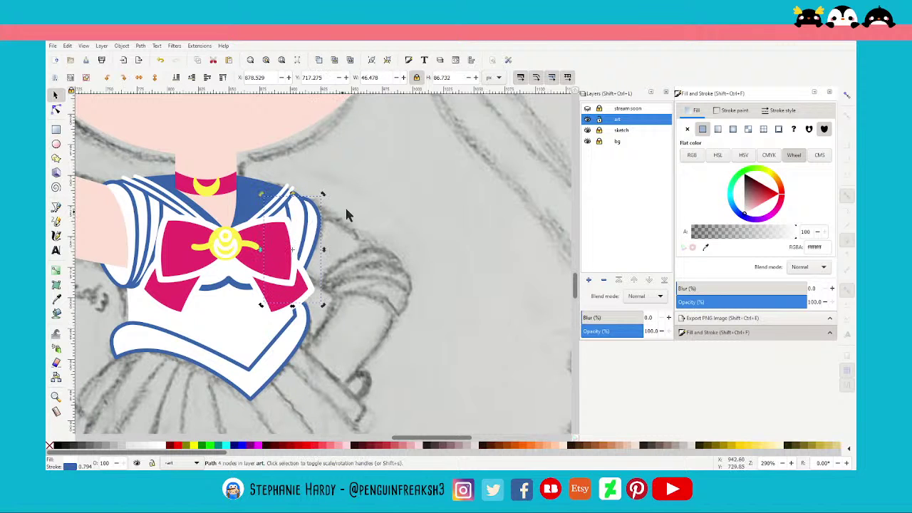
pyautogui.press('Escape')
# - Zoom out to check the symmetrical collar on the whole page
pyautogui.press('5')
pyautogui.keyDown('ctrl'); pyautogui.scroll(-1, 380, 235); pyautogui.keyUp('ctrl')
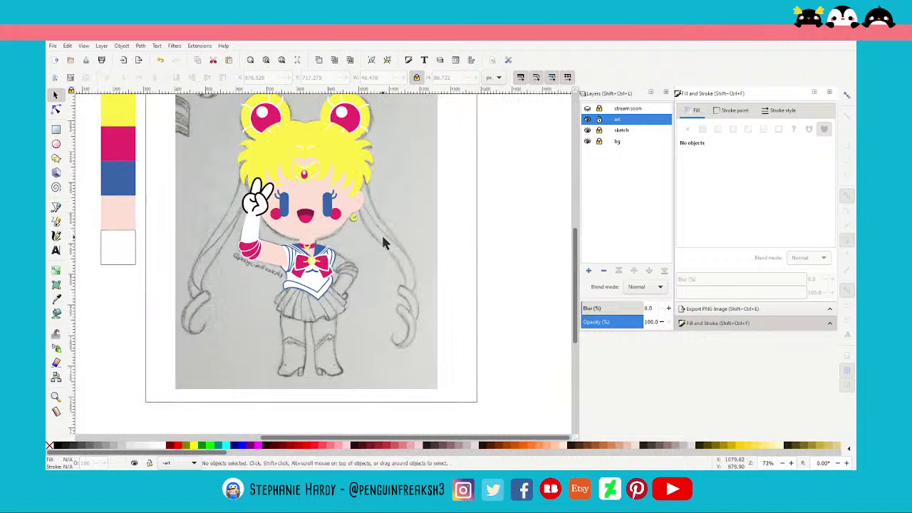
pyautogui.keyDown('ctrl'); pyautogui.scroll(2, 363, 305); pyautogui.keyUp('ctrl')
pyautogui.keyDown('ctrl'); pyautogui.scroll(1, 385, 275); pyautogui.keyUp('ctrl')
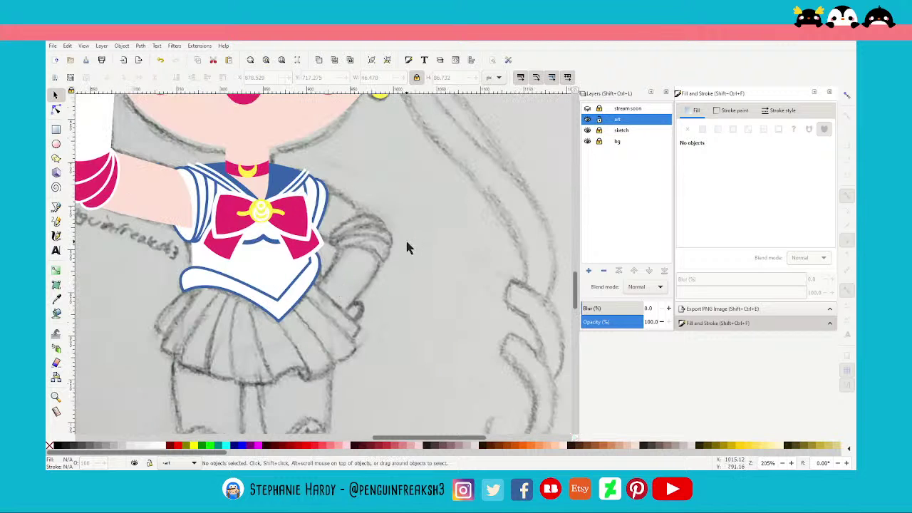
pyautogui.keyDown('ctrl'); pyautogui.scroll(-1, 338, 250); pyautogui.keyUp('ctrl')
# - Duplicate the left pink sleeve, flip it both ways, and rotate it onto the right arm
pyautogui.moveTo(191, 241); pyautogui.dragTo(121, 165)
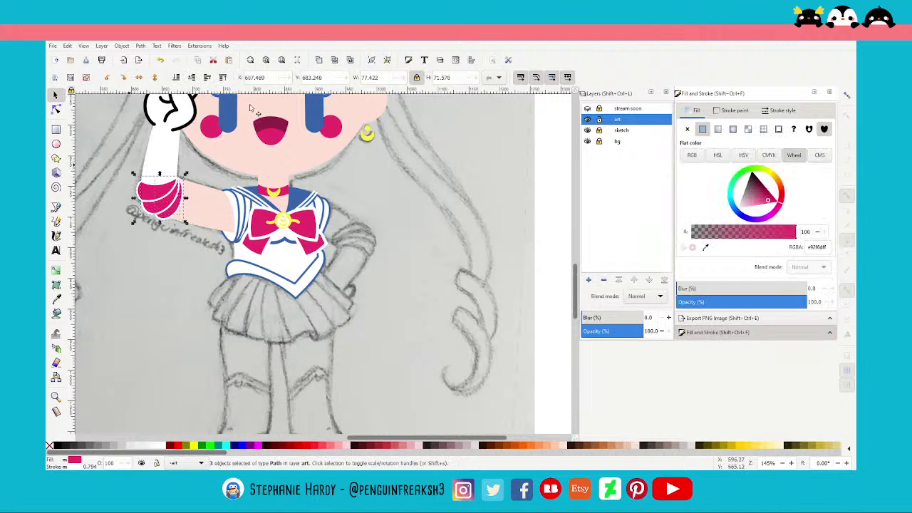
pyautogui.hotkey('ctrl', 'd')
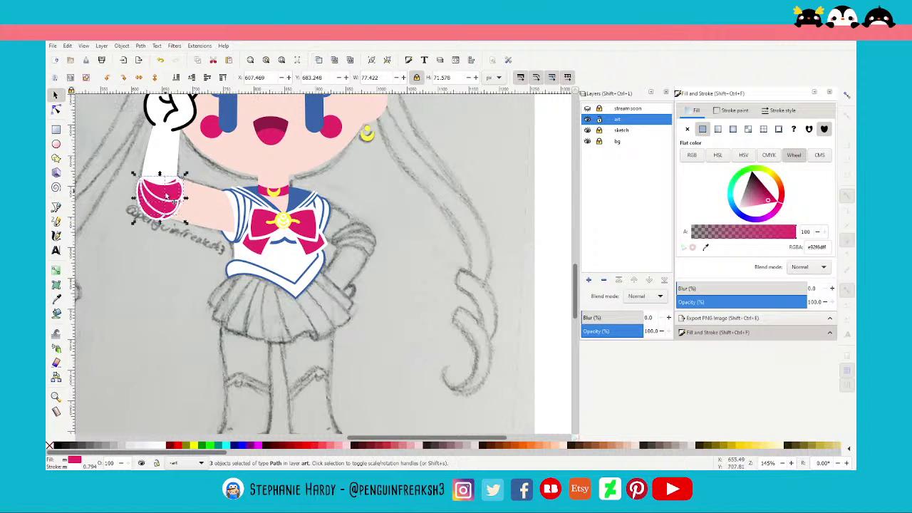
pyautogui.moveTo(176, 204)
pyautogui.mouseDown()
pyautogui.moveTo(385, 250)
pyautogui.moveTo(365, 237)
pyautogui.moveTo(379, 222)
pyautogui.moveTo(372, 242)
pyautogui.mouseUp()
pyautogui.press('h')
pyautogui.click(155, 77)
pyautogui.click(365, 236)
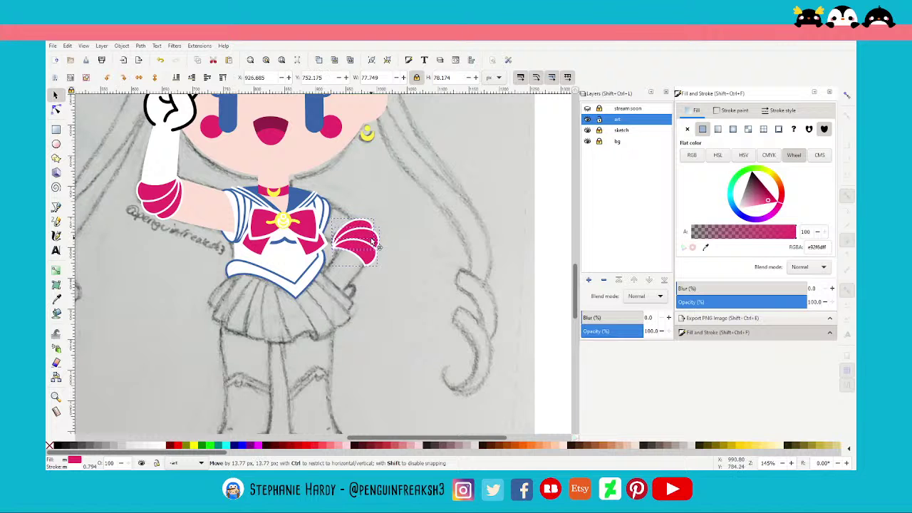
pyautogui.click(391, 228)
pyautogui.scroll(-1, 392, 226)
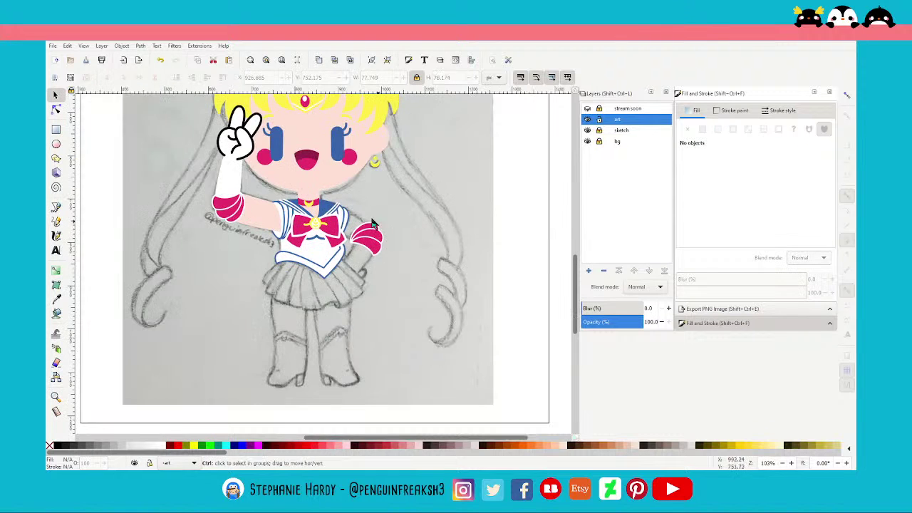
pyautogui.scroll(3, 391, 226)
# - Draw a three-point upper-arm shape beside the sleeve with no stroke
pyautogui.click(56, 208)
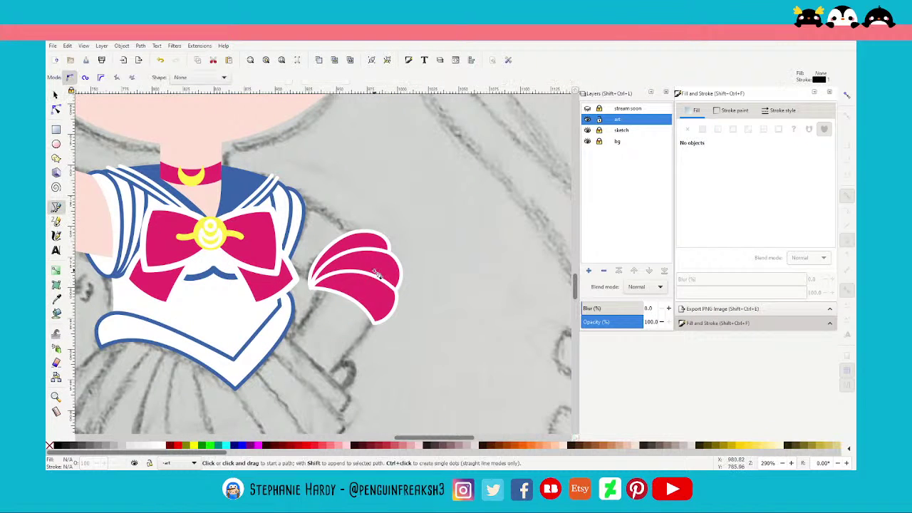
pyautogui.click(311, 287)
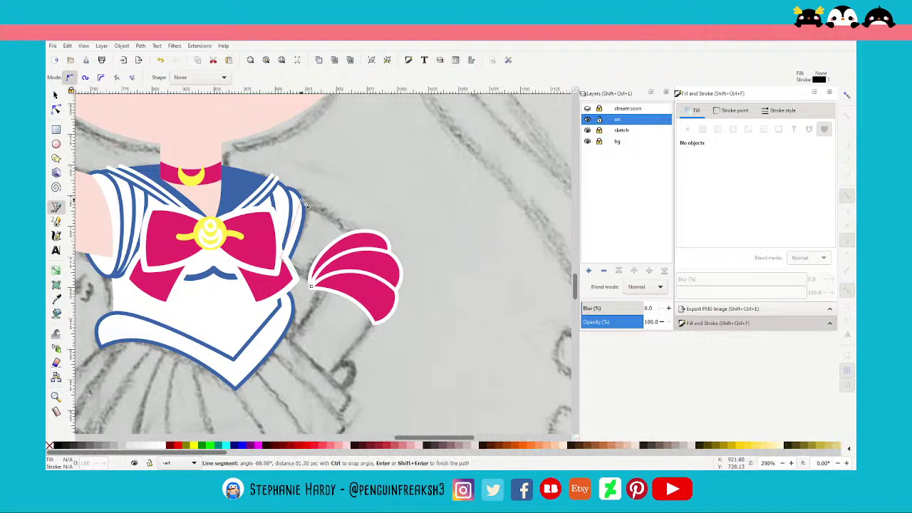
pyautogui.click(365, 235)
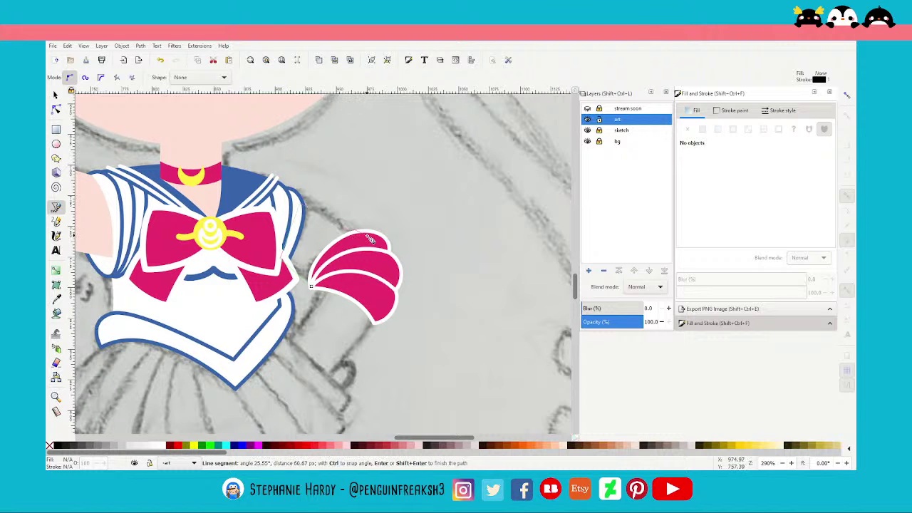
pyautogui.click(312, 286)
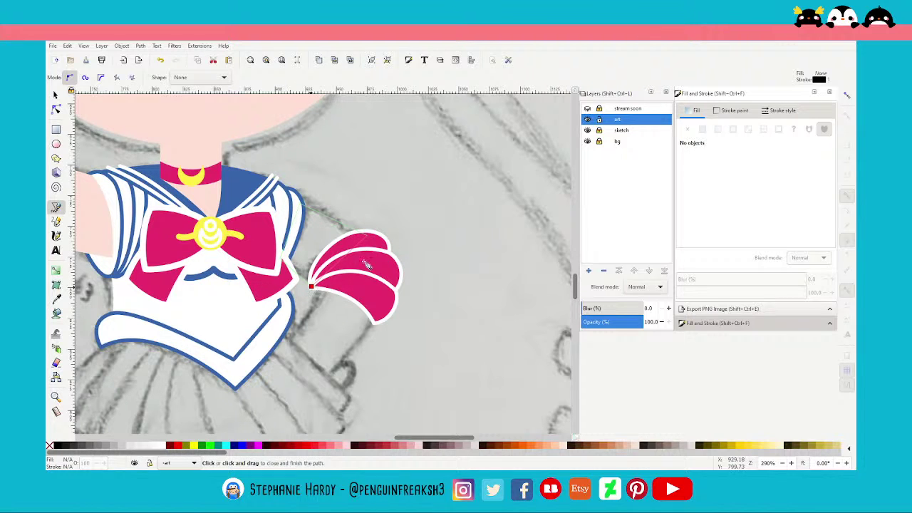
pyautogui.click(736, 115)
pyautogui.click(687, 128)
pyautogui.click(56, 95)
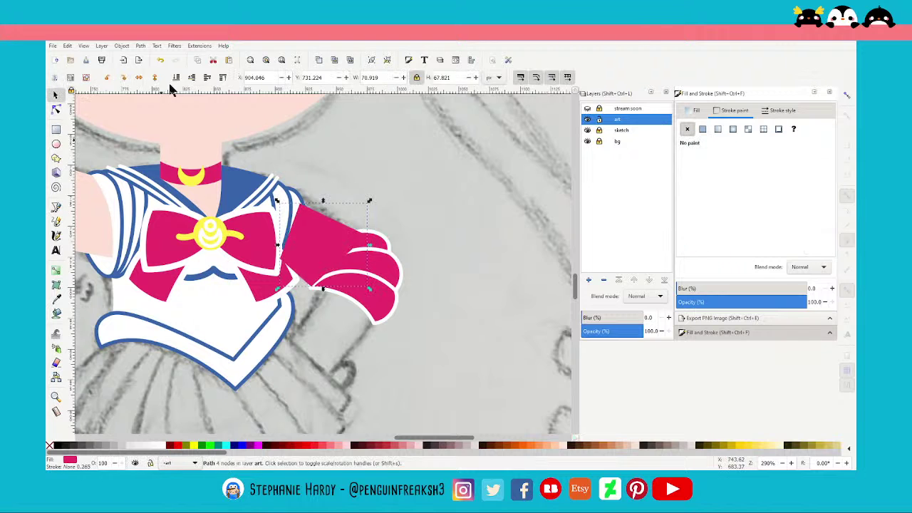
pyautogui.press('5')
# - Fill the arm shape with the skin tone sampled from the drawing
pyautogui.click(696, 110)
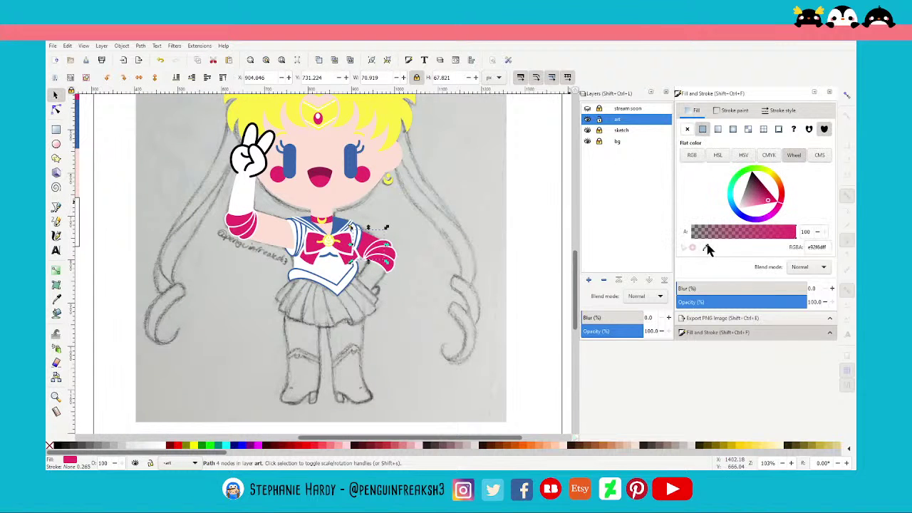
pyautogui.press('d')
pyautogui.click(358, 187)
pyautogui.press('s')
pyautogui.press('`')
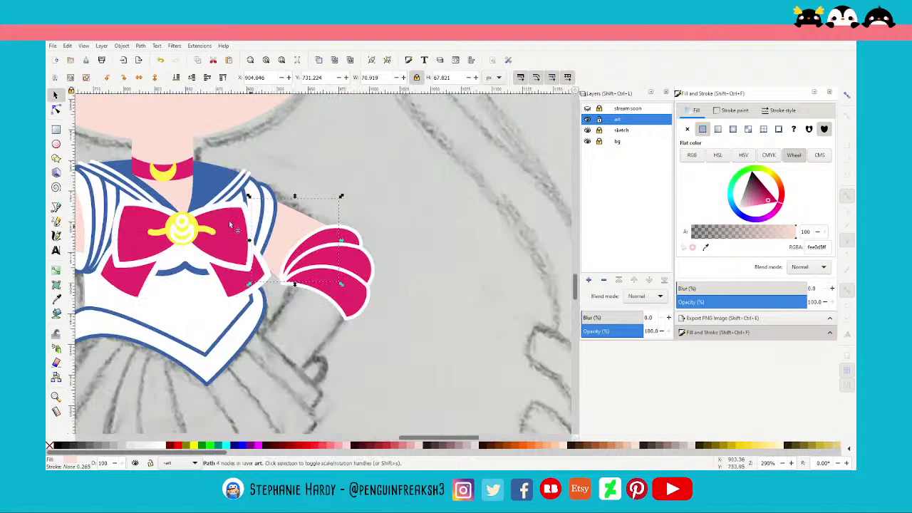
# - Move the arm shape's nodes so it tucks under the sailor collar
pyautogui.click(57, 111)
pyautogui.moveTo(273, 201); pyautogui.dragTo(270, 195)
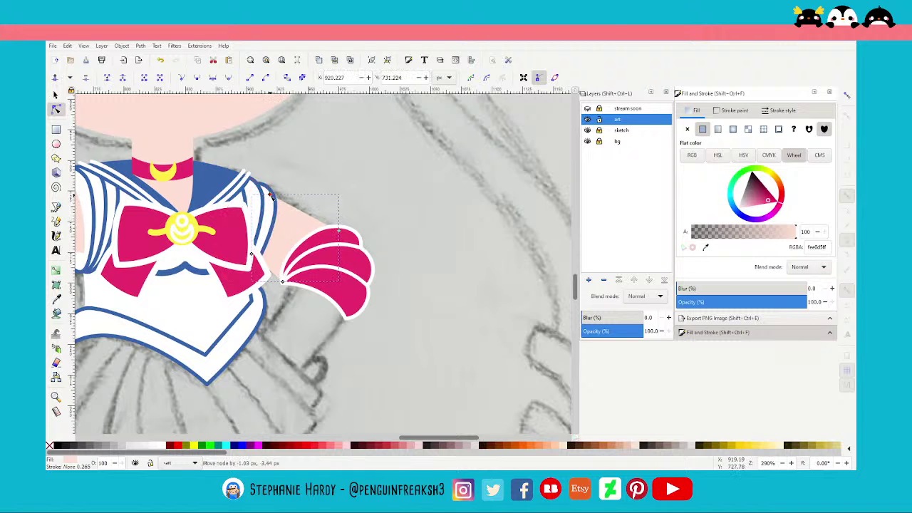
pyautogui.press('`')
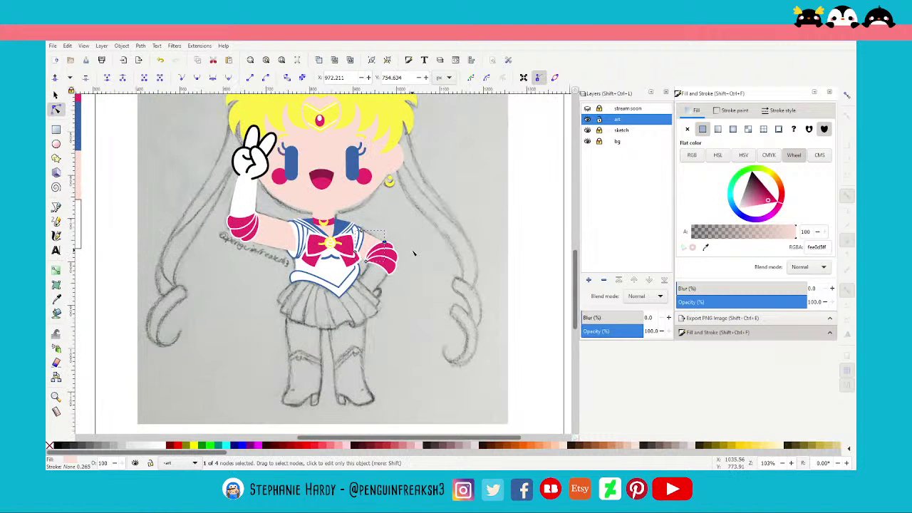
pyautogui.press('`')
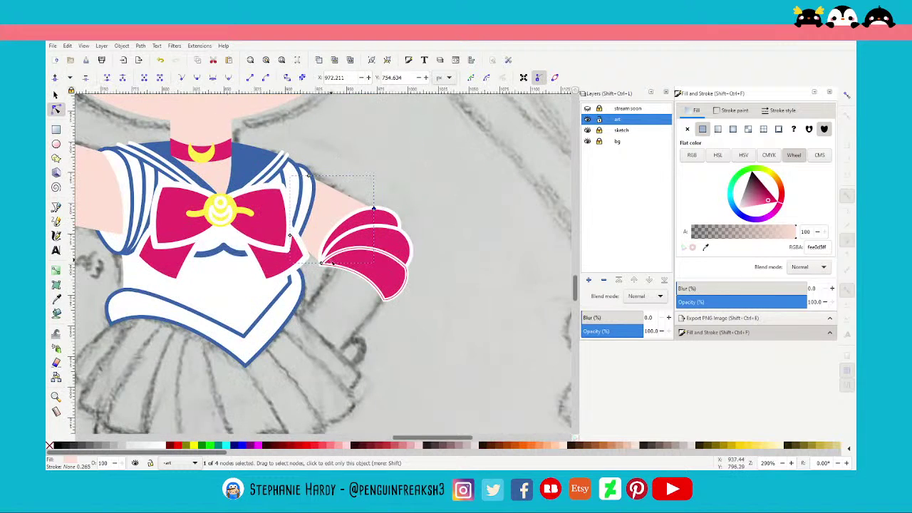
pyautogui.click(322, 263)
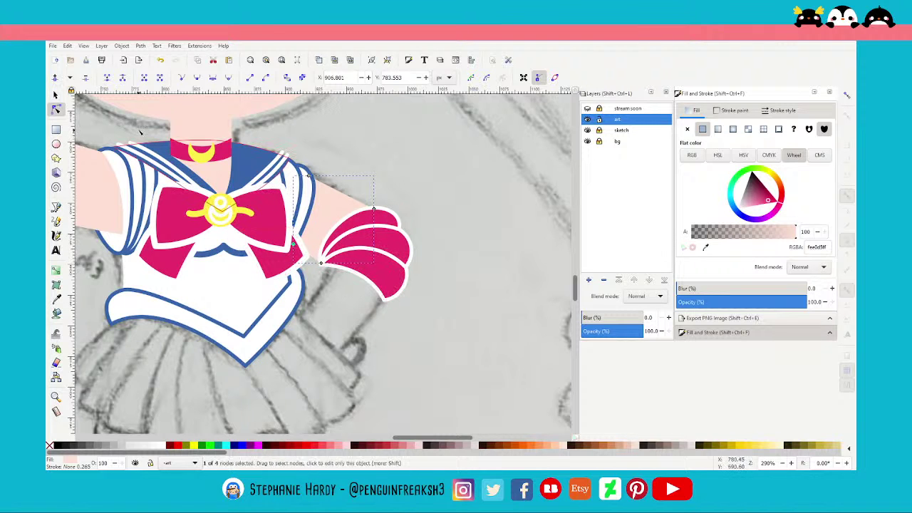
pyautogui.click(56, 94)
pyautogui.press('Escape')
pyautogui.scroll(-1, 442, 195)
# - Place six Pen points around the right skirt panel under the collar, following the sketch
pyautogui.scroll(-1, 452, 206)
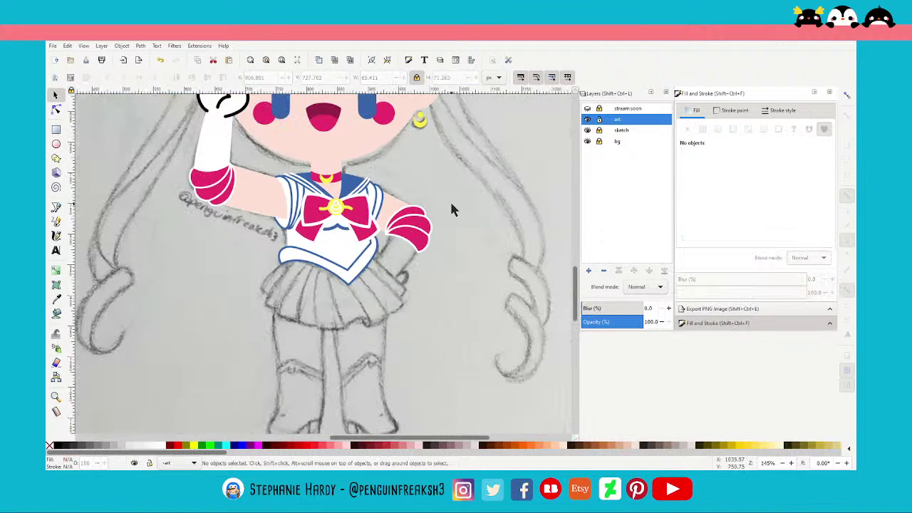
pyautogui.scroll(2, 432, 290)
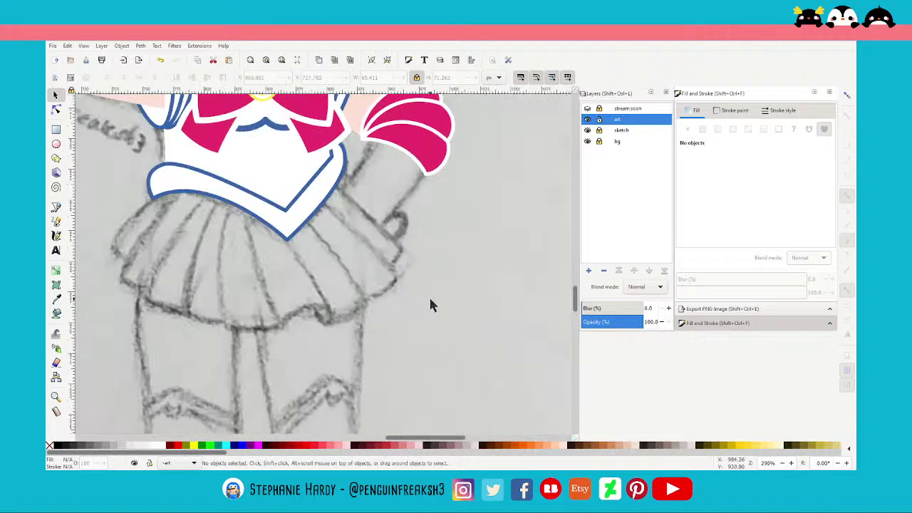
pyautogui.scroll(-2, 426, 290)
pyautogui.scroll(1, 360, 233)
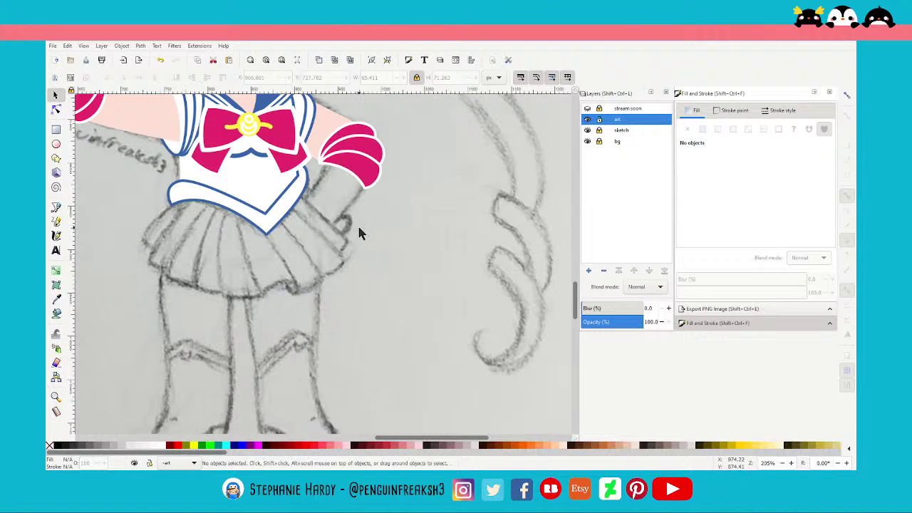
pyautogui.click(55, 207)
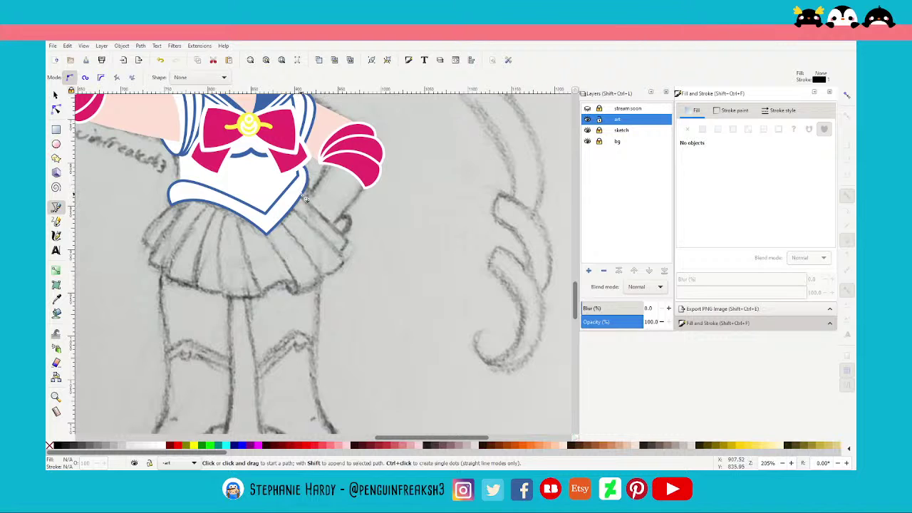
pyautogui.click(304, 199)
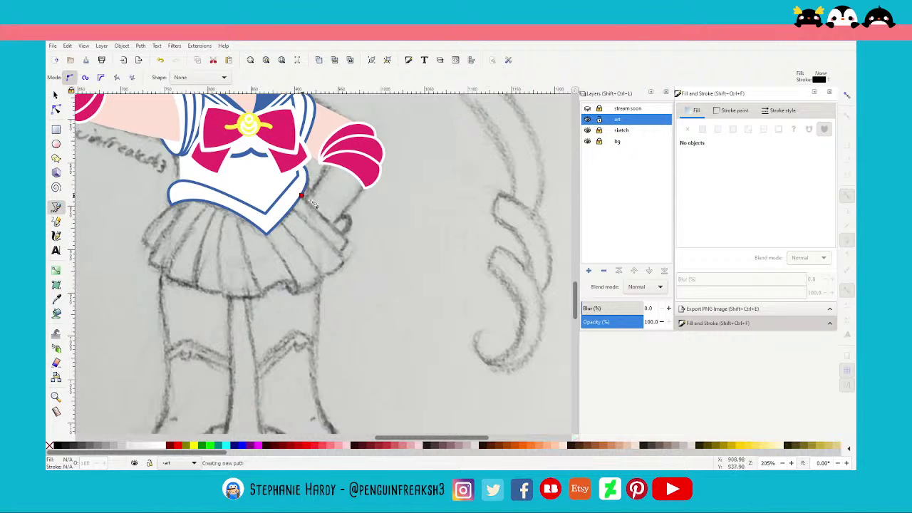
pyautogui.click(348, 243)
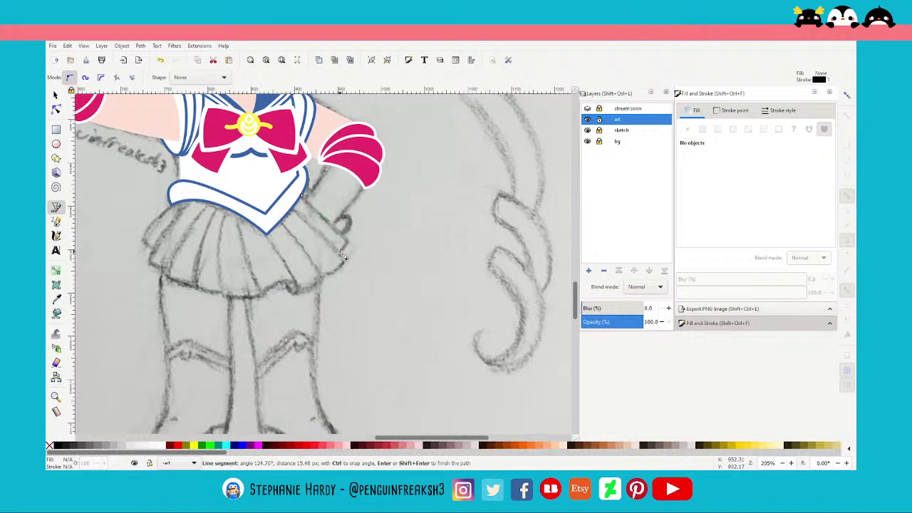
pyautogui.click(342, 263)
pyautogui.click(325, 279)
pyautogui.click(295, 293)
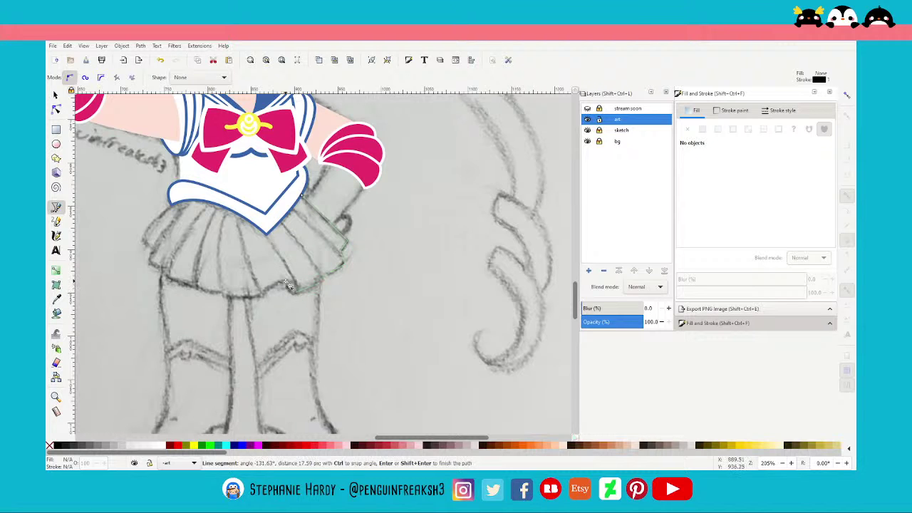
pyautogui.click(298, 296)
# - Close the skirt outline and give it a 3 px stroke with round joins and caps
pyautogui.click(270, 237)
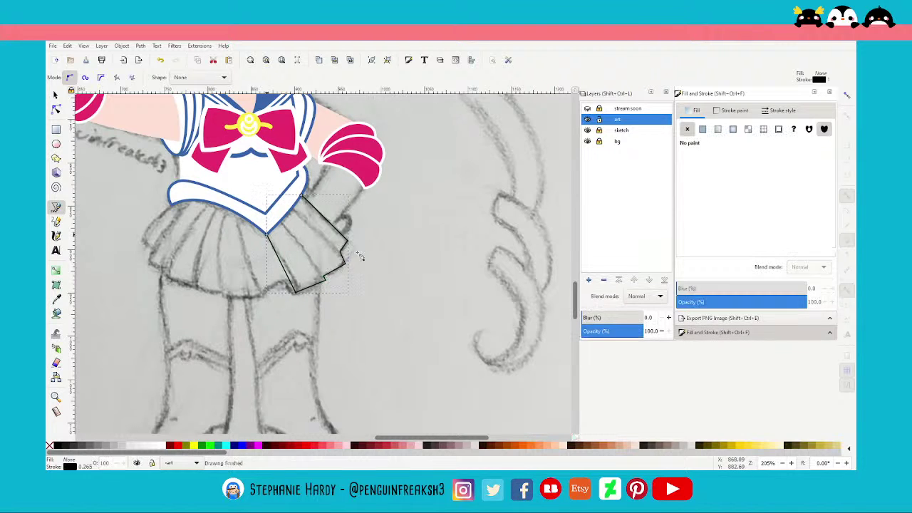
pyautogui.click(782, 110)
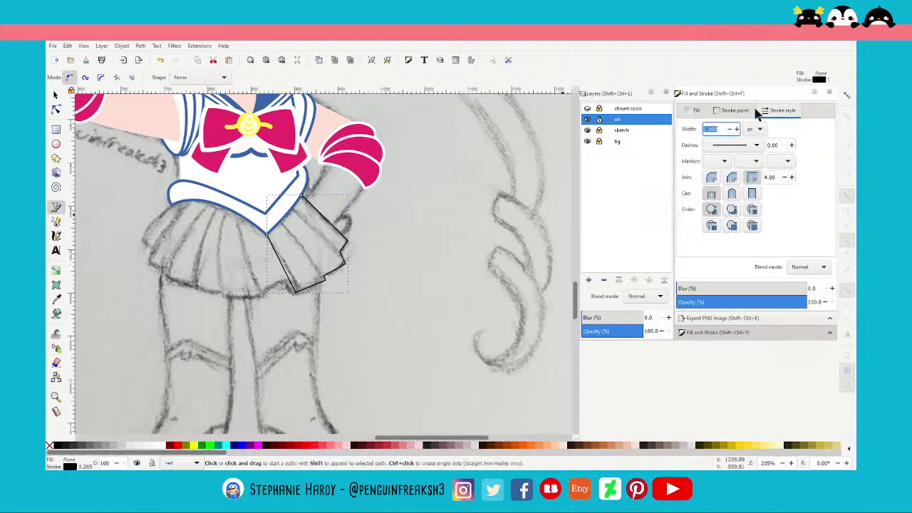
pyautogui.doubleClick(715, 129)
pyautogui.write('3')
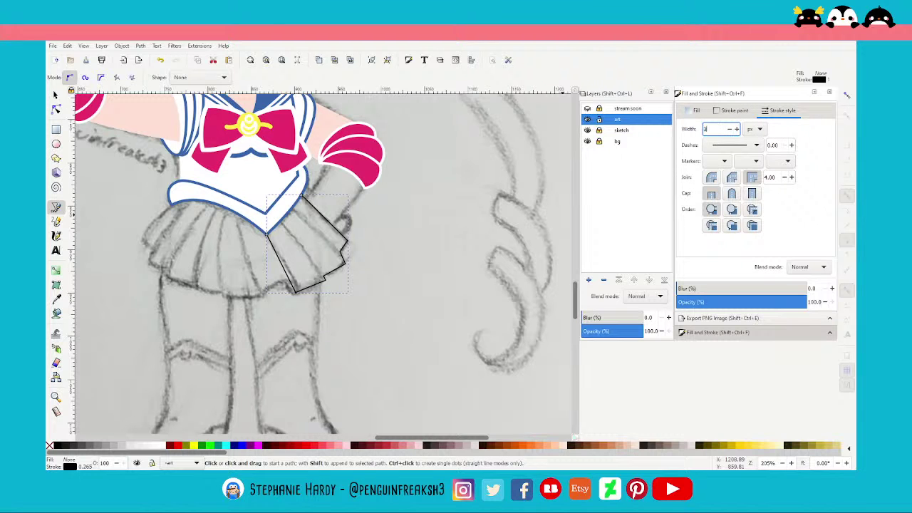
pyautogui.press('Return')
pyautogui.click(731, 193)
pyautogui.click(711, 176)
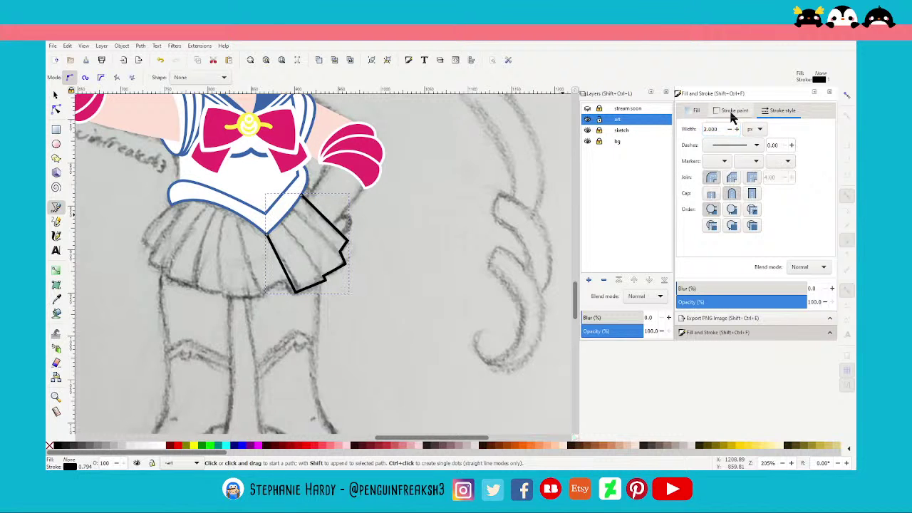
# - Set the skirt outline's stroke colour to white
pyautogui.click(732, 111)
pyautogui.press('d')
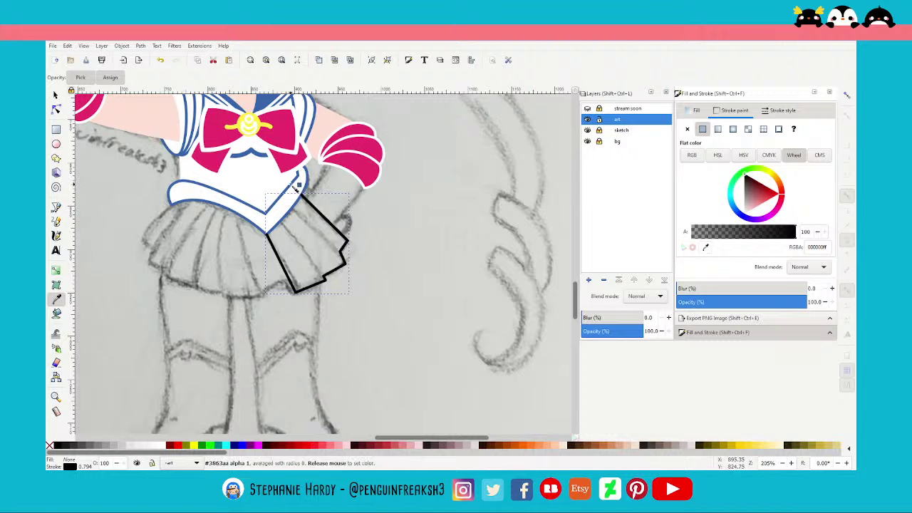
pyautogui.click(295, 187)
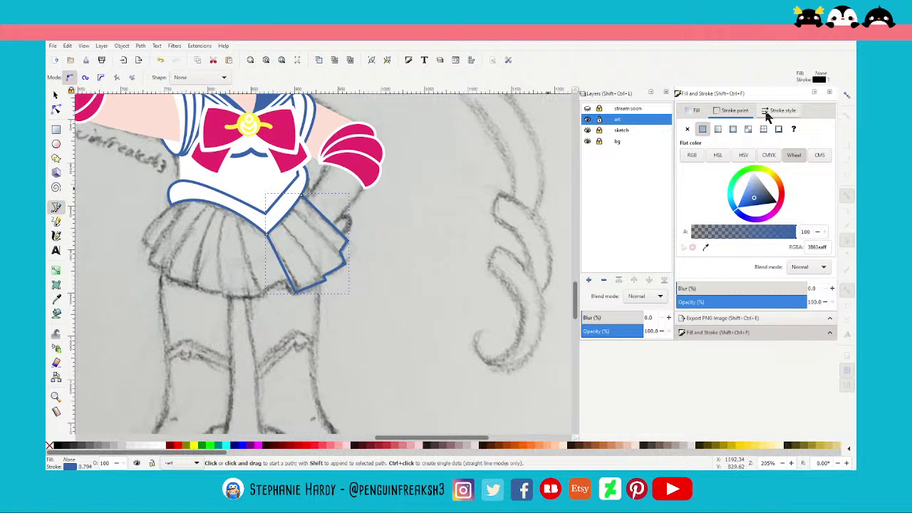
pyautogui.click(705, 248)
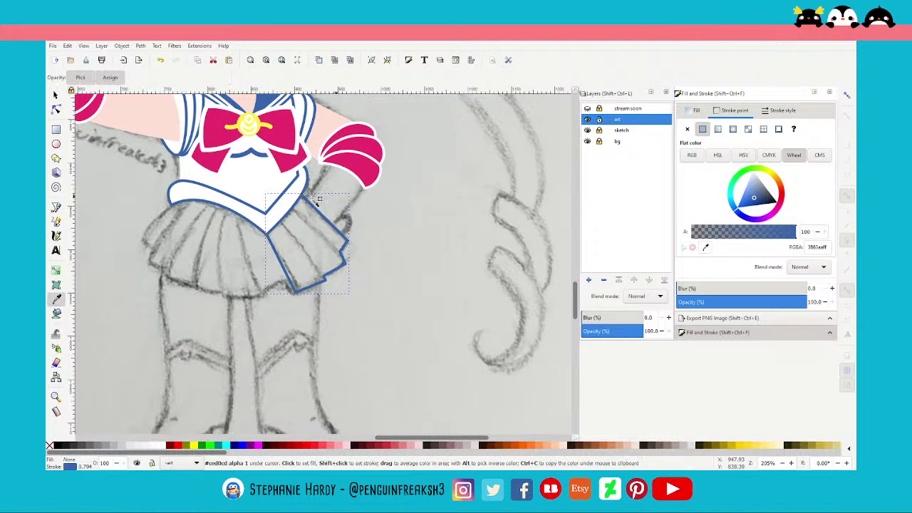
pyautogui.click(308, 262)
# - Move a hem corner up and curve the bottom and right hem edges
pyautogui.click(57, 109)
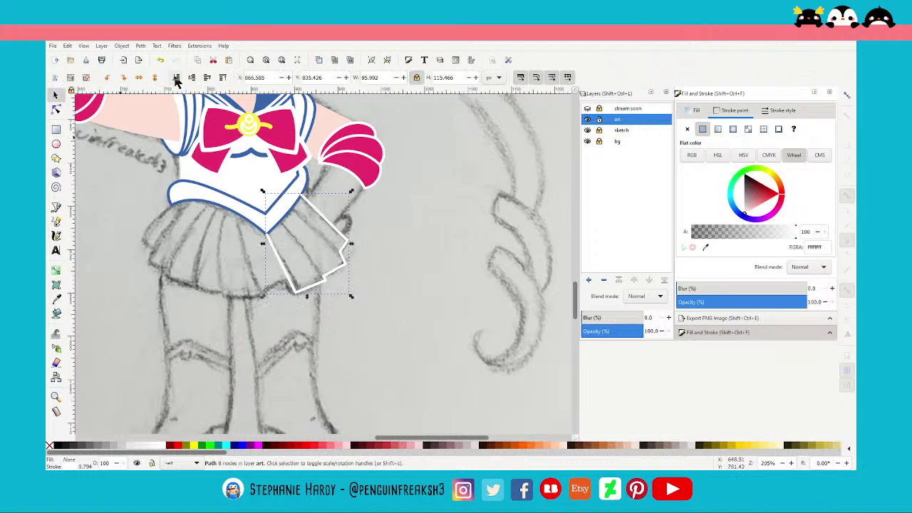
pyautogui.scroll(2, 354, 255)
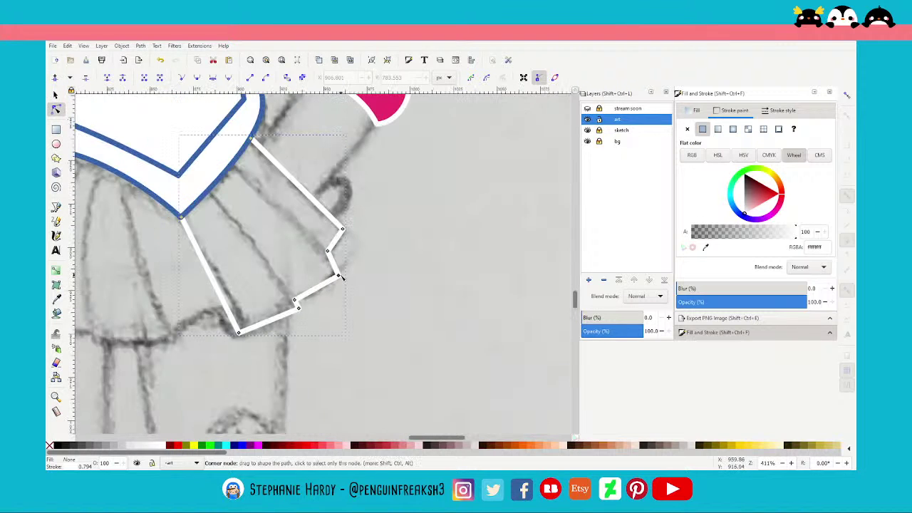
pyautogui.moveTo(339, 277); pyautogui.dragTo(339, 268)
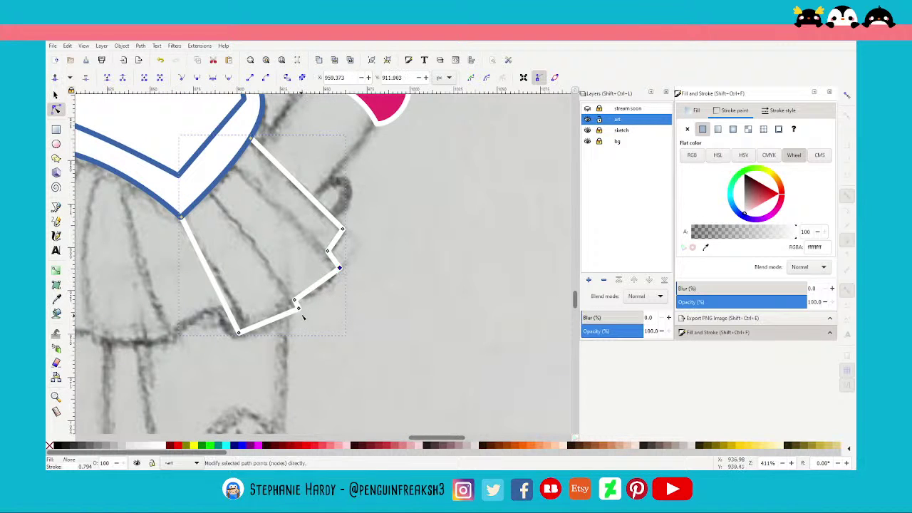
pyautogui.click(297, 306)
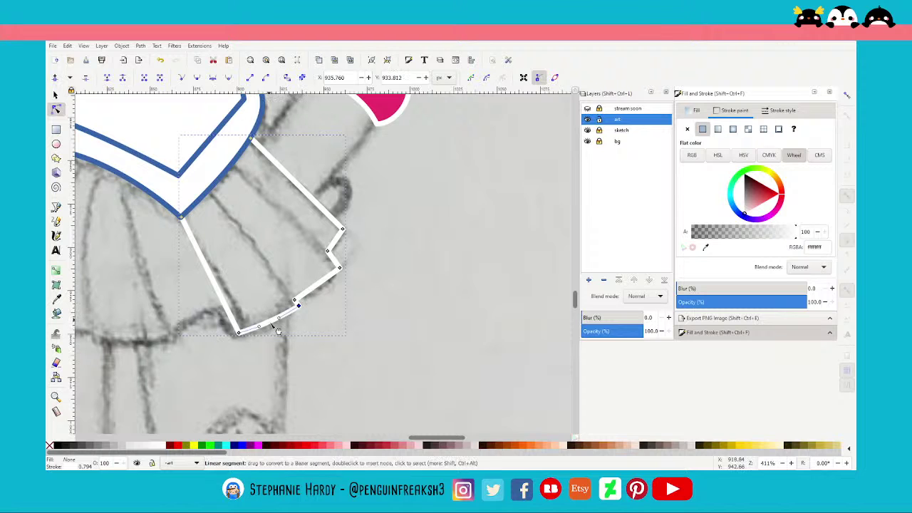
pyautogui.moveTo(300, 296); pyautogui.dragTo(327, 296)
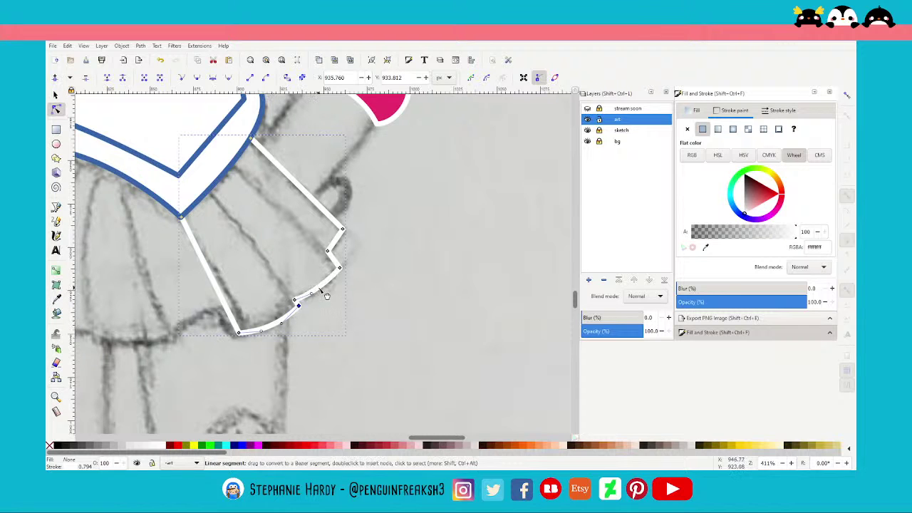
pyautogui.moveTo(335, 240); pyautogui.dragTo(345, 249)
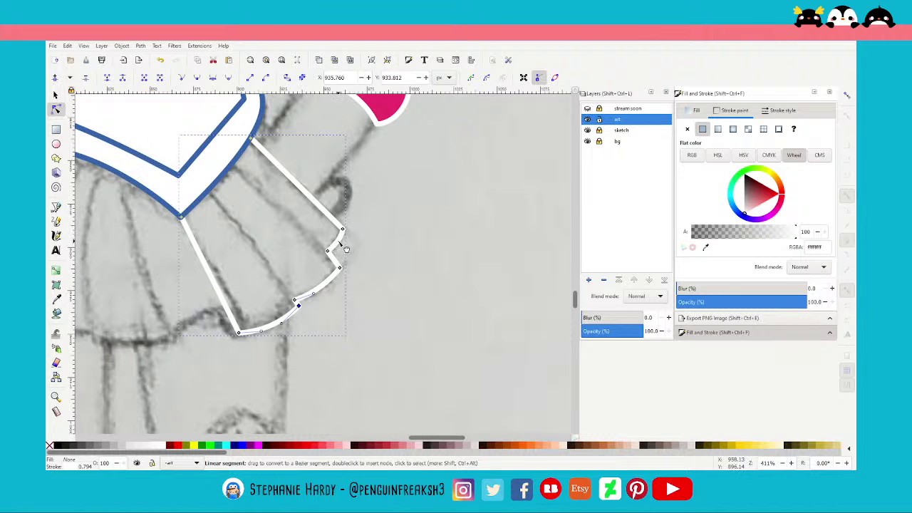
pyautogui.keyDown('ctrl'); pyautogui.scroll(-1, 383, 244); pyautogui.keyUp('ctrl')
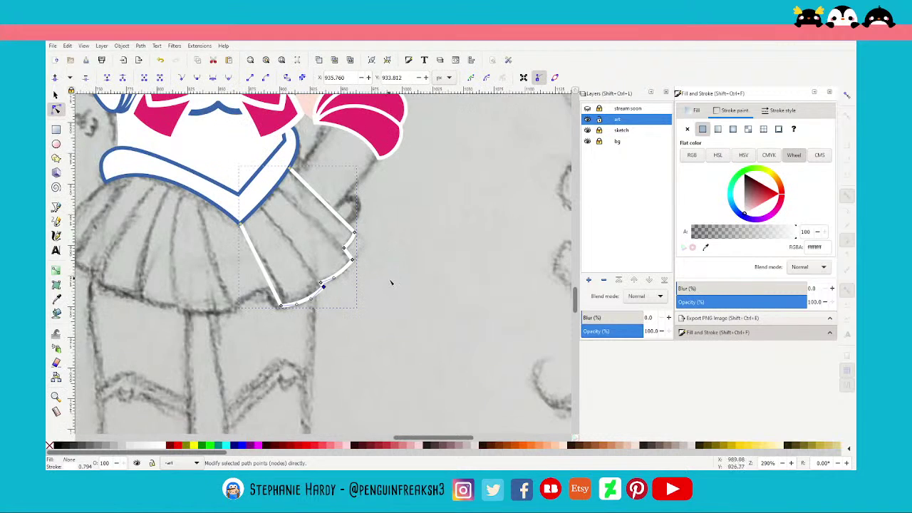
pyautogui.keyDown('ctrl'); pyautogui.scroll(-1, 390, 283); pyautogui.keyUp('ctrl')
# - Curve the panel's left edge down to the hem along the sketched pleat
pyautogui.click(57, 208)
pyautogui.keyDown('ctrl'); pyautogui.scroll(2, 318, 289); pyautogui.keyUp('ctrl')
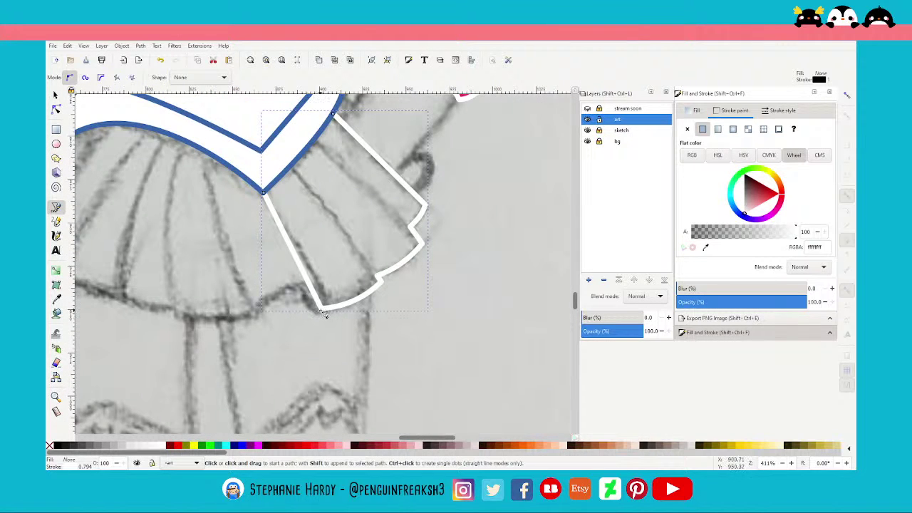
pyautogui.click(55, 109)
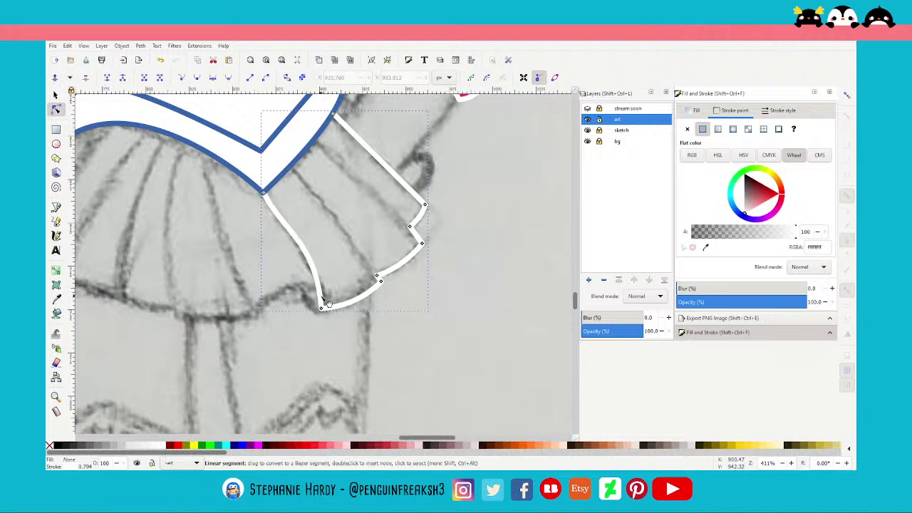
pyautogui.moveTo(292, 228)
pyautogui.mouseDown()
pyautogui.moveTo(287, 236)
pyautogui.moveTo(327, 279)
pyautogui.mouseUp()
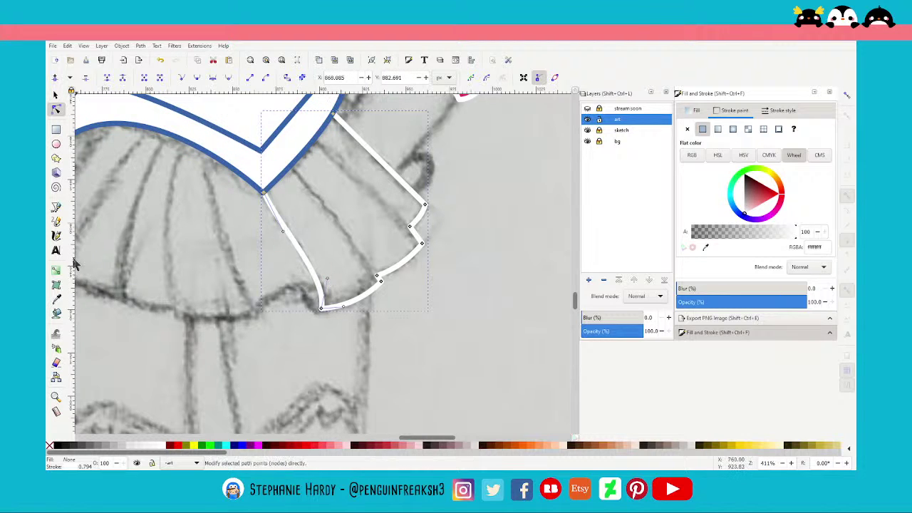
pyautogui.click(55, 209)
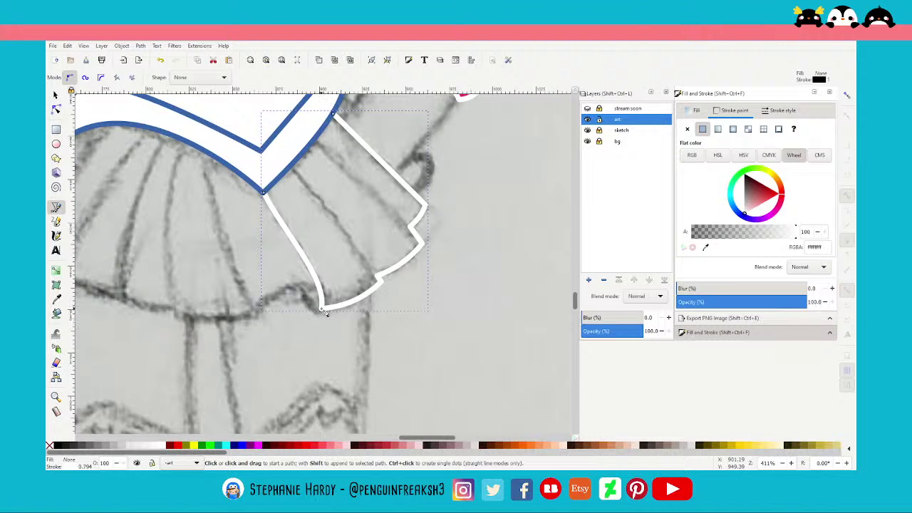
# - Draw a straight pleat line inside the skirt panel with a white stroke of width 3
pyautogui.click(410, 226)
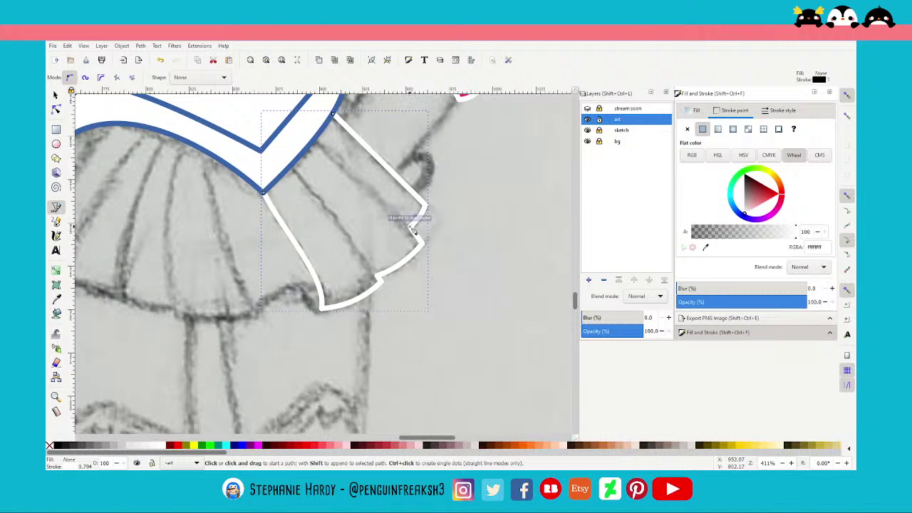
pyautogui.click(316, 138)
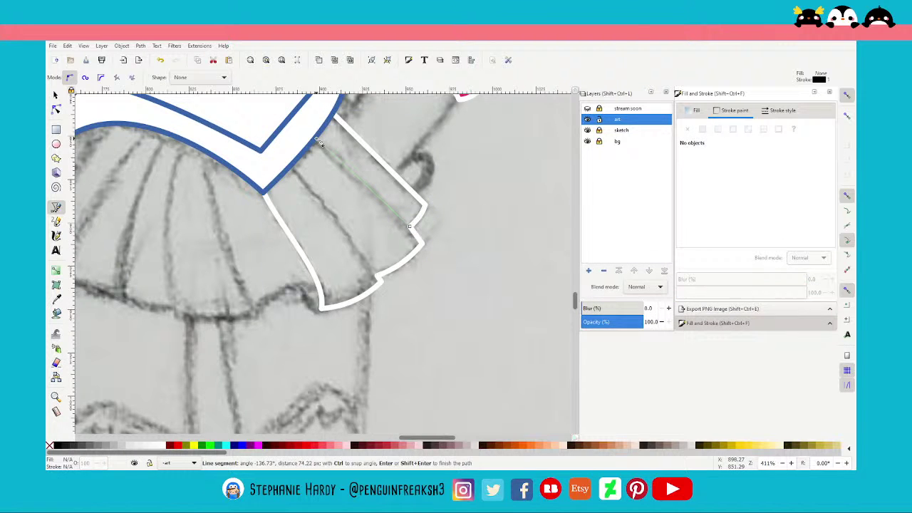
pyautogui.click(782, 111)
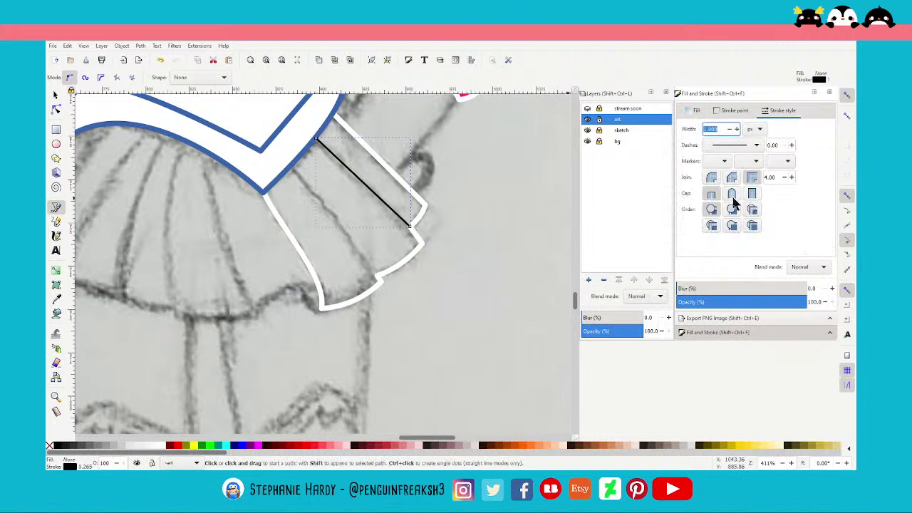
pyautogui.click(730, 110)
pyautogui.click(705, 247)
pyautogui.click(399, 179)
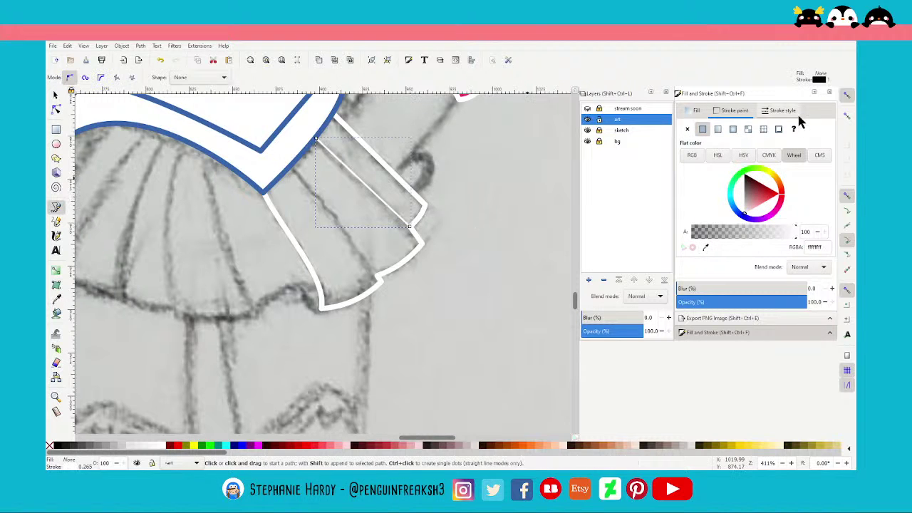
pyautogui.click(784, 111)
pyautogui.write('3.000')
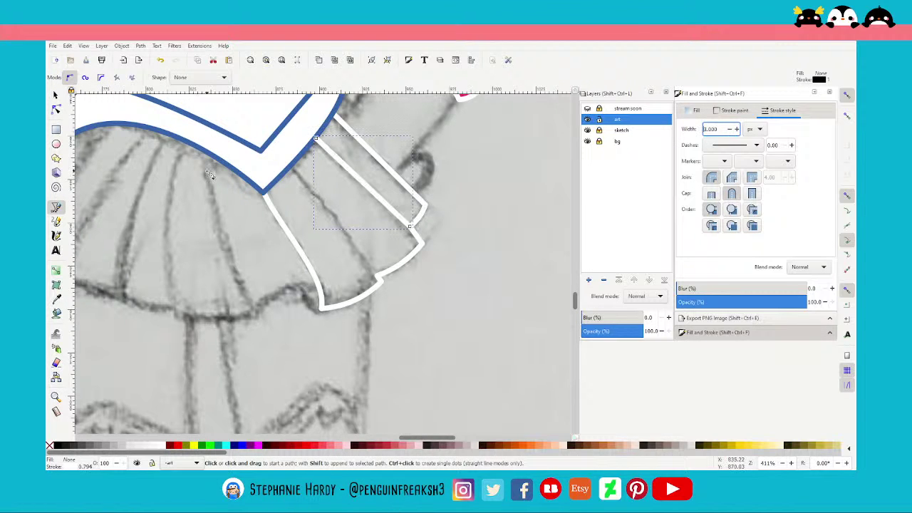
# - Move the pleat line's end onto the outline's inner corner and adjust that corner
pyautogui.click(56, 94)
pyautogui.click(55, 109)
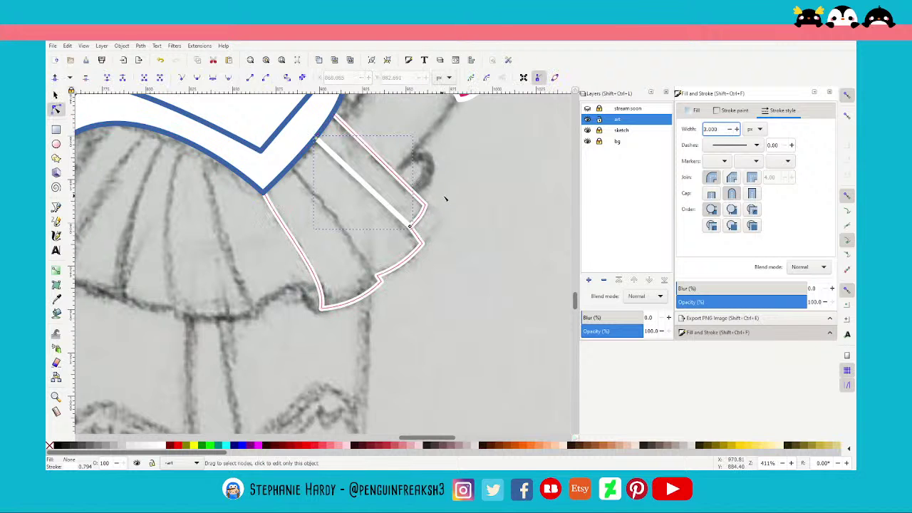
pyautogui.scroll(2, 444, 197)
pyautogui.moveTo(374, 243); pyautogui.dragTo(382, 239)
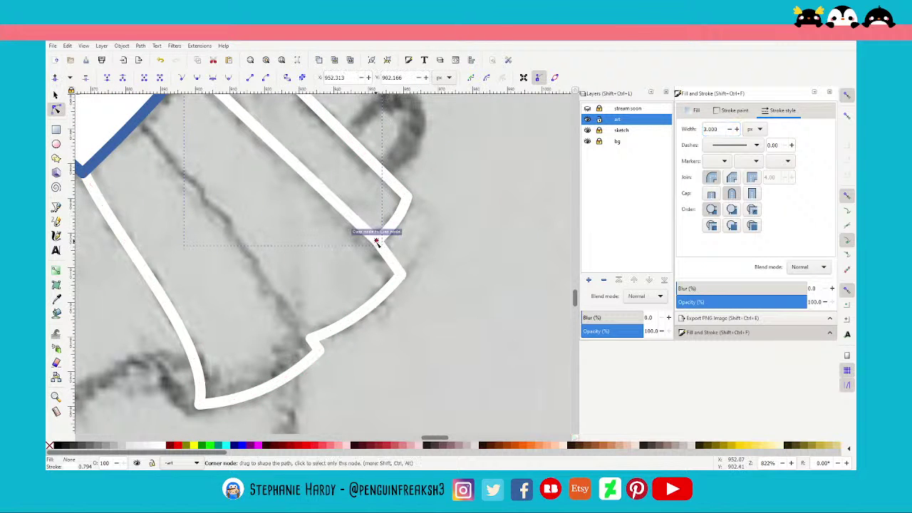
pyautogui.scroll(-1, 408, 244)
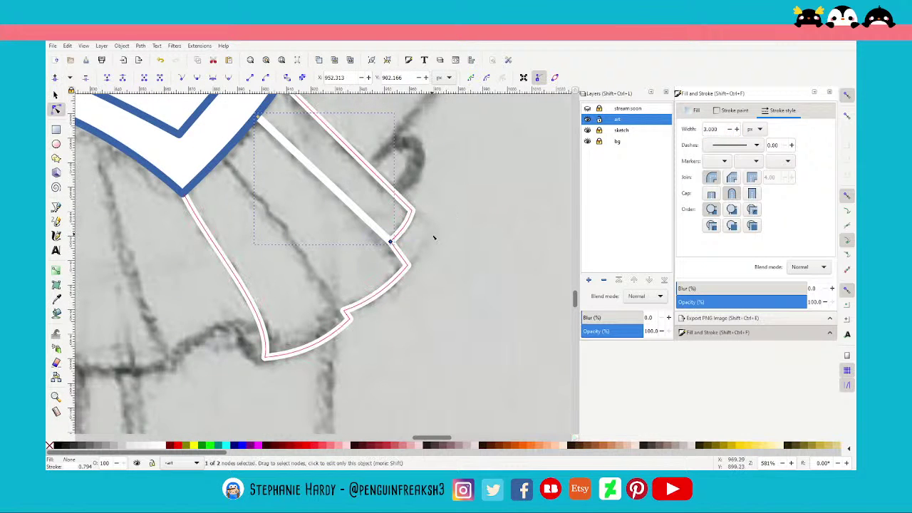
pyautogui.scroll(1, 455, 225)
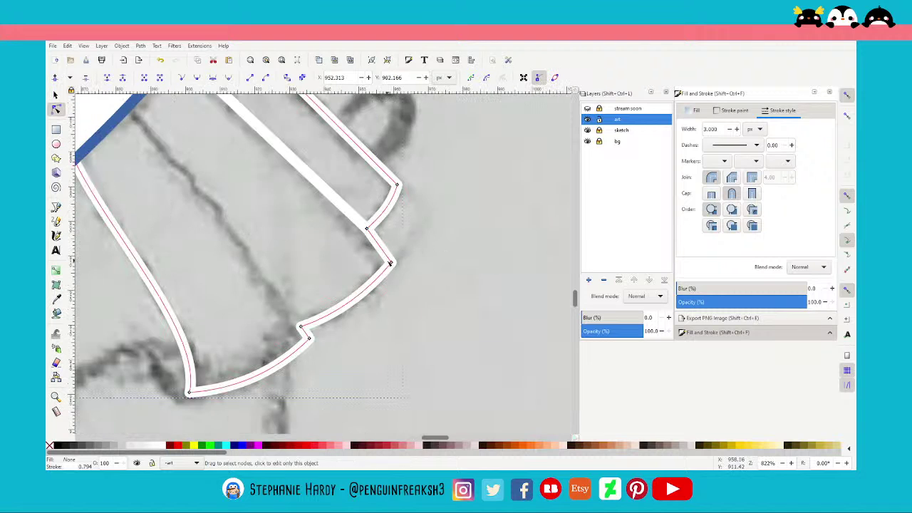
pyautogui.moveTo(389, 268); pyautogui.dragTo(395, 260)
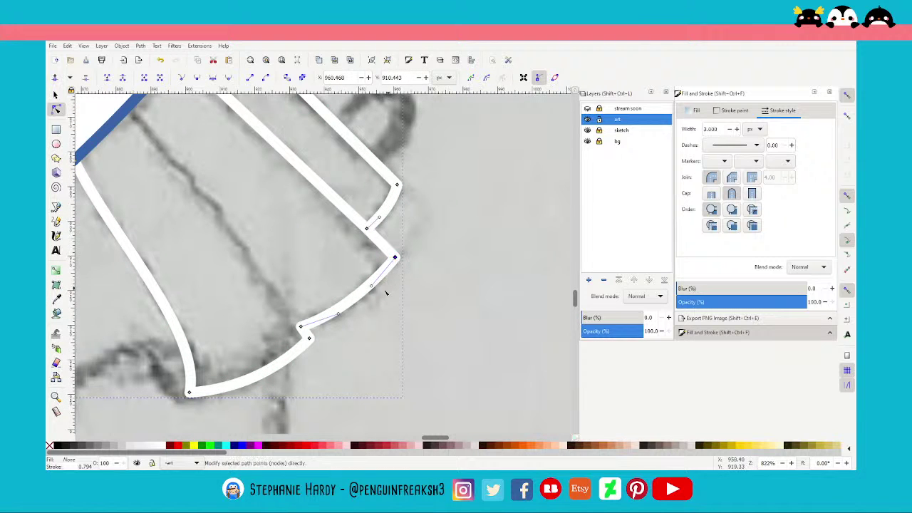
pyautogui.scroll(-1, 391, 309)
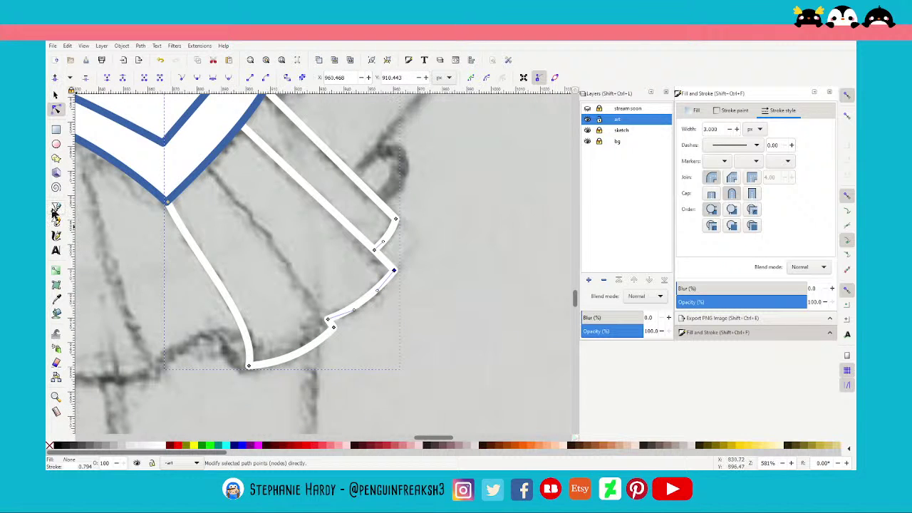
# - Snap the inner pleat outline onto its corner and pull its top-left node up to the collar
pyautogui.click(56, 94)
pyautogui.click(289, 162)
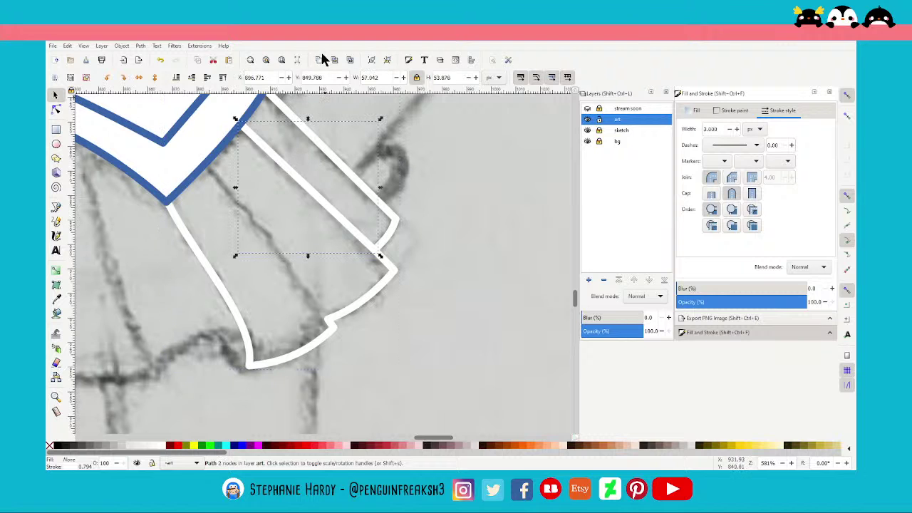
pyautogui.moveTo(303, 184); pyautogui.dragTo(261, 265)
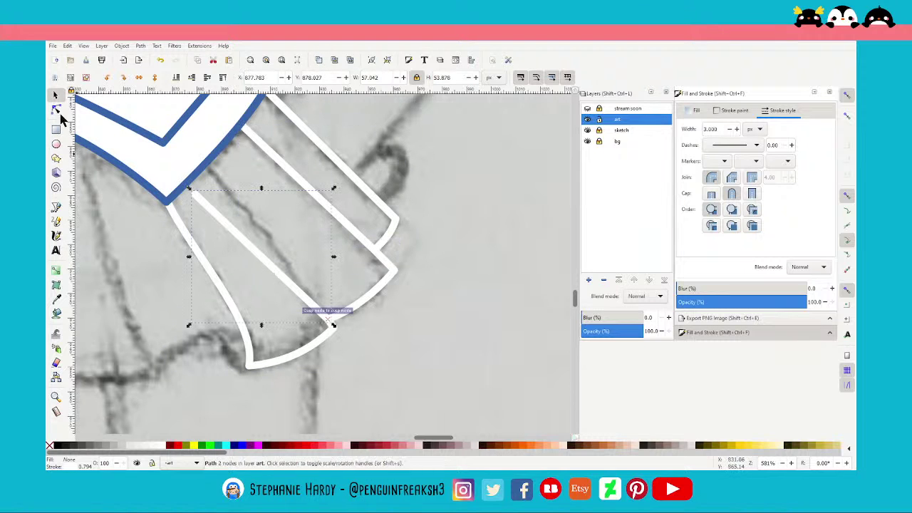
pyautogui.click(57, 110)
pyautogui.moveTo(194, 197); pyautogui.dragTo(208, 164)
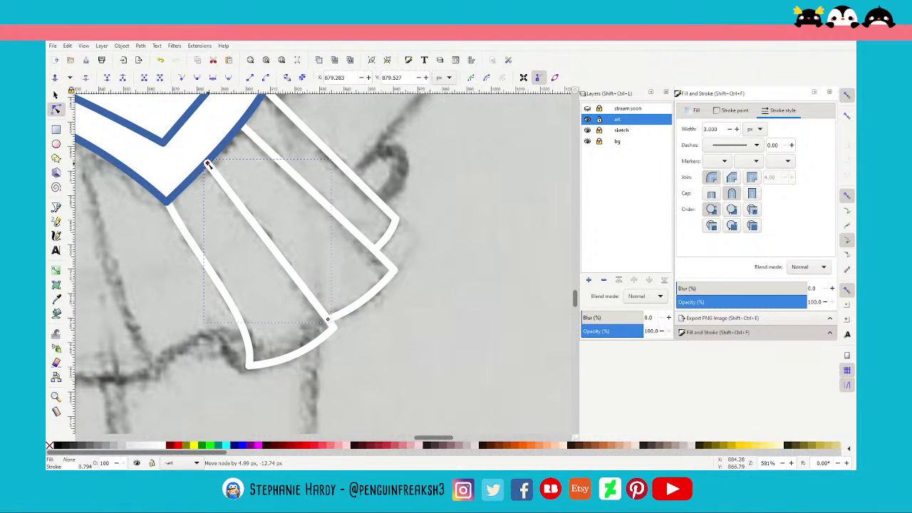
pyautogui.click(55, 95)
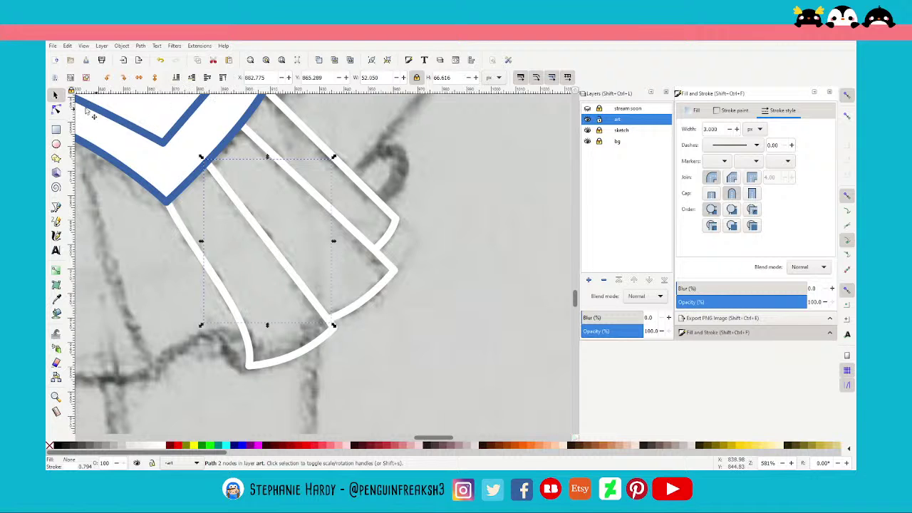
pyautogui.click(56, 109)
pyautogui.keyDown('ctrl'); pyautogui.scroll(-2, 399, 311); pyautogui.keyUp('ctrl')
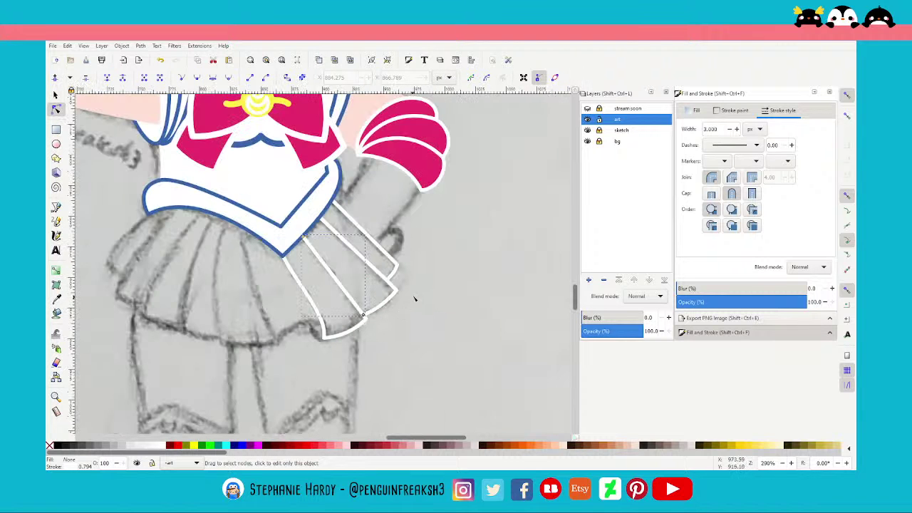
pyautogui.scroll(-1, 415, 299)
pyautogui.keyDown('ctrl'); pyautogui.scroll(2, 345, 315); pyautogui.keyUp('ctrl')
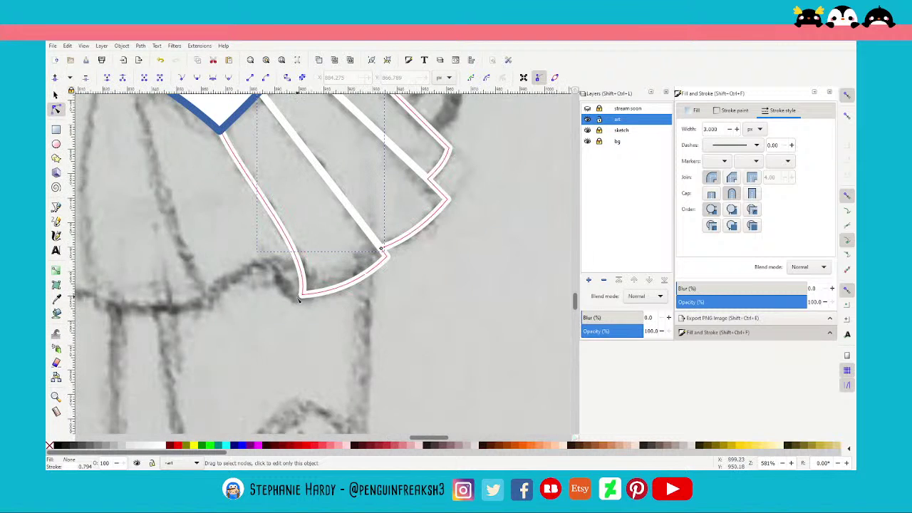
pyautogui.click(56, 208)
pyautogui.keyDown('ctrl'); pyautogui.scroll(-1, 397, 303); pyautogui.keyUp('ctrl')
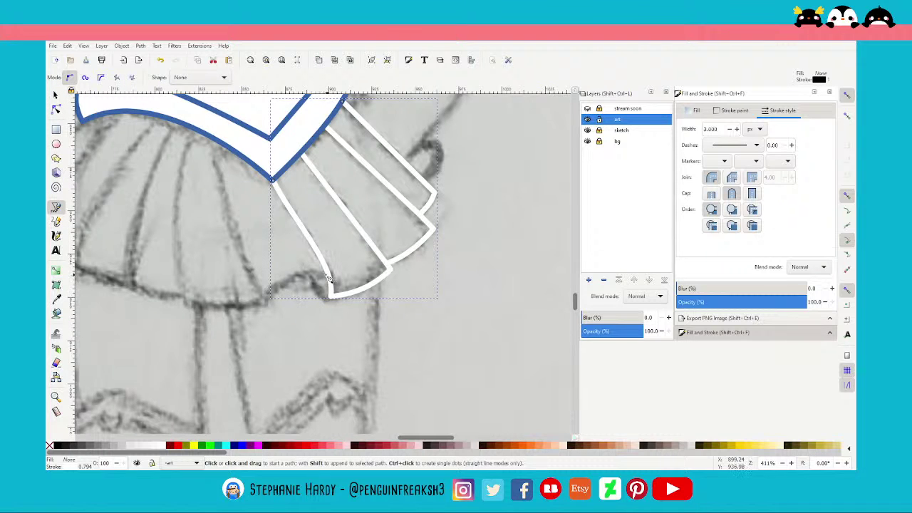
# - Draw a new pleat outline from hem to collar with round joins, width 8, and white stroke
pyautogui.click(327, 275)
pyautogui.click(265, 301)
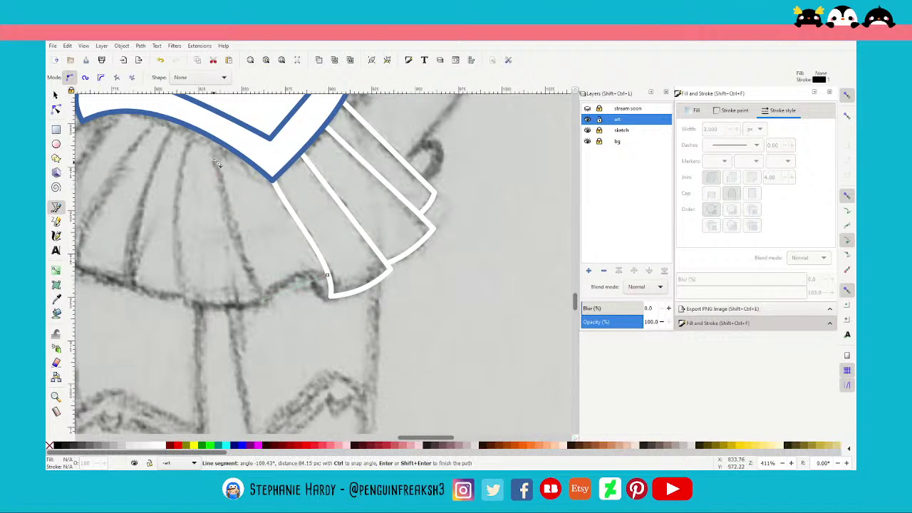
pyautogui.doubleClick(212, 139)
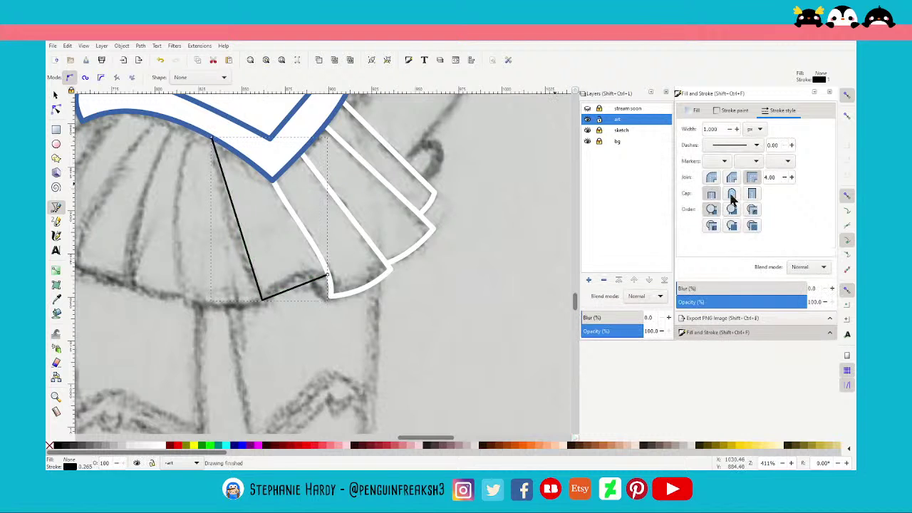
pyautogui.click(711, 176)
pyautogui.tripleClick(713, 129)
pyautogui.write('8')
pyautogui.press('Return')
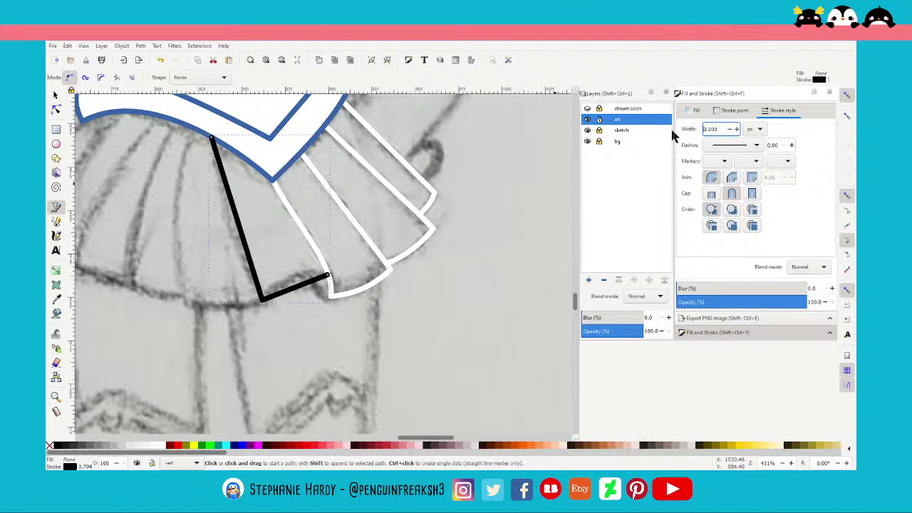
pyautogui.click(733, 110)
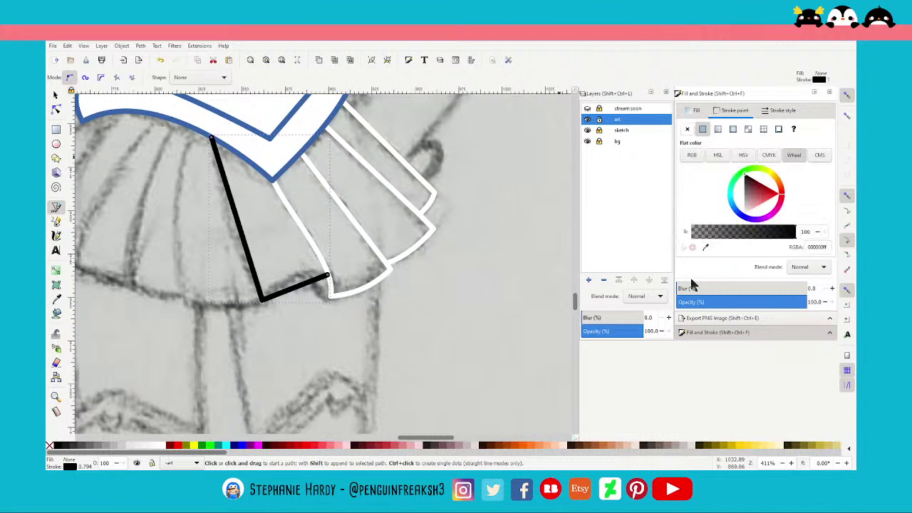
pyautogui.click(705, 248)
pyautogui.click(272, 161)
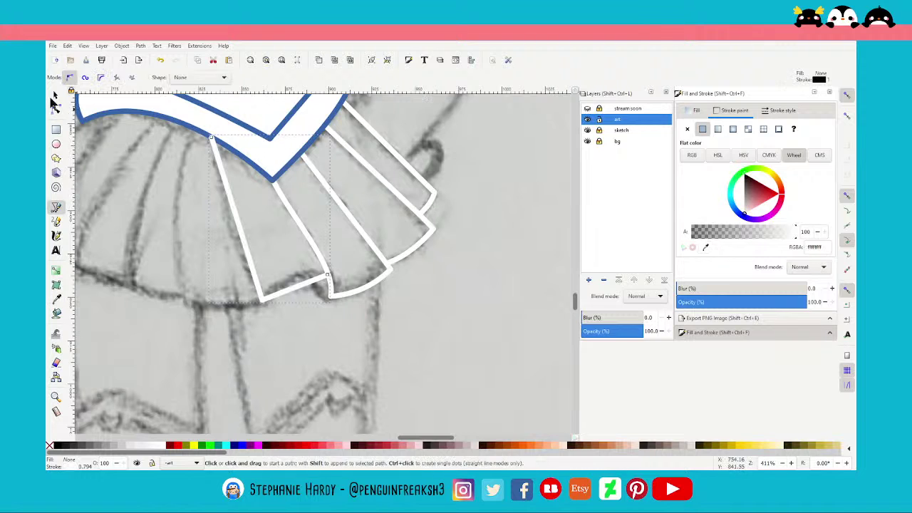
# - Curve the new pleat's hem and bow its left side outward along the sketch
pyautogui.click(53, 99)
pyautogui.click(57, 110)
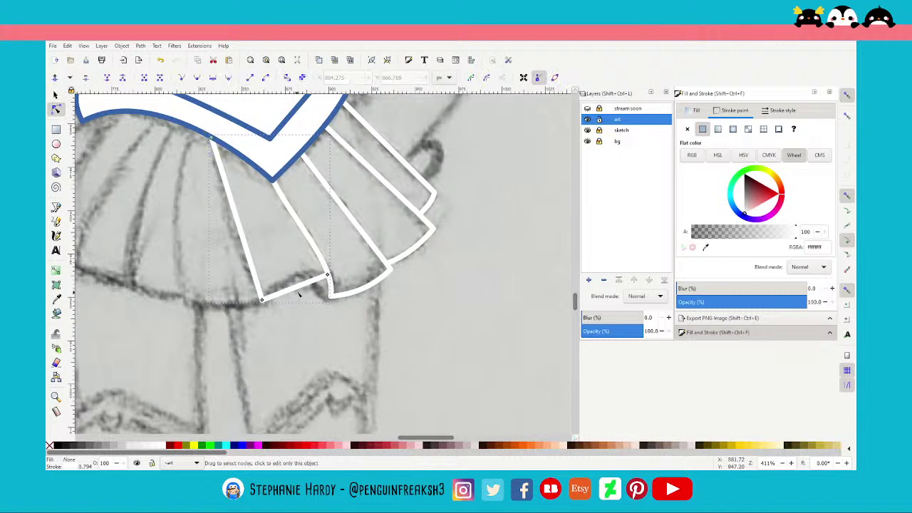
pyautogui.moveTo(298, 293); pyautogui.dragTo(300, 282)
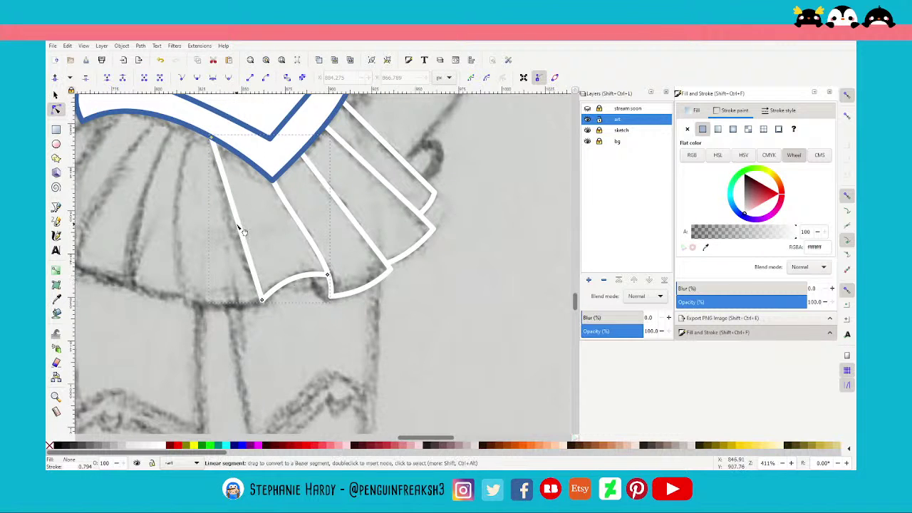
pyautogui.moveTo(238, 227); pyautogui.dragTo(233, 224)
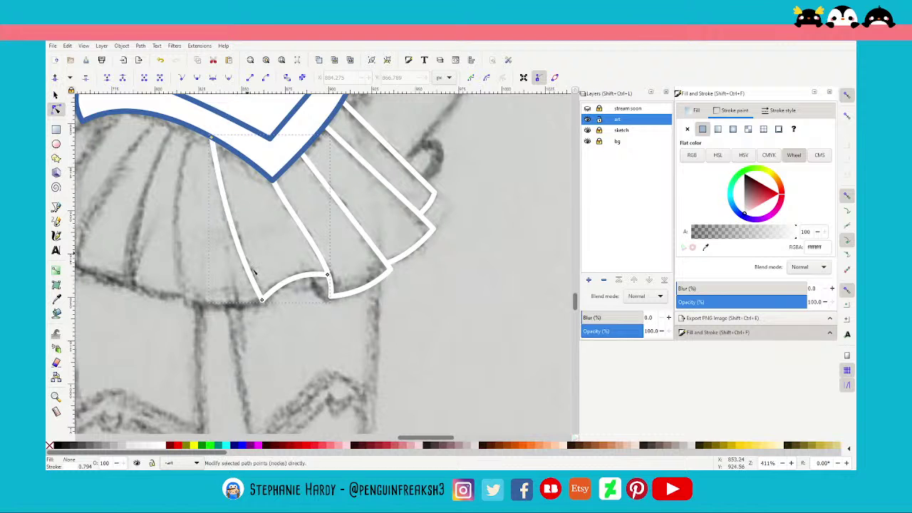
pyautogui.click(261, 299)
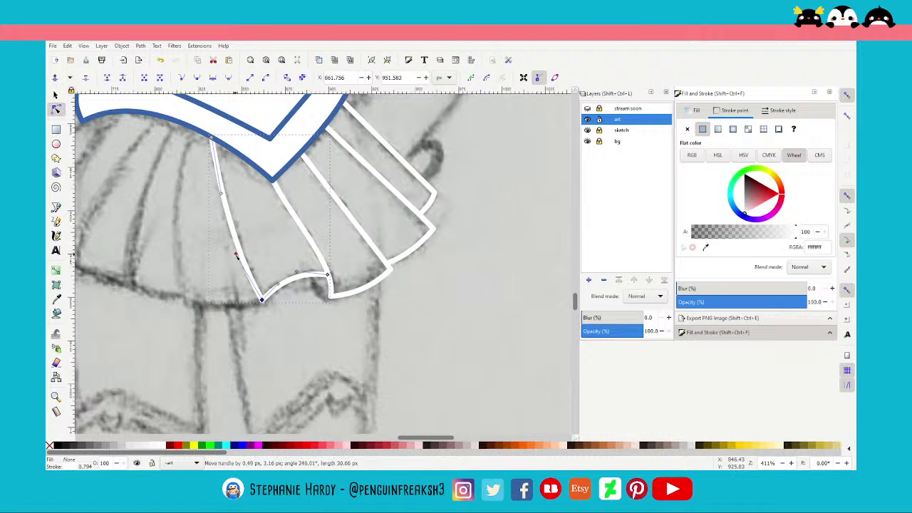
pyautogui.moveTo(221, 193); pyautogui.dragTo(217, 195)
pyautogui.keyDown('ctrl'); pyautogui.scroll(-2, 387, 228); pyautogui.keyUp('ctrl')
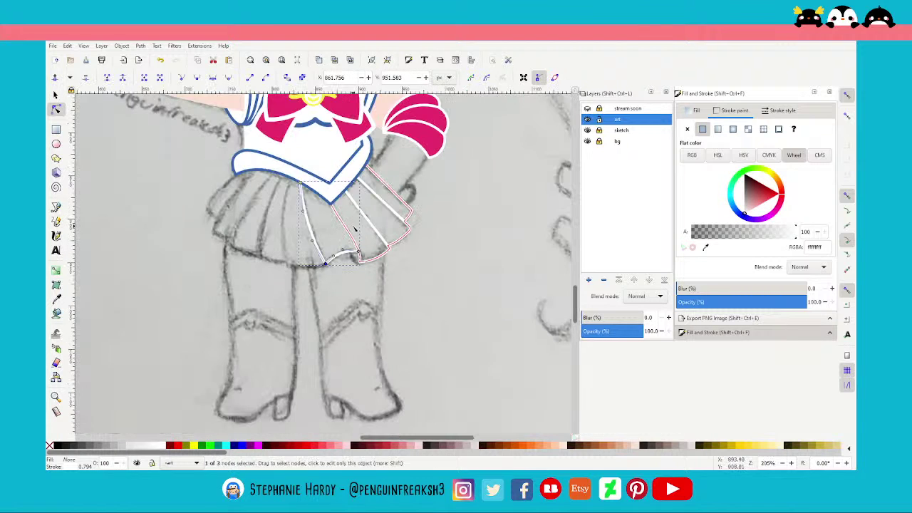
# - Draw the next pleat outline from the hem corners up to the collar
pyautogui.click(55, 94)
pyautogui.press('Escape')
pyautogui.keyDown('ctrl'); pyautogui.scroll(1, 277, 238); pyautogui.keyUp('ctrl')
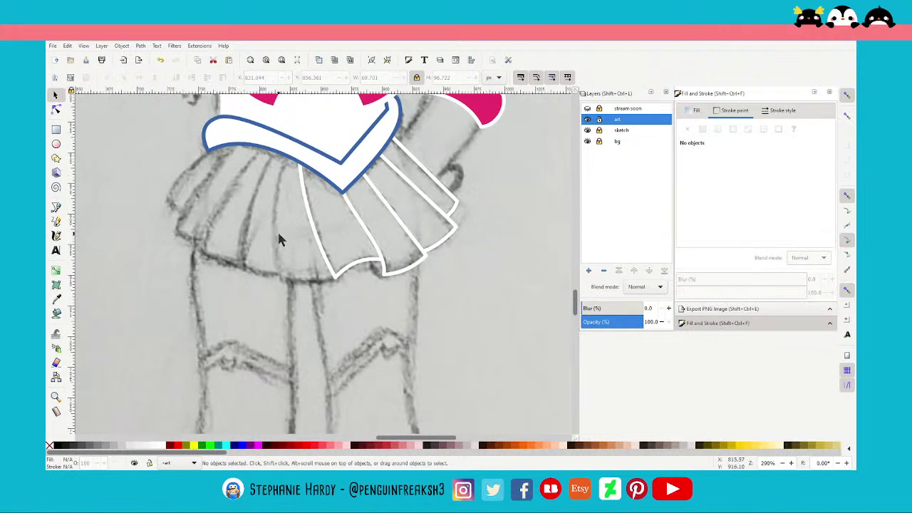
pyautogui.click(55, 206)
pyautogui.click(335, 277)
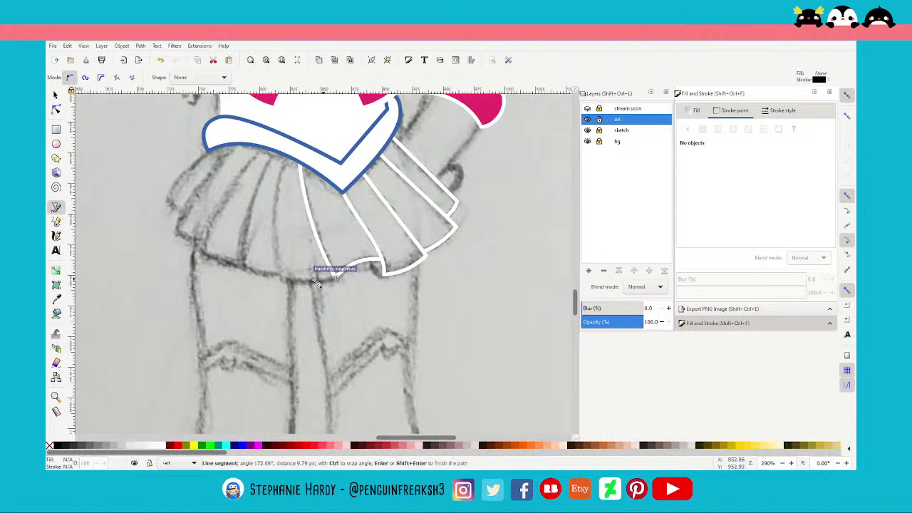
pyautogui.click(284, 277)
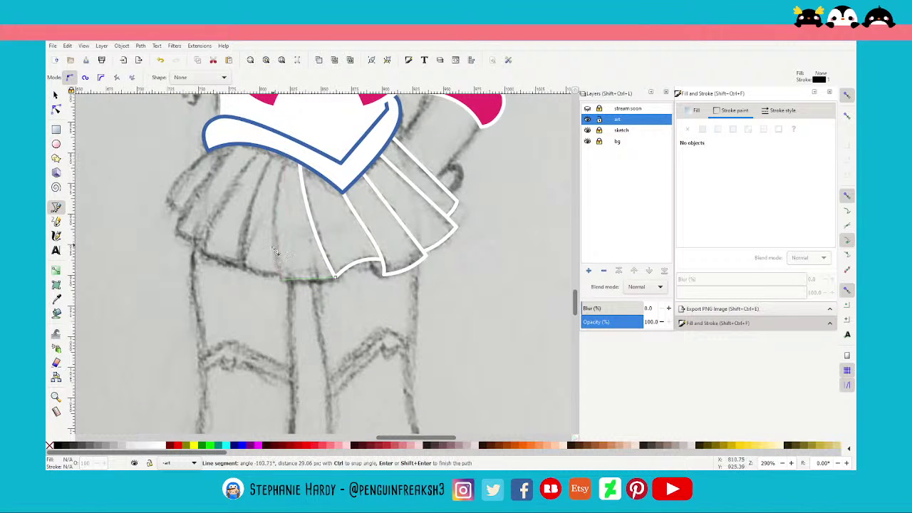
pyautogui.doubleClick(285, 158)
# - Give the new outline a stroke width of 3 and a white stroke sampled from the others
pyautogui.click(781, 111)
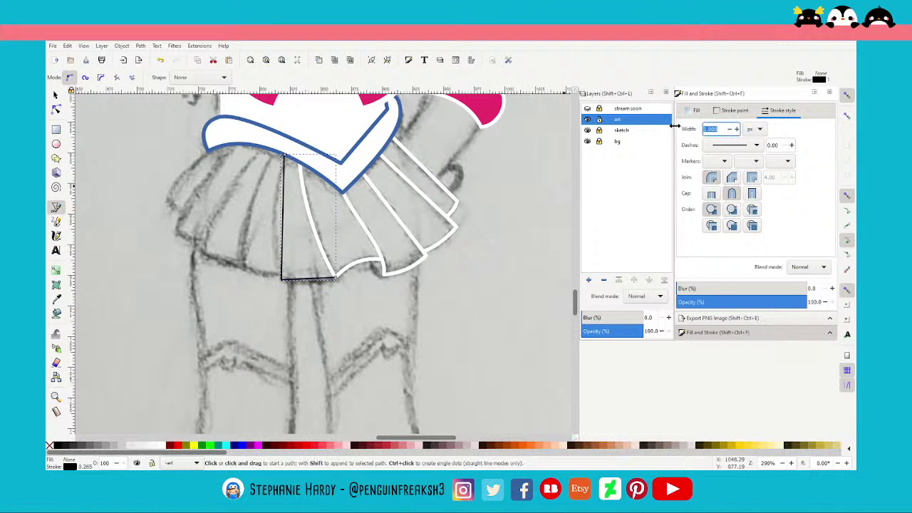
pyautogui.write('3')
pyautogui.press('Return')
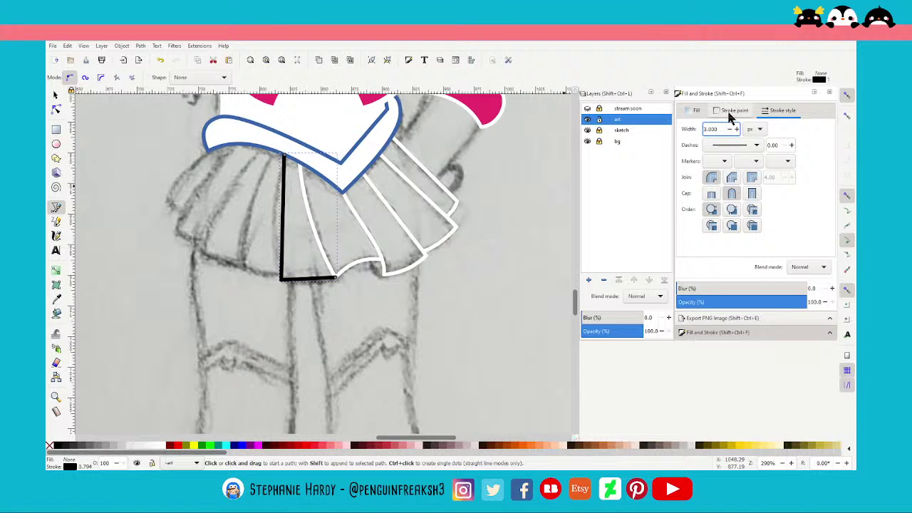
pyautogui.click(731, 110)
pyautogui.click(705, 246)
pyautogui.click(285, 123)
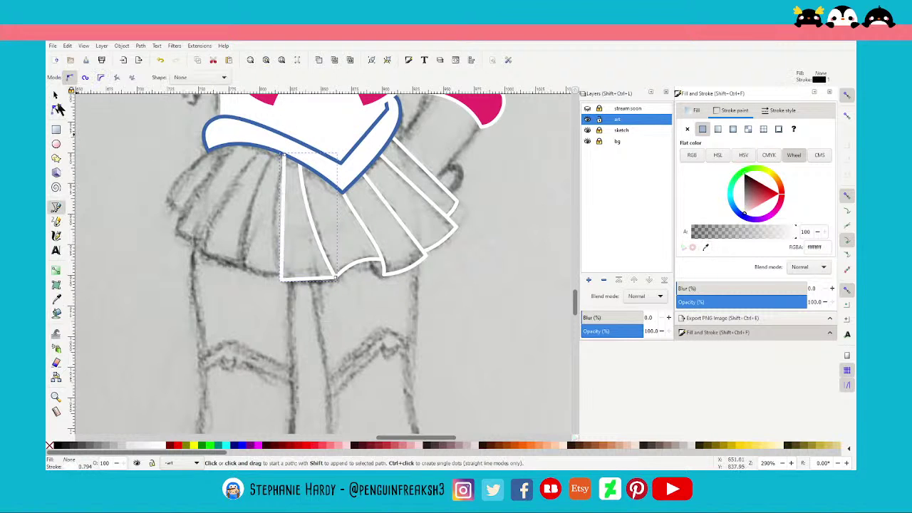
# - Curve the pleat's hem slightly downward and bow its left side outward
pyautogui.click(56, 95)
pyautogui.click(57, 109)
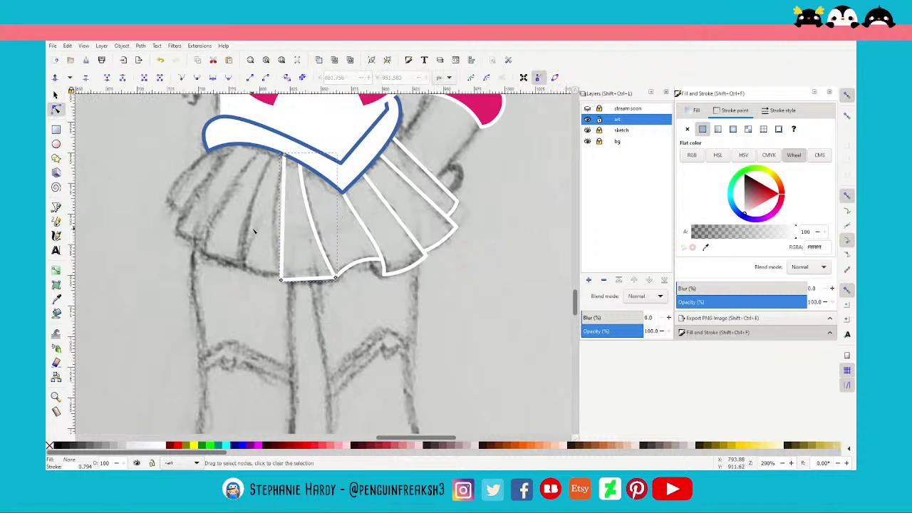
pyautogui.scroll(1, 251, 226)
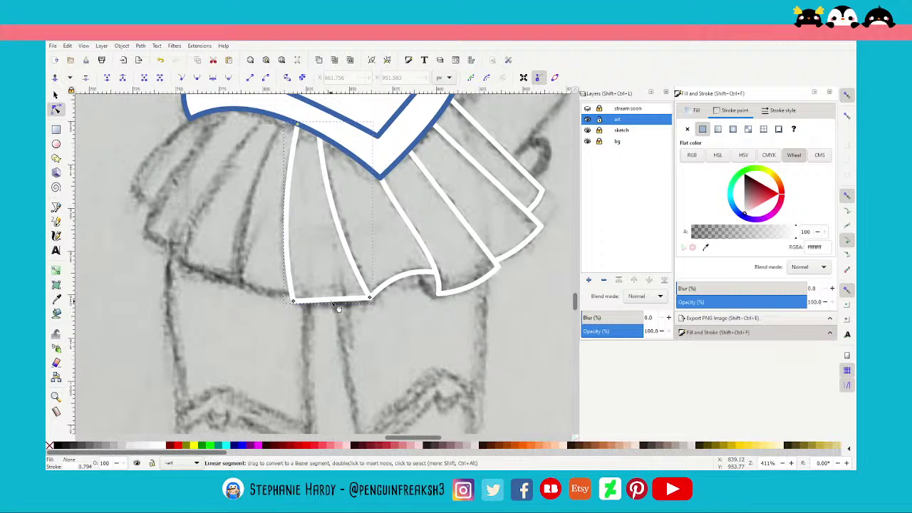
pyautogui.moveTo(339, 308); pyautogui.dragTo(341, 312)
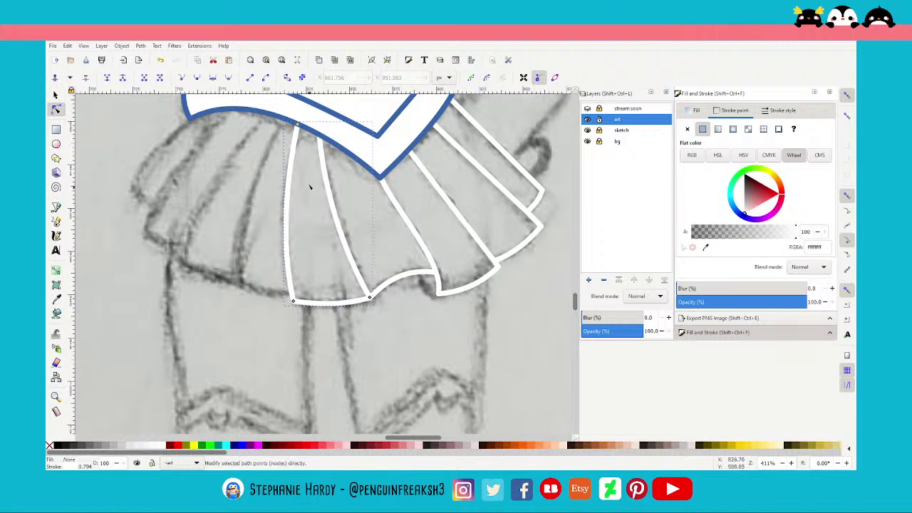
pyautogui.moveTo(286, 188); pyautogui.dragTo(280, 178)
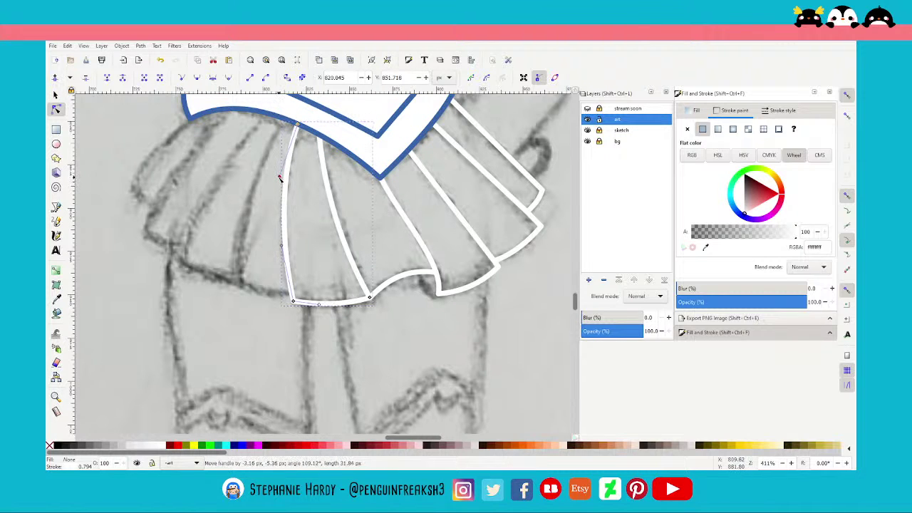
pyautogui.click(56, 97)
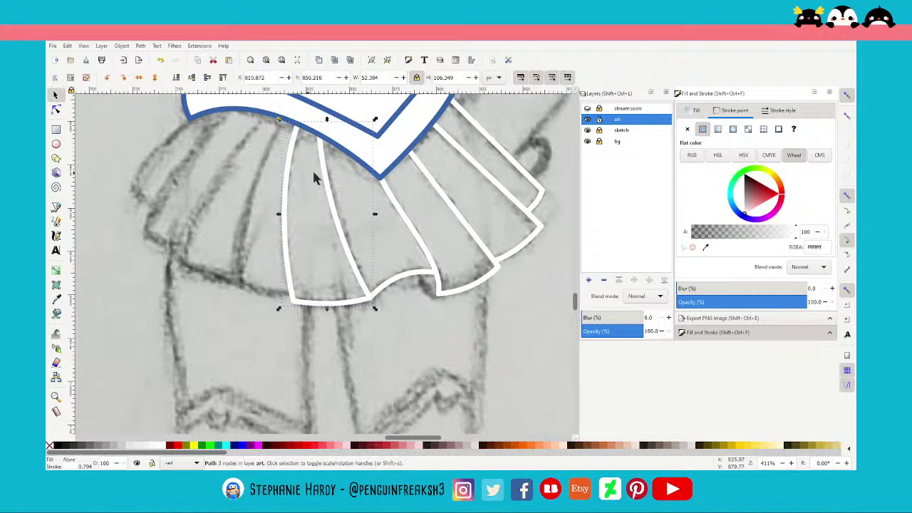
# - Duplicate the pleat panel, move it left, rotate it clockwise twice, and nudge it onto the hem
pyautogui.click(319, 59)
pyautogui.moveTo(291, 195); pyautogui.dragTo(236, 191)
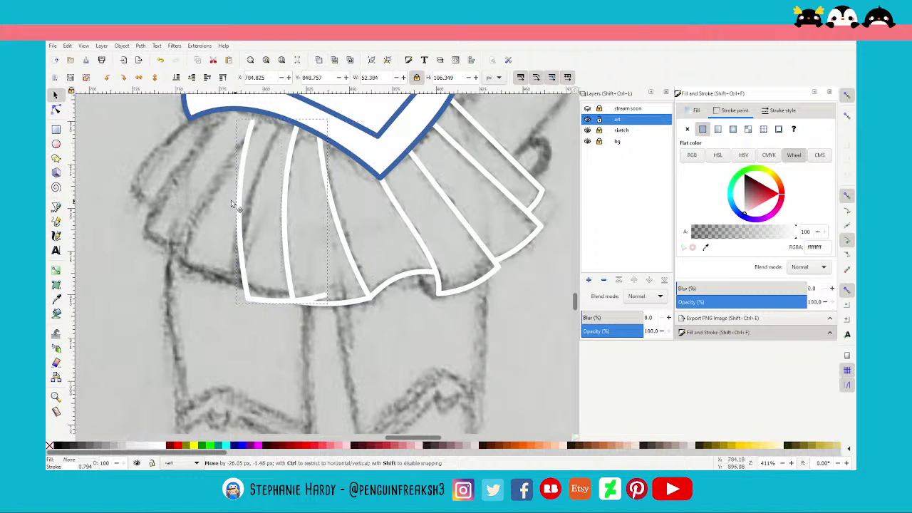
pyautogui.hotkey('alt', ']')
pyautogui.hotkey('alt', ']')
pyautogui.hotkey('alt', ']')
pyautogui.hotkey('alt', ']')
pyautogui.hotkey('alt', ']')
pyautogui.hotkey('alt', ']')
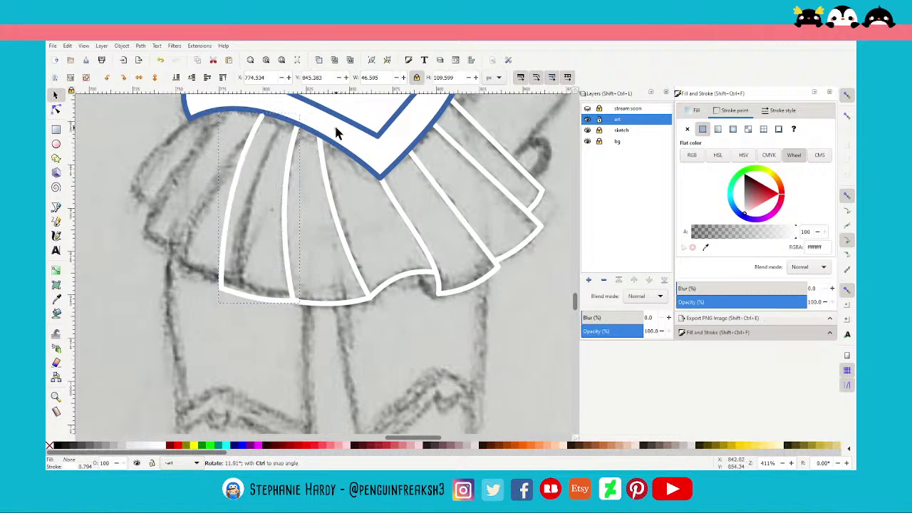
pyautogui.hotkey('alt', ']')
pyautogui.hotkey('alt', ']')
pyautogui.moveTo(280, 310); pyautogui.dragTo(234, 271)
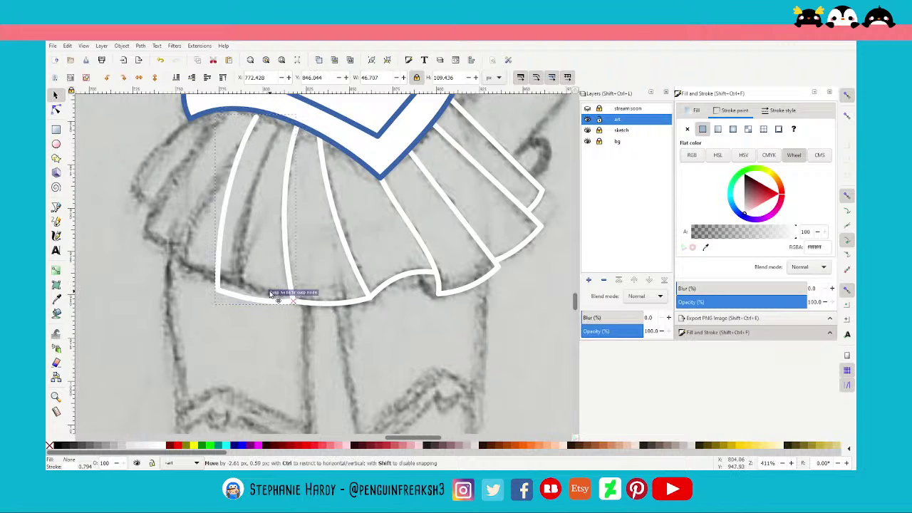
pyautogui.click(849, 94)
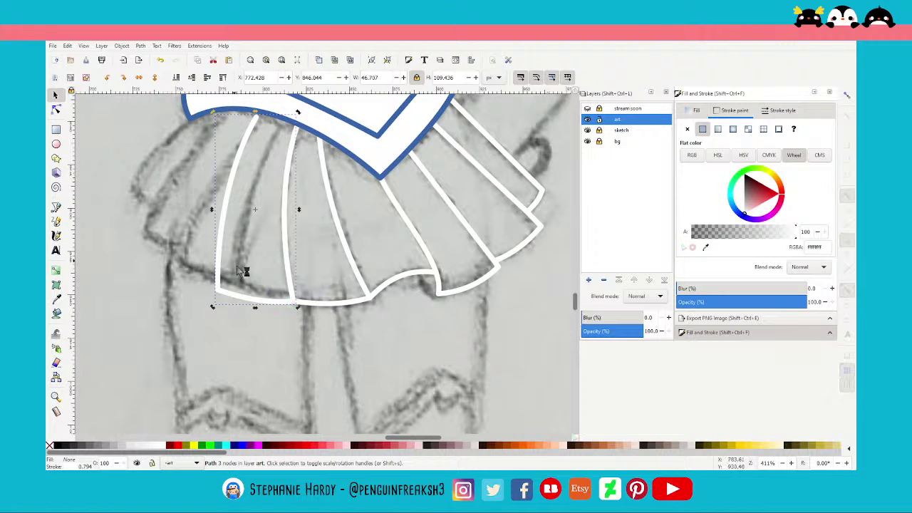
pyautogui.moveTo(245, 304); pyautogui.dragTo(241, 297)
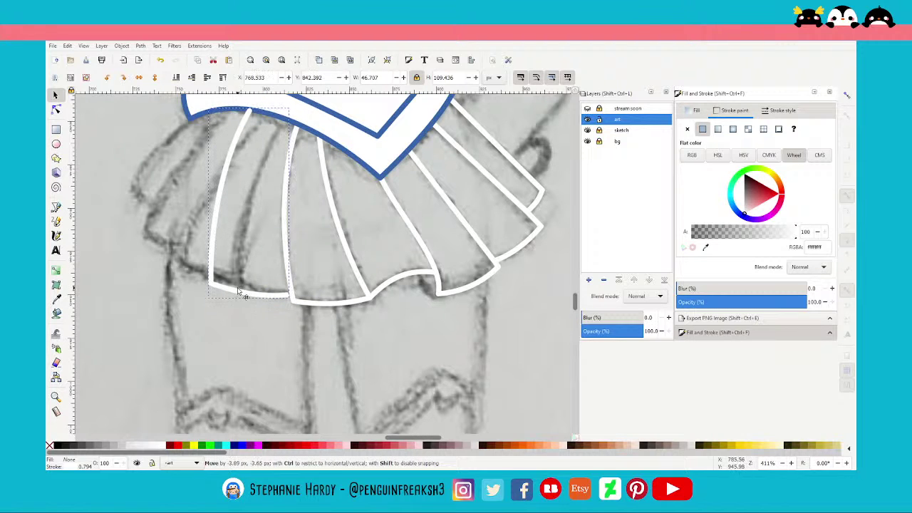
# - Shift the copy's top and lower-left nodes right, then recurve its bottom and left edges
pyautogui.click(57, 109)
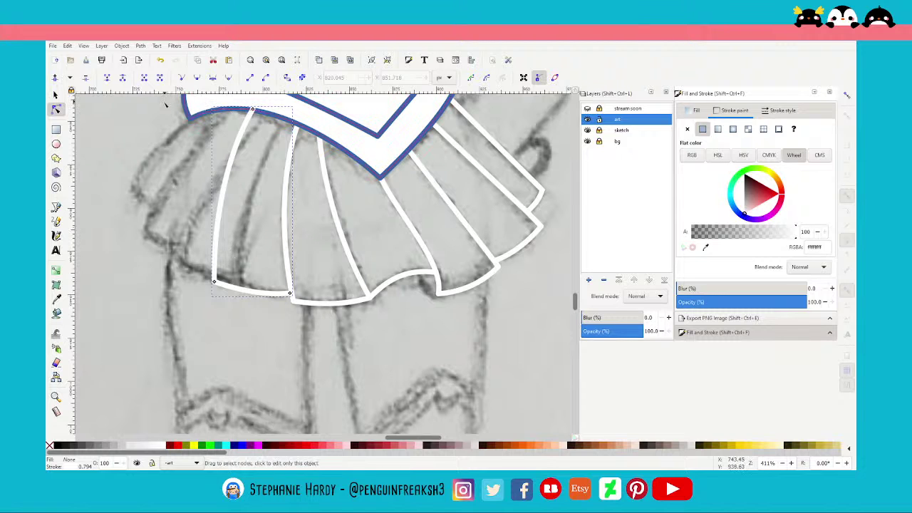
pyautogui.moveTo(152, 102); pyautogui.dragTo(284, 284)
pyautogui.moveTo(214, 282); pyautogui.dragTo(238, 282)
pyautogui.click(55, 94)
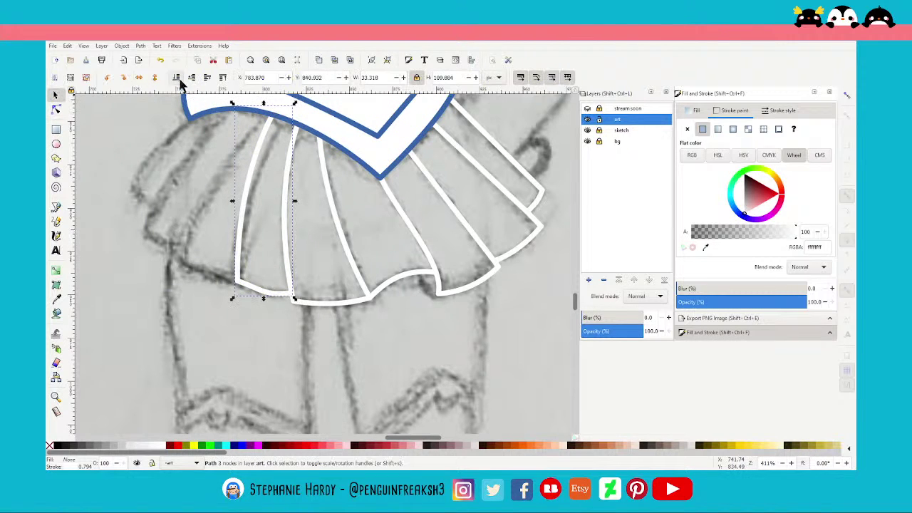
pyautogui.click(57, 110)
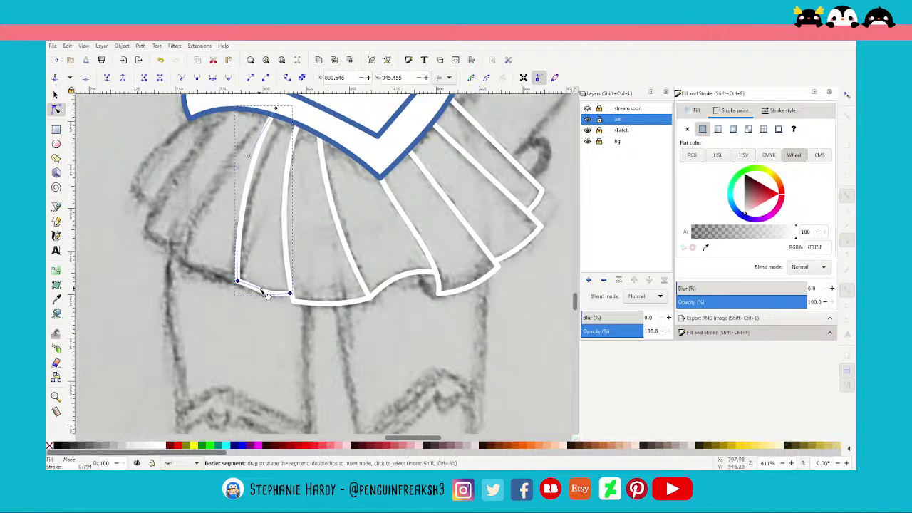
pyautogui.click(263, 294)
pyautogui.moveTo(264, 295); pyautogui.dragTo(272, 295)
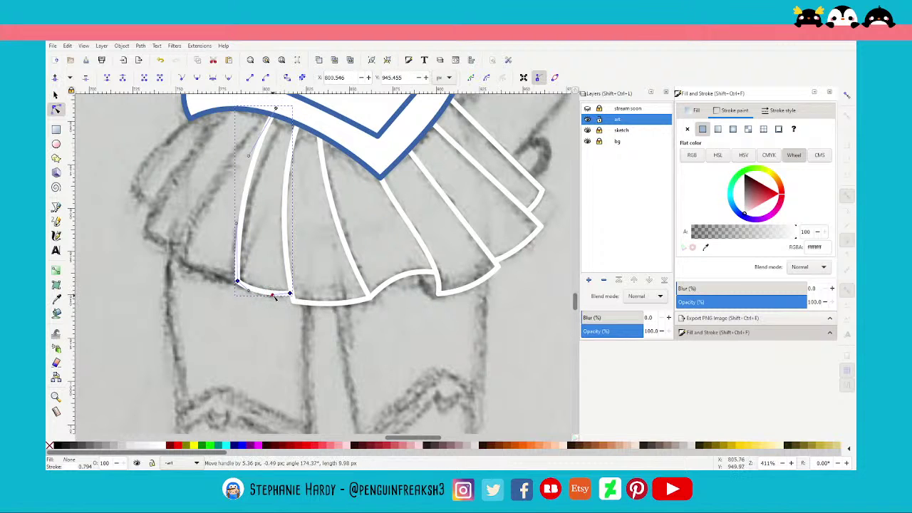
pyautogui.moveTo(275, 108); pyautogui.dragTo(285, 114)
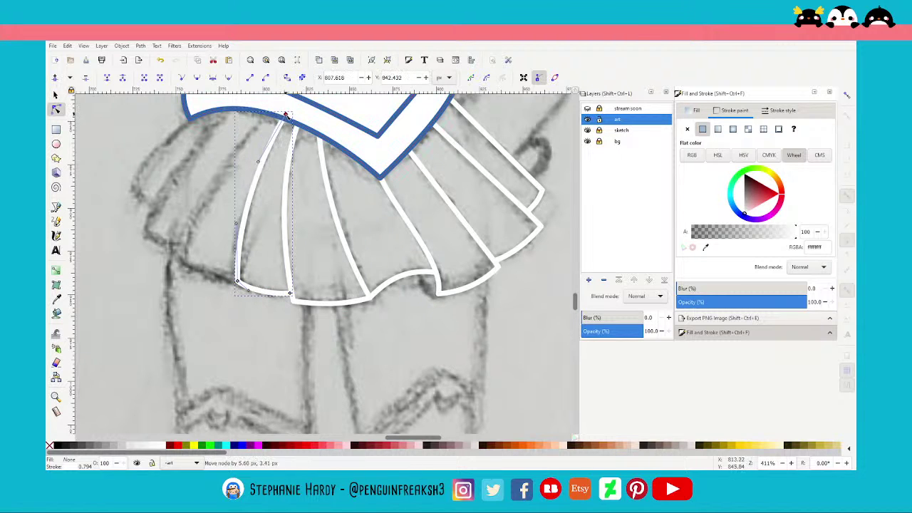
pyautogui.moveTo(258, 164); pyautogui.dragTo(262, 151)
# - Rotate the left pleat panel clockwise to tilt it outward and nudge it into place
pyautogui.press('s')
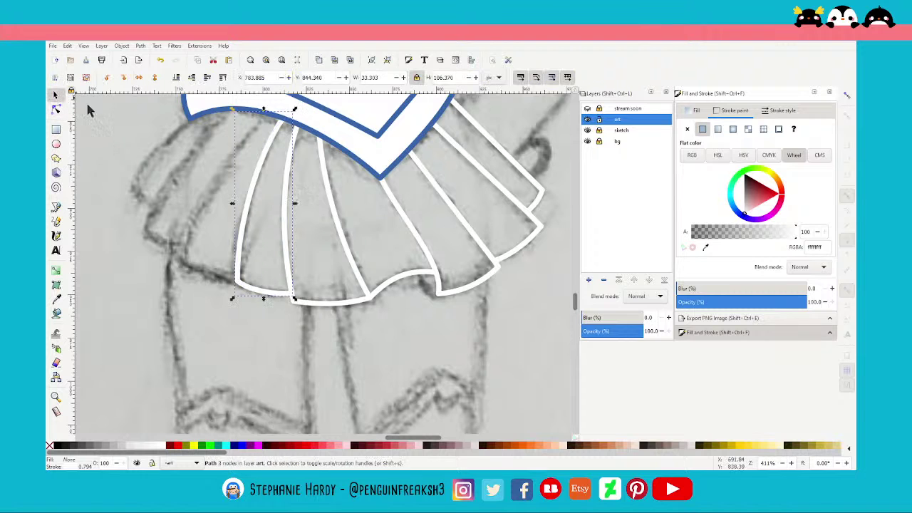
pyautogui.click(268, 146)
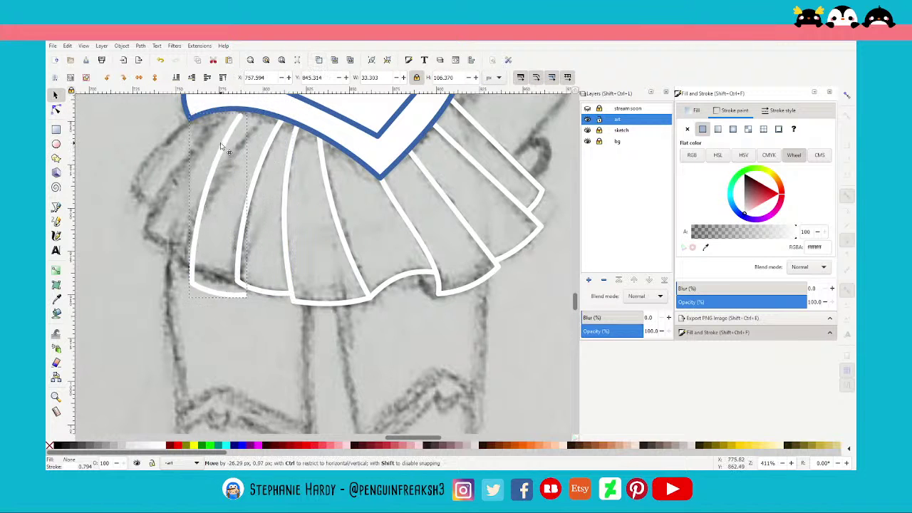
pyautogui.moveTo(233, 108); pyautogui.dragTo(278, 123)
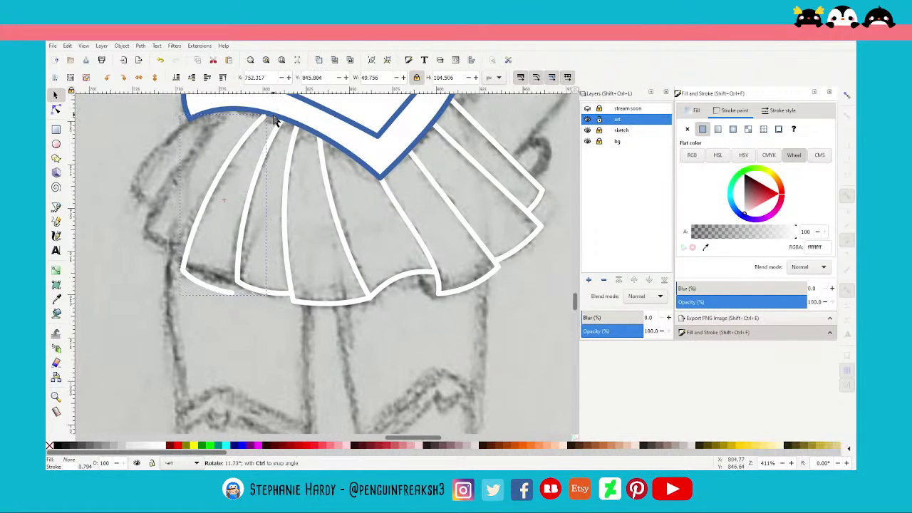
pyautogui.moveTo(278, 123); pyautogui.dragTo(249, 133)
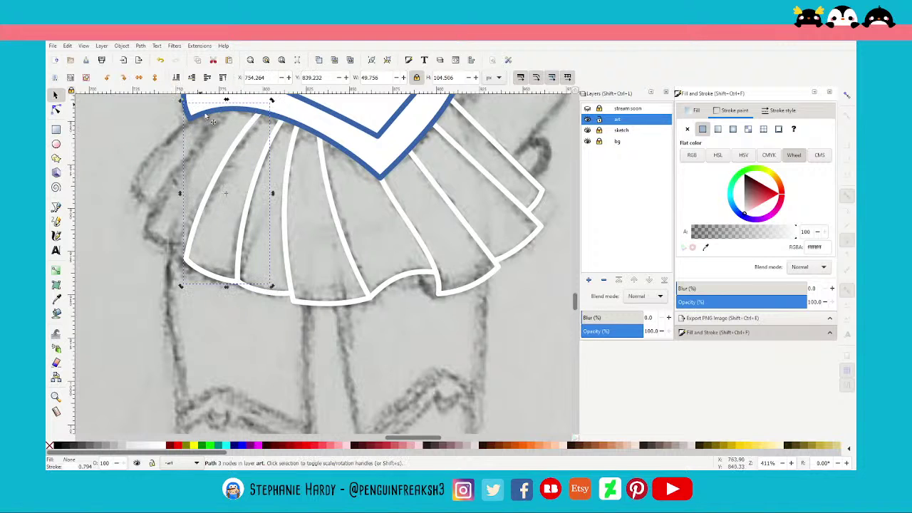
pyautogui.moveTo(196, 219); pyautogui.dragTo(198, 213)
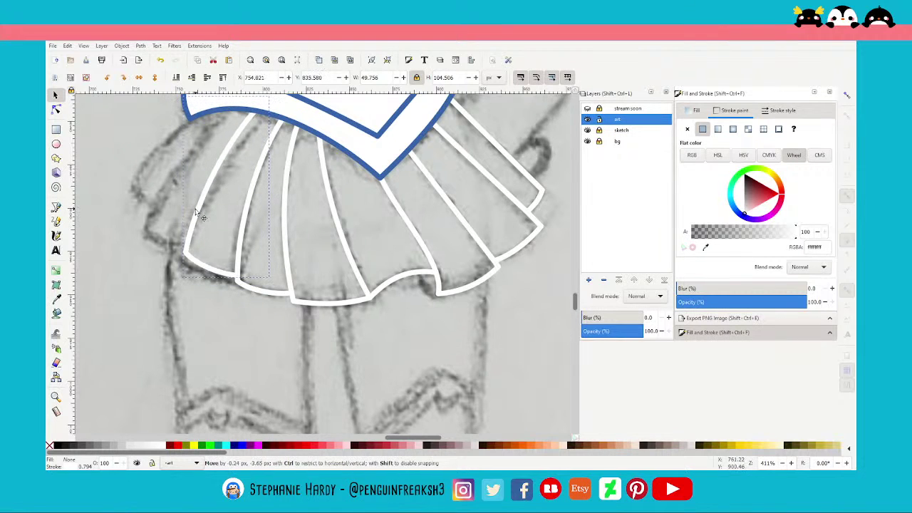
# - Move the panel's top node under the collar and pull its lower-left corner out to the skirt edge
pyautogui.click(56, 109)
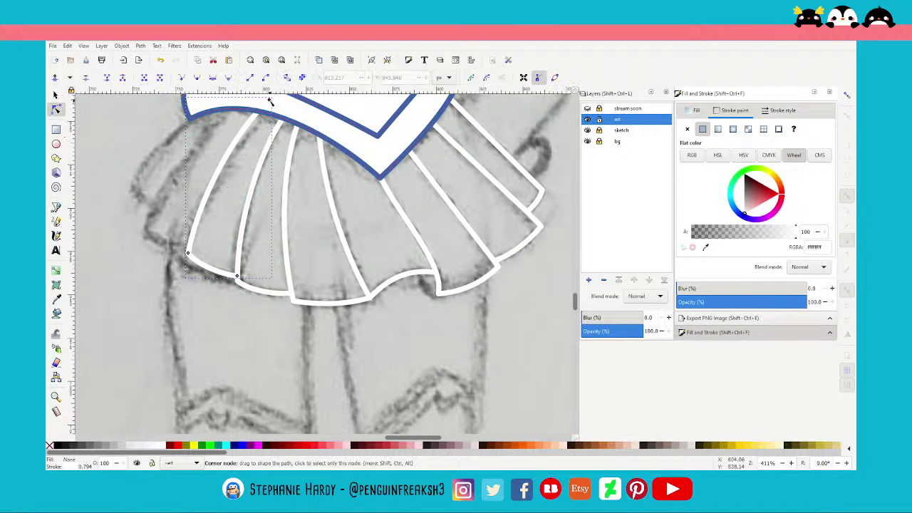
pyautogui.moveTo(246, 117); pyautogui.dragTo(272, 107)
pyautogui.moveTo(198, 264); pyautogui.dragTo(176, 251)
pyautogui.moveTo(187, 199); pyautogui.dragTo(194, 209)
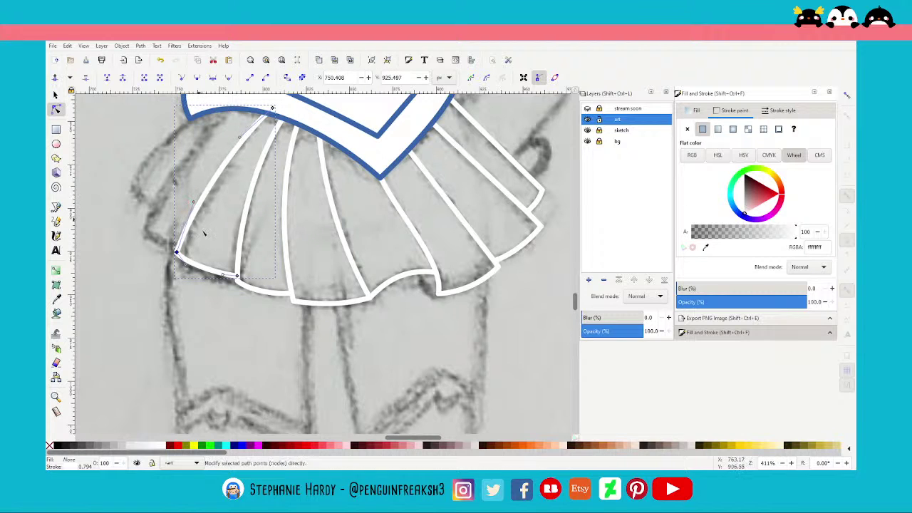
pyautogui.moveTo(223, 274); pyautogui.dragTo(222, 278)
pyautogui.click(56, 95)
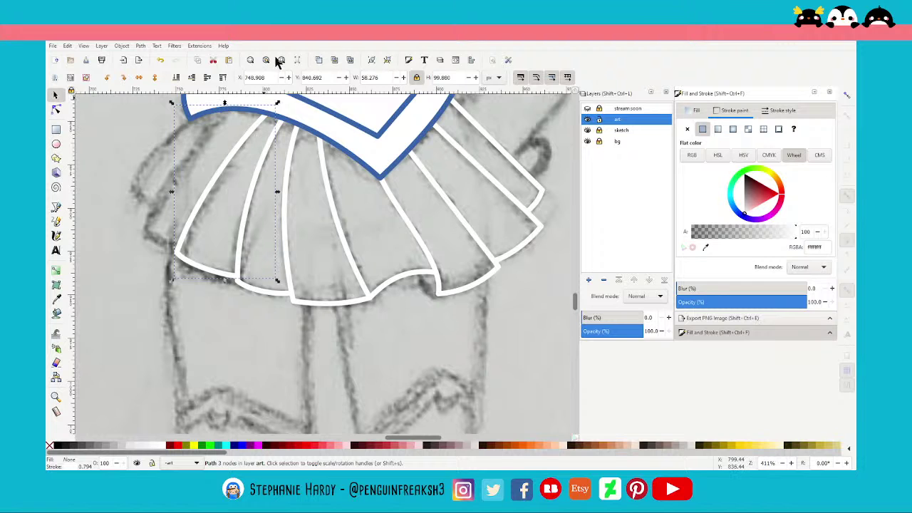
# - Move the new panel left and reshape its top node and bottom-left curve
pyautogui.moveTo(264, 141); pyautogui.dragTo(218, 131)
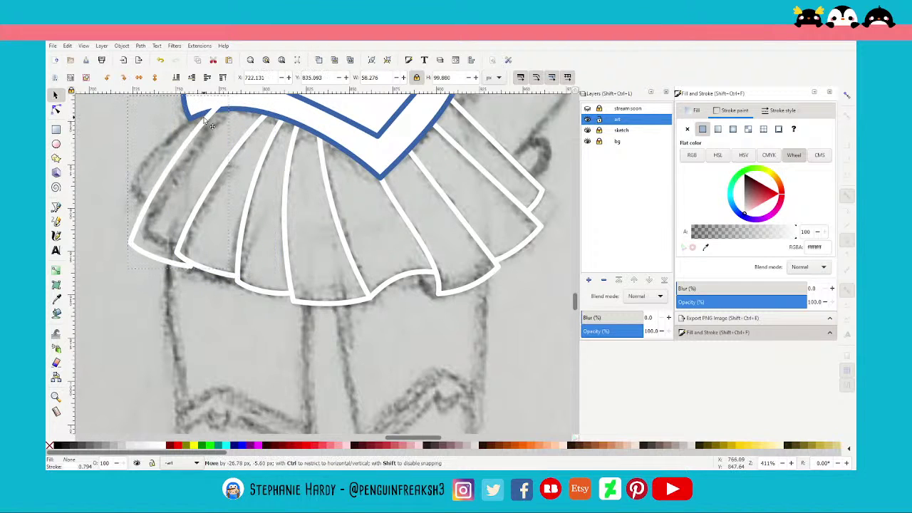
pyautogui.click(56, 109)
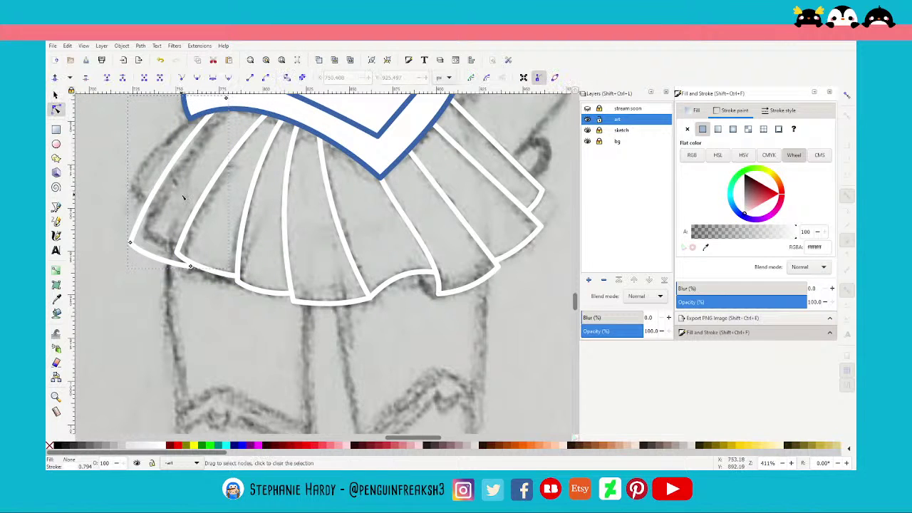
pyautogui.moveTo(207, 281)
pyautogui.mouseDown()
pyautogui.moveTo(119, 230)
pyautogui.moveTo(145, 231)
pyautogui.mouseUp()
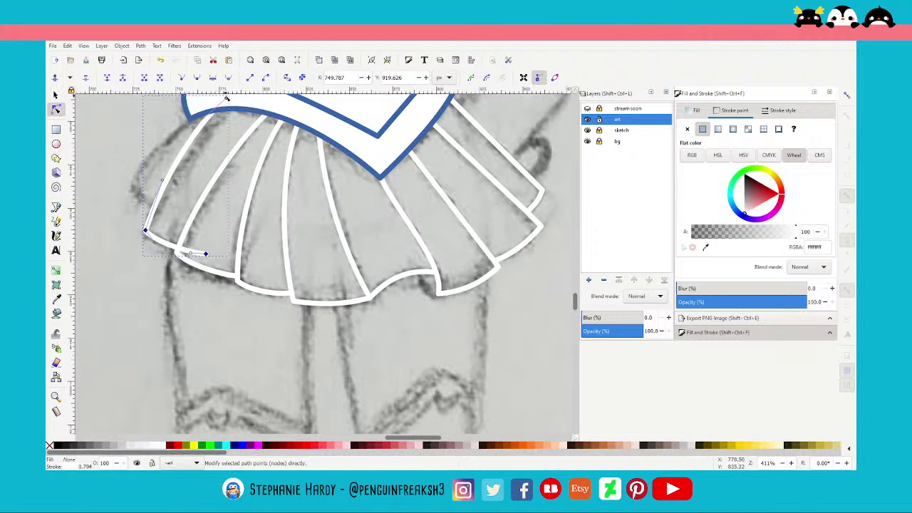
pyautogui.moveTo(225, 98); pyautogui.dragTo(240, 104)
pyautogui.moveTo(208, 132); pyautogui.dragTo(213, 122)
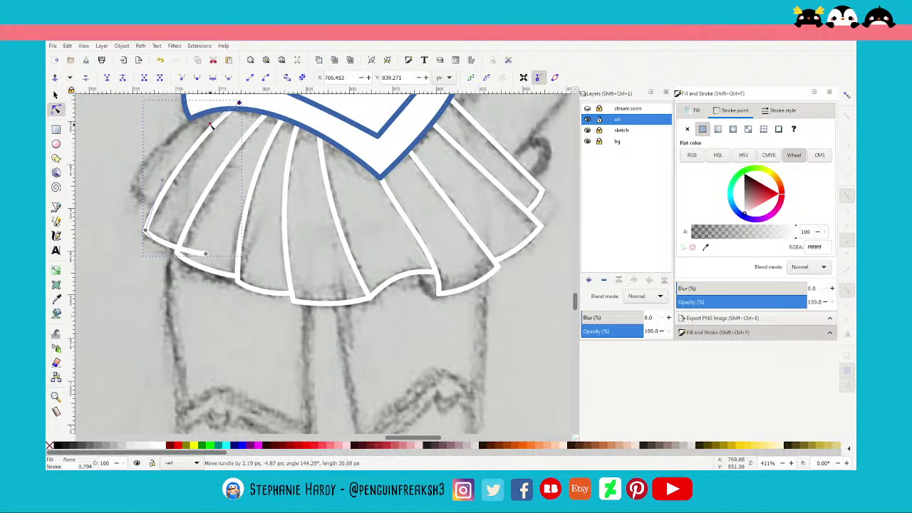
pyautogui.moveTo(205, 255); pyautogui.dragTo(168, 248)
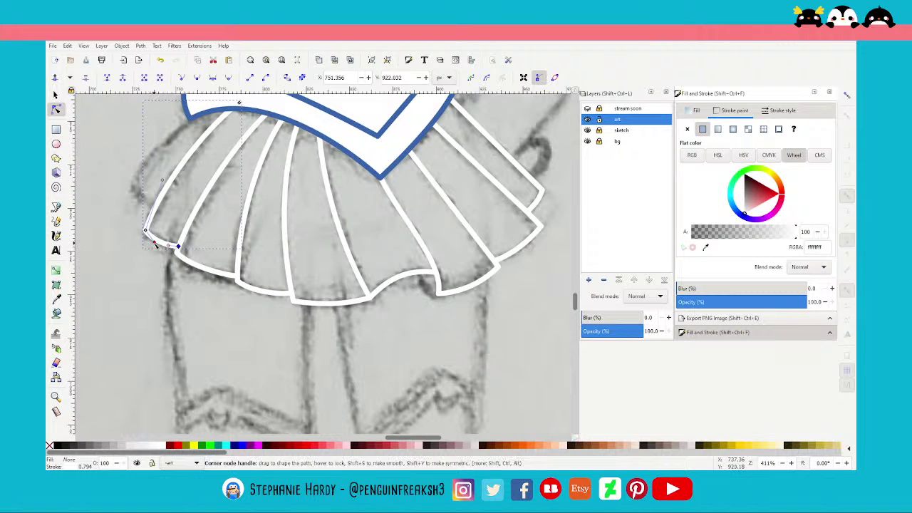
pyautogui.moveTo(164, 245); pyautogui.dragTo(152, 239)
# - Shift the leftmost panel up-left, tilt it outward, and tuck its top under the collar
pyautogui.press('s')
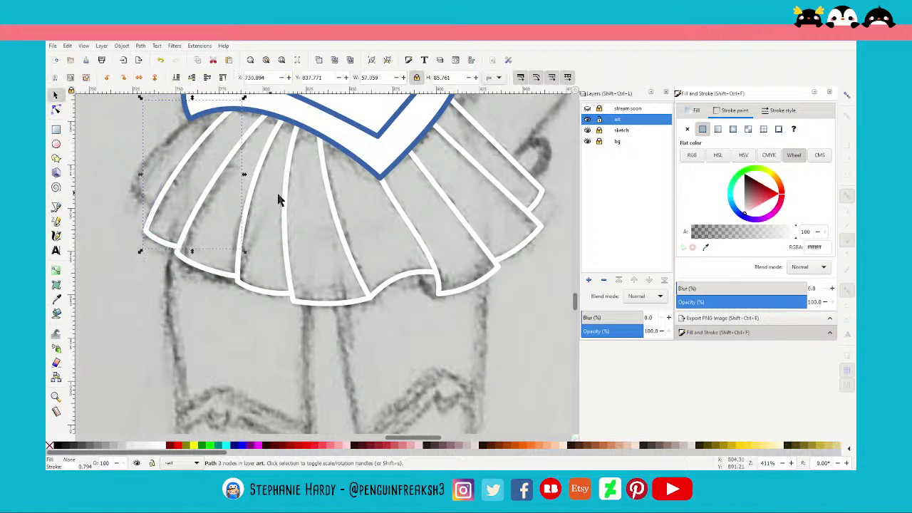
pyautogui.scroll(2, 285, 199)
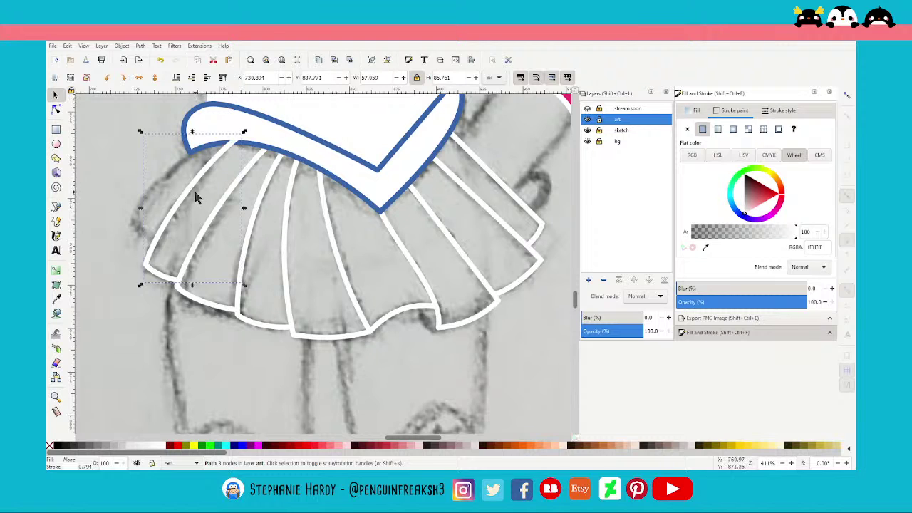
pyautogui.moveTo(200, 183); pyautogui.dragTo(178, 165)
pyautogui.moveTo(223, 115); pyautogui.dragTo(239, 128)
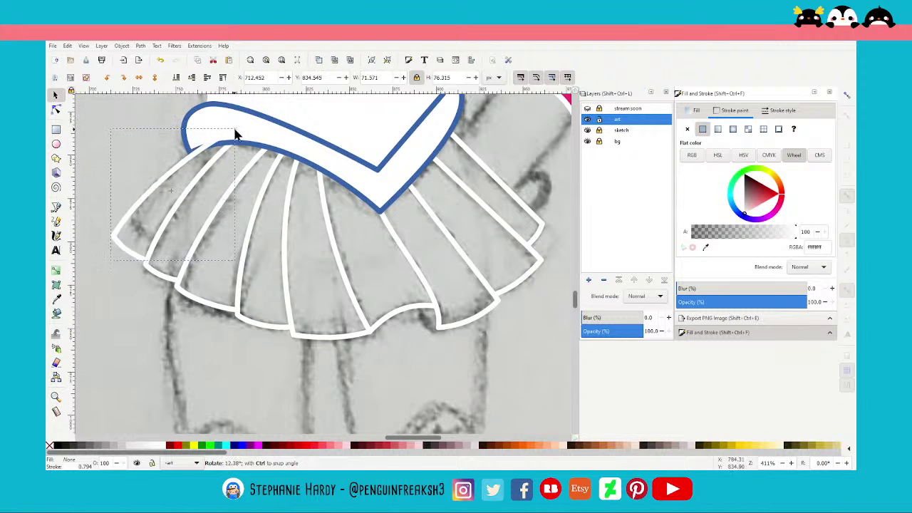
pyautogui.moveTo(164, 173); pyautogui.dragTo(171, 169)
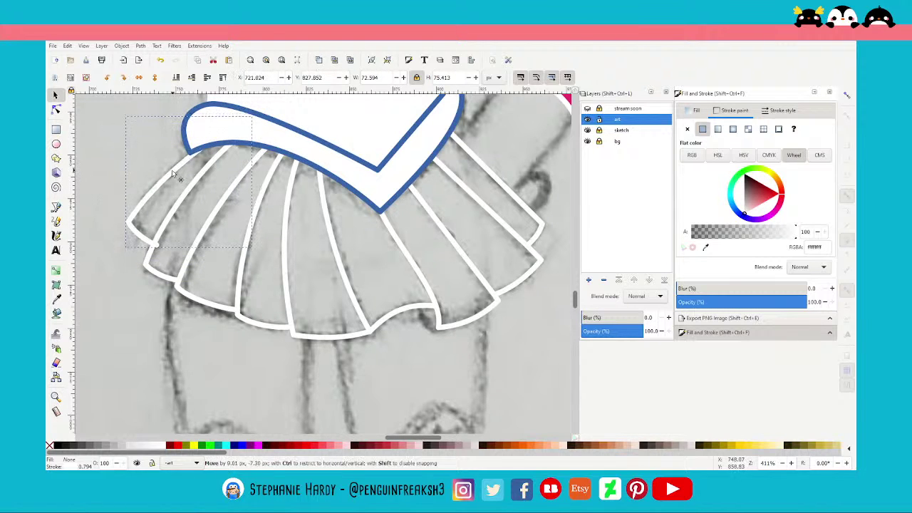
# - Refine the leftmost panel's top curve and left node handle, then clear the selection
pyautogui.click(55, 109)
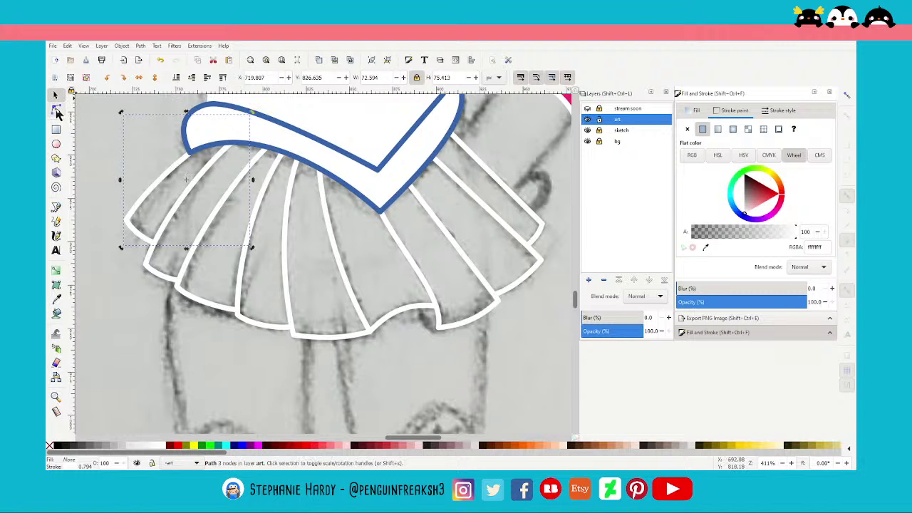
pyautogui.moveTo(248, 119); pyautogui.dragTo(212, 132)
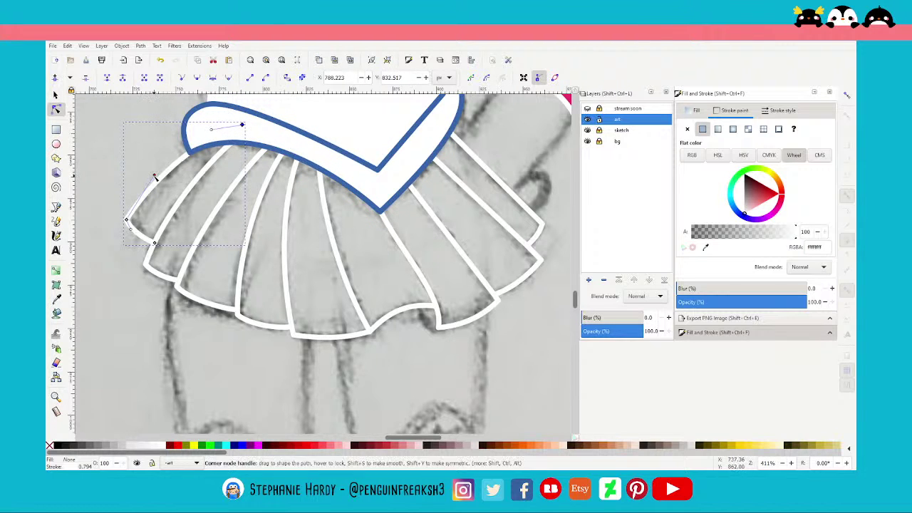
pyautogui.moveTo(154, 174); pyautogui.dragTo(155, 174)
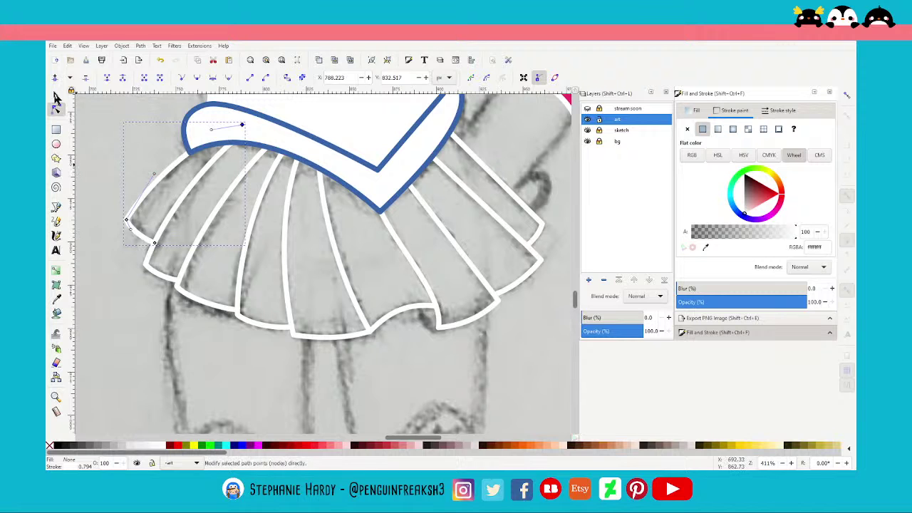
pyautogui.click(56, 95)
pyautogui.click(201, 240)
pyautogui.keyDown('ctrl'); pyautogui.scroll(-3, 201, 240); pyautogui.keyUp('ctrl')
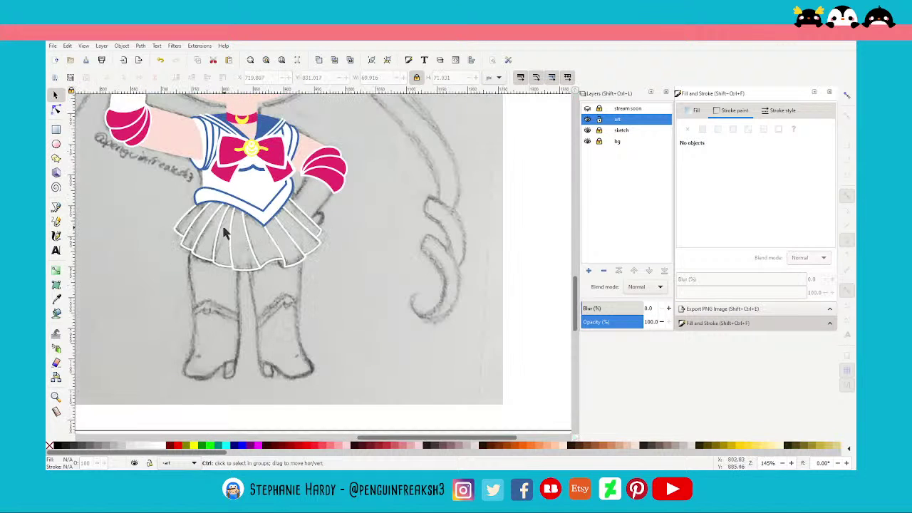
# - Draw a short straight fold line at the skirt's hem
pyautogui.keyDown('ctrl'); pyautogui.scroll(1, 223, 228); pyautogui.keyUp('ctrl')
pyautogui.keyDown('ctrl'); pyautogui.scroll(3, 298, 305); pyautogui.keyUp('ctrl')
pyautogui.press('p')
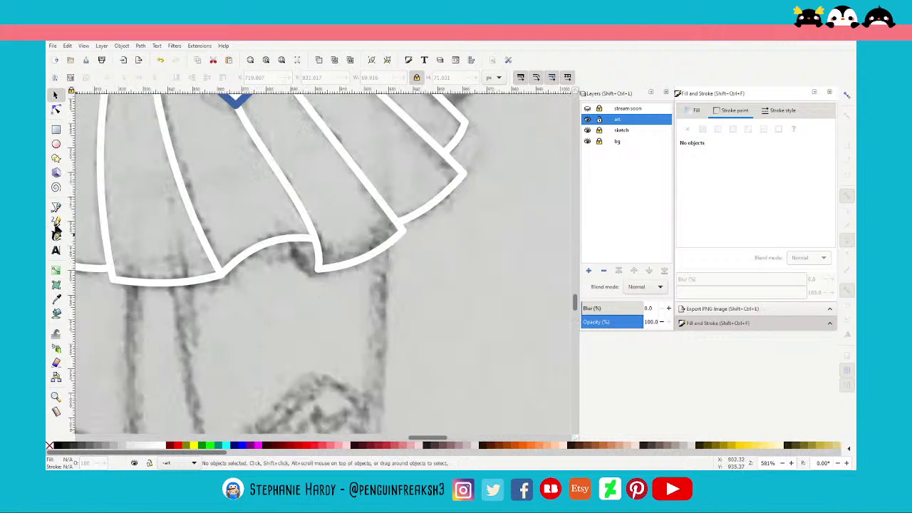
pyautogui.press('b')
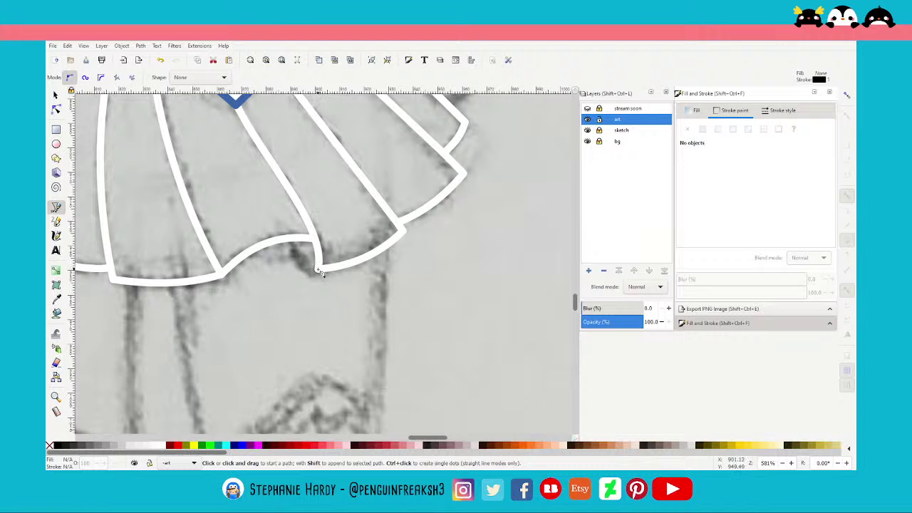
pyautogui.click(317, 271)
pyautogui.doubleClick(286, 240)
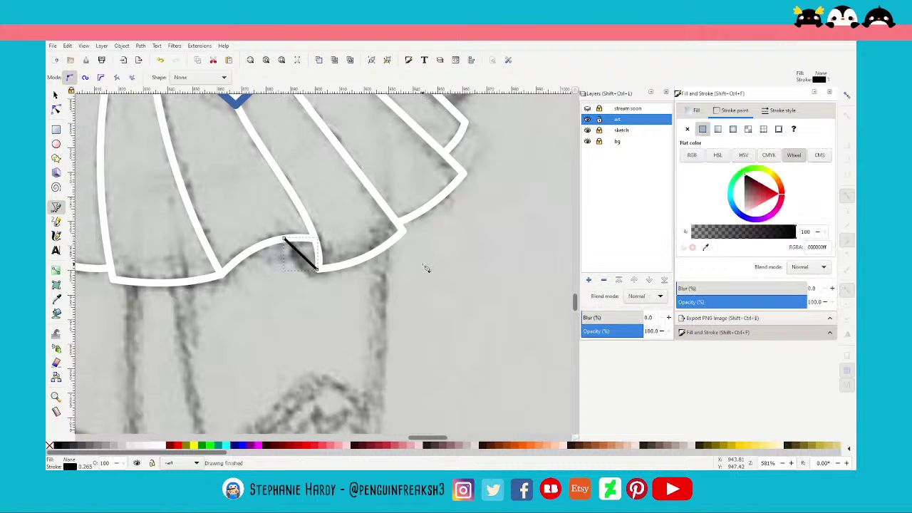
# - Give the fold line a stroke width of 3 and white colour sampled from the pleat outlines
pyautogui.click(778, 111)
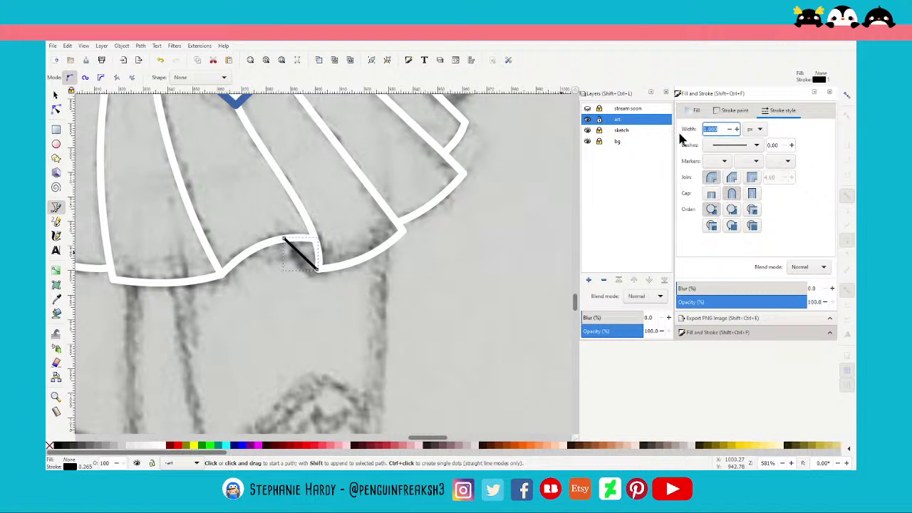
pyautogui.write('3')
pyautogui.press('Return')
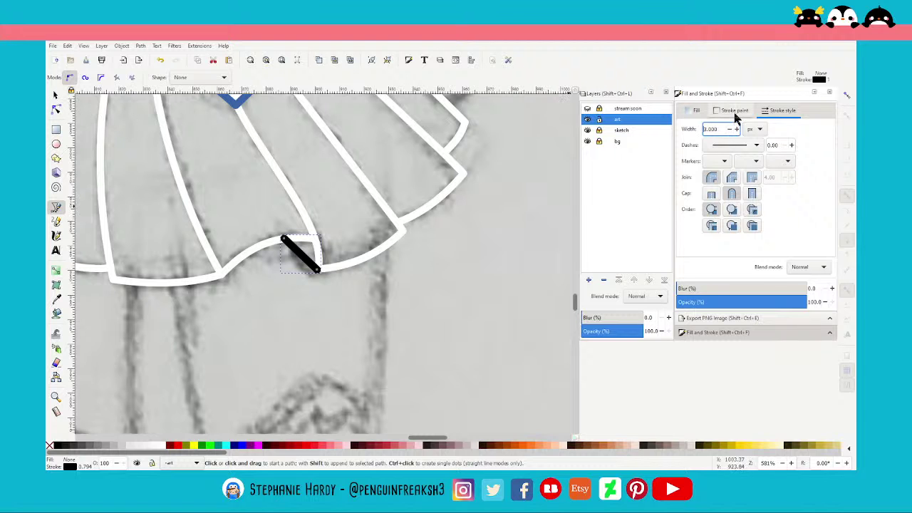
pyautogui.click(734, 111)
pyautogui.click(706, 248)
pyautogui.click(470, 177)
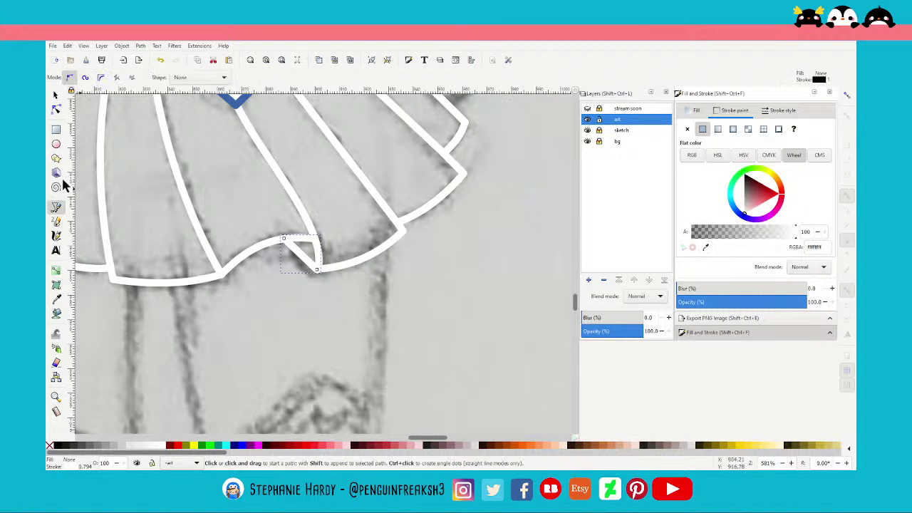
# - Bend the fold line into a curve, adjust its handles and end node, then deselect it
pyautogui.click(56, 111)
pyautogui.scroll(2, 281, 264)
pyautogui.scroll(1, 362, 255)
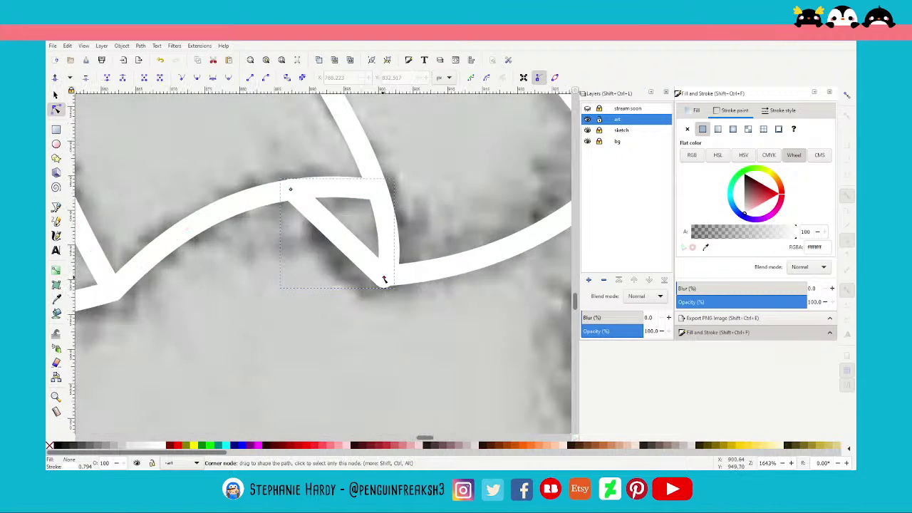
pyautogui.moveTo(382, 277); pyautogui.dragTo(346, 264)
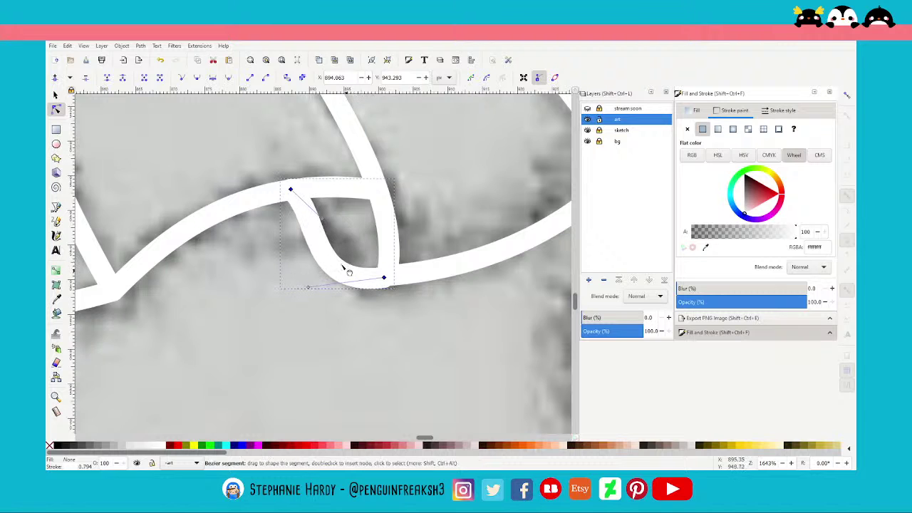
pyautogui.moveTo(322, 222); pyautogui.dragTo(301, 212)
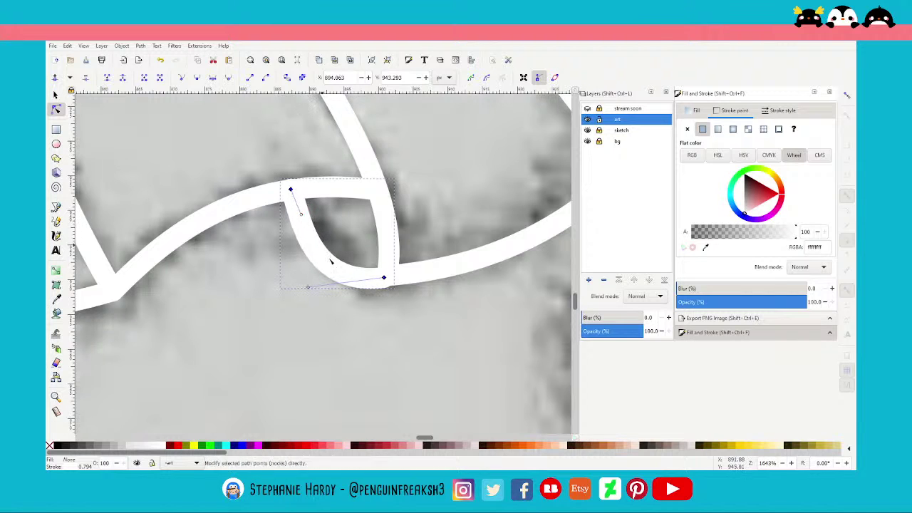
pyautogui.moveTo(383, 278); pyautogui.dragTo(385, 275)
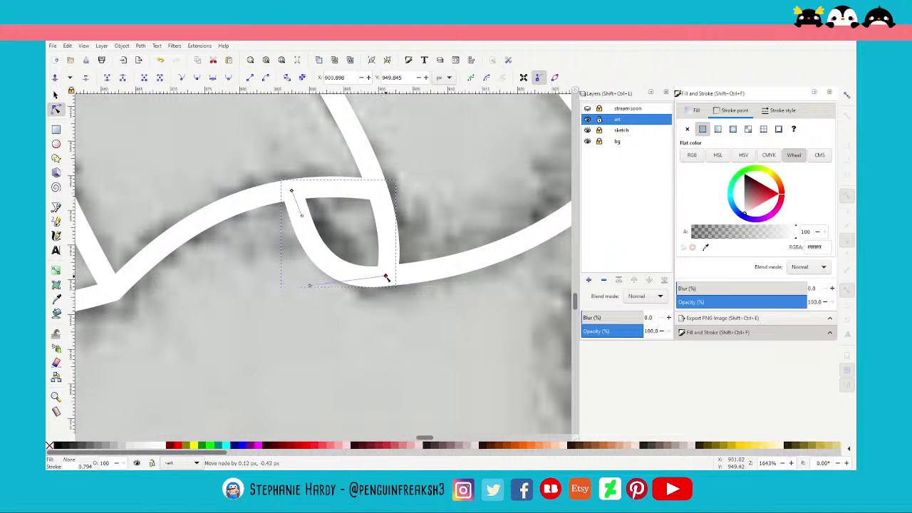
pyautogui.click(55, 95)
pyautogui.press('Escape')
# - With the Pen tool, trace the skirt's top edge from left corner through collar V to top-right corner
pyautogui.scroll(-3, 356, 310)
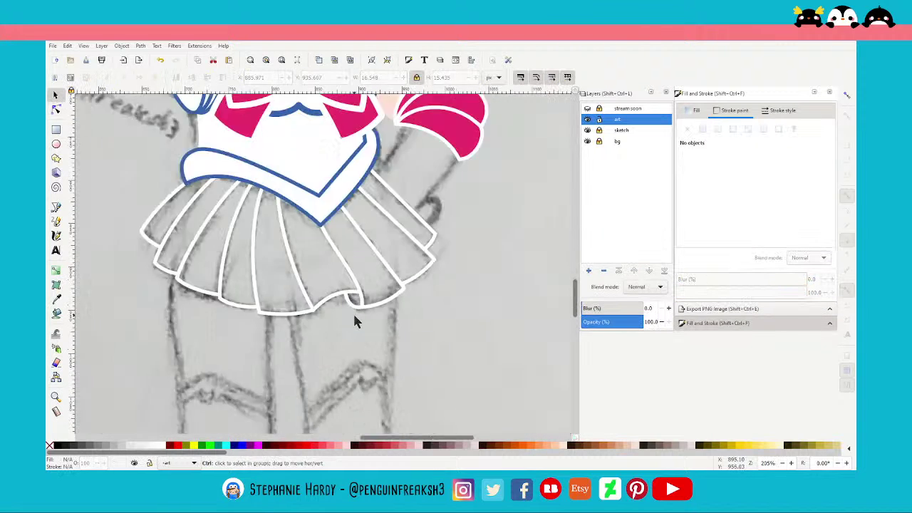
pyautogui.scroll(-4, 356, 311)
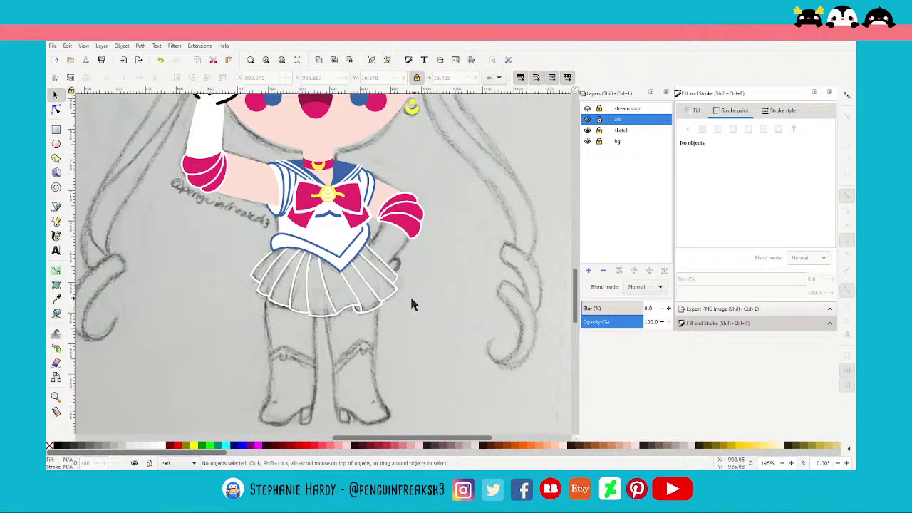
pyautogui.scroll(-2, 341, 302)
pyautogui.scroll(1, 353, 235)
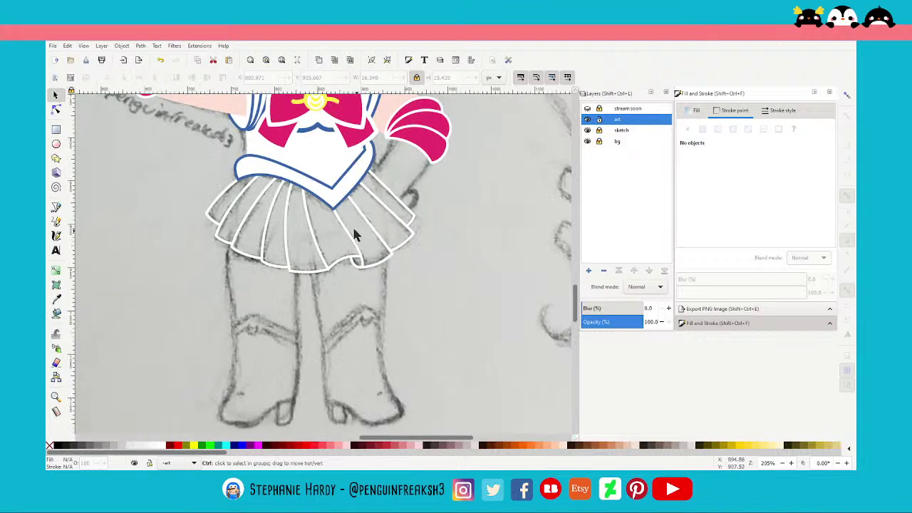
pyautogui.scroll(1, 218, 206)
pyautogui.click(56, 207)
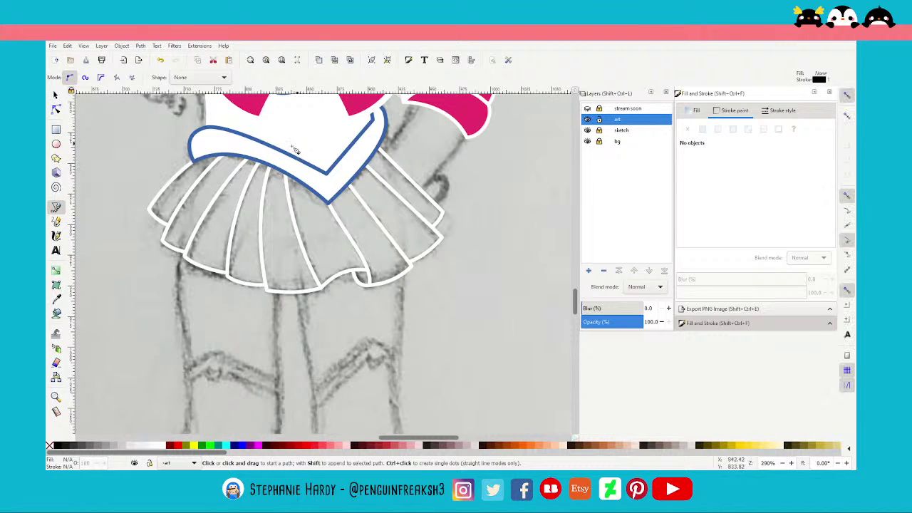
pyautogui.click(193, 161)
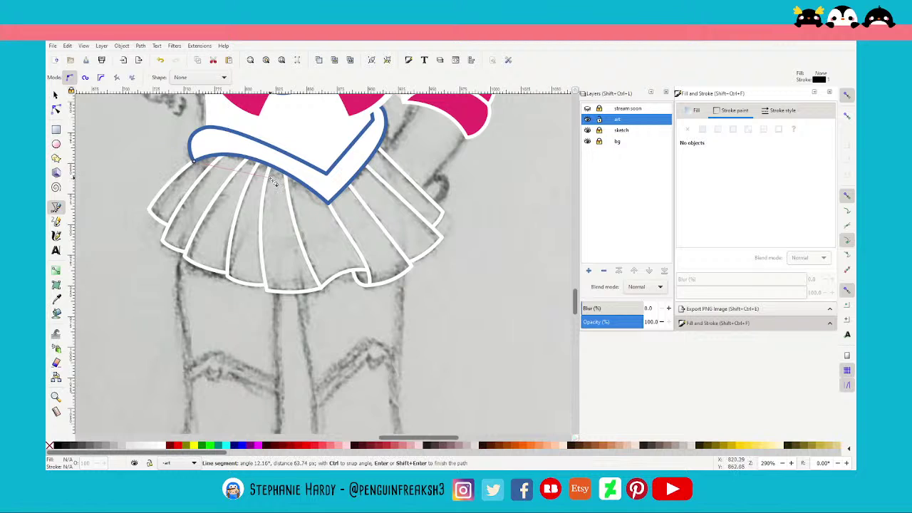
pyautogui.click(329, 202)
pyautogui.click(380, 148)
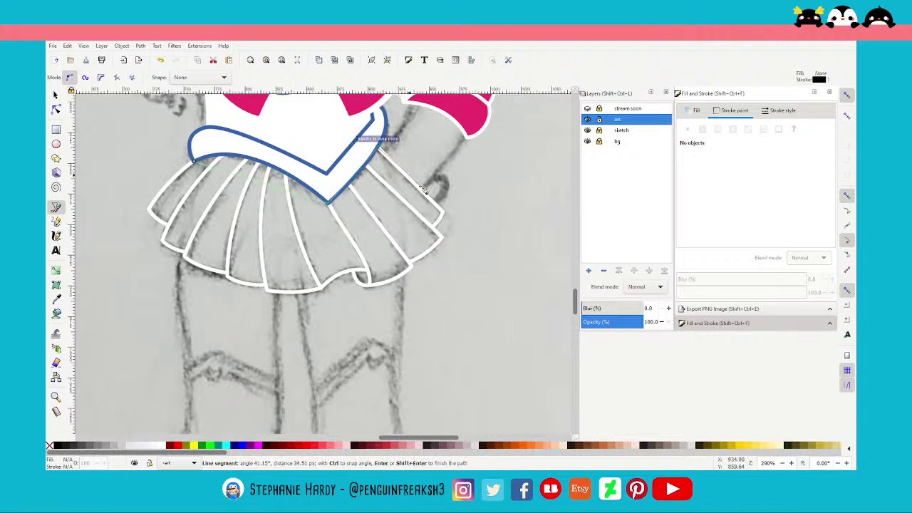
# - Continue the outline down the right edge and along the pleated hem, closing it at the start
pyautogui.click(433, 232)
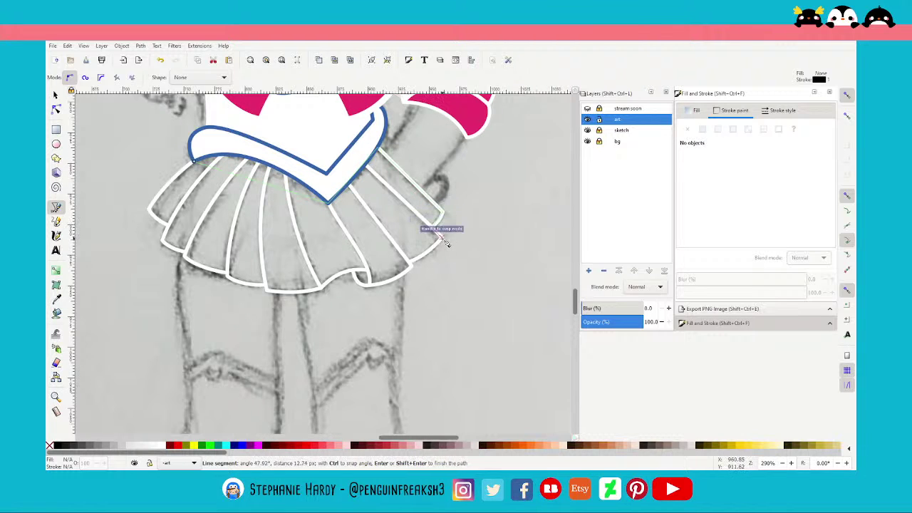
pyautogui.click(411, 264)
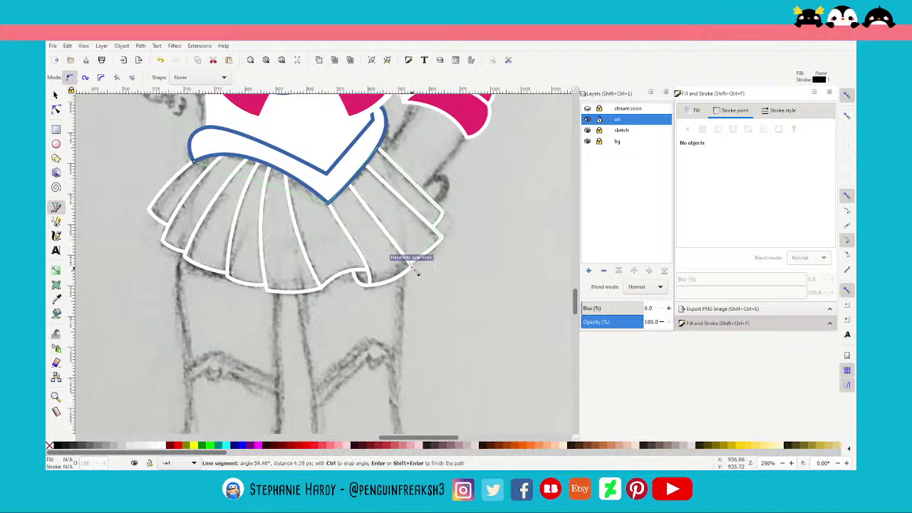
pyautogui.click(361, 282)
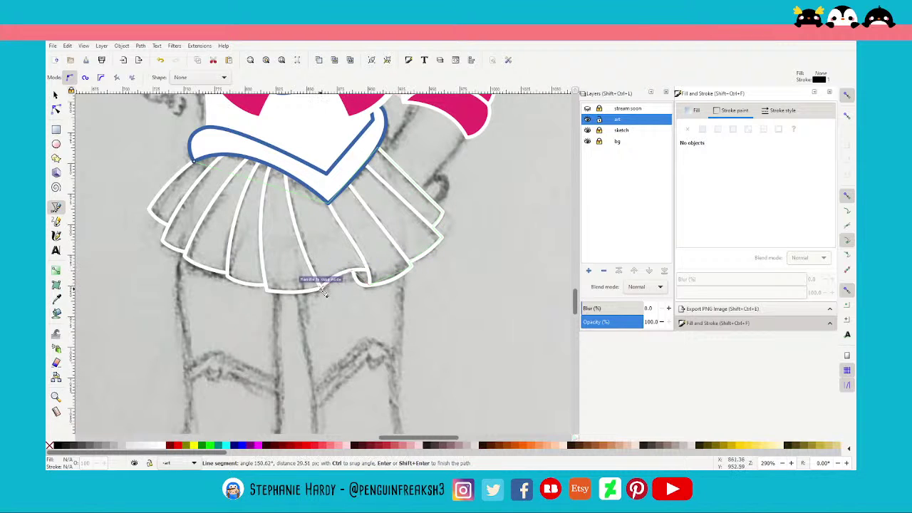
pyautogui.click(267, 289)
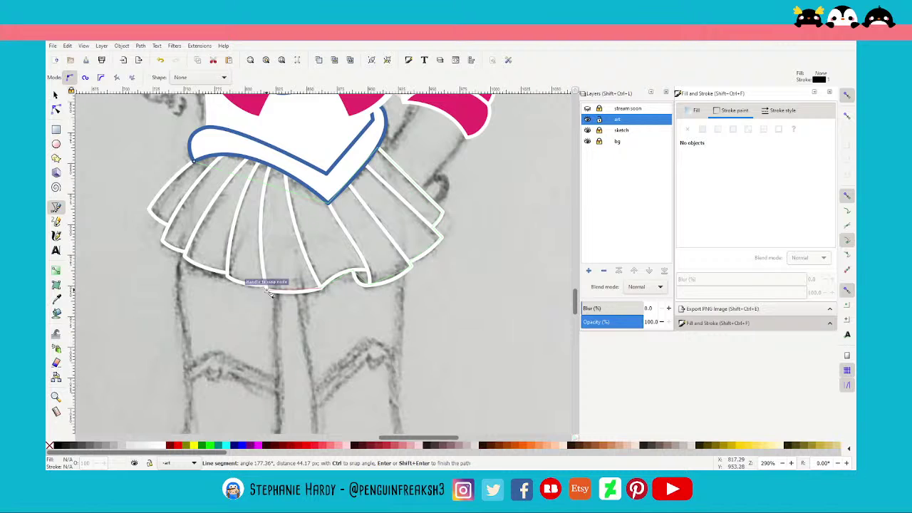
pyautogui.click(229, 278)
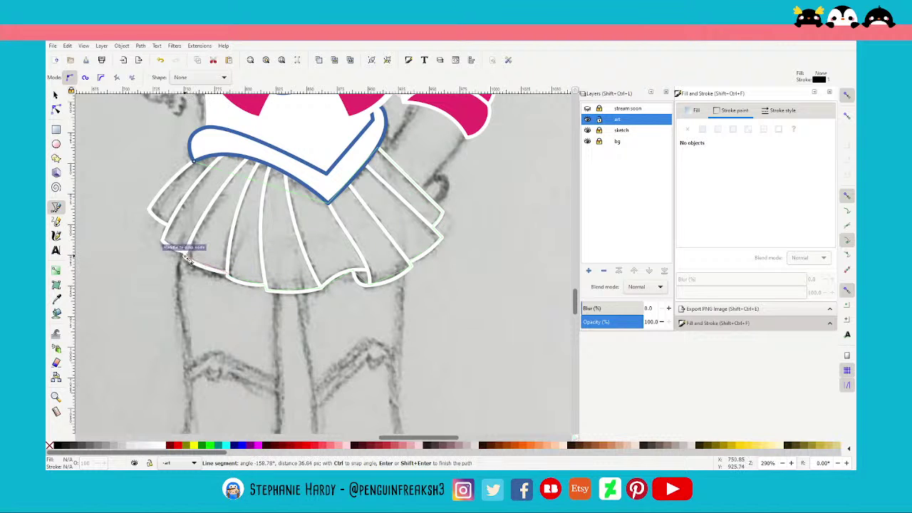
pyautogui.click(180, 256)
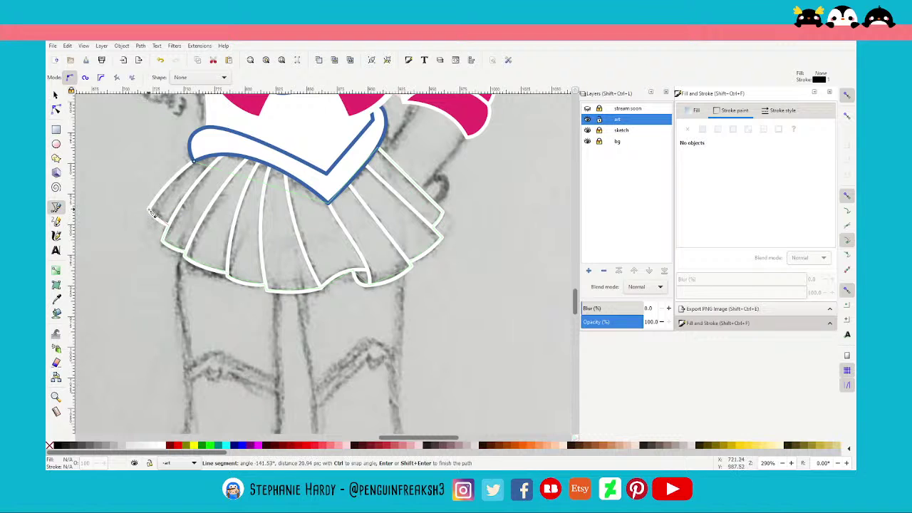
pyautogui.click(150, 211)
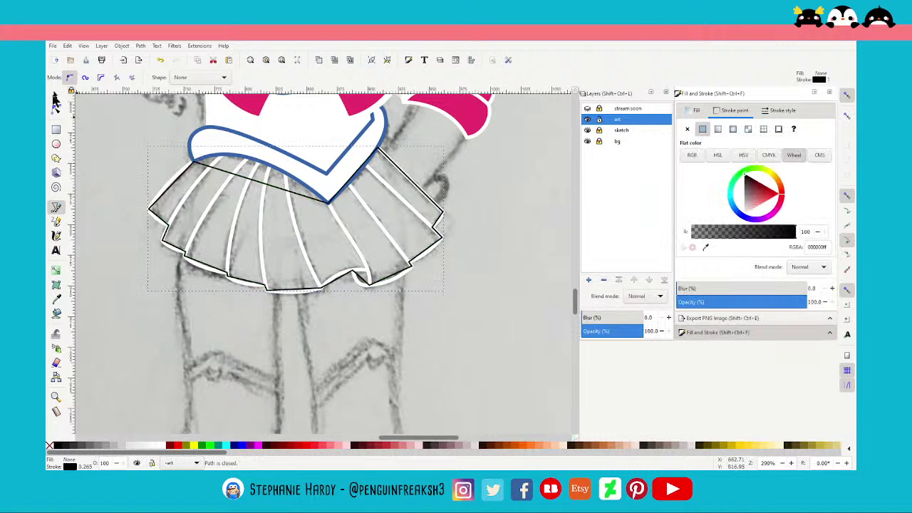
# - Give the skirt shape no stroke and a flat fill sampled from the collar's blue
pyautogui.click(57, 96)
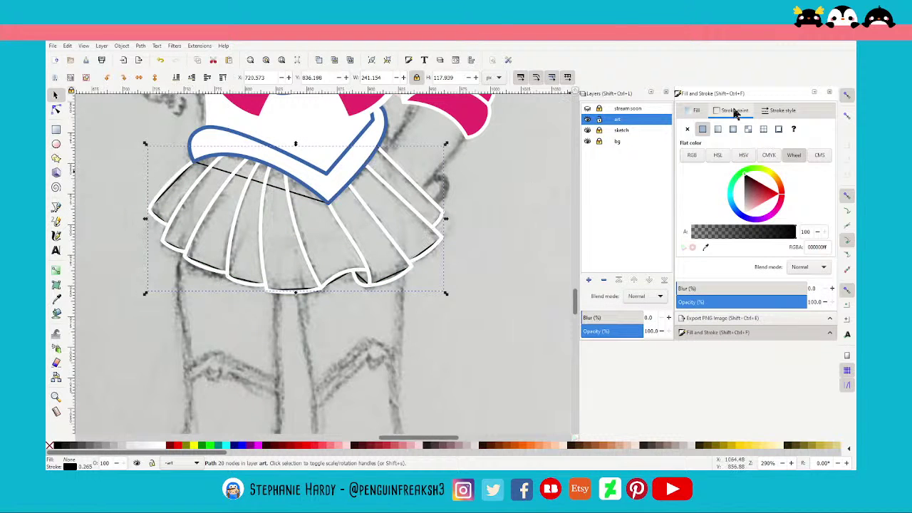
pyautogui.click(687, 129)
pyautogui.click(696, 111)
pyautogui.click(703, 129)
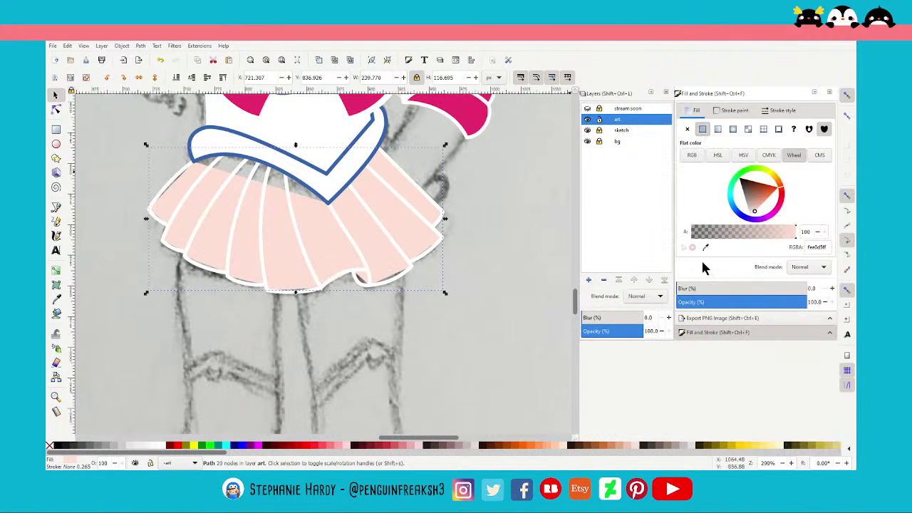
pyautogui.press('d')
pyautogui.click(269, 165)
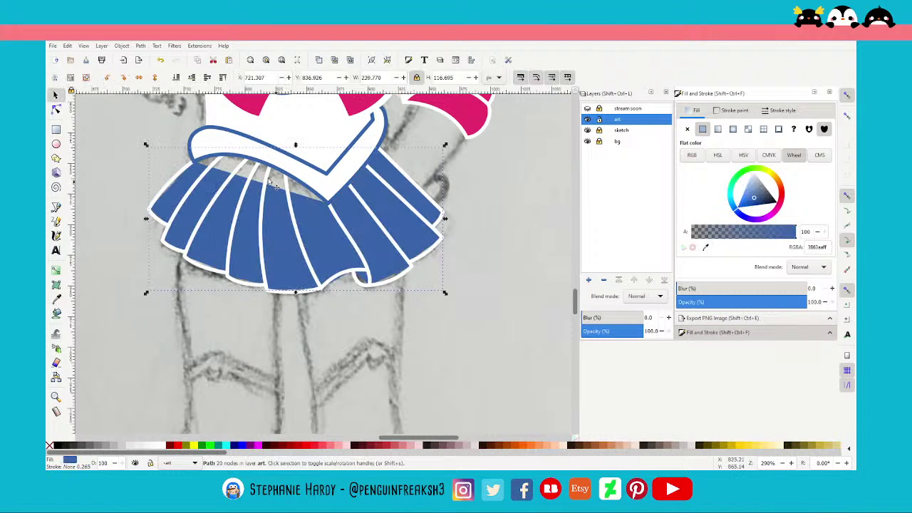
# - Switch to node editing and zoom around to inspect the filled skirt shape
pyautogui.click(59, 112)
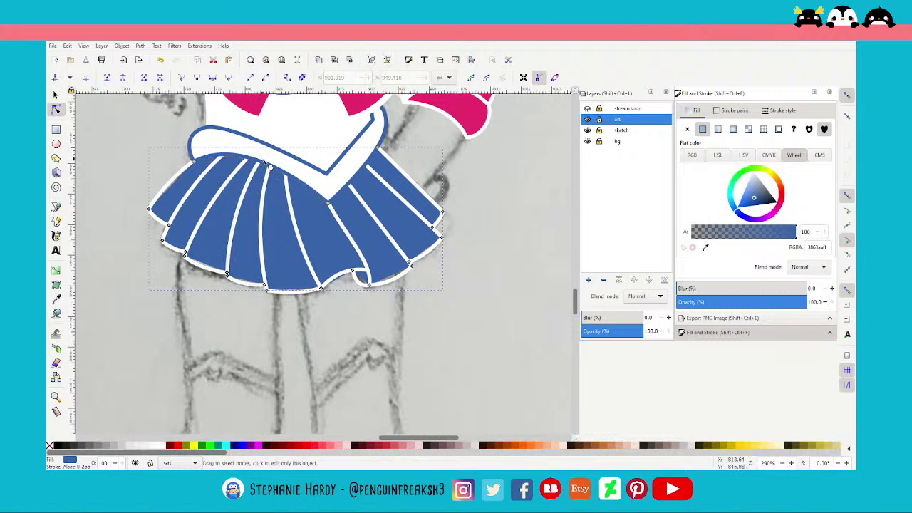
pyautogui.keyDown('ctrl'); pyautogui.scroll(3, 410, 287); pyautogui.keyUp('ctrl')
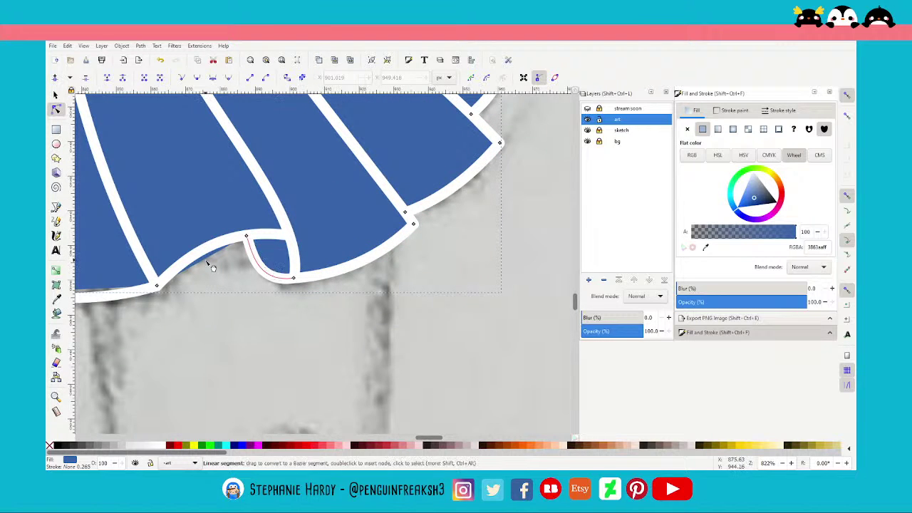
pyautogui.keyDown('ctrl'); pyautogui.scroll(-2, 448, 264); pyautogui.keyUp('ctrl')
pyautogui.keyDown('ctrl'); pyautogui.scroll(-2, 448, 264); pyautogui.keyUp('ctrl')
pyautogui.keyDown('ctrl'); pyautogui.scroll(3, 483, 292); pyautogui.keyUp('ctrl')
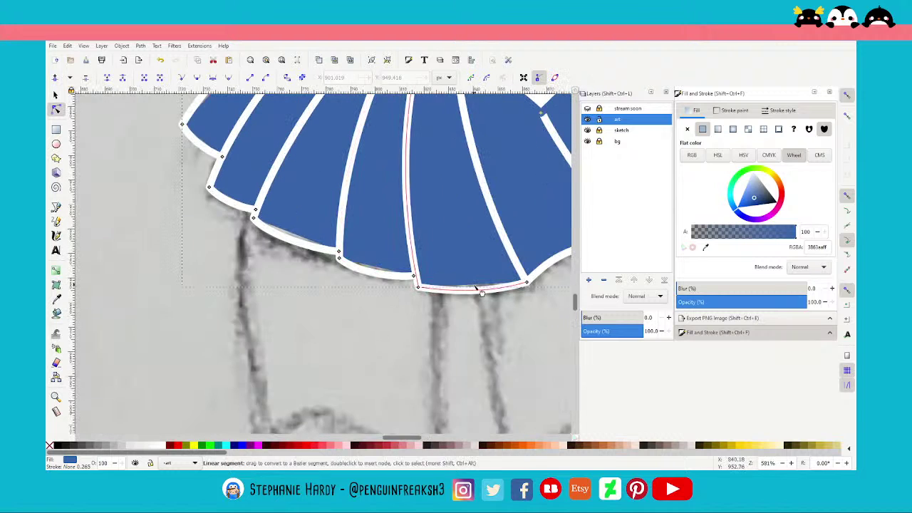
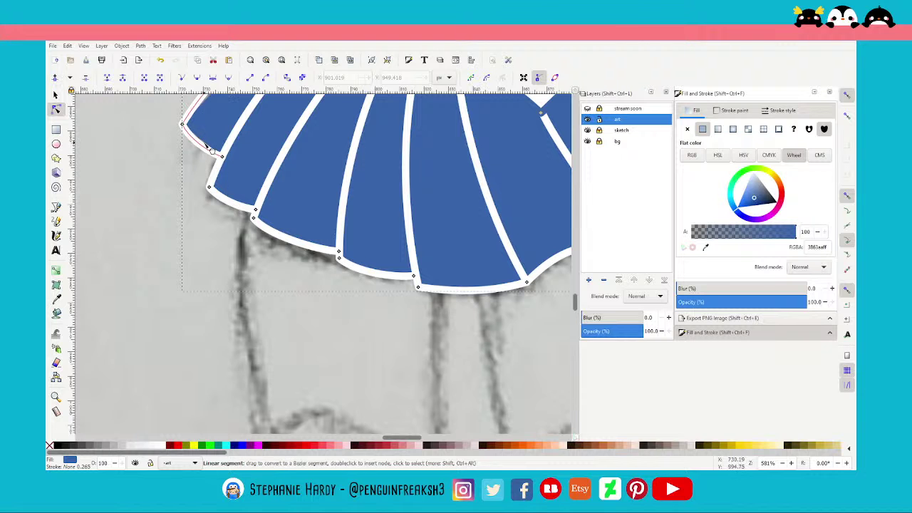
# - Drag the skirt's top-left corner node down toward the collar edge
pyautogui.scroll(-2, 210, 150)
pyautogui.scroll(1, 218, 153)
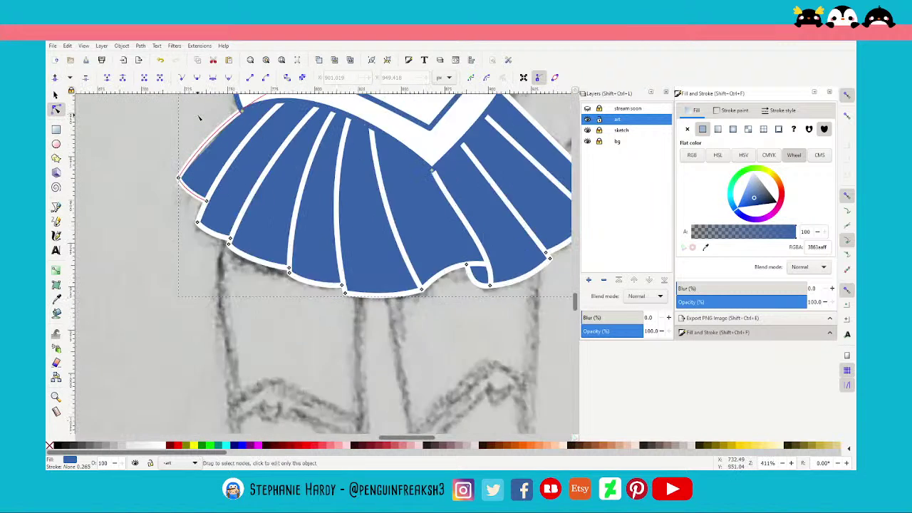
pyautogui.scroll(1, 224, 157)
pyautogui.scroll(-2, 224, 153)
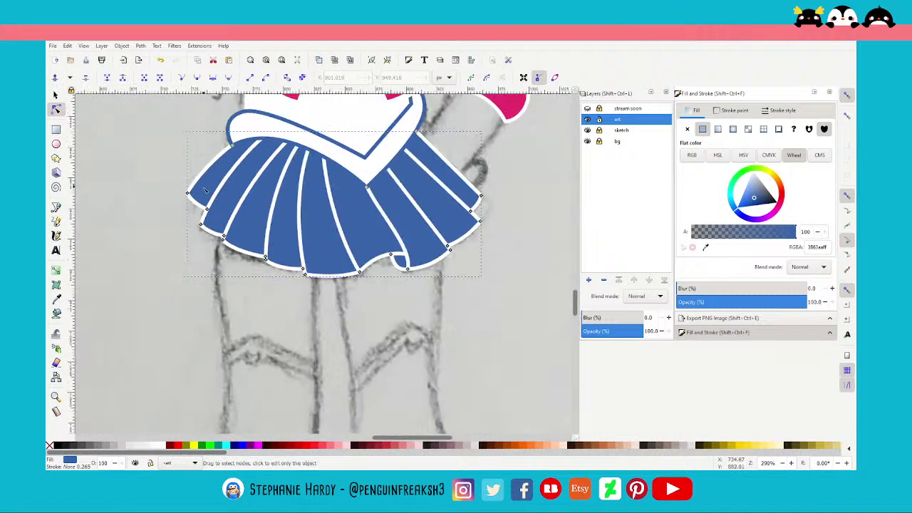
pyautogui.scroll(-1, 224, 146)
pyautogui.scroll(4, 221, 157)
pyautogui.scroll(2, 211, 188)
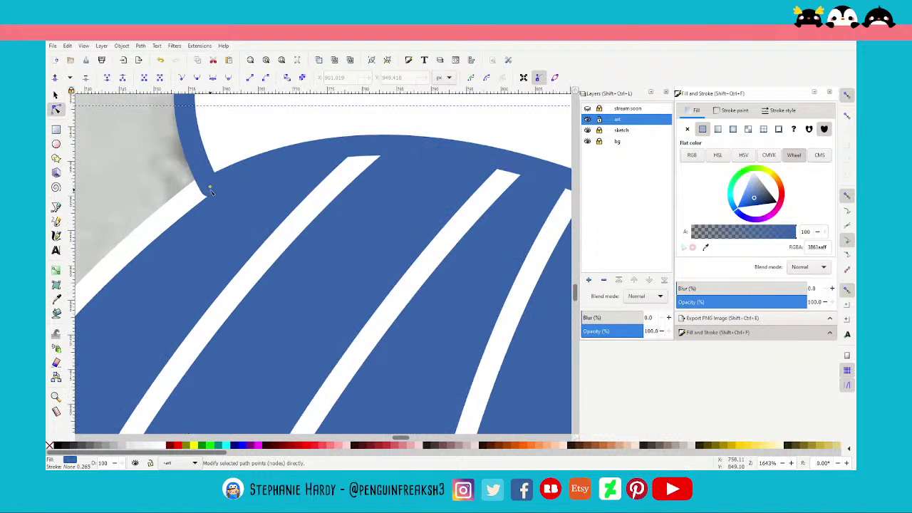
pyautogui.click(211, 188)
pyautogui.moveTo(211, 188); pyautogui.dragTo(212, 193)
# - Nudge the adjacent collar outline node so it meets the skirt corner
pyautogui.click(152, 226)
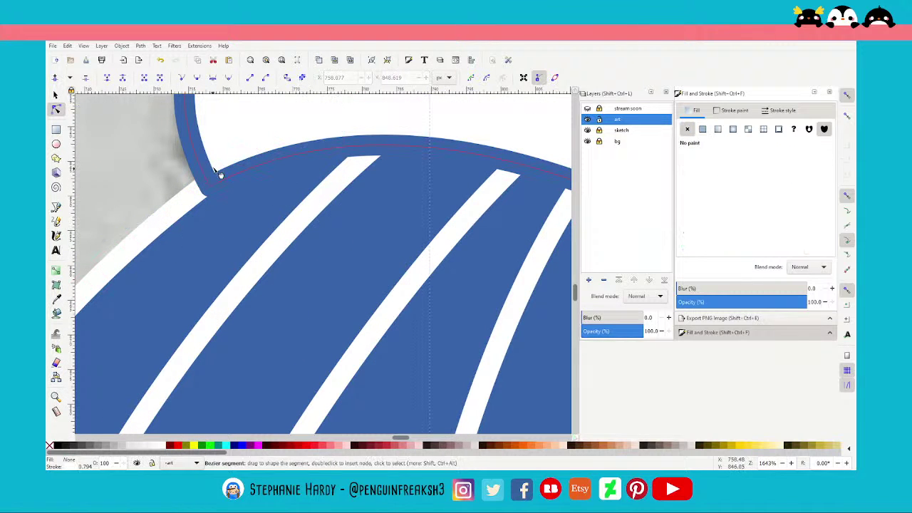
pyautogui.click(212, 191)
pyautogui.moveTo(212, 191); pyautogui.dragTo(211, 191)
pyautogui.scroll(-4, 230, 203)
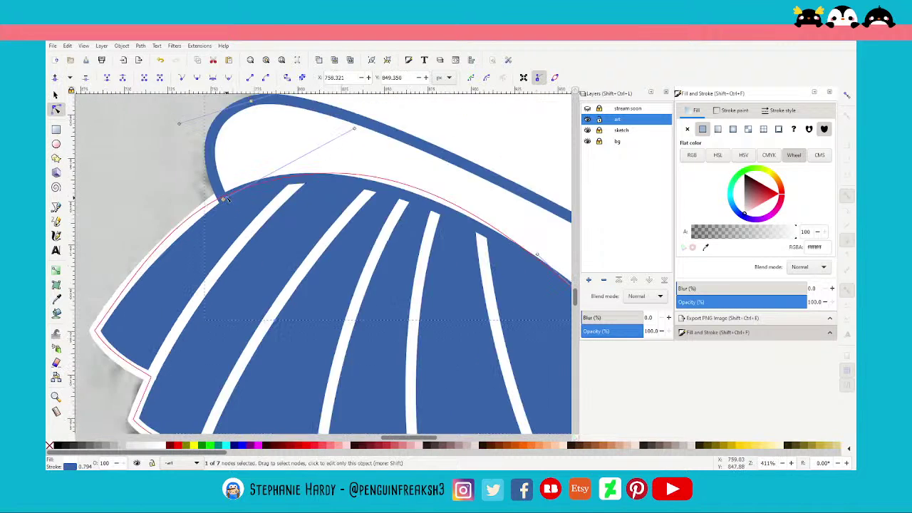
pyautogui.click(55, 95)
# - Save the drawing with nothing selected
pyautogui.press('Escape')
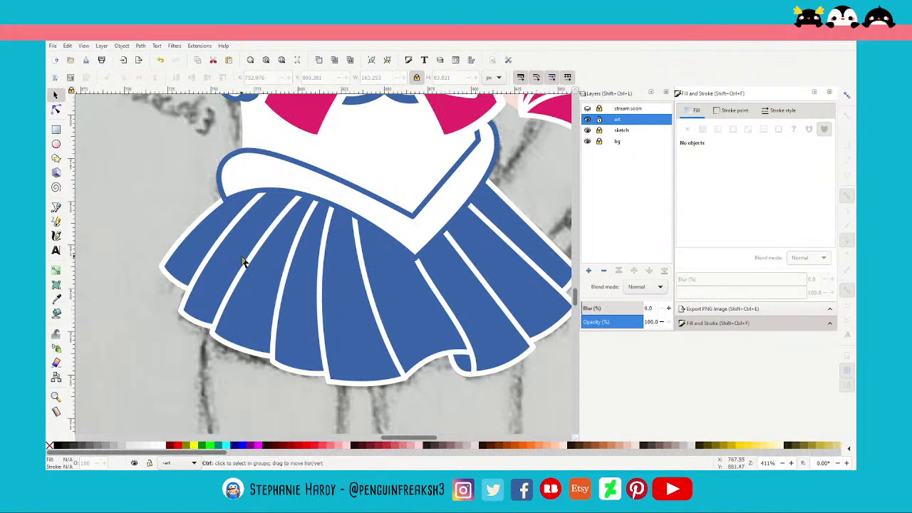
pyautogui.scroll(-5, 245, 261)
pyautogui.scroll(-1, 391, 273)
pyautogui.scroll(-1, 414, 262)
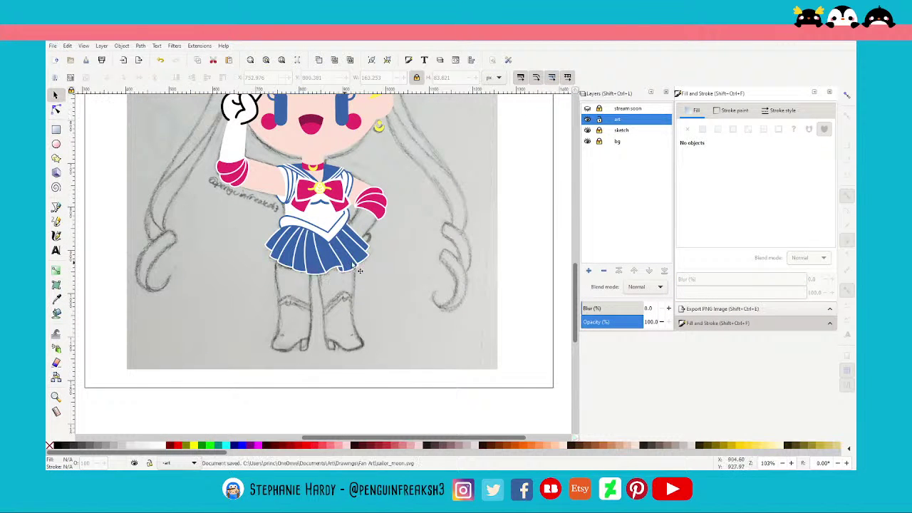
pyautogui.scroll(-2, 399, 252)
pyautogui.scroll(2, 350, 253)
pyautogui.hotkey('ctrl', 's')
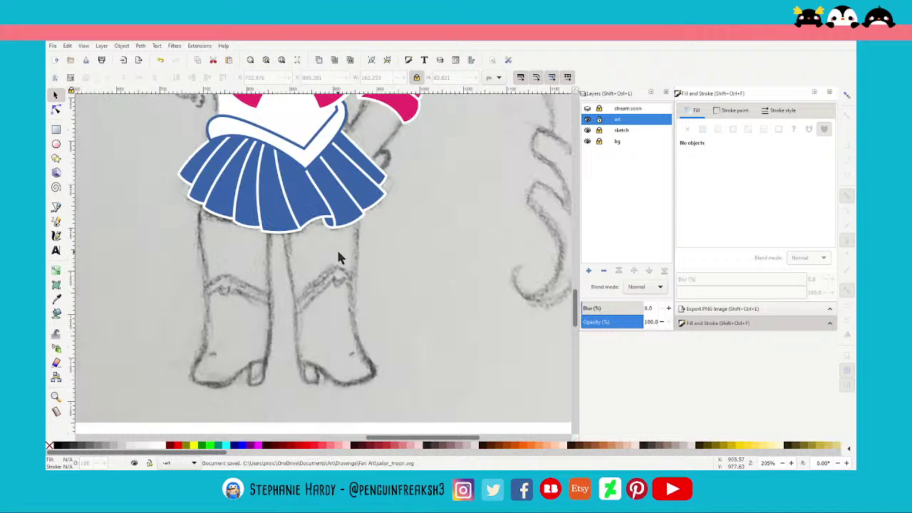
pyautogui.scroll(-1, 339, 257)
pyautogui.scroll(4, 264, 114)
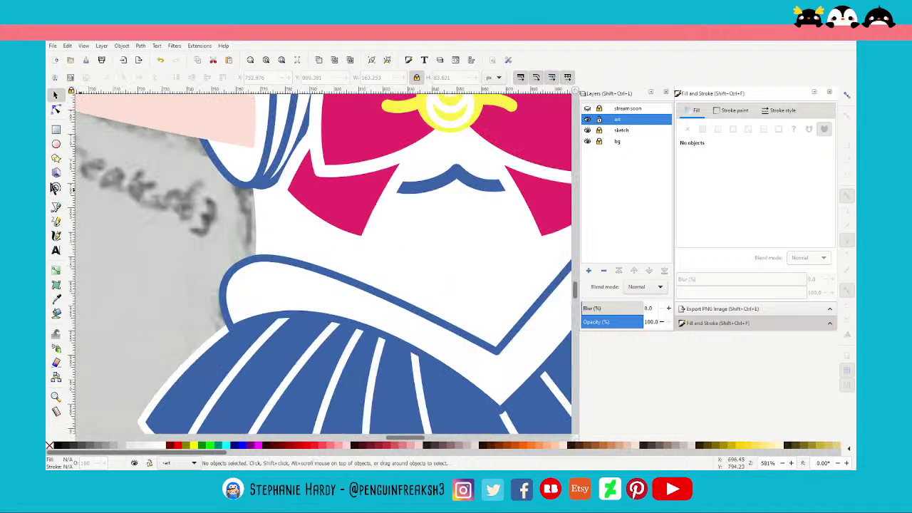
# - Draw a Bezier line down the shirt's left edge from below the sleeve to the waistband
pyautogui.keyDown('ctrl'); pyautogui.click(233, 278); pyautogui.keyUp('ctrl')
pyautogui.scroll(-1, 221, 293)
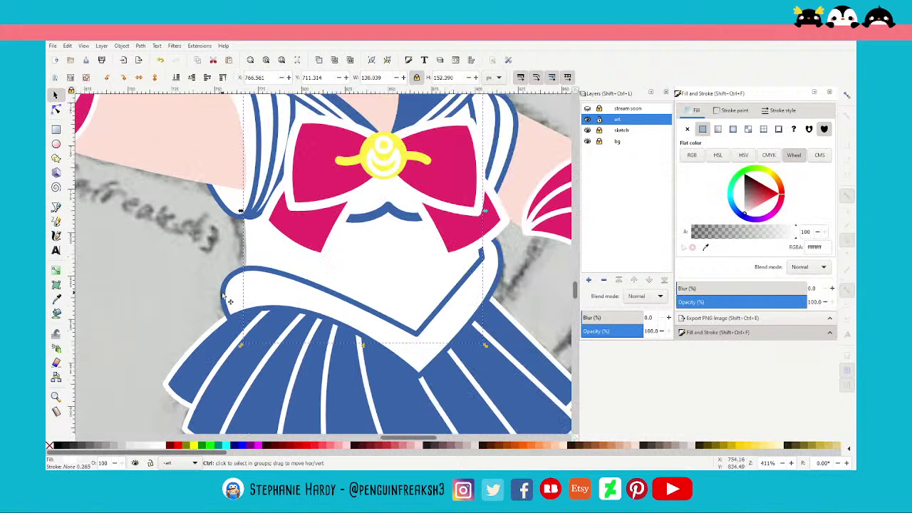
pyautogui.scroll(2, 233, 298)
pyautogui.press('Escape')
pyautogui.press('n')
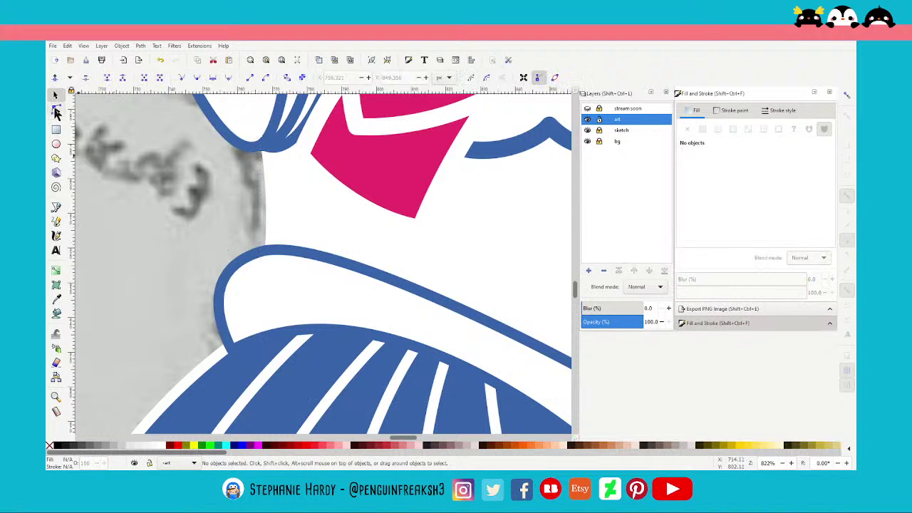
pyautogui.click(56, 208)
pyautogui.click(259, 147)
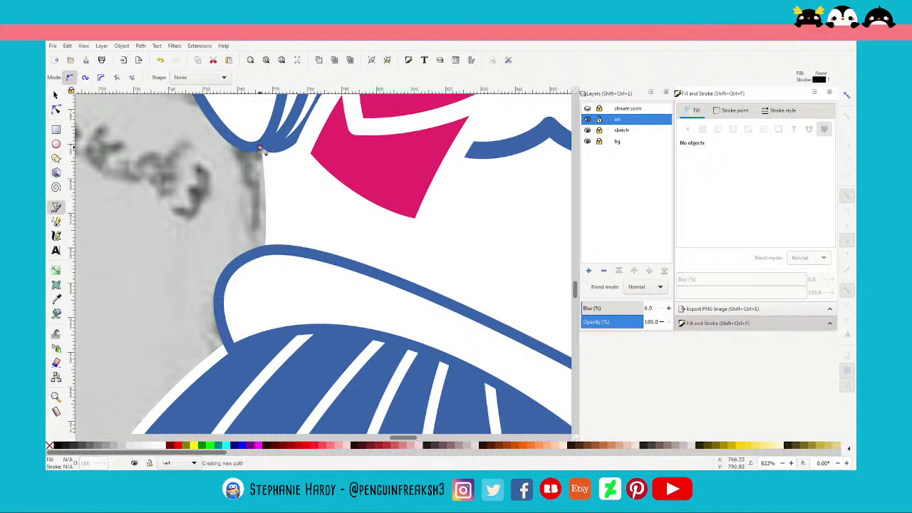
pyautogui.doubleClick(266, 249)
# - Give the line a 3 px stroke in the outline's blue, sampled with the dropper
pyautogui.click(782, 111)
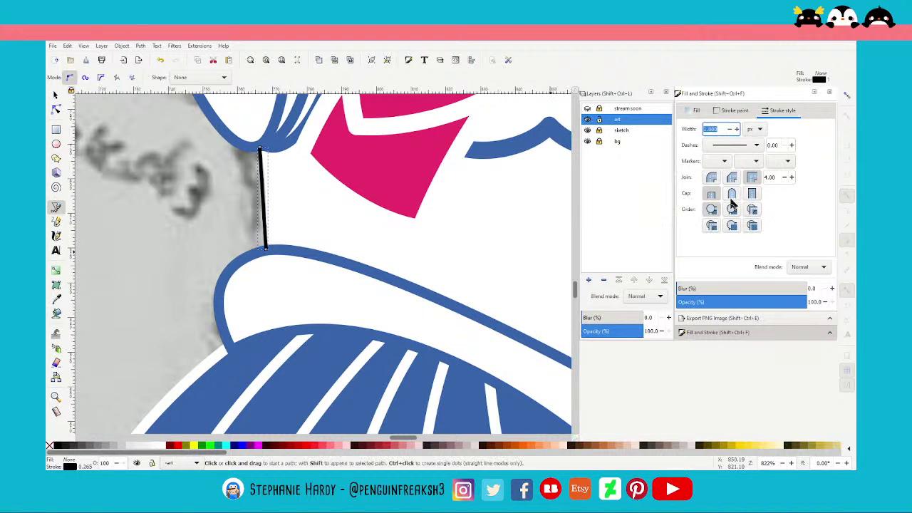
pyautogui.write('3')
pyautogui.press('Return')
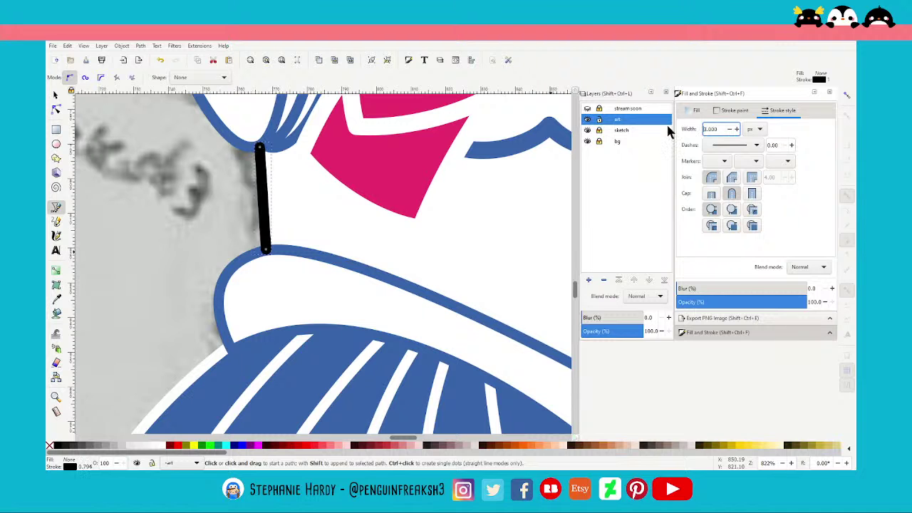
pyautogui.click(734, 110)
pyautogui.click(706, 248)
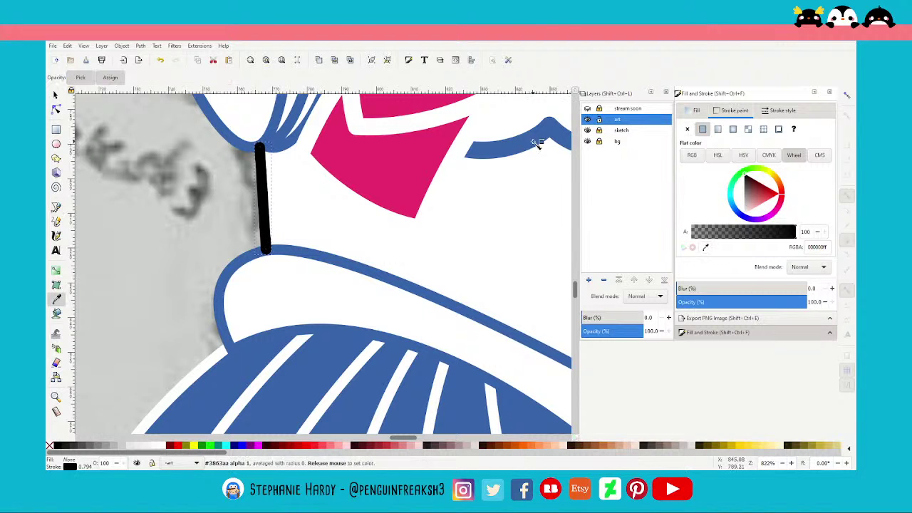
pyautogui.click(540, 142)
# - Bend the new line so it follows the shirt's edge
pyautogui.click(57, 110)
pyautogui.moveTo(268, 208); pyautogui.dragTo(271, 166)
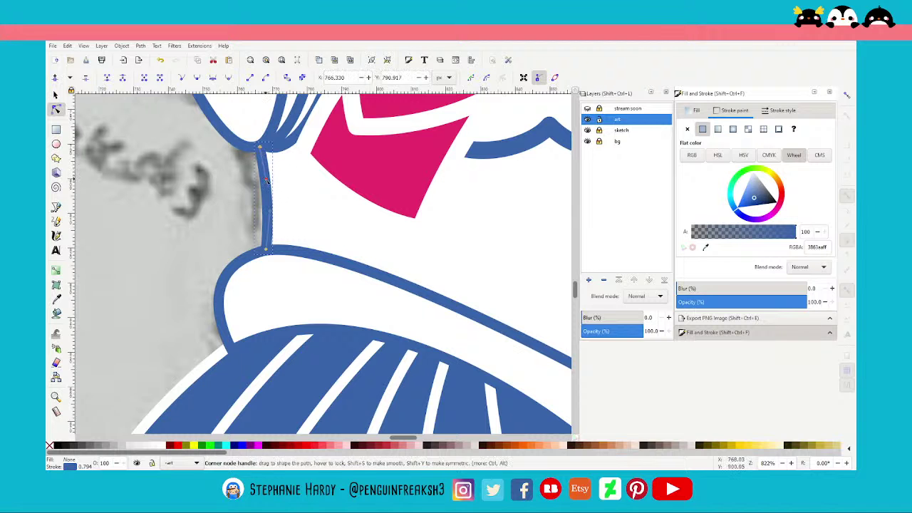
pyautogui.click(268, 180)
pyautogui.click(54, 99)
# - Clear the selection and save the drawing
pyautogui.click(144, 183)
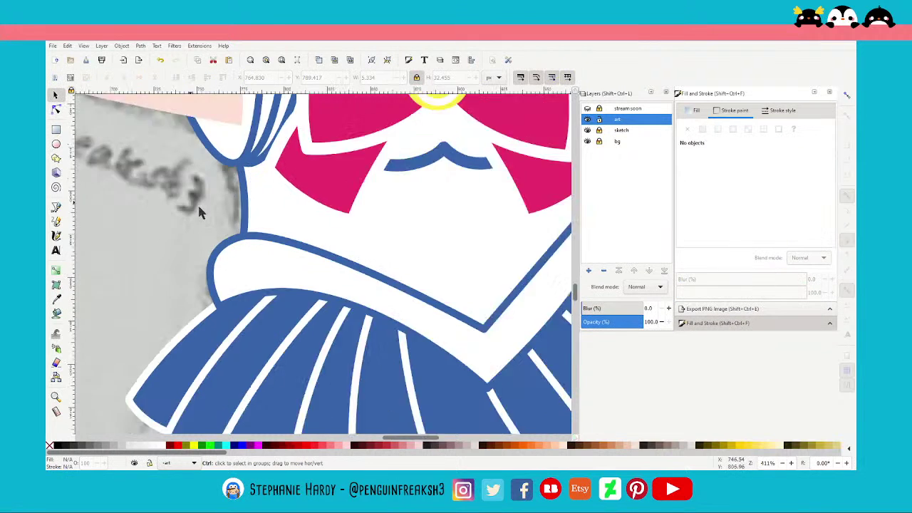
pyautogui.keyDown('ctrl'); pyautogui.scroll(-6, 197, 204); pyautogui.keyUp('ctrl')
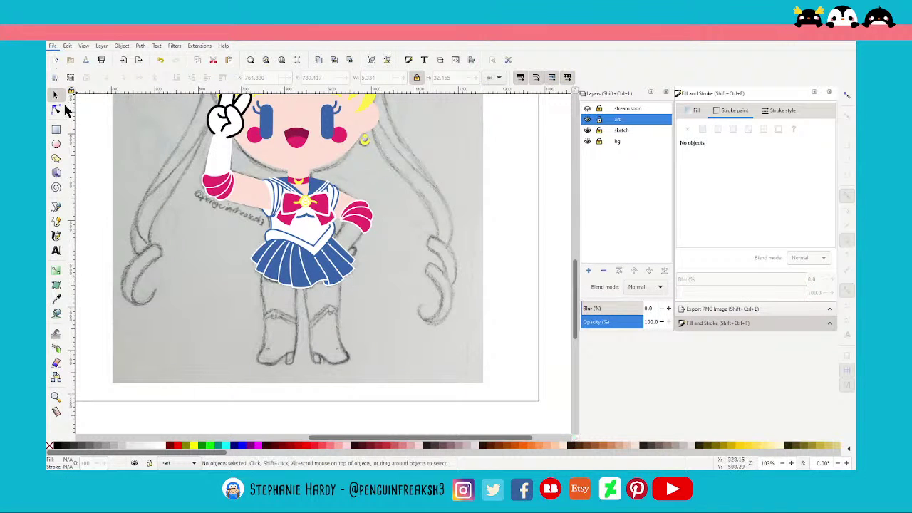
pyautogui.hotkey('ctrl', 's')
pyautogui.scroll(3, 395, 238)
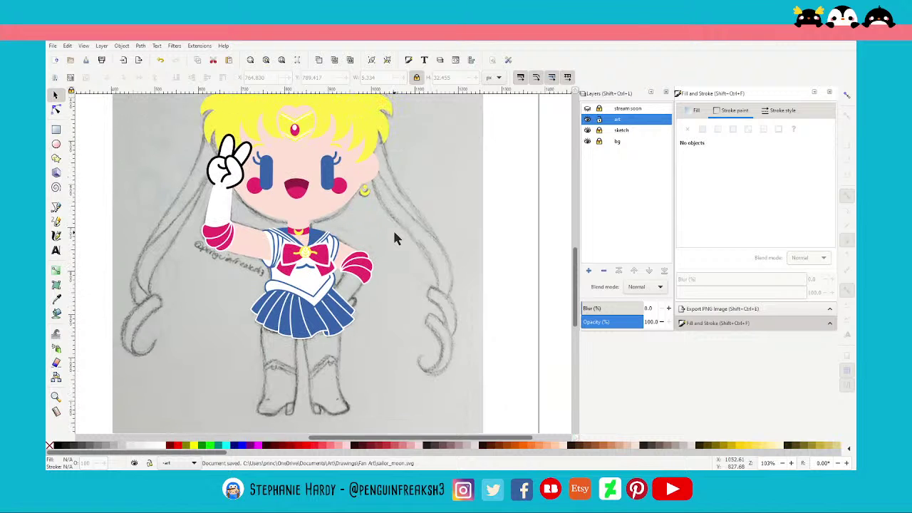
pyautogui.scroll(-2, 394, 295)
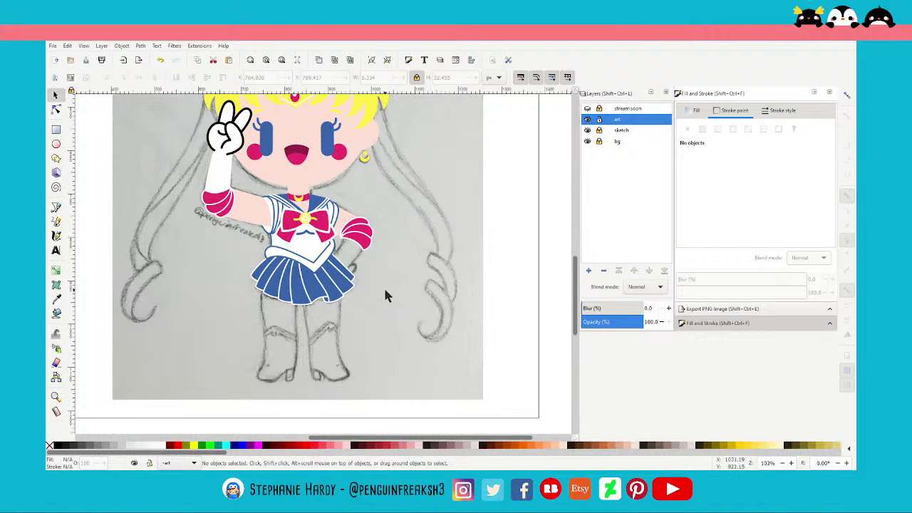
pyautogui.scroll(-1, 377, 306)
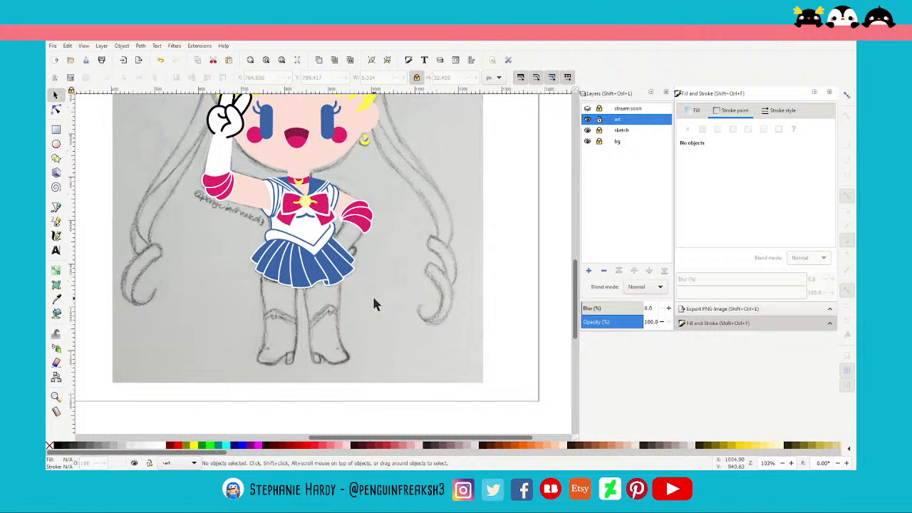
pyautogui.keyDown('ctrl'); pyautogui.scroll(2, 371, 255); pyautogui.keyUp('ctrl')
pyautogui.keyDown('ctrl'); pyautogui.scroll(1, 367, 246); pyautogui.keyUp('ctrl')
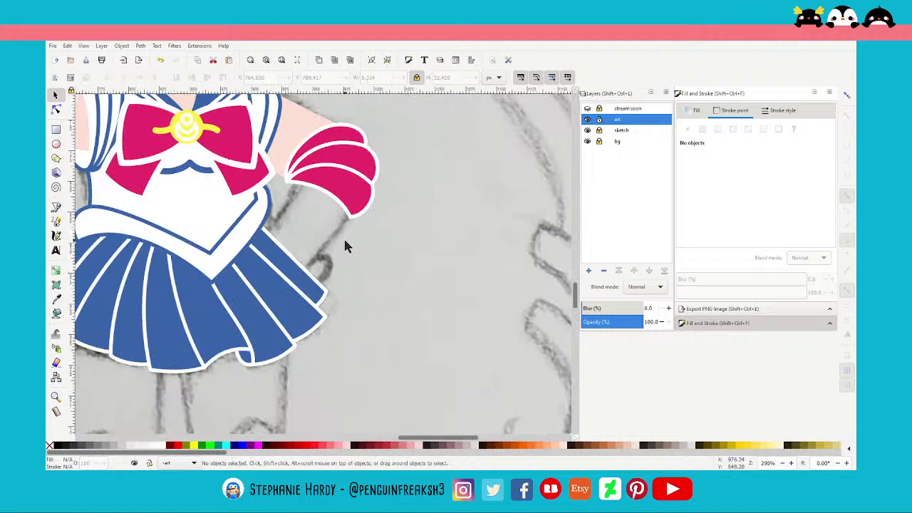
# - Draw a Bezier path from the sleeve tip past the skirt's edge to the sketched elbow
pyautogui.click(57, 209)
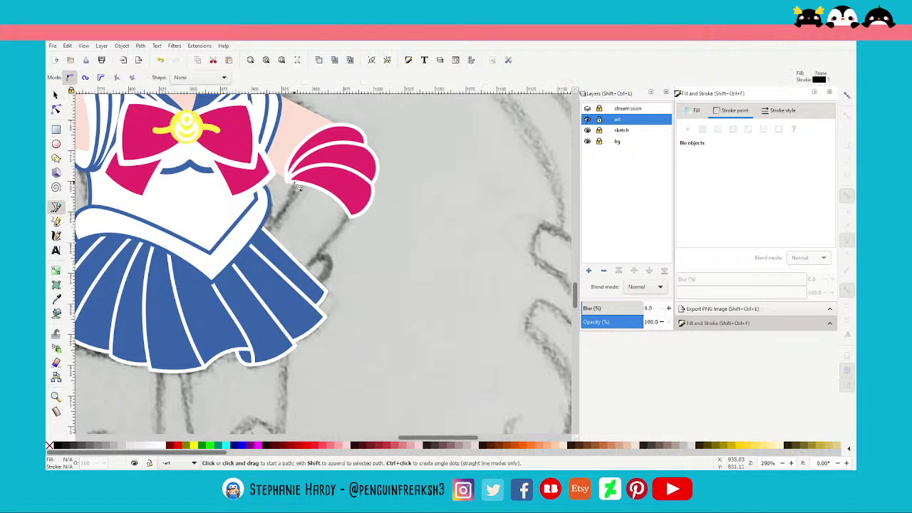
pyautogui.click(290, 182)
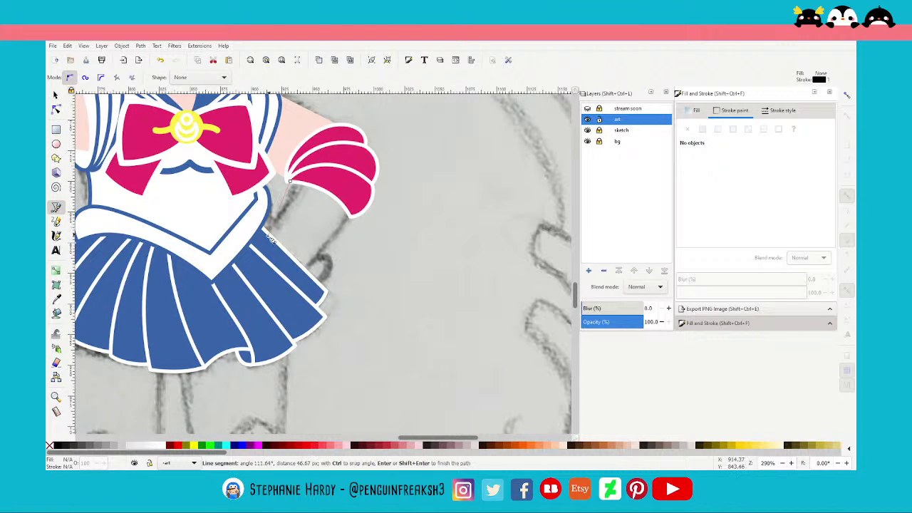
pyautogui.click(269, 237)
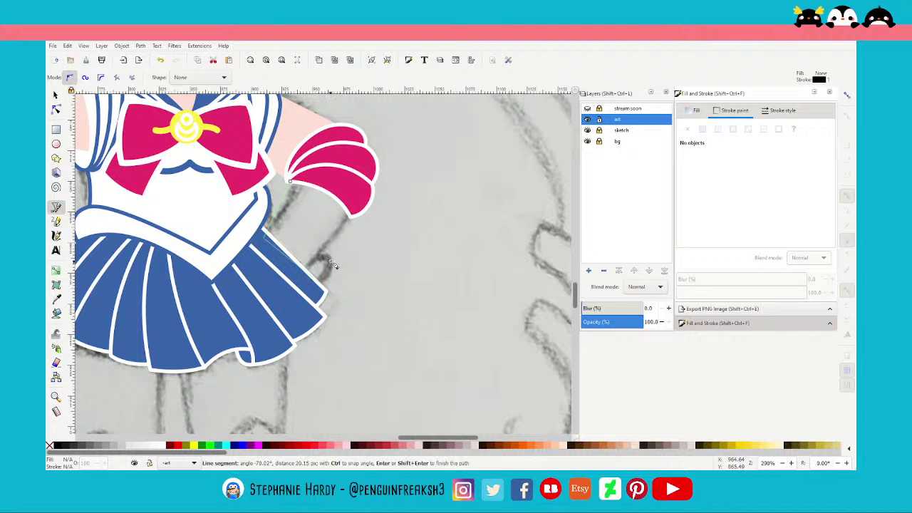
pyautogui.click(335, 261)
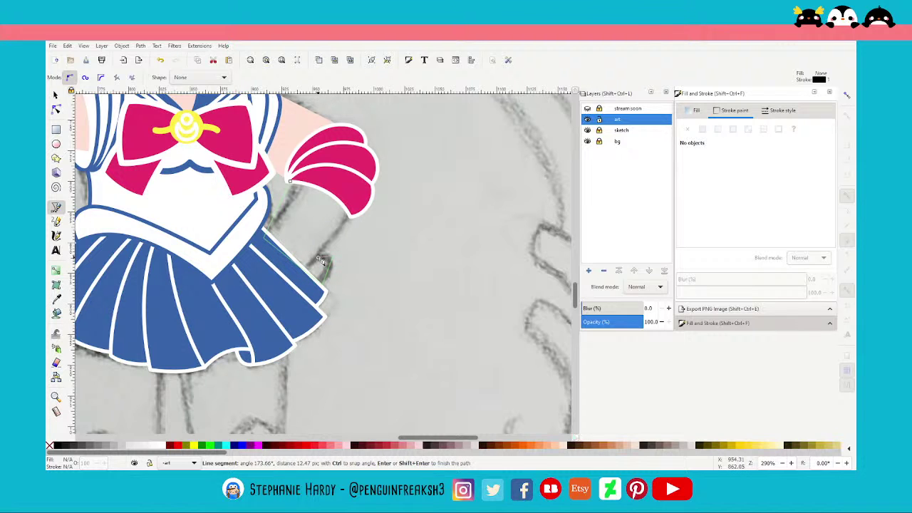
pyautogui.doubleClick(320, 259)
# - Set the arm path's stroke width to 3 px and lower it behind the skirt
pyautogui.click(782, 110)
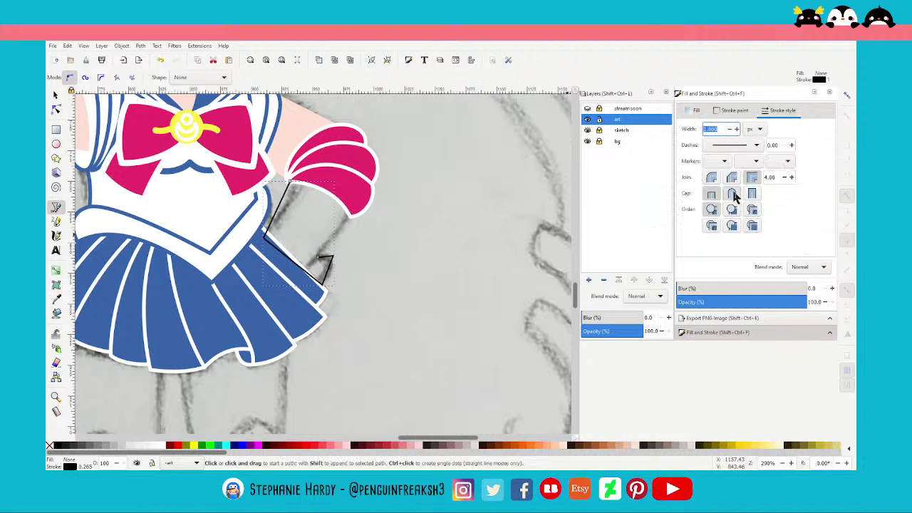
pyautogui.moveTo(719, 129); pyautogui.dragTo(682, 131)
pyautogui.write('3')
pyautogui.press('Return')
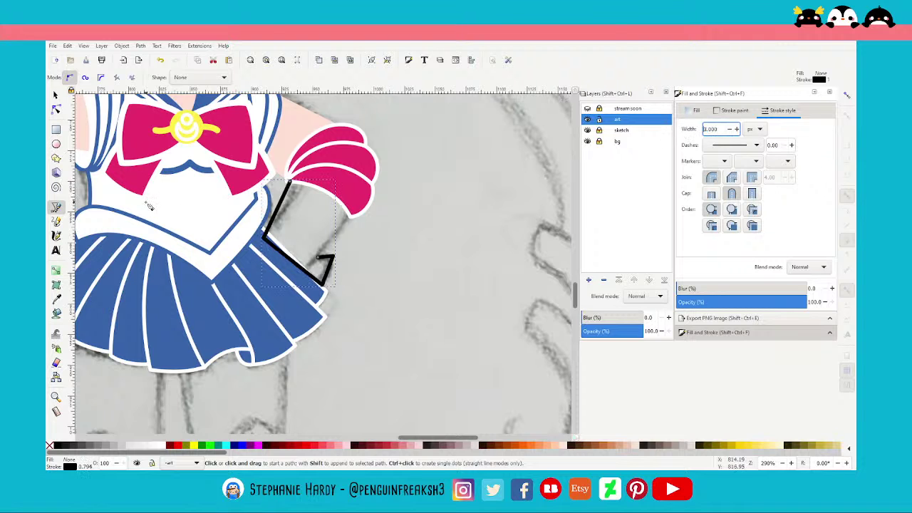
pyautogui.click(56, 95)
pyautogui.click(172, 79)
# - Reshape the hook curve at the path's end to follow the sketched hand
pyautogui.click(56, 108)
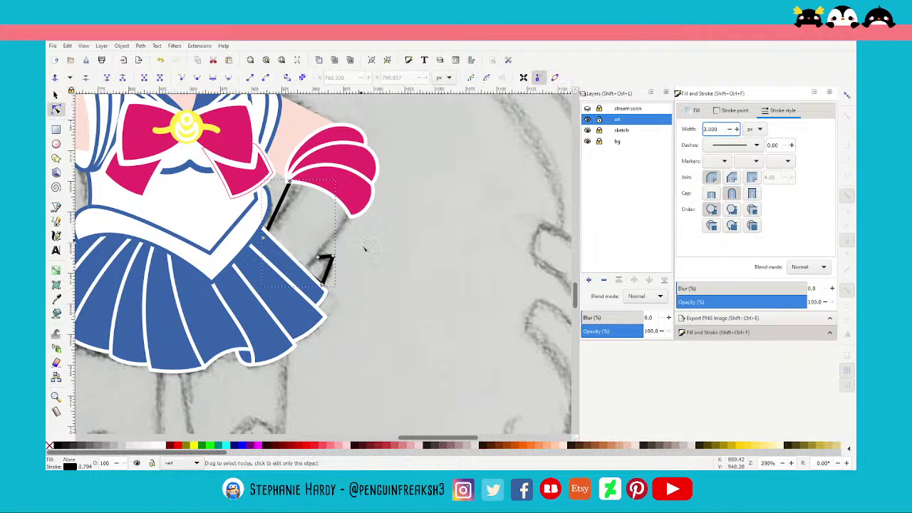
pyautogui.click(331, 259)
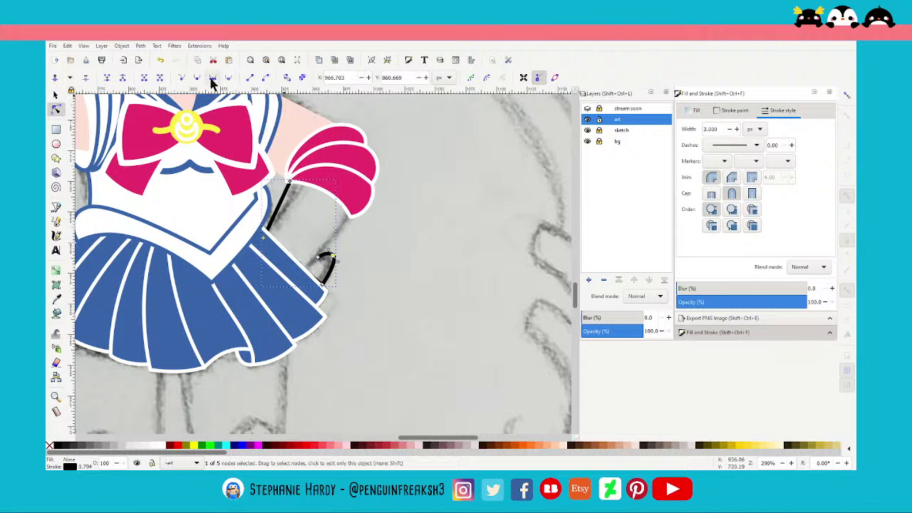
pyautogui.keyDown('ctrl'); pyautogui.scroll(2, 322, 240); pyautogui.keyUp('ctrl')
pyautogui.click(255, 126)
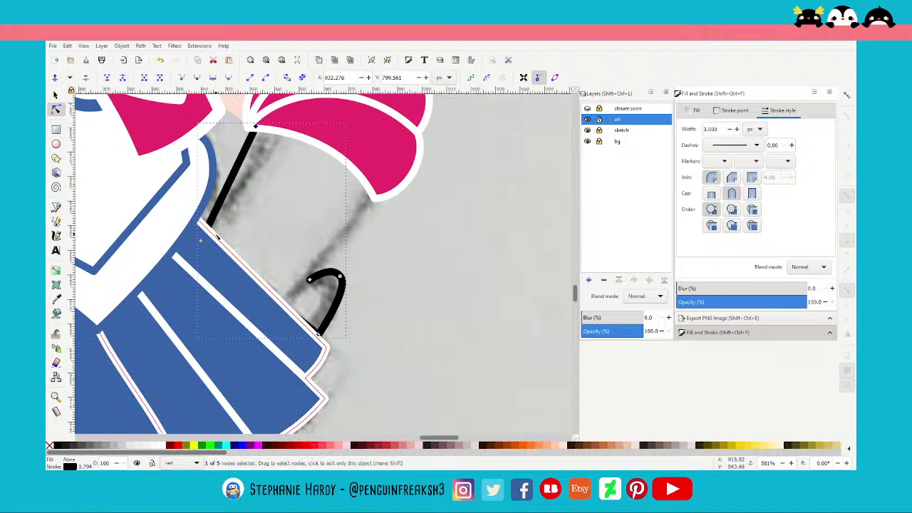
pyautogui.moveTo(340, 276); pyautogui.dragTo(331, 264)
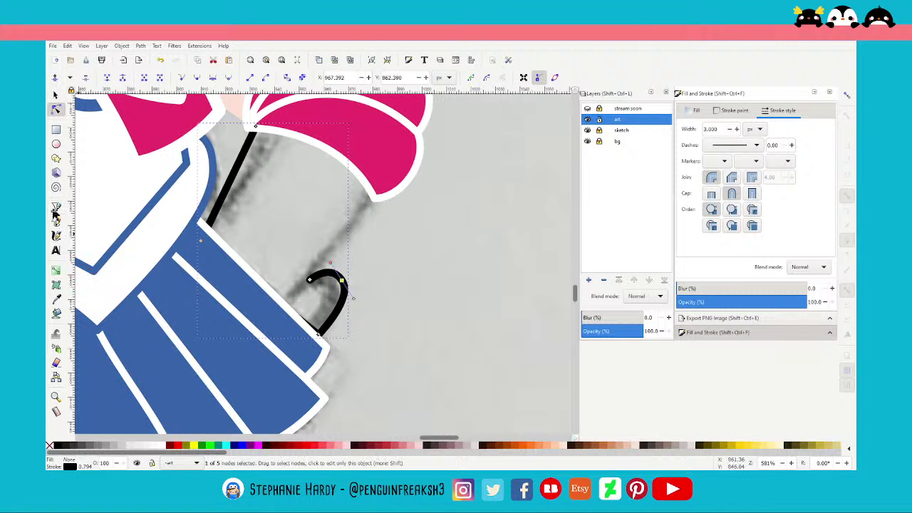
pyautogui.click(736, 112)
pyautogui.click(705, 247)
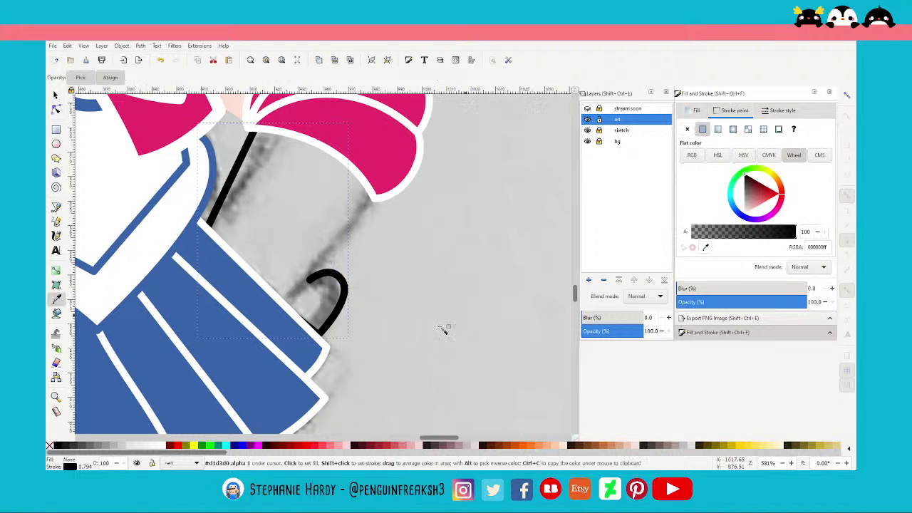
# - Colour the hook blue and draw a straight line from the hook's end to the sleeve cuff
pyautogui.click(243, 300)
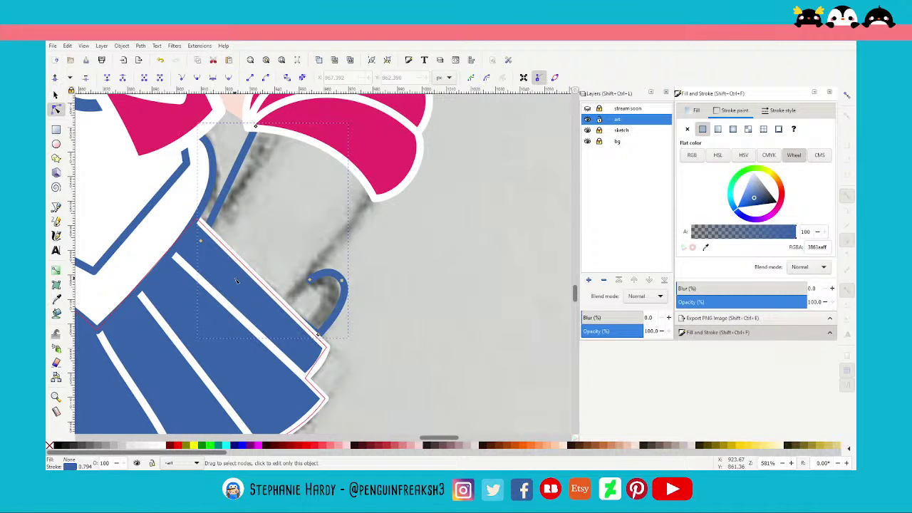
pyautogui.click(55, 207)
pyautogui.click(299, 292)
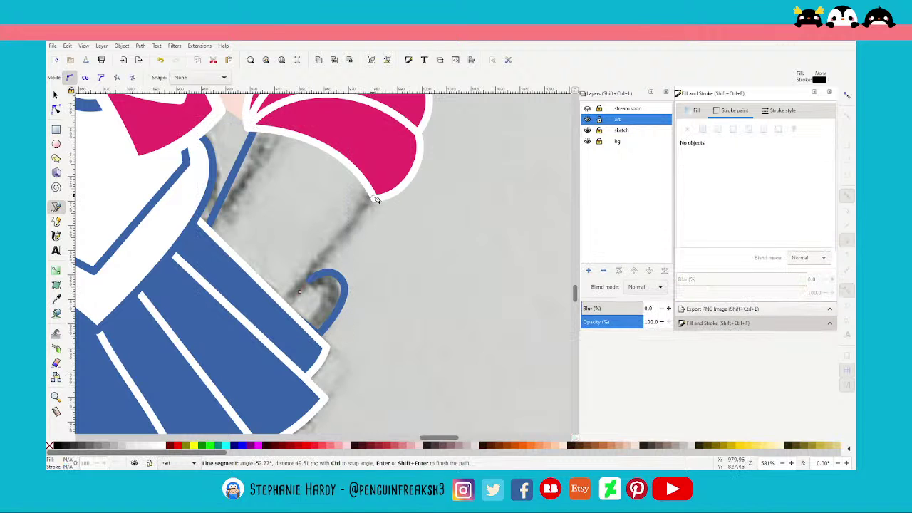
pyautogui.click(372, 196)
pyautogui.press('Return')
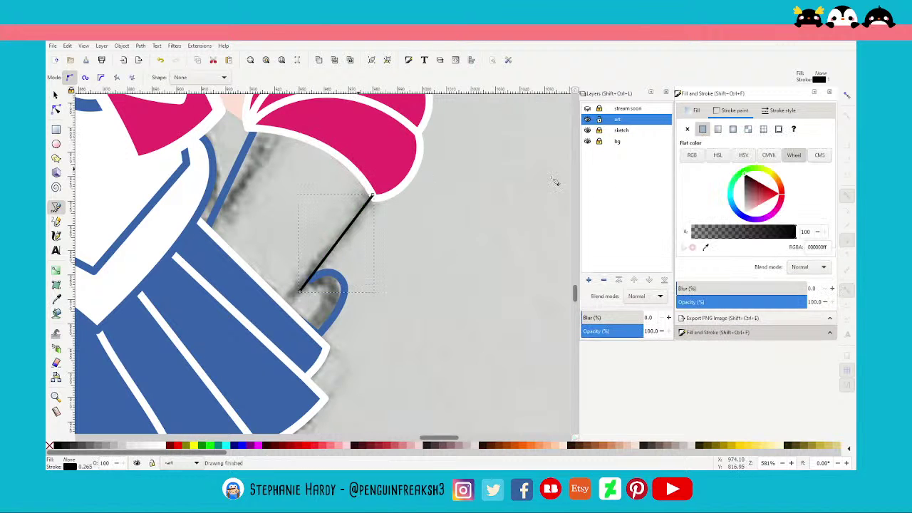
# - Give the new line a 3 px stroke in the outline blue
pyautogui.click(782, 110)
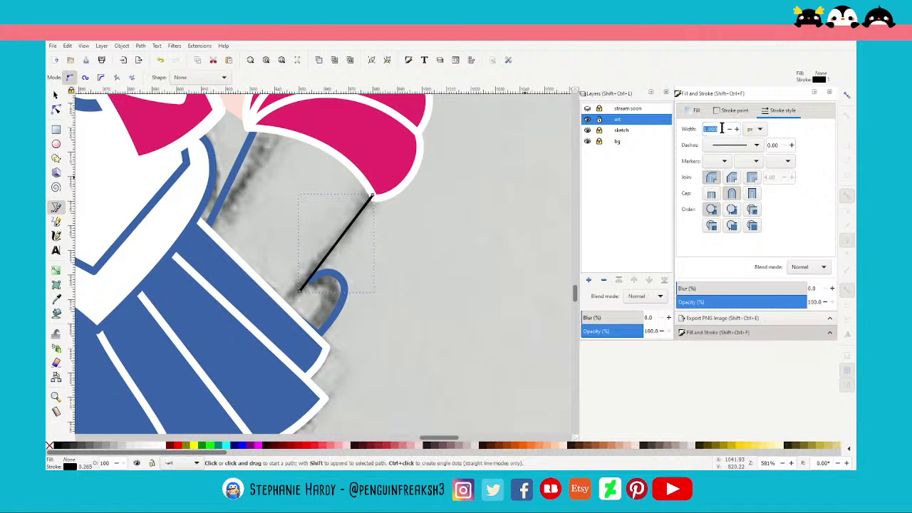
pyautogui.write('3')
pyautogui.press('Return')
pyautogui.click(730, 110)
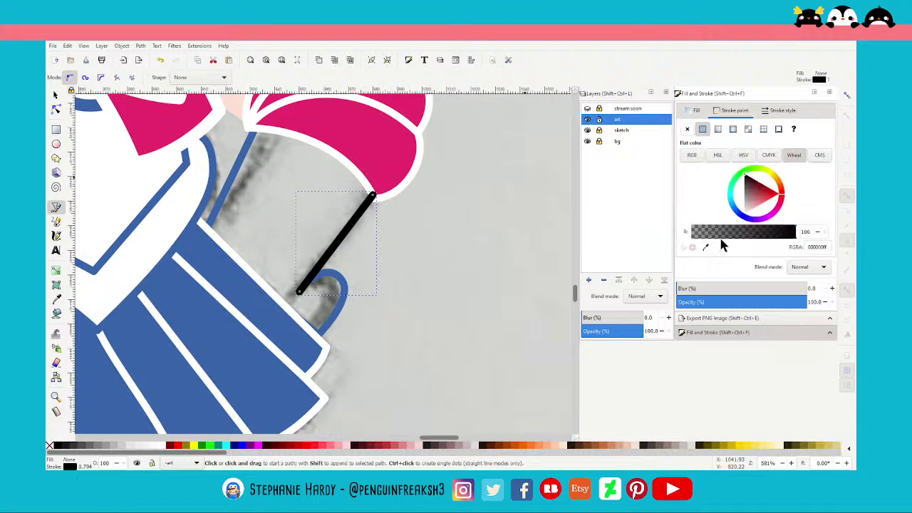
pyautogui.click(705, 247)
pyautogui.click(182, 223)
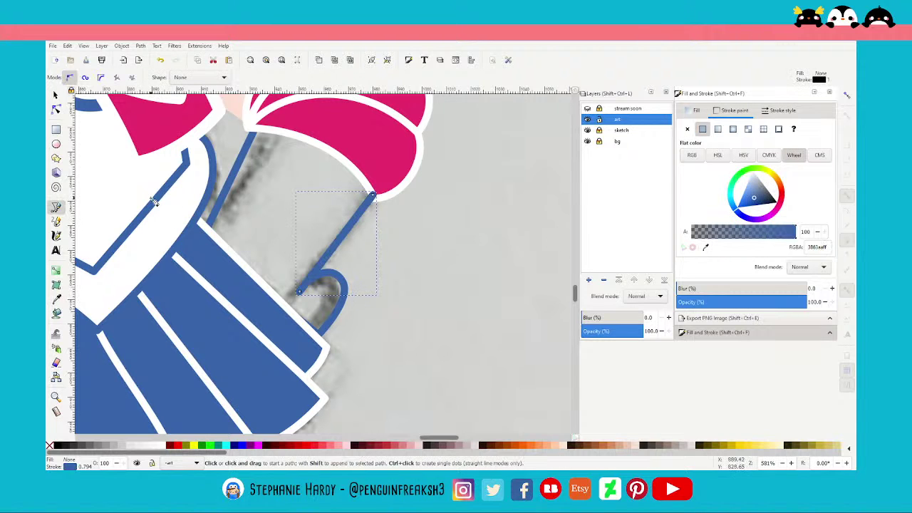
# - Check the new line's nodes, then clear the selection
pyautogui.click(57, 96)
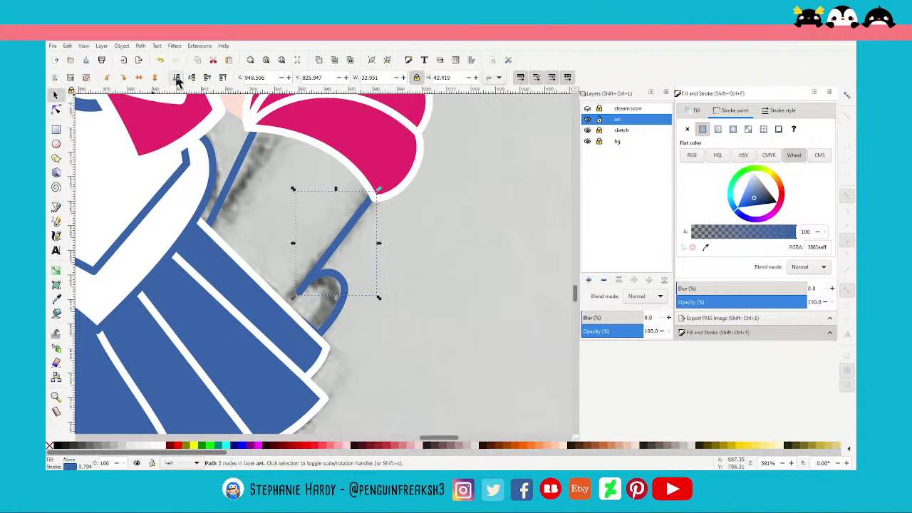
pyautogui.click(56, 110)
pyautogui.scroll(4, 327, 280)
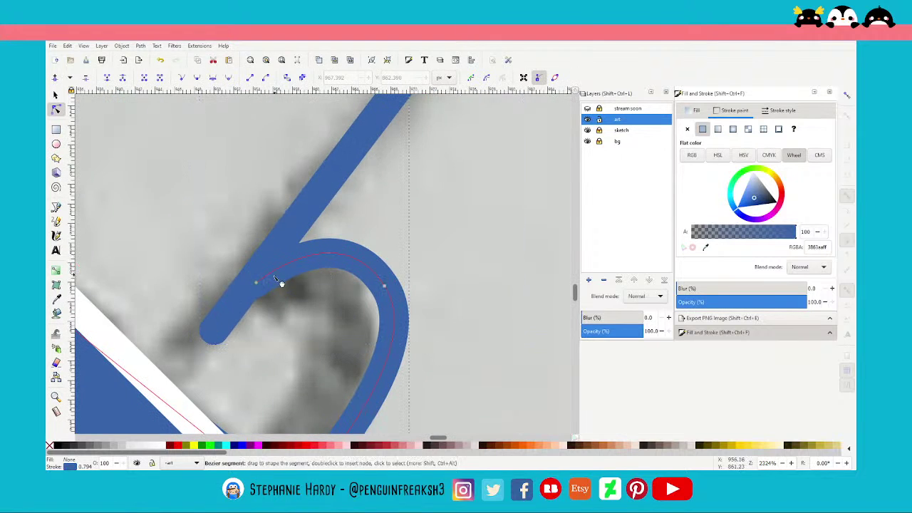
pyautogui.scroll(-4, 356, 296)
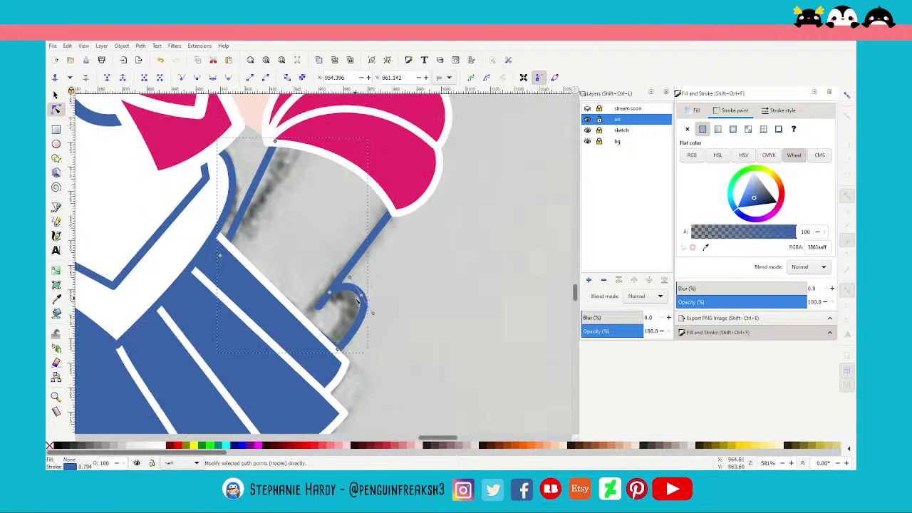
pyautogui.click(57, 96)
pyautogui.click(429, 238)
pyautogui.scroll(-4, 365, 289)
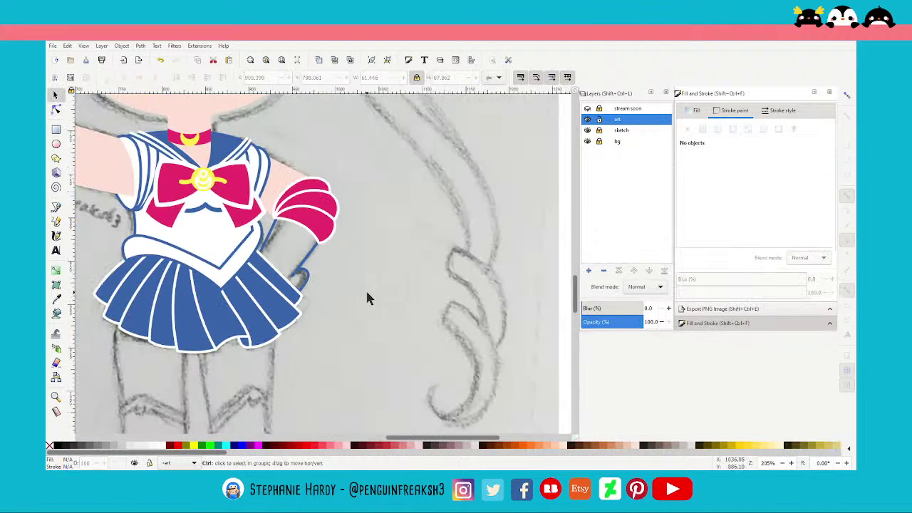
pyautogui.scroll(4, 303, 225)
# - Start the glove shape with the Pen, placing corners from the cuff down the glove's edge
pyautogui.click(56, 208)
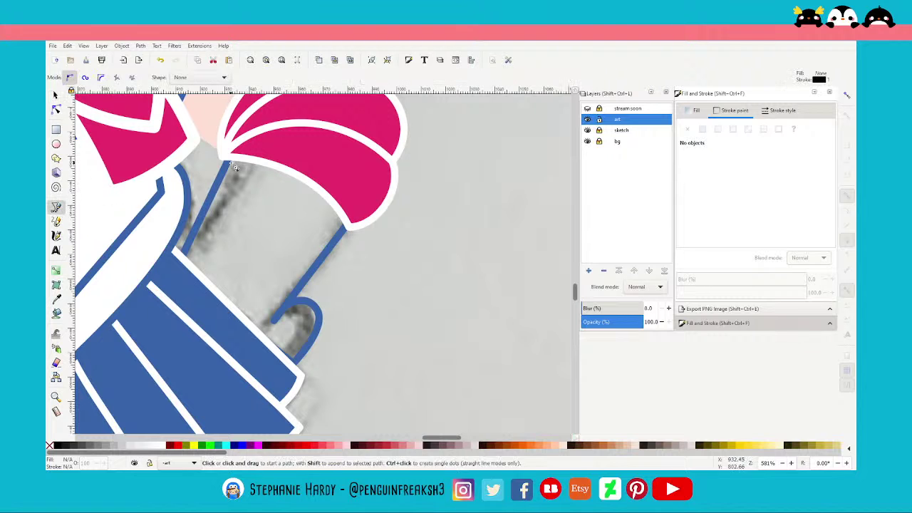
pyautogui.click(230, 156)
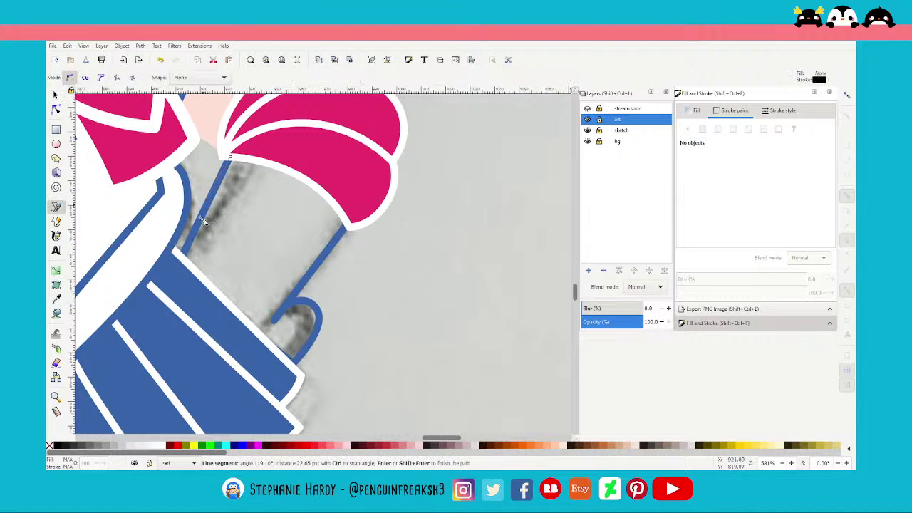
pyautogui.click(295, 371)
pyautogui.click(312, 308)
pyautogui.click(291, 303)
# - Close the glove shape and give it a white fill with no stroke
pyautogui.click(349, 217)
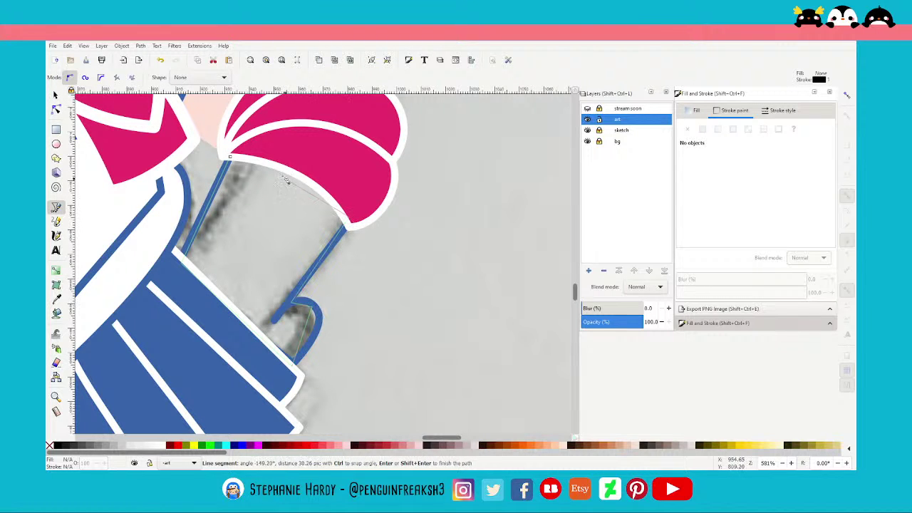
pyautogui.click(229, 157)
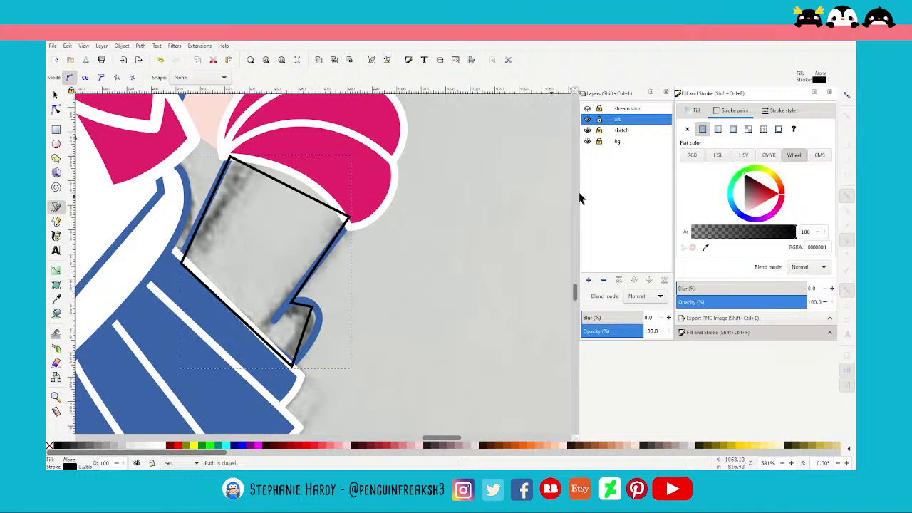
pyautogui.click(687, 129)
pyautogui.click(696, 110)
pyautogui.click(702, 129)
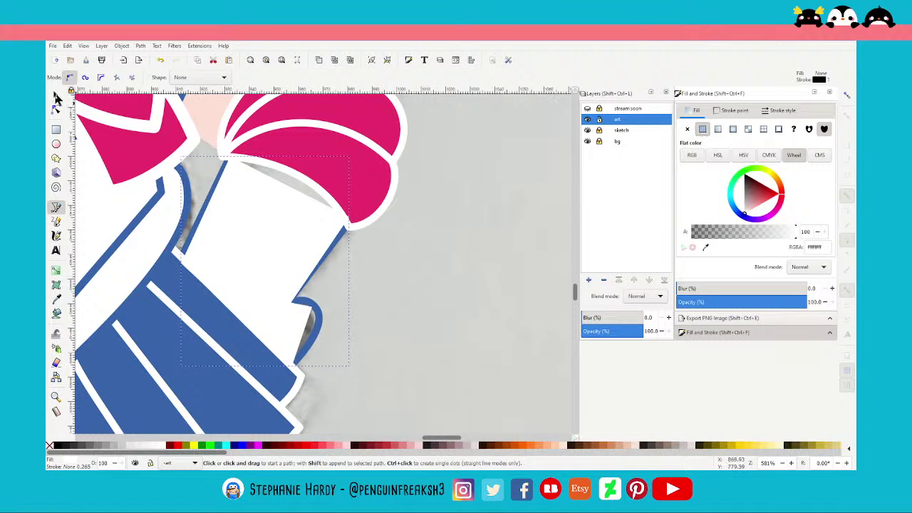
# - Drag a glove node so the white fill extends into the blue curl
pyautogui.click(56, 109)
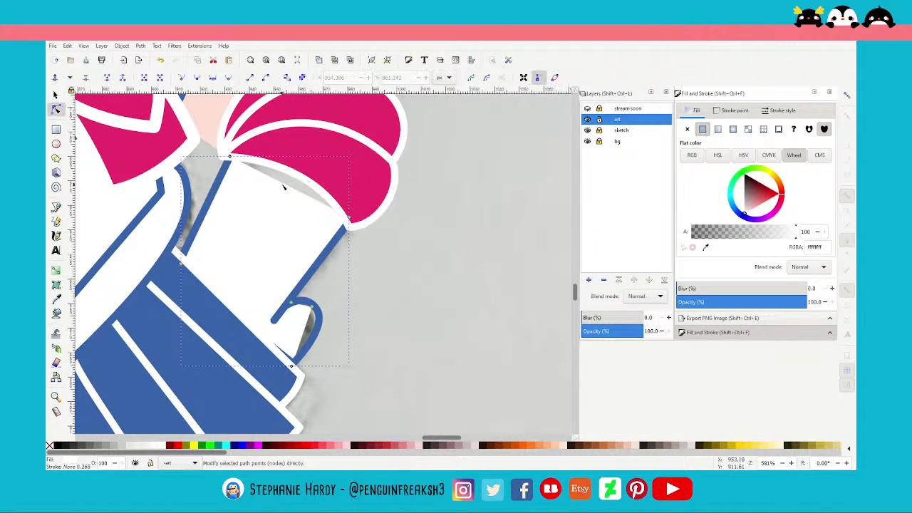
pyautogui.scroll(-1, 300, 285)
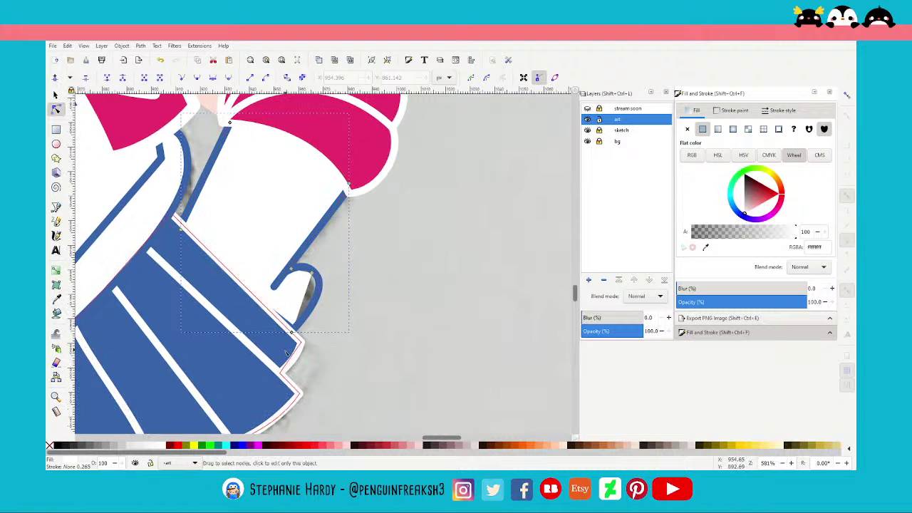
pyautogui.keyDown('ctrl'); pyautogui.scroll(2, 288, 353); pyautogui.keyUp('ctrl')
pyautogui.click(300, 317)
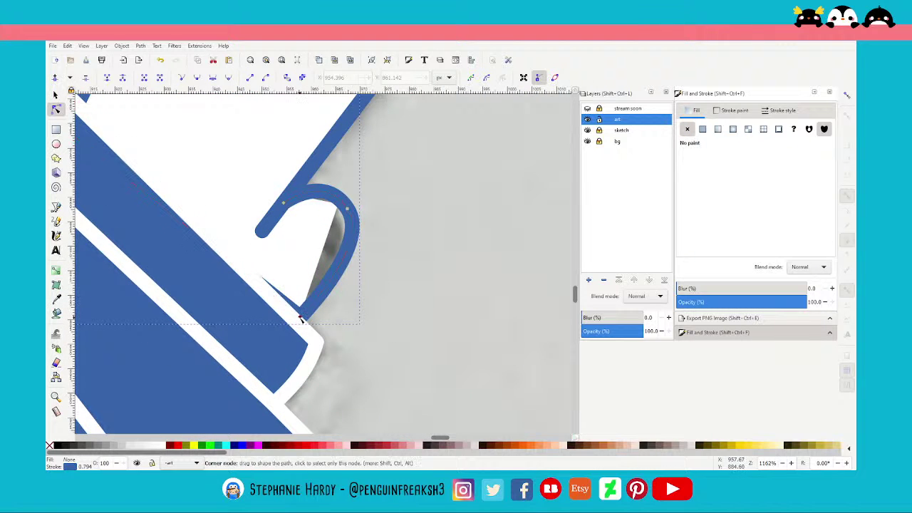
pyautogui.click(298, 318)
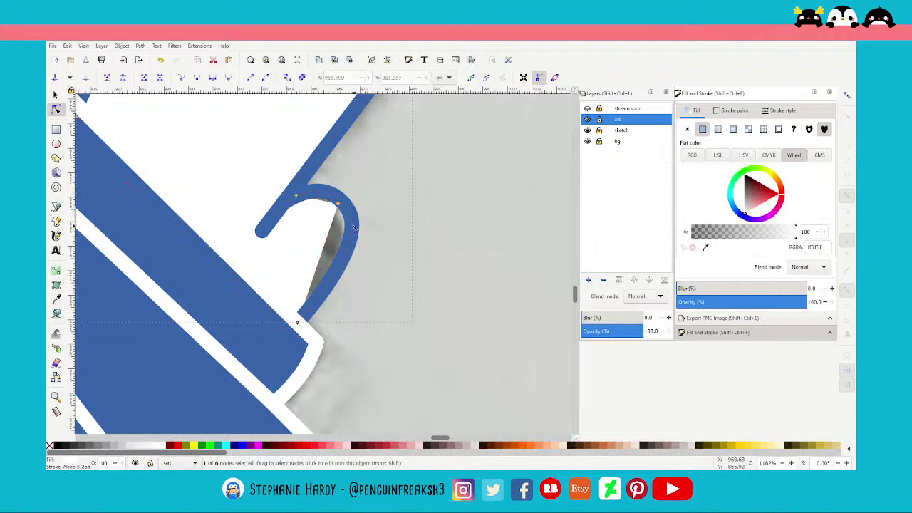
pyautogui.moveTo(338, 204); pyautogui.dragTo(349, 212)
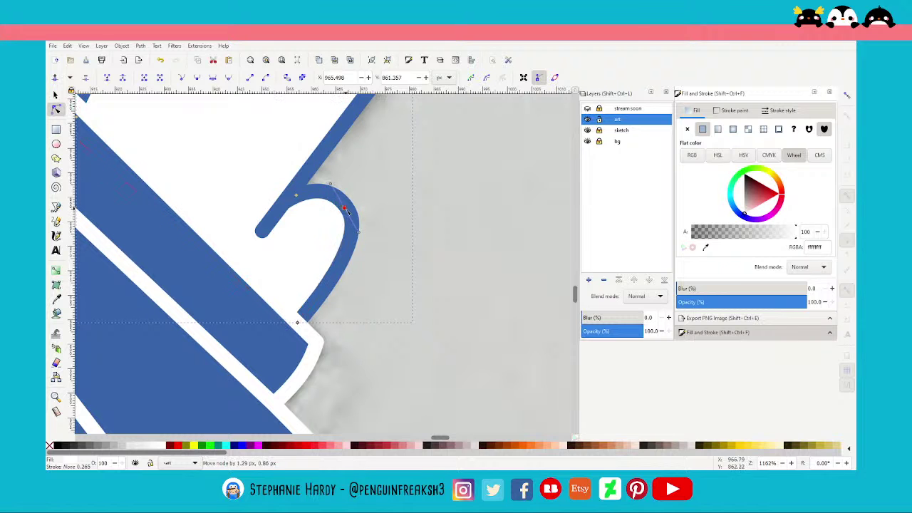
pyautogui.keyDown('ctrl'); pyautogui.scroll(-4, 399, 197); pyautogui.keyUp('ctrl')
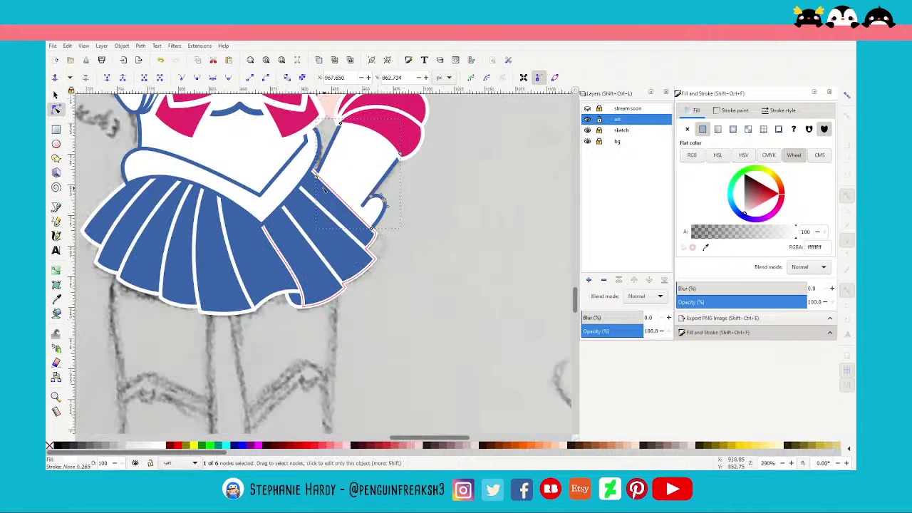
pyautogui.click(55, 95)
pyautogui.click(402, 254)
# - Save the drawing and scroll over the finished glove
pyautogui.keyDown('ctrl'); pyautogui.scroll(-2, 404, 253); pyautogui.keyUp('ctrl')
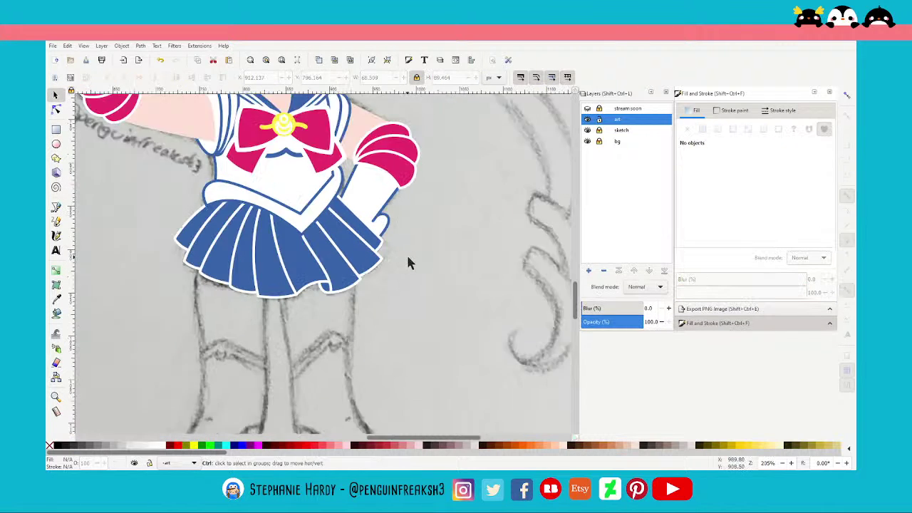
pyautogui.keyDown('ctrl'); pyautogui.scroll(-1, 406, 253); pyautogui.keyUp('ctrl')
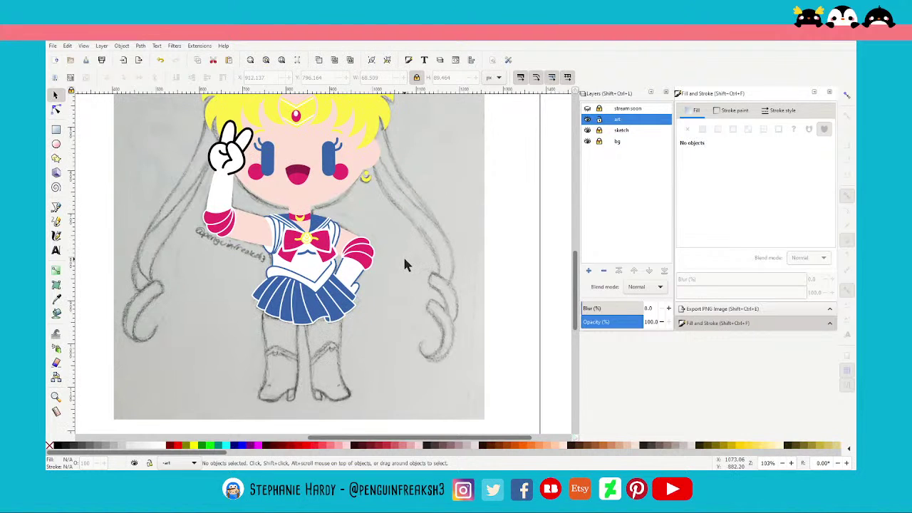
pyautogui.hotkey('ctrl', 's')
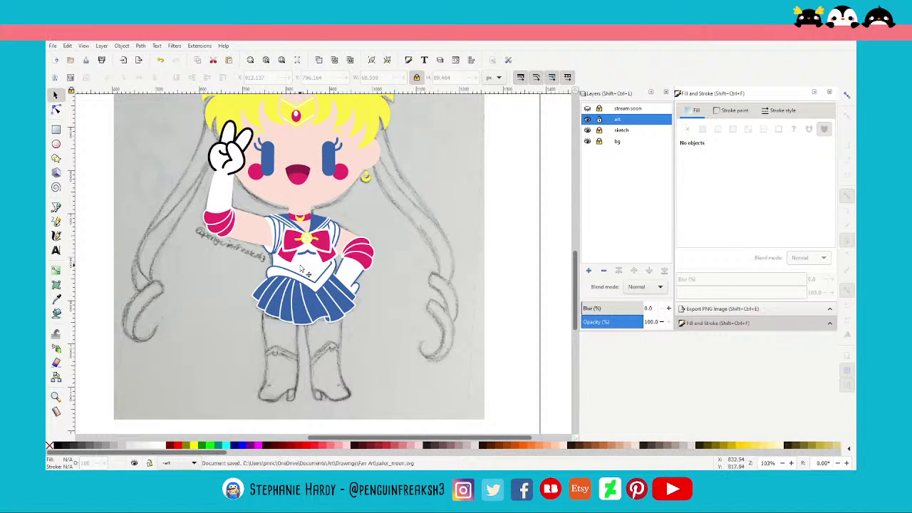
pyautogui.scroll(-1, 418, 233)
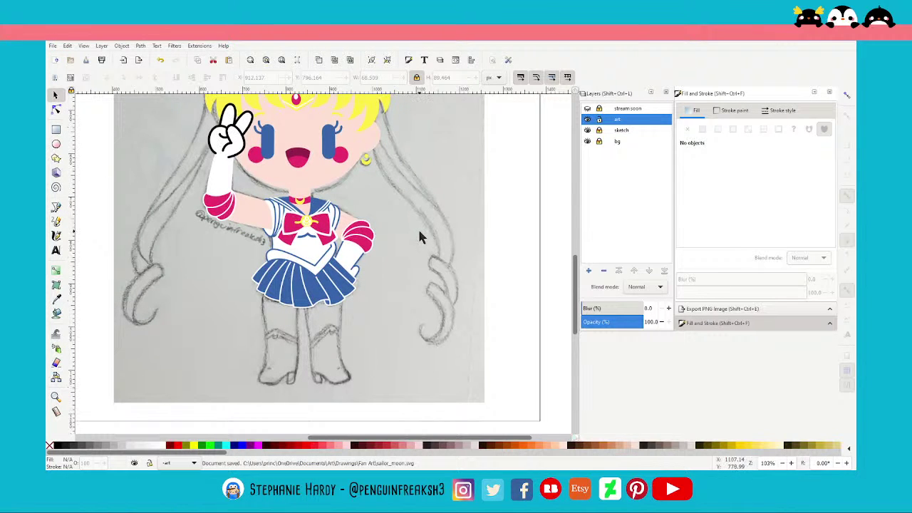
pyautogui.scroll(1, 419, 237)
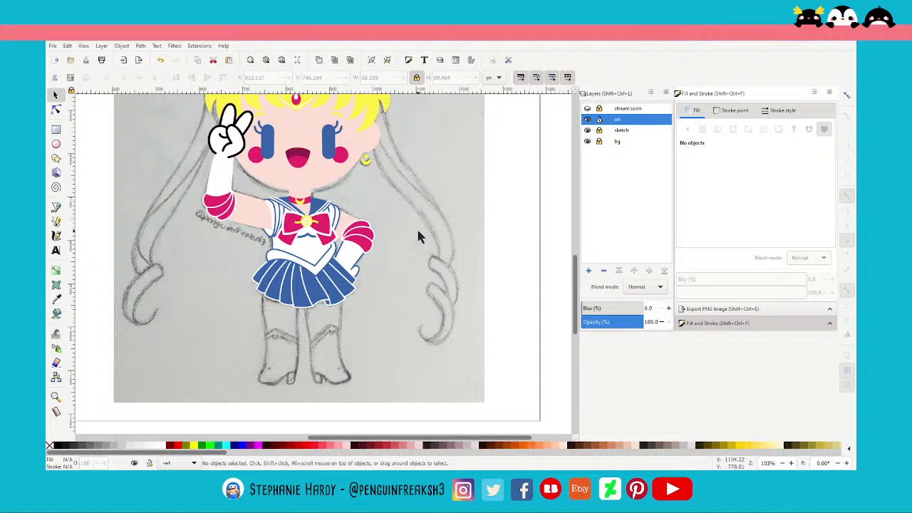
pyautogui.scroll(-2, 418, 236)
pyautogui.scroll(2, 415, 231)
pyautogui.keyDown('ctrl'); pyautogui.scroll(1, 213, 211); pyautogui.keyUp('ctrl')
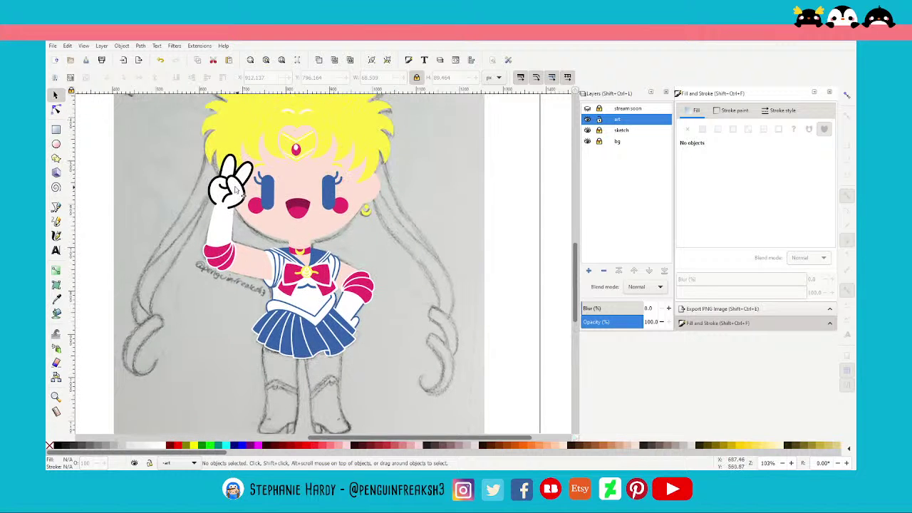
pyautogui.keyDown('ctrl'); pyautogui.scroll(1, 214, 210); pyautogui.keyUp('ctrl')
pyautogui.keyDown('ctrl'); pyautogui.scroll(1, 214, 210); pyautogui.keyUp('ctrl')
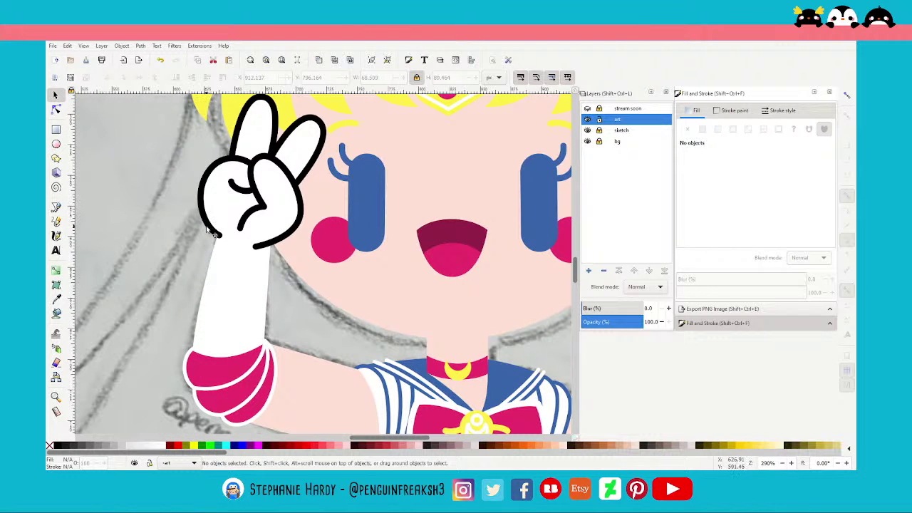
# - Recolour the glove hand's outline to the hair blue using the dropper
pyautogui.click(212, 232)
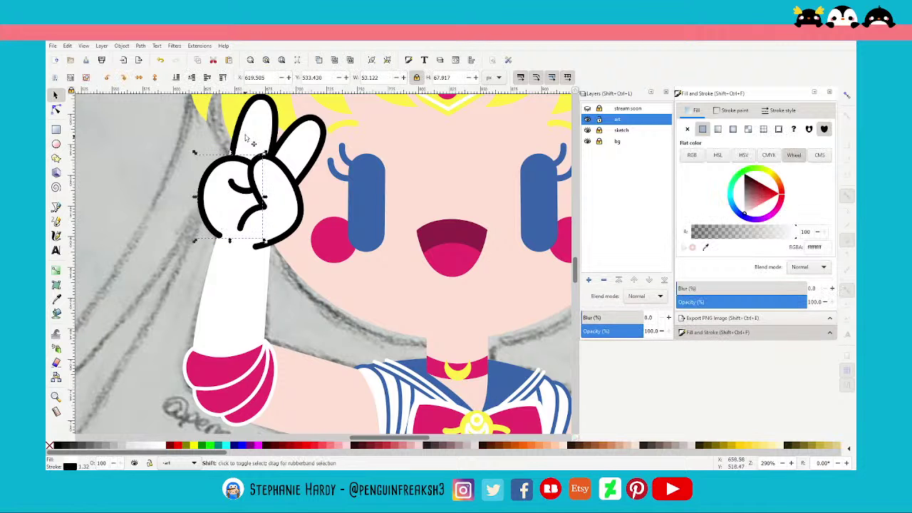
pyautogui.keyDown('shift'); pyautogui.click(310, 134); pyautogui.keyUp('shift')
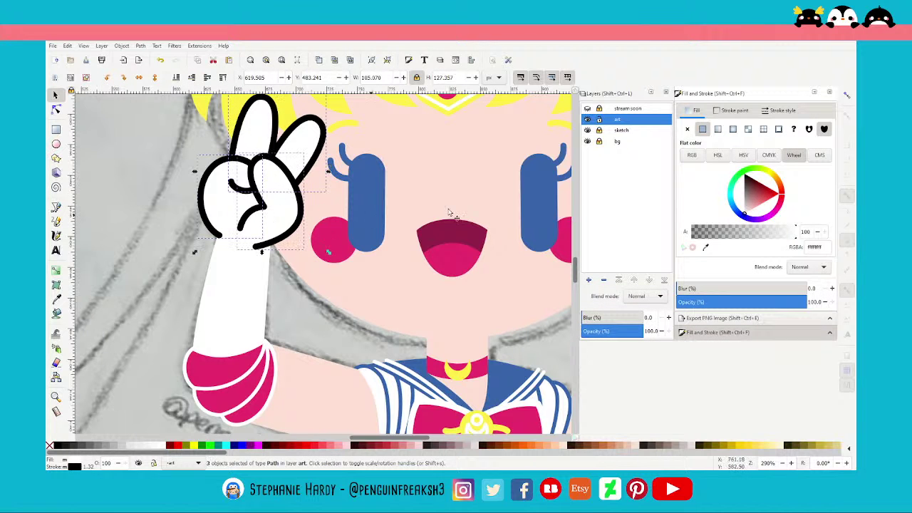
pyautogui.click(732, 110)
pyautogui.press('d')
pyautogui.keyDown('shift'); pyautogui.click(544, 211); pyautogui.keyUp('shift')
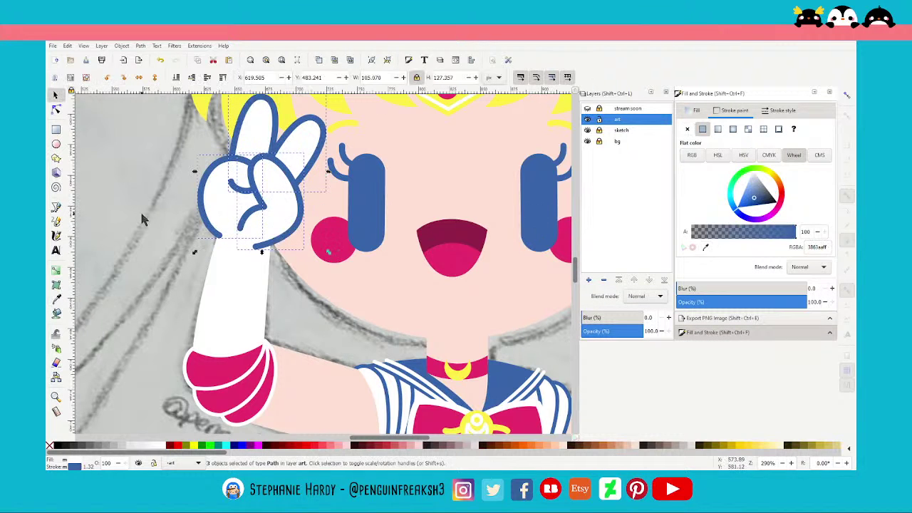
pyautogui.press('s')
# - Draw a straight line from the glove's lower edge down the white arm
pyautogui.click(218, 281)
pyautogui.scroll(-2, 218, 270)
pyautogui.scroll(-1, 228, 264)
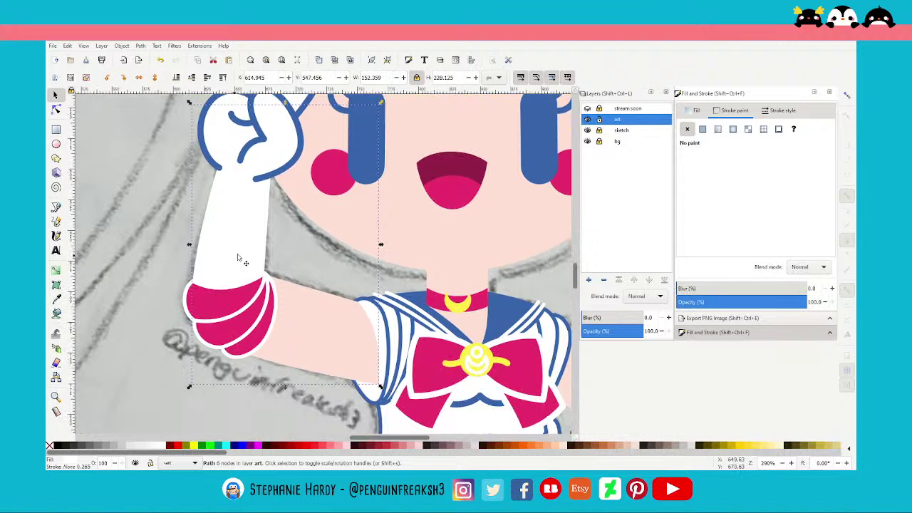
pyautogui.click(168, 202)
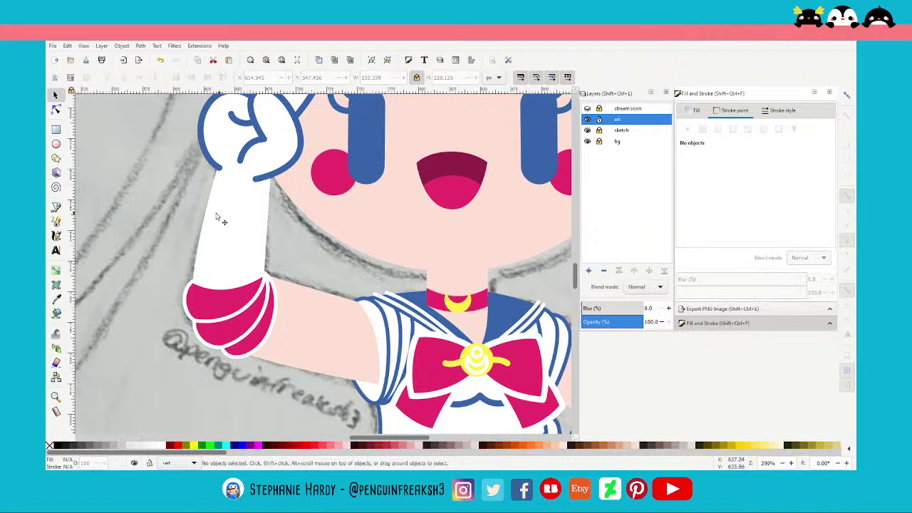
pyautogui.click(57, 208)
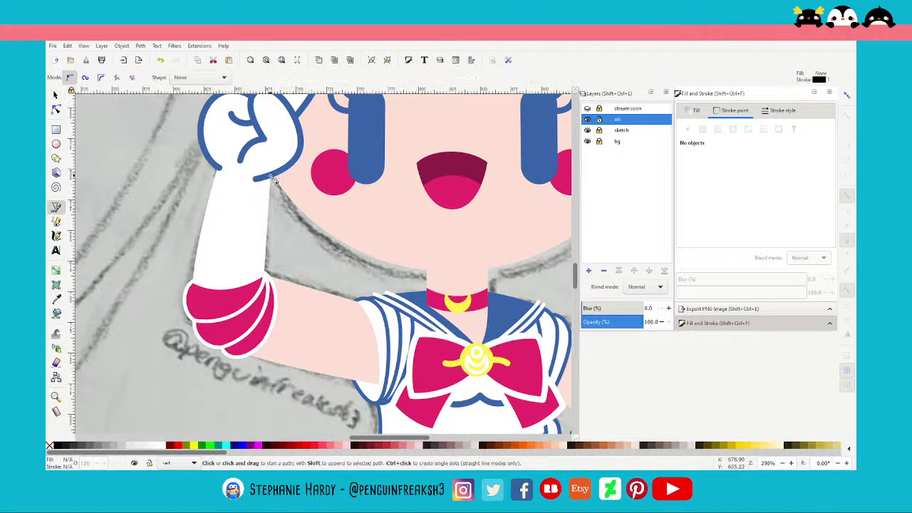
pyautogui.click(270, 176)
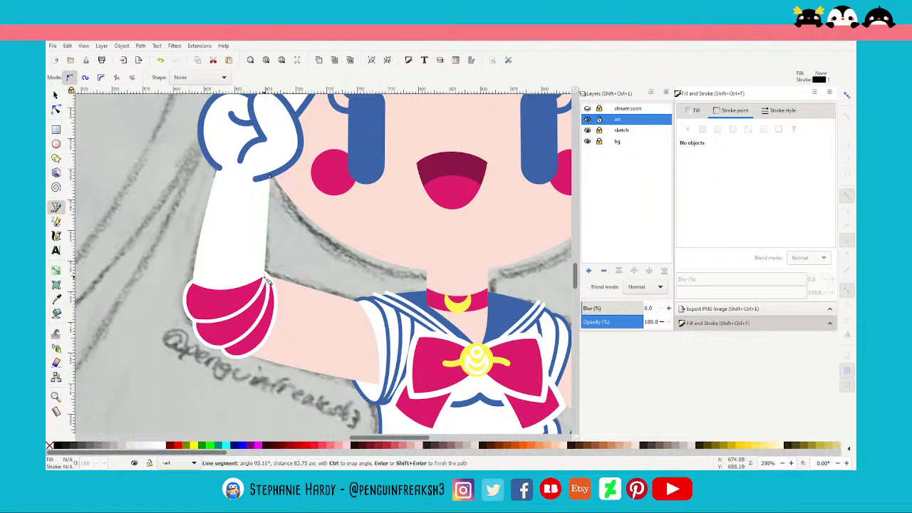
pyautogui.doubleClick(267, 279)
# - Give the arm line width 3, round joins and hair-blue stroke, raised above the fill
pyautogui.click(781, 110)
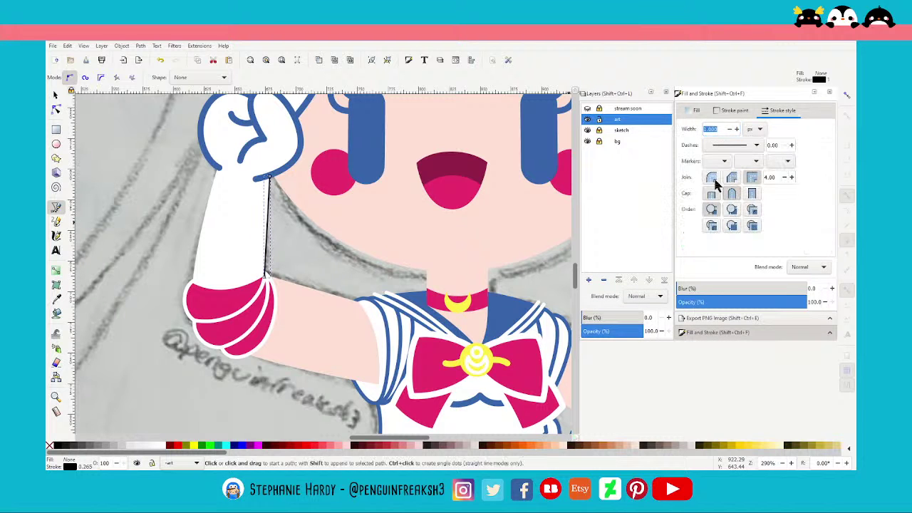
pyautogui.click(711, 177)
pyautogui.write('3')
pyautogui.press('Return')
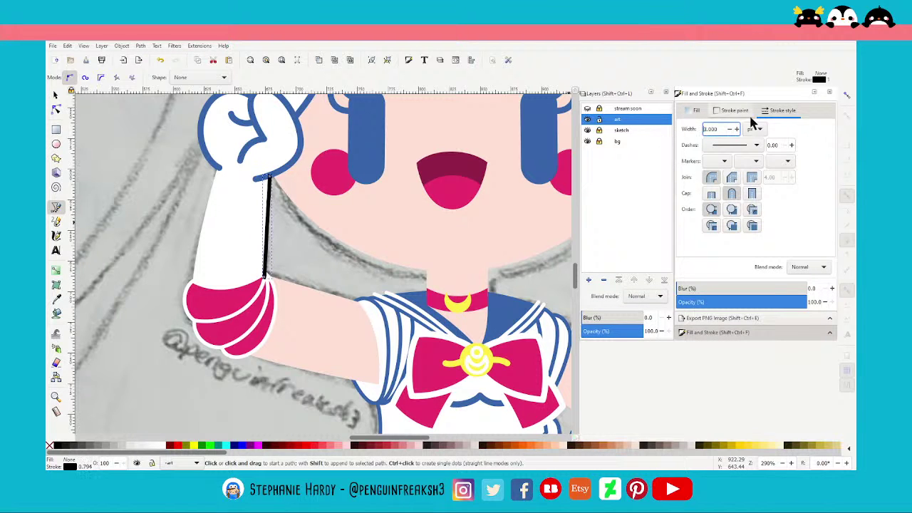
pyautogui.click(736, 111)
pyautogui.click(706, 246)
pyautogui.click(192, 153)
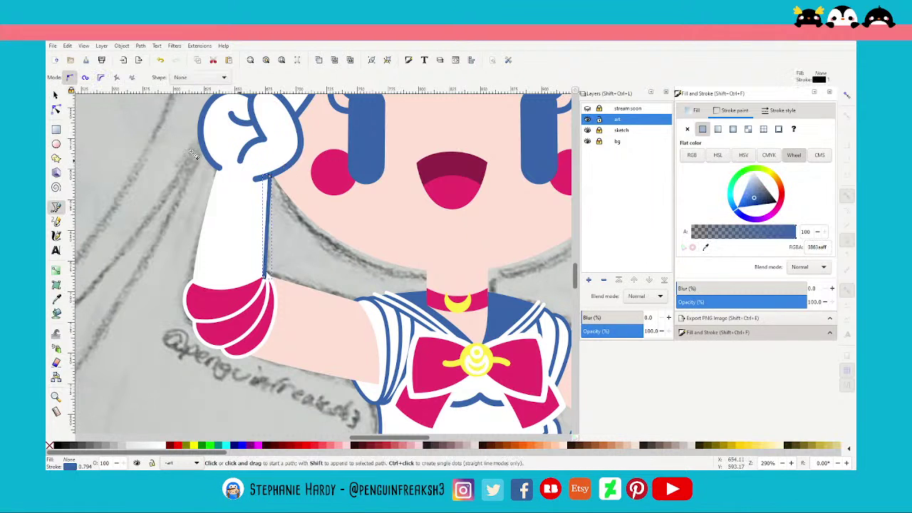
pyautogui.click(56, 97)
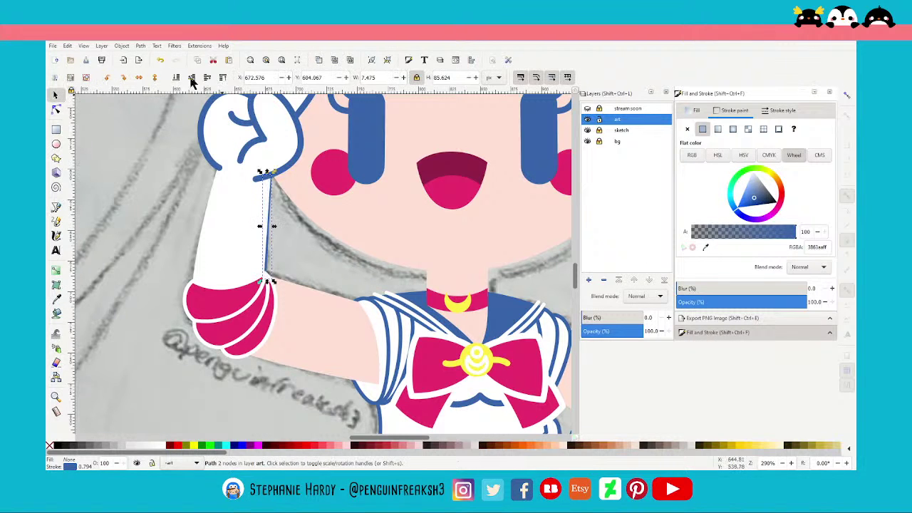
pyautogui.click(208, 79)
# - Duplicate the blue line onto the arm's left edge, extending it to the cuff
pyautogui.click(320, 62)
pyautogui.moveTo(269, 198); pyautogui.dragTo(212, 190)
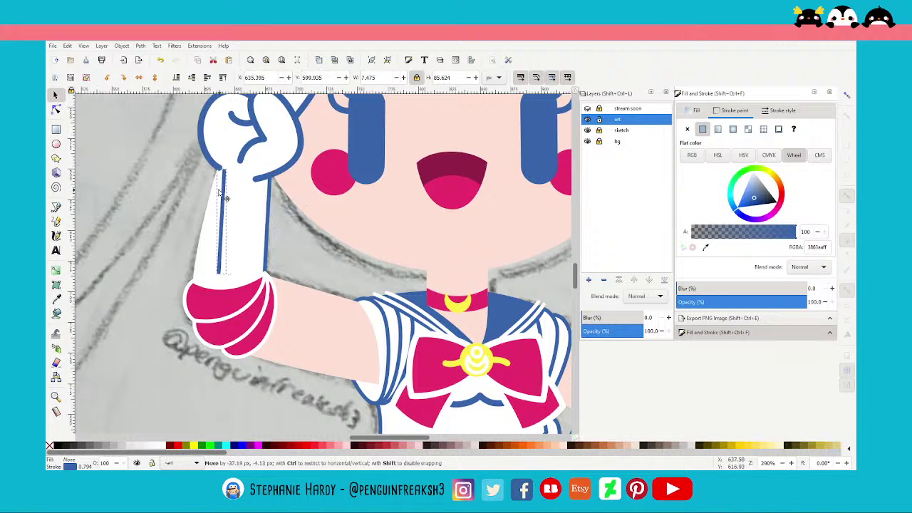
pyautogui.click(56, 111)
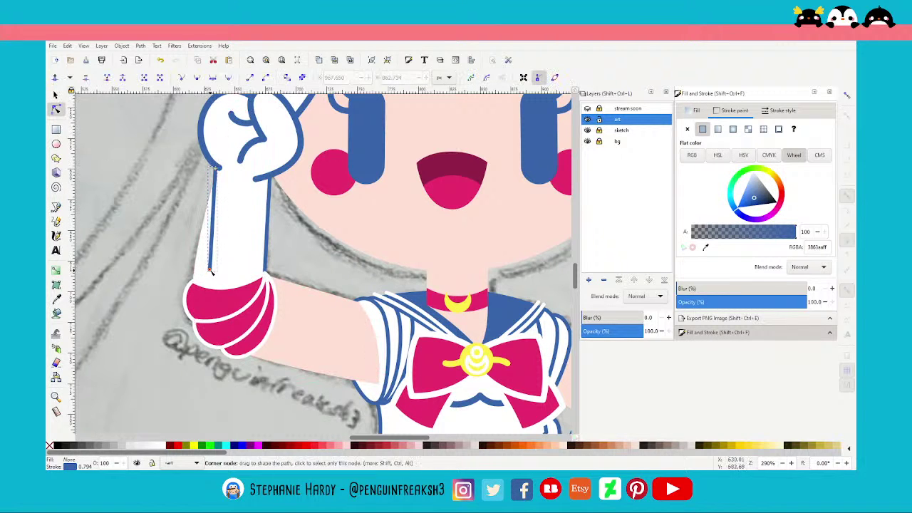
pyautogui.moveTo(212, 274); pyautogui.dragTo(191, 285)
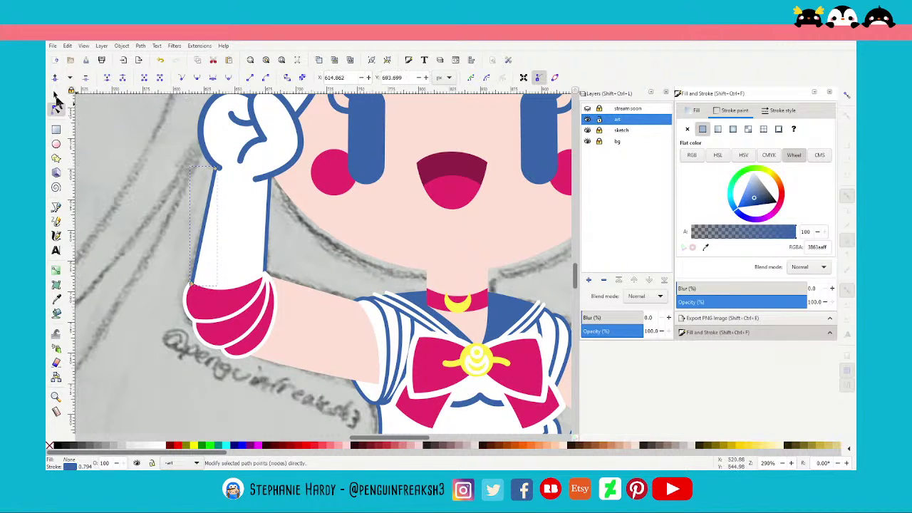
pyautogui.click(55, 94)
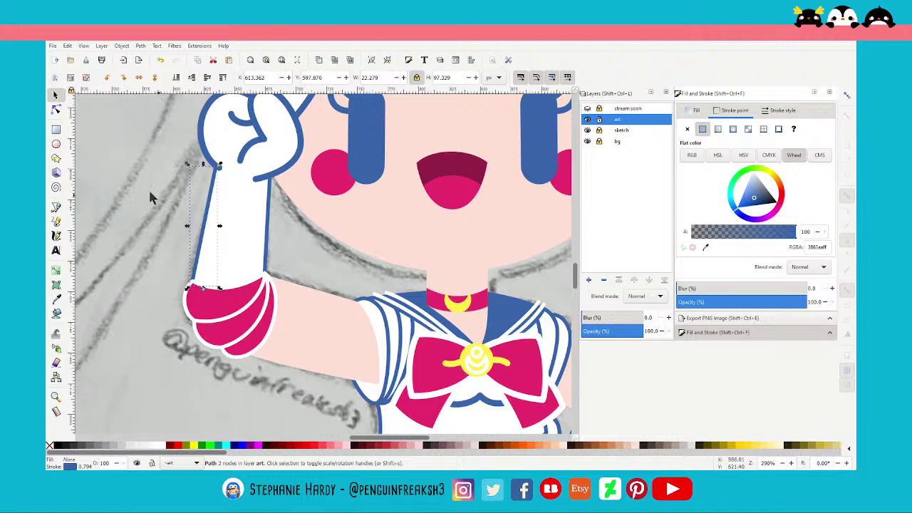
# - Fit the left line's ends to the glove and cuff, and tuck the arm fill underneath
pyautogui.click(55, 111)
pyautogui.scroll(2, 130, 173)
pyautogui.moveTo(267, 156); pyautogui.dragTo(277, 157)
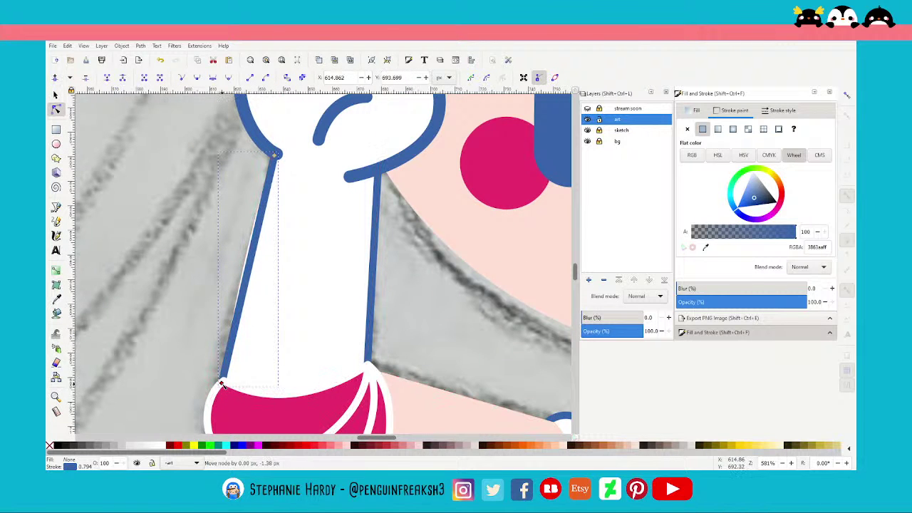
pyautogui.moveTo(221, 388); pyautogui.dragTo(226, 386)
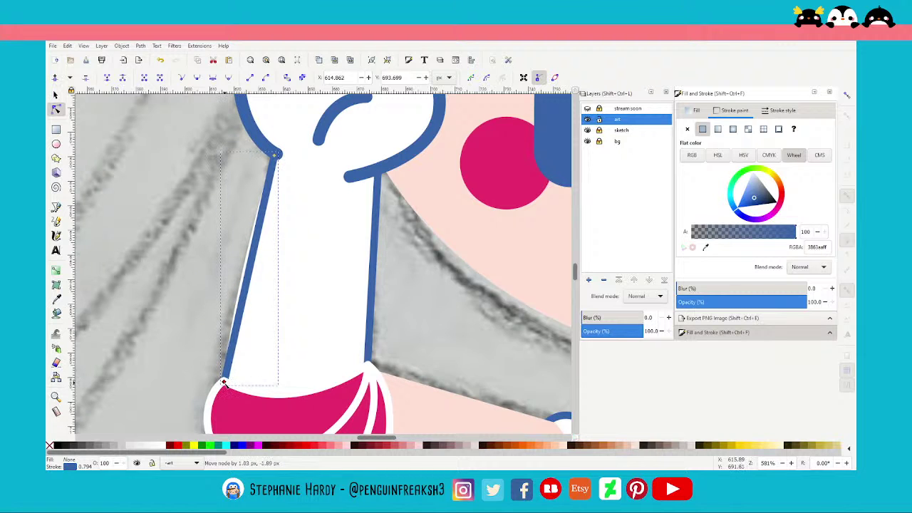
pyautogui.click(238, 283)
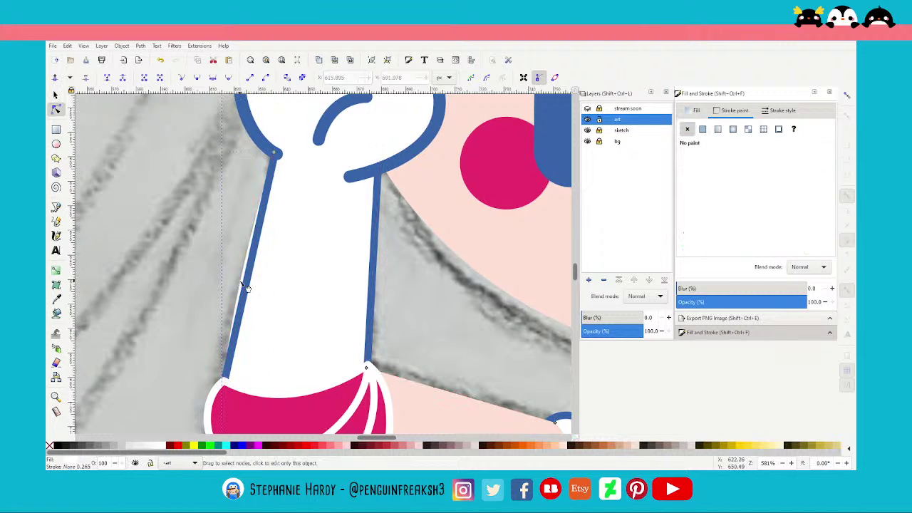
pyautogui.moveTo(240, 282); pyautogui.dragTo(250, 287)
pyautogui.click(56, 95)
pyautogui.press('Escape')
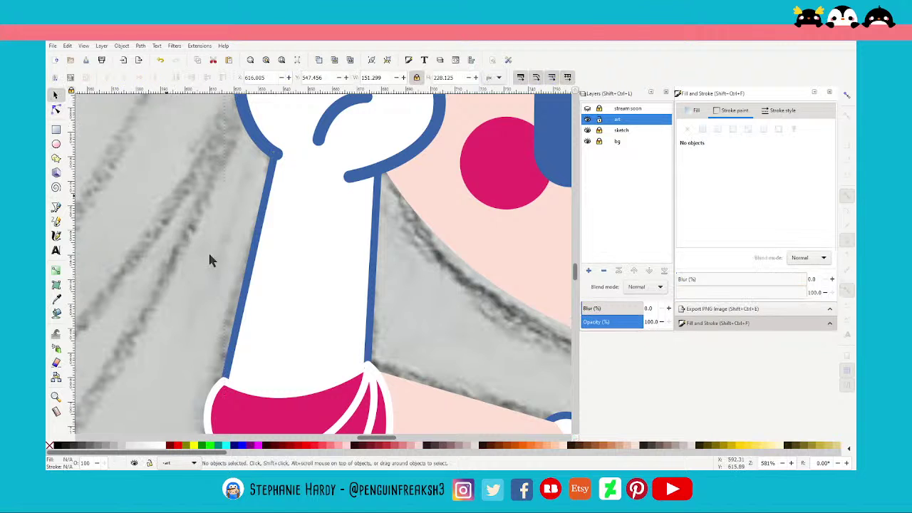
pyautogui.keyDown('ctrl'); pyautogui.scroll(-5, 208, 250); pyautogui.keyUp('ctrl')
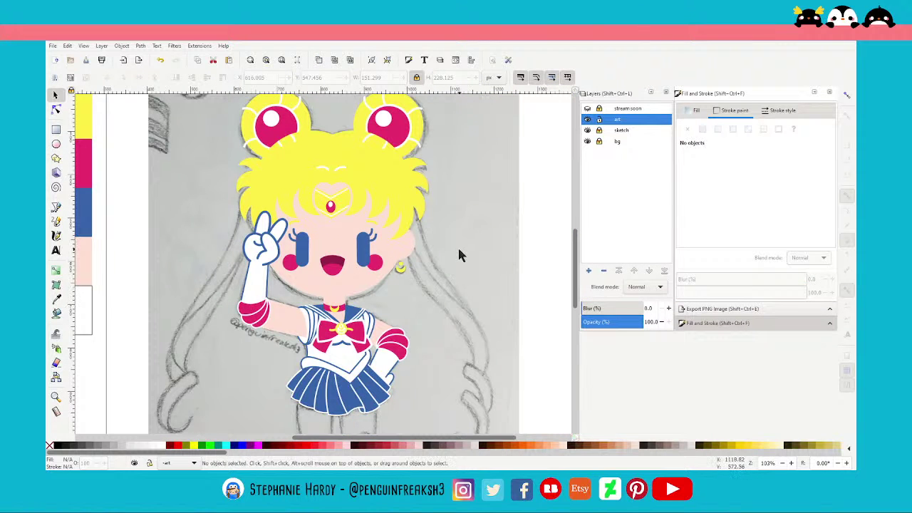
# - Set the two glove hand paths' outline width to 3 px
pyautogui.scroll(-1, 459, 255)
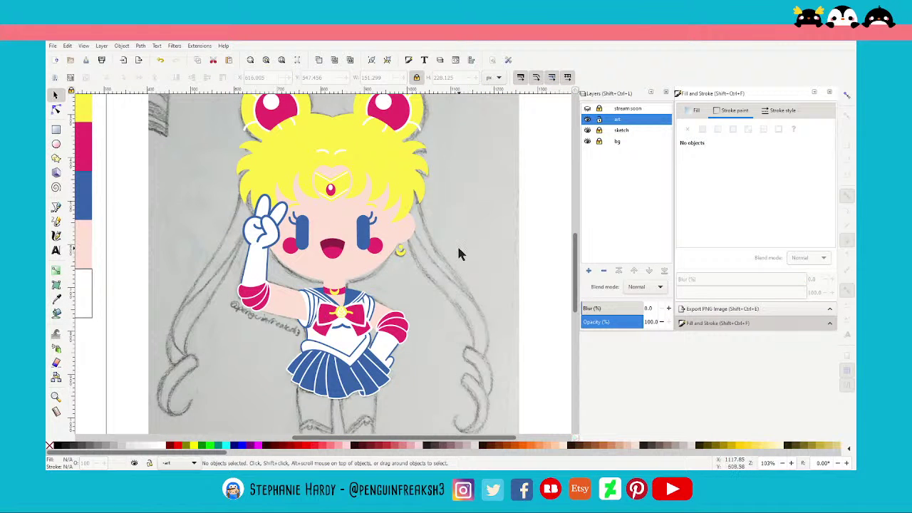
pyautogui.keyDown('ctrl'); pyautogui.scroll(1, 250, 213); pyautogui.keyUp('ctrl')
pyautogui.keyDown('ctrl'); pyautogui.scroll(1, 250, 213); pyautogui.keyUp('ctrl')
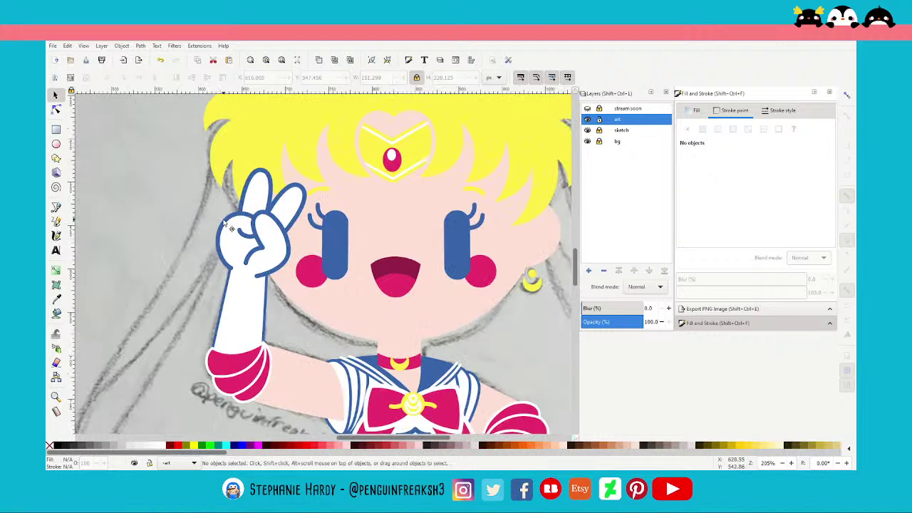
pyautogui.click(229, 228)
pyautogui.keyDown('shift'); pyautogui.click(280, 265); pyautogui.keyUp('shift')
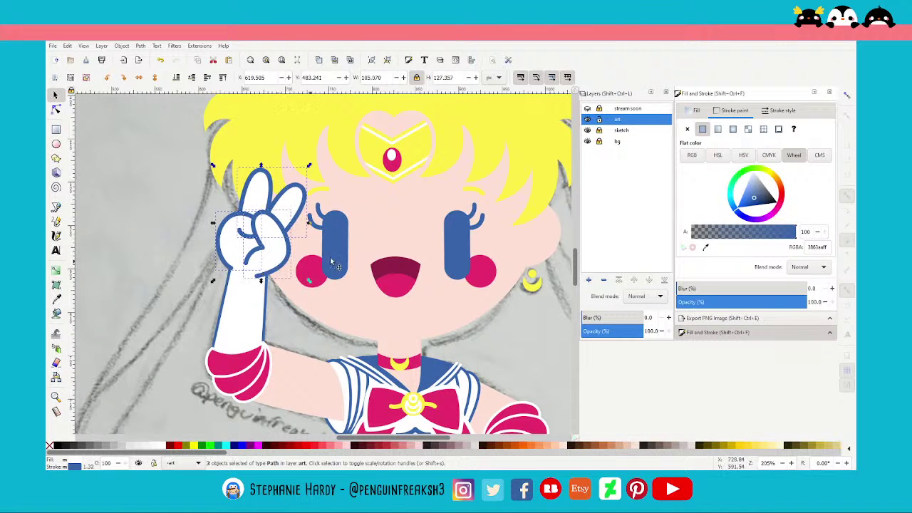
pyautogui.click(782, 112)
pyautogui.tripleClick(712, 129)
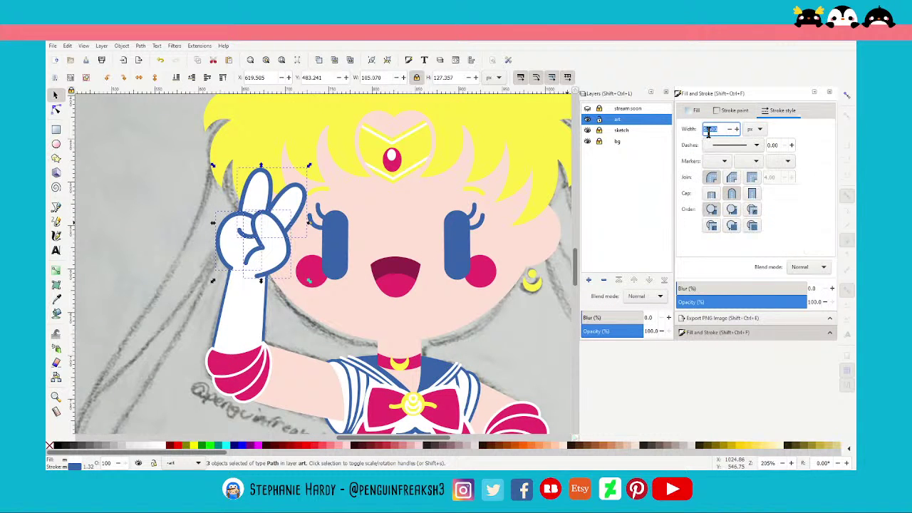
pyautogui.write('3')
pyautogui.press('Return')
pyautogui.press('Escape')
# - Save the drawing with Ctrl+S and scroll down to the boots
pyautogui.scroll(-3, 179, 257)
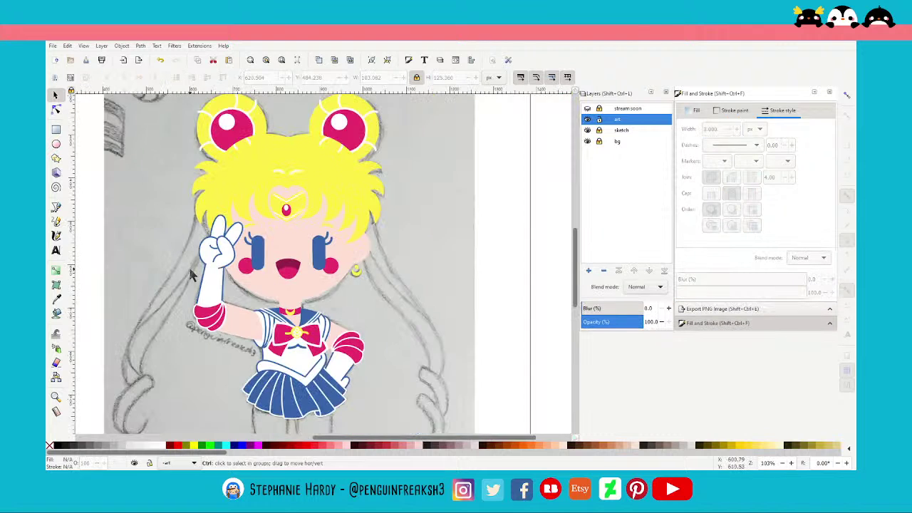
pyautogui.scroll(-1, 399, 272)
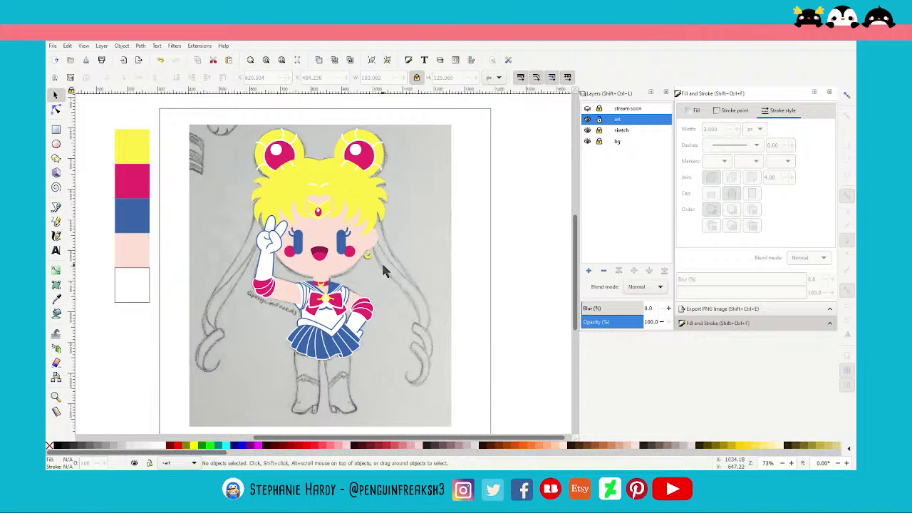
pyautogui.scroll(-2, 107, 99)
pyautogui.hotkey('ctrl', 's')
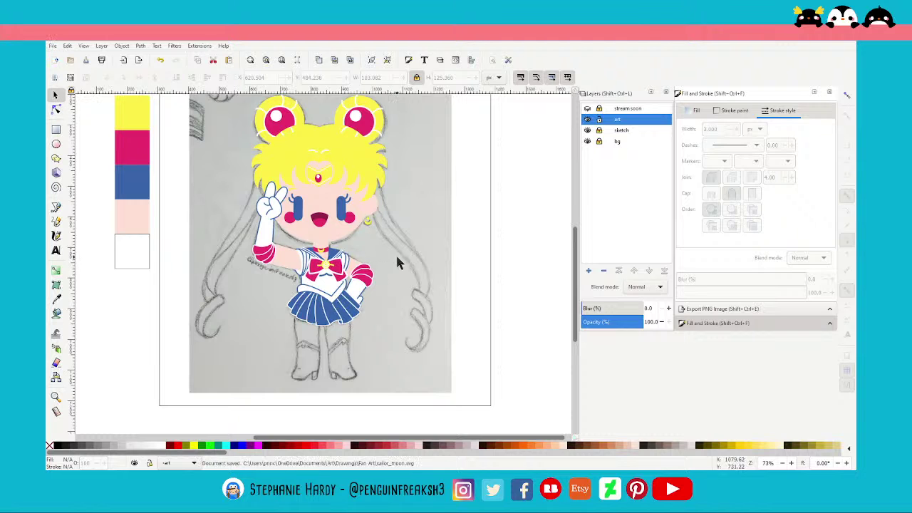
pyautogui.scroll(-1, 405, 259)
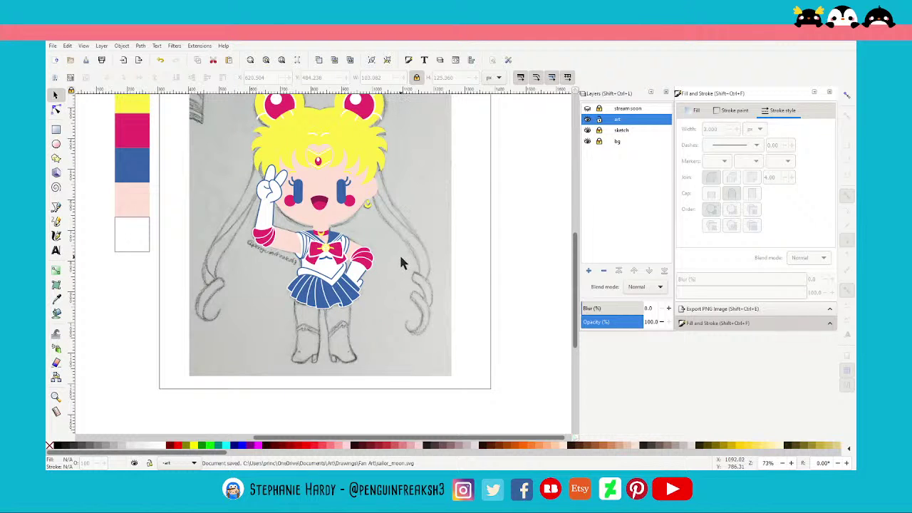
pyautogui.scroll(-1, 399, 256)
pyautogui.scroll(-1, 393, 262)
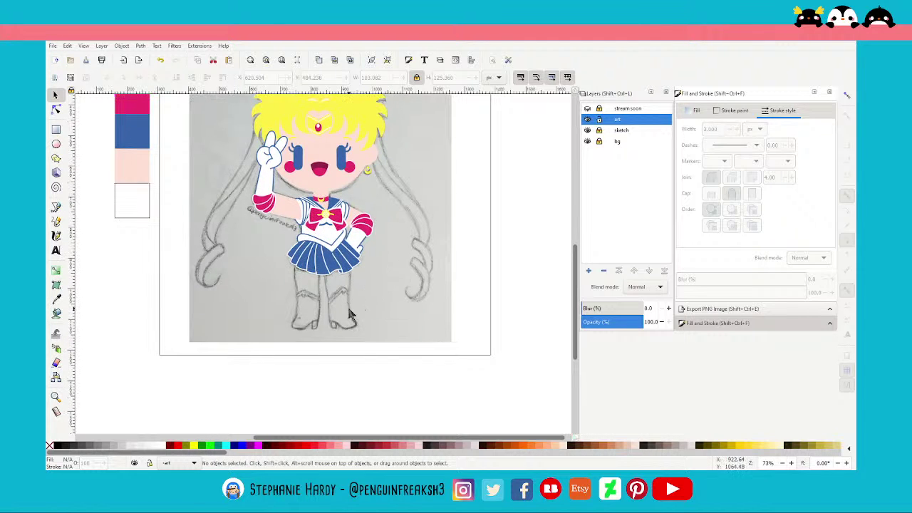
pyautogui.keyDown('ctrl'); pyautogui.scroll(1, 351, 314); pyautogui.keyUp('ctrl')
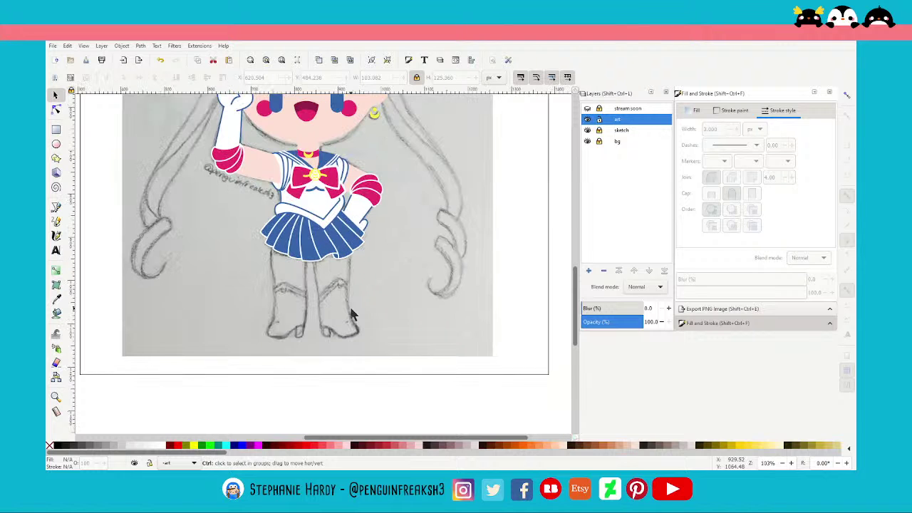
pyautogui.keyDown('ctrl'); pyautogui.scroll(1, 351, 314); pyautogui.keyUp('ctrl')
pyautogui.keyDown('ctrl'); pyautogui.scroll(1, 351, 313); pyautogui.keyUp('ctrl')
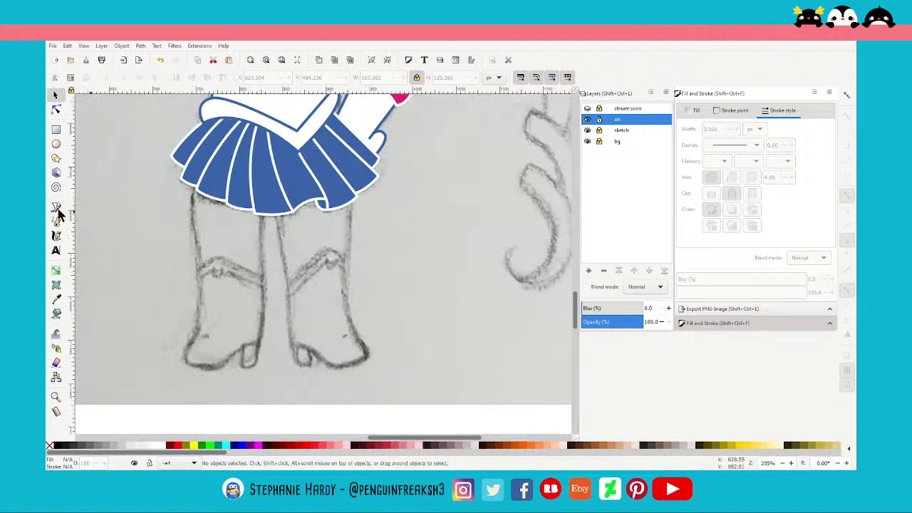
# - Trace a closed pen outline around the right boot from the skirt hem to the toe
pyautogui.click(56, 206)
pyautogui.click(348, 197)
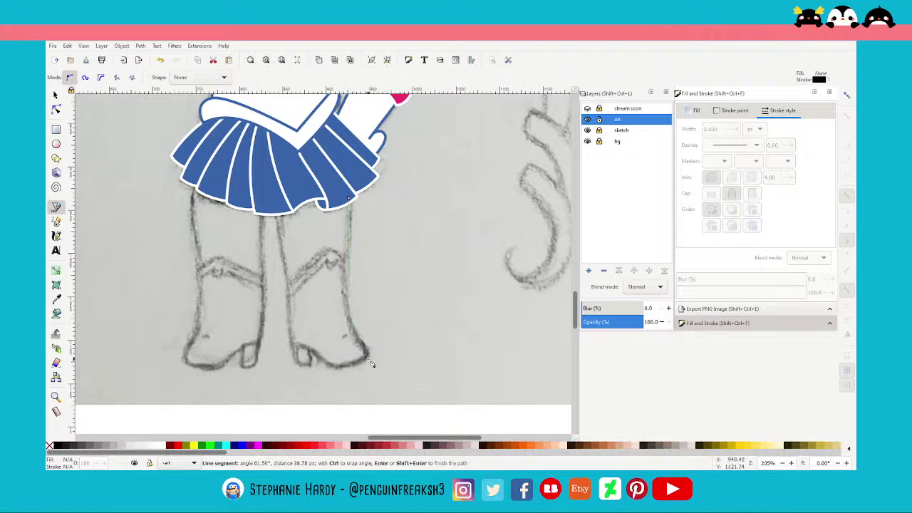
pyautogui.click(366, 356)
pyautogui.click(326, 364)
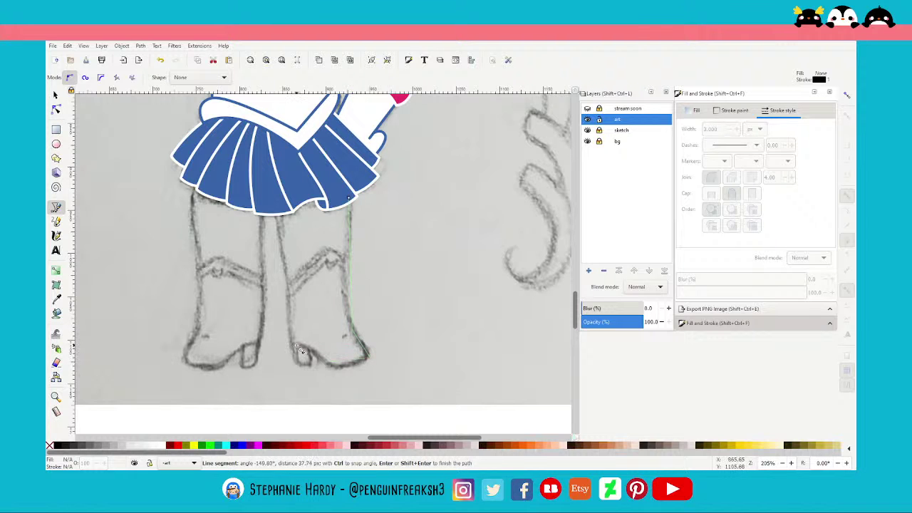
pyautogui.click(295, 347)
pyautogui.click(280, 213)
pyautogui.click(350, 199)
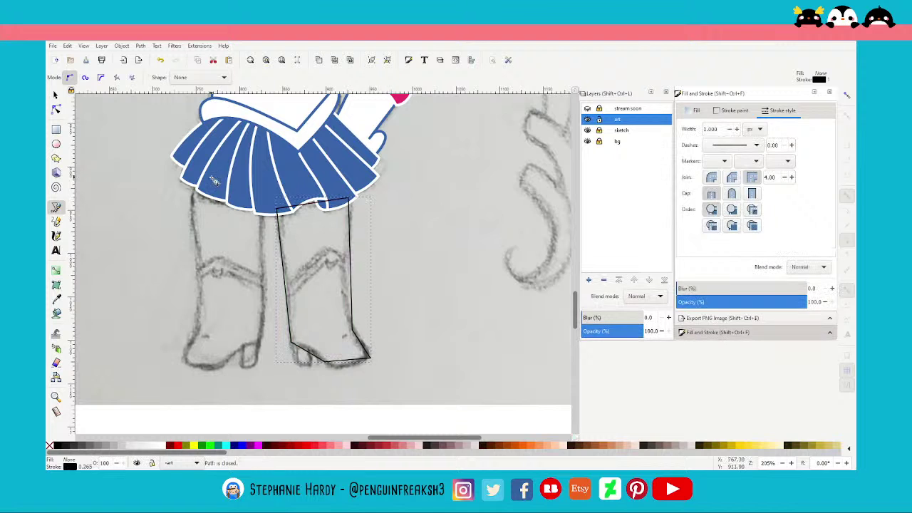
# - Make the boot's bottom segments curves and fit the toe, sole and top points to the sketch
pyautogui.click(57, 96)
pyautogui.click(57, 108)
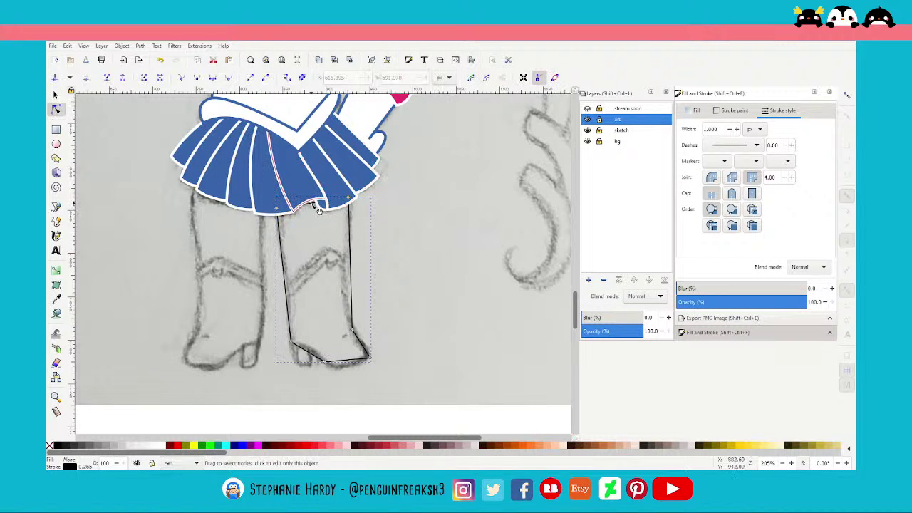
pyautogui.moveTo(387, 376)
pyautogui.mouseDown()
pyautogui.moveTo(348, 357)
pyautogui.moveTo(318, 320)
pyautogui.mouseUp()
pyautogui.click(213, 77)
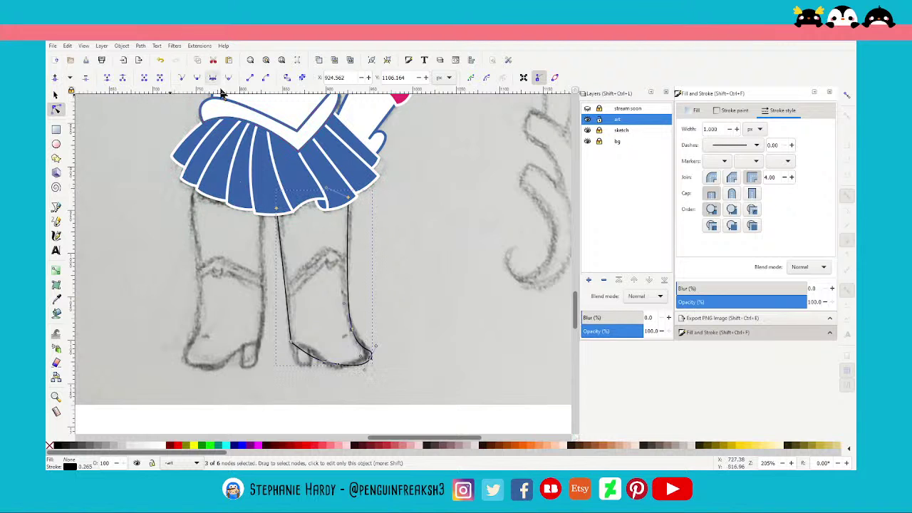
pyautogui.moveTo(362, 356)
pyautogui.mouseDown()
pyautogui.moveTo(357, 337)
pyautogui.moveTo(372, 353)
pyautogui.mouseUp()
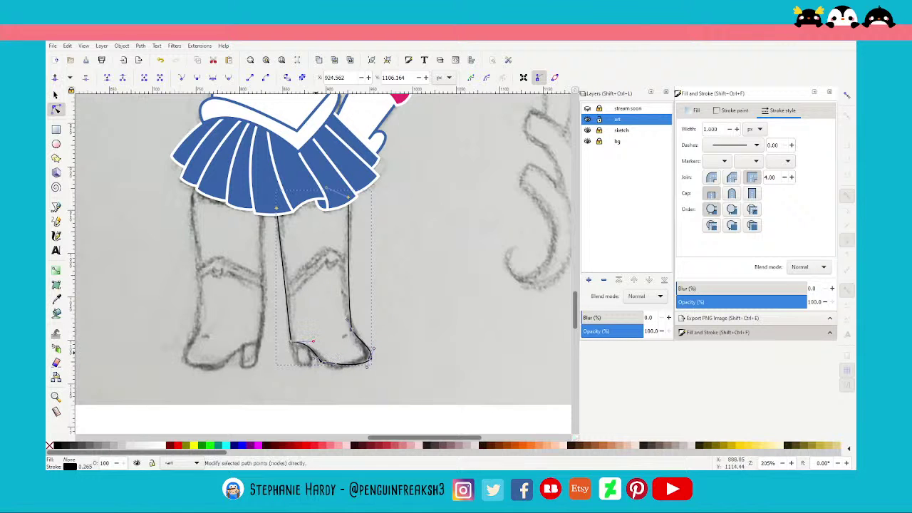
pyautogui.moveTo(312, 354); pyautogui.dragTo(313, 351)
pyautogui.moveTo(347, 320); pyautogui.dragTo(348, 317)
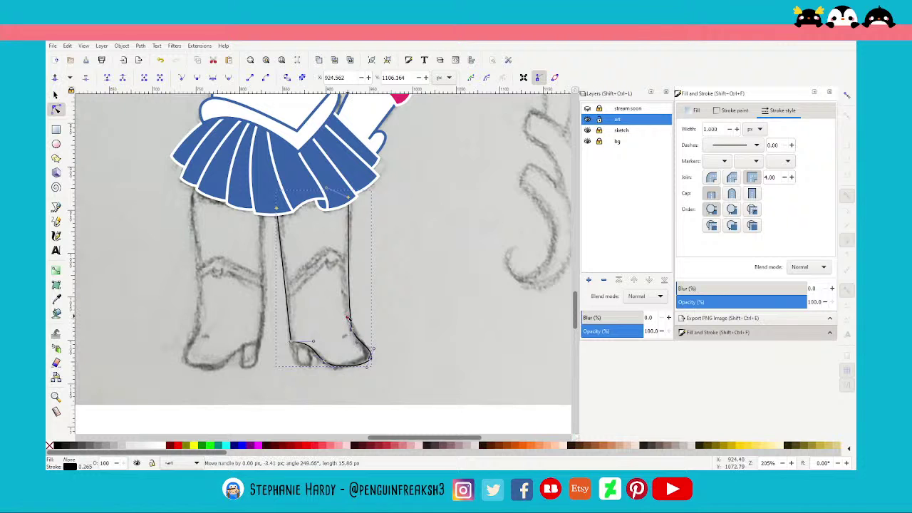
pyautogui.moveTo(277, 208); pyautogui.dragTo(279, 207)
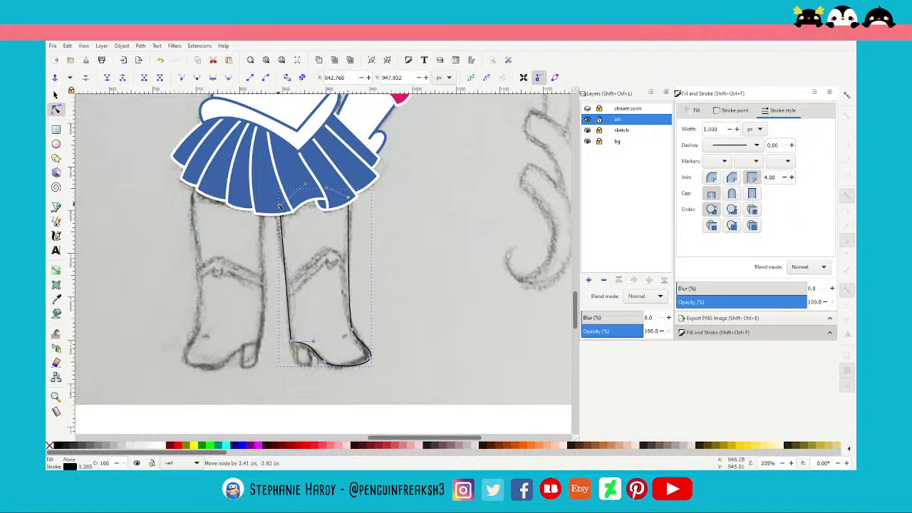
pyautogui.moveTo(349, 193); pyautogui.dragTo(351, 195)
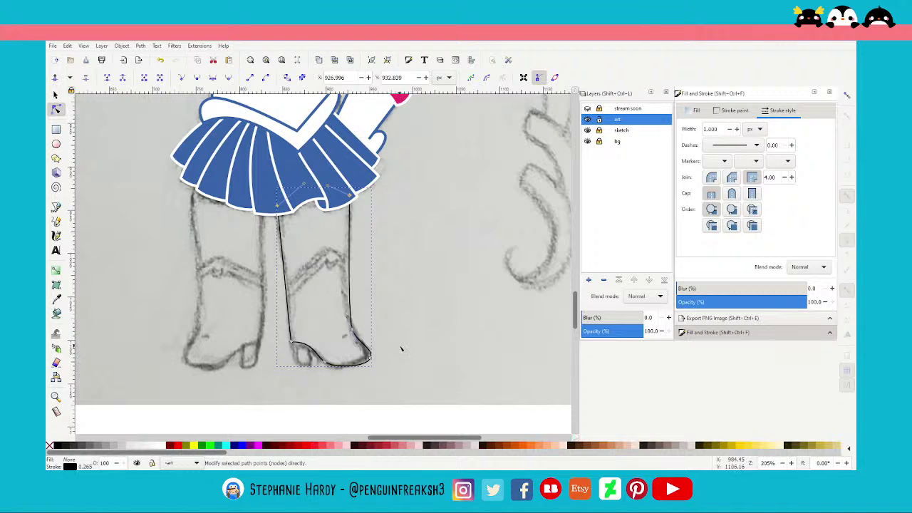
pyautogui.scroll(-1, 402, 349)
# - Trace a four-point heel shape under the boot with the pen tool
pyautogui.click(56, 207)
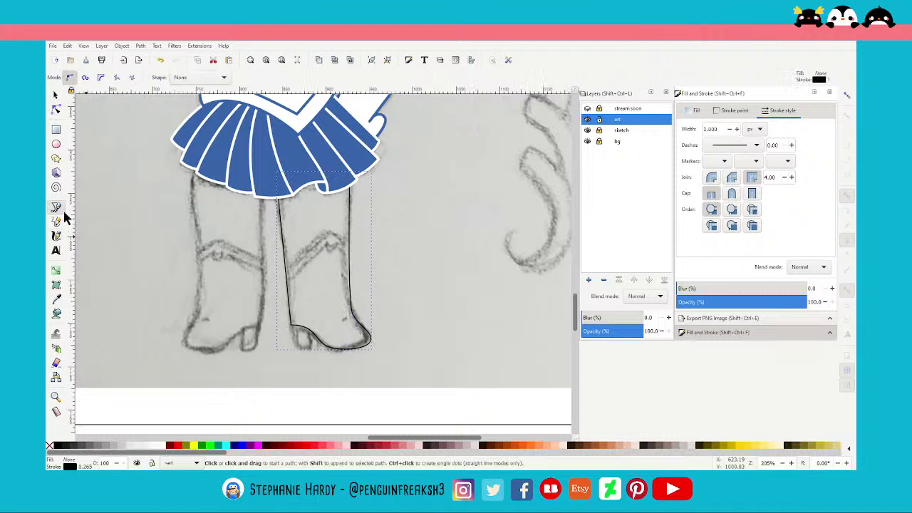
pyautogui.press('+')
pyautogui.press('+')
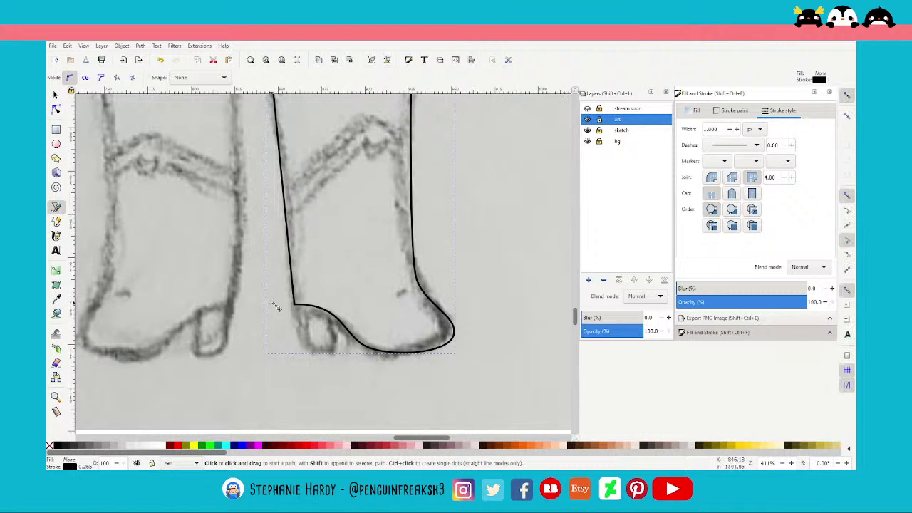
pyautogui.click(294, 306)
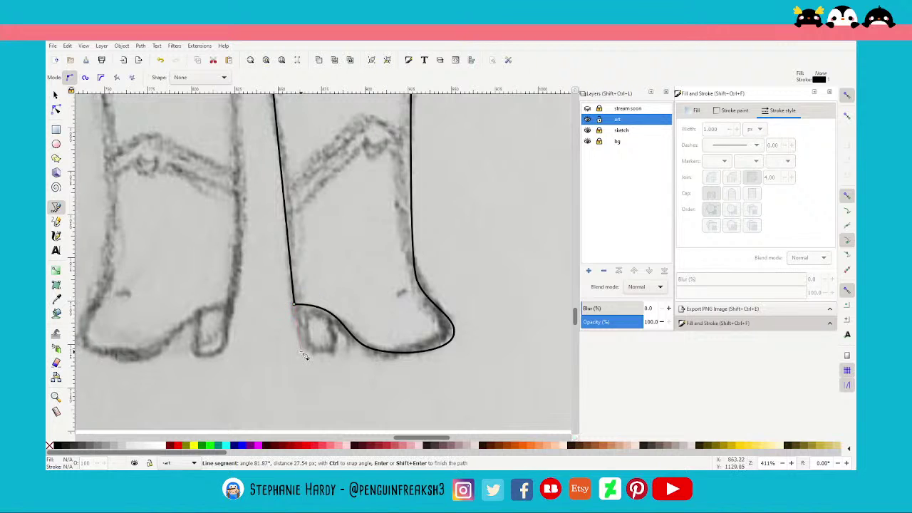
pyautogui.click(298, 349)
pyautogui.click(320, 351)
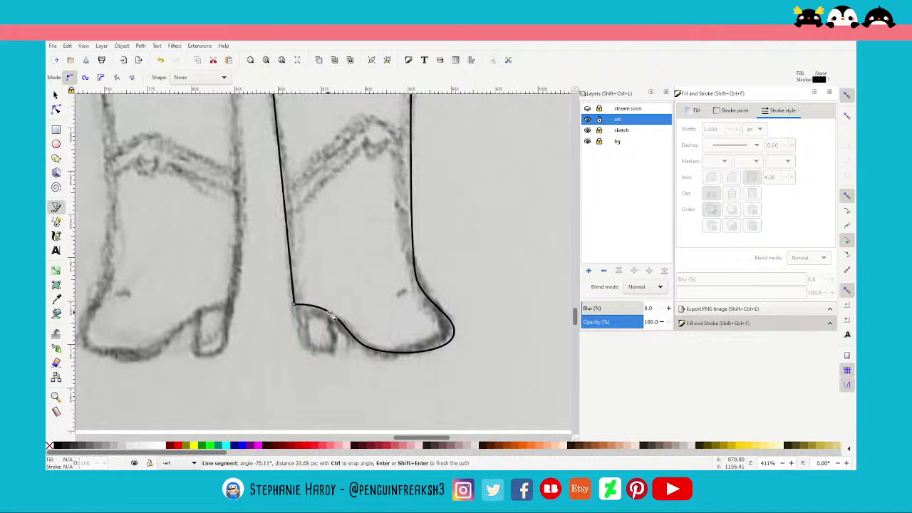
pyautogui.click(330, 316)
pyautogui.press('Return')
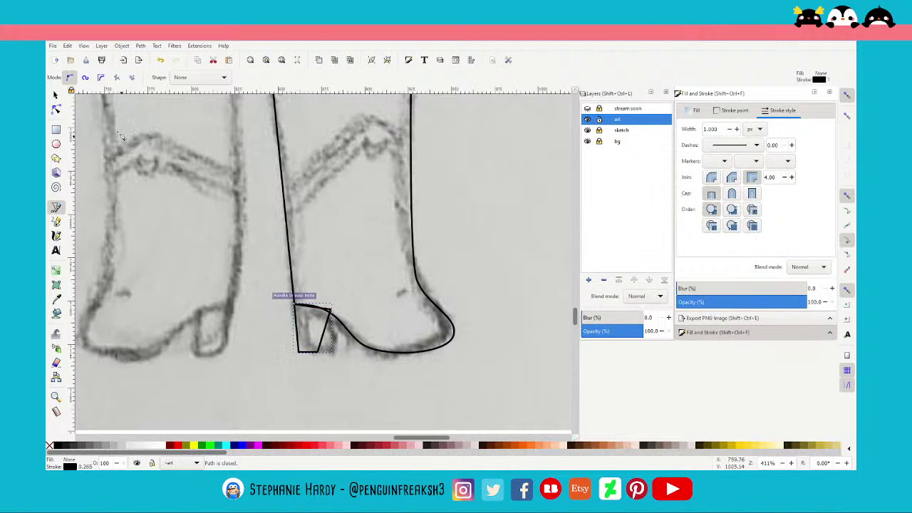
pyautogui.click(55, 109)
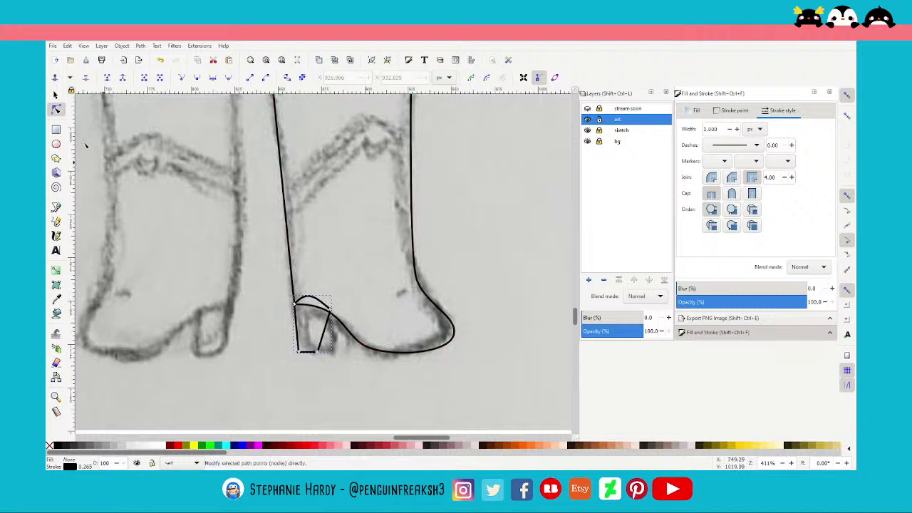
pyautogui.press('s')
pyautogui.scroll(-1, 244, 323)
pyautogui.scroll(-1, 356, 378)
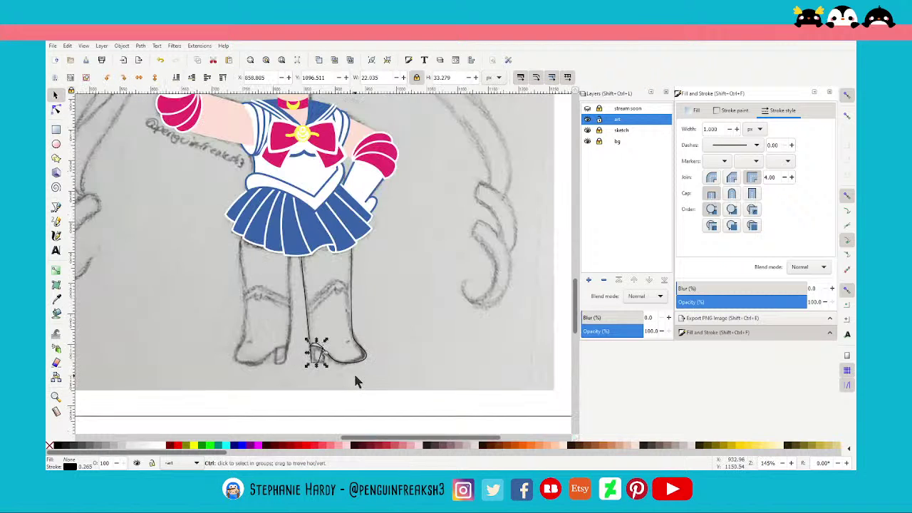
pyautogui.scroll(2, 327, 369)
pyautogui.scroll(2, 328, 370)
# - Move the heel's bottom points up to the sketch and give it bevelled joins
pyautogui.click(56, 110)
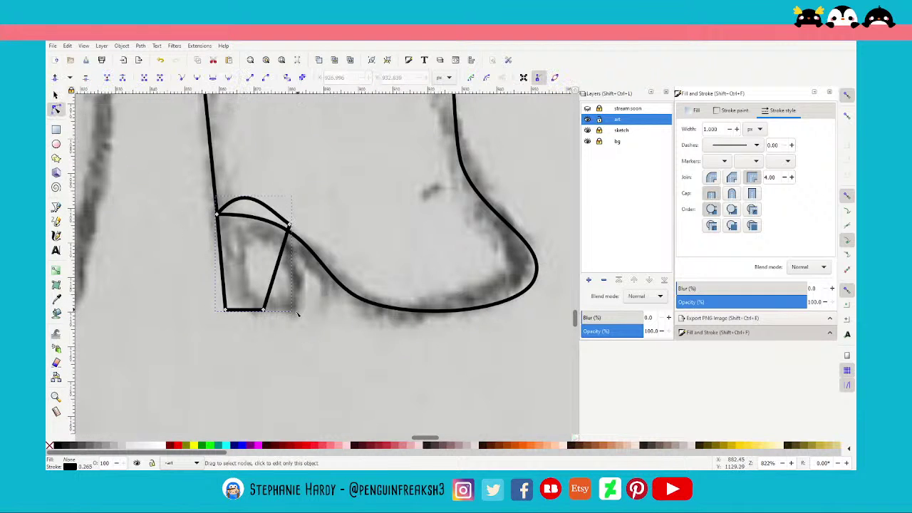
pyautogui.moveTo(263, 311); pyautogui.dragTo(263, 303)
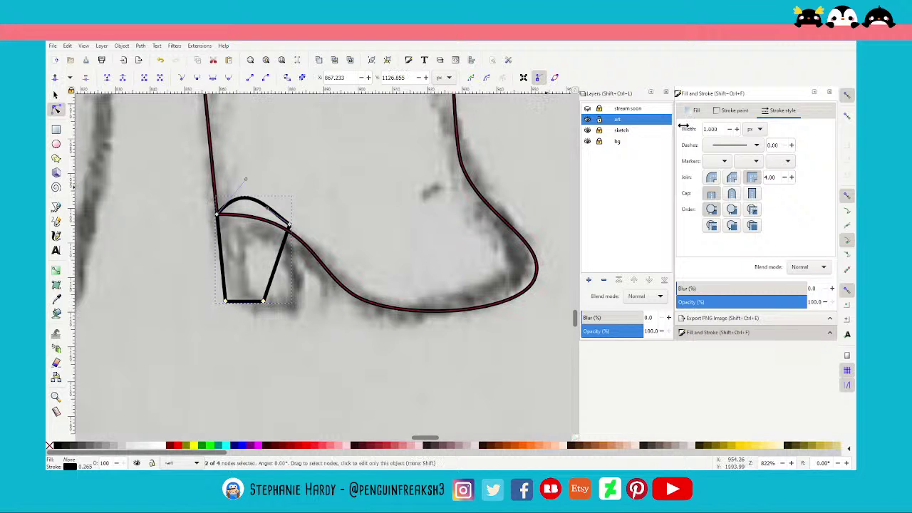
pyautogui.click(711, 178)
pyautogui.click(56, 95)
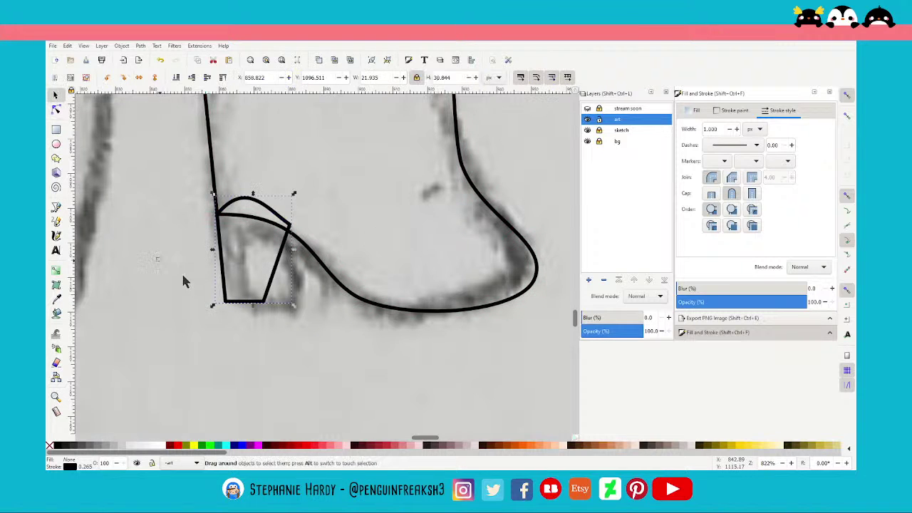
pyautogui.click(181, 271)
pyautogui.scroll(-2, 327, 352)
pyautogui.scroll(-2, 386, 326)
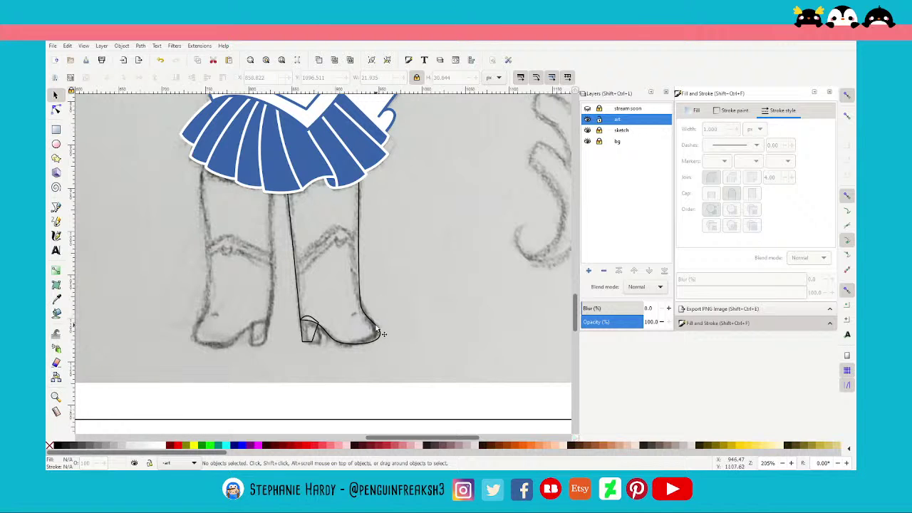
# - Draw a closed outline over the boot from the leg's left edge, cuff peak, toe and sole
pyautogui.click(56, 206)
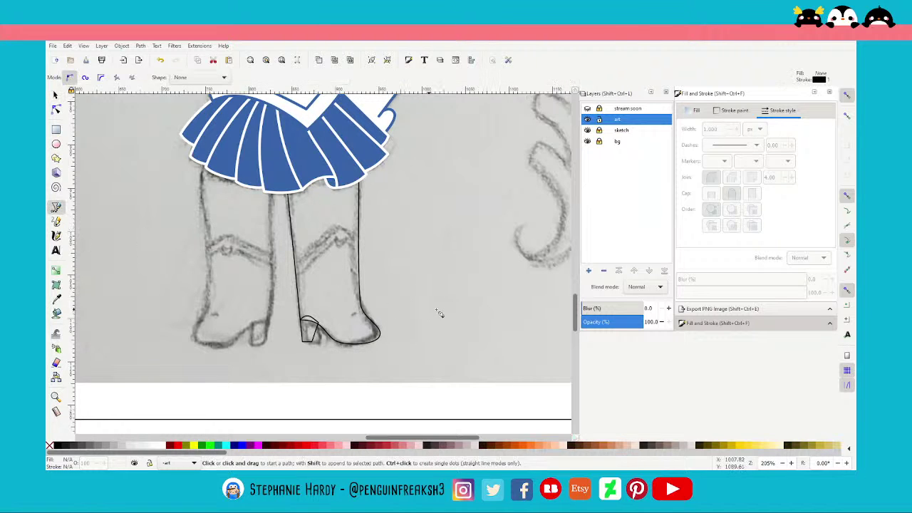
pyautogui.scroll(1, 342, 251)
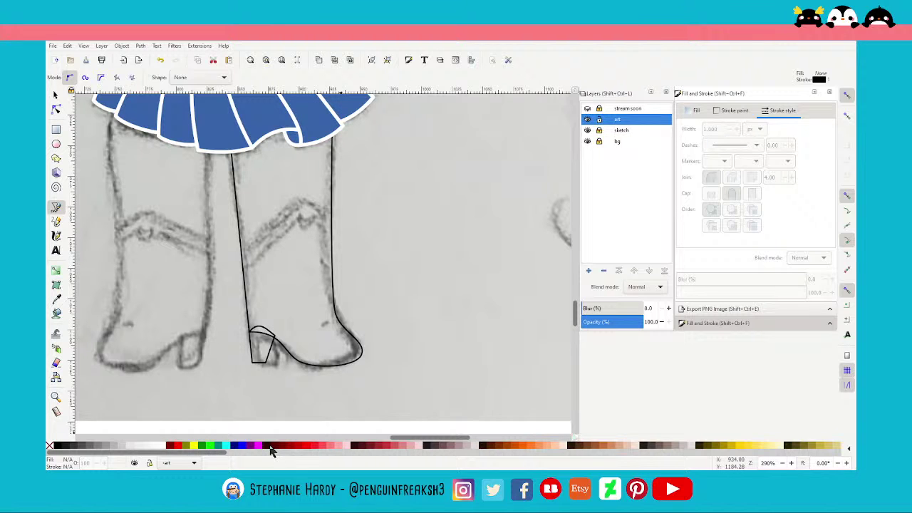
pyautogui.click(239, 255)
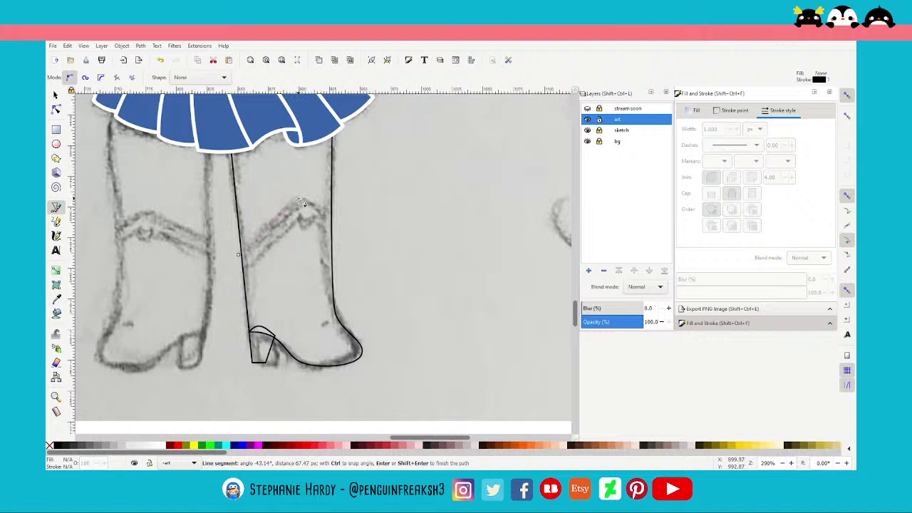
pyautogui.click(302, 202)
pyautogui.click(338, 217)
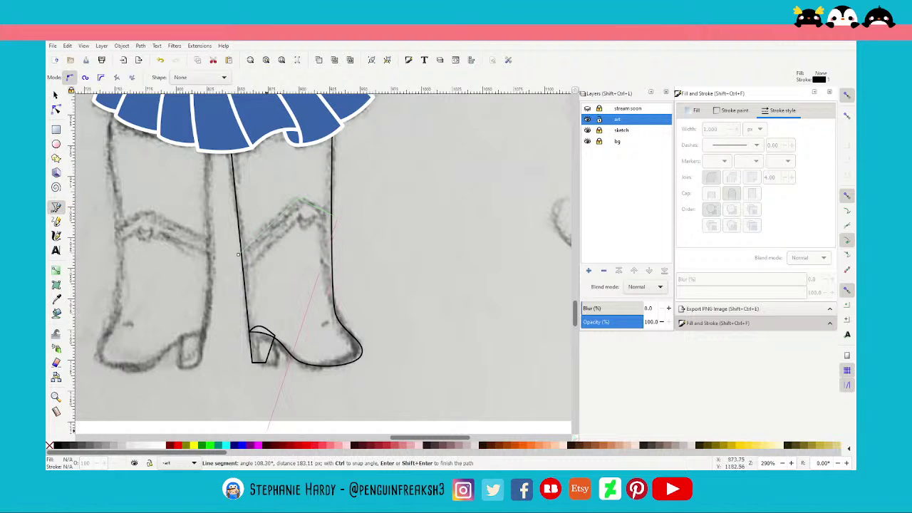
pyautogui.click(349, 311)
pyautogui.click(386, 372)
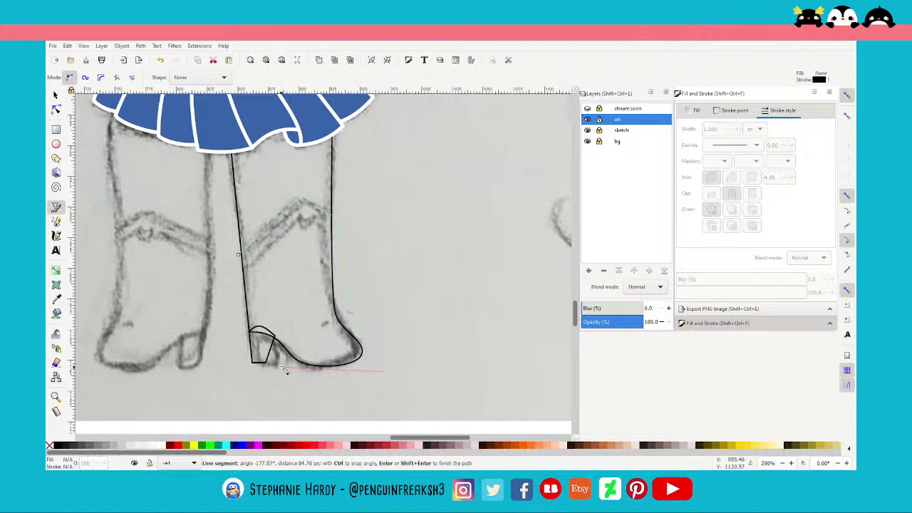
pyautogui.click(233, 370)
pyautogui.click(238, 254)
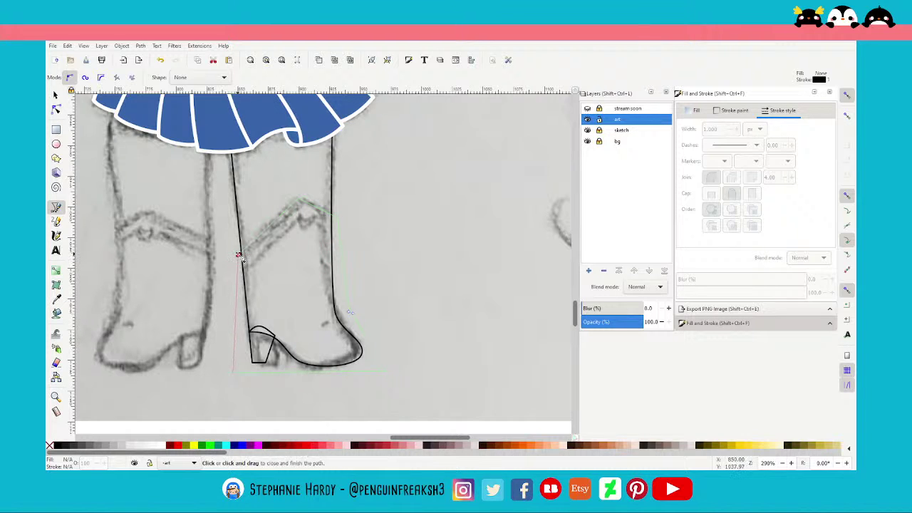
pyautogui.press('n')
# - Adjust the cuff peak and upper corner nodes to follow the sketched boot cuff
pyautogui.moveTo(300, 200); pyautogui.dragTo(337, 238)
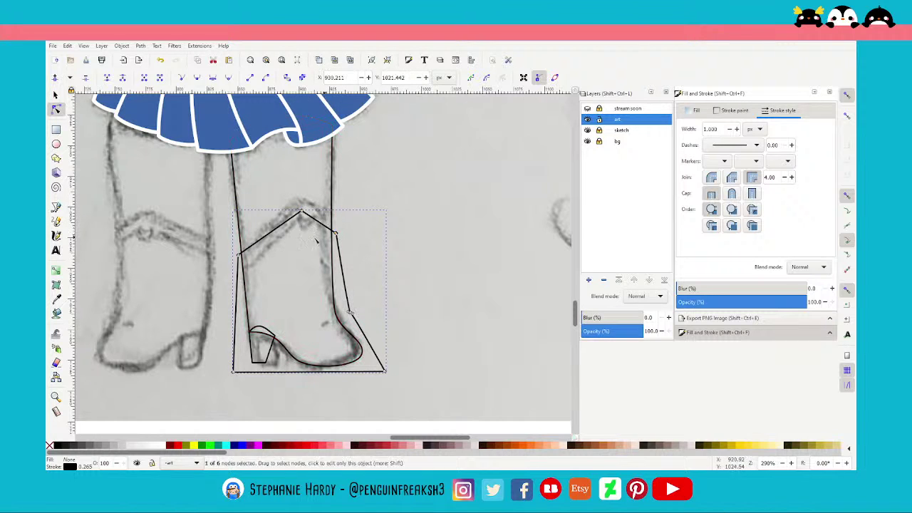
pyautogui.moveTo(240, 255); pyautogui.dragTo(238, 265)
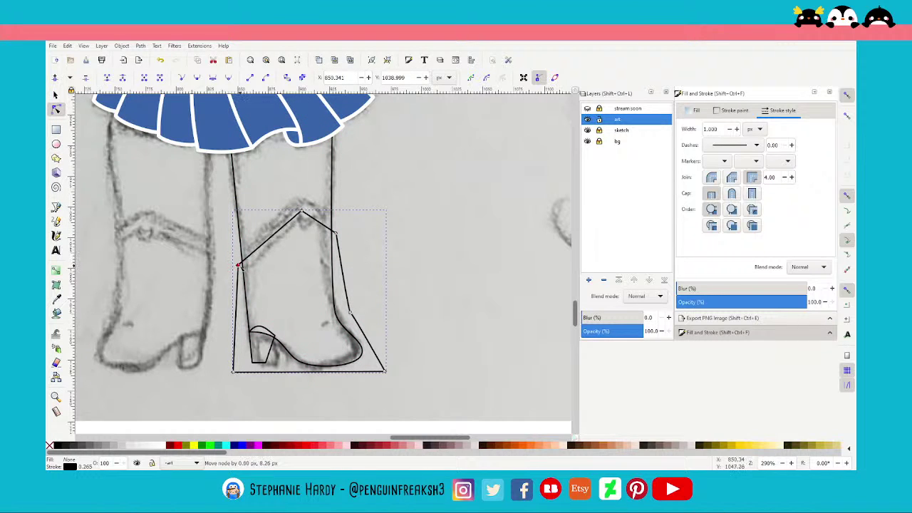
pyautogui.moveTo(302, 212); pyautogui.dragTo(306, 213)
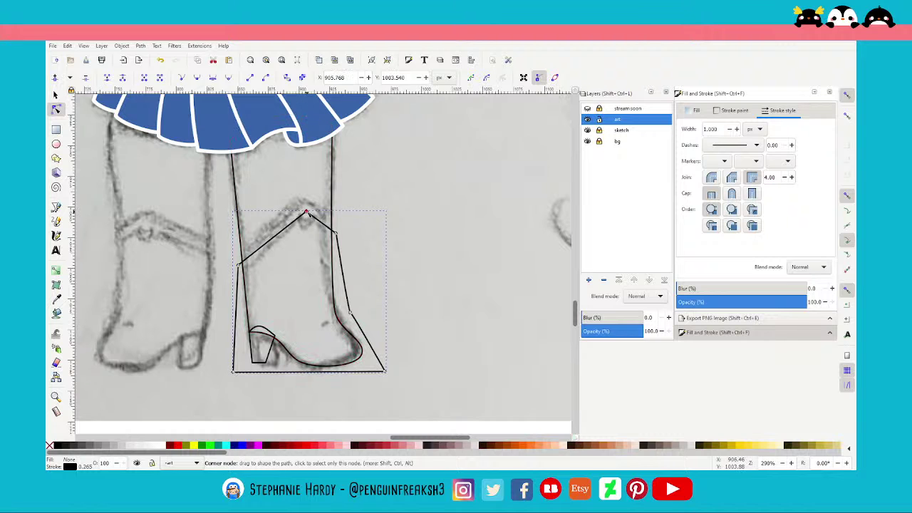
pyautogui.click(727, 112)
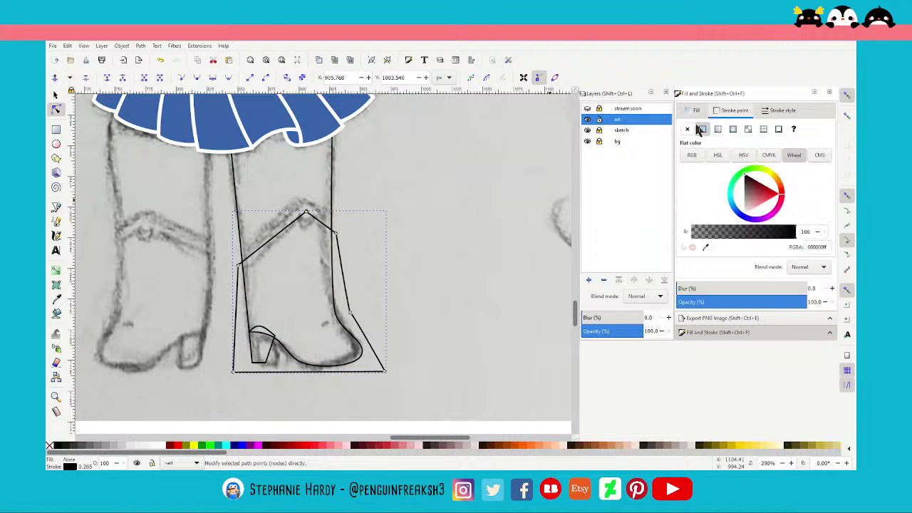
# - Remove the boot shape's outline and give it a flat fill
pyautogui.click(691, 110)
pyautogui.click(701, 129)
pyautogui.click(733, 110)
pyautogui.click(687, 129)
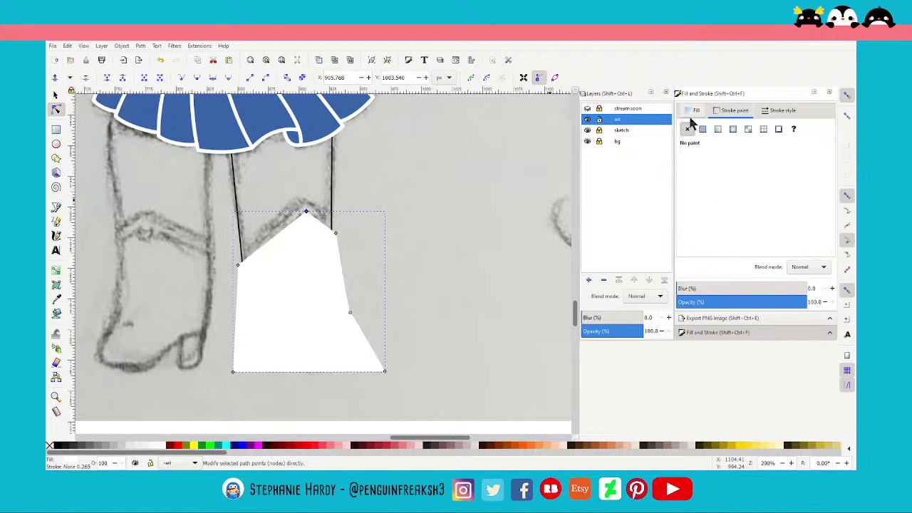
pyautogui.click(691, 111)
pyautogui.press('d')
pyautogui.scroll(1, 197, 218)
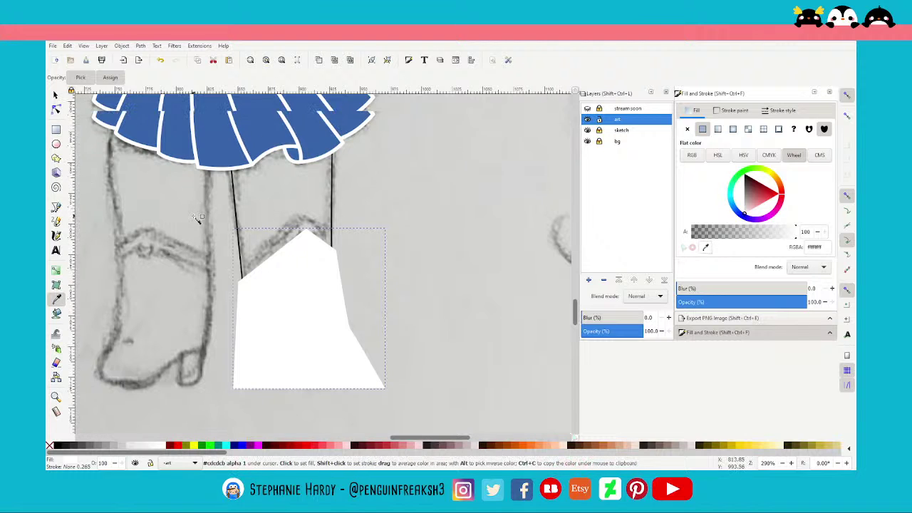
pyautogui.scroll(5, 198, 219)
pyautogui.scroll(5, 198, 219)
pyautogui.press('n')
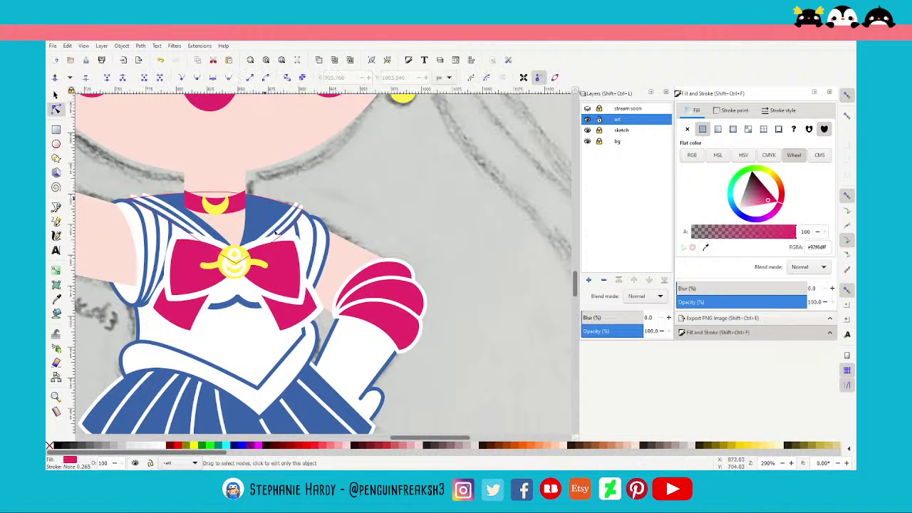
pyautogui.scroll(-5, 276, 232)
pyautogui.scroll(-5, 256, 199)
pyautogui.press('s')
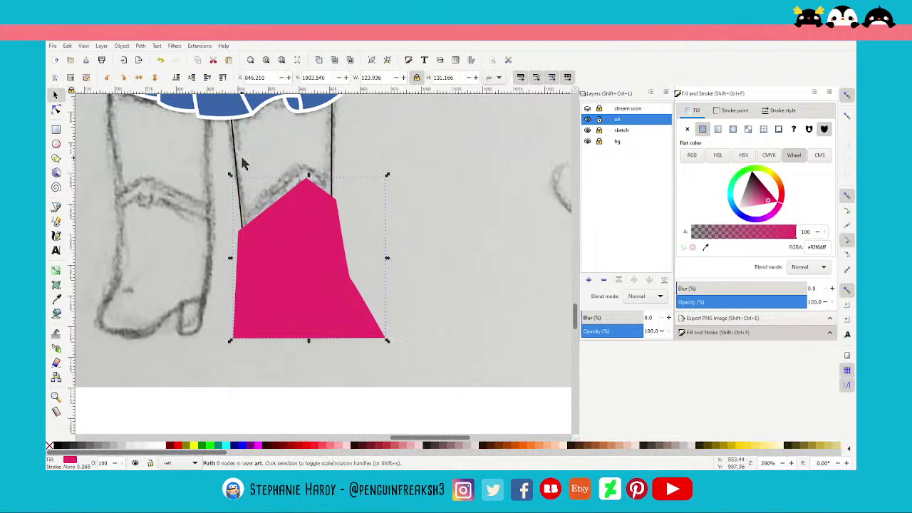
# - Fill the leg outline path with the skin colour picked from the drawing
pyautogui.press('Tab')
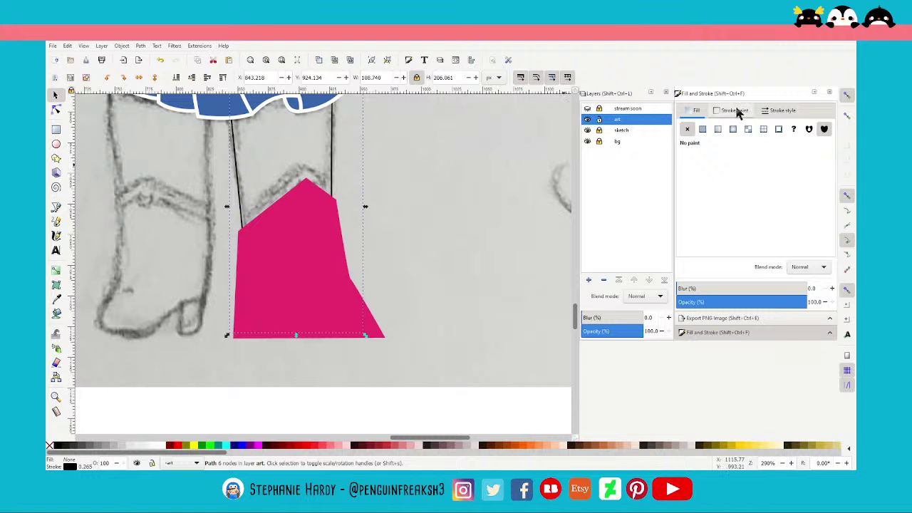
pyautogui.click(703, 129)
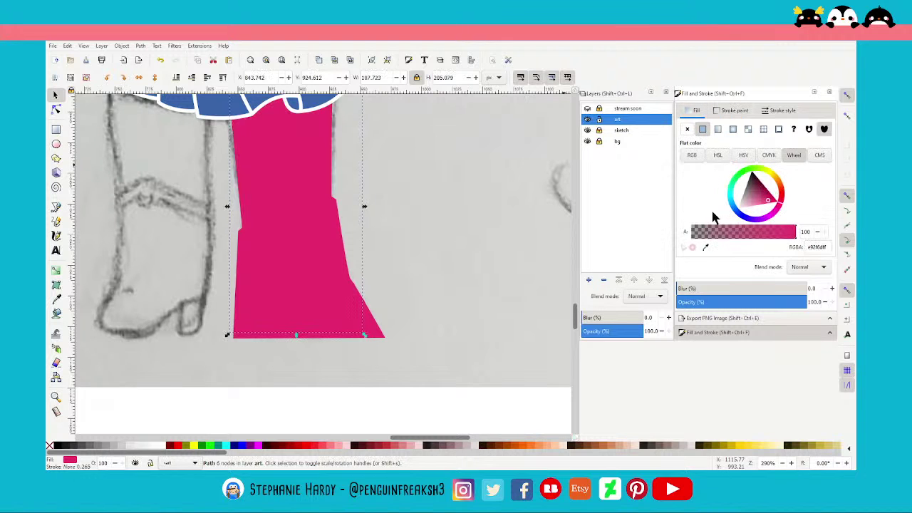
pyautogui.press('d')
pyautogui.scroll(-3, 499, 239)
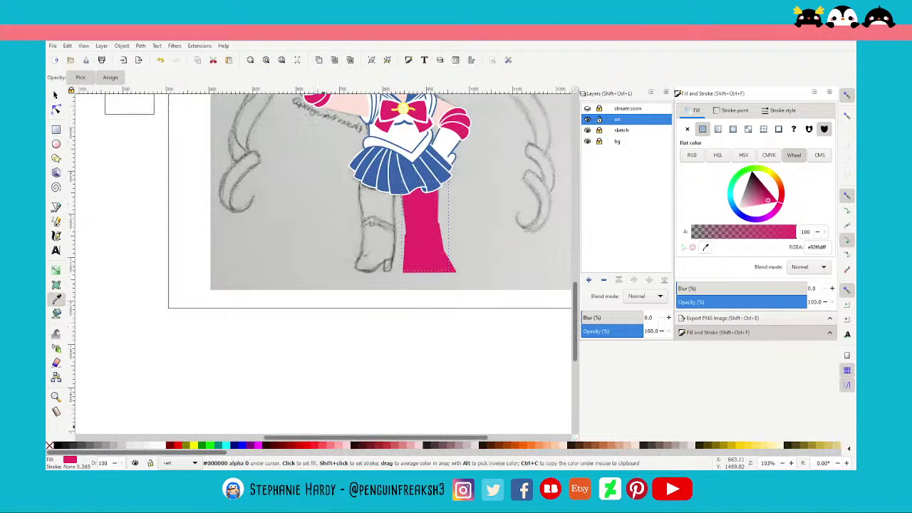
pyautogui.scroll(3, 371, 271)
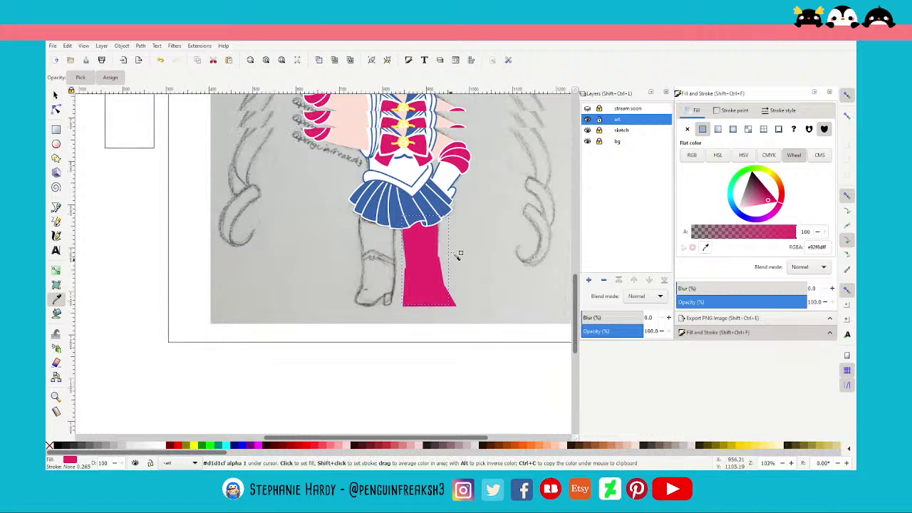
pyautogui.click(374, 192)
pyautogui.scroll(-2, 481, 273)
pyautogui.scroll(2, 482, 273)
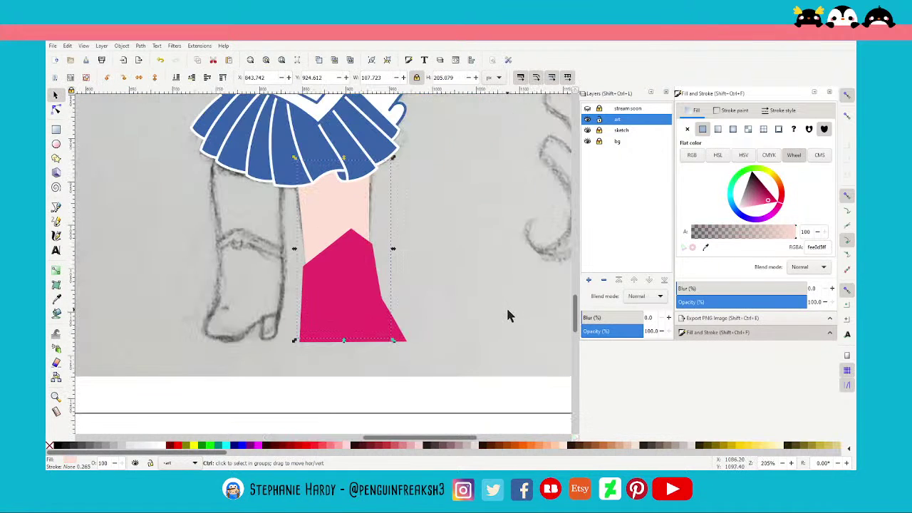
# - Intersect a copy of the leg with the boot, and give the heel a flat fill without outline
pyautogui.hotkey('ctrl', 'alt', 'v')
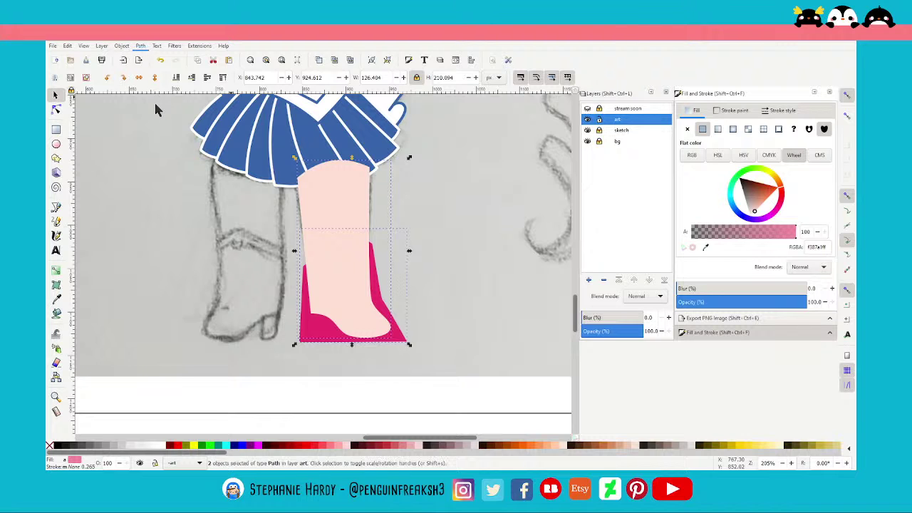
pyautogui.hotkey('ctrl', '*')
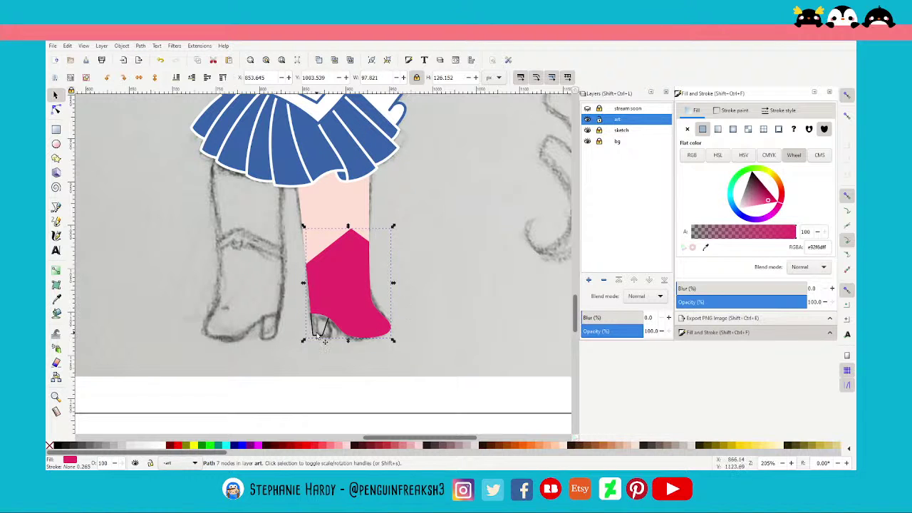
pyautogui.click(321, 329)
pyautogui.click(703, 129)
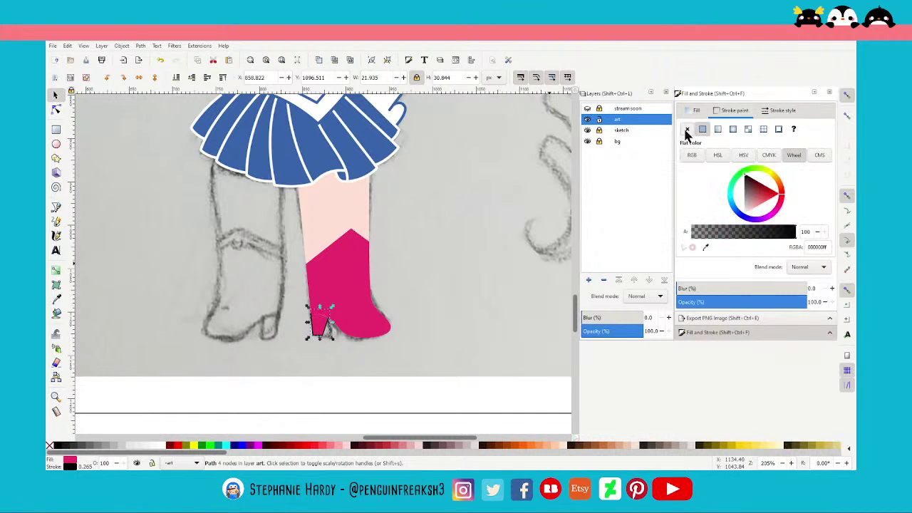
pyautogui.click(687, 129)
pyautogui.click(340, 356)
pyautogui.scroll(2, 341, 356)
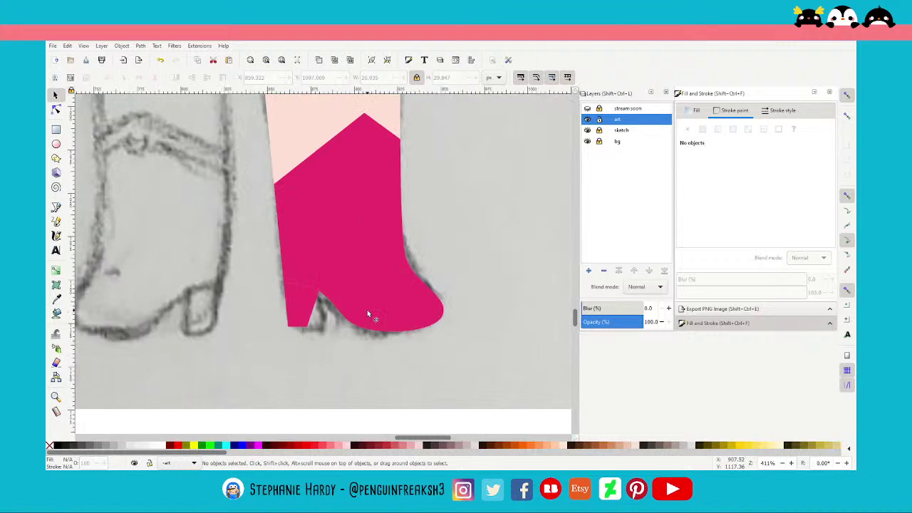
# - Give the magenta boot a flat black outline
pyautogui.click(368, 312)
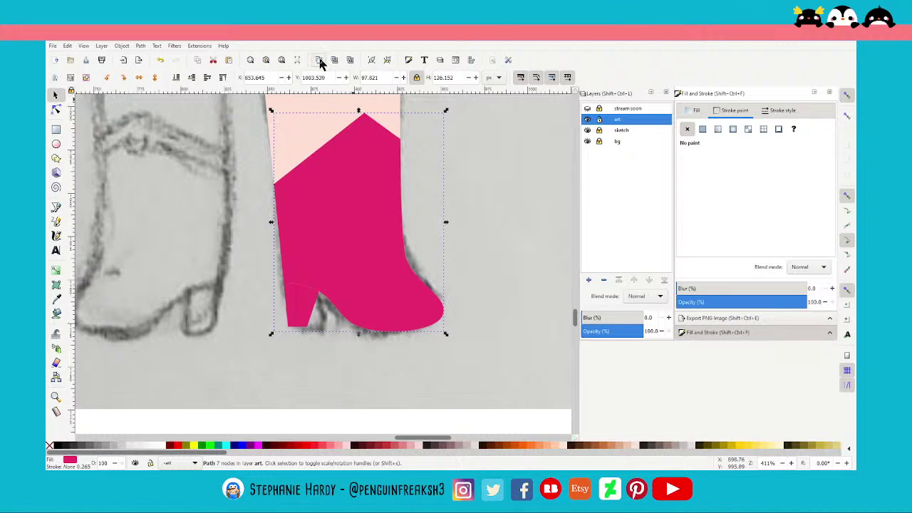
pyautogui.click(703, 129)
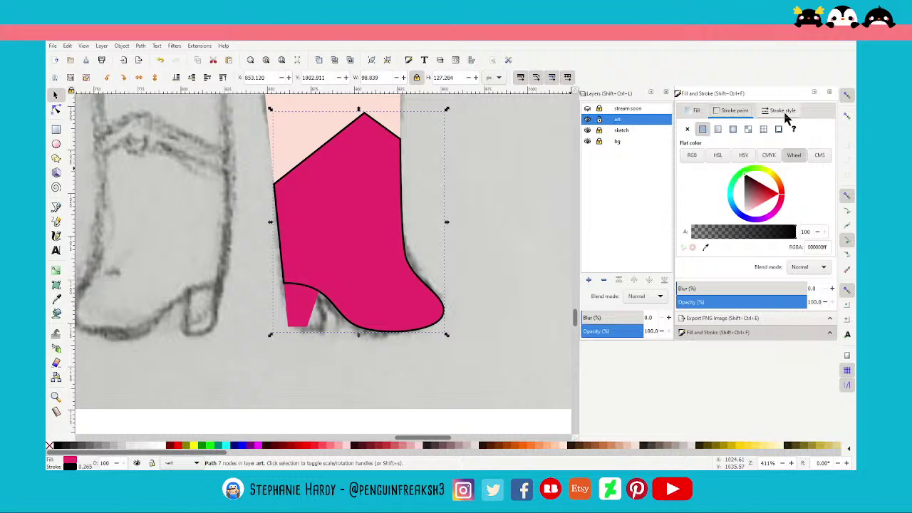
pyautogui.click(783, 111)
# - Thicken the boot outline's stroke width and set its colour to white sampled from the canvas
pyautogui.tripleClick(712, 129)
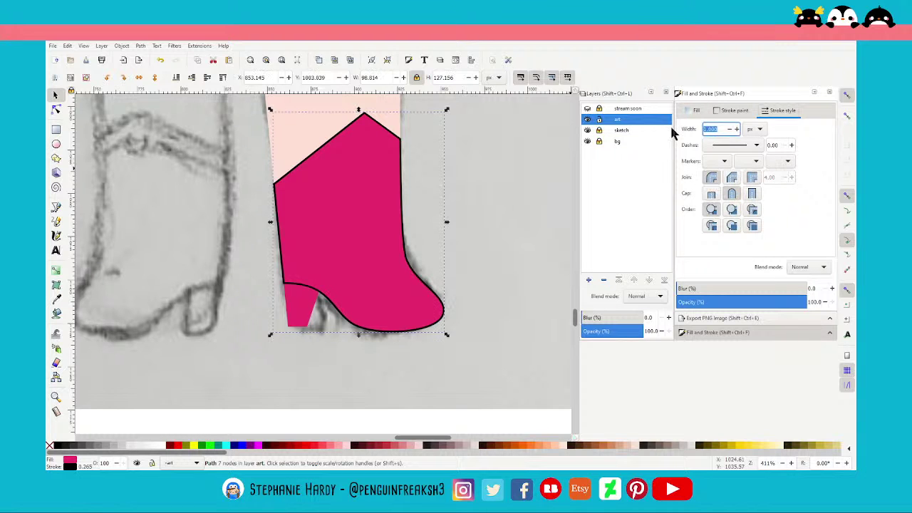
pyautogui.press('Return')
pyautogui.click(735, 110)
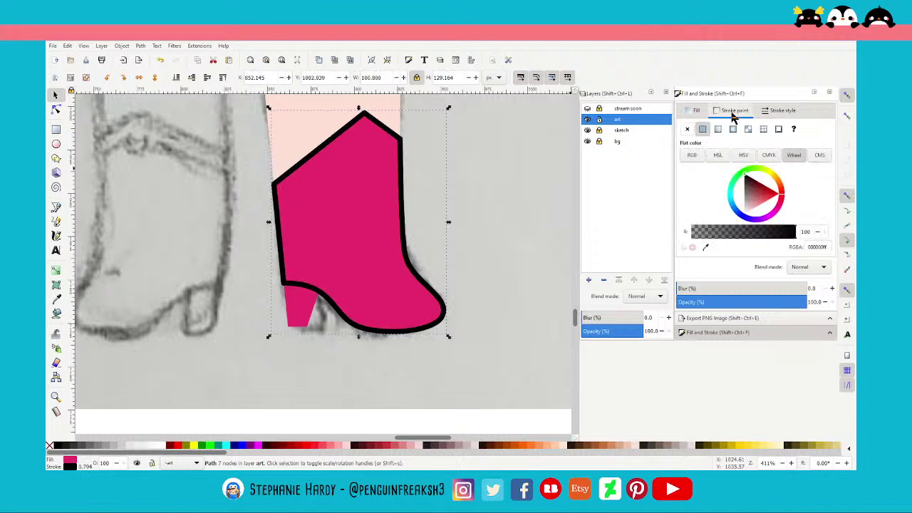
pyautogui.click(706, 248)
pyautogui.scroll(-2, 428, 285)
pyautogui.scroll(-3, 332, 342)
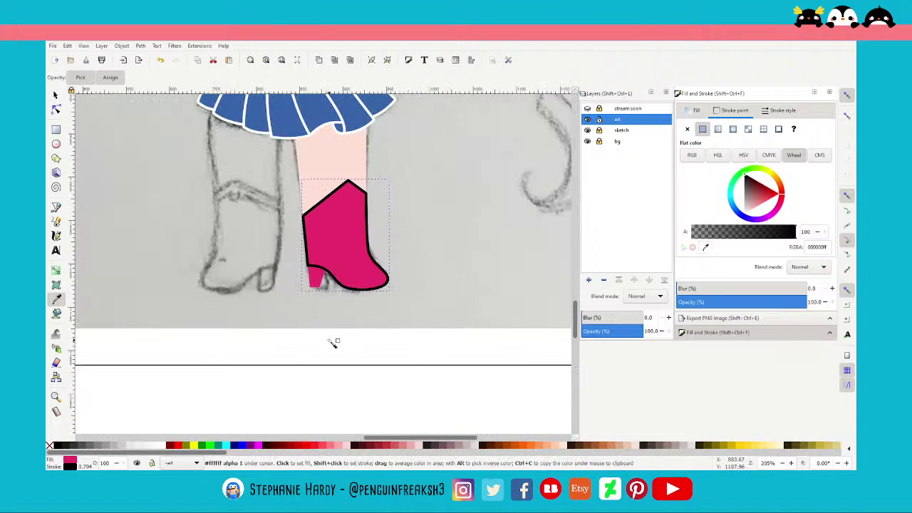
pyautogui.keyDown('shift'); pyautogui.click(332, 342); pyautogui.keyUp('shift')
pyautogui.press('s')
pyautogui.scroll(3, 410, 261)
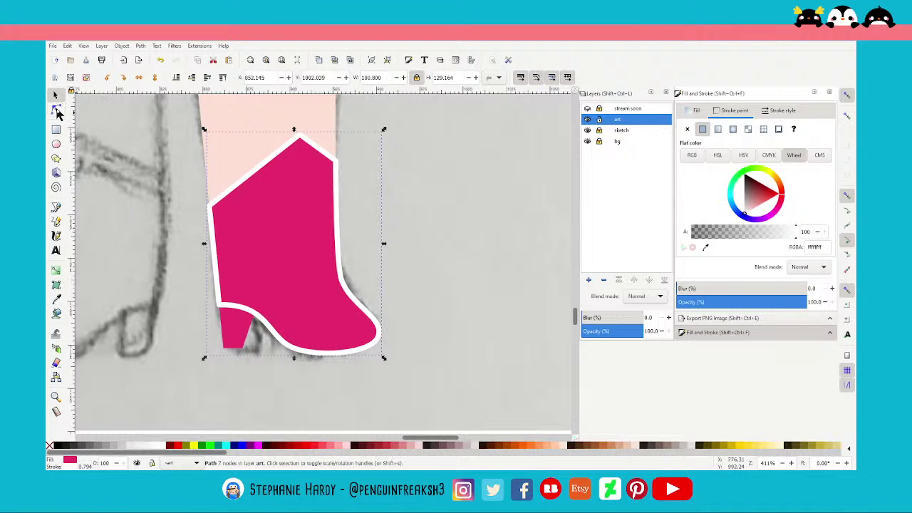
# - Delete the boot outline's top and side nodes so it edges only the foot and heel
pyautogui.click(56, 110)
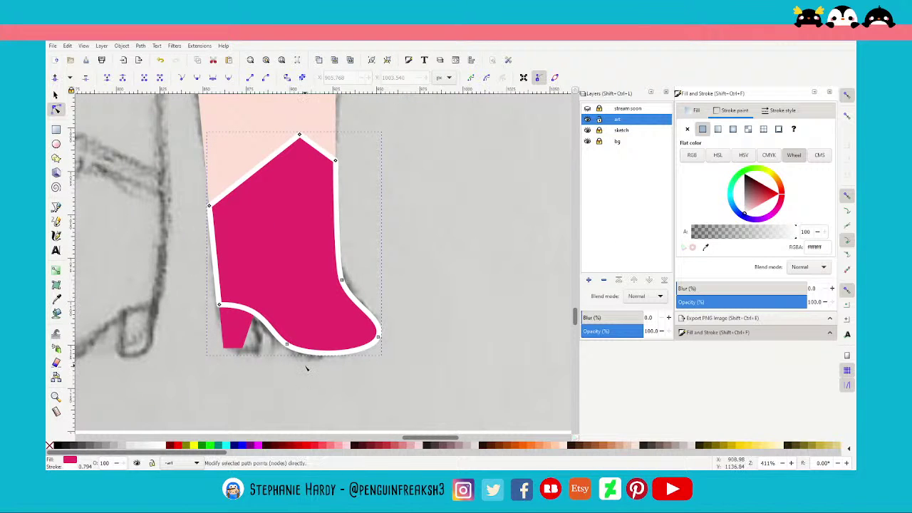
pyautogui.scroll(-1, 307, 368)
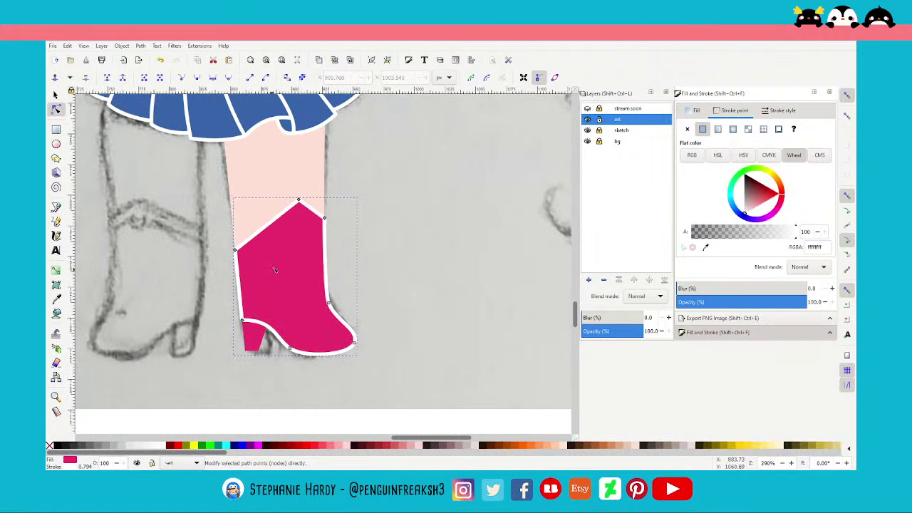
pyautogui.moveTo(209, 239); pyautogui.dragTo(251, 323)
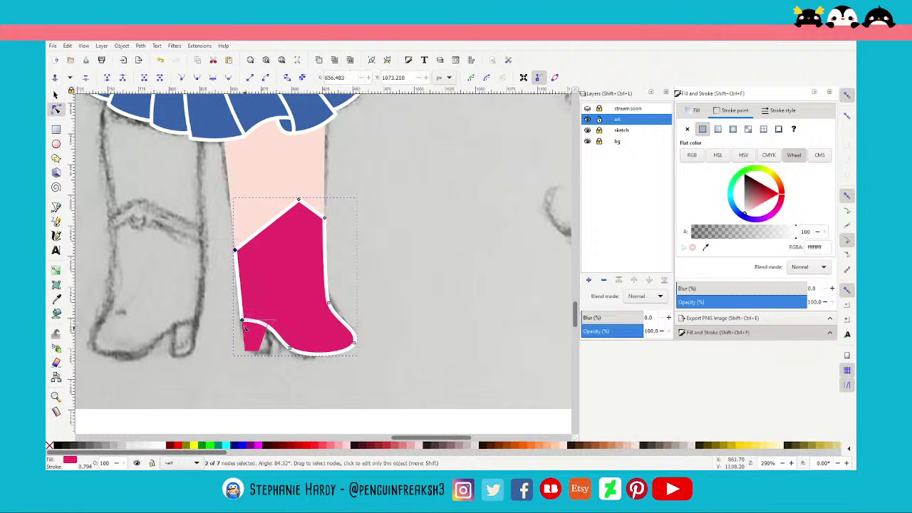
pyautogui.click(160, 79)
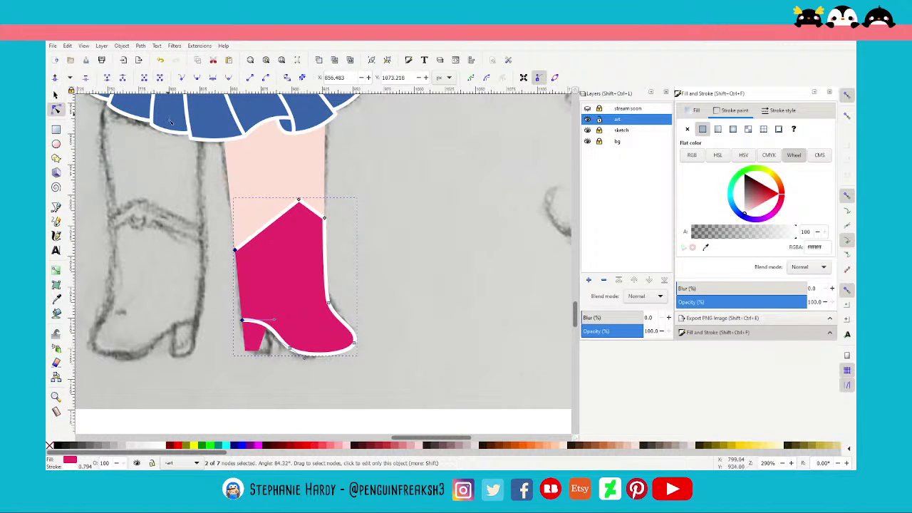
pyautogui.moveTo(183, 171); pyautogui.dragTo(307, 276)
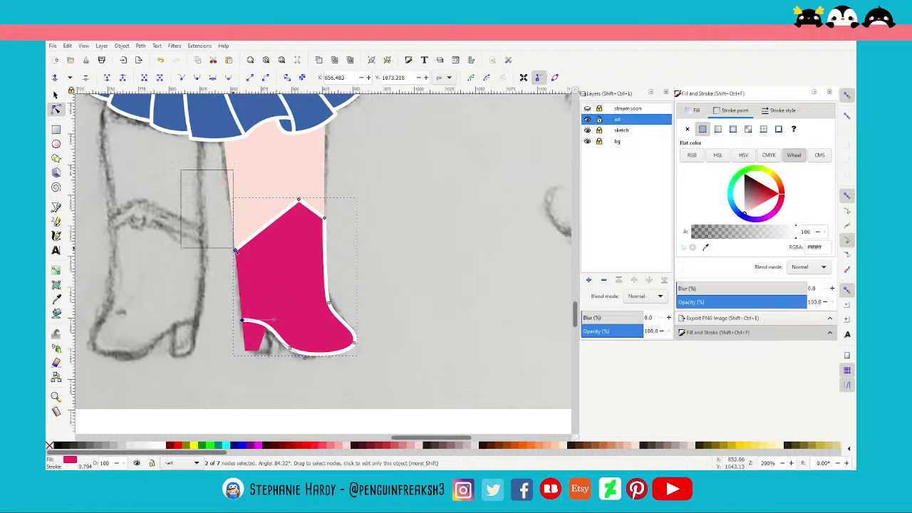
pyautogui.press('Delete')
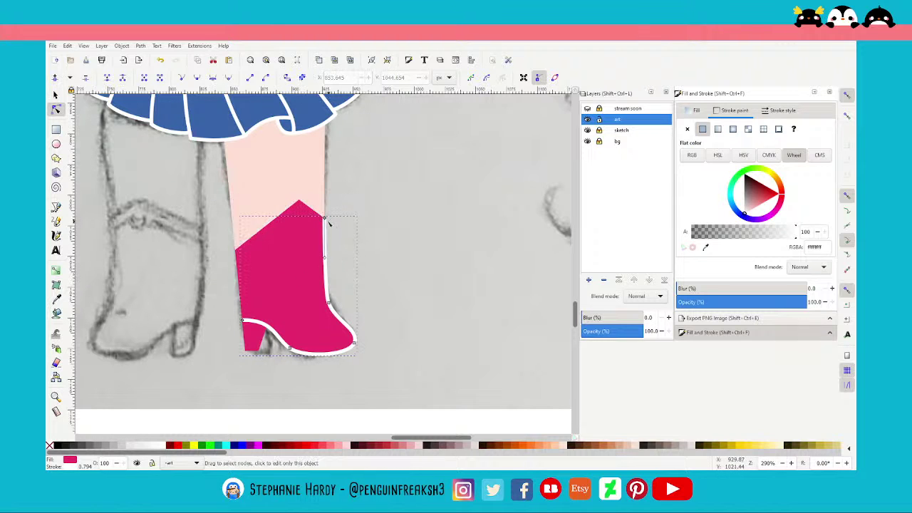
pyautogui.click(325, 218)
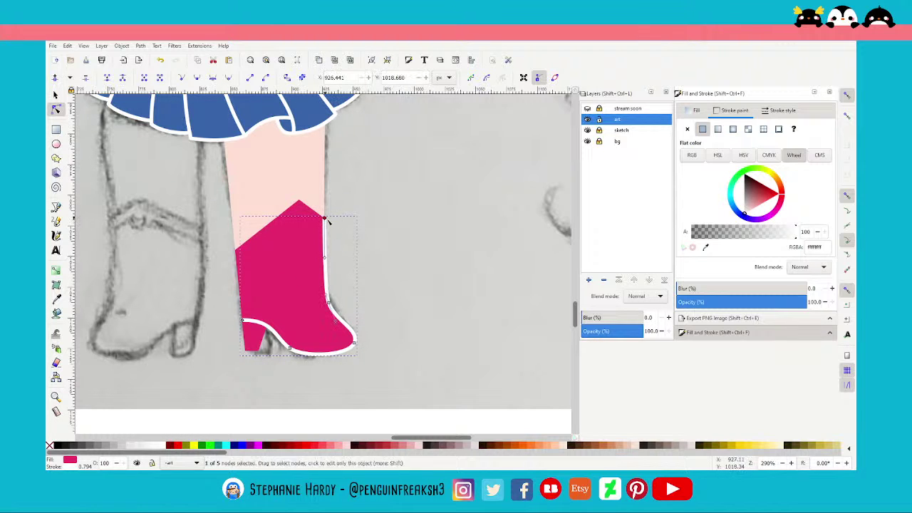
pyautogui.press('Delete')
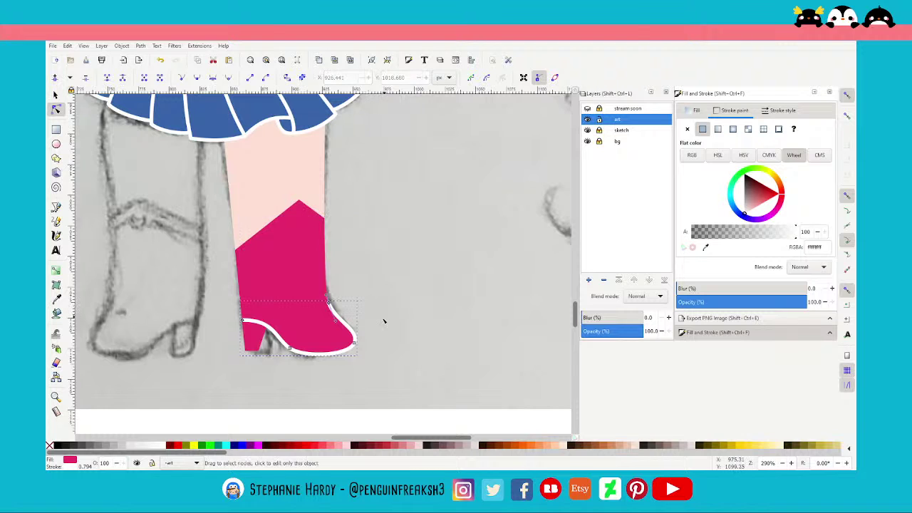
pyautogui.scroll(2, 356, 307)
pyautogui.moveTo(301, 296); pyautogui.dragTo(305, 293)
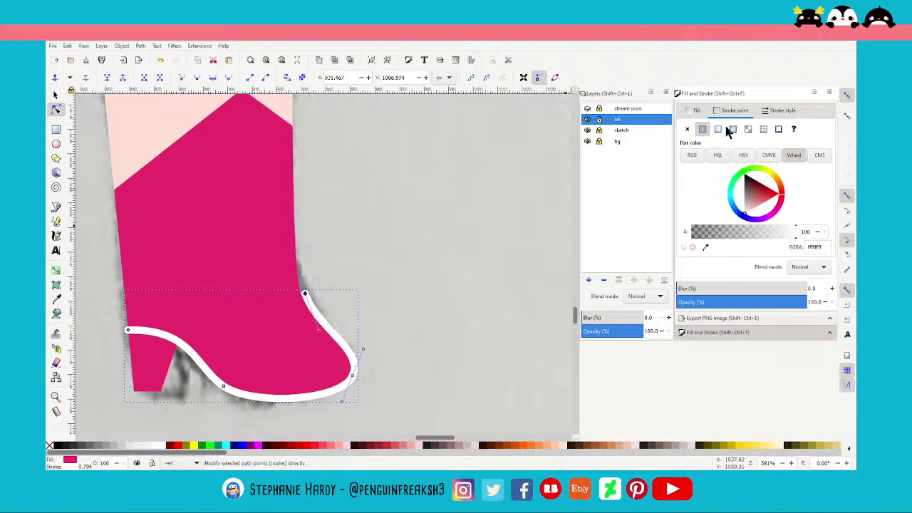
# - Remove the white outline path's fill and fine-tune its end against the magenta toe
pyautogui.click(696, 110)
pyautogui.click(687, 129)
pyautogui.scroll(2, 329, 302)
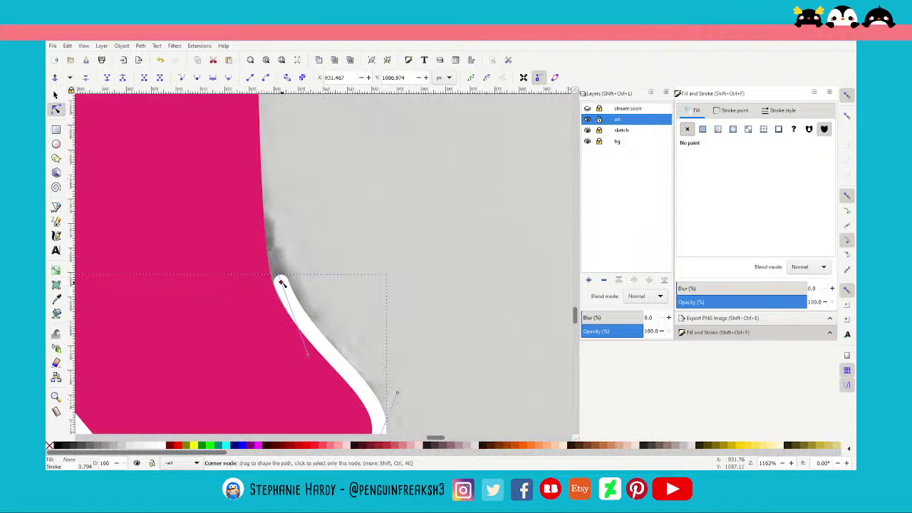
pyautogui.moveTo(281, 283); pyautogui.dragTo(281, 282)
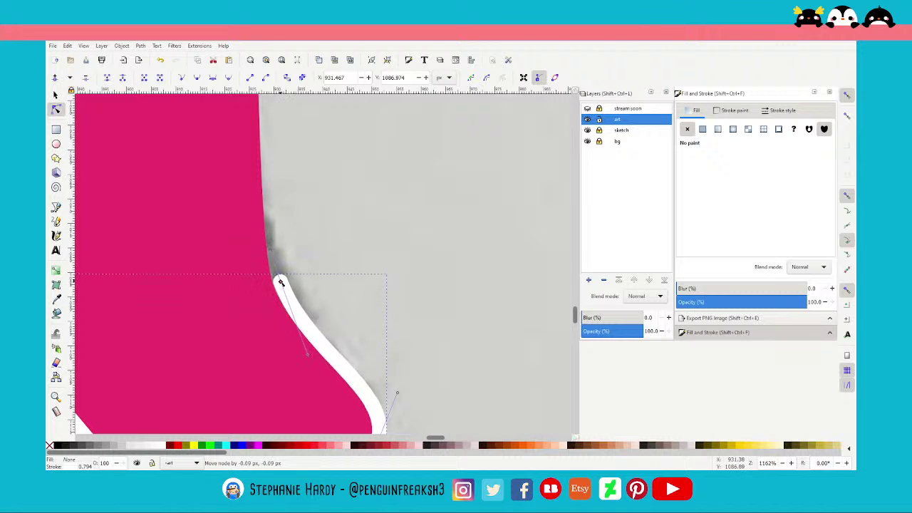
pyautogui.scroll(-4, 368, 293)
pyautogui.press('s')
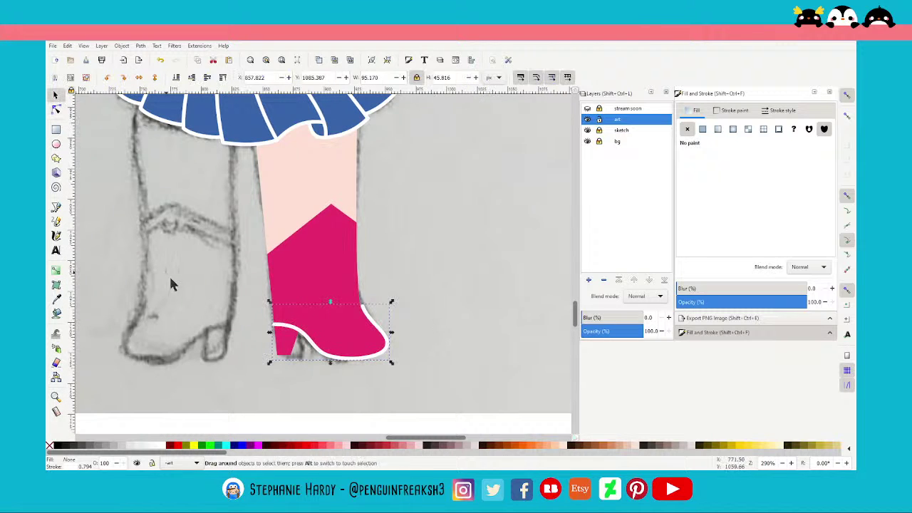
pyautogui.press('Escape')
pyautogui.scroll(-2, 327, 367)
pyautogui.scroll(2, 311, 306)
pyautogui.click(310, 303)
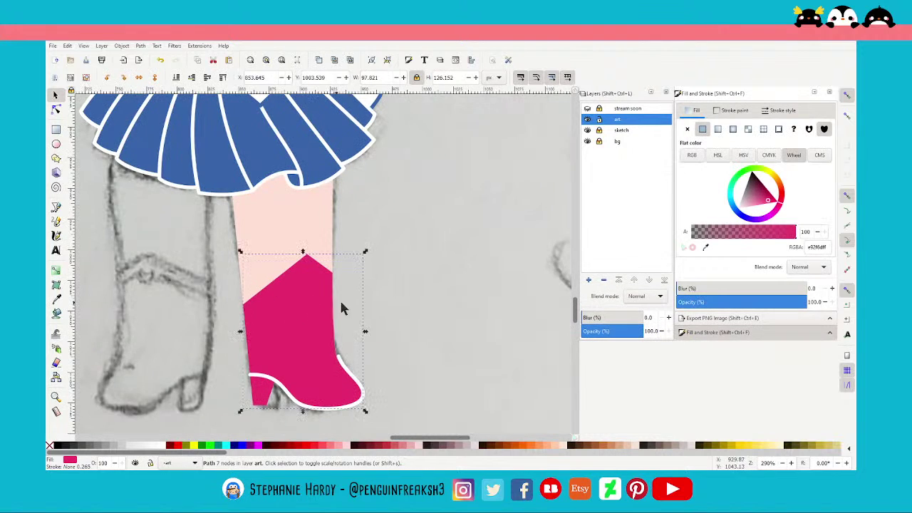
# - Begin a straight-edged cuff outline at the boot's left edge
pyautogui.press('Escape')
pyautogui.scroll(1, 312, 314)
pyautogui.click(56, 207)
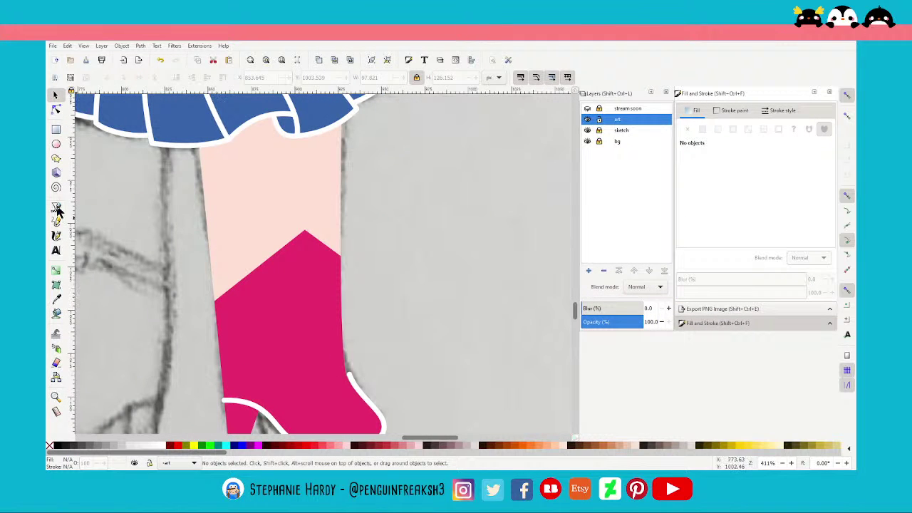
# - Draw a closed five-corner cuff polygon across the top of the boot
pyautogui.click(202, 285)
pyautogui.click(305, 216)
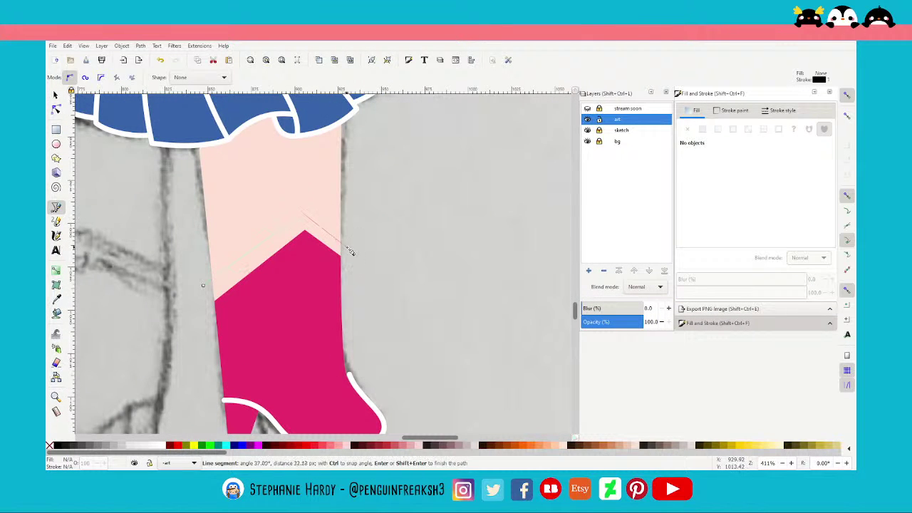
pyautogui.click(364, 258)
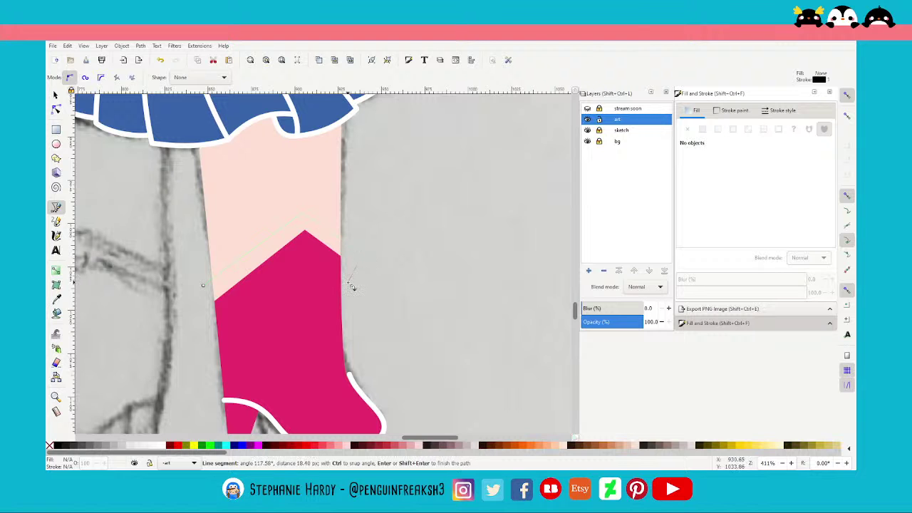
pyautogui.click(349, 282)
pyautogui.click(208, 310)
pyautogui.click(203, 285)
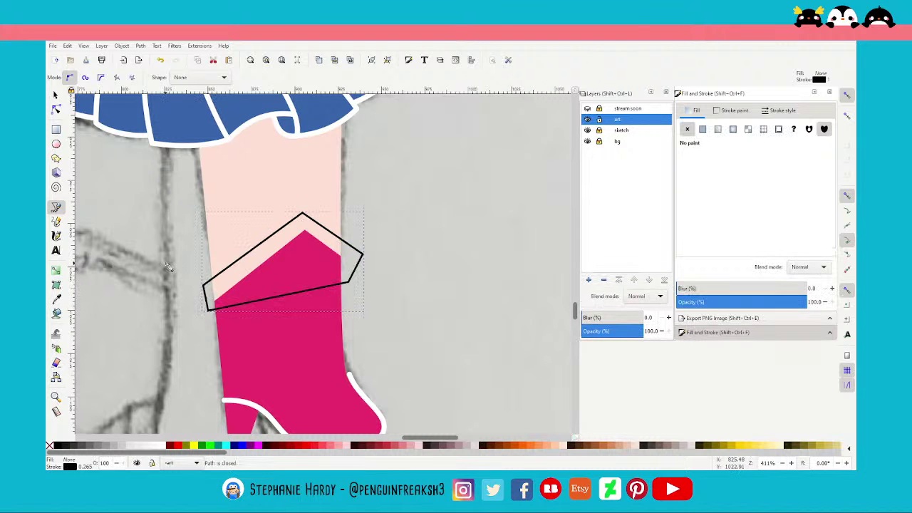
# - Remove the cuff's black outline and fill it white, sampled from the skirt trim
pyautogui.click(697, 111)
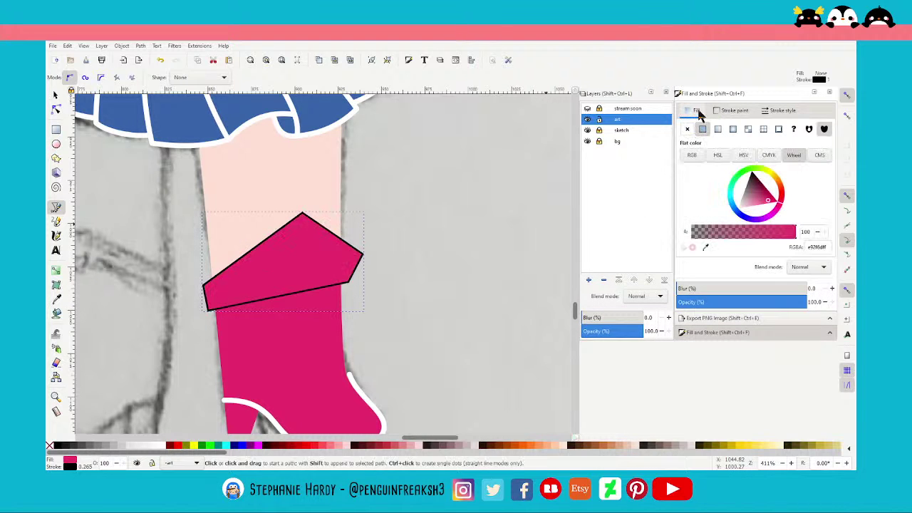
pyautogui.click(730, 110)
pyautogui.click(687, 129)
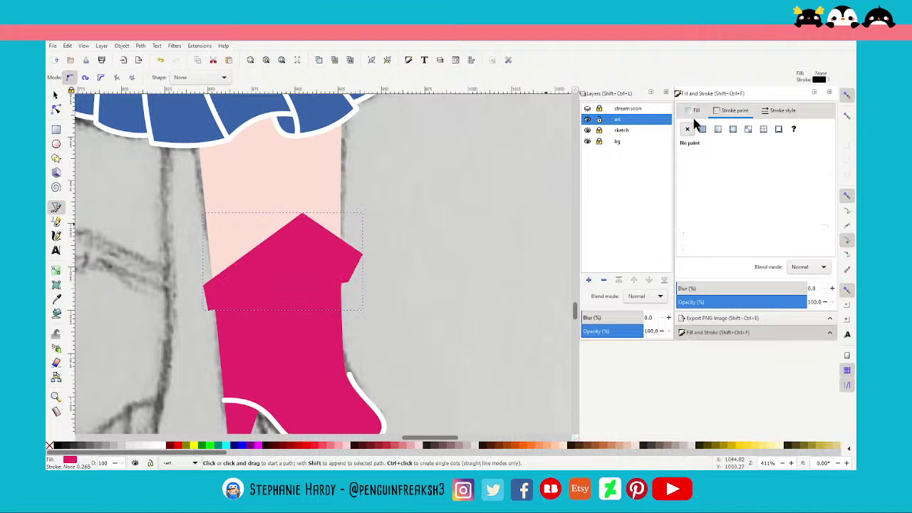
pyautogui.click(695, 111)
pyautogui.press('d')
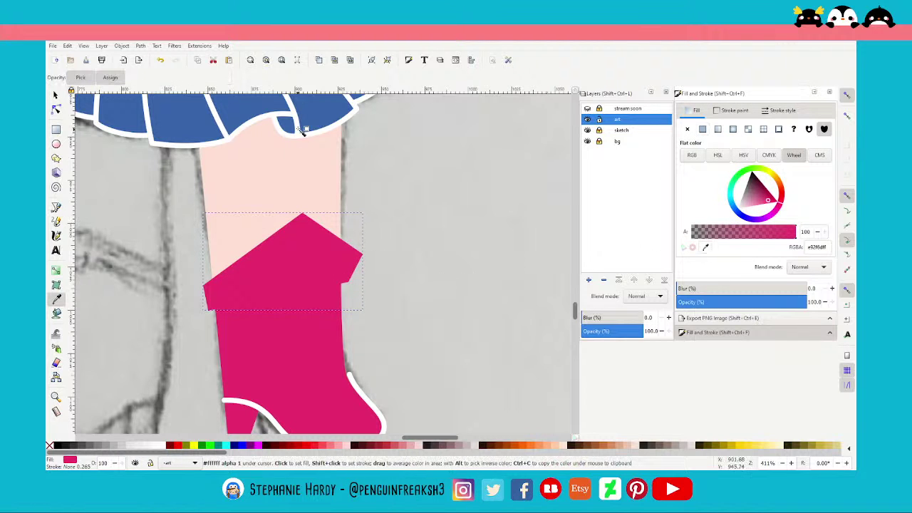
pyautogui.click(303, 138)
pyautogui.press('s')
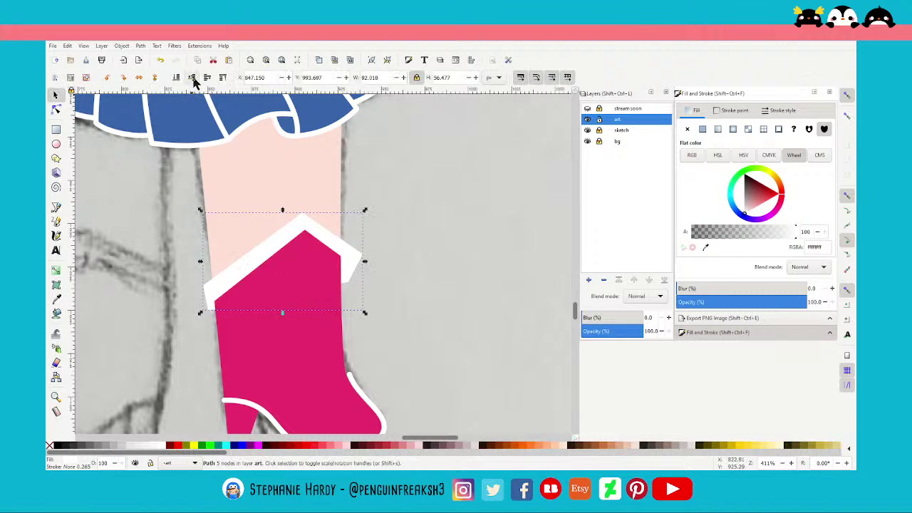
# - Keep the skin-coloured leg stacked behind the boot and cuff, then zoom out
pyautogui.scroll(-2, 402, 220)
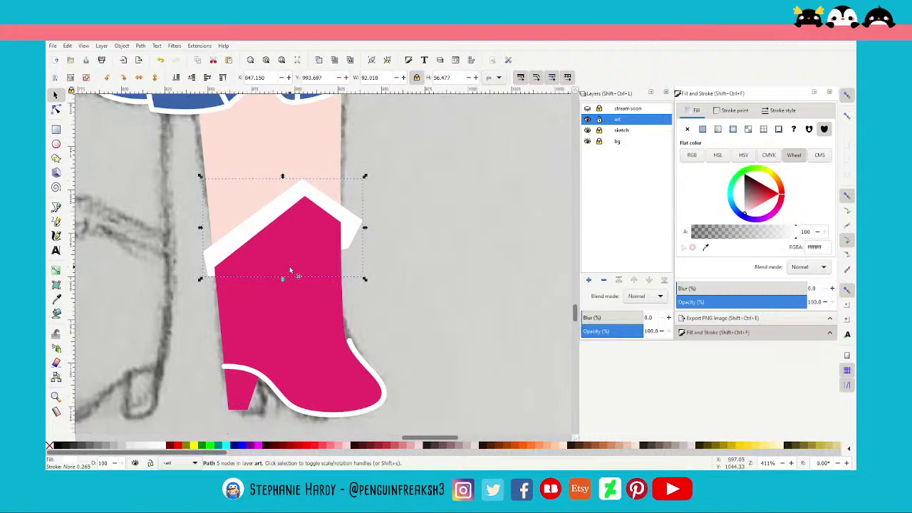
pyautogui.click(299, 98)
pyautogui.press('Home')
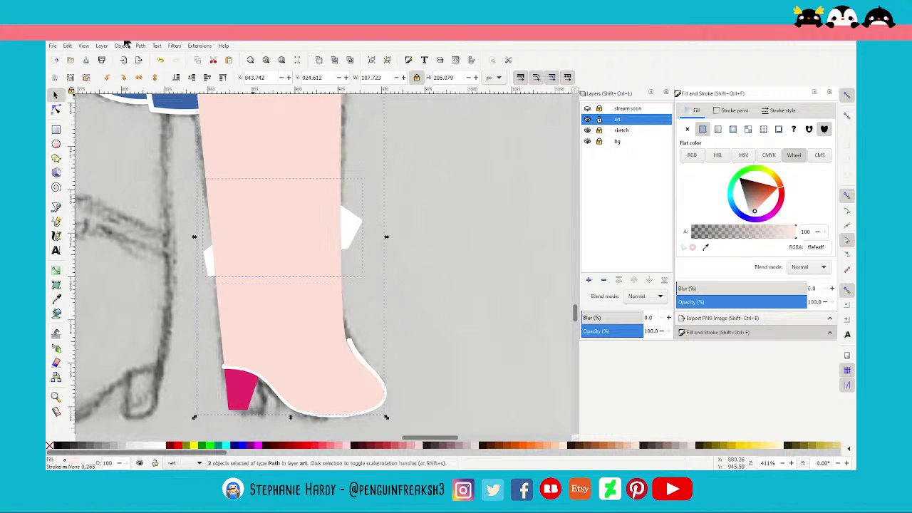
pyautogui.hotkey('ctrl', 'z')
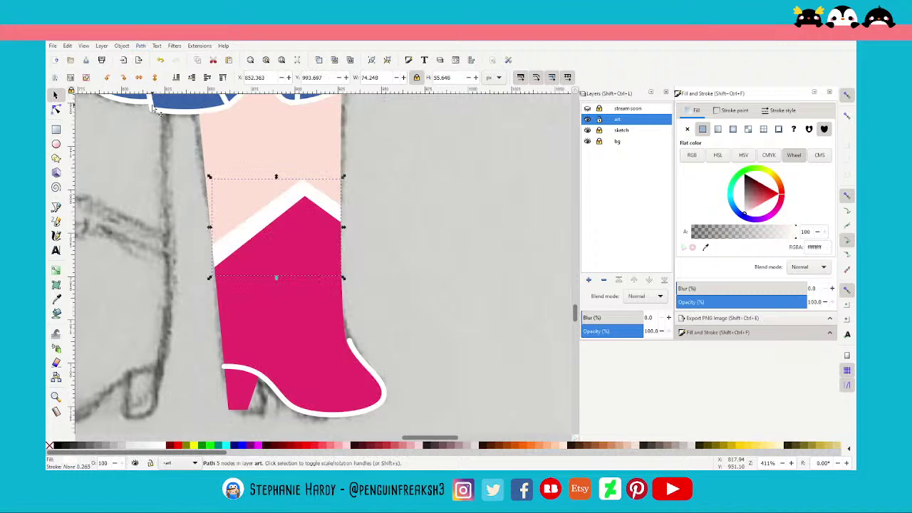
pyautogui.press('Escape')
pyautogui.scroll(-1, 381, 244)
pyautogui.scroll(-2, 368, 247)
# - Move a collar piece beside the skirt, then undo that move
pyautogui.scroll(-1, 403, 250)
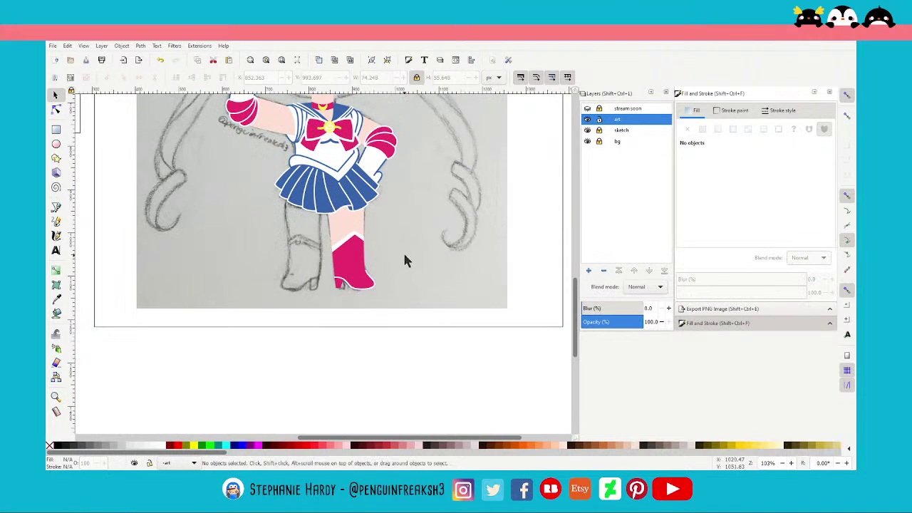
pyautogui.scroll(1, 402, 250)
pyautogui.click(327, 162)
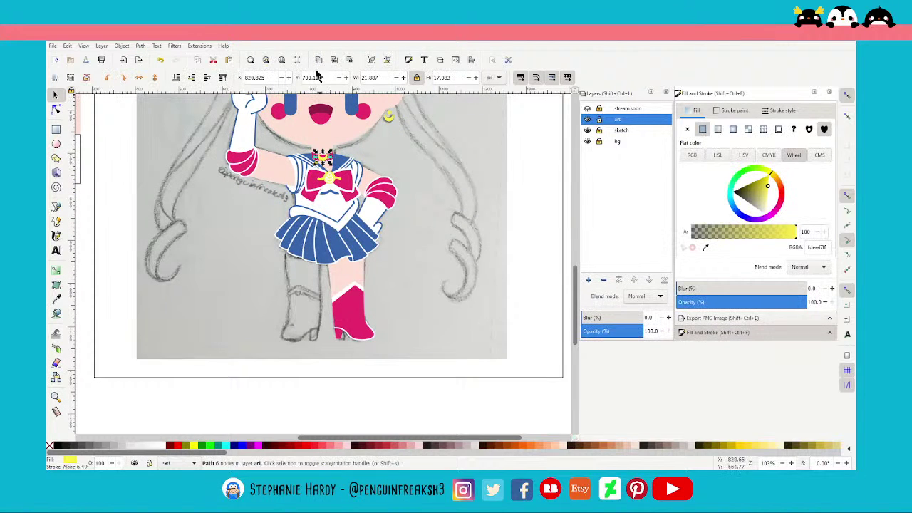
pyautogui.moveTo(328, 161)
pyautogui.mouseDown()
pyautogui.moveTo(358, 291)
pyautogui.moveTo(400, 251)
pyautogui.mouseUp()
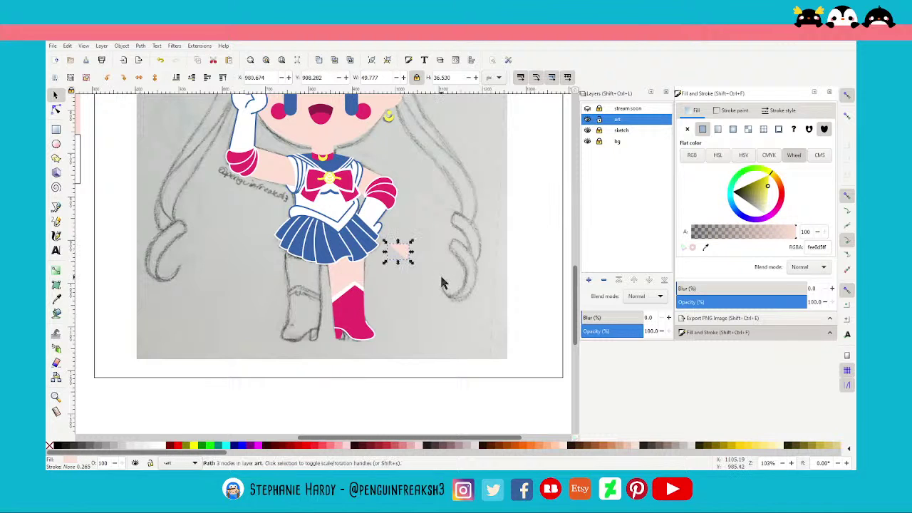
pyautogui.hotkey('ctrl', 'z')
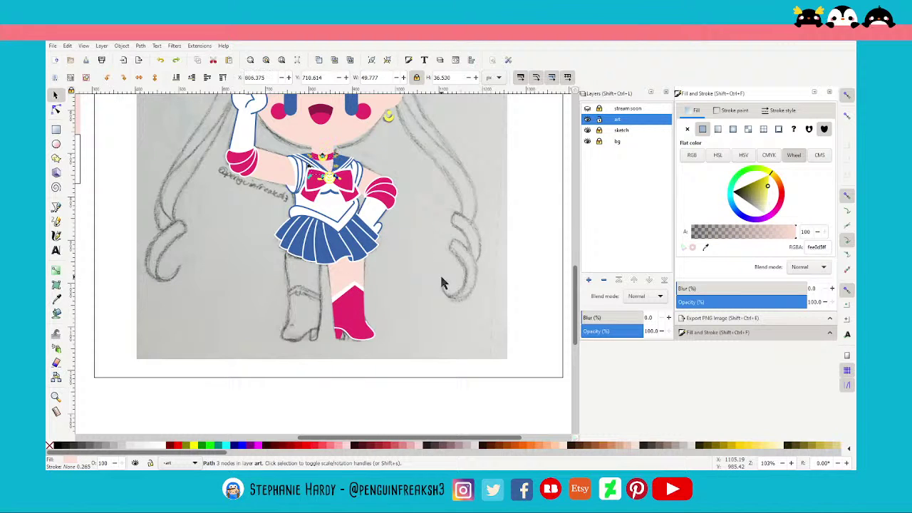
pyautogui.press('Escape')
pyautogui.keyDown('ctrl'); pyautogui.scroll(4, 317, 146); pyautogui.keyUp('ctrl')
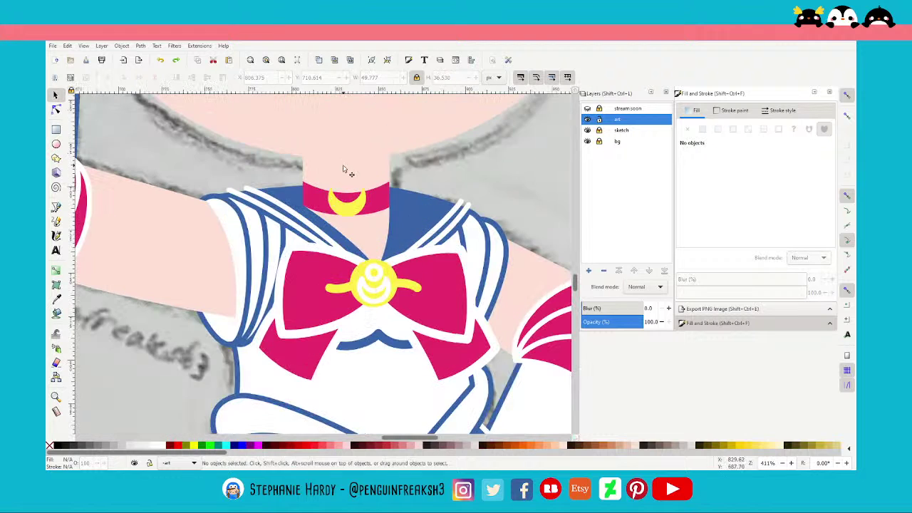
# - Duplicate the yellow collar crescent and place the copy at the top of the boot
pyautogui.click(343, 213)
pyautogui.hotkey('ctrl', 'd')
pyautogui.moveTo(344, 215)
pyautogui.mouseDown()
pyautogui.moveTo(365, 256)
pyautogui.moveTo(474, 208)
pyautogui.mouseUp()
pyautogui.scroll(-3, 251, 152)
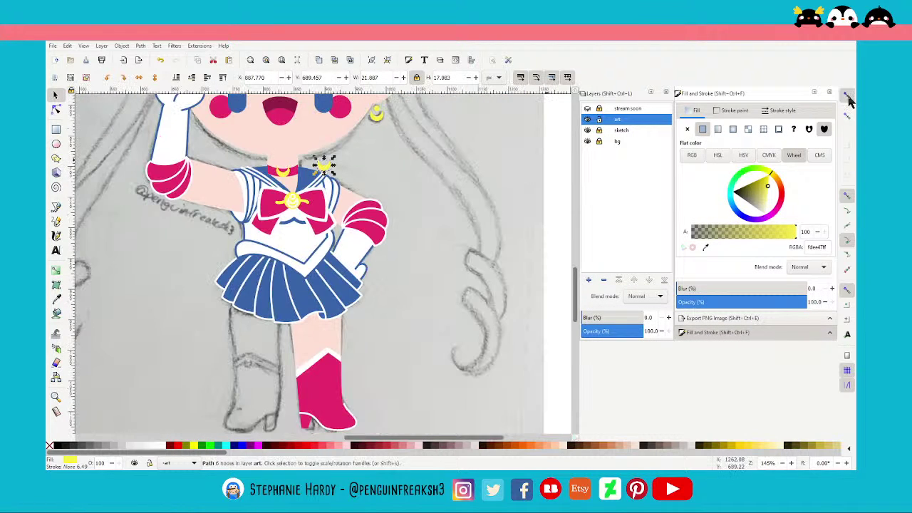
pyautogui.scroll(-1, 438, 130)
pyautogui.moveTo(328, 135); pyautogui.dragTo(338, 331)
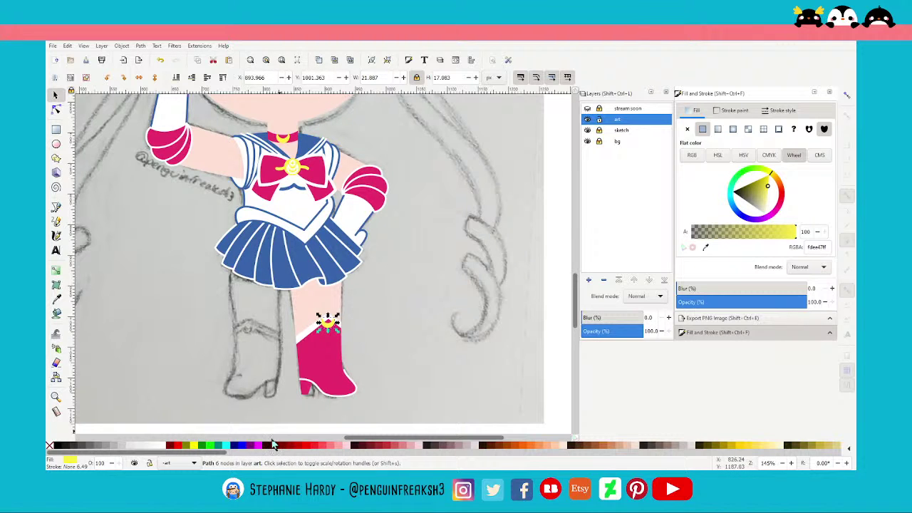
pyautogui.click(365, 347)
# - Move the small yellow curve from near the hair onto the boot and give it a white outline
pyautogui.scroll(1, 405, 314)
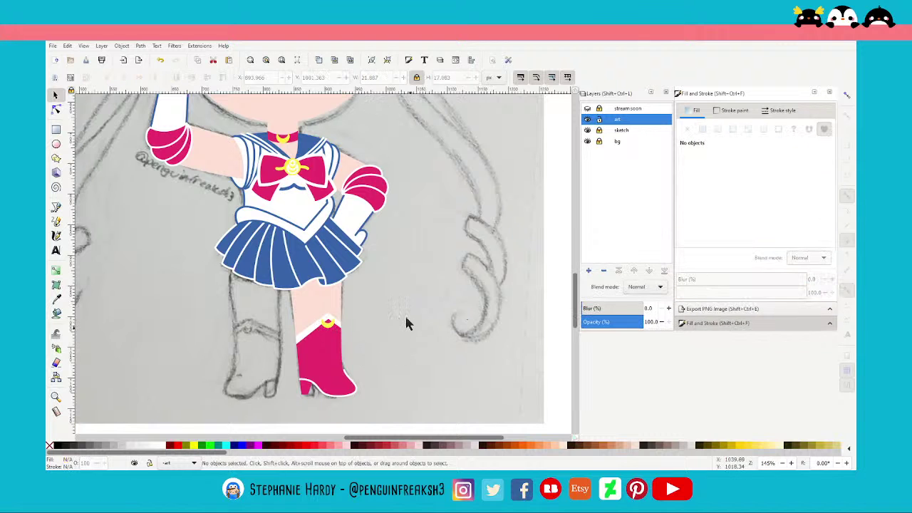
pyautogui.scroll(-2, 397, 308)
pyautogui.scroll(2, 378, 374)
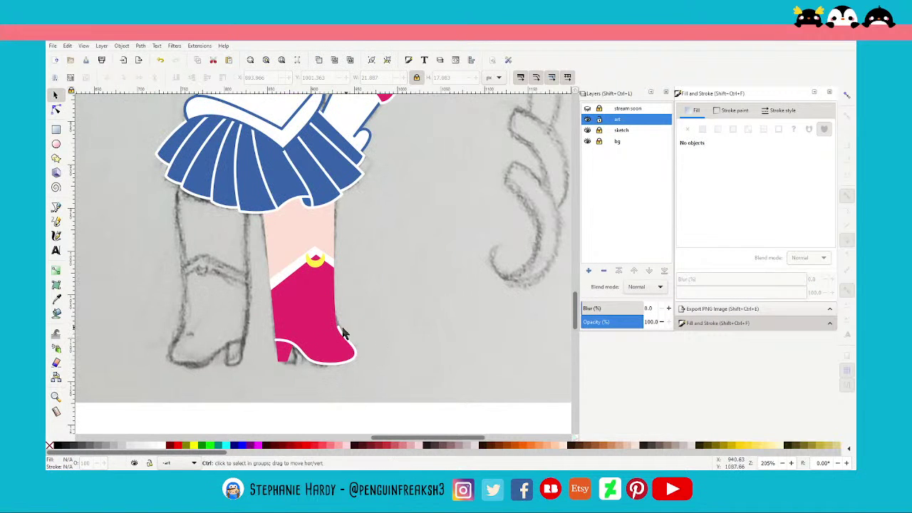
pyautogui.scroll(-1, 293, 312)
pyautogui.scroll(-1, 293, 311)
pyautogui.scroll(2, 321, 158)
pyautogui.scroll(3, 320, 157)
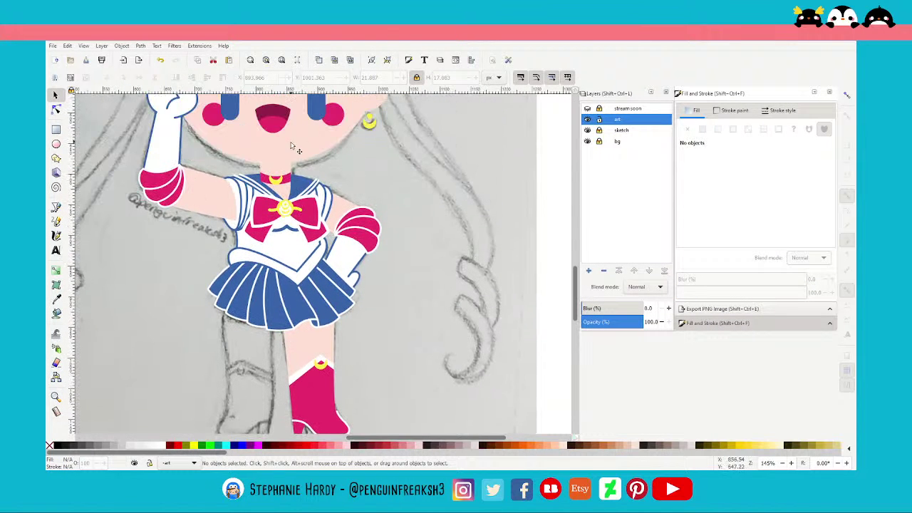
pyautogui.scroll(1, 289, 196)
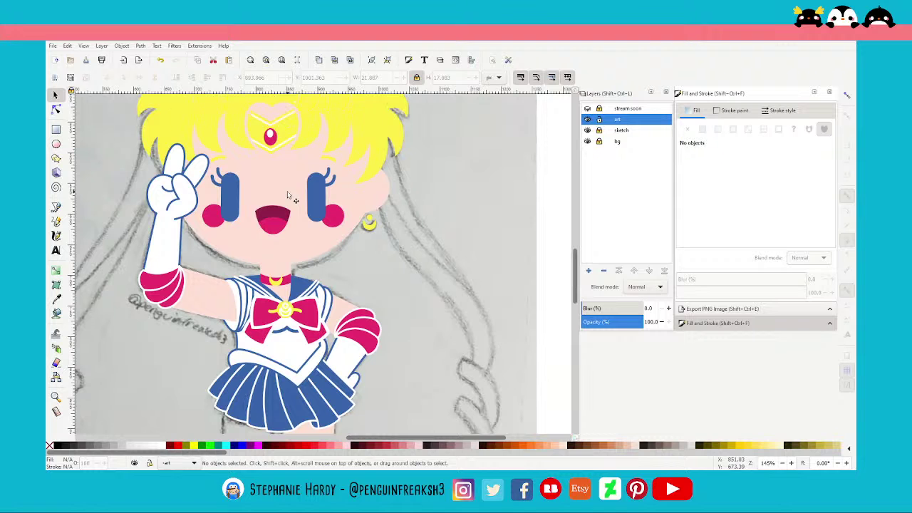
pyautogui.click(330, 156)
pyautogui.moveTo(334, 161)
pyautogui.mouseDown()
pyautogui.moveTo(339, 380)
pyautogui.moveTo(330, 377)
pyautogui.mouseUp()
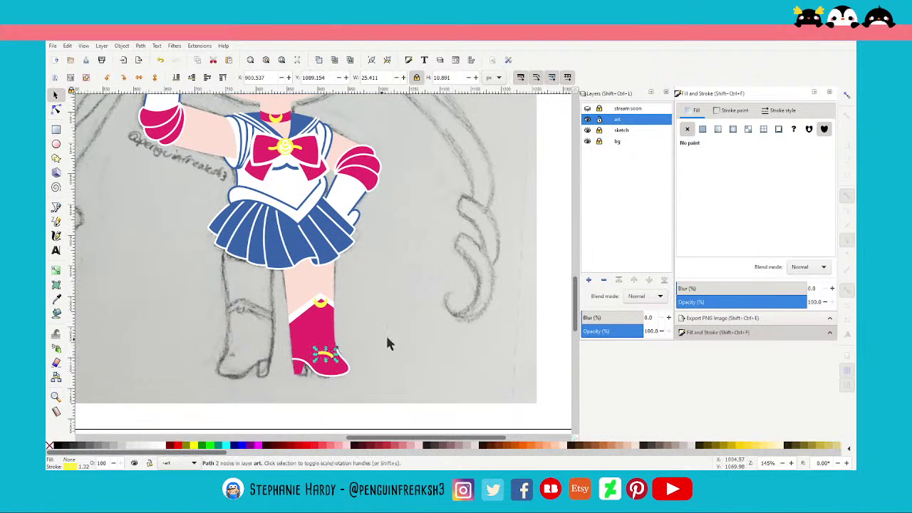
pyautogui.click(734, 110)
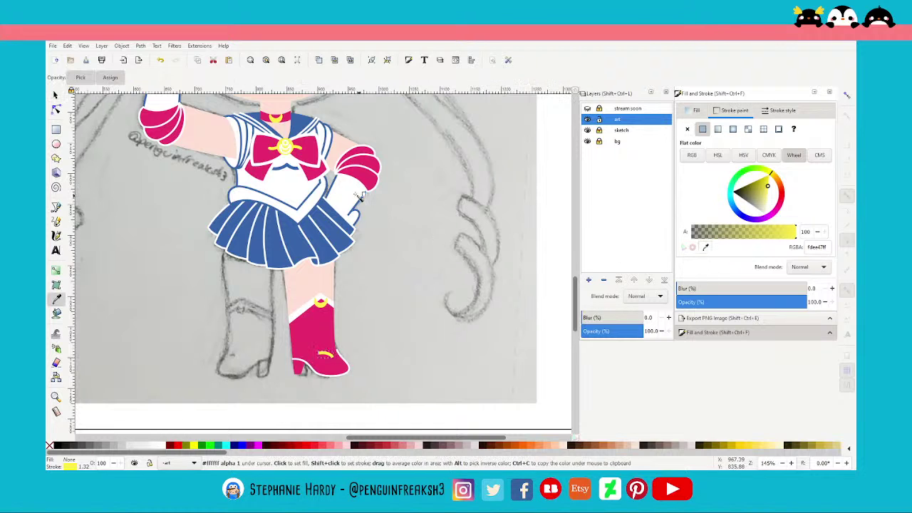
pyautogui.click(744, 212)
pyautogui.scroll(4, 335, 372)
# - Set the curve's outline width to 3 and bend it into a short hook
pyautogui.click(56, 109)
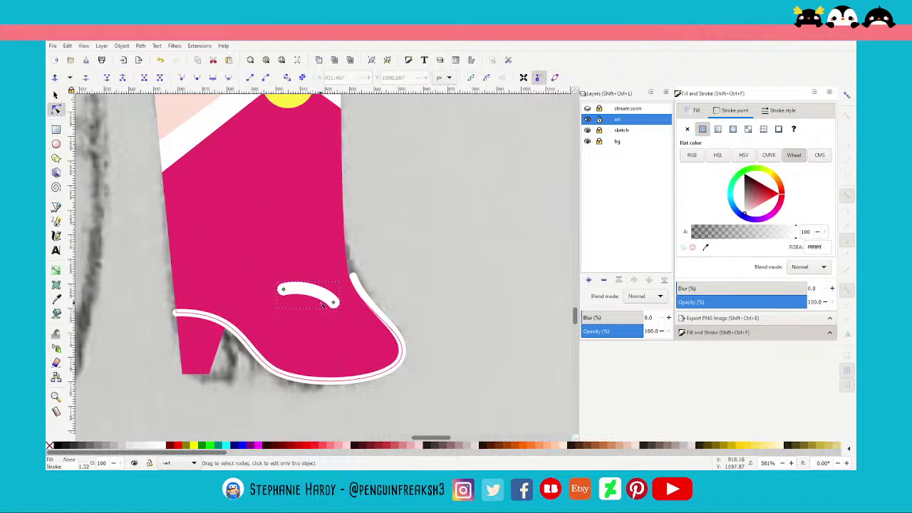
pyautogui.click(782, 111)
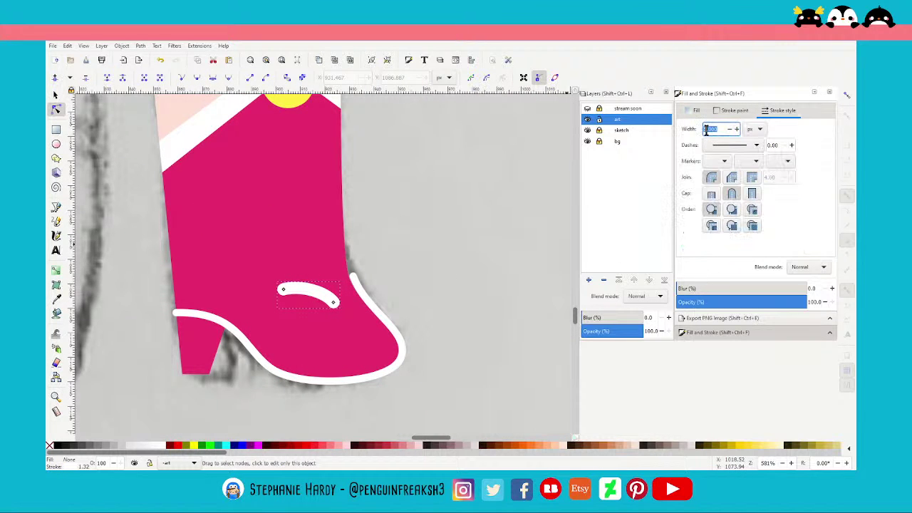
pyautogui.write('3')
pyautogui.press('Return')
pyautogui.moveTo(333, 302); pyautogui.dragTo(336, 297)
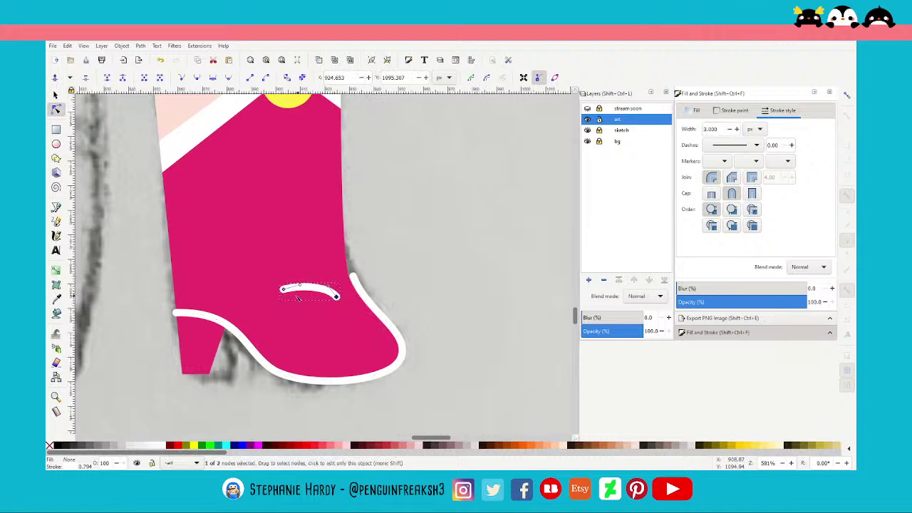
pyautogui.moveTo(283, 290)
pyautogui.mouseDown()
pyautogui.moveTo(314, 304)
pyautogui.moveTo(339, 296)
pyautogui.mouseUp()
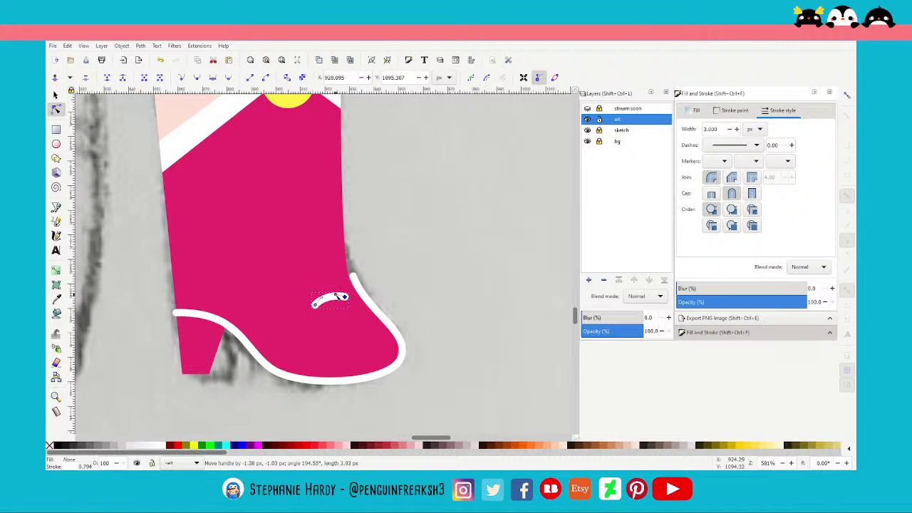
pyautogui.click(55, 97)
pyautogui.click(427, 217)
# - Duplicate the whole pink boot and position the copy on the left leg
pyautogui.scroll(-5, 362, 396)
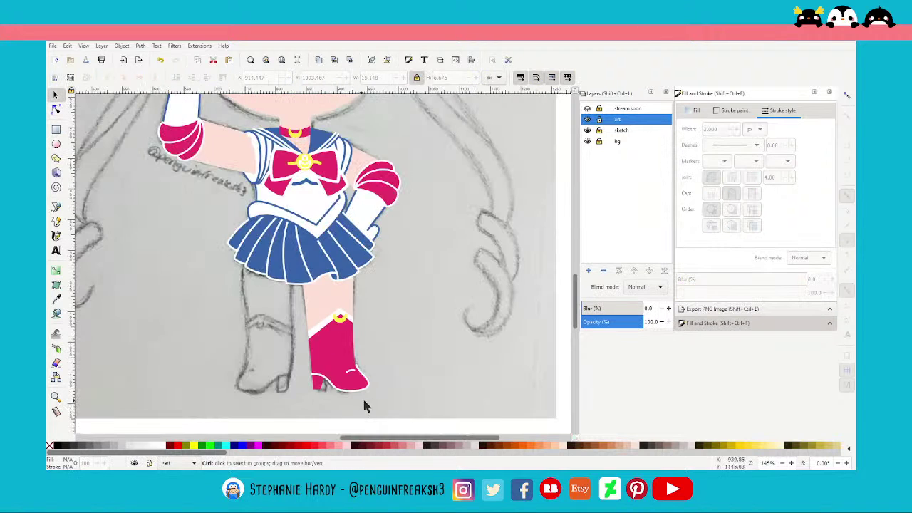
pyautogui.scroll(-2, 389, 354)
pyautogui.moveTo(407, 389); pyautogui.dragTo(345, 322)
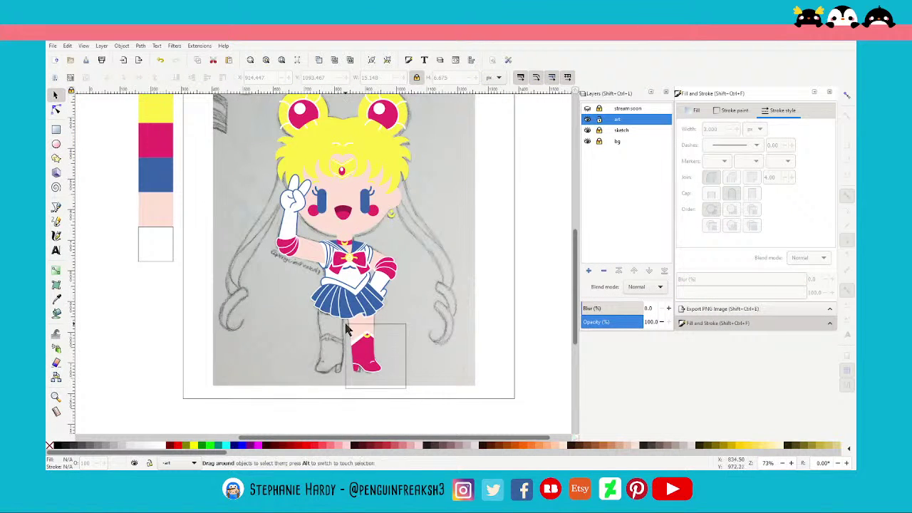
pyautogui.click(318, 60)
pyautogui.moveTo(377, 327); pyautogui.dragTo(321, 328)
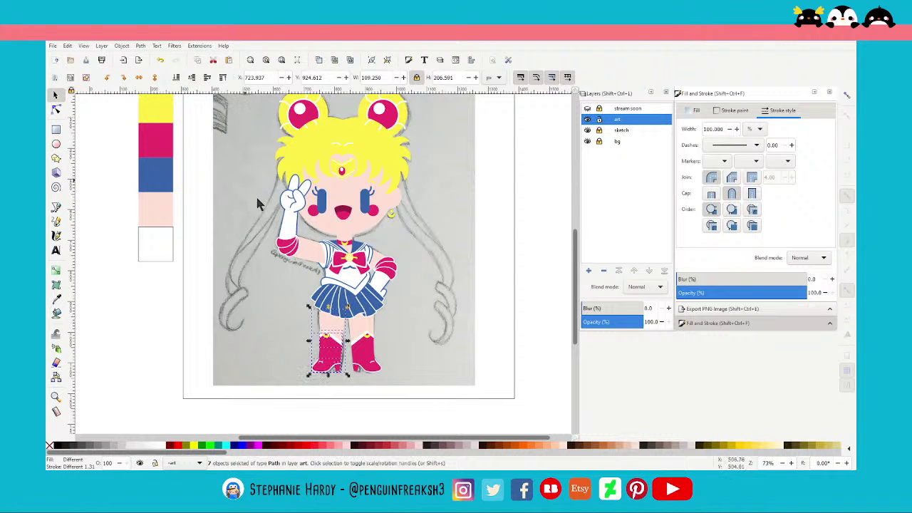
pyautogui.scroll(2, 332, 374)
pyautogui.scroll(2, 332, 374)
pyautogui.moveTo(323, 270); pyautogui.dragTo(333, 266)
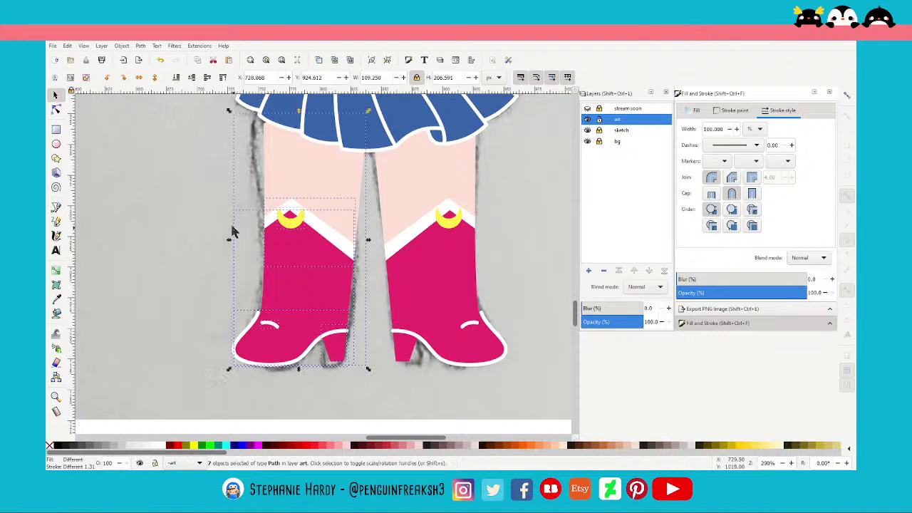
pyautogui.click(204, 216)
# - Nudge one left-boot node slightly upward and save the drawing
pyautogui.click(55, 111)
pyautogui.click(265, 285)
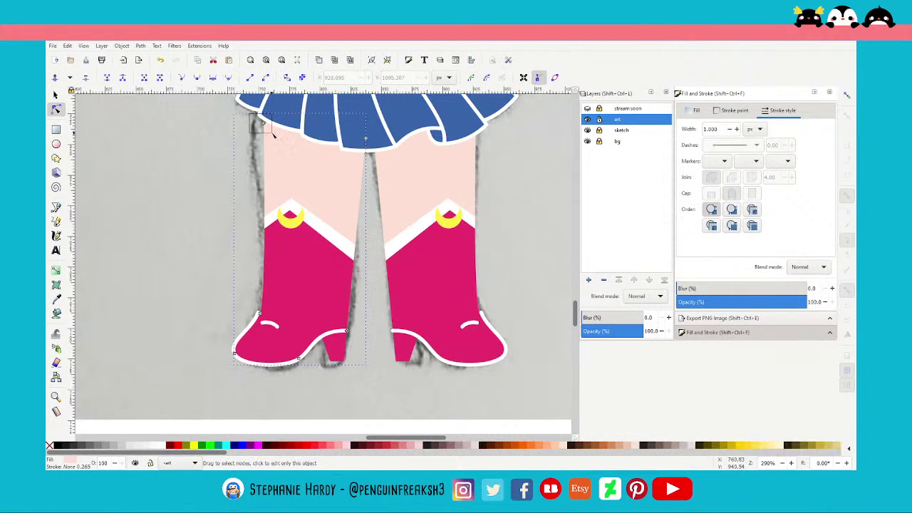
pyautogui.moveTo(265, 126); pyautogui.dragTo(264, 112)
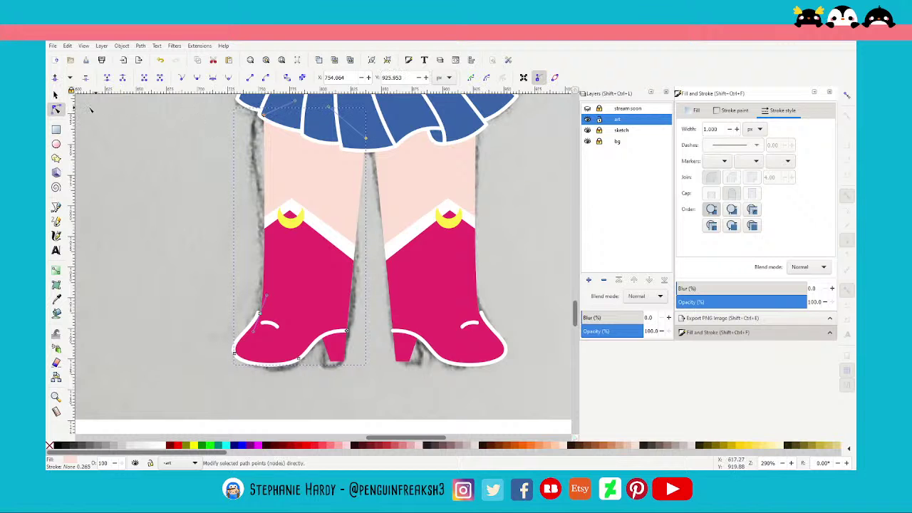
pyautogui.click(56, 95)
pyautogui.click(234, 235)
pyautogui.keyDown('ctrl'); pyautogui.scroll(-4, 271, 335); pyautogui.keyUp('ctrl')
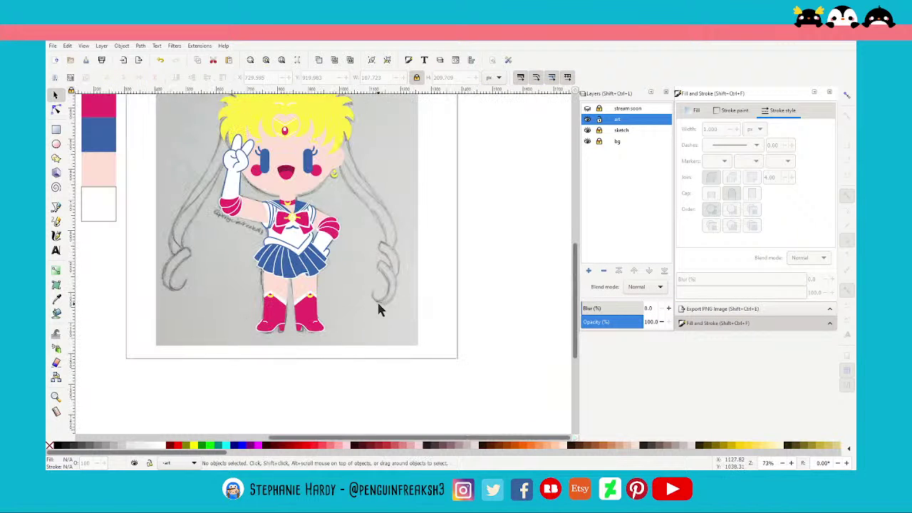
pyautogui.keyDown('ctrl'); pyautogui.scroll(-2, 377, 307); pyautogui.keyUp('ctrl')
pyautogui.scroll(1, 378, 303)
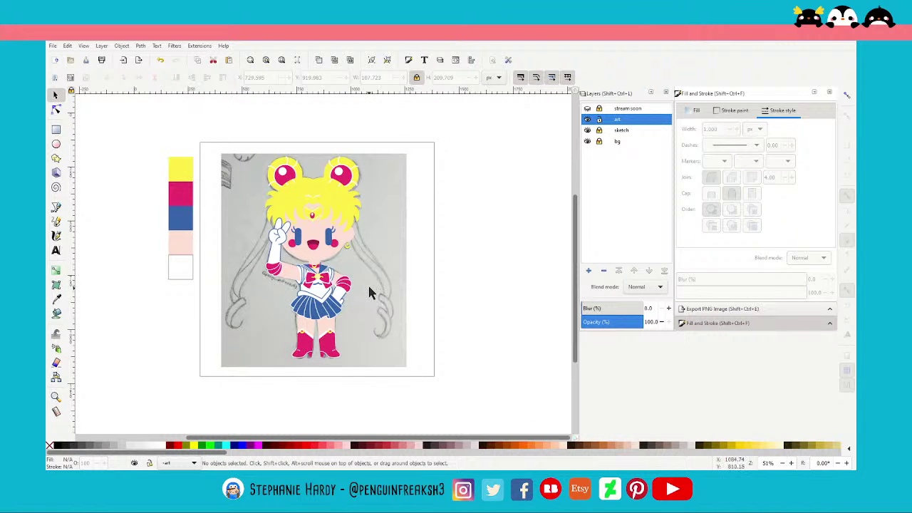
pyautogui.hotkey('ctrl', 's')
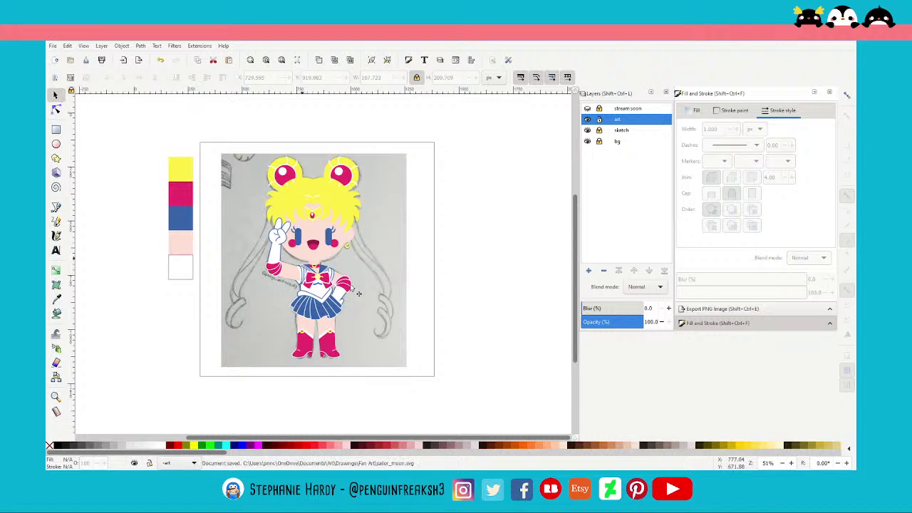
# - Thin a small bow-brooch piece's stroke from 5 to 3 px
pyautogui.scroll(1, 353, 263)
pyautogui.scroll(-1, 396, 246)
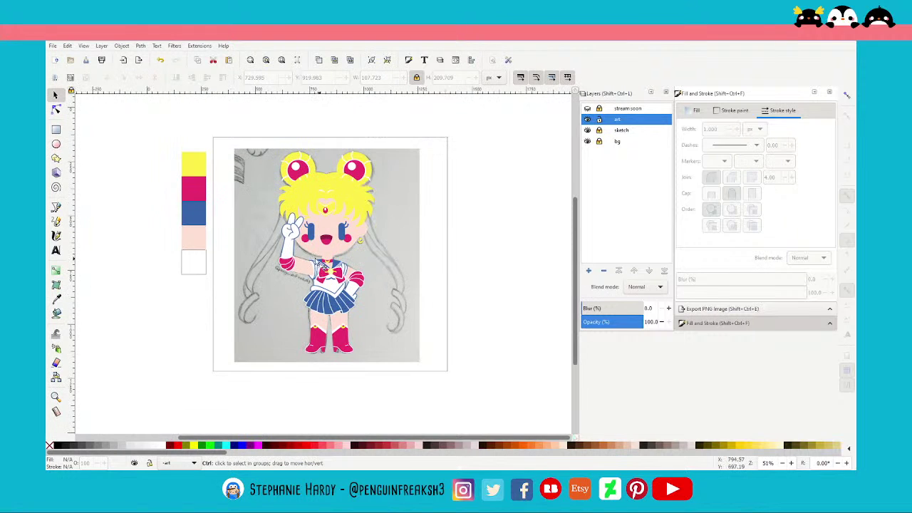
pyautogui.scroll(1, 322, 263)
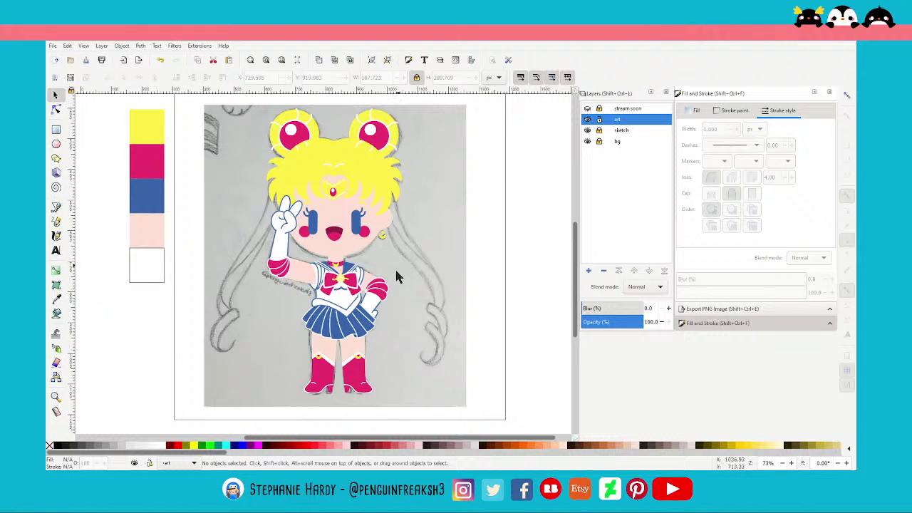
pyautogui.click(341, 291)
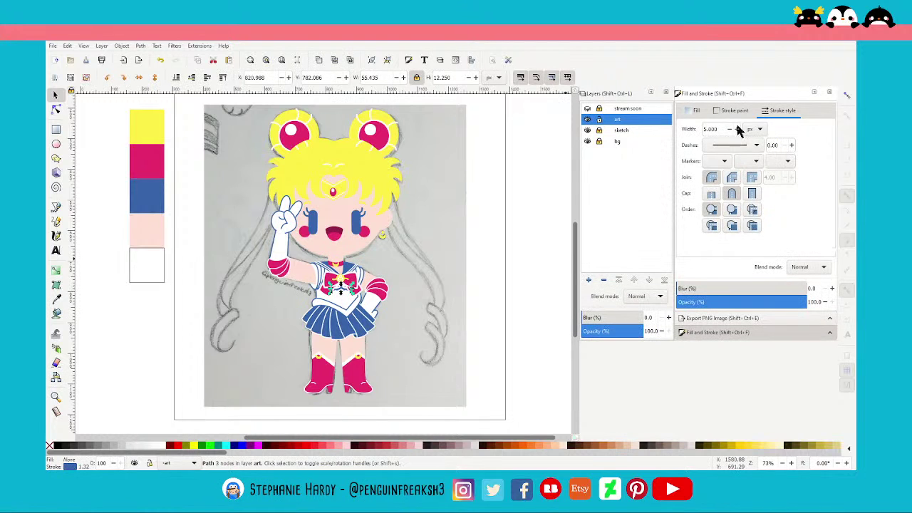
pyautogui.moveTo(727, 129); pyautogui.dragTo(686, 129)
pyautogui.write('3')
pyautogui.press('Return')
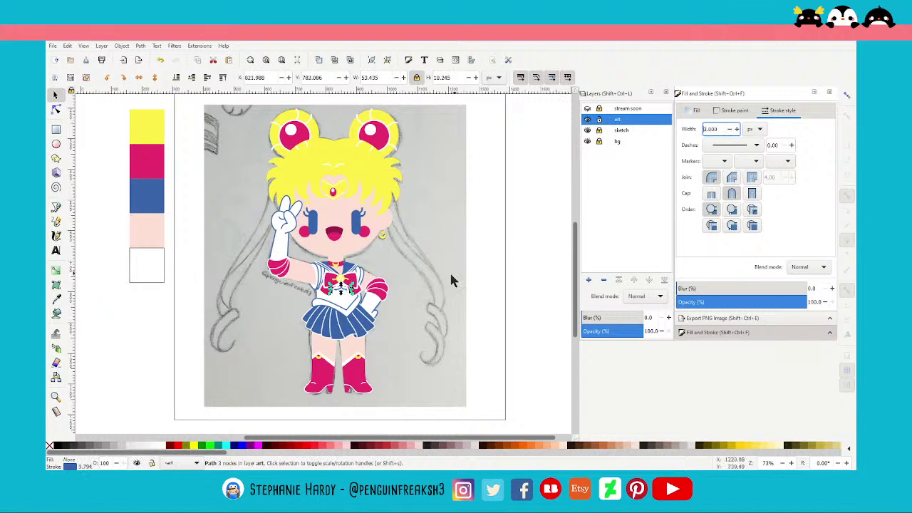
pyautogui.press('Escape')
# - Set the yellow brooch and the pink bow pieces to a 3 px stroke width
pyautogui.scroll(3, 349, 283)
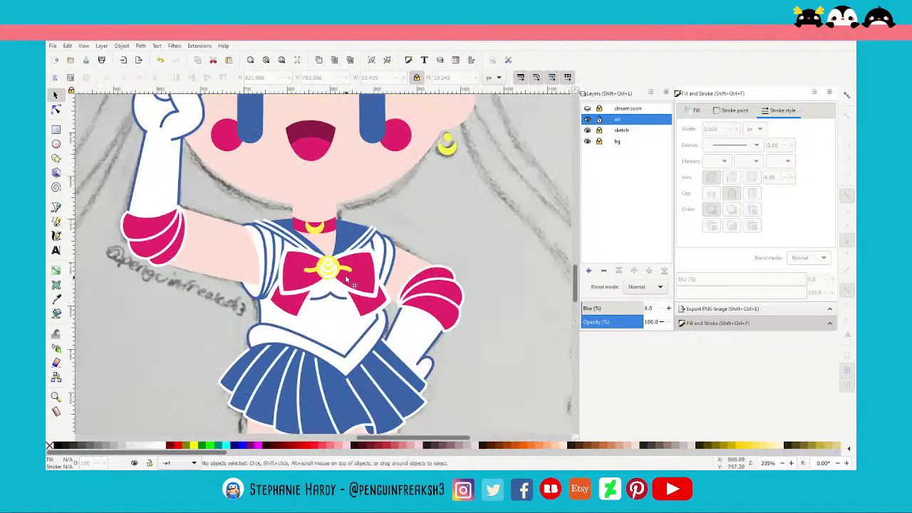
pyautogui.click(306, 272)
pyautogui.moveTo(721, 129); pyautogui.dragTo(682, 131)
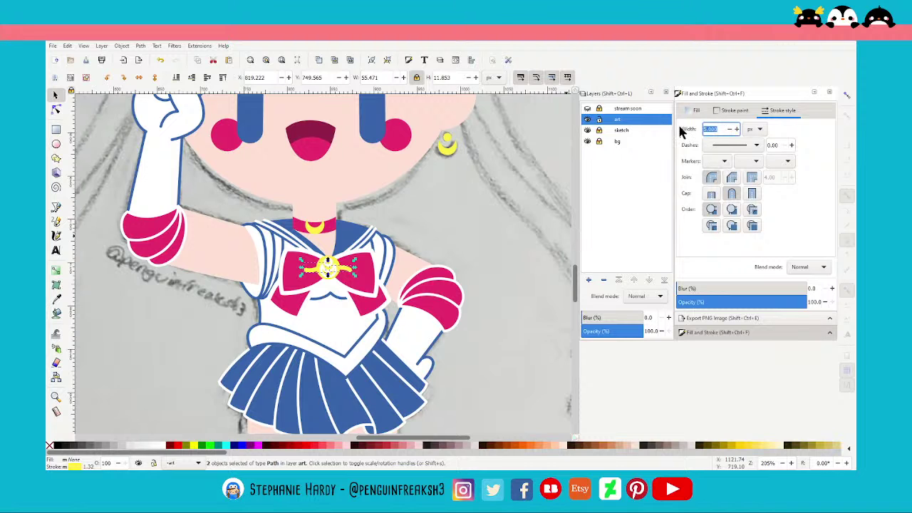
pyautogui.press('Return')
pyautogui.keyDown('shift'); pyautogui.click(368, 304); pyautogui.keyUp('shift')
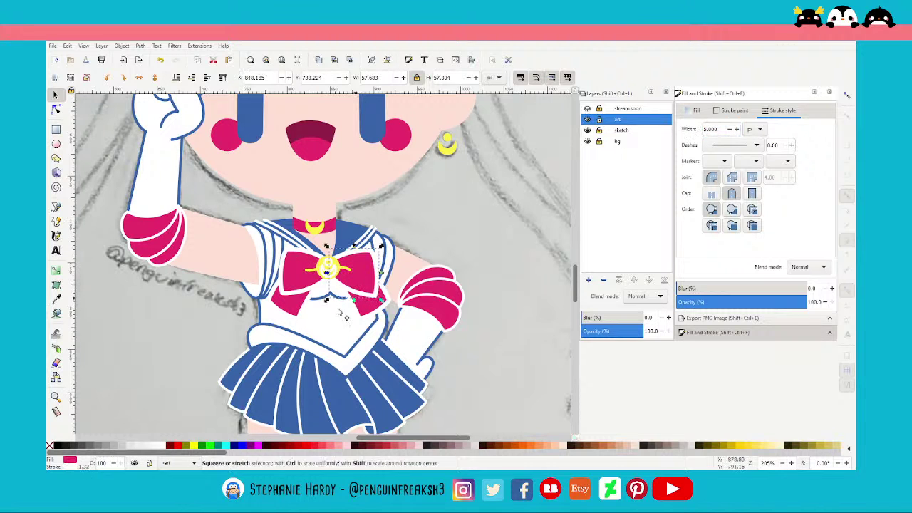
pyautogui.keyDown('shift'); pyautogui.click(381, 316); pyautogui.keyUp('shift')
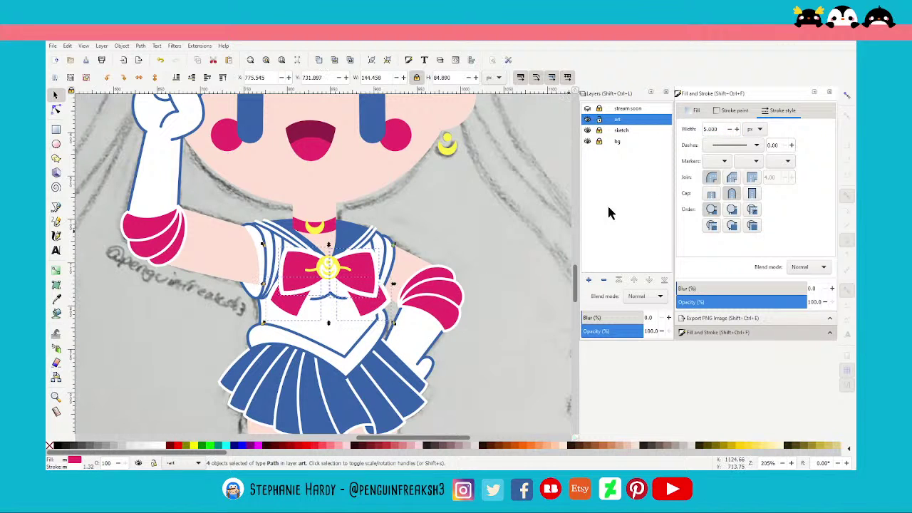
pyautogui.tripleClick(720, 128)
pyautogui.write('3')
pyautogui.press('Return')
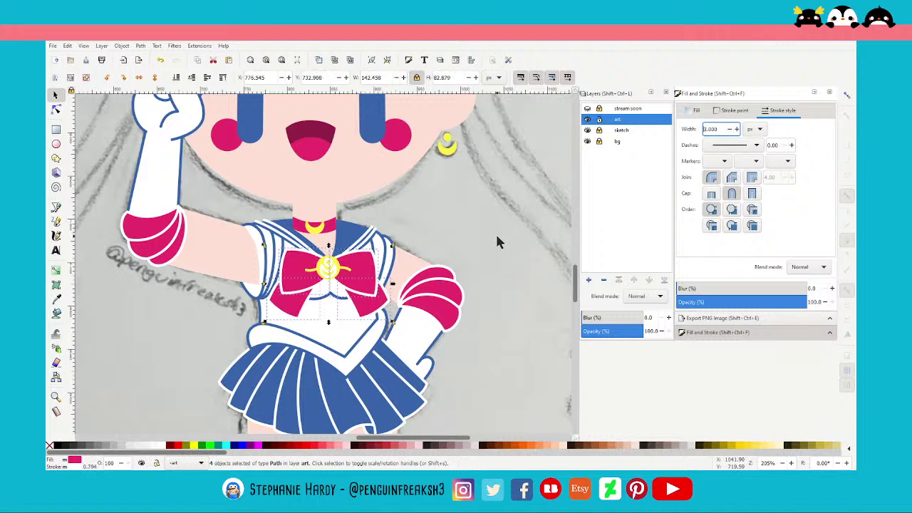
pyautogui.press('Escape')
# - Thin the hair detail lines and the right bun's lines to 3 px
pyautogui.scroll(-1, 306, 278)
pyautogui.scroll(-1, 313, 285)
pyautogui.scroll(-1, 316, 285)
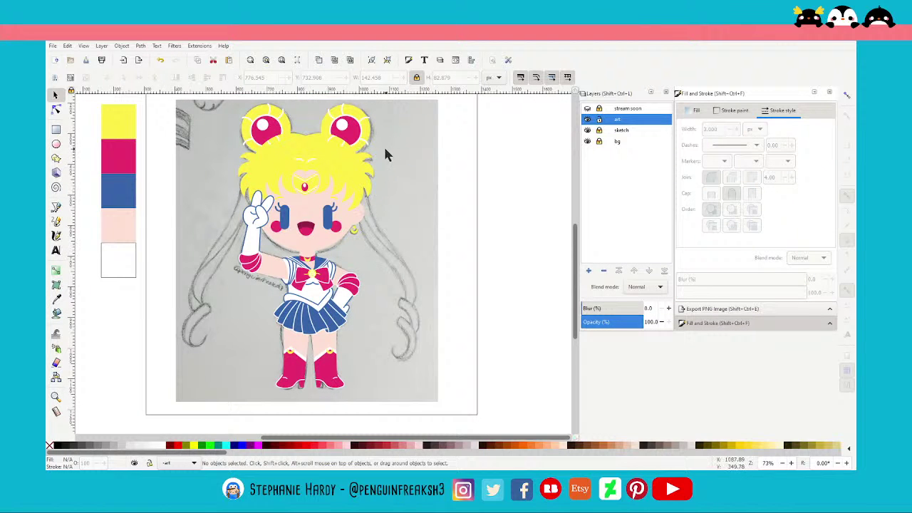
pyautogui.scroll(1, 385, 277)
pyautogui.scroll(1, 303, 219)
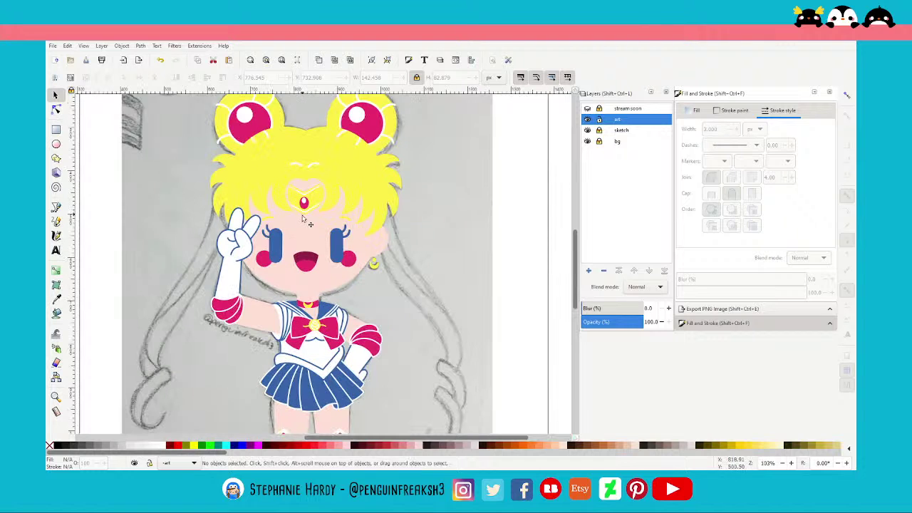
pyautogui.click(295, 168)
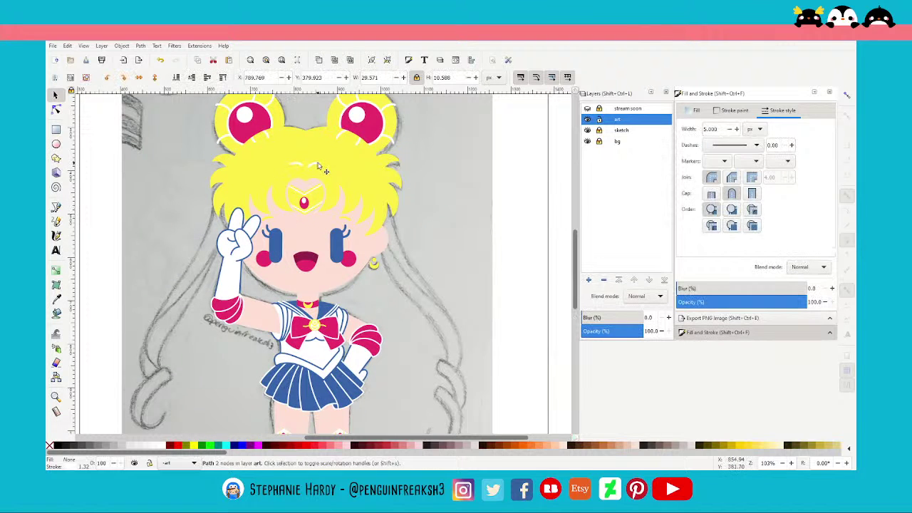
pyautogui.keyDown('shift'); pyautogui.click(271, 105); pyautogui.keyUp('shift')
pyautogui.keyDown('shift'); pyautogui.click(248, 102); pyautogui.keyUp('shift')
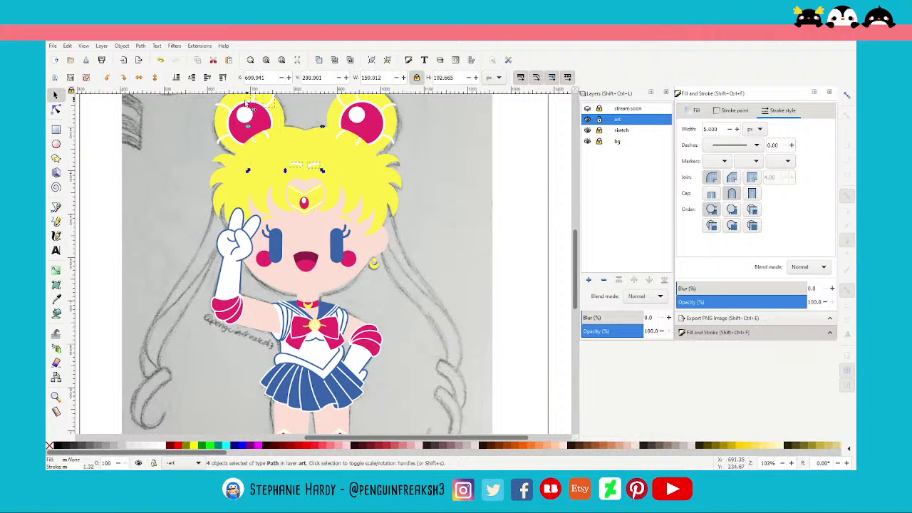
pyautogui.keyDown('shift'); pyautogui.click(224, 110); pyautogui.keyUp('shift')
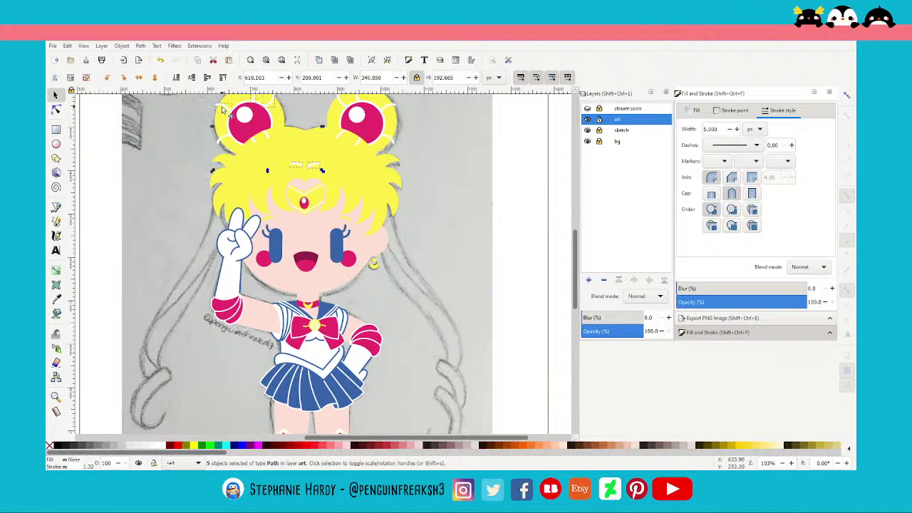
pyautogui.keyDown('shift'); pyautogui.click(342, 103); pyautogui.keyUp('shift')
pyautogui.keyDown('shift'); pyautogui.click(362, 103); pyautogui.keyUp('shift')
pyautogui.keyDown('shift'); pyautogui.click(392, 112); pyautogui.keyUp('shift')
pyautogui.keyDown('shift'); pyautogui.click(392, 141); pyautogui.keyUp('shift')
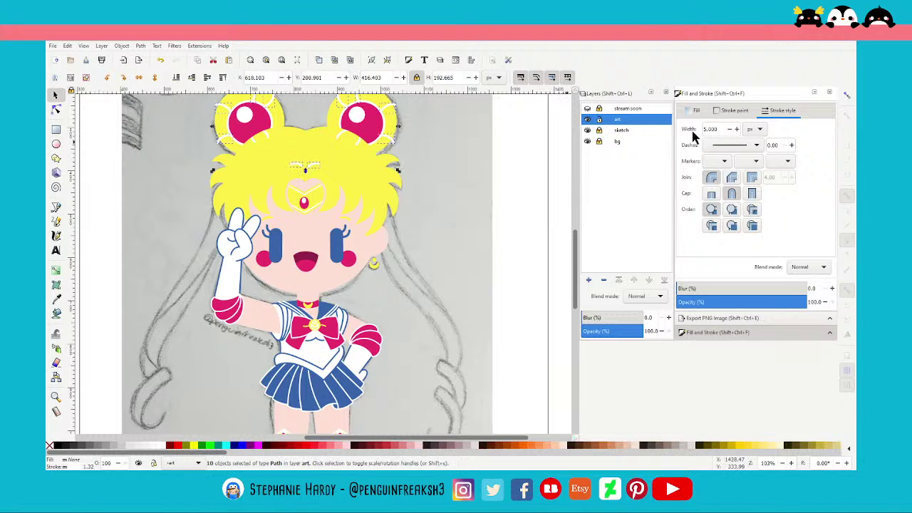
pyautogui.tripleClick(711, 129)
pyautogui.write('3')
pyautogui.press('Return')
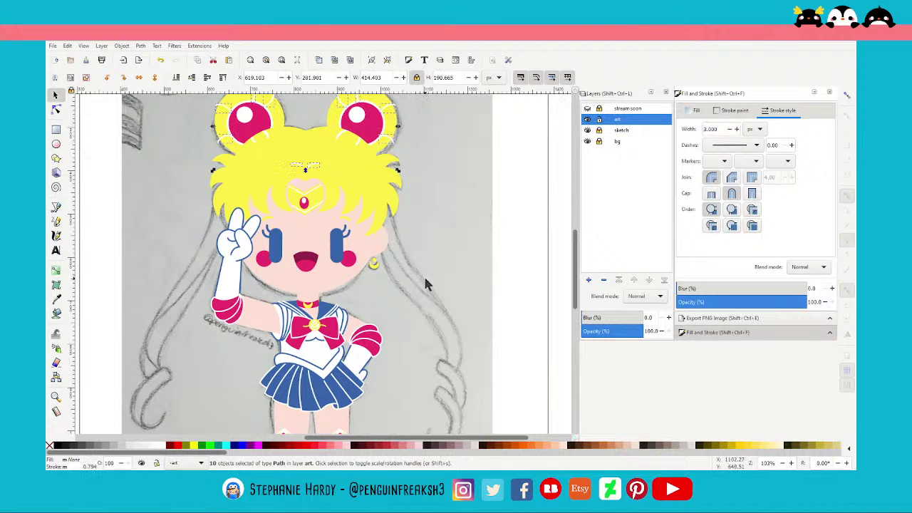
# - Select the inner highlight lines of both hair buns
pyautogui.scroll(-2, 425, 283)
pyautogui.scroll(3, 399, 190)
pyautogui.click(379, 177)
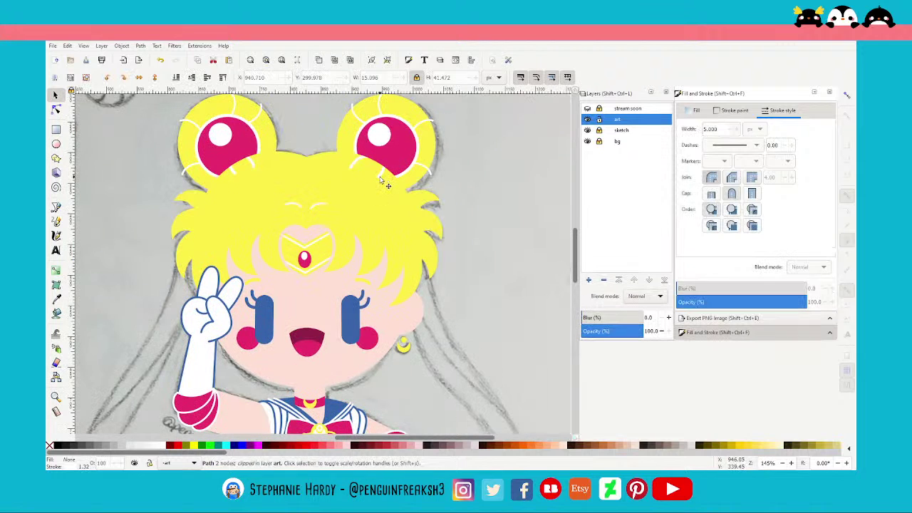
pyautogui.keyDown('shift'); pyautogui.click(373, 166); pyautogui.keyUp('shift')
pyautogui.keyDown('shift'); pyautogui.click(241, 175); pyautogui.keyUp('shift')
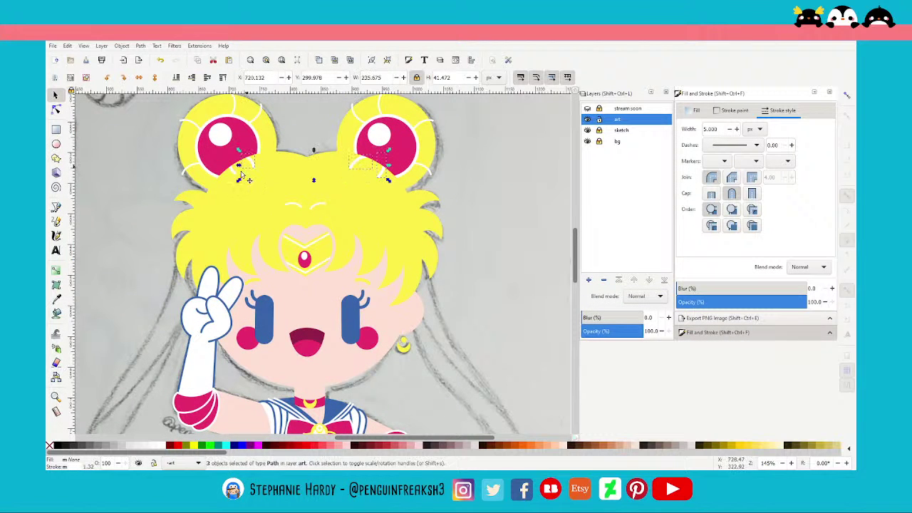
pyautogui.keyDown('shift'); pyautogui.click(232, 169); pyautogui.keyUp('shift')
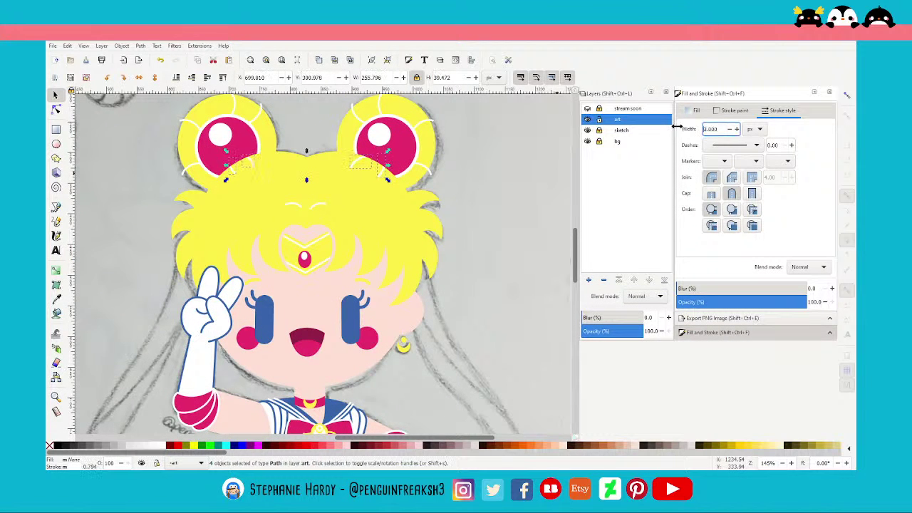
# - Deselect everything and save the drawing with Ctrl+S
pyautogui.press('Escape')
pyautogui.scroll(-2, 322, 188)
pyautogui.scroll(-1, 214, 143)
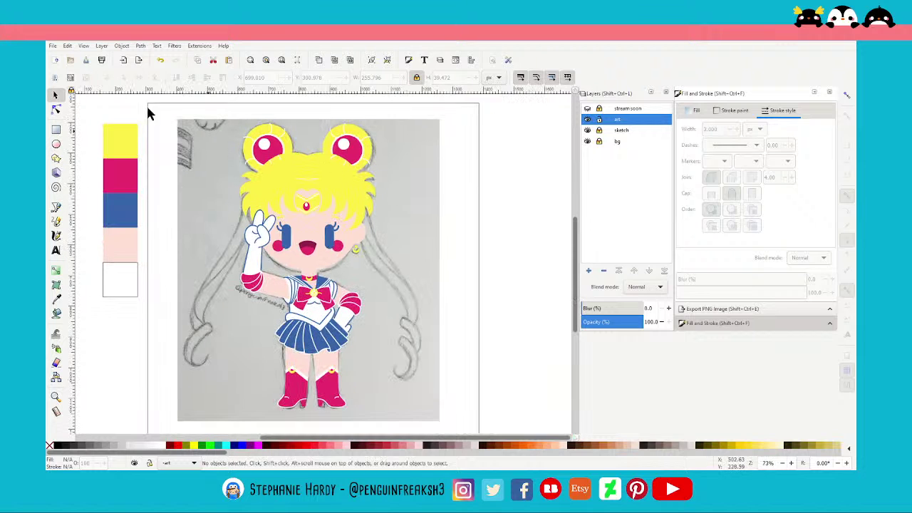
pyautogui.hotkey('ctrl', 's')
pyautogui.scroll(-1, 407, 191)
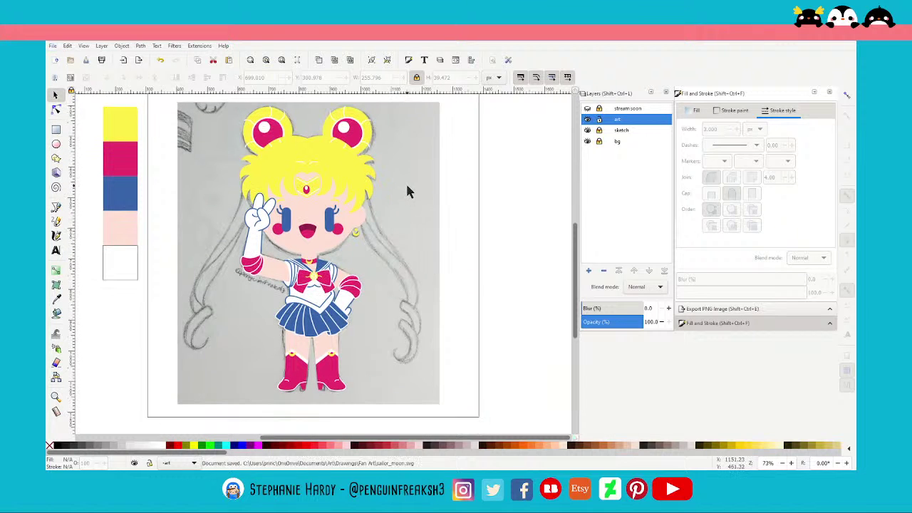
pyautogui.scroll(-1, 407, 191)
# - Draw a line down the left pigtail's outer edge with 3 px stroke, round joins and caps
pyautogui.scroll(-1, 407, 191)
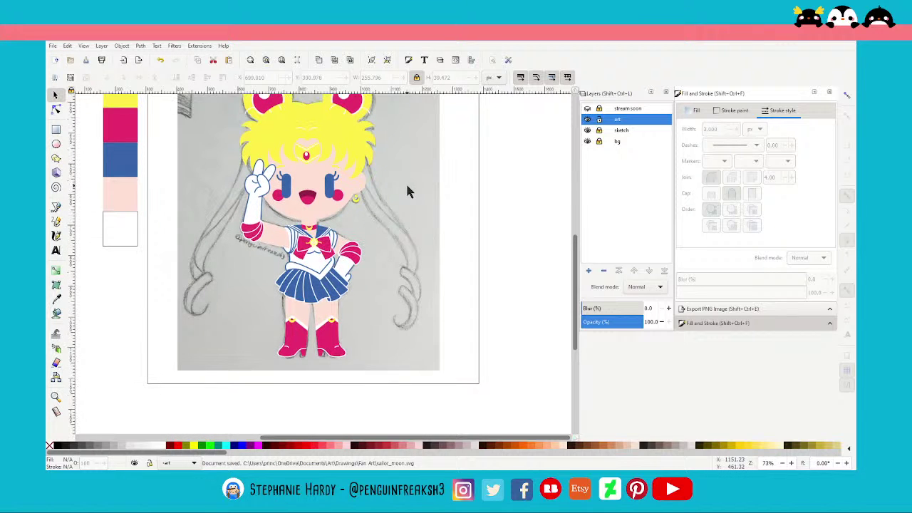
pyautogui.scroll(1, 218, 204)
pyautogui.click(56, 209)
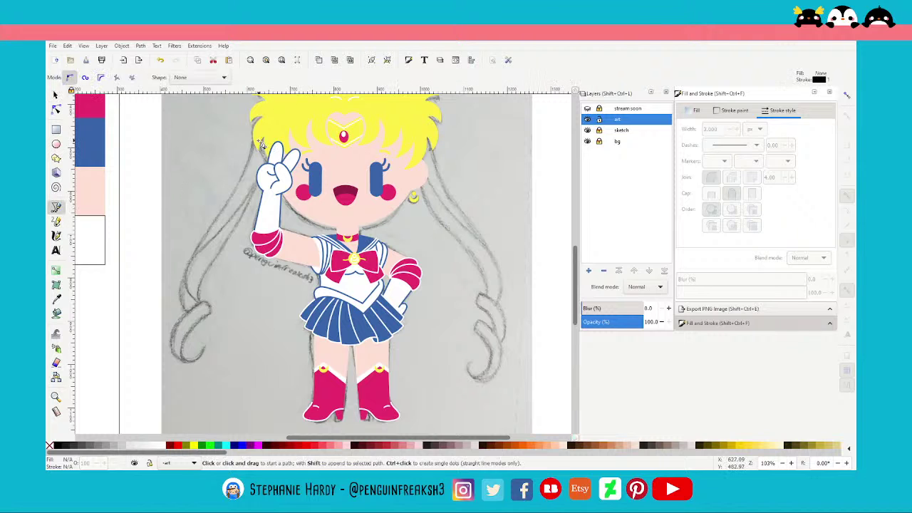
pyautogui.click(255, 139)
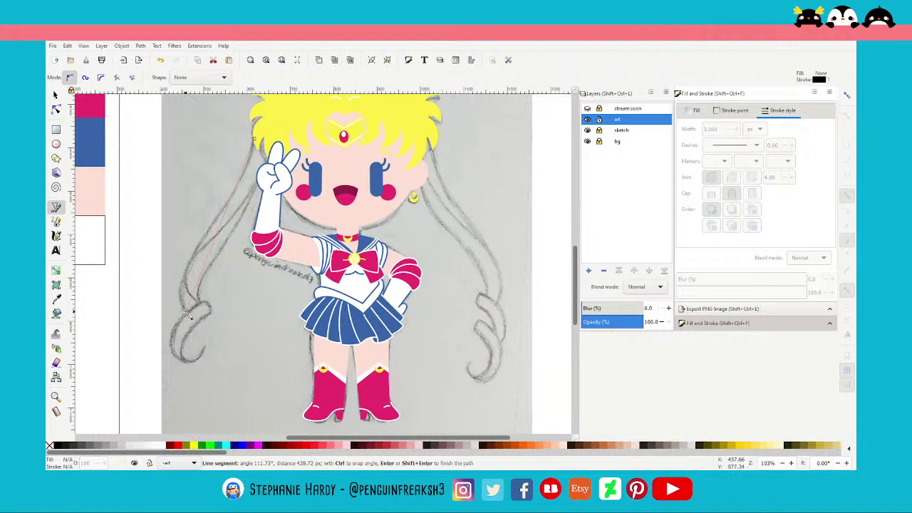
pyautogui.click(188, 315)
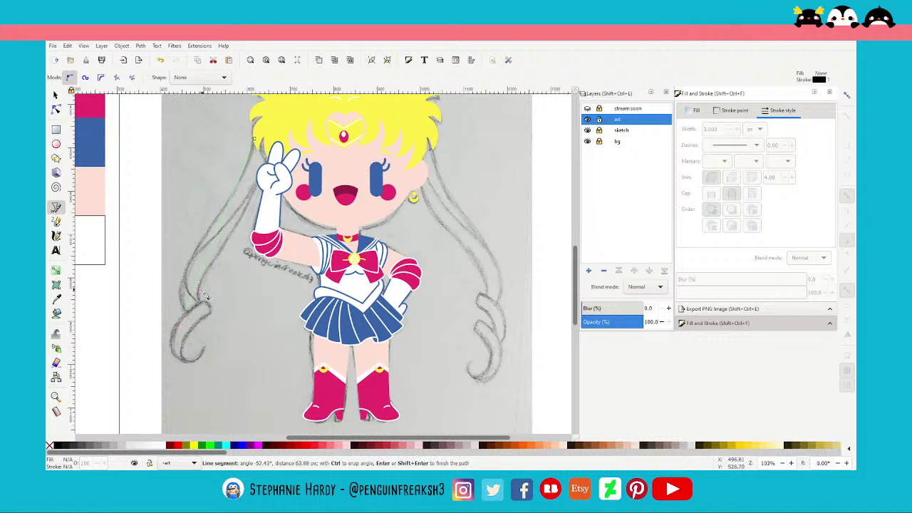
pyautogui.press('Return')
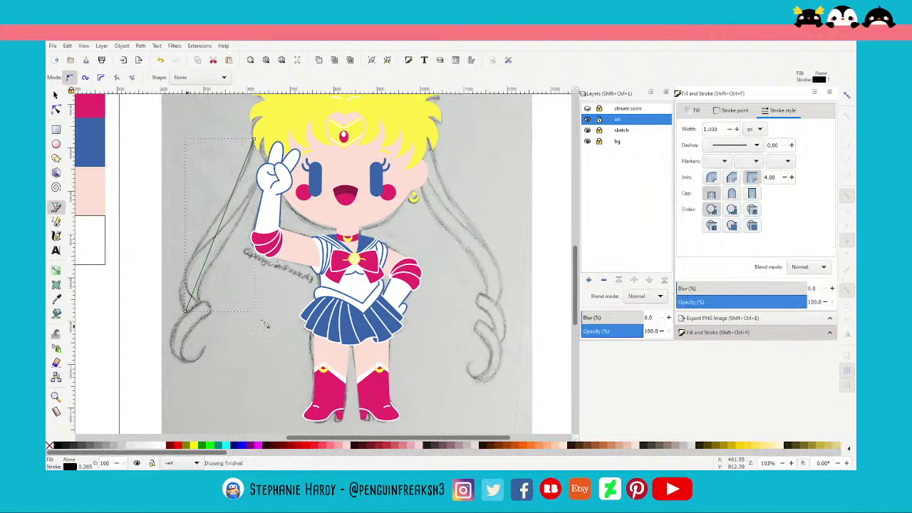
pyautogui.click(732, 193)
pyautogui.click(711, 177)
pyautogui.moveTo(721, 128); pyautogui.dragTo(670, 129)
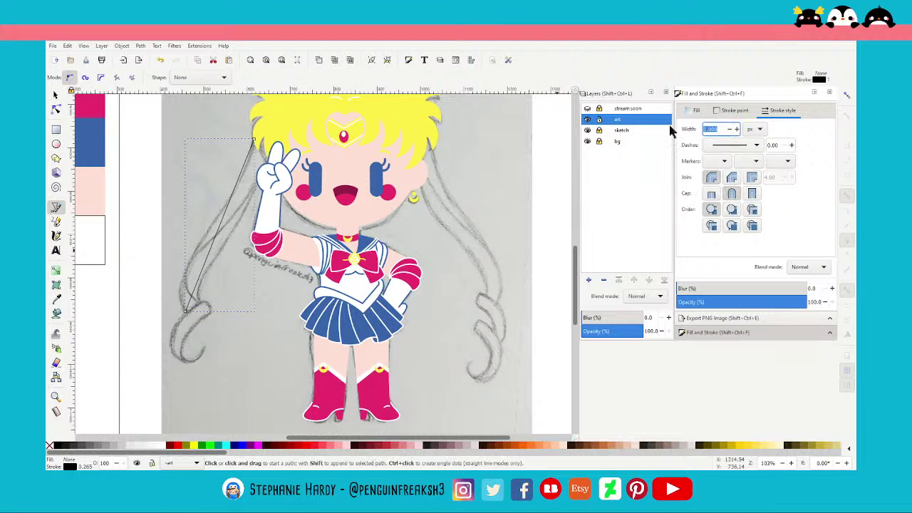
pyautogui.write('3')
pyautogui.press('Return')
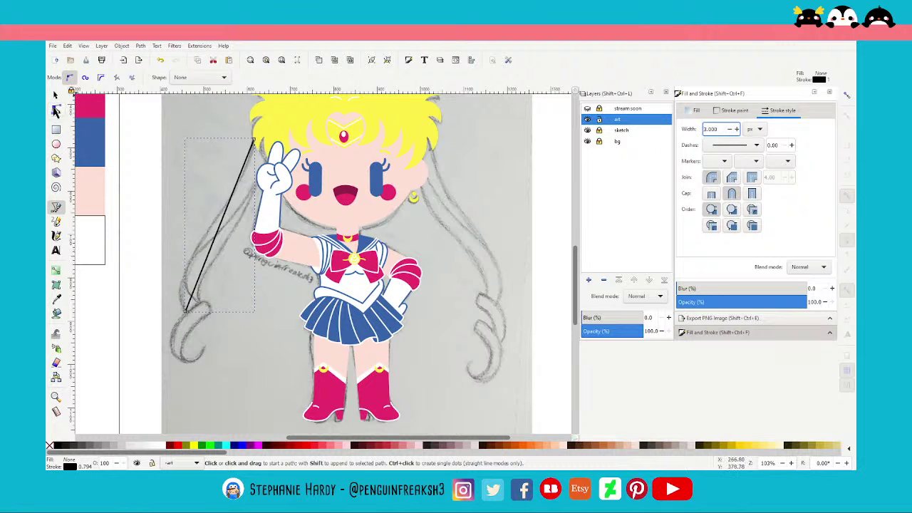
# - Bend the pigtail line into a curve and fit it onto the sketched edge
pyautogui.click(55, 95)
pyautogui.click(56, 109)
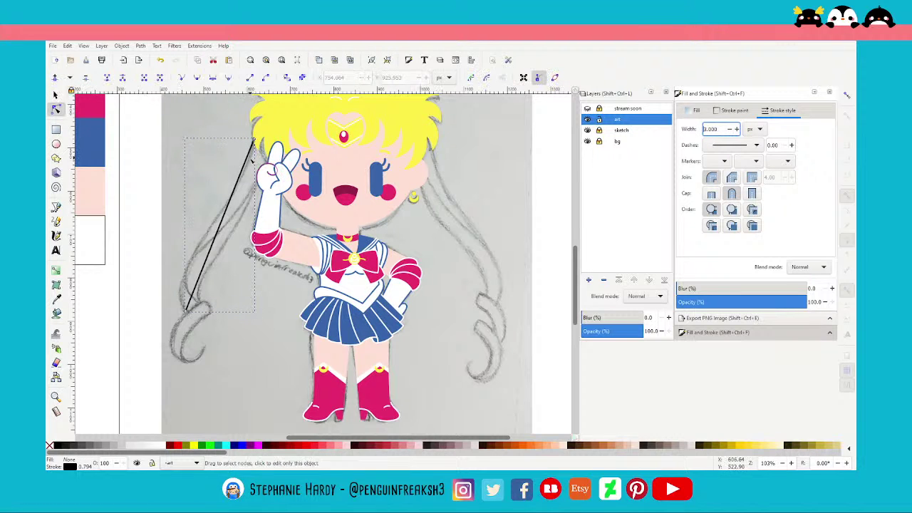
pyautogui.moveTo(250, 160); pyautogui.dragTo(184, 307)
pyautogui.moveTo(153, 228); pyautogui.dragTo(161, 271)
pyautogui.moveTo(241, 202); pyautogui.dragTo(245, 201)
pyautogui.click(53, 95)
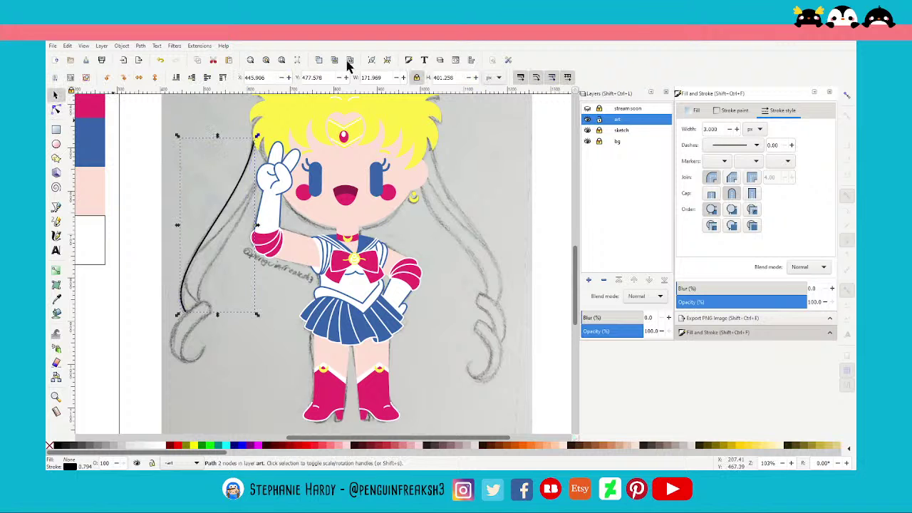
pyautogui.moveTo(243, 163); pyautogui.dragTo(269, 174)
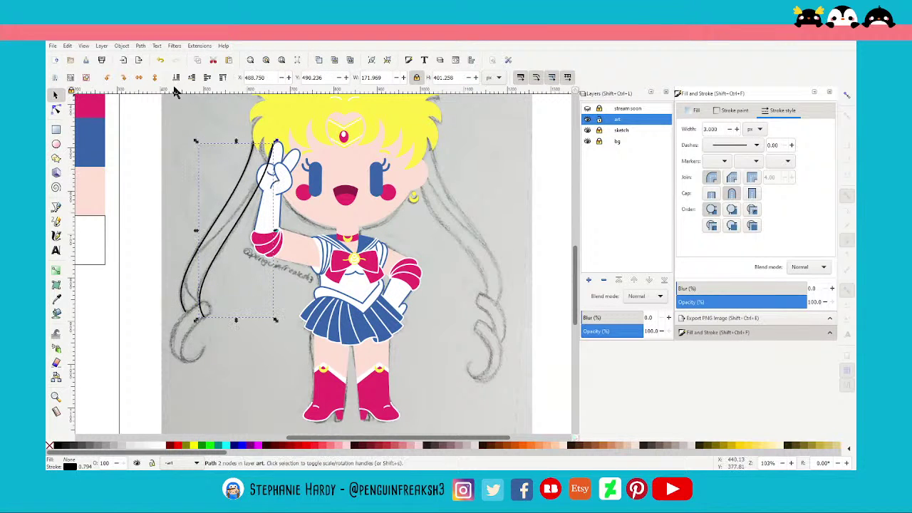
pyautogui.click(57, 109)
pyautogui.moveTo(204, 317)
pyautogui.mouseDown()
pyautogui.moveTo(185, 273)
pyautogui.moveTo(197, 279)
pyautogui.mouseUp()
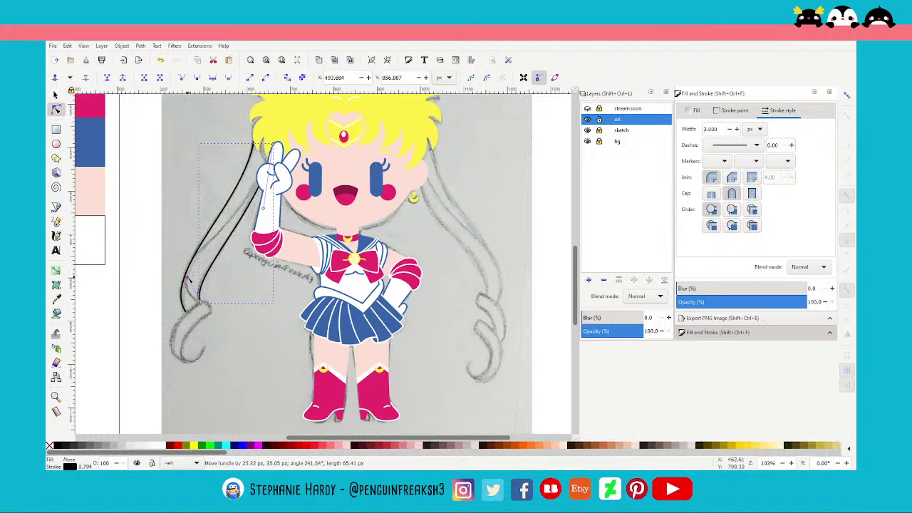
# - Draw a closed three-point loop at the pigtail's end with a 3 px round-joined stroke
pyautogui.press('b')
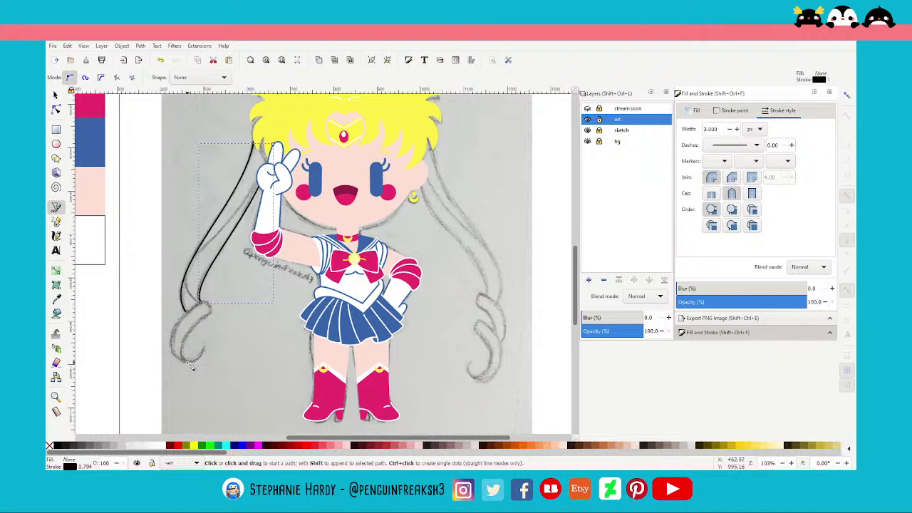
pyautogui.click(211, 313)
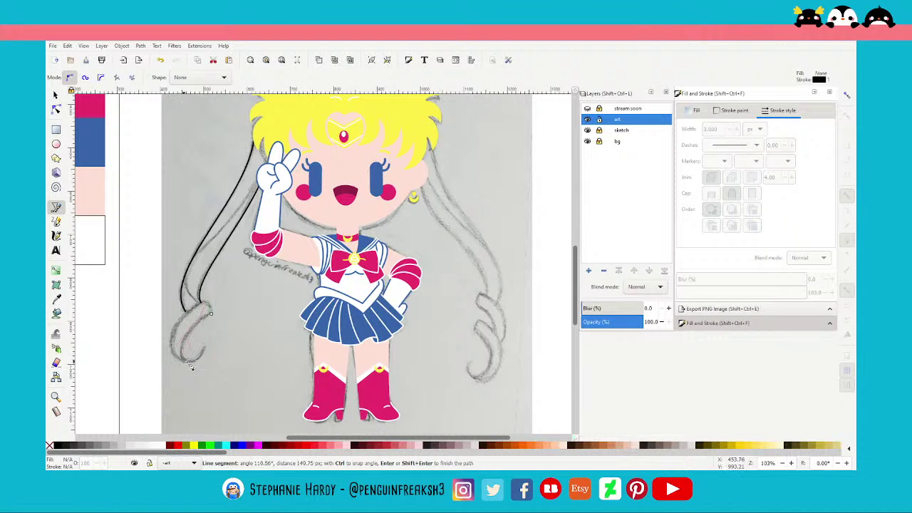
pyautogui.click(175, 349)
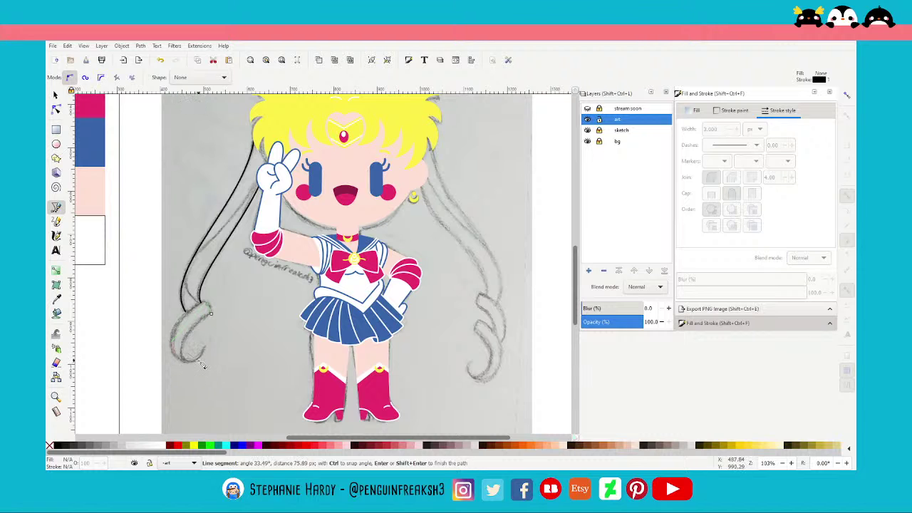
pyautogui.click(191, 364)
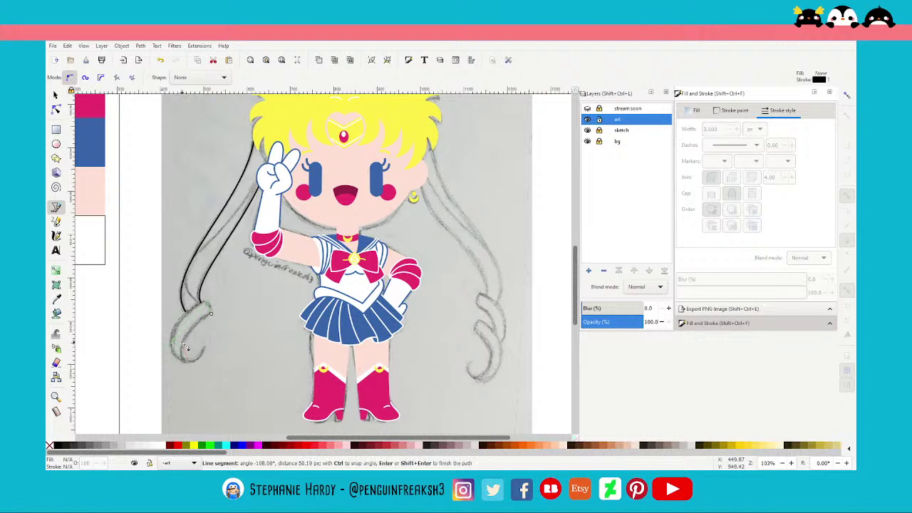
pyautogui.click(211, 313)
pyautogui.click(732, 193)
pyautogui.click(711, 177)
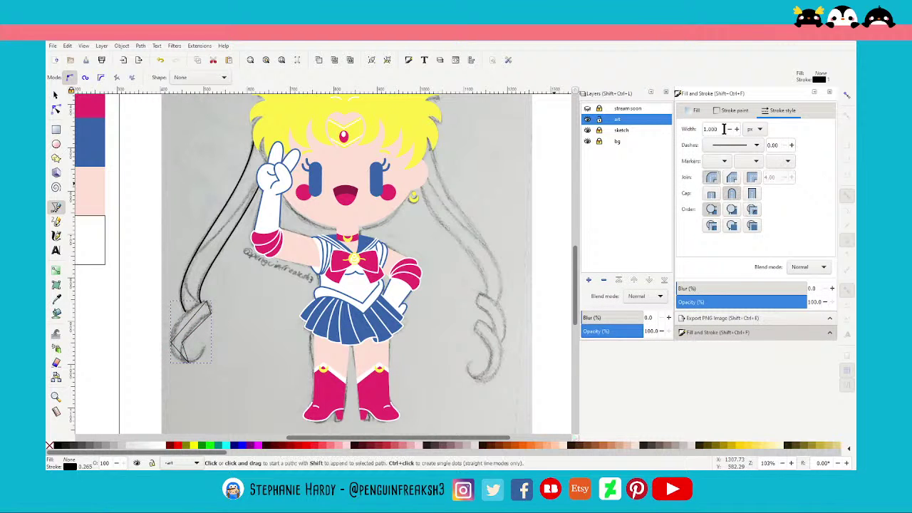
pyautogui.doubleClick(714, 129)
pyautogui.write('3')
pyautogui.press('Return')
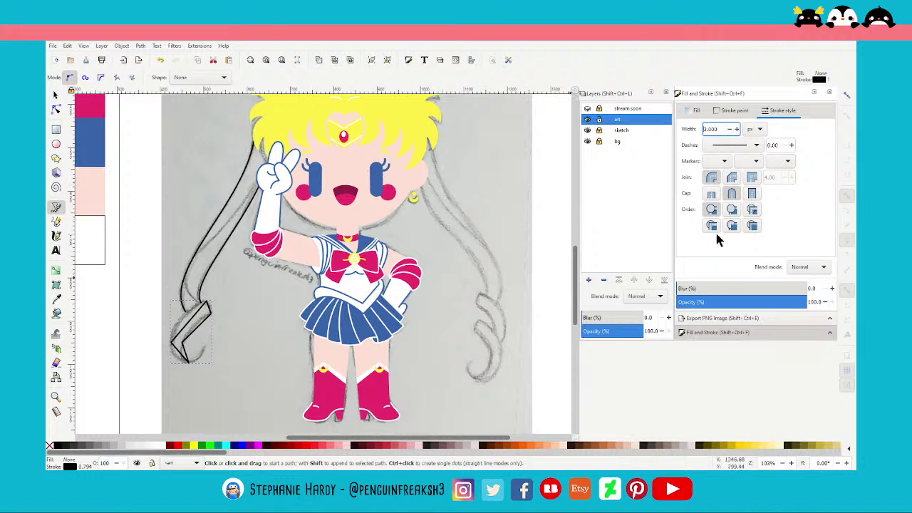
# - Turn the loop's straight sides into curves and round its top-right end
pyautogui.scroll(3, 145, 402)
pyautogui.click(56, 108)
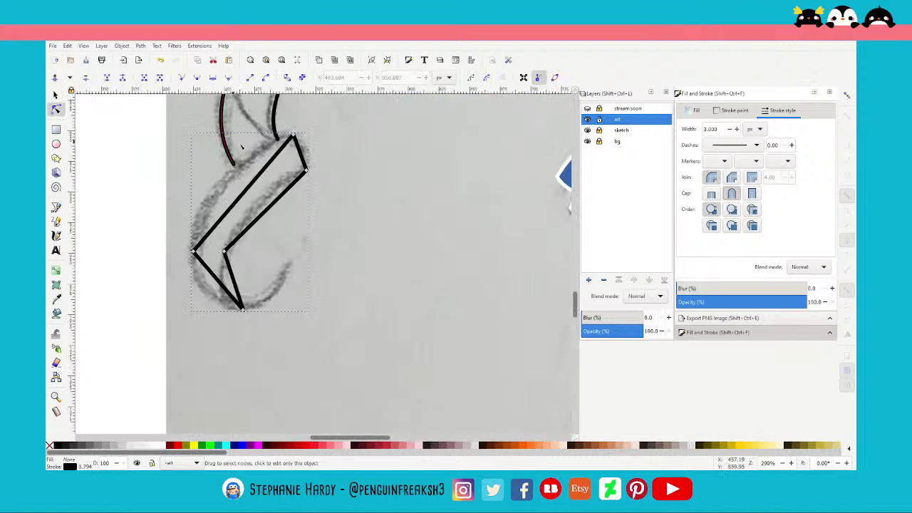
pyautogui.moveTo(180, 238); pyautogui.dragTo(228, 261)
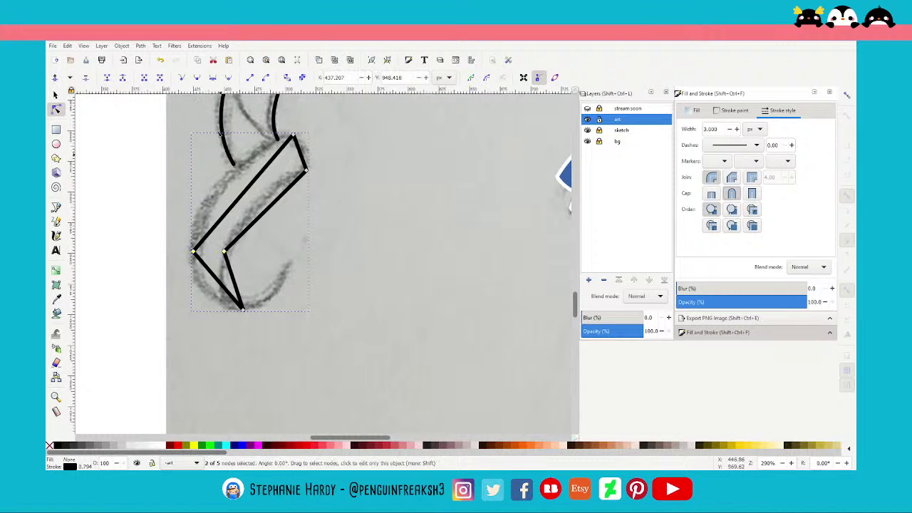
pyautogui.click(212, 78)
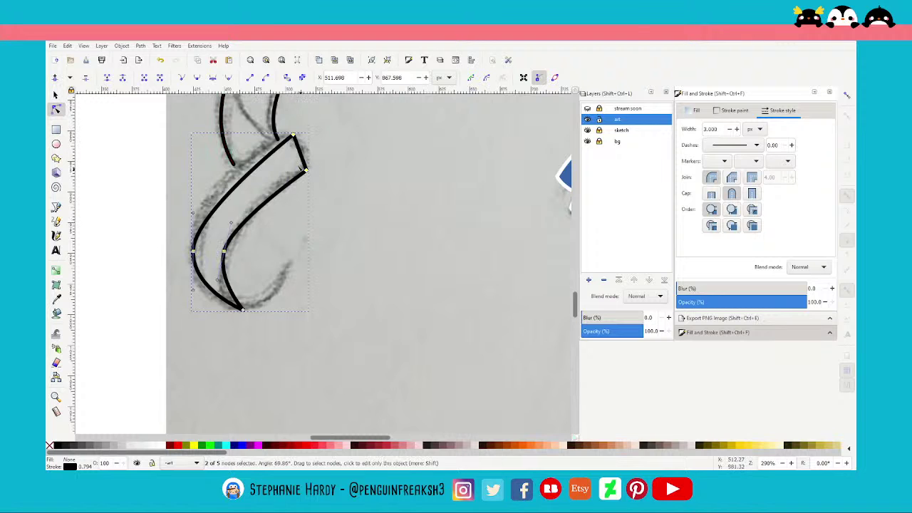
pyautogui.click(300, 152)
pyautogui.moveTo(299, 152)
pyautogui.mouseDown()
pyautogui.moveTo(314, 146)
pyautogui.moveTo(310, 159)
pyautogui.mouseUp()
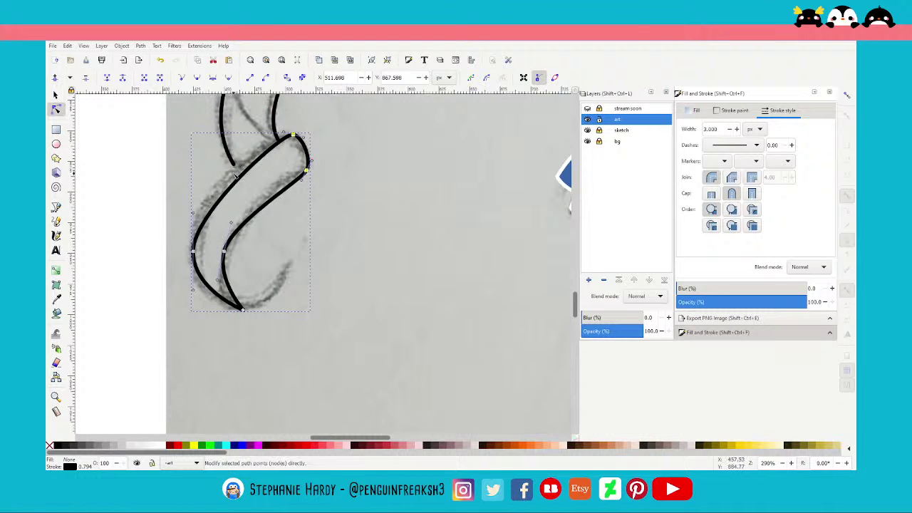
# - Adjust the loop's nodes and curves to match the sketched curled tip, then select it
pyautogui.moveTo(193, 251); pyautogui.dragTo(192, 244)
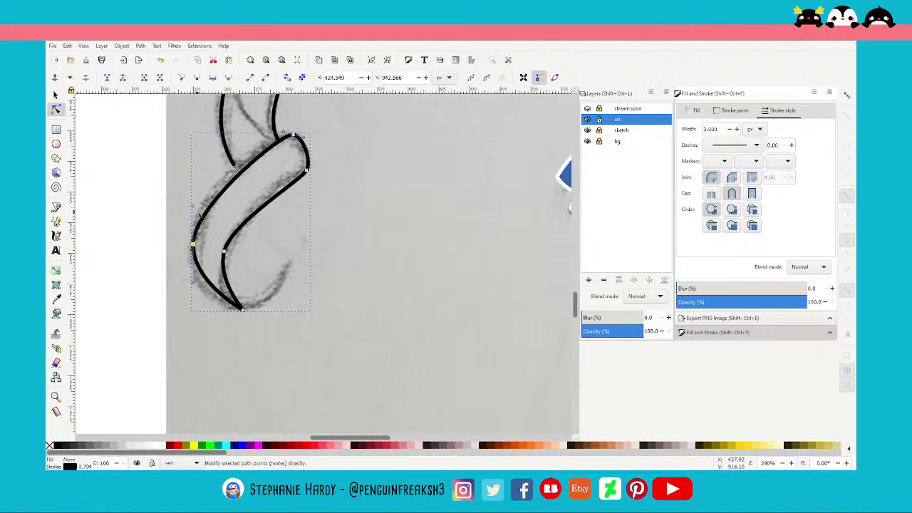
pyautogui.moveTo(193, 208); pyautogui.dragTo(199, 172)
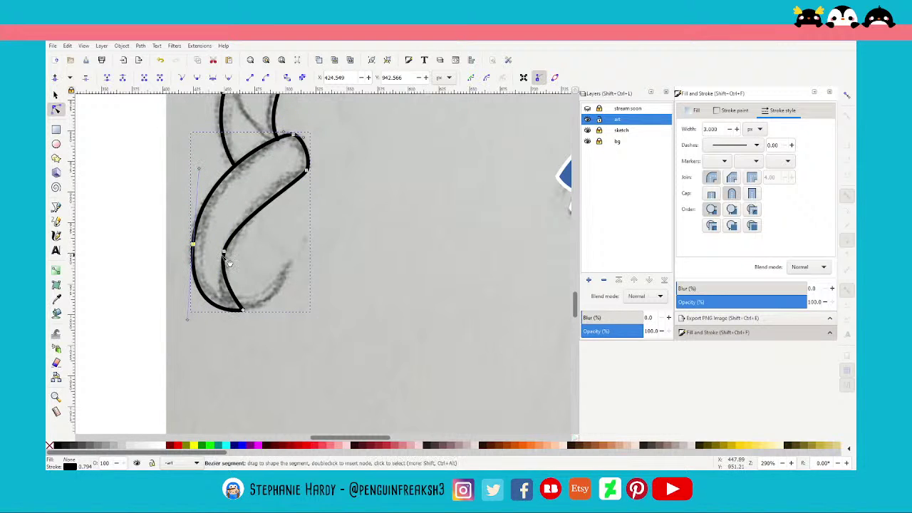
pyautogui.moveTo(224, 251); pyautogui.dragTo(241, 196)
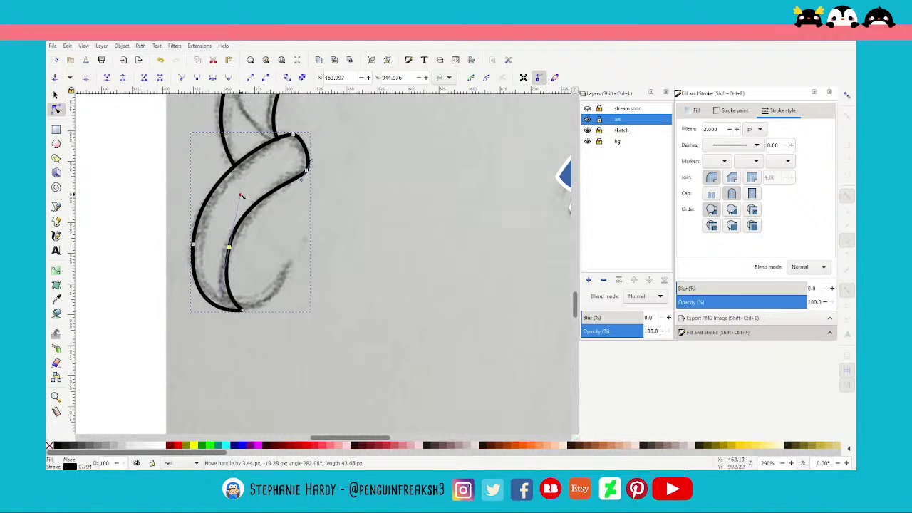
pyautogui.moveTo(243, 306); pyautogui.dragTo(244, 305)
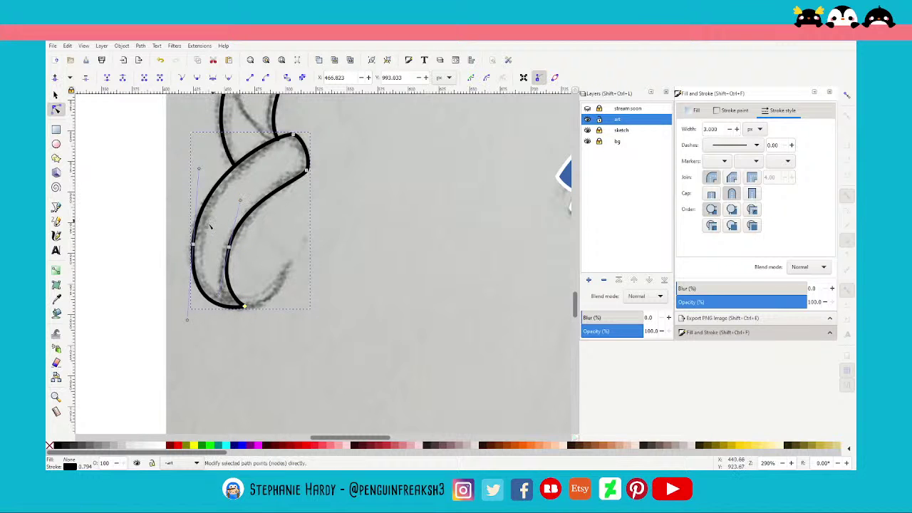
pyautogui.scroll(-3, 238, 236)
pyautogui.scroll(4, 241, 202)
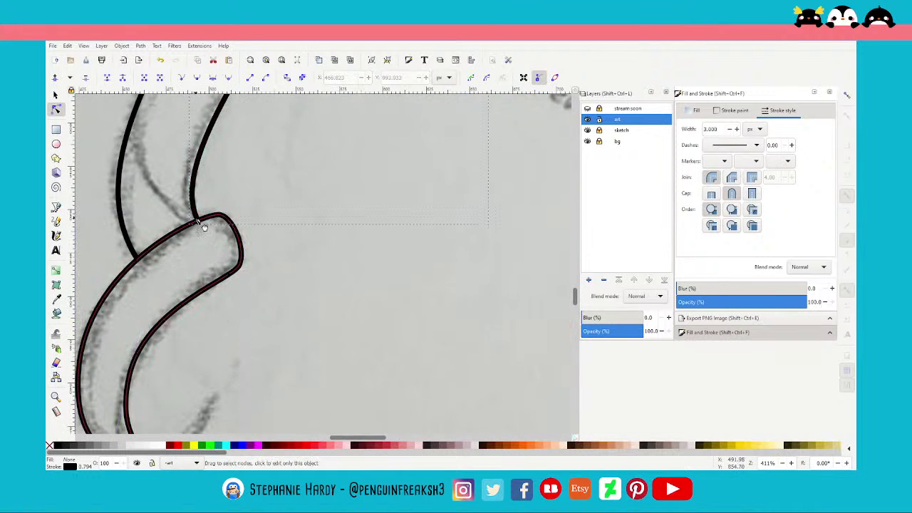
pyautogui.moveTo(198, 221); pyautogui.dragTo(200, 219)
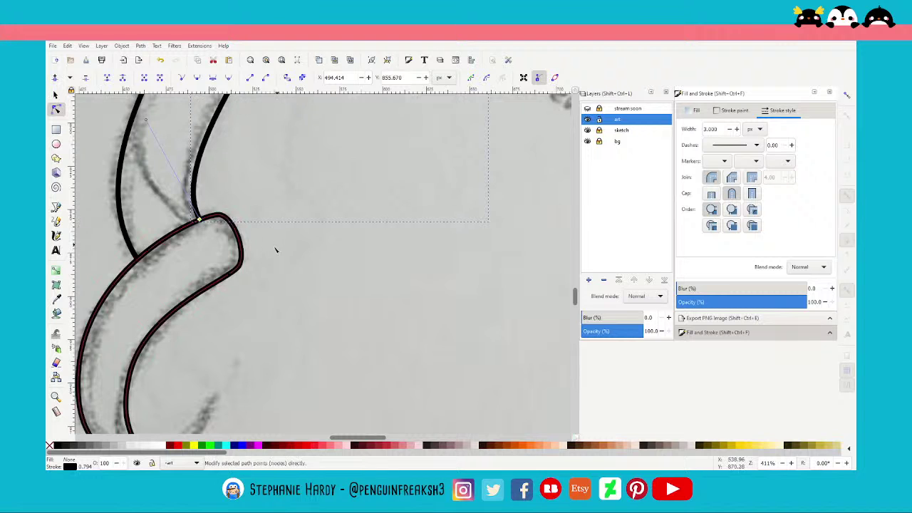
pyautogui.scroll(-3, 271, 248)
pyautogui.click(55, 96)
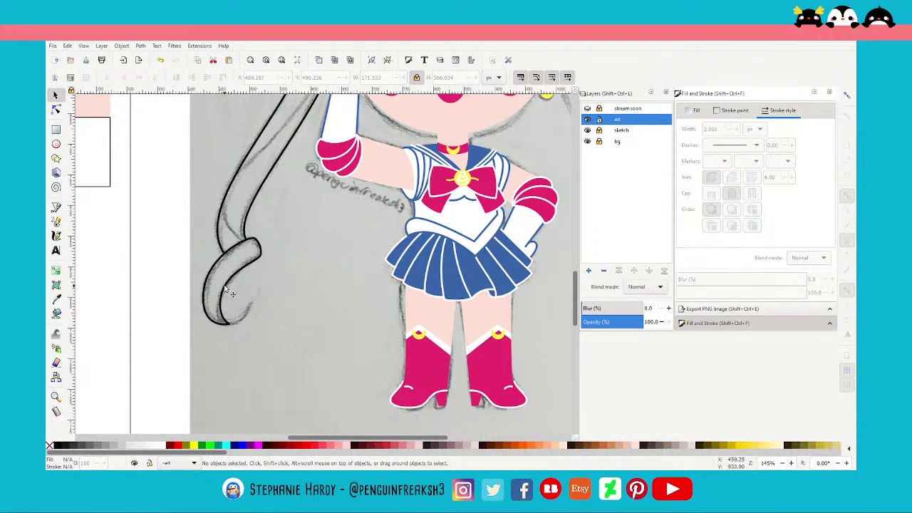
# - Give the pigtail-end loop a flat fill sampled with the dropper from the hair's yellow
pyautogui.click(732, 111)
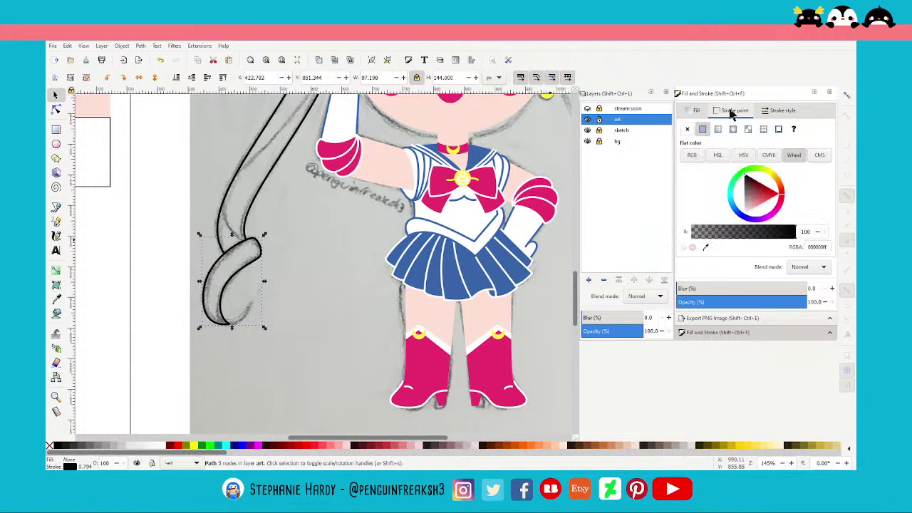
pyautogui.click(773, 111)
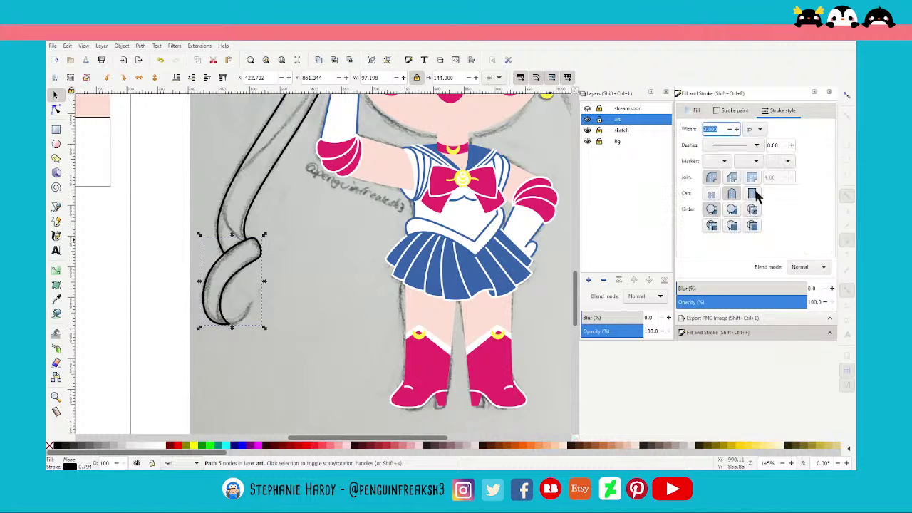
pyautogui.click(729, 112)
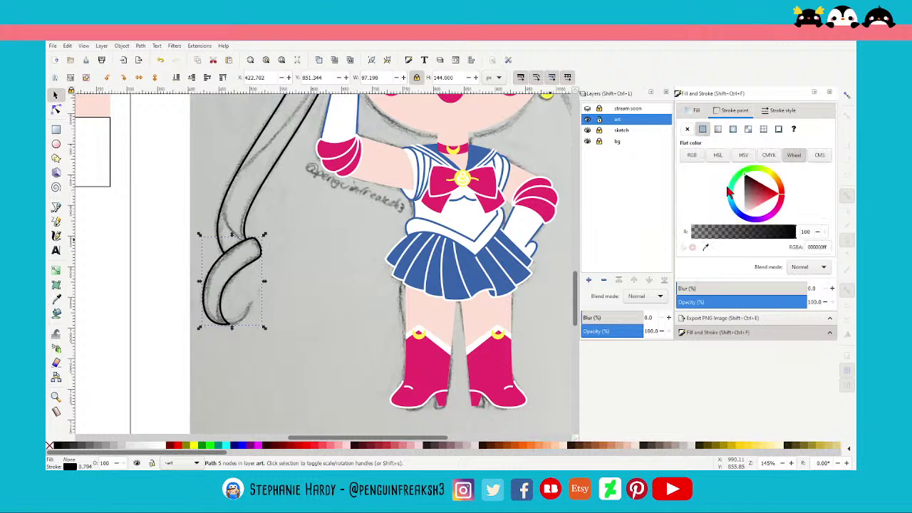
pyautogui.click(705, 246)
pyautogui.click(697, 112)
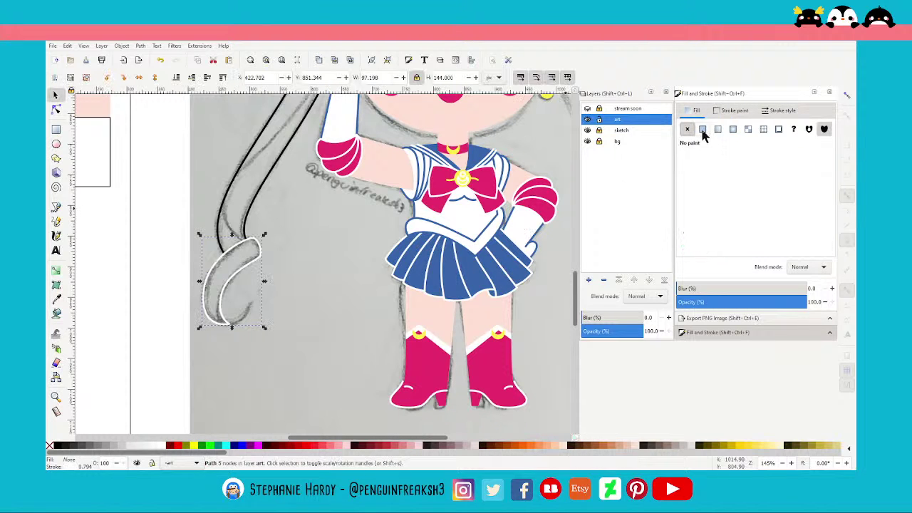
pyautogui.click(702, 129)
pyautogui.click(706, 247)
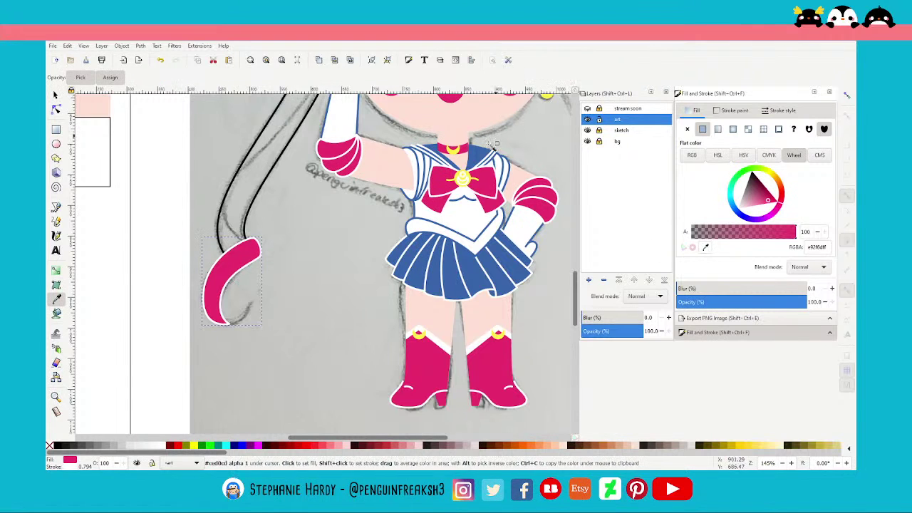
pyautogui.click(452, 149)
pyautogui.press('s')
pyautogui.press('Escape')
pyautogui.scroll(-3, 239, 313)
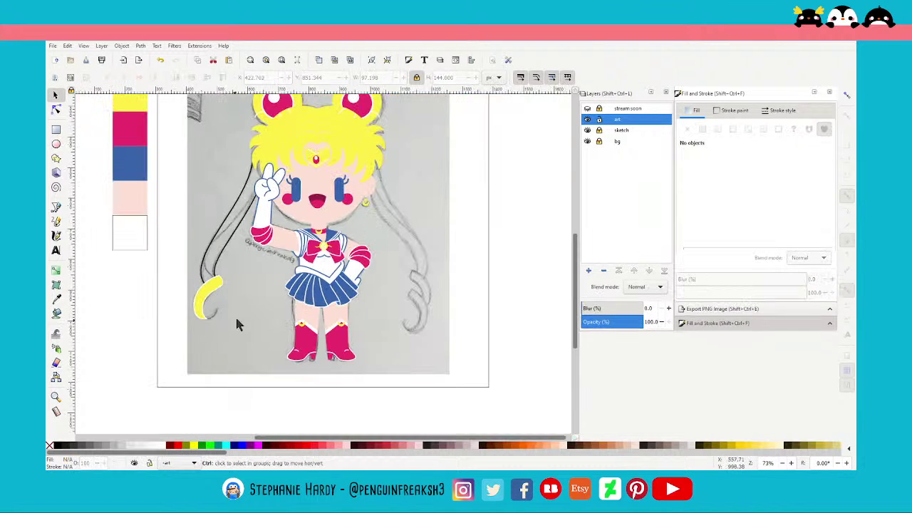
pyautogui.scroll(1, 238, 313)
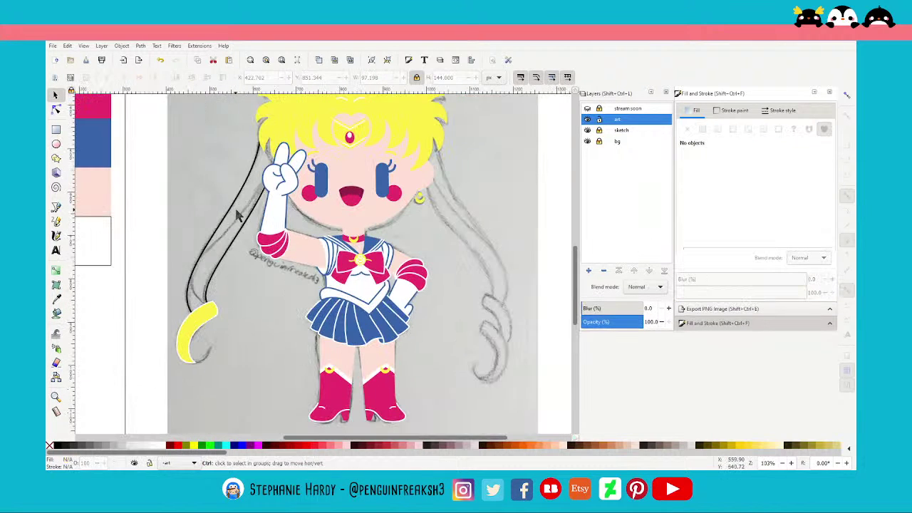
# - Trace a closed strand down the upper left pigtail, filled yellow with no outline
pyautogui.click(56, 208)
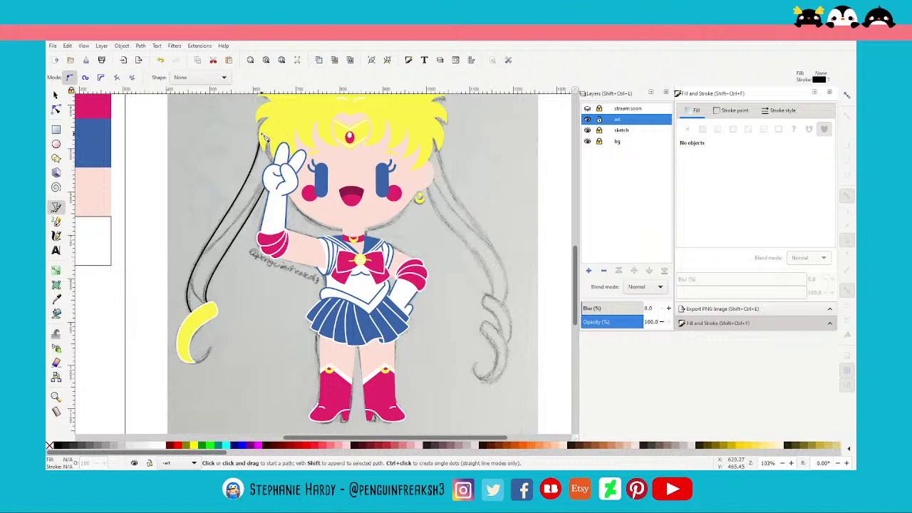
pyautogui.click(262, 131)
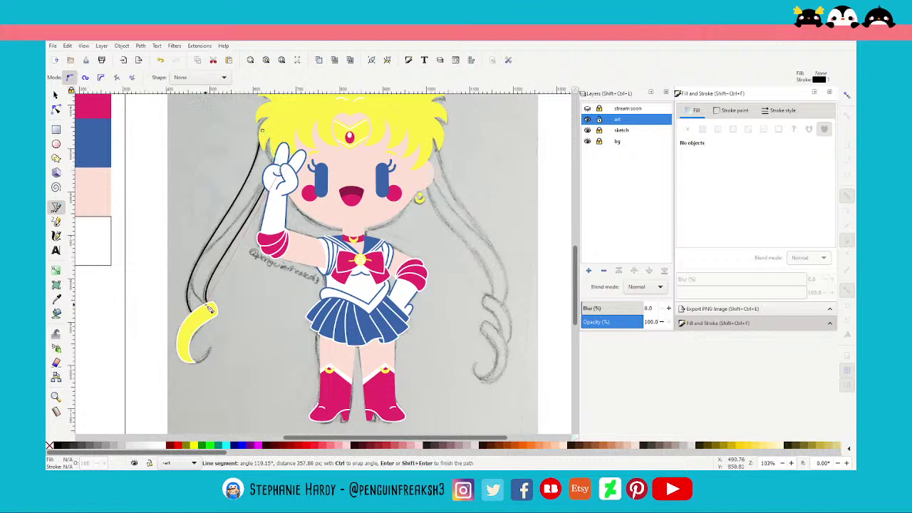
pyautogui.click(216, 301)
pyautogui.click(193, 317)
pyautogui.click(262, 132)
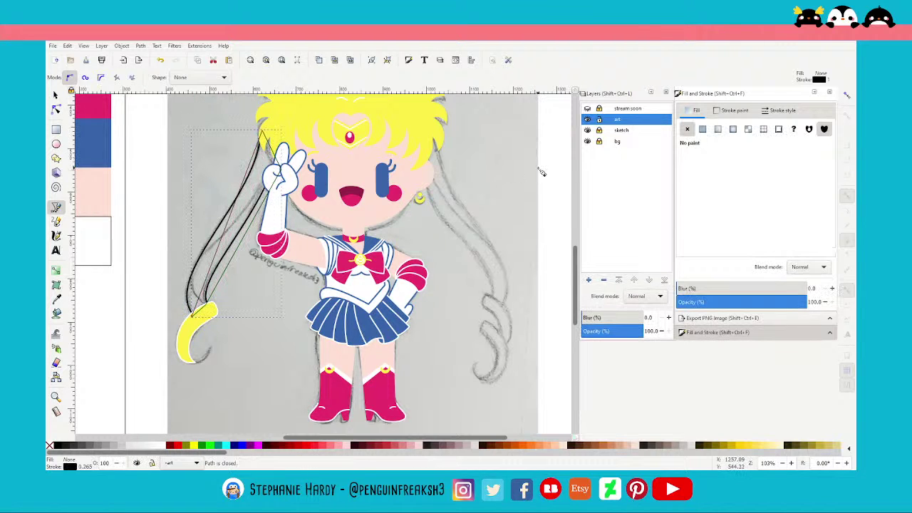
pyautogui.click(704, 128)
pyautogui.click(734, 110)
pyautogui.click(686, 128)
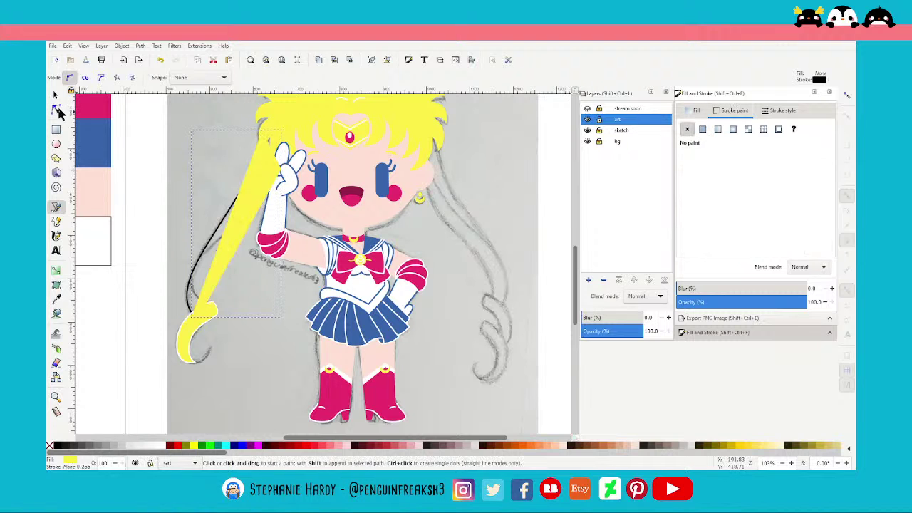
# - Bend the strand's outer and upper curves to follow the sketch
pyautogui.click(55, 95)
pyautogui.click(55, 109)
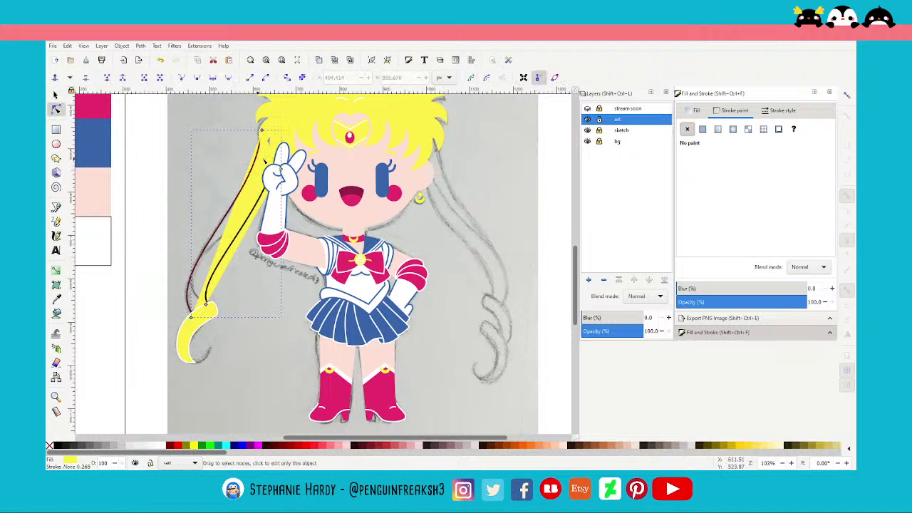
pyautogui.scroll(2, 272, 155)
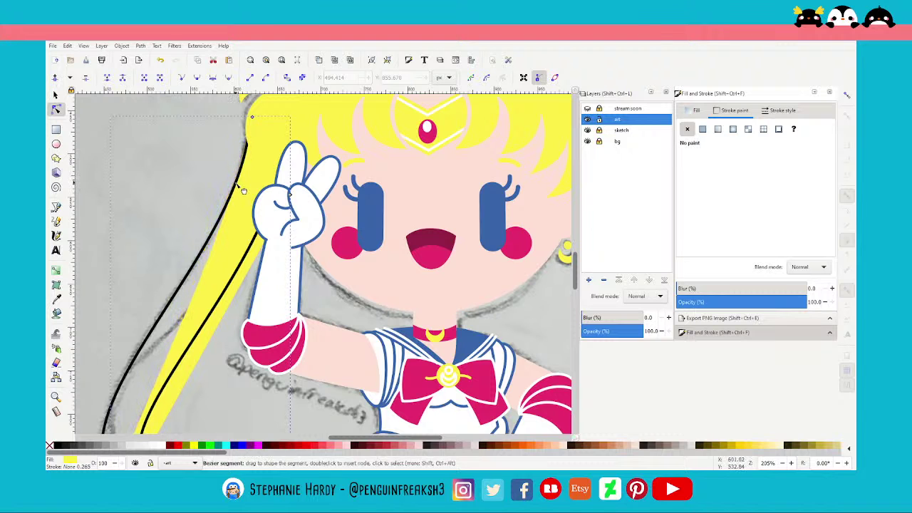
pyautogui.scroll(-4, 242, 189)
pyautogui.scroll(3, 210, 297)
pyautogui.moveTo(201, 314); pyautogui.dragTo(201, 310)
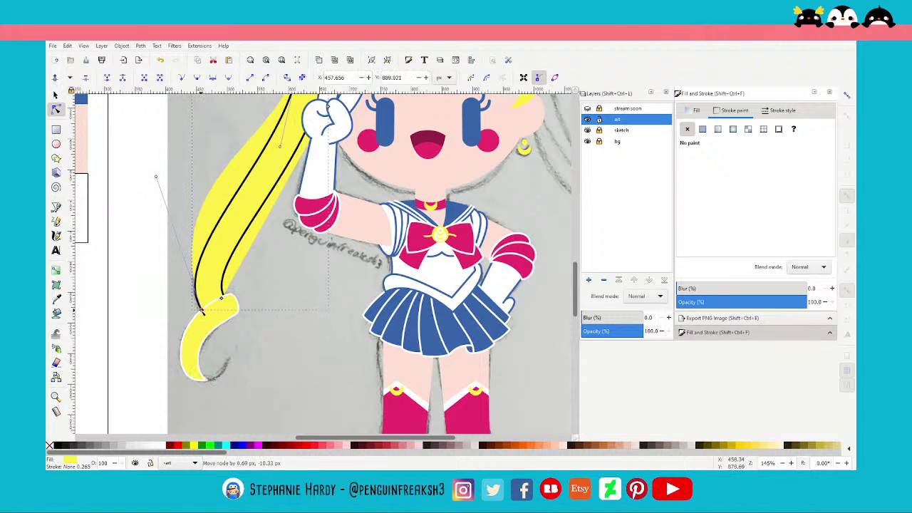
pyautogui.moveTo(154, 178); pyautogui.dragTo(171, 250)
pyautogui.moveTo(280, 146); pyautogui.dragTo(292, 147)
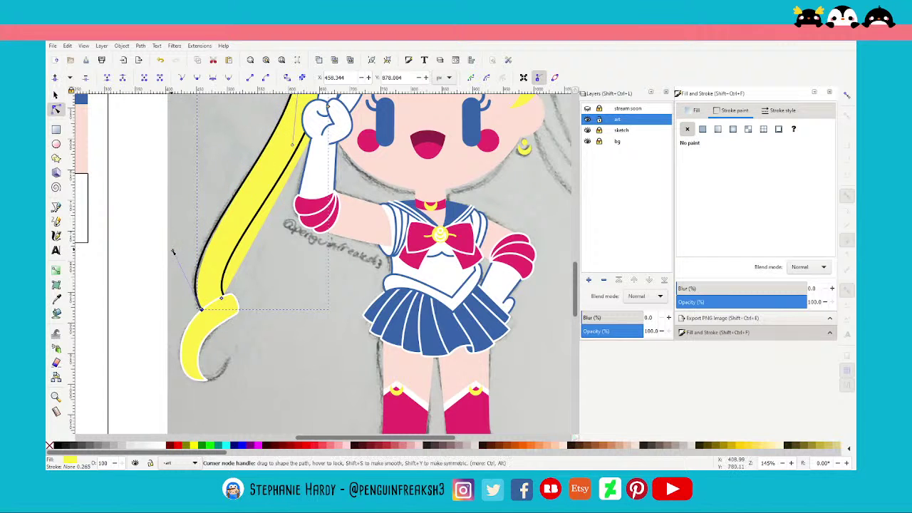
pyautogui.moveTo(171, 251); pyautogui.dragTo(168, 248)
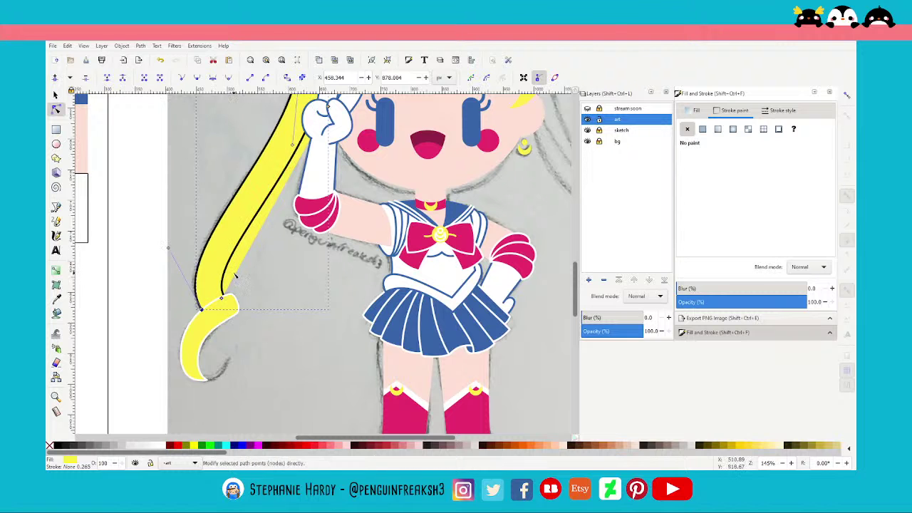
pyautogui.moveTo(242, 284); pyautogui.dragTo(230, 283)
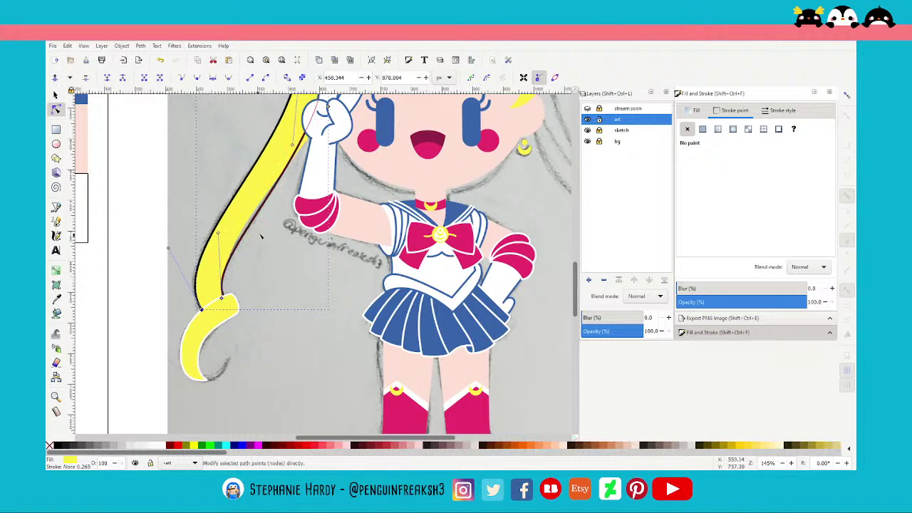
# - Reshape the strand's inner edge so it flows smoothly into the yellow tip
pyautogui.scroll(2, 261, 235)
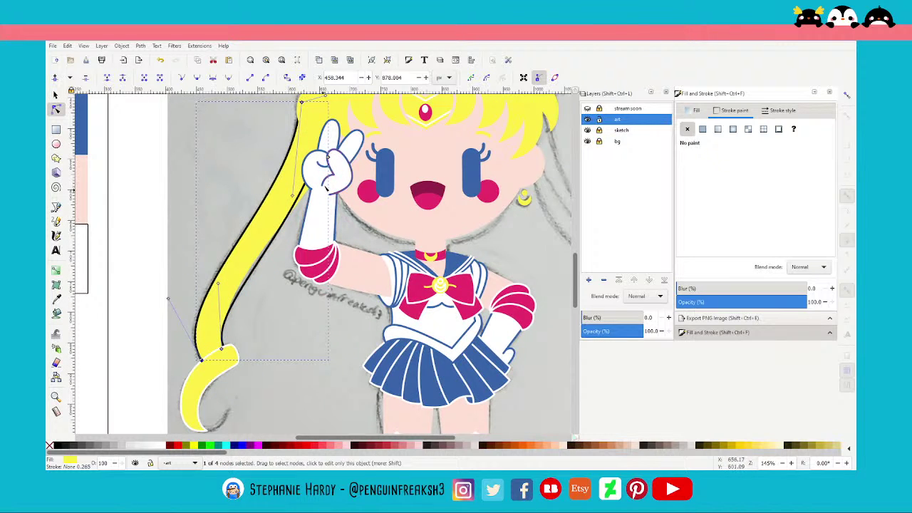
pyautogui.click(327, 132)
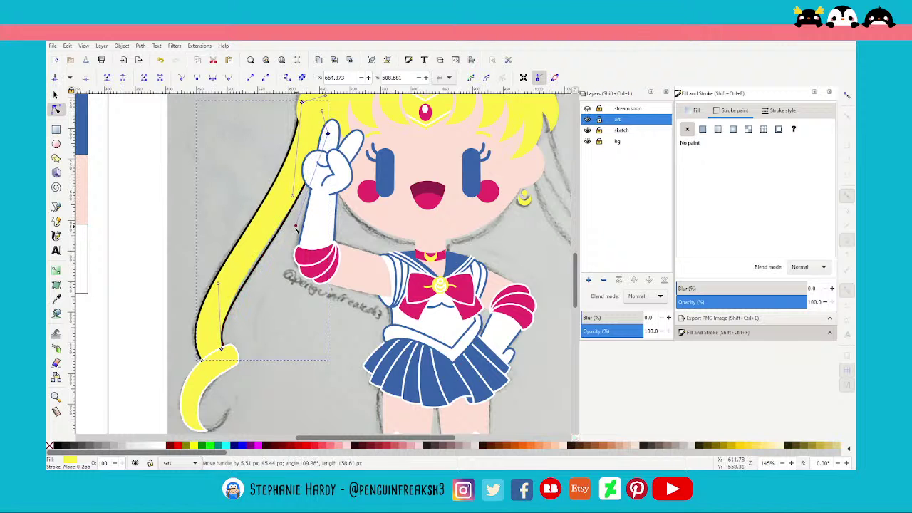
pyautogui.moveTo(293, 201); pyautogui.dragTo(287, 241)
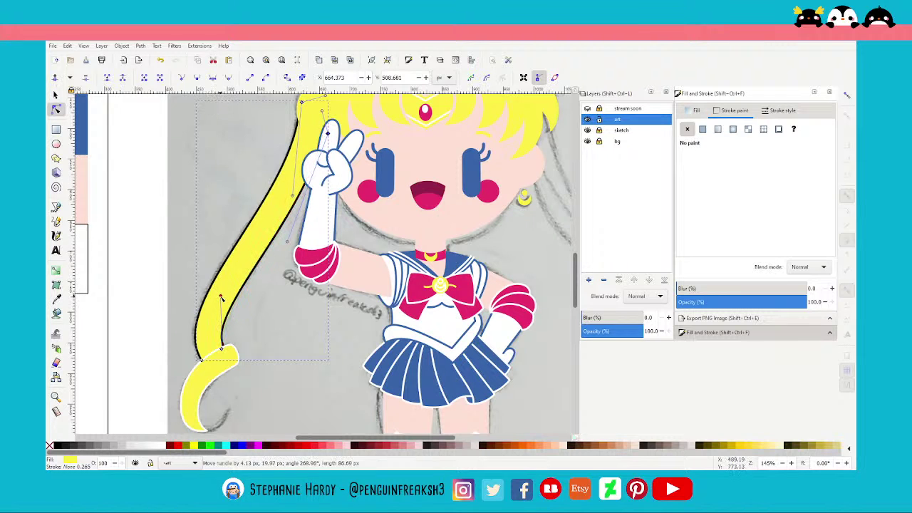
pyautogui.moveTo(221, 297); pyautogui.dragTo(219, 299)
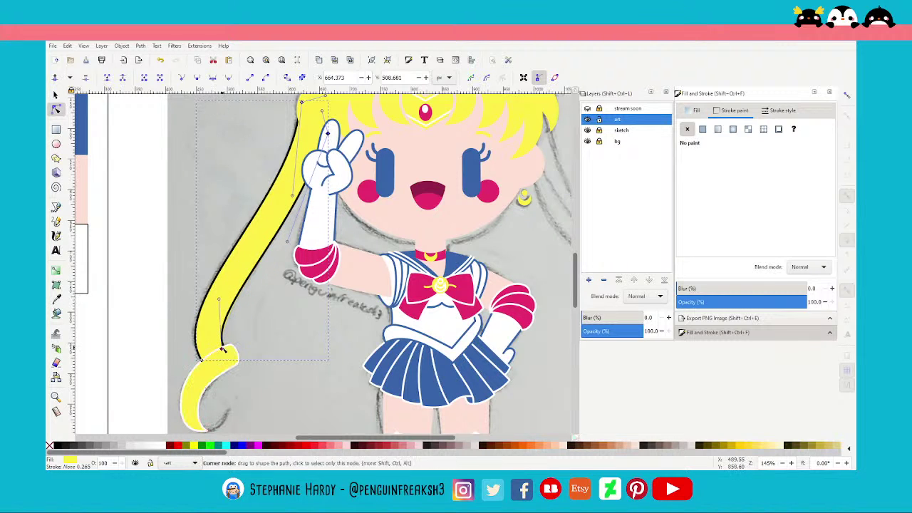
pyautogui.moveTo(219, 299); pyautogui.dragTo(209, 312)
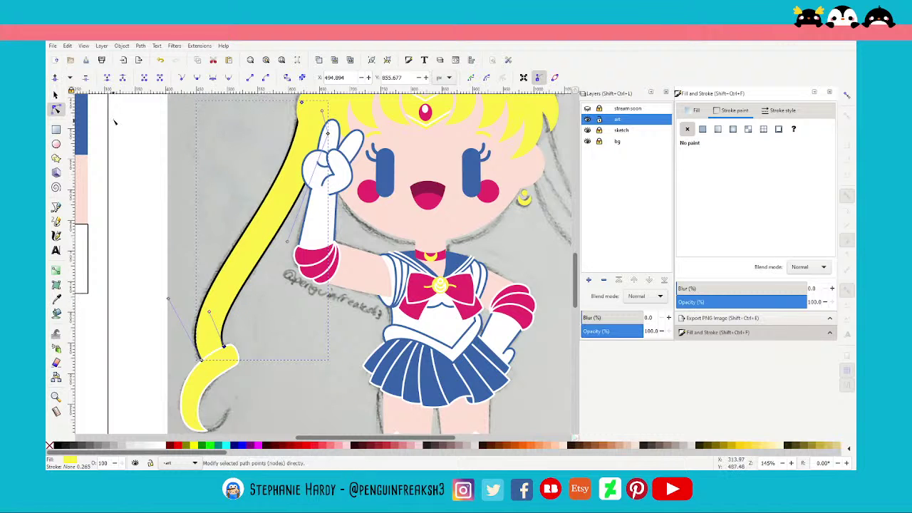
pyautogui.click(56, 95)
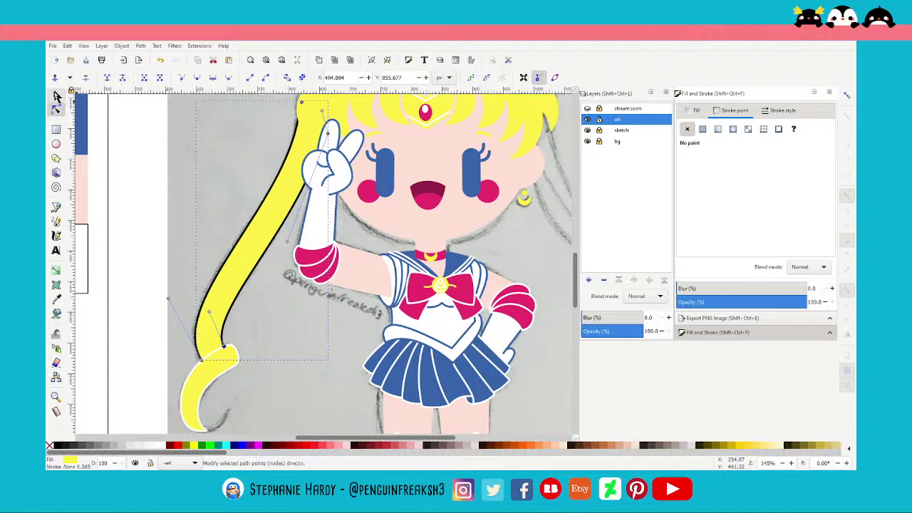
# - Remove the black guide lines beside the pigtail
pyautogui.keyDown('shift'); pyautogui.click(242, 292); pyautogui.keyUp('shift')
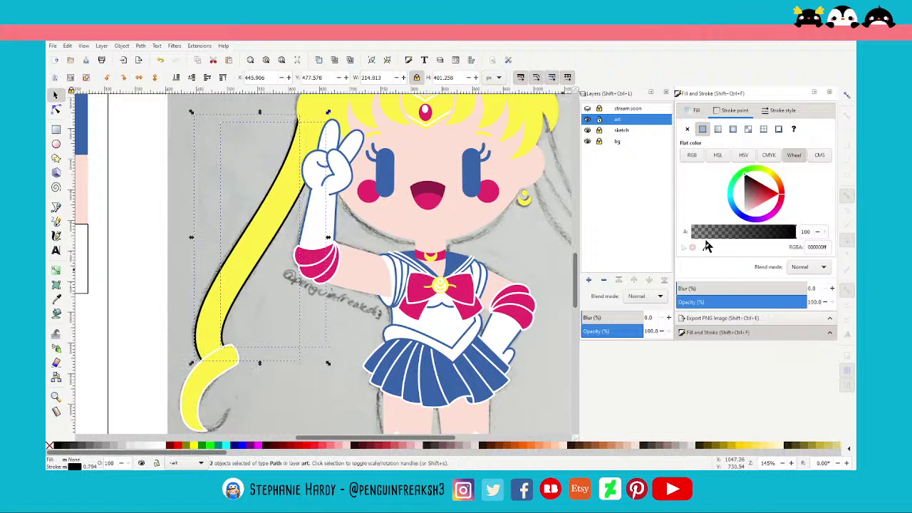
pyautogui.press('Escape')
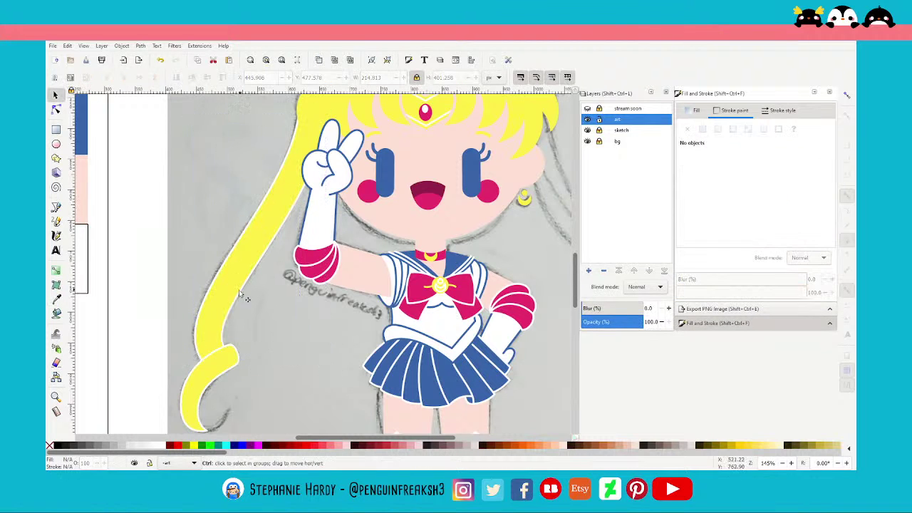
pyautogui.scroll(-3, 238, 300)
pyautogui.scroll(3, 246, 299)
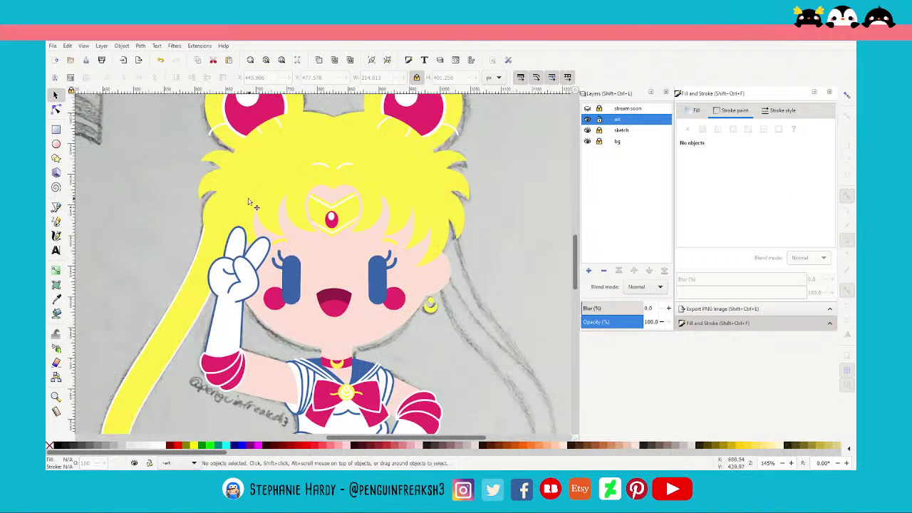
# - Raise the bangs above the other shapes and give them a flat white outline
pyautogui.click(230, 201)
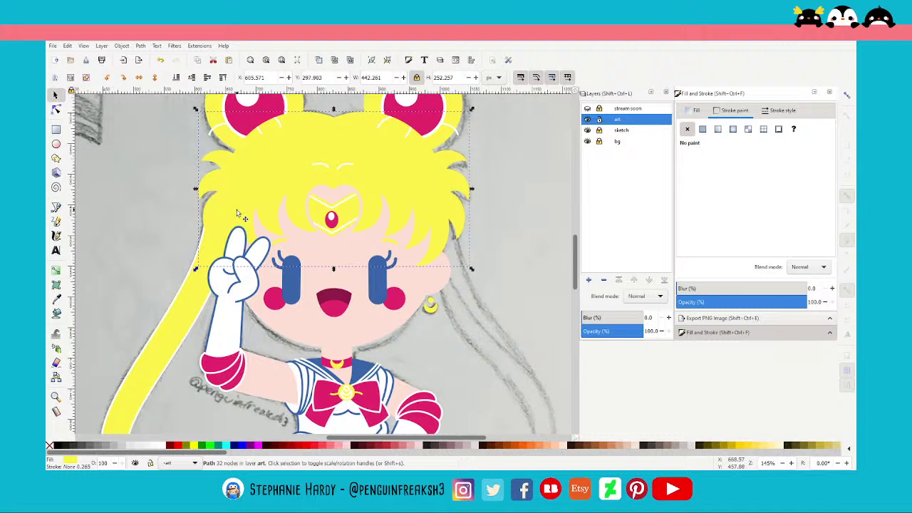
pyautogui.click(318, 62)
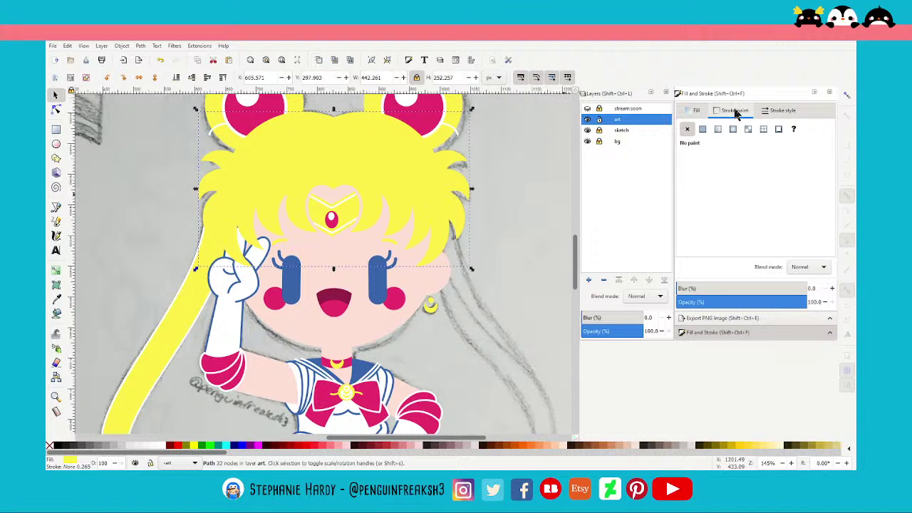
pyautogui.click(703, 129)
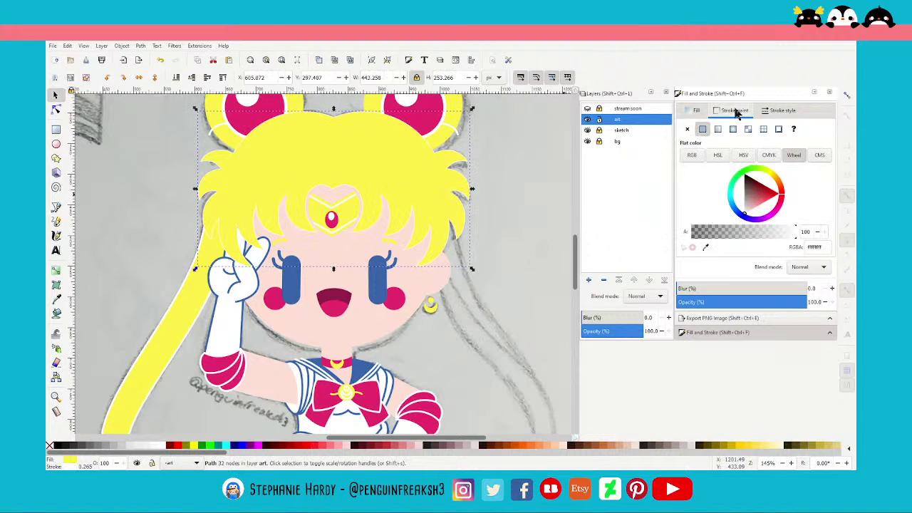
pyautogui.click(687, 129)
pyautogui.click(702, 129)
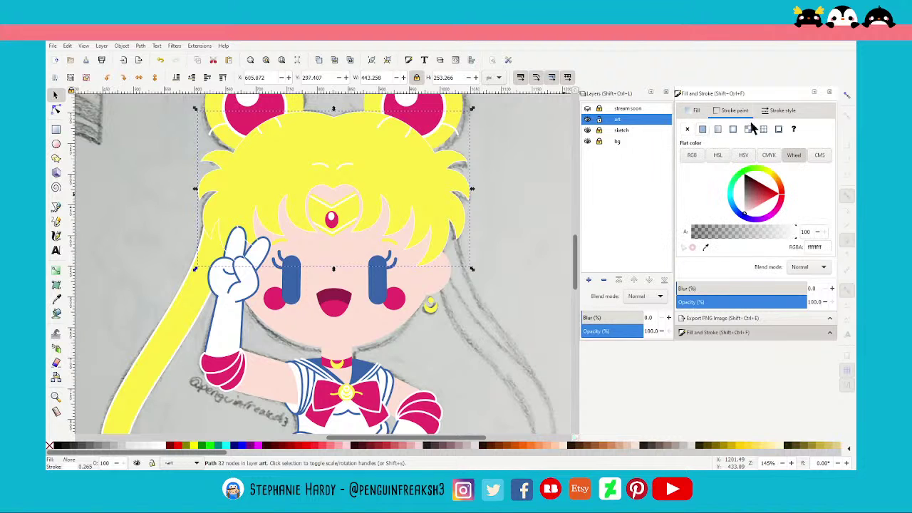
# - Make the bangs outline 3 px with round joins and caps, then select its upper-left nodes
pyautogui.click(781, 111)
pyautogui.write('3.000')
pyautogui.press('Return')
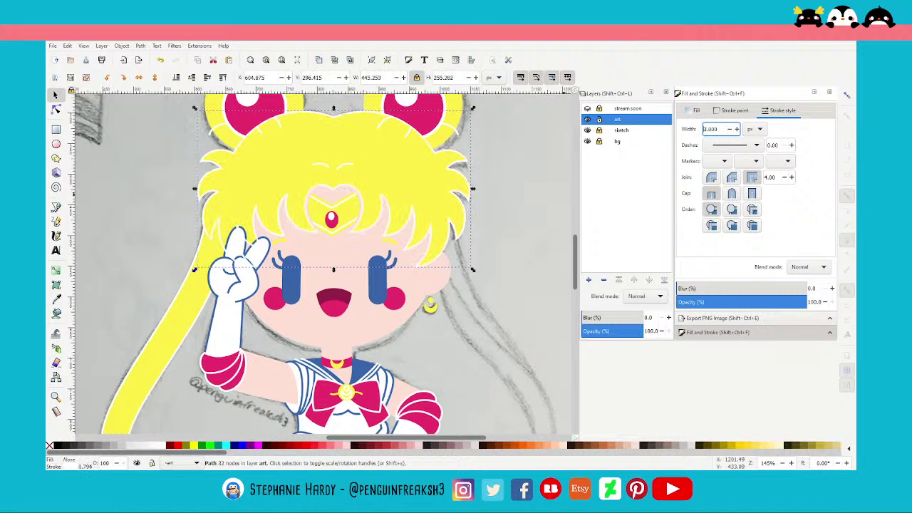
pyautogui.click(732, 194)
pyautogui.click(711, 177)
pyautogui.click(56, 109)
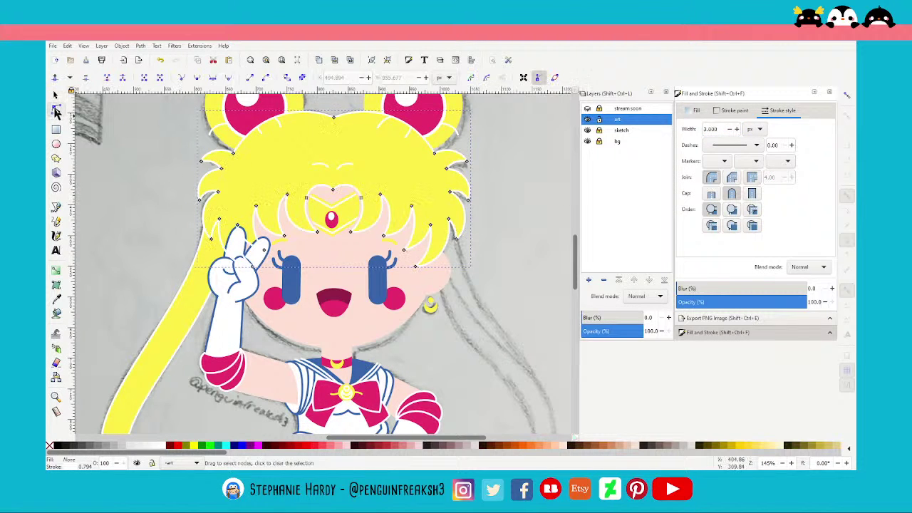
pyautogui.moveTo(204, 93); pyautogui.dragTo(305, 157)
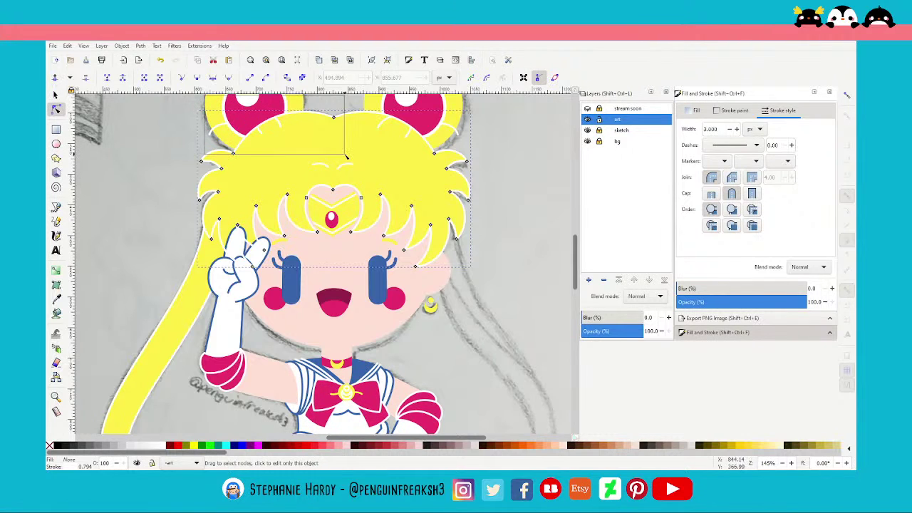
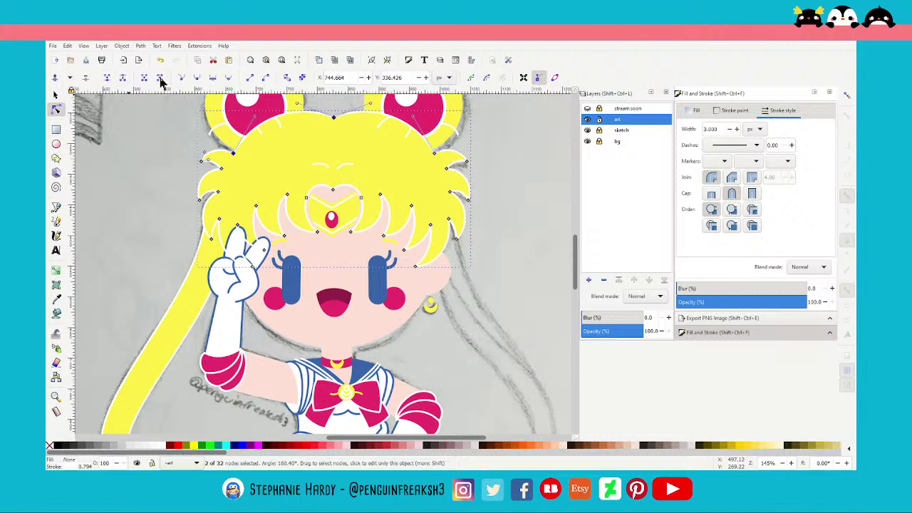
# - Delete the white highlight strands on the upper-left hair, upper-right hair, right bangs and tiara
pyautogui.click(160, 79)
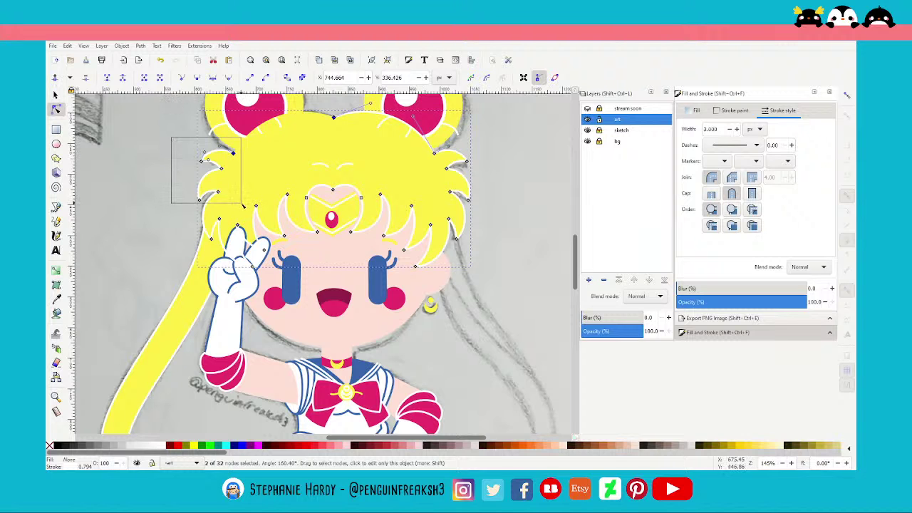
pyautogui.moveTo(173, 140); pyautogui.dragTo(244, 204)
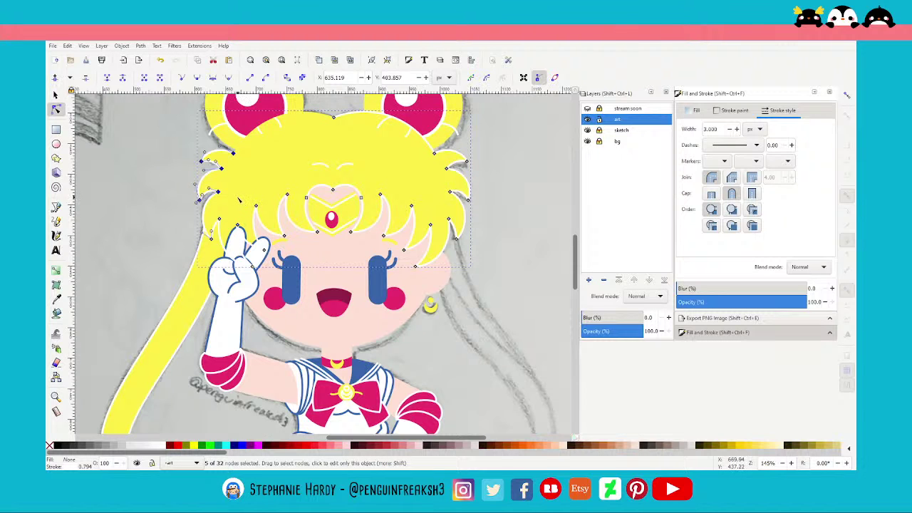
pyautogui.press('Delete')
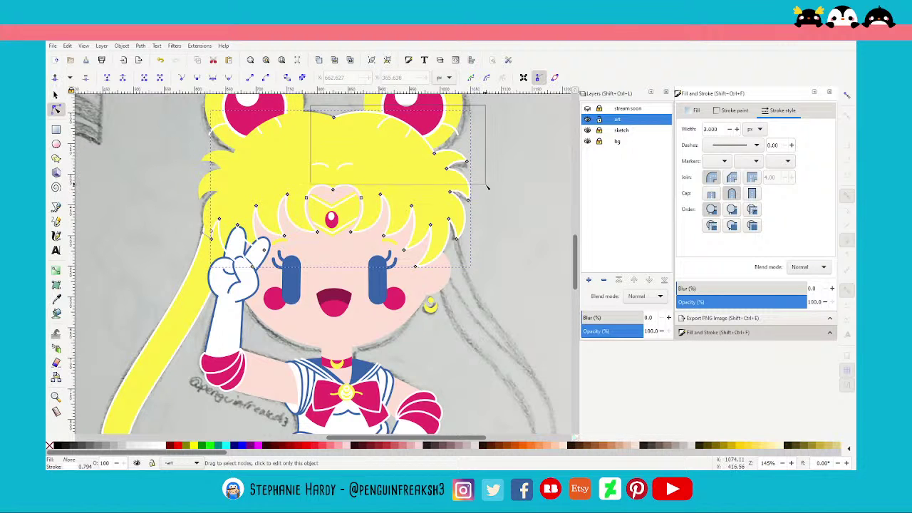
pyautogui.moveTo(312, 121); pyautogui.dragTo(495, 203)
pyautogui.press('Delete')
pyautogui.moveTo(497, 285)
pyautogui.mouseDown()
pyautogui.moveTo(430, 249)
pyautogui.moveTo(339, 165)
pyautogui.mouseUp()
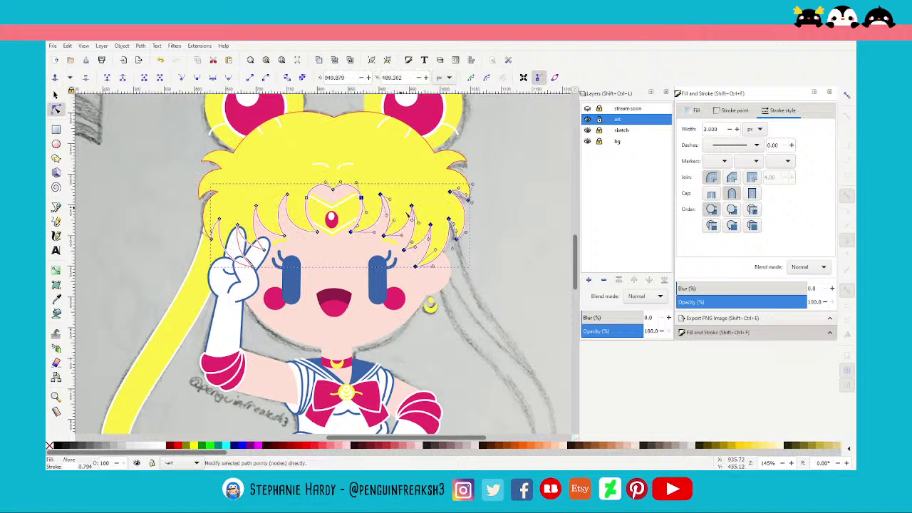
pyautogui.press('Delete')
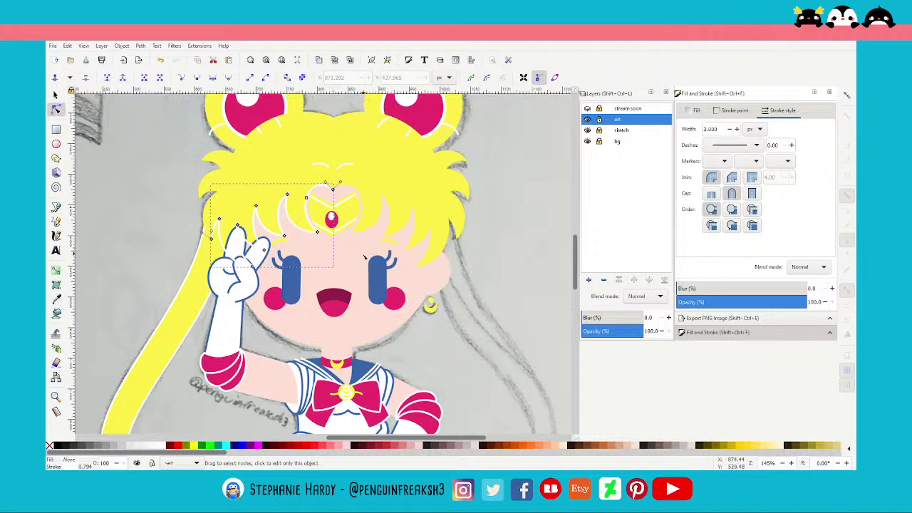
pyautogui.moveTo(363, 255); pyautogui.dragTo(250, 179)
pyautogui.press('Delete')
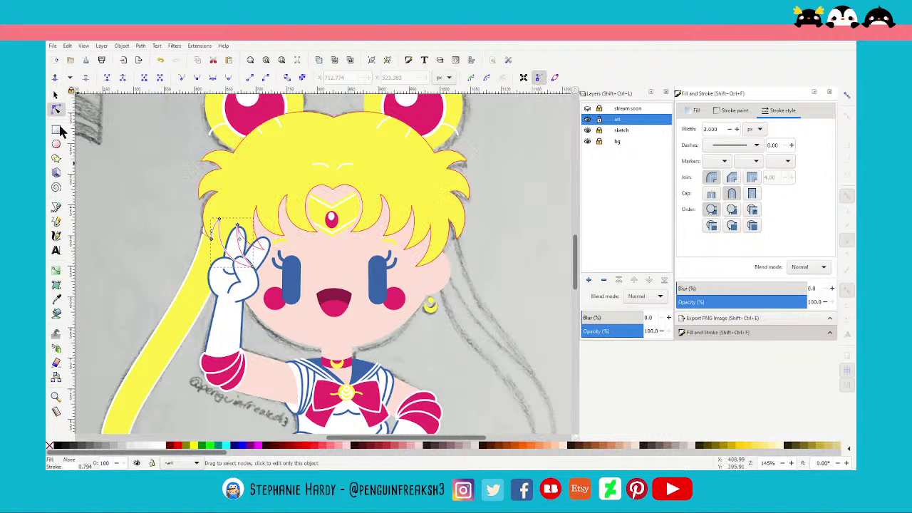
# - Extend the remaining highlight strand beside the peace-sign hand with a new zigzag point
pyautogui.click(56, 95)
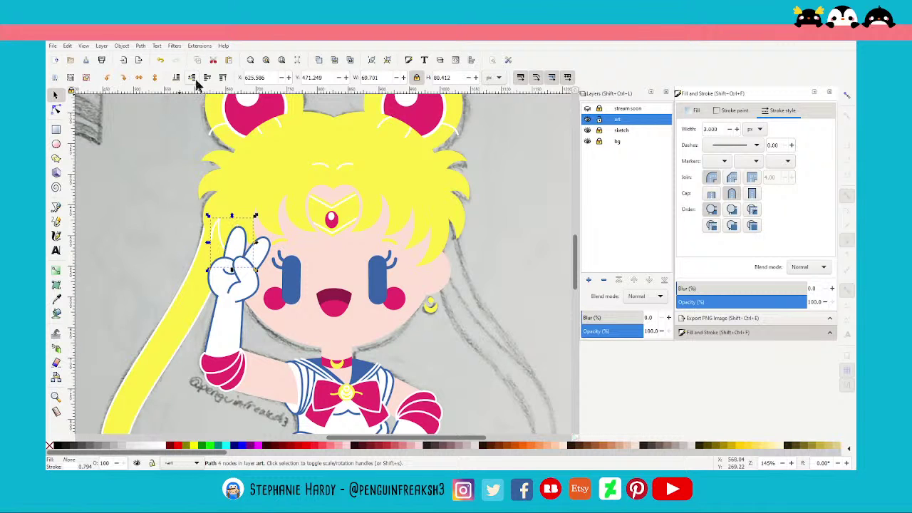
pyautogui.keyDown('ctrl'); pyautogui.scroll(2, 210, 240); pyautogui.keyUp('ctrl')
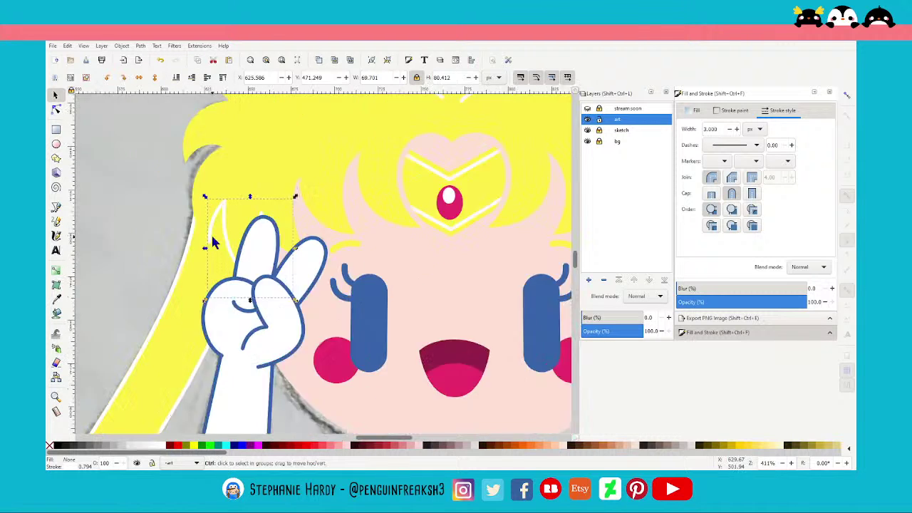
pyautogui.keyDown('ctrl'); pyautogui.scroll(2, 206, 244); pyautogui.keyUp('ctrl')
pyautogui.click(56, 110)
pyautogui.click(206, 246)
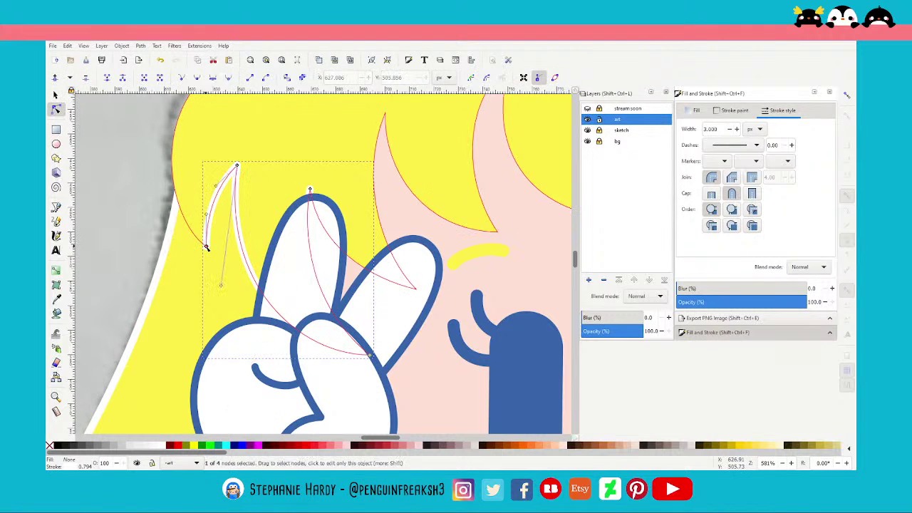
pyautogui.click(56, 209)
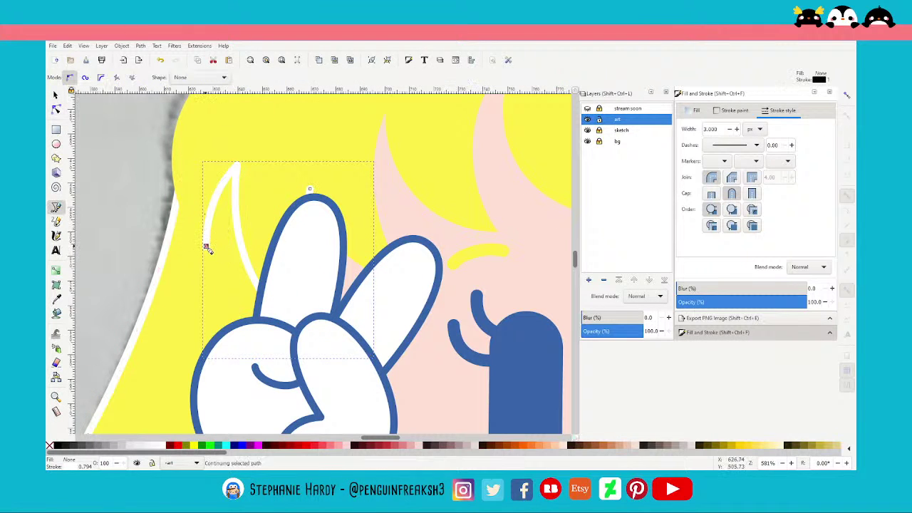
pyautogui.click(206, 246)
pyautogui.doubleClick(164, 176)
pyautogui.click(56, 110)
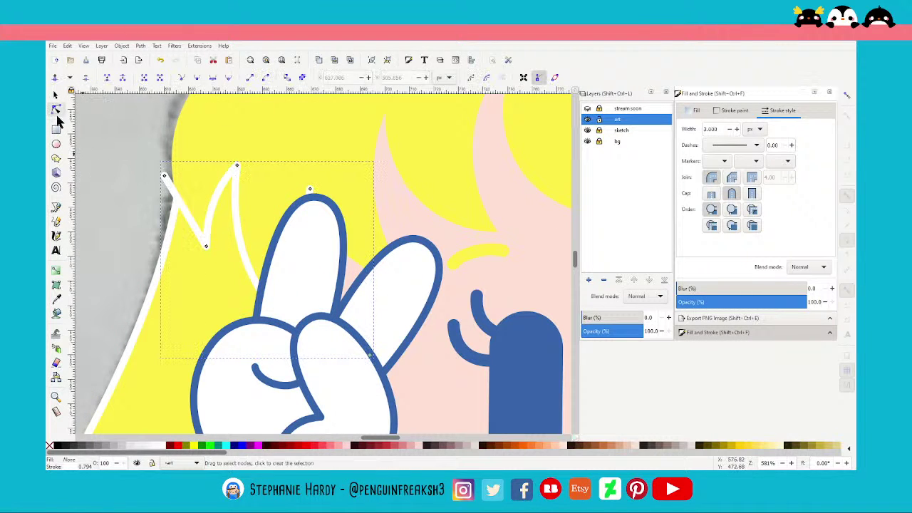
# - Adjust the new zigzag node and its curve, undo a stray edit, and deselect the path
pyautogui.moveTo(165, 176); pyautogui.dragTo(173, 204)
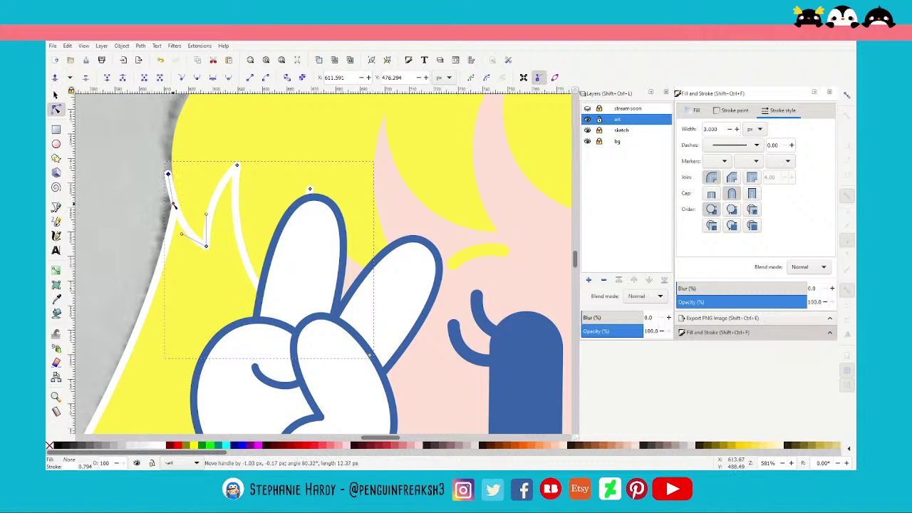
pyautogui.moveTo(183, 236); pyautogui.dragTo(181, 233)
pyautogui.click(310, 189)
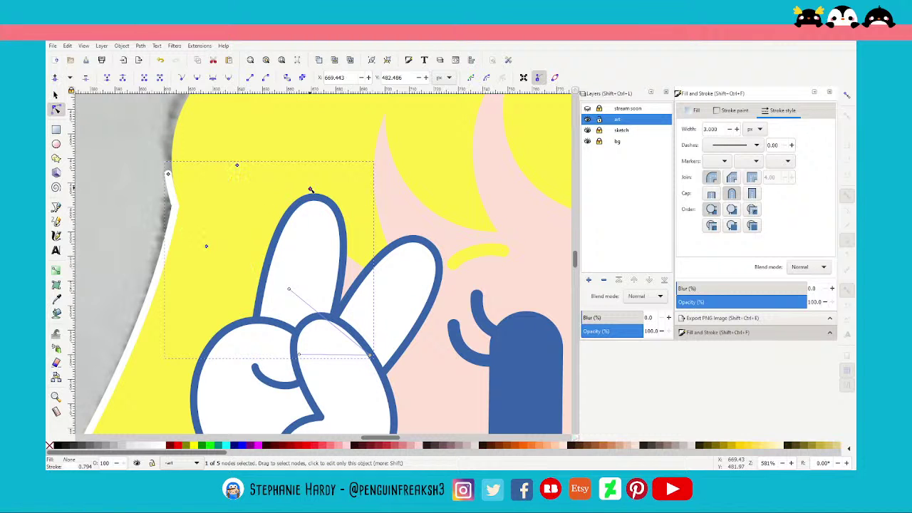
pyautogui.hotkey('ctrl', 'z')
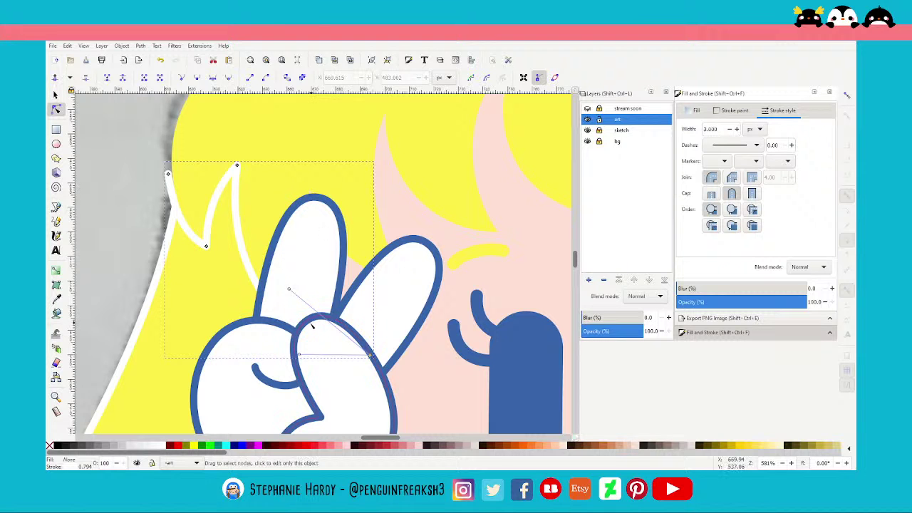
pyautogui.keyDown('ctrl'); pyautogui.scroll(-2, 222, 313); pyautogui.keyUp('ctrl')
pyautogui.keyDown('ctrl'); pyautogui.scroll(-1, 221, 313); pyautogui.keyUp('ctrl')
pyautogui.click(55, 96)
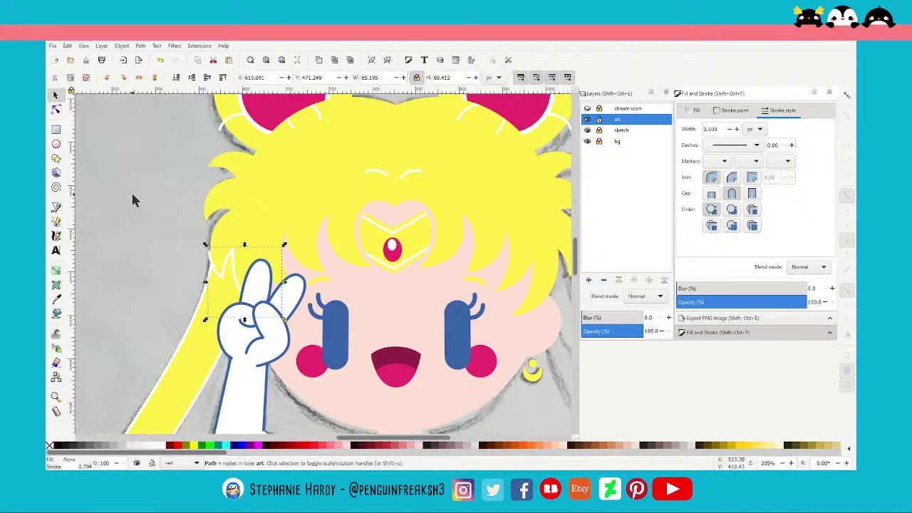
pyautogui.click(132, 200)
pyautogui.keyDown('ctrl'); pyautogui.scroll(-2, 132, 199); pyautogui.keyUp('ctrl')
pyautogui.keyDown('ctrl'); pyautogui.scroll(-1, 271, 235); pyautogui.keyUp('ctrl')
pyautogui.scroll(-1, 201, 273)
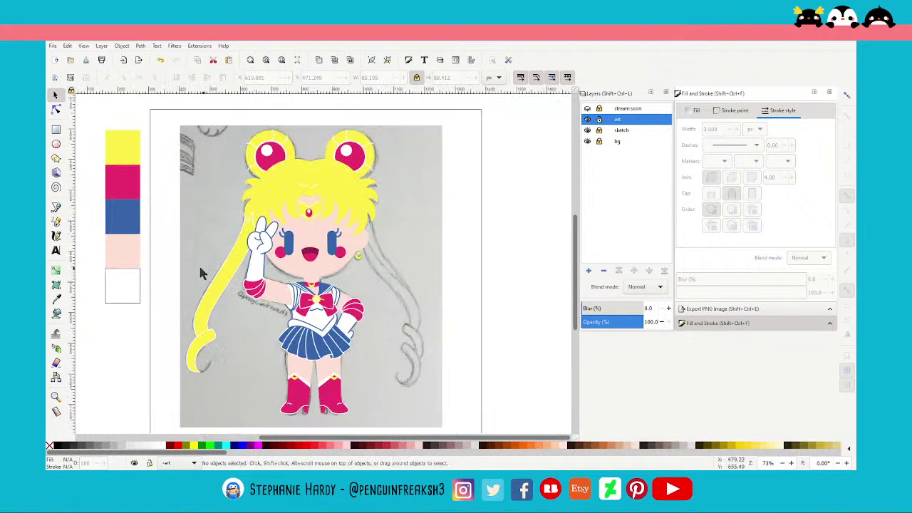
# - Compare against the sketch, then draw a highlight line down the long left pigtail
pyautogui.click(587, 120)
pyautogui.click(587, 119)
pyautogui.keyDown('ctrl'); pyautogui.scroll(2, 176, 320); pyautogui.keyUp('ctrl')
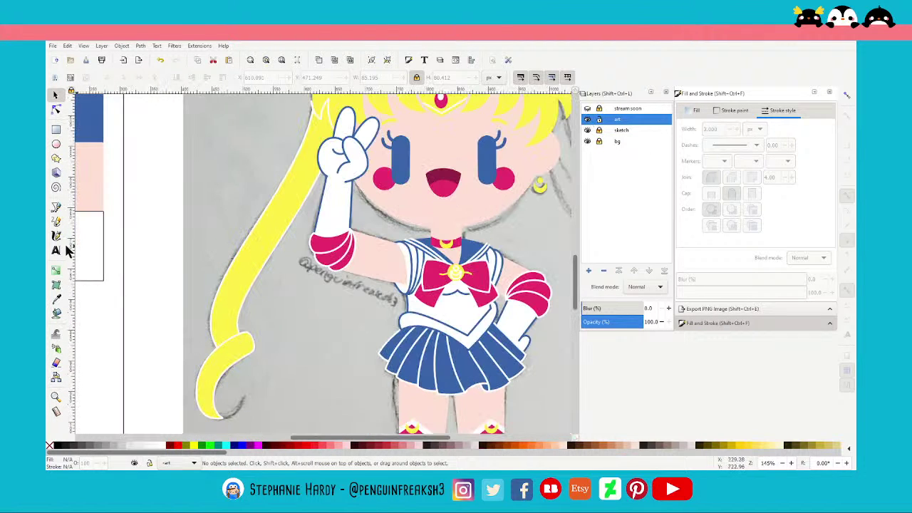
pyautogui.click(56, 210)
pyautogui.click(238, 334)
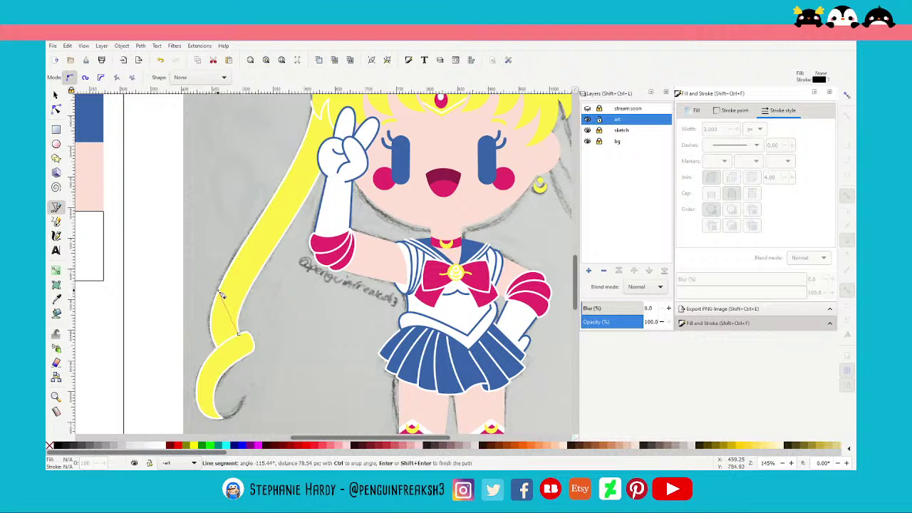
pyautogui.click(318, 168)
pyautogui.press('Return')
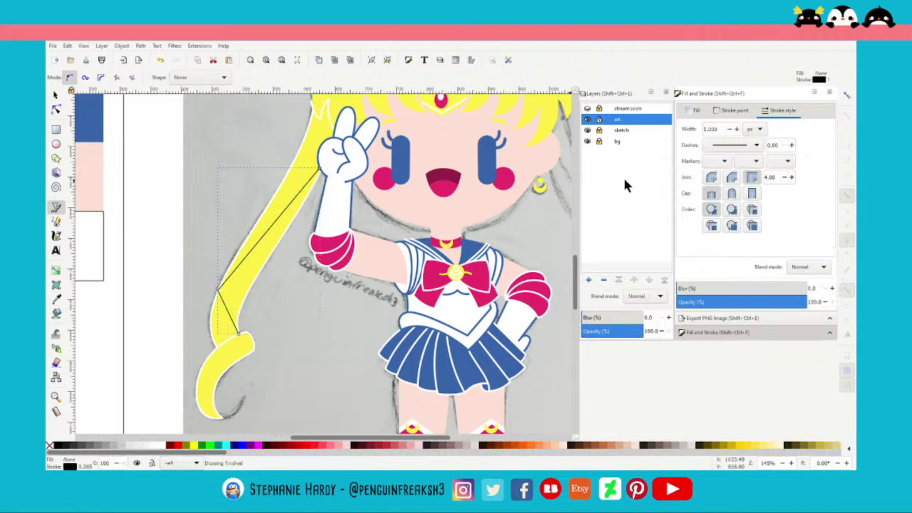
# - Give the pigtail highlight line rounded joins, a 3 px stroke width and white colour
pyautogui.click(711, 177)
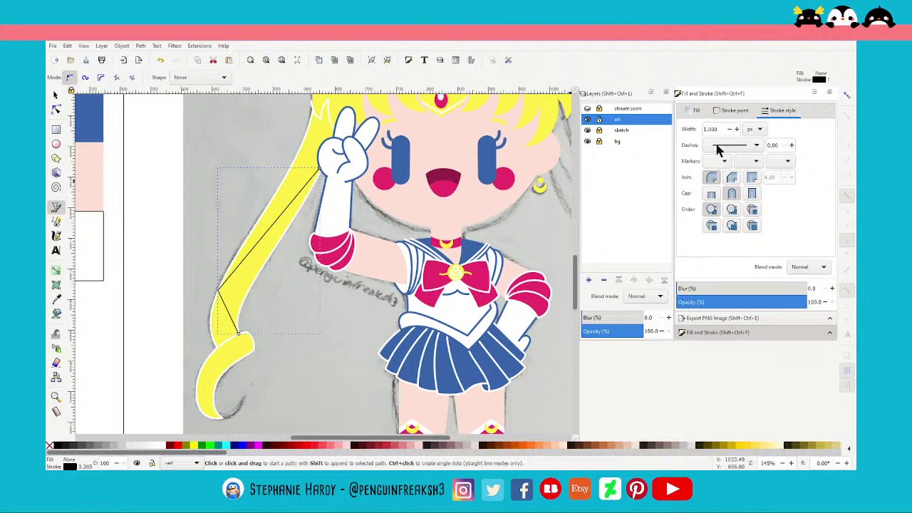
pyautogui.tripleClick(722, 129)
pyautogui.write('3')
pyautogui.press('Return')
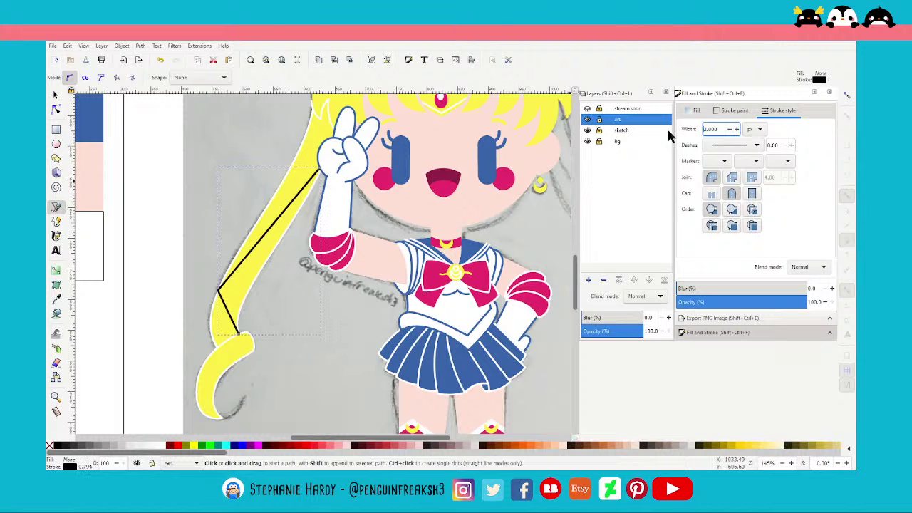
pyautogui.click(735, 110)
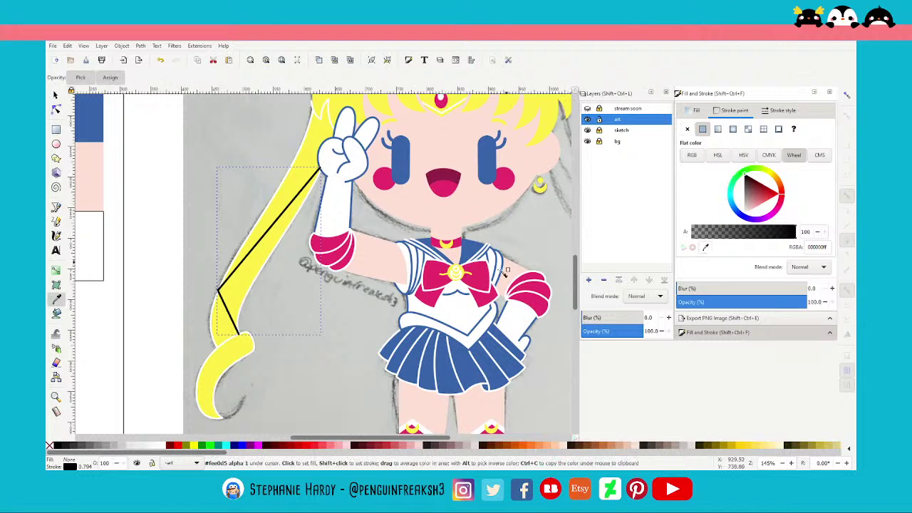
pyautogui.click(744, 214)
# - Nudge a node on the pigtail highlight so it follows the pigtail curve
pyautogui.click(56, 109)
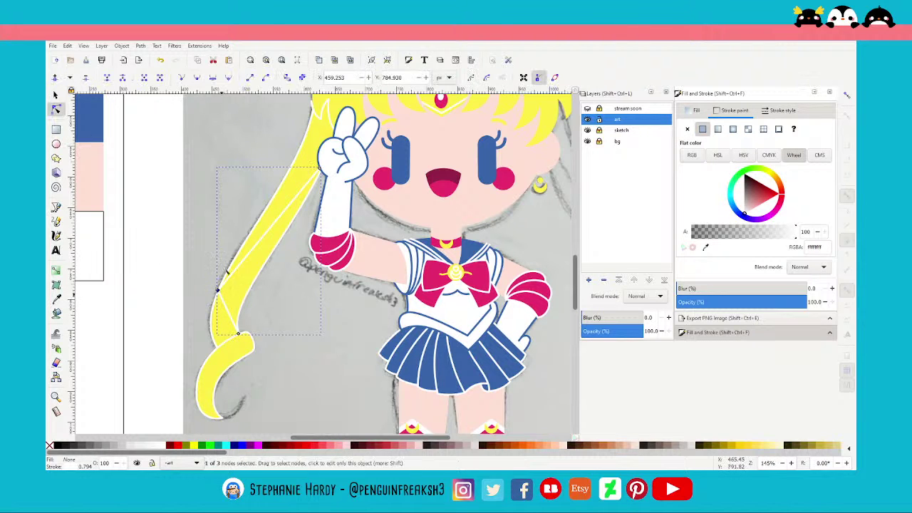
pyautogui.keyDown('ctrl'); pyautogui.scroll(2, 202, 291); pyautogui.keyUp('ctrl')
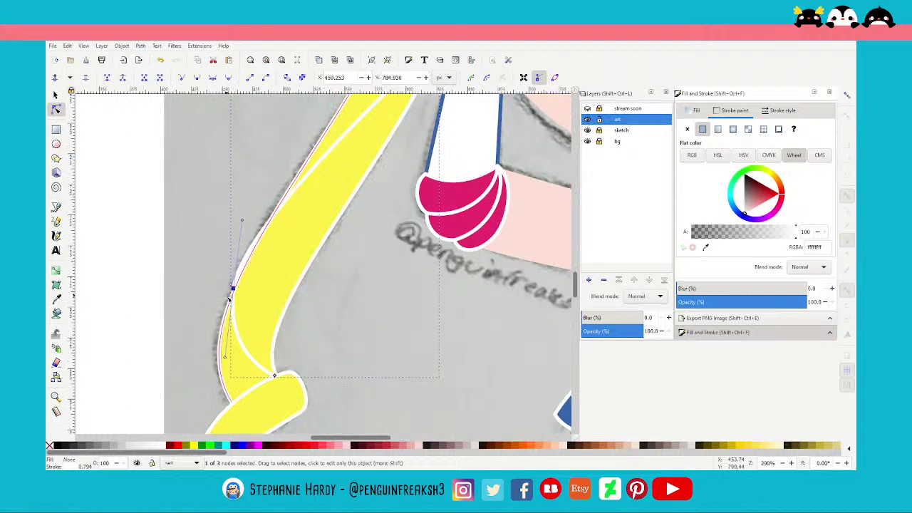
pyautogui.click(234, 289)
pyautogui.moveTo(234, 288); pyautogui.dragTo(240, 293)
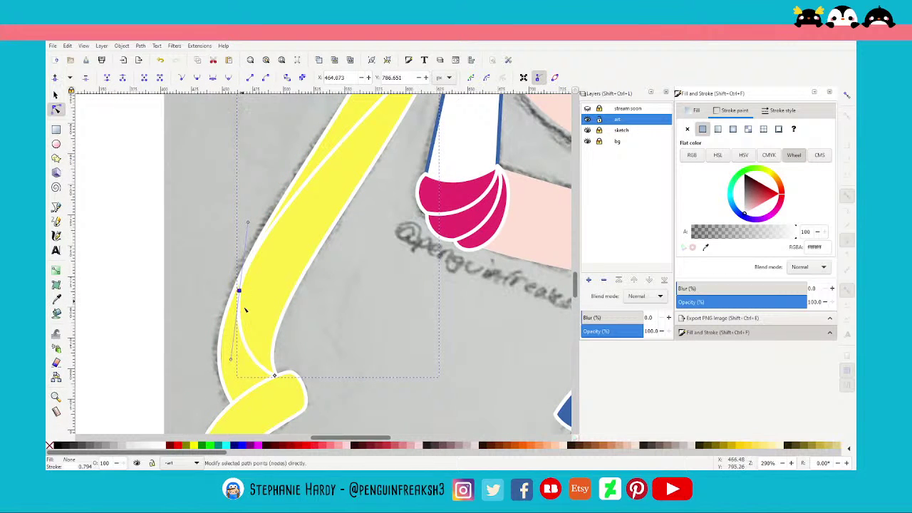
pyautogui.keyDown('ctrl'); pyautogui.scroll(-3, 308, 349); pyautogui.keyUp('ctrl')
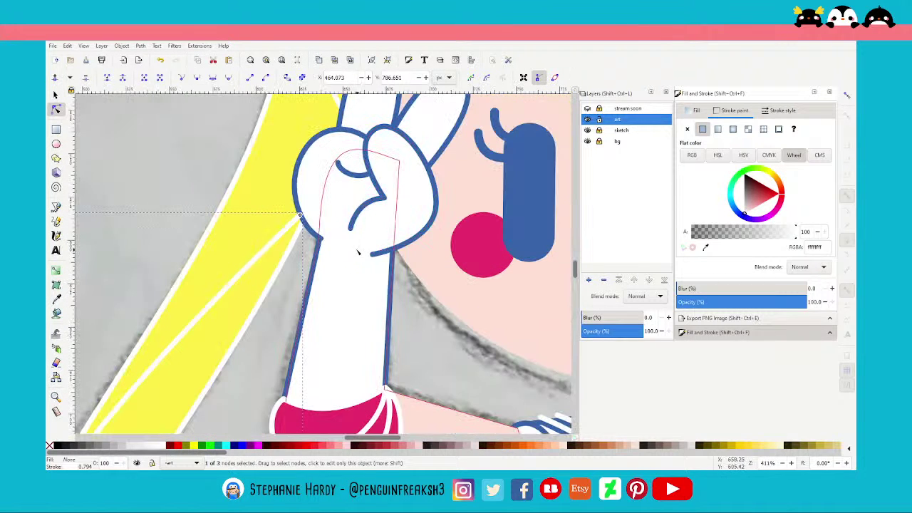
pyautogui.keyDown('ctrl'); pyautogui.scroll(4, 362, 245); pyautogui.keyUp('ctrl')
pyautogui.press('s')
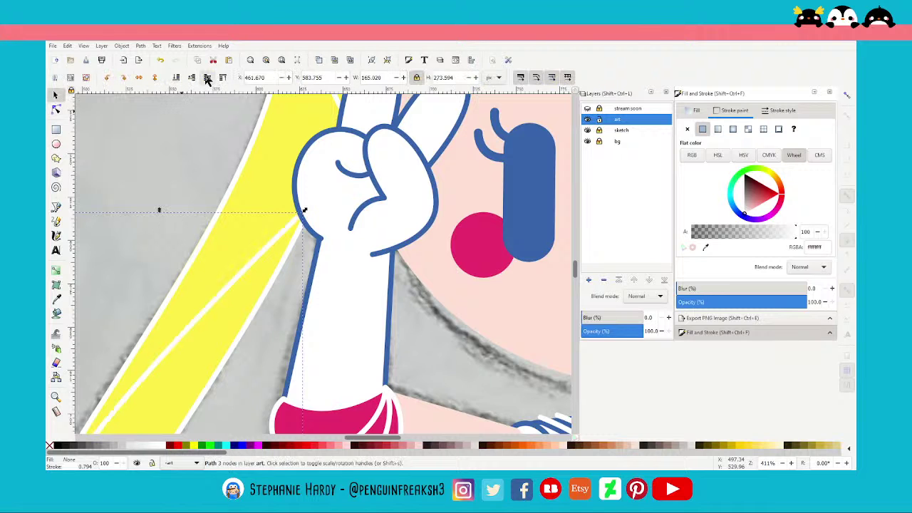
pyautogui.press('Escape')
pyautogui.keyDown('ctrl'); pyautogui.scroll(-2, 189, 172); pyautogui.keyUp('ctrl')
pyautogui.keyDown('ctrl'); pyautogui.scroll(-2, 199, 204); pyautogui.keyUp('ctrl')
pyautogui.keyDown('ctrl'); pyautogui.scroll(-1, 203, 326); pyautogui.keyUp('ctrl')
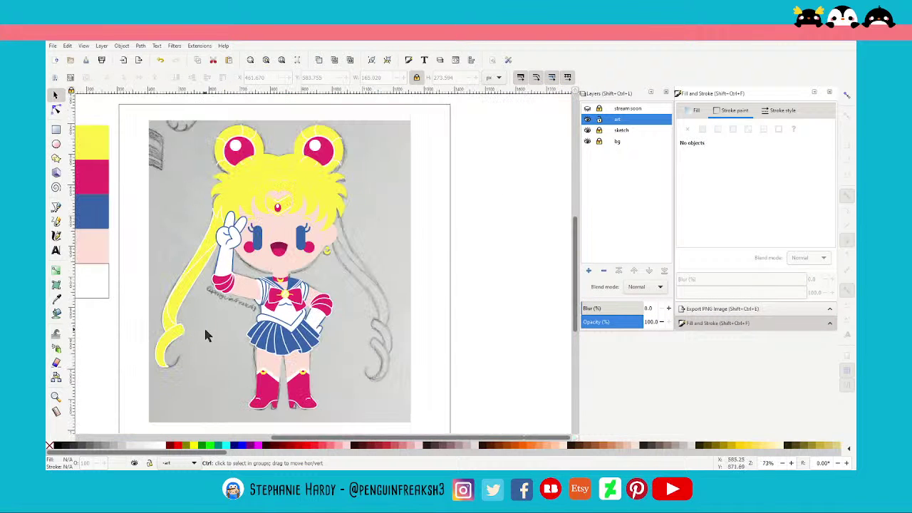
pyautogui.keyDown('ctrl'); pyautogui.scroll(4, 207, 351); pyautogui.keyUp('ctrl')
# - Reshape the pigtail's outer outline curve and refine the highlight line's curve
pyautogui.click(56, 109)
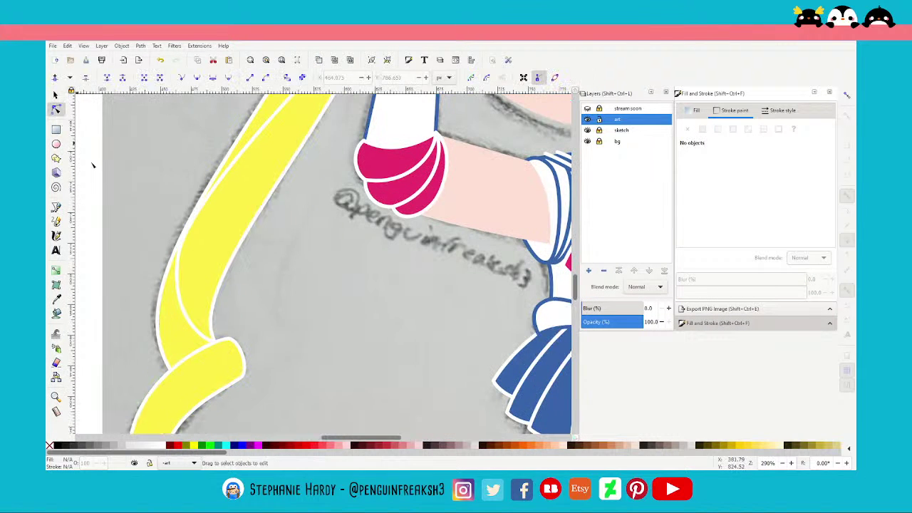
pyautogui.click(178, 349)
pyautogui.keyDown('ctrl'); pyautogui.scroll(1, 178, 349); pyautogui.keyUp('ctrl')
pyautogui.click(183, 342)
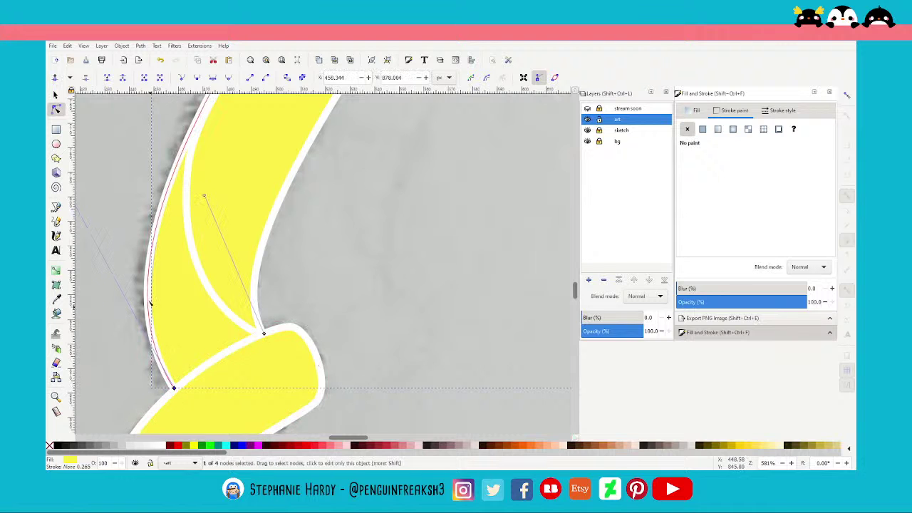
pyautogui.moveTo(117, 219); pyautogui.dragTo(113, 218)
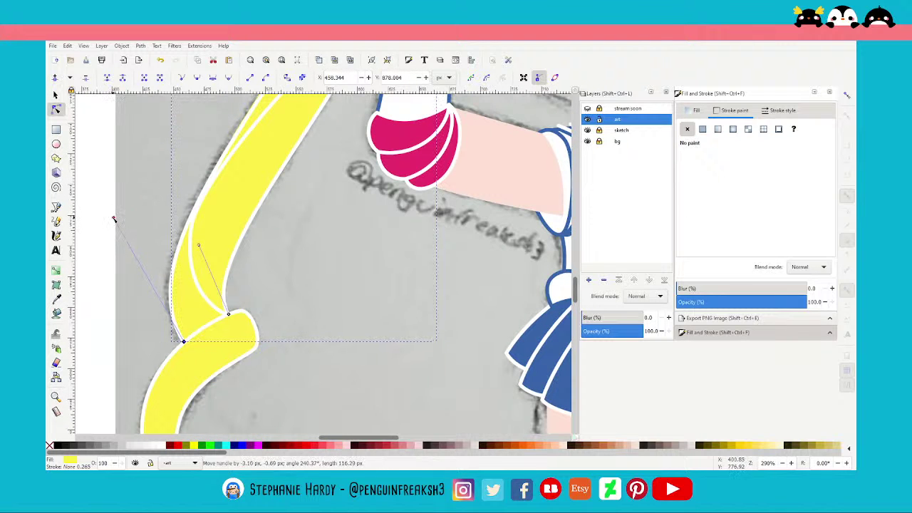
pyautogui.scroll(6, 368, 222)
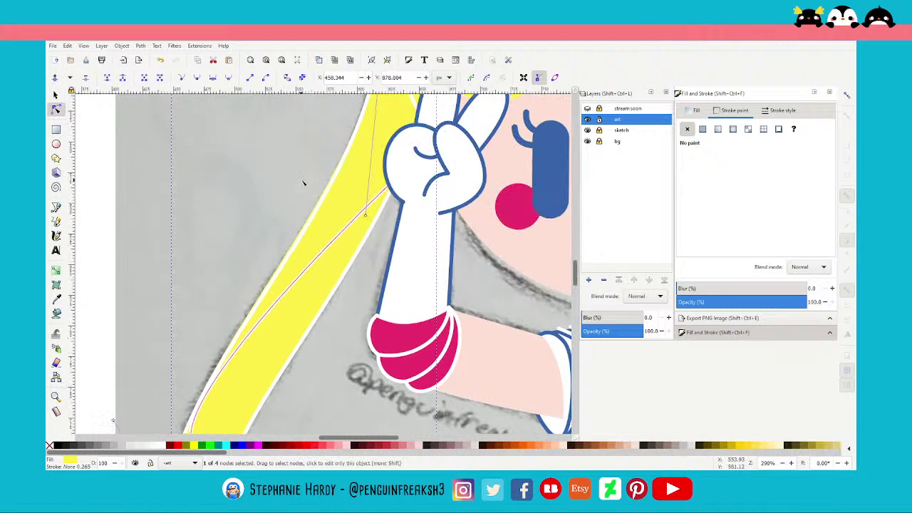
pyautogui.moveTo(367, 218); pyautogui.dragTo(369, 220)
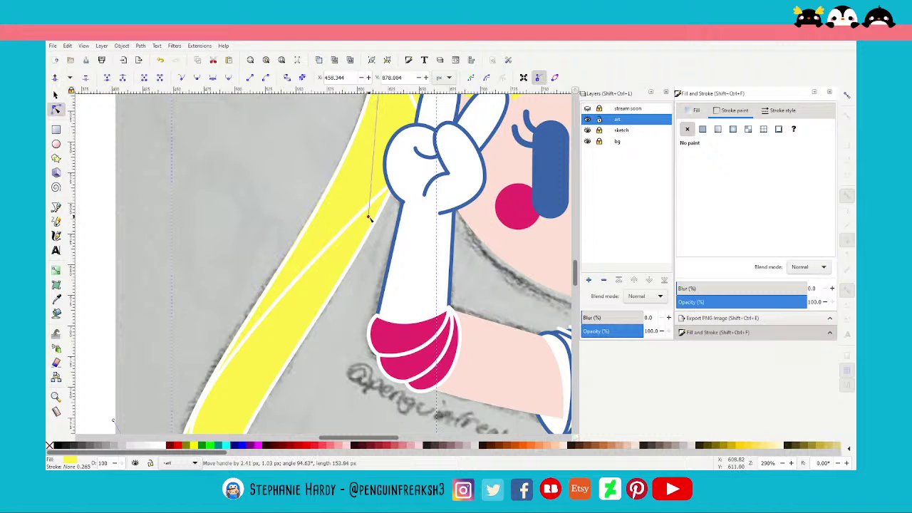
pyautogui.click(56, 95)
pyautogui.scroll(-3, 171, 174)
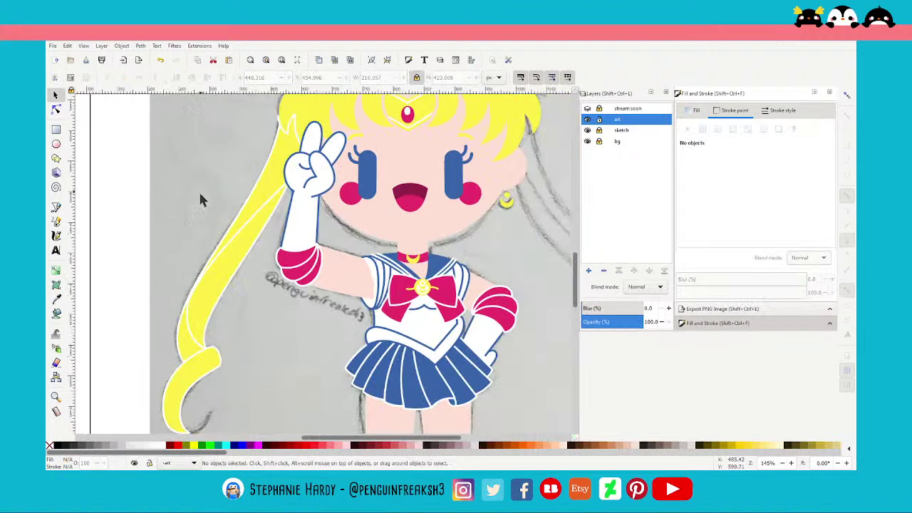
pyautogui.scroll(-1, 214, 285)
pyautogui.scroll(1, 174, 370)
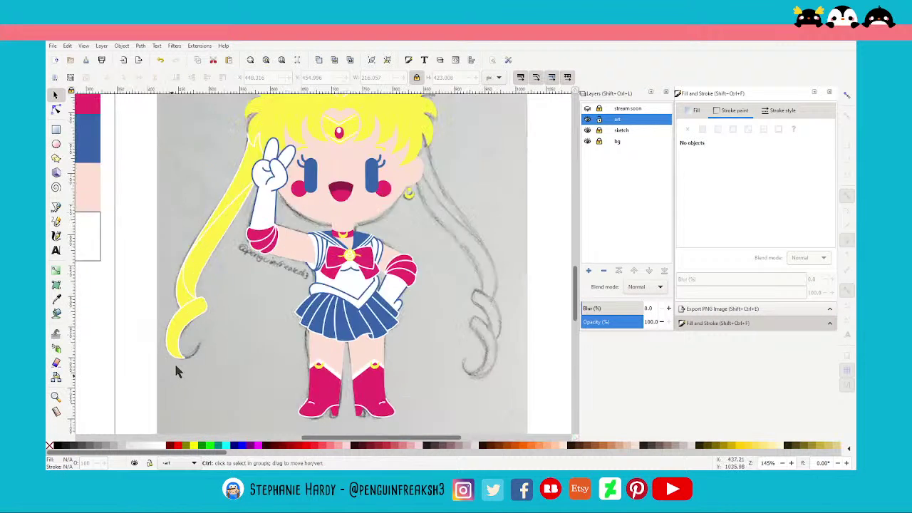
pyautogui.scroll(4, 174, 361)
pyautogui.scroll(-5, 174, 364)
pyautogui.scroll(-1, 282, 354)
pyautogui.scroll(1, 283, 360)
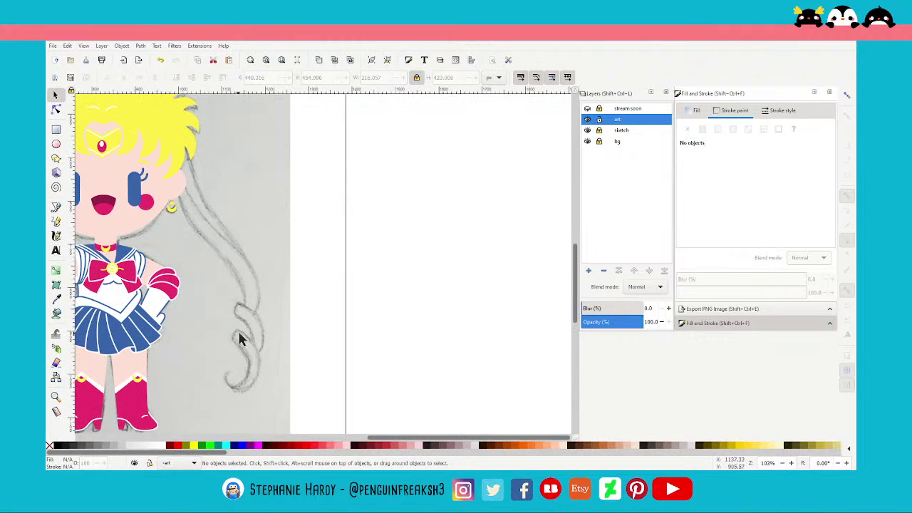
# - Draw a 3 px line from the hair's edge to the right pigtail's lower bend
pyautogui.click(56, 207)
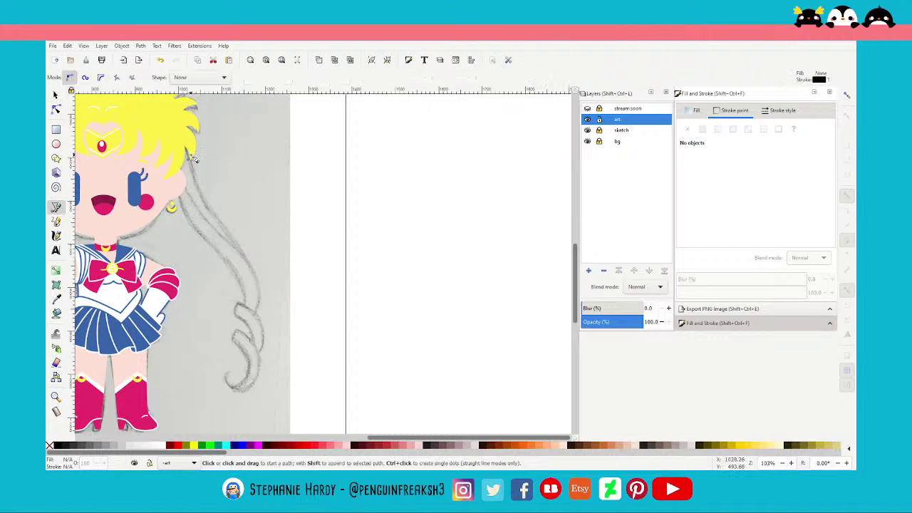
pyautogui.click(191, 155)
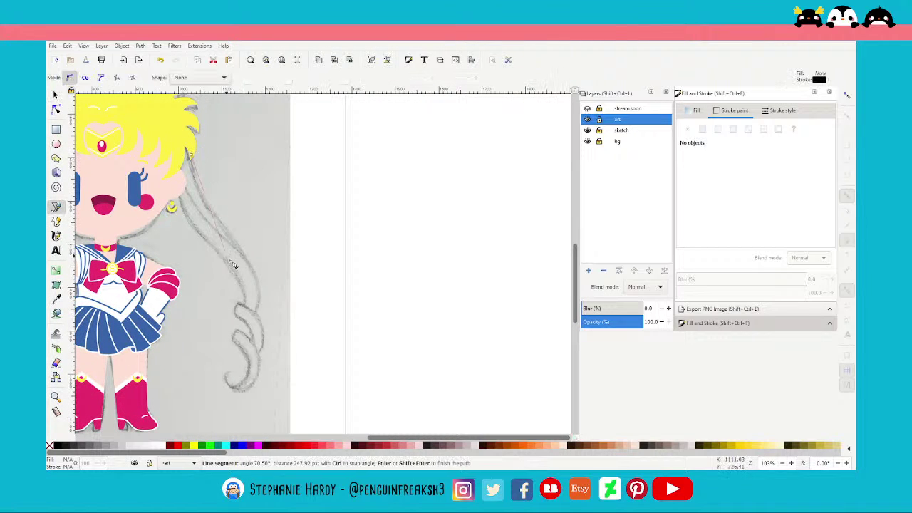
pyautogui.doubleClick(255, 312)
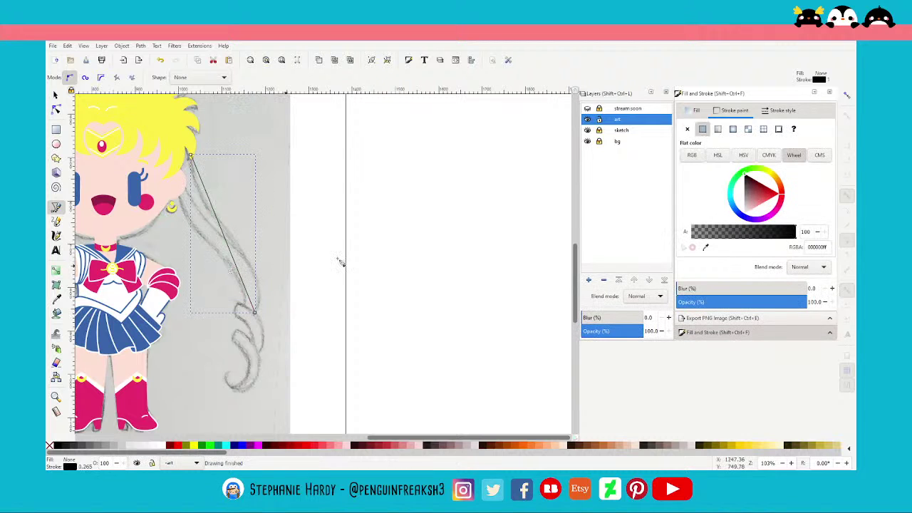
pyautogui.click(781, 111)
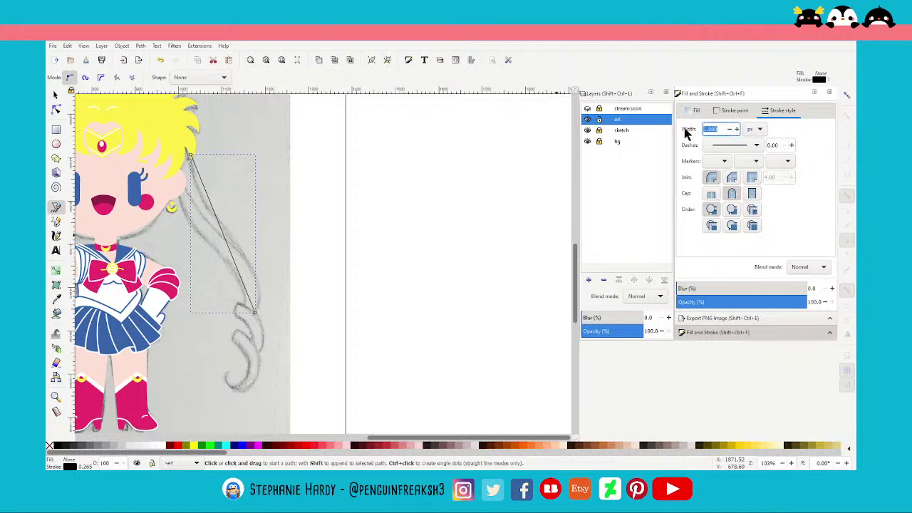
pyautogui.write('3.000')
pyautogui.press('Return')
pyautogui.click(55, 95)
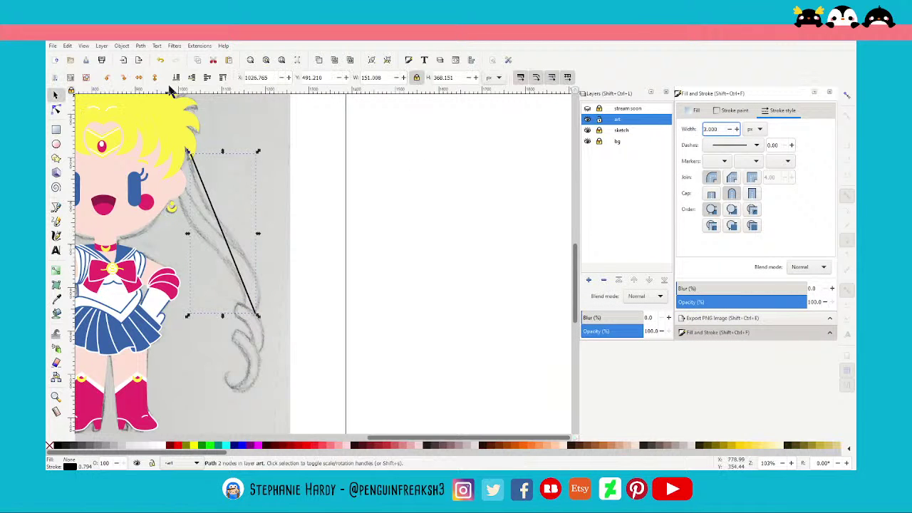
# - Bend the line into a curve following the sketched pigtail strand
pyautogui.click(55, 110)
pyautogui.press('3')
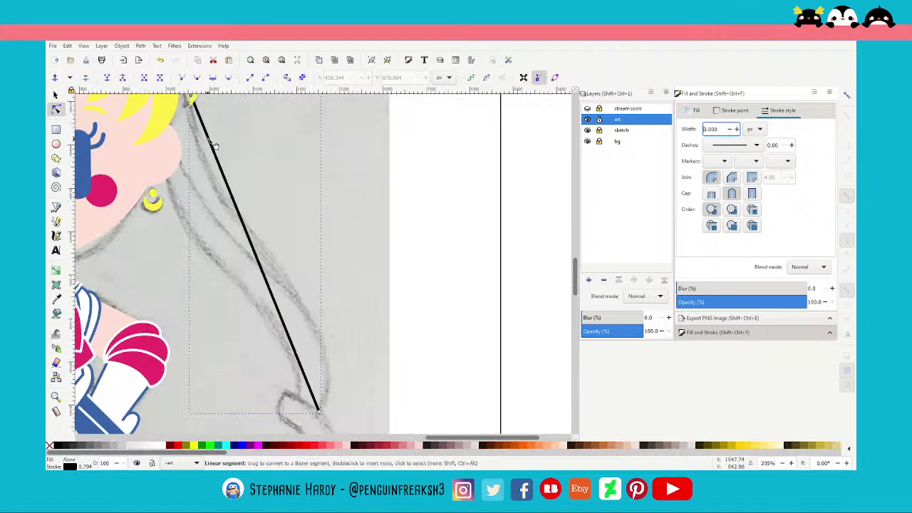
pyautogui.moveTo(214, 142); pyautogui.dragTo(209, 151)
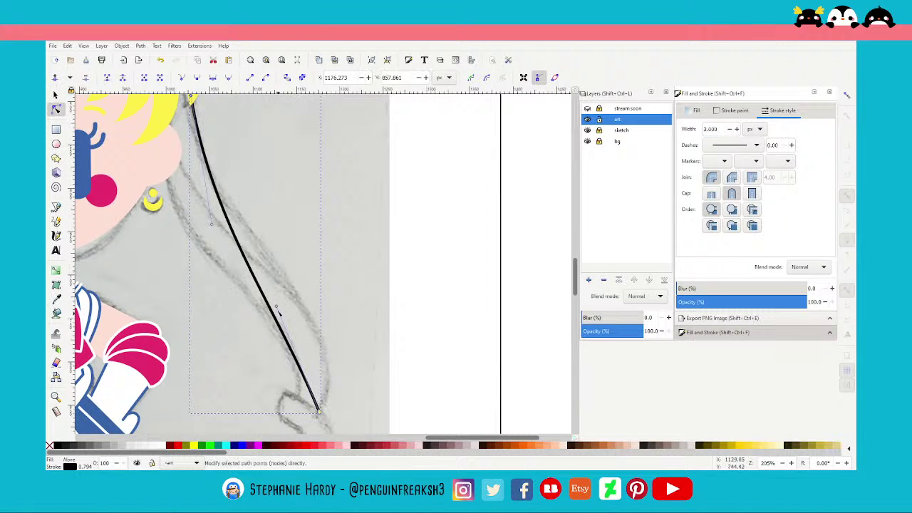
pyautogui.moveTo(277, 310)
pyautogui.mouseDown()
pyautogui.moveTo(364, 284)
pyautogui.moveTo(363, 306)
pyautogui.mouseUp()
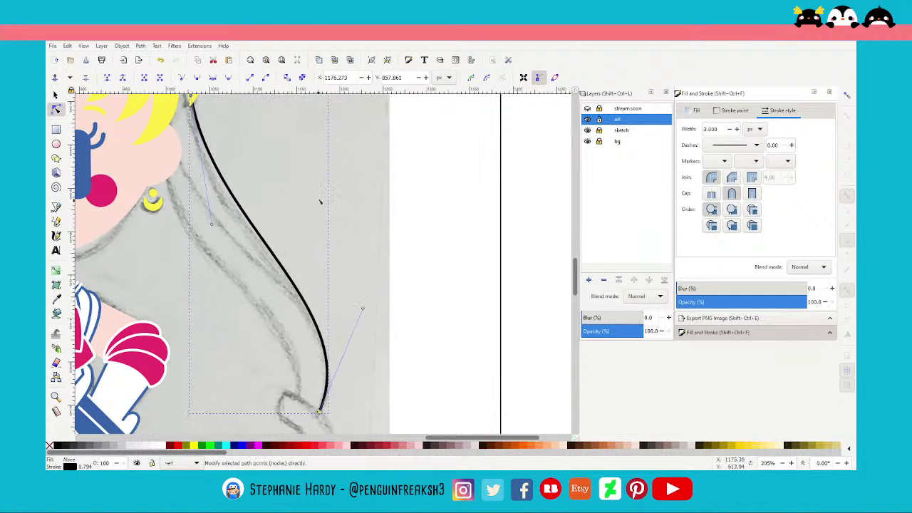
pyautogui.press('5')
pyautogui.press('3')
pyautogui.moveTo(256, 243); pyautogui.dragTo(249, 258)
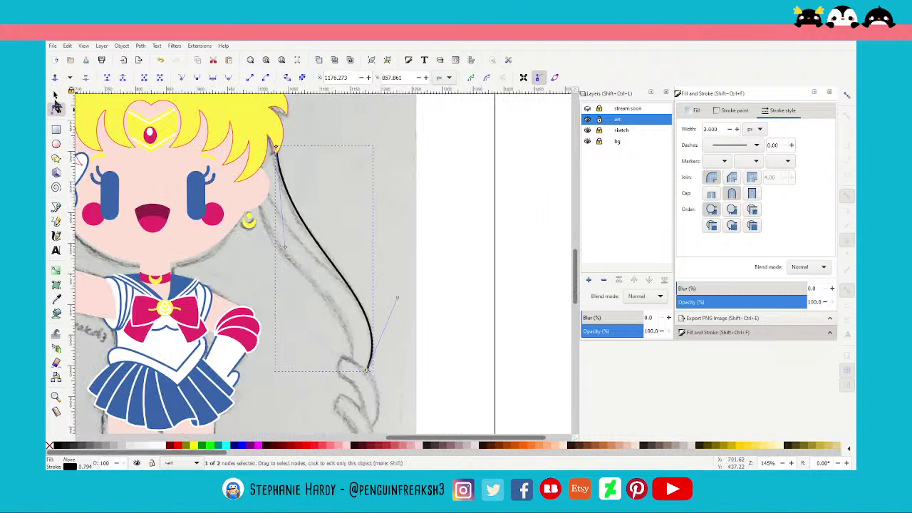
# - Duplicate the curved strand, shift the copy left, and reshape its top and bottom
pyautogui.press('s')
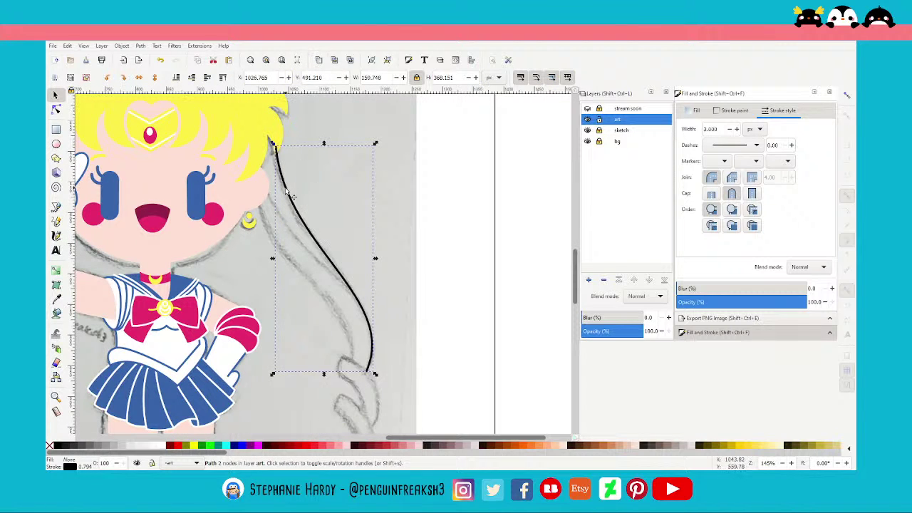
pyautogui.hotkey('ctrl', 'd')
pyautogui.moveTo(288, 194); pyautogui.dragTo(263, 205)
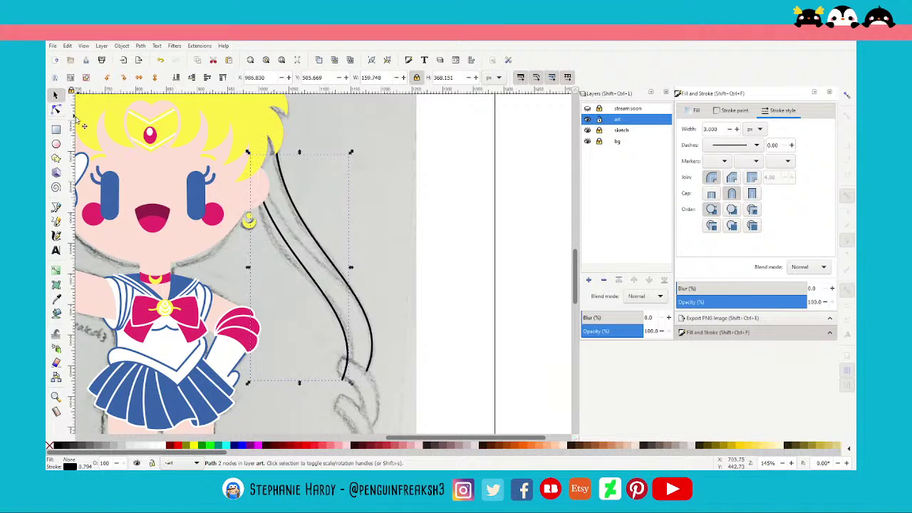
pyautogui.click(55, 109)
pyautogui.click(251, 155)
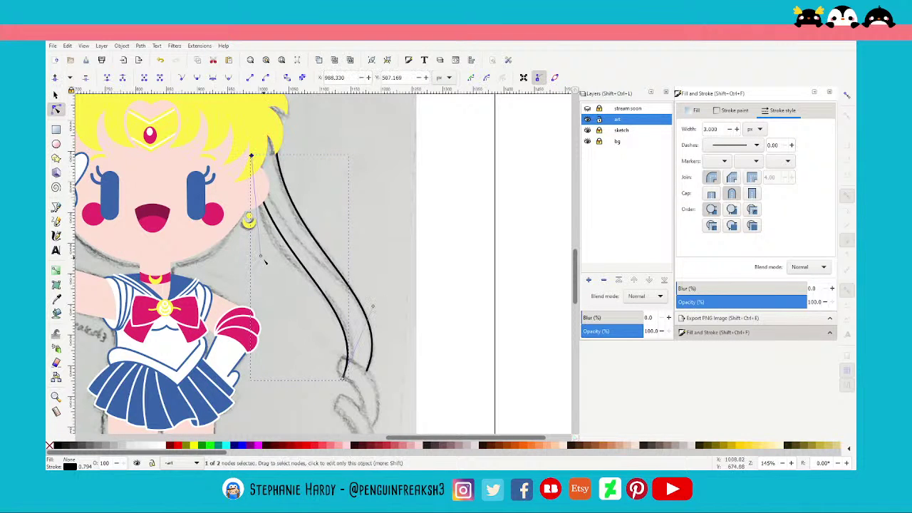
pyautogui.moveTo(260, 256); pyautogui.dragTo(247, 270)
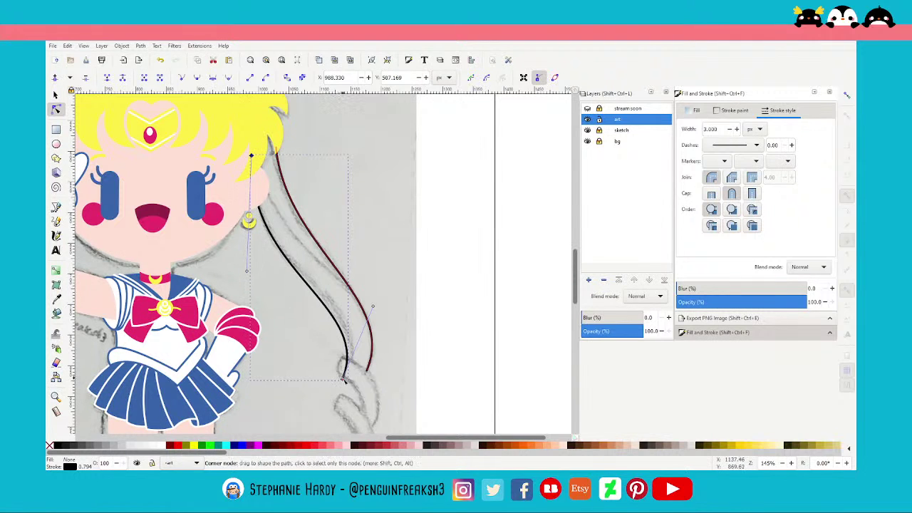
pyautogui.moveTo(343, 380); pyautogui.dragTo(351, 360)
pyautogui.moveTo(381, 290); pyautogui.dragTo(353, 295)
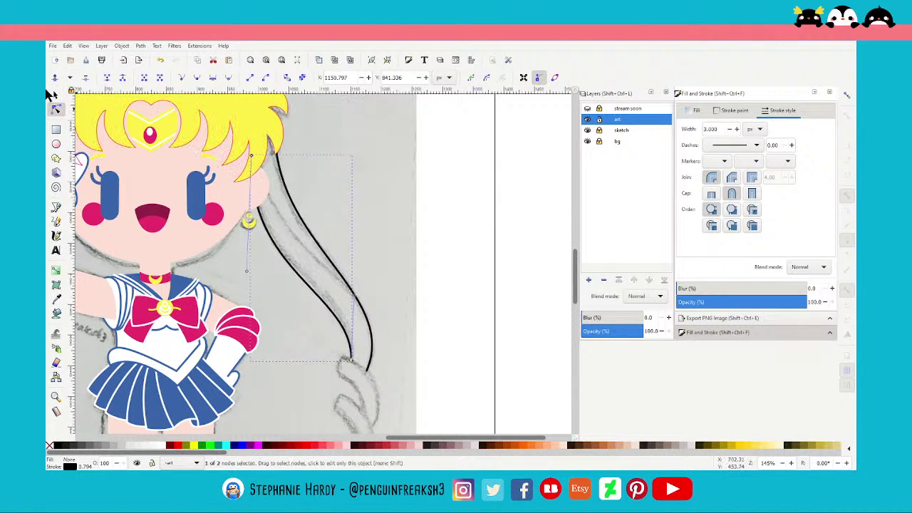
pyautogui.click(54, 94)
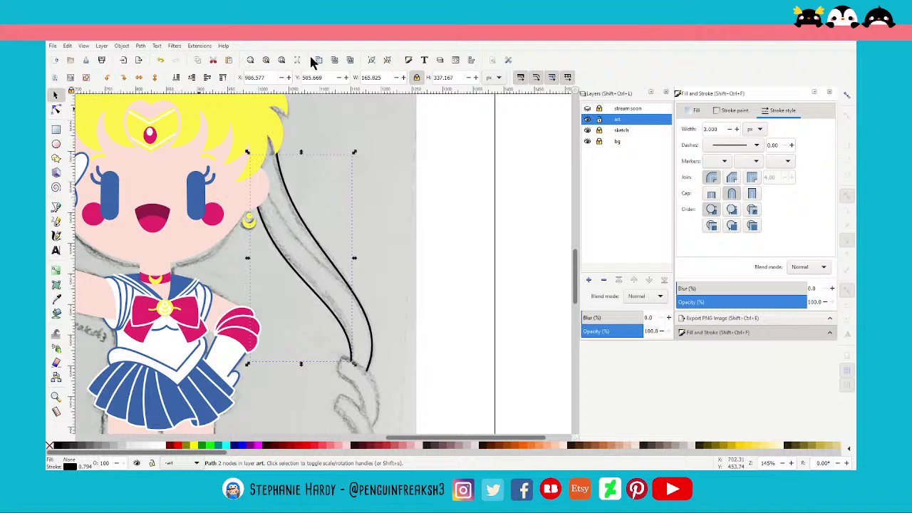
# - Fine-tune the strand curve's top and bottom nodes, then select both strands together
pyautogui.press('n')
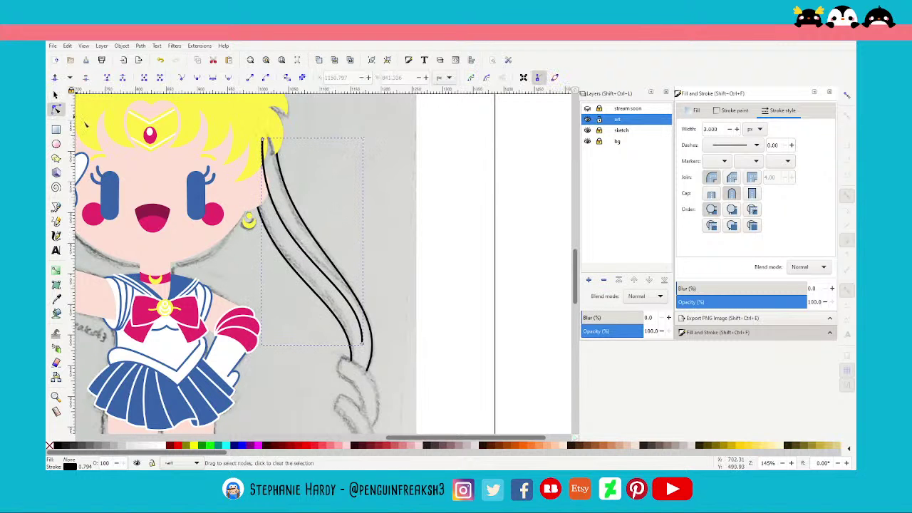
pyautogui.moveTo(268, 128)
pyautogui.mouseDown()
pyautogui.moveTo(254, 158)
pyautogui.moveTo(255, 148)
pyautogui.mouseUp()
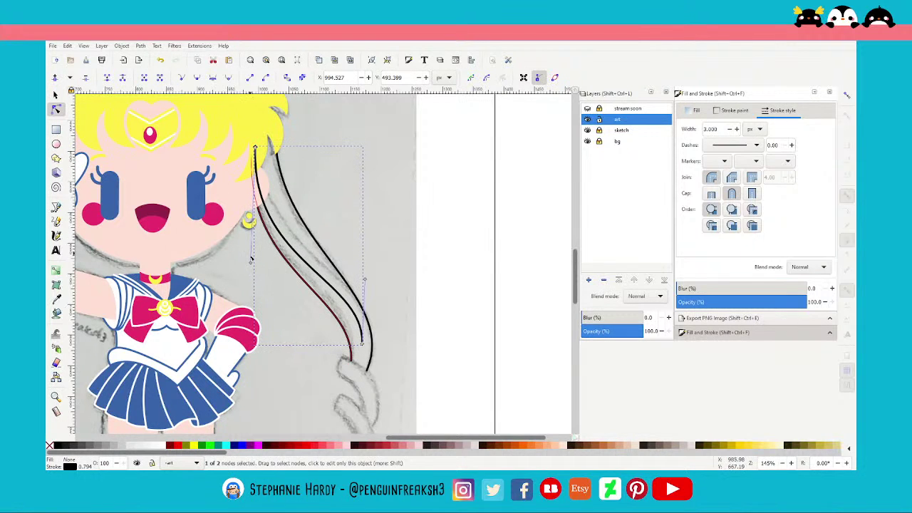
pyautogui.moveTo(248, 271); pyautogui.dragTo(264, 246)
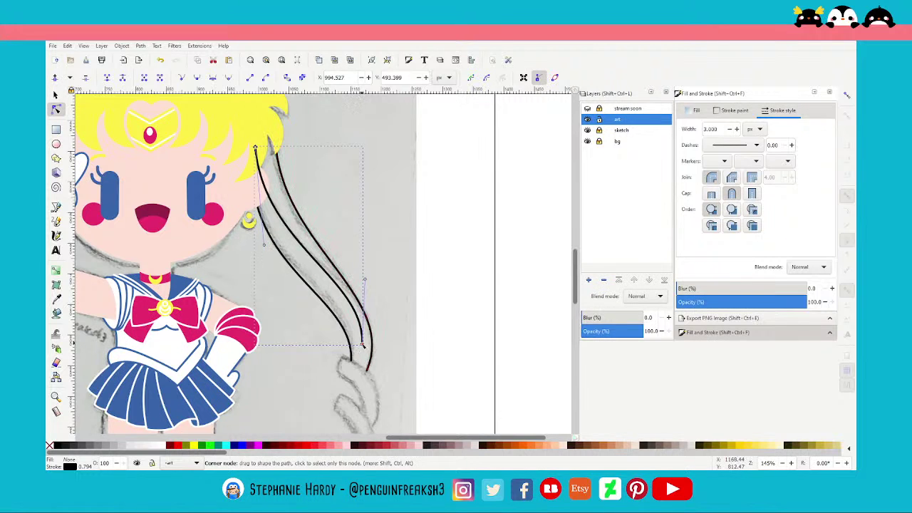
pyautogui.moveTo(361, 344); pyautogui.dragTo(358, 300)
pyautogui.moveTo(358, 237); pyautogui.dragTo(336, 267)
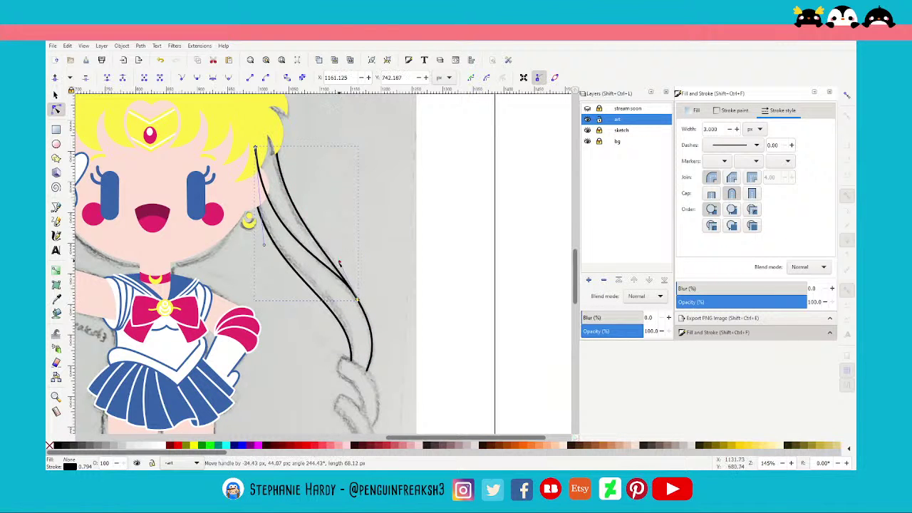
pyautogui.keyDown('ctrl'); pyautogui.scroll(3, 364, 305); pyautogui.keyUp('ctrl')
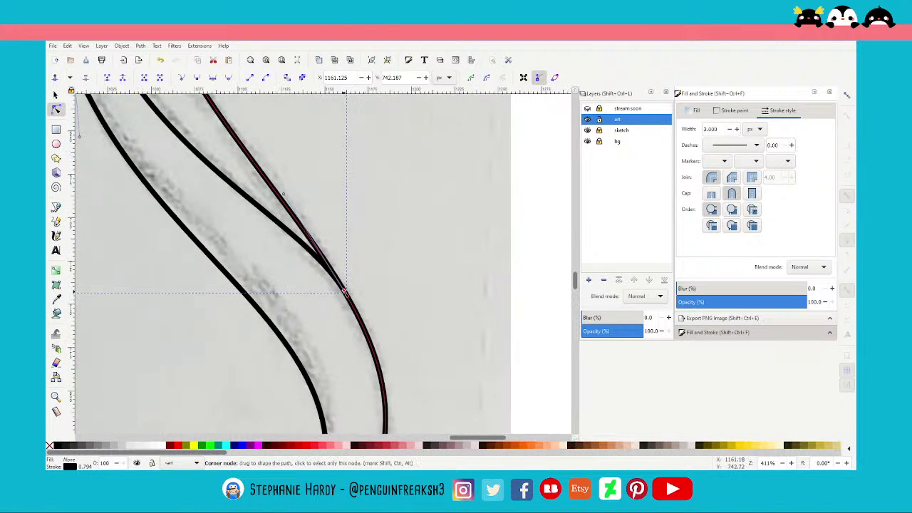
pyautogui.keyDown('ctrl'); pyautogui.scroll(-4, 389, 288); pyautogui.keyUp('ctrl')
pyautogui.click(55, 95)
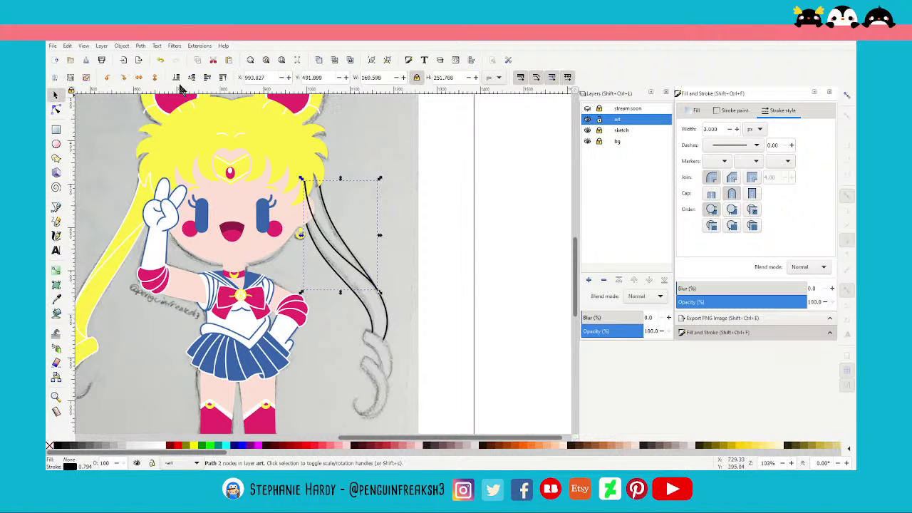
pyautogui.keyDown('shift'); pyautogui.click(330, 263); pyautogui.keyUp('shift')
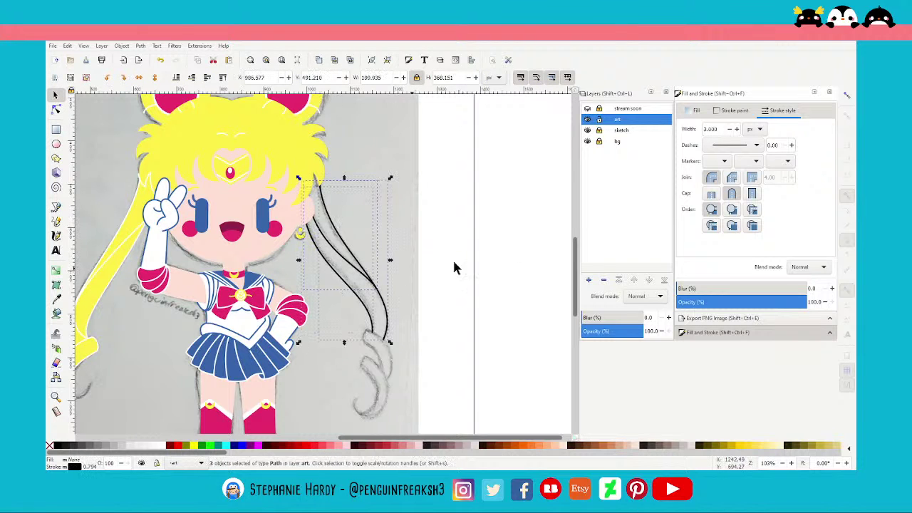
# - Turn the selected strands' strokes white and clear the selection
pyautogui.click(734, 110)
pyautogui.press('d')
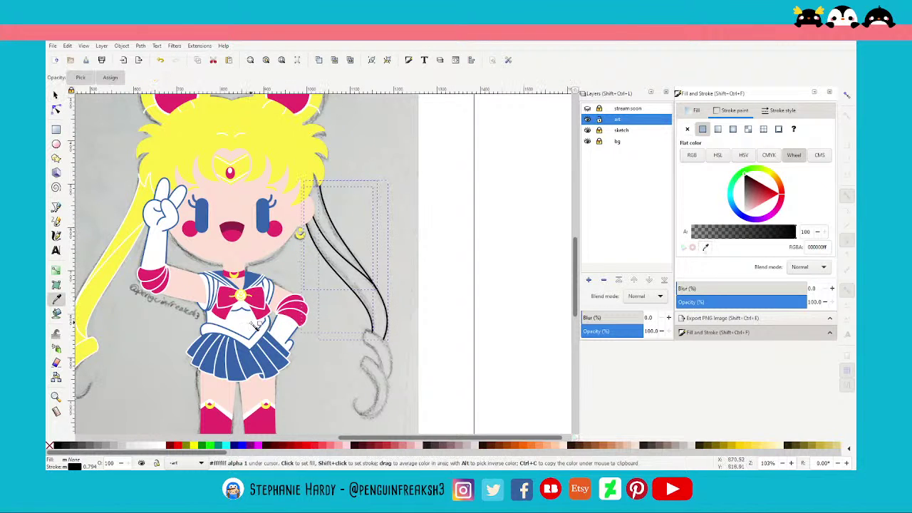
pyautogui.keyDown('shift'); pyautogui.click(254, 325); pyautogui.keyUp('shift')
pyautogui.press('s')
pyautogui.press('Escape')
# - Move the small hair strand from beside the hand to the face's right side, zooming onto it
pyautogui.scroll(-2, 384, 265)
pyautogui.scroll(-1, 381, 292)
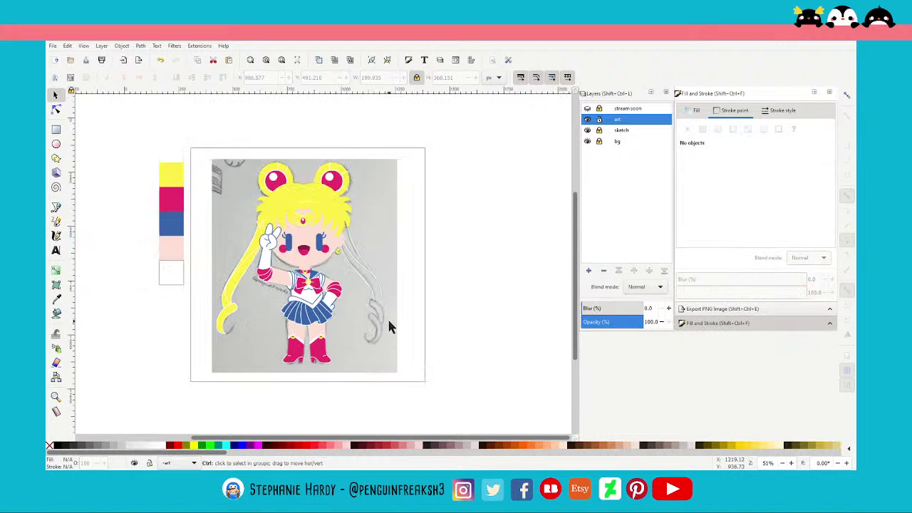
pyautogui.scroll(2, 389, 312)
pyautogui.scroll(2, 324, 187)
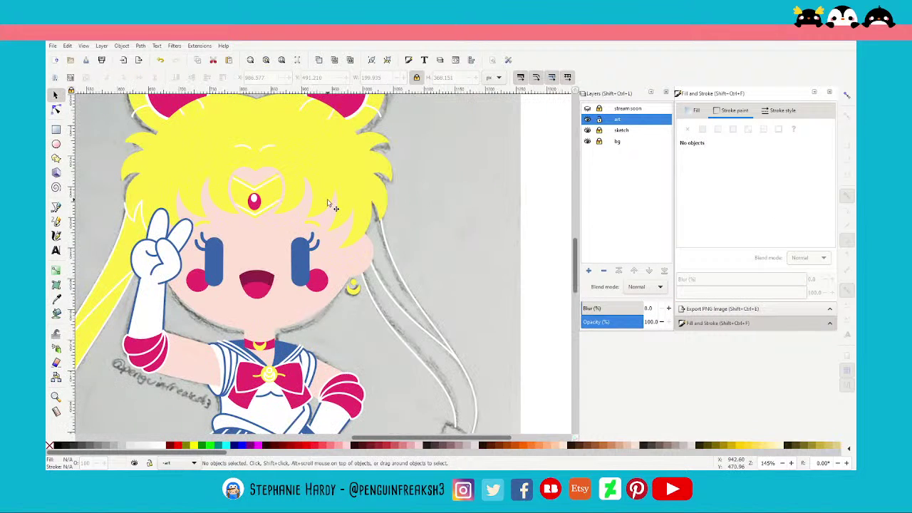
pyautogui.click(140, 213)
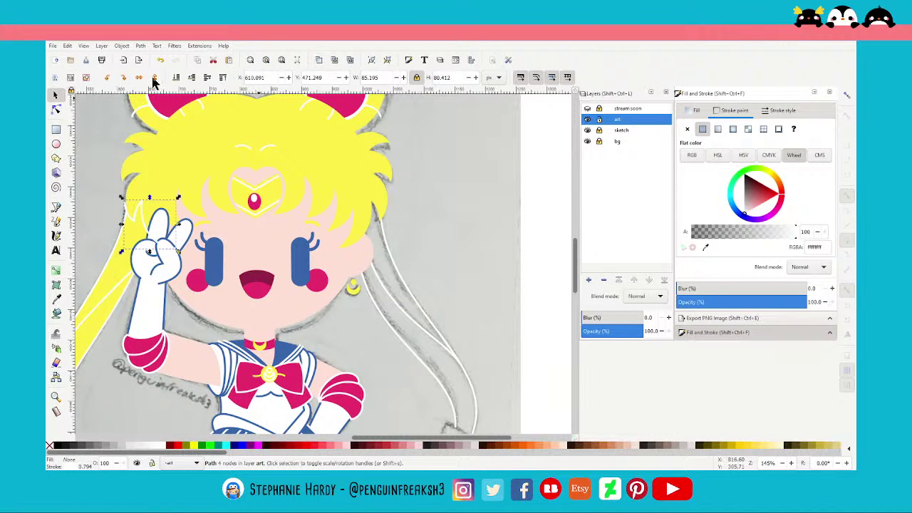
pyautogui.moveTo(162, 210)
pyautogui.mouseDown()
pyautogui.moveTo(380, 213)
pyautogui.moveTo(392, 223)
pyautogui.mouseUp()
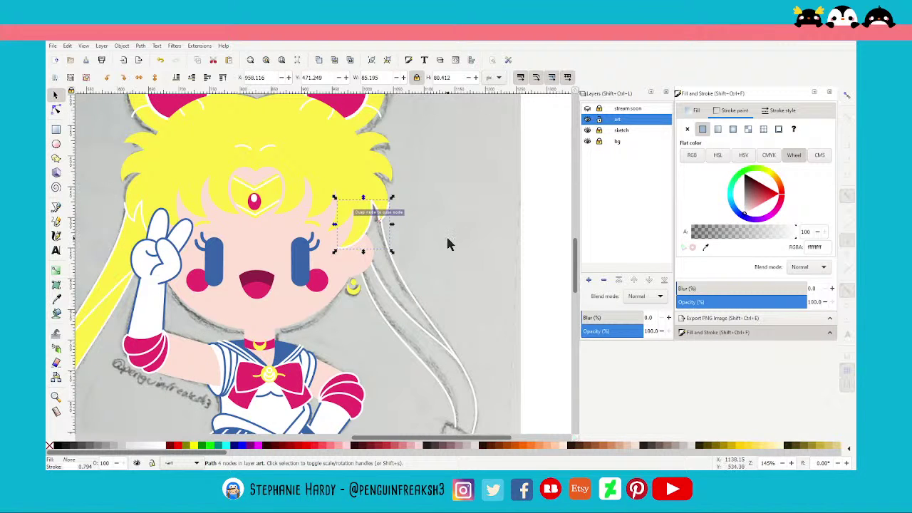
pyautogui.click(427, 230)
pyautogui.keyDown('ctrl'); pyautogui.scroll(2, 383, 233); pyautogui.keyUp('ctrl')
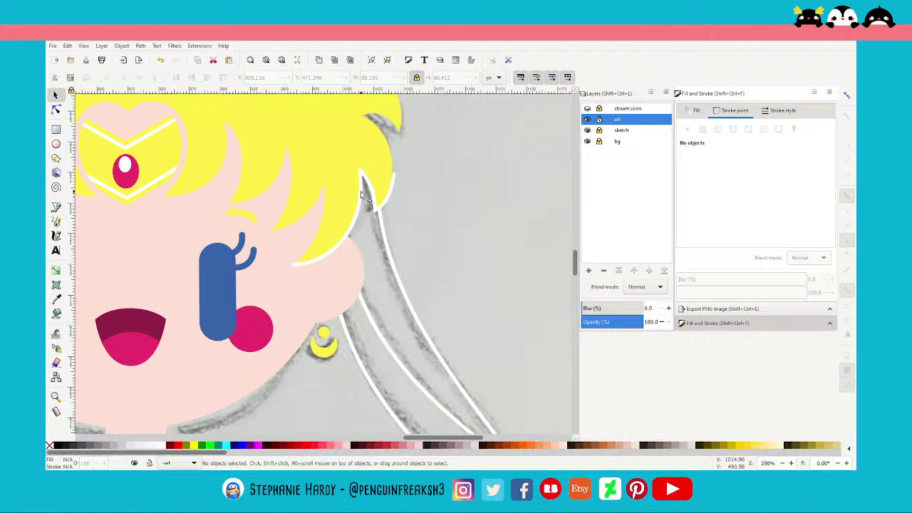
pyautogui.keyDown('ctrl'); pyautogui.scroll(-2, 328, 232); pyautogui.keyUp('ctrl')
pyautogui.keyDown('ctrl'); pyautogui.scroll(2, 345, 237); pyautogui.keyUp('ctrl')
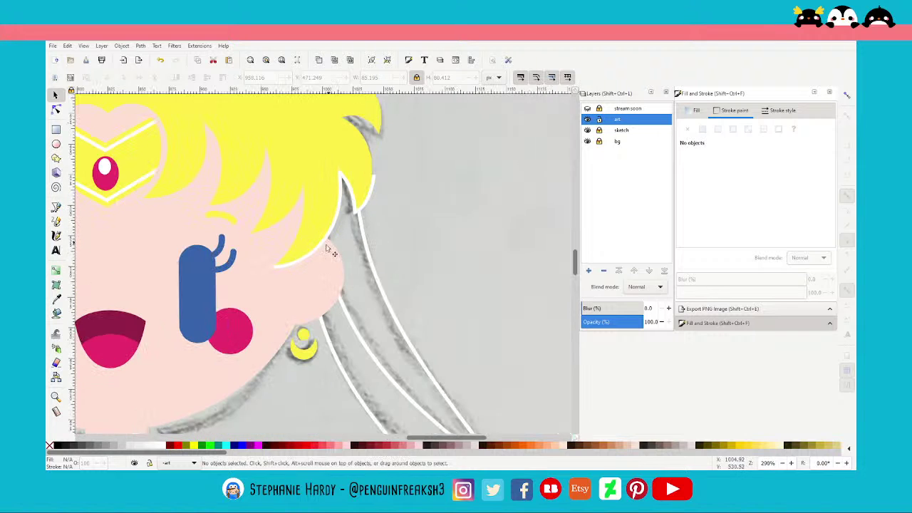
pyautogui.keyDown('ctrl'); pyautogui.scroll(-4, 341, 250); pyautogui.keyUp('ctrl')
pyautogui.keyDown('ctrl'); pyautogui.scroll(6, 291, 247); pyautogui.keyUp('ctrl')
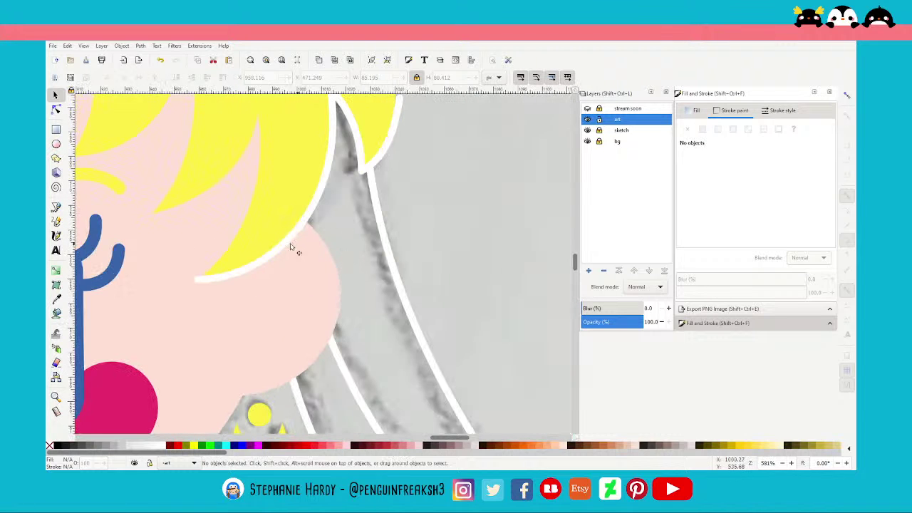
# - Drag the hair strand's tip node onto the cheek edge, undoing one stray nudge
pyautogui.click(55, 109)
pyautogui.click(259, 266)
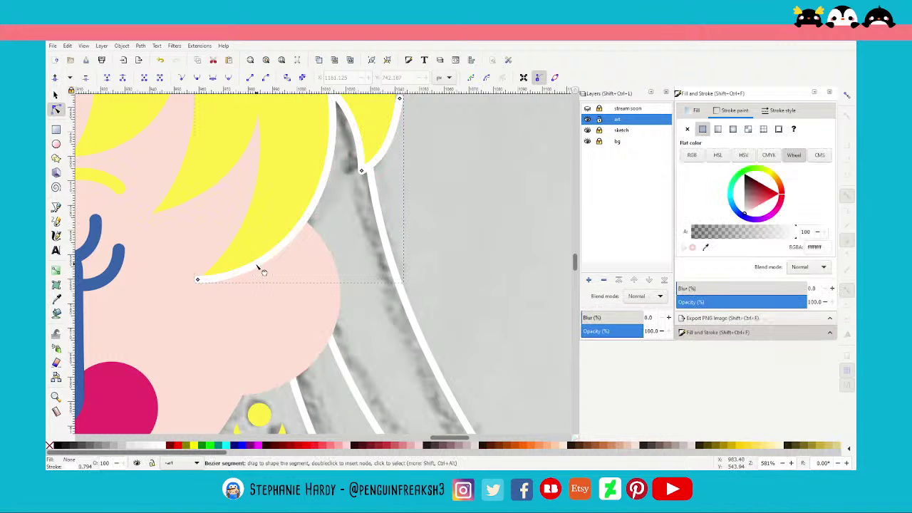
pyautogui.moveTo(199, 280)
pyautogui.mouseDown()
pyautogui.moveTo(310, 217)
pyautogui.moveTo(347, 211)
pyautogui.mouseUp()
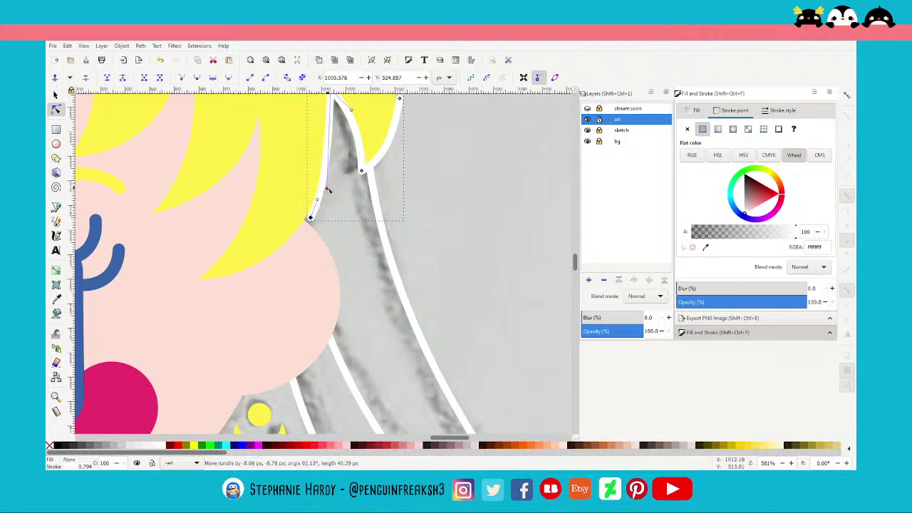
pyautogui.keyDown('ctrl'); pyautogui.scroll(-3, 345, 234); pyautogui.keyUp('ctrl')
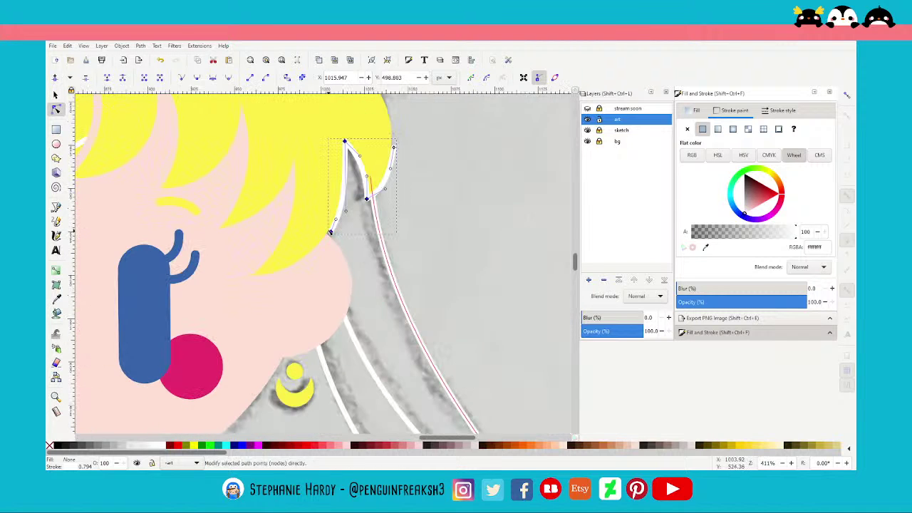
pyautogui.keyDown('ctrl'); pyautogui.scroll(2, 331, 238); pyautogui.keyUp('ctrl')
pyautogui.keyDown('ctrl'); pyautogui.scroll(2, 324, 234); pyautogui.keyUp('ctrl')
pyautogui.moveTo(323, 233); pyautogui.dragTo(317, 244)
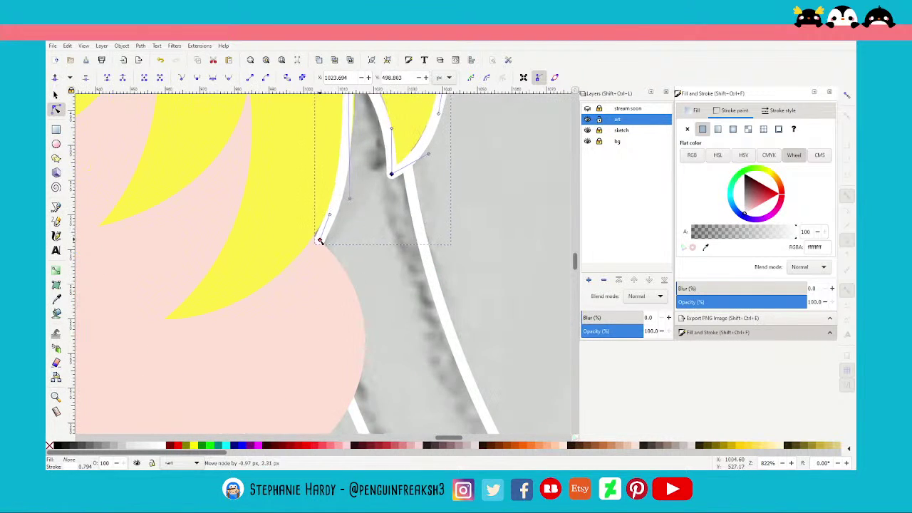
pyautogui.hotkey('ctrl', 'z')
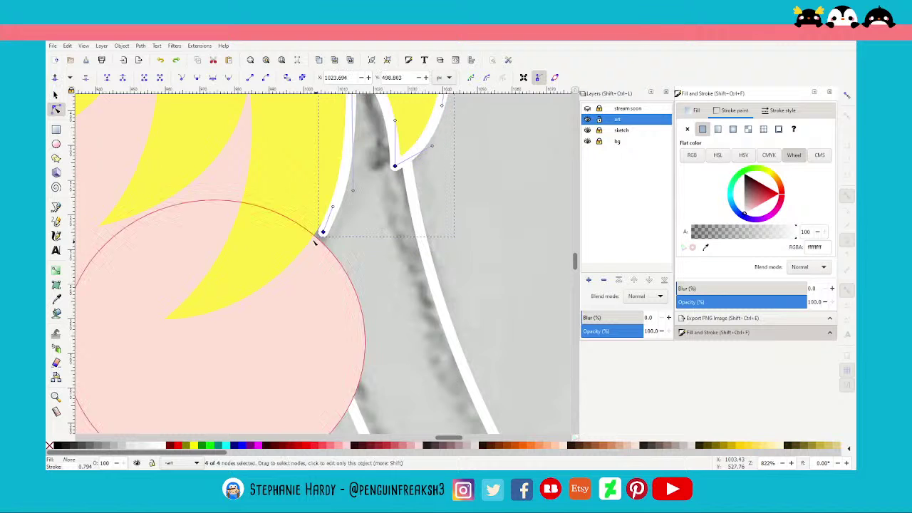
# - Fine-tune the lower tip node and edge curve, then deselect the hair path
pyautogui.moveTo(322, 234)
pyautogui.mouseDown()
pyautogui.moveTo(319, 241)
pyautogui.moveTo(335, 216)
pyautogui.mouseUp()
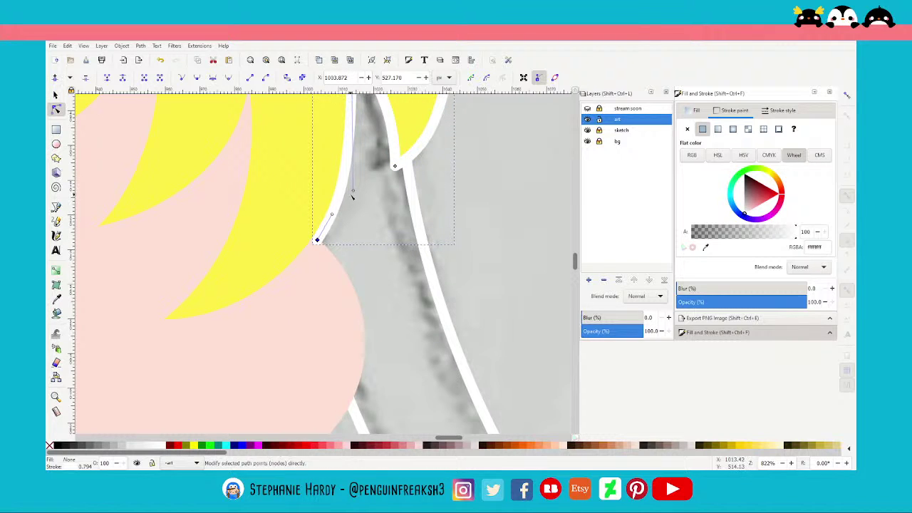
pyautogui.scroll(-1, 373, 216)
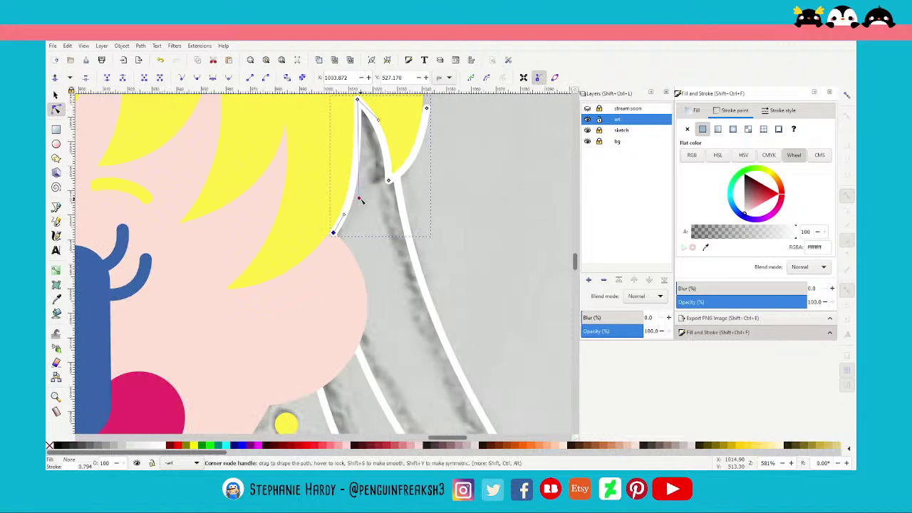
pyautogui.moveTo(358, 198); pyautogui.dragTo(370, 174)
pyautogui.click(57, 97)
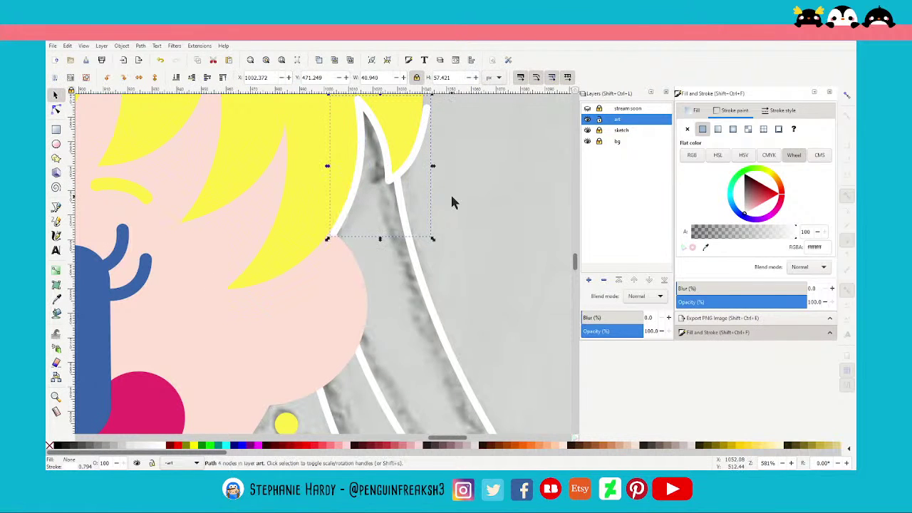
pyautogui.click(450, 192)
pyautogui.scroll(-4, 450, 193)
pyautogui.scroll(-2, 403, 224)
# - Trace the upper hair curl as a closed four-point shape with round joins and stroke width 3
pyautogui.scroll(-3, 441, 285)
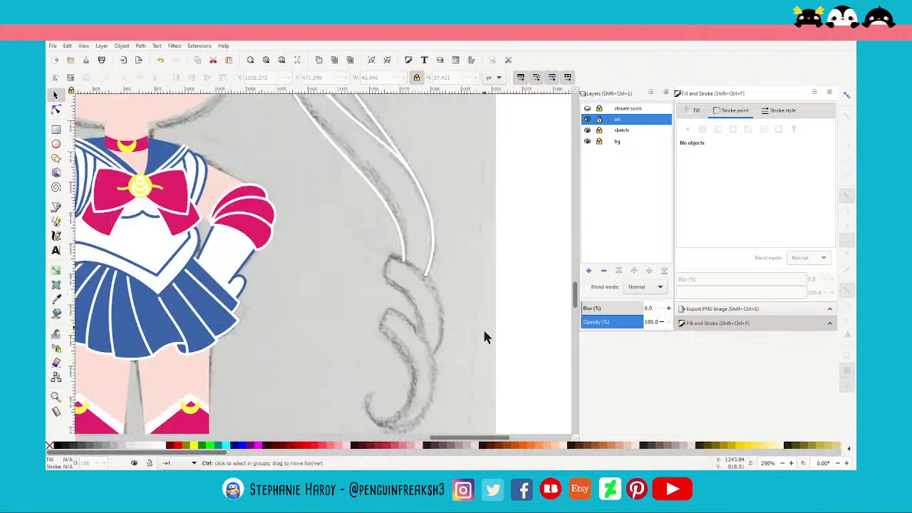
pyautogui.scroll(4, 449, 314)
pyautogui.click(55, 207)
pyautogui.scroll(-2, 258, 173)
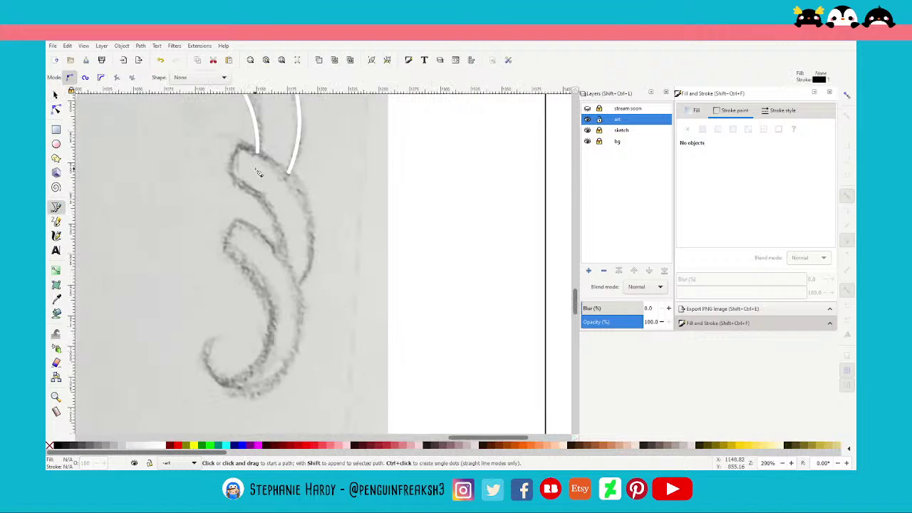
pyautogui.click(240, 144)
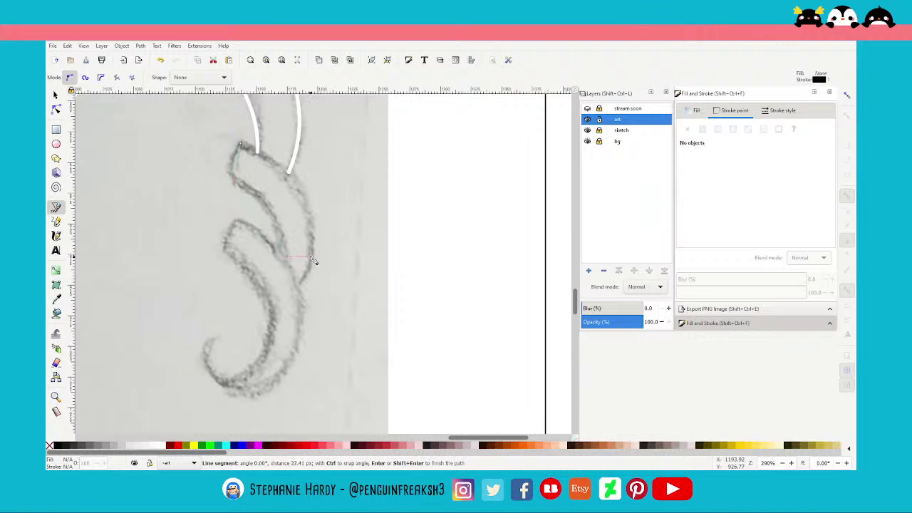
pyautogui.click(232, 176)
pyautogui.click(281, 255)
pyautogui.click(299, 281)
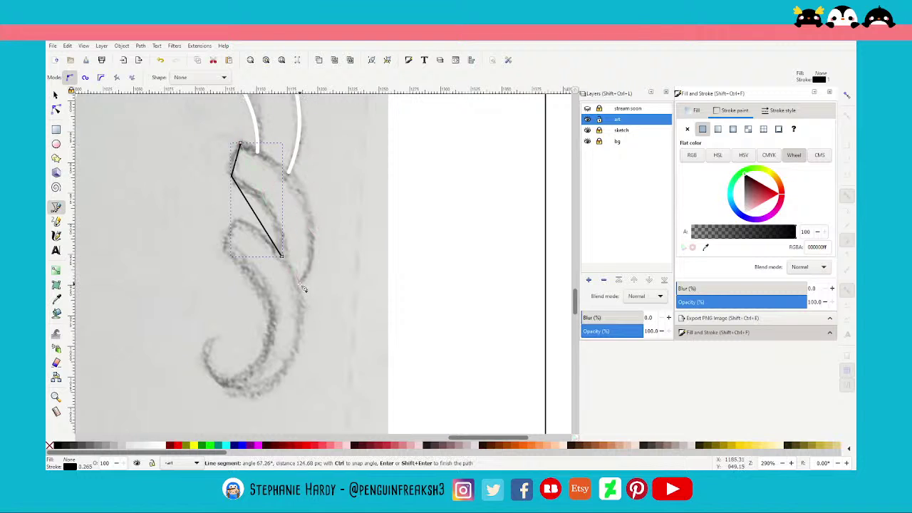
pyautogui.click(240, 144)
pyautogui.click(782, 111)
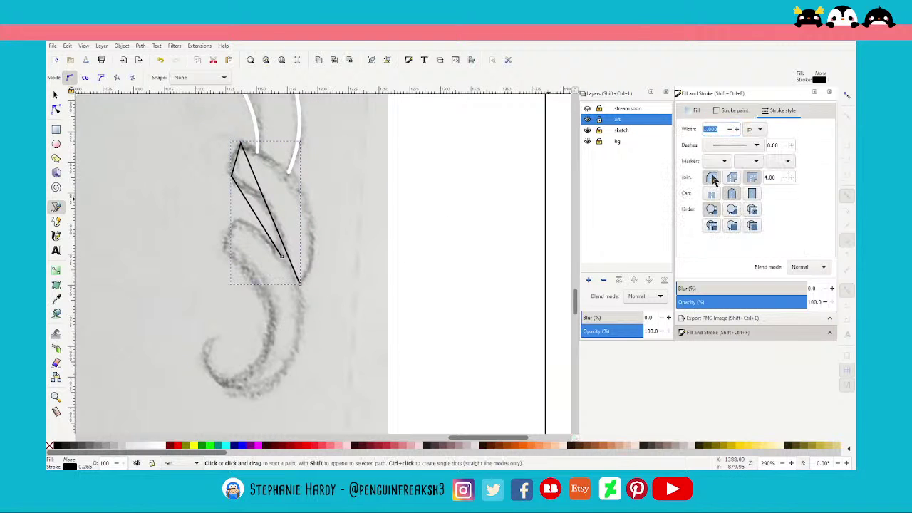
pyautogui.click(711, 177)
pyautogui.write('3.000')
pyautogui.press('Return')
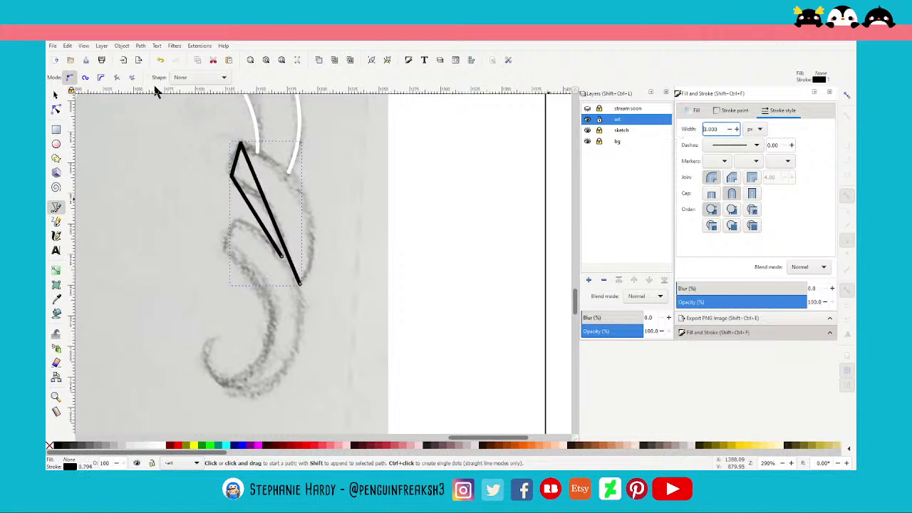
# - Bend the curl's edges into smooth curves, rounding its top nodes to follow the sketch
pyautogui.click(55, 110)
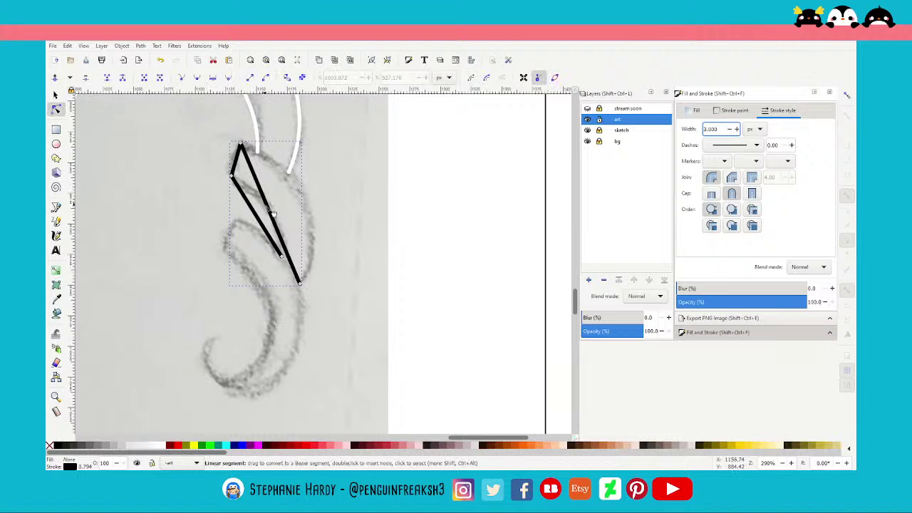
pyautogui.moveTo(273, 213); pyautogui.dragTo(313, 203)
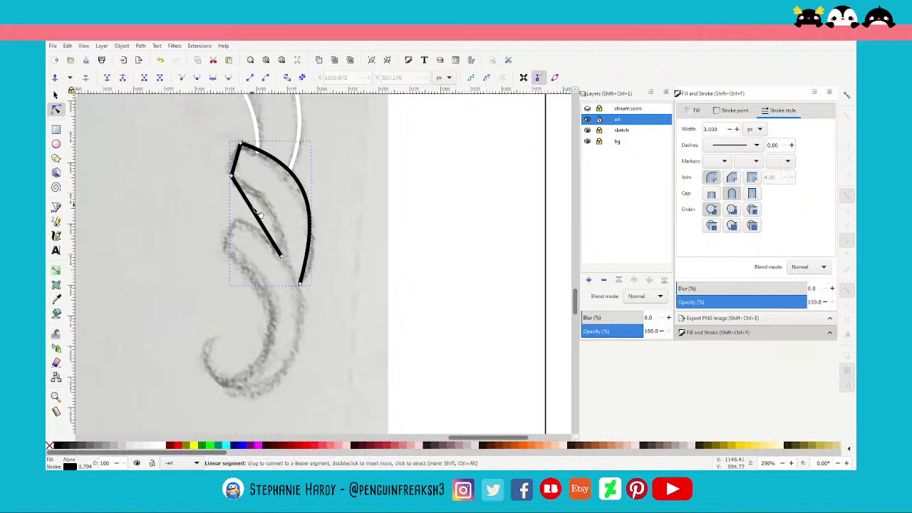
pyautogui.moveTo(258, 216); pyautogui.dragTo(270, 214)
pyautogui.moveTo(218, 133); pyautogui.dragTo(258, 193)
pyautogui.click(213, 77)
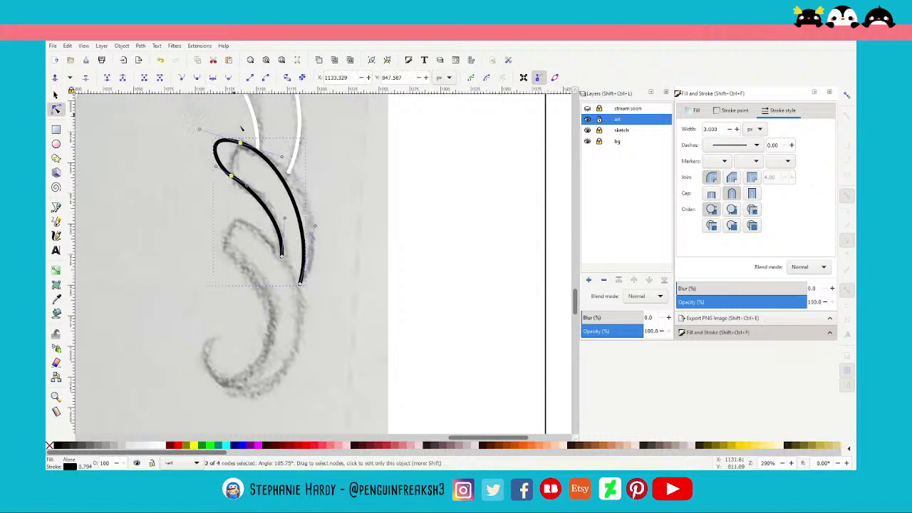
pyautogui.moveTo(283, 156); pyautogui.dragTo(257, 134)
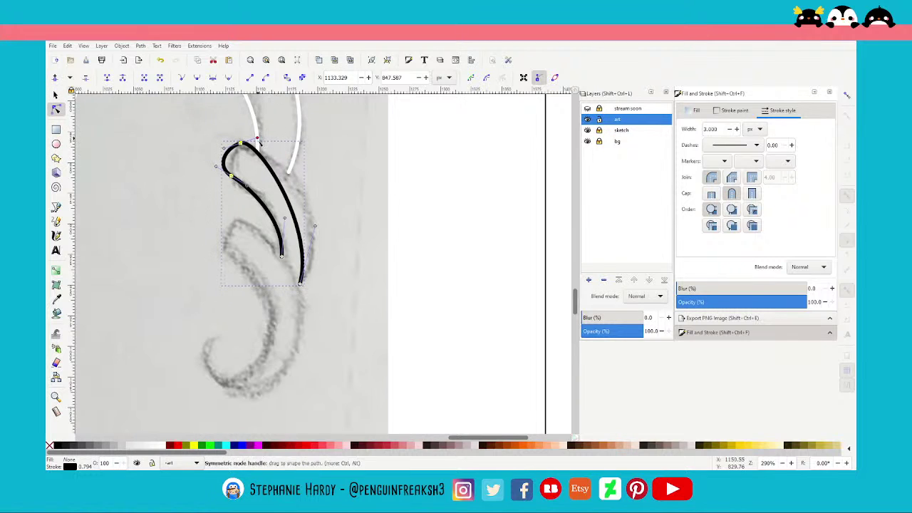
pyautogui.moveTo(216, 167); pyautogui.dragTo(229, 171)
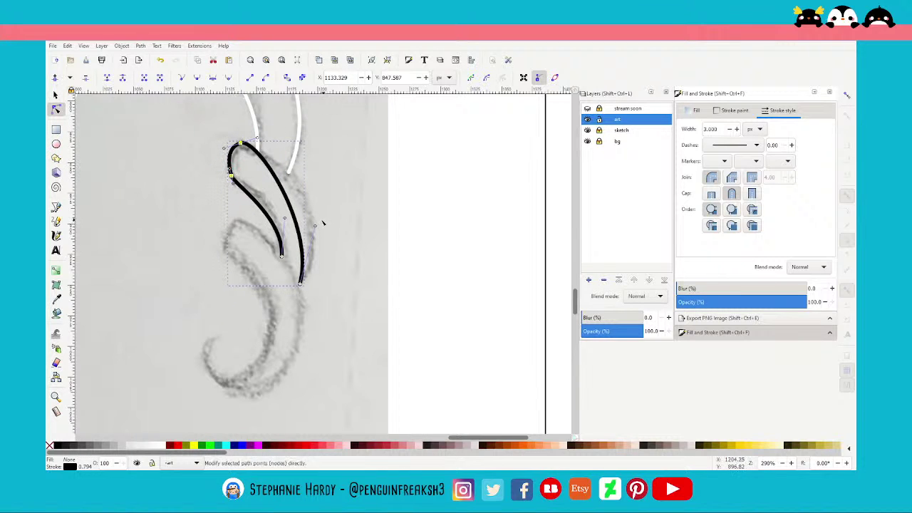
pyautogui.moveTo(315, 225); pyautogui.dragTo(338, 191)
pyautogui.moveTo(284, 218); pyautogui.dragTo(293, 208)
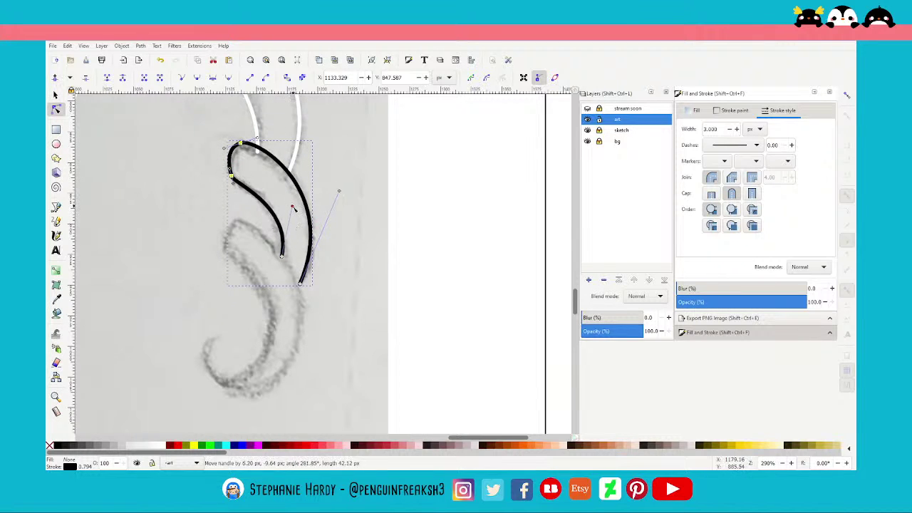
pyautogui.moveTo(230, 170); pyautogui.dragTo(229, 168)
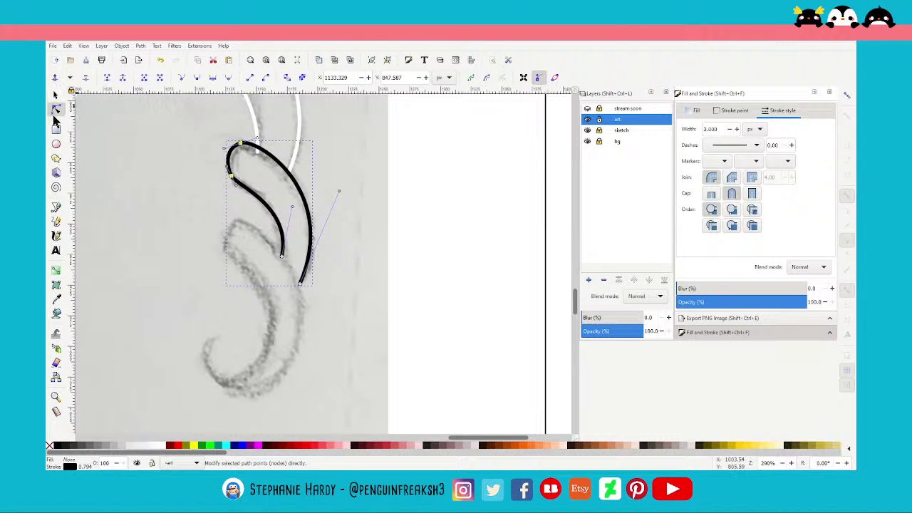
# - Trace the lower curl as a closed four-point shape with smooth curved segments and stroke width 3
pyautogui.click(56, 208)
pyautogui.click(236, 220)
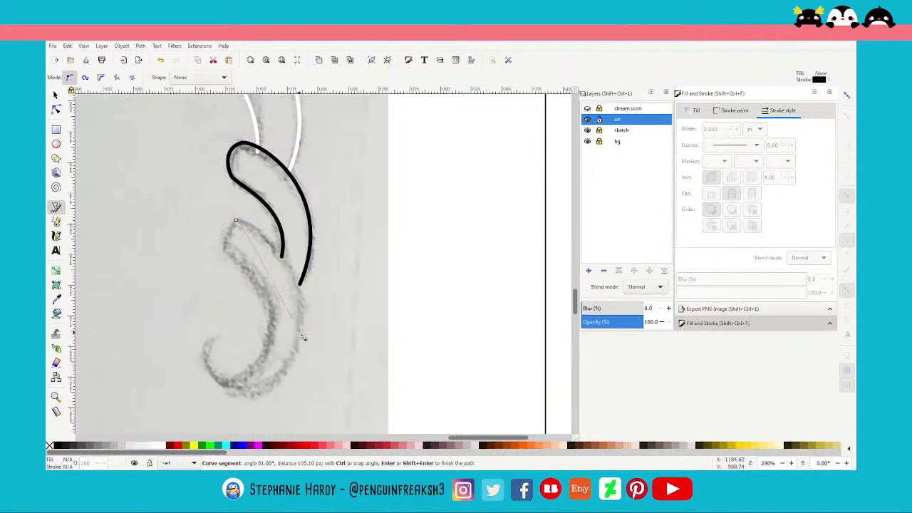
pyautogui.click(235, 387)
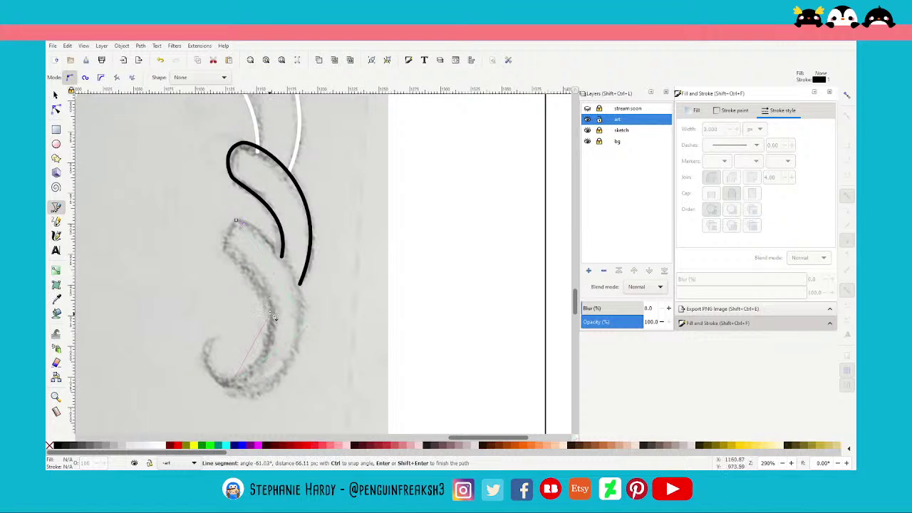
pyautogui.click(275, 315)
pyautogui.click(224, 249)
pyautogui.click(236, 220)
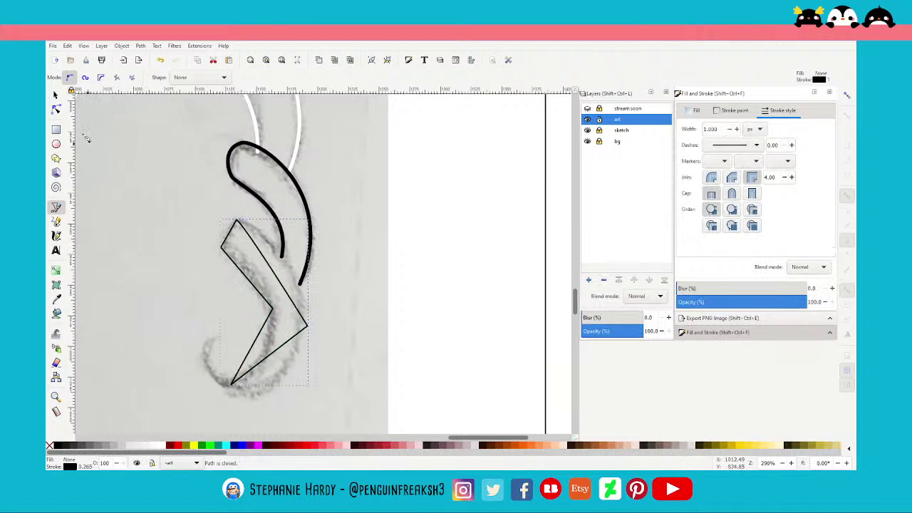
pyautogui.click(56, 111)
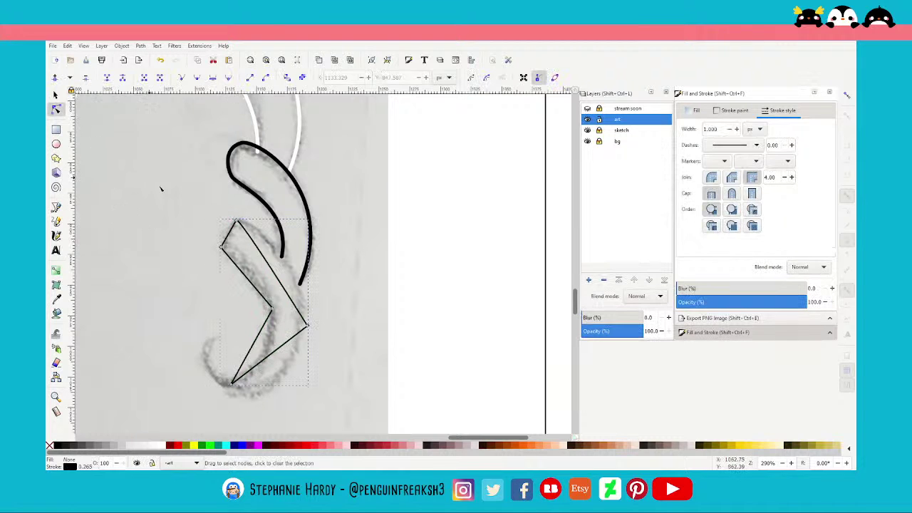
pyautogui.click(218, 82)
pyautogui.click(212, 77)
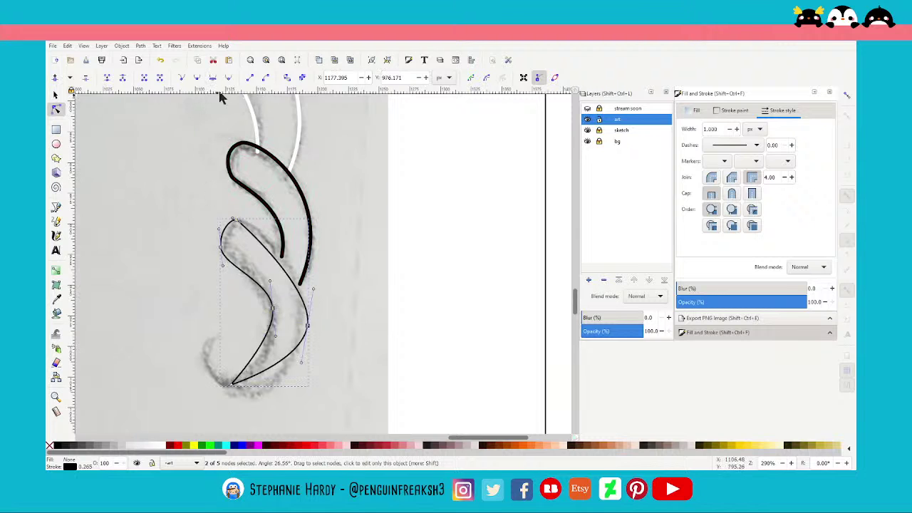
pyautogui.moveTo(242, 221); pyautogui.dragTo(246, 222)
pyautogui.write('3')
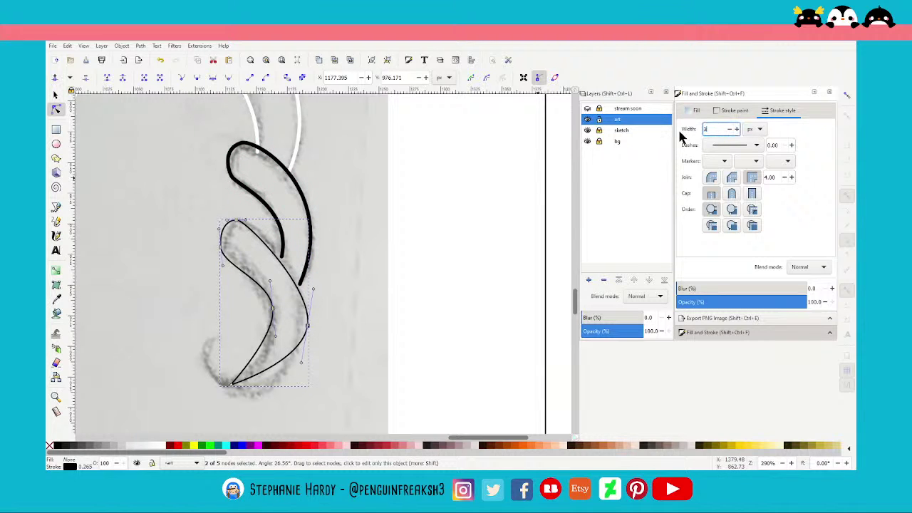
pyautogui.press('Return')
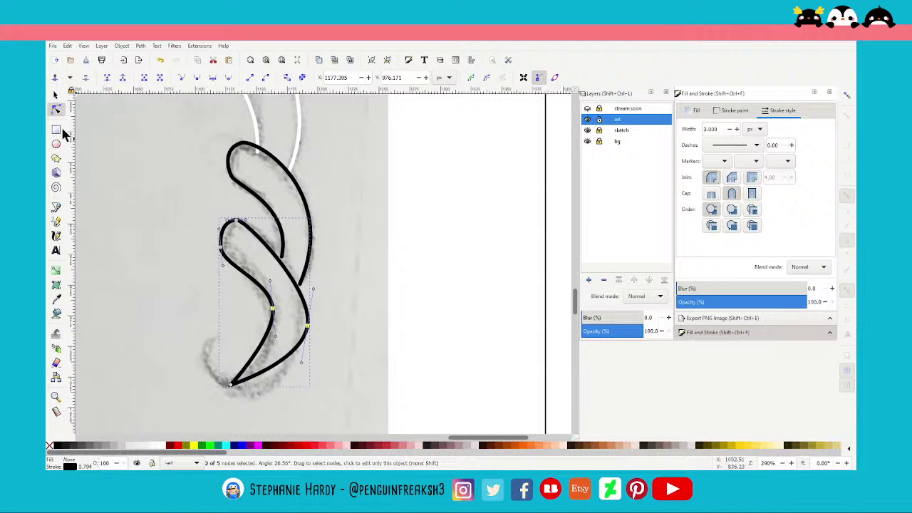
# - Reshape the lower curl's right curve and upper nodes into a crescent
pyautogui.moveTo(315, 293); pyautogui.dragTo(316, 276)
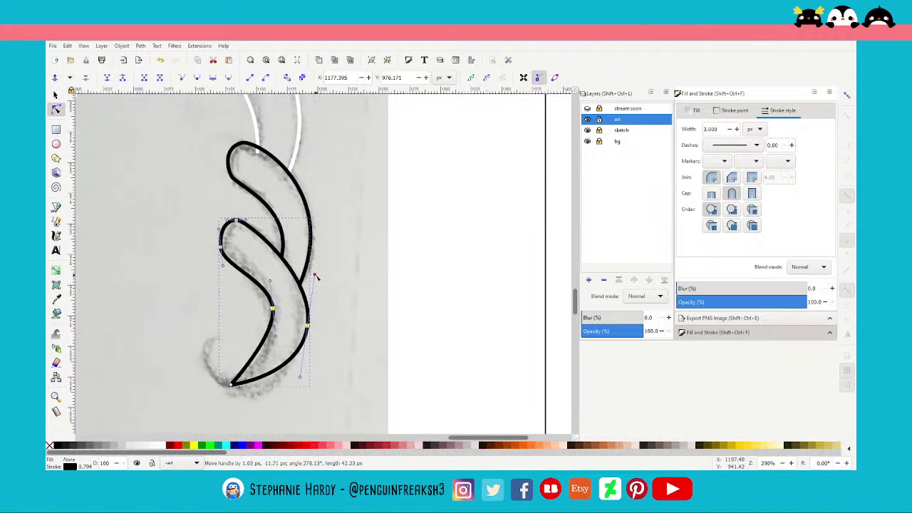
pyautogui.moveTo(272, 308); pyautogui.dragTo(271, 324)
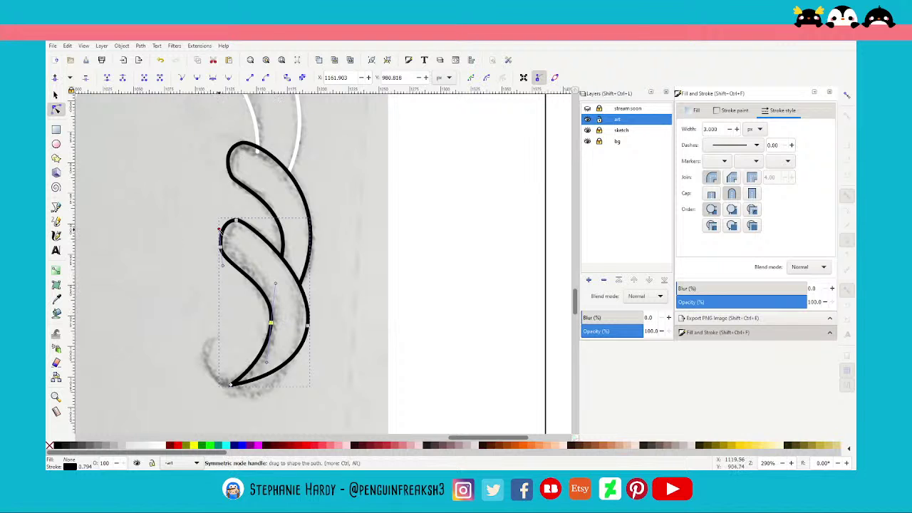
pyautogui.moveTo(188, 203); pyautogui.dragTo(262, 271)
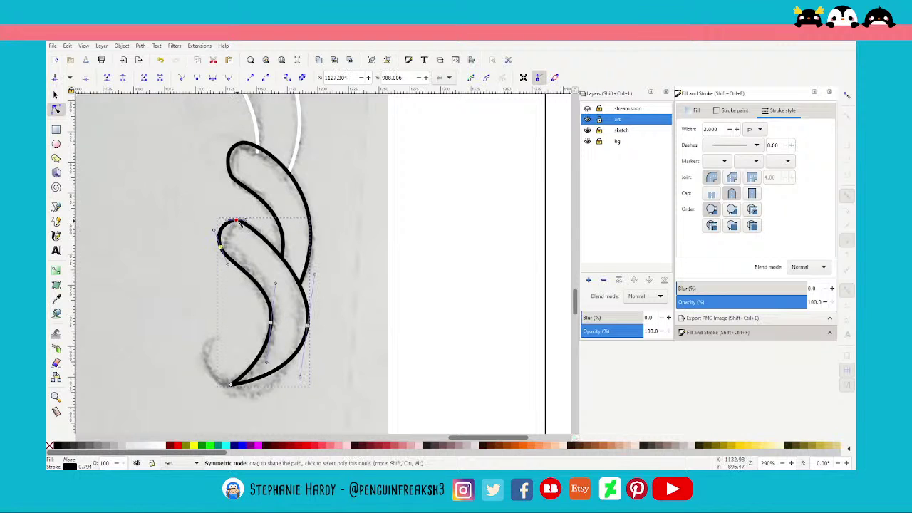
pyautogui.moveTo(240, 224)
pyautogui.mouseDown()
pyautogui.moveTo(253, 226)
pyautogui.moveTo(219, 240)
pyautogui.mouseUp()
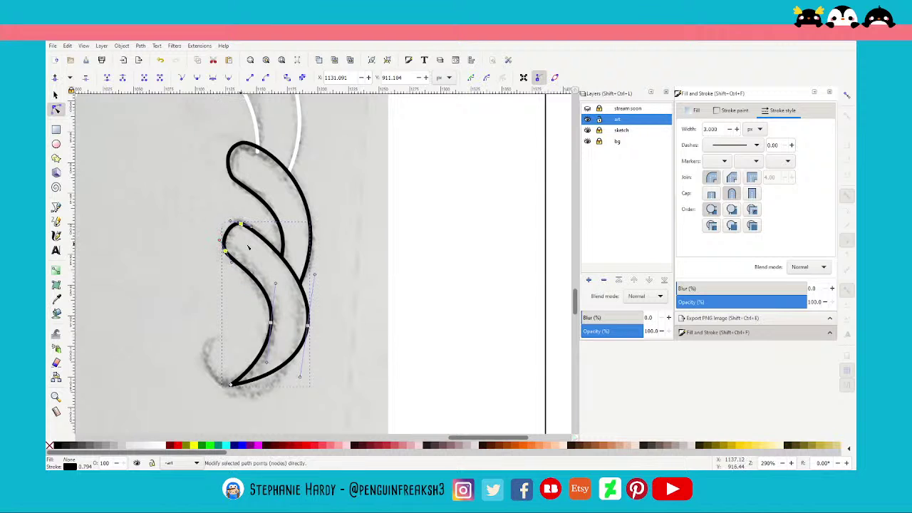
# - Fill the curl with flat yellow and sample white for its outline
pyautogui.click(695, 111)
pyautogui.click(702, 129)
pyautogui.click(730, 111)
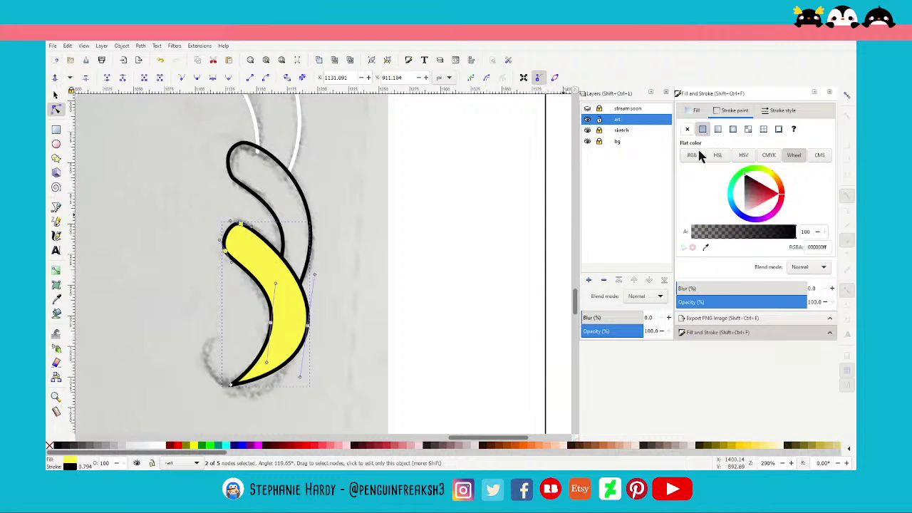
pyautogui.click(706, 248)
pyautogui.keyDown('shift'); pyautogui.click(302, 146); pyautogui.keyUp('shift')
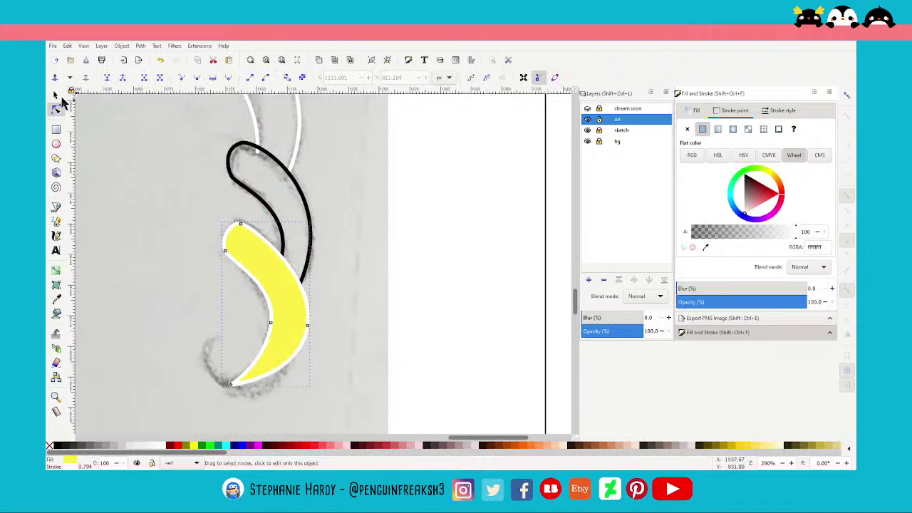
pyautogui.click(56, 94)
pyautogui.click(148, 238)
pyautogui.scroll(-1, 378, 280)
pyautogui.scroll(-3, 378, 280)
# - Move the yellow curl's bottom end node and adjust its handle so the tip matches the sketch
pyautogui.scroll(2, 370, 306)
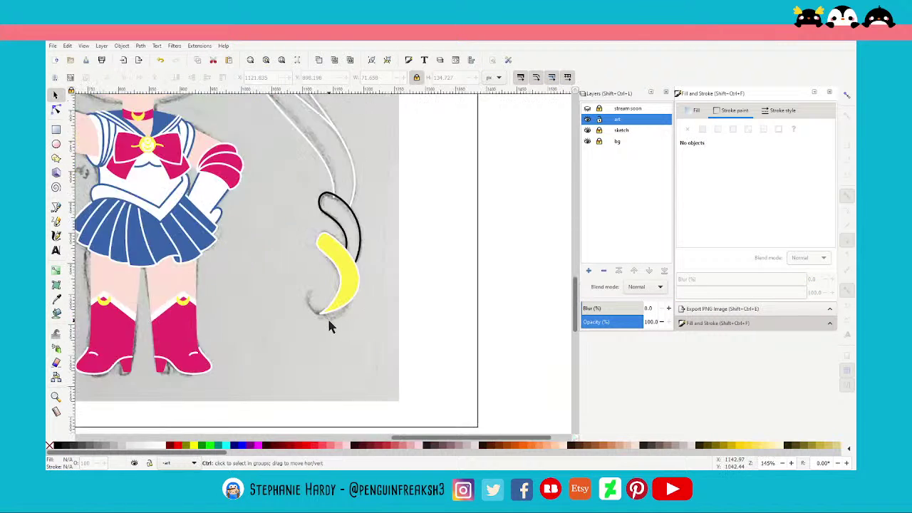
pyautogui.scroll(2, 330, 321)
pyautogui.click(56, 109)
pyautogui.click(306, 298)
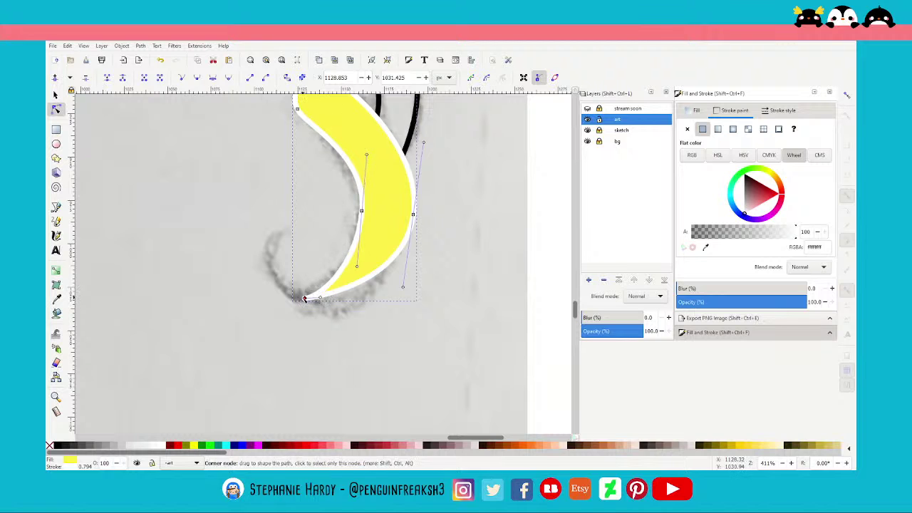
pyautogui.moveTo(304, 298)
pyautogui.mouseDown()
pyautogui.moveTo(280, 288)
pyautogui.moveTo(292, 310)
pyautogui.moveTo(348, 314)
pyautogui.mouseUp()
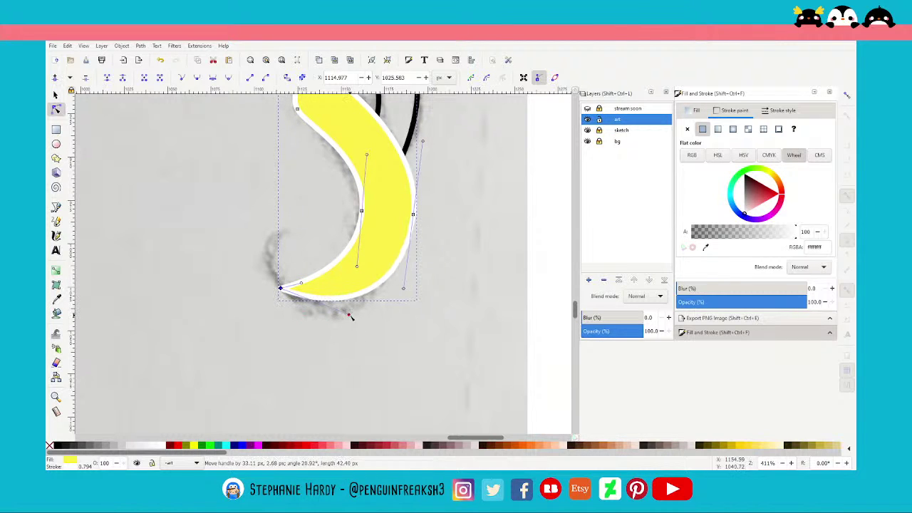
pyautogui.moveTo(302, 284); pyautogui.dragTo(330, 288)
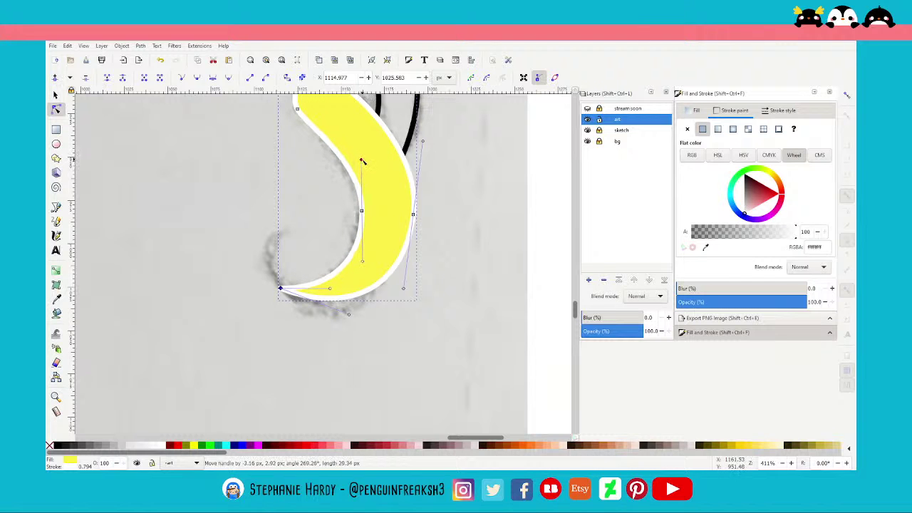
pyautogui.keyDown('ctrl'); pyautogui.scroll(-3, 325, 276); pyautogui.keyUp('ctrl')
pyautogui.keyDown('ctrl'); pyautogui.scroll(-2, 325, 276); pyautogui.keyUp('ctrl')
pyautogui.click(55, 94)
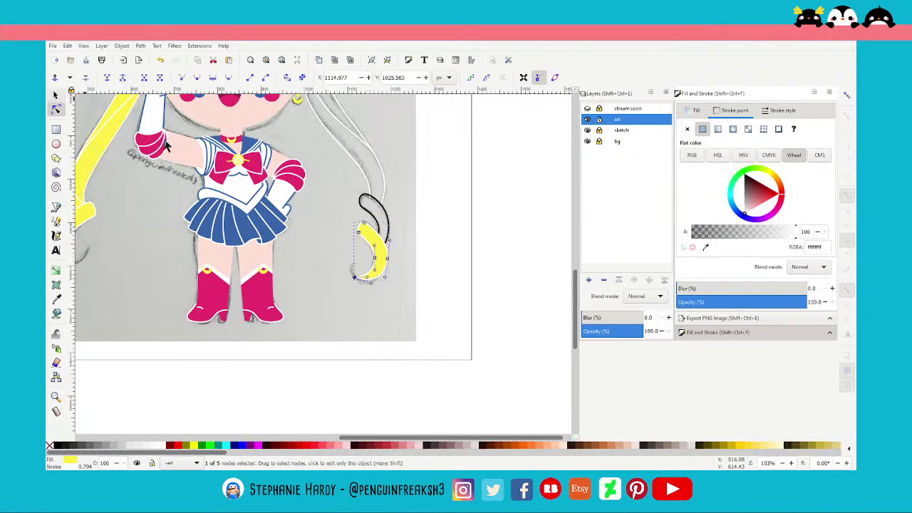
# - Give the black curl outline a sampled white stroke and a flat yellow fill
pyautogui.keyDown('ctrl'); pyautogui.scroll(3, 380, 221); pyautogui.keyUp('ctrl')
pyautogui.click(372, 214)
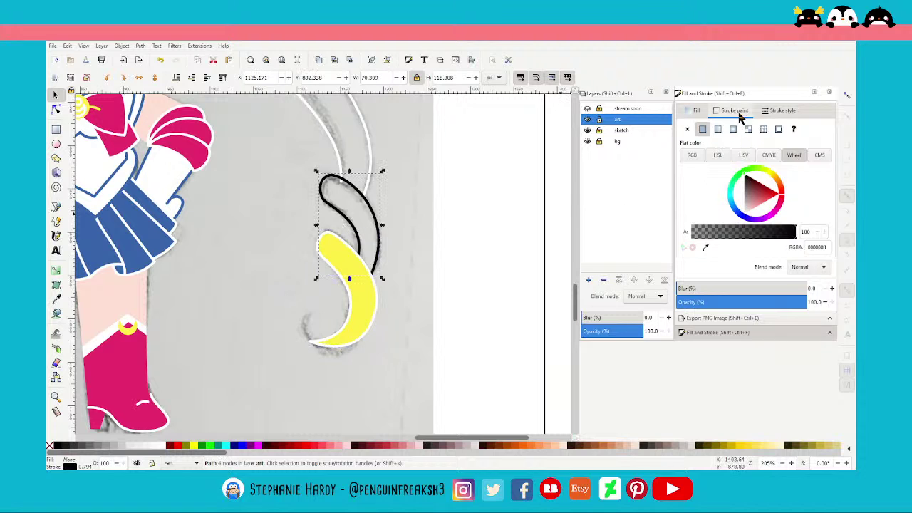
pyautogui.click(705, 249)
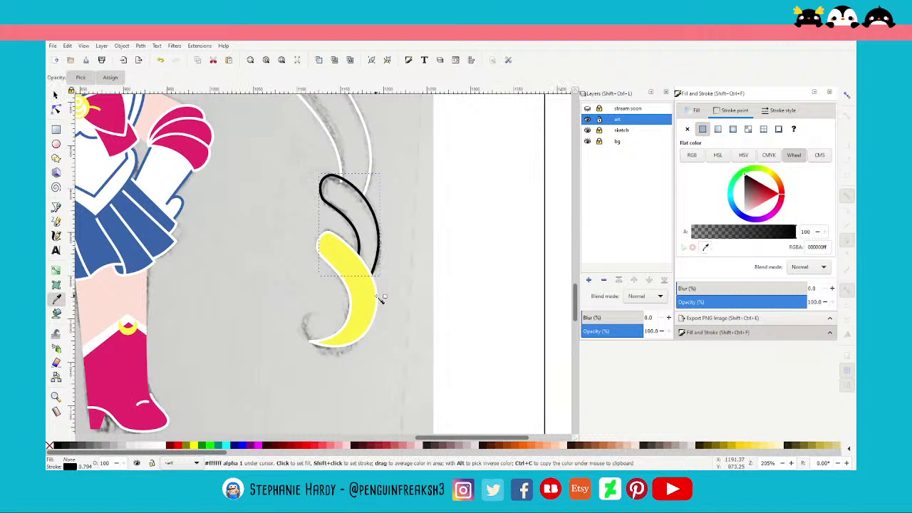
pyautogui.click(470, 250)
pyautogui.click(697, 111)
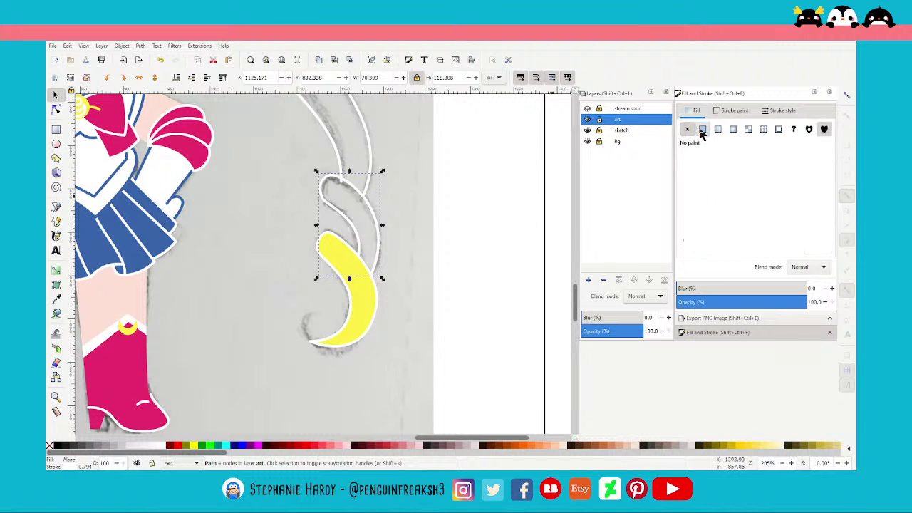
pyautogui.click(701, 130)
pyautogui.click(381, 311)
# - Scroll up to the bangs and switch to the Bezier pen with B
pyautogui.keyDown('ctrl'); pyautogui.scroll(-3, 391, 302); pyautogui.keyUp('ctrl')
pyautogui.scroll(1, 395, 293)
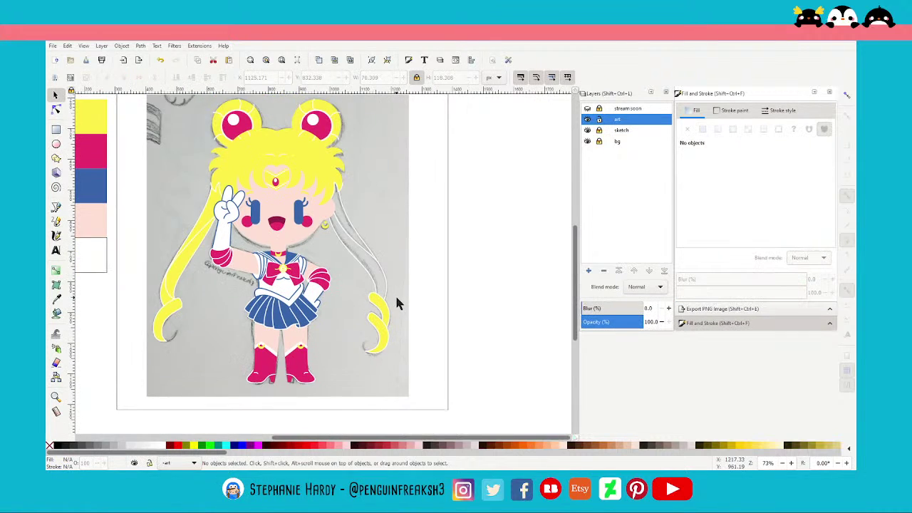
pyautogui.keyDown('ctrl'); pyautogui.scroll(2, 395, 294); pyautogui.keyUp('ctrl')
pyautogui.scroll(1, 381, 271)
pyautogui.keyDown('ctrl'); pyautogui.scroll(-2, 382, 274); pyautogui.keyUp('ctrl')
pyautogui.keyDown('ctrl'); pyautogui.scroll(2, 383, 279); pyautogui.keyUp('ctrl')
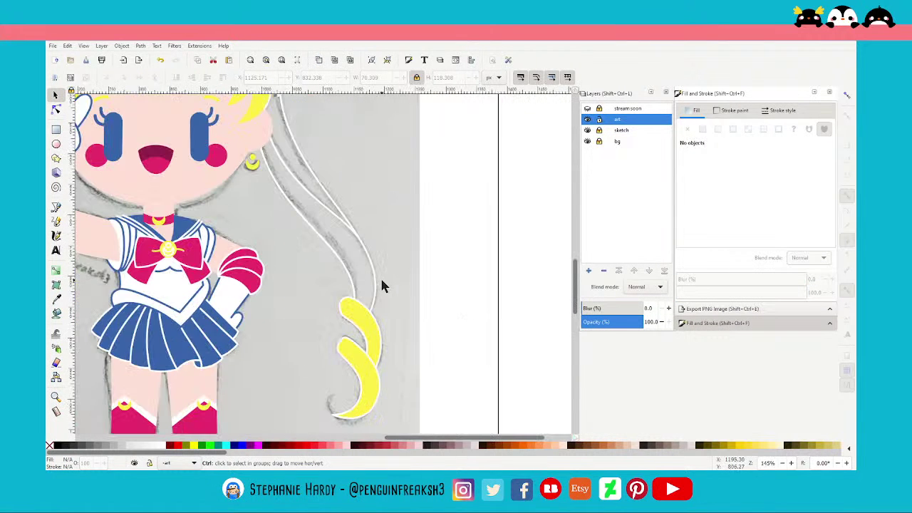
pyautogui.keyDown('ctrl'); pyautogui.scroll(1, 372, 225); pyautogui.keyUp('ctrl')
pyautogui.scroll(2, 369, 224)
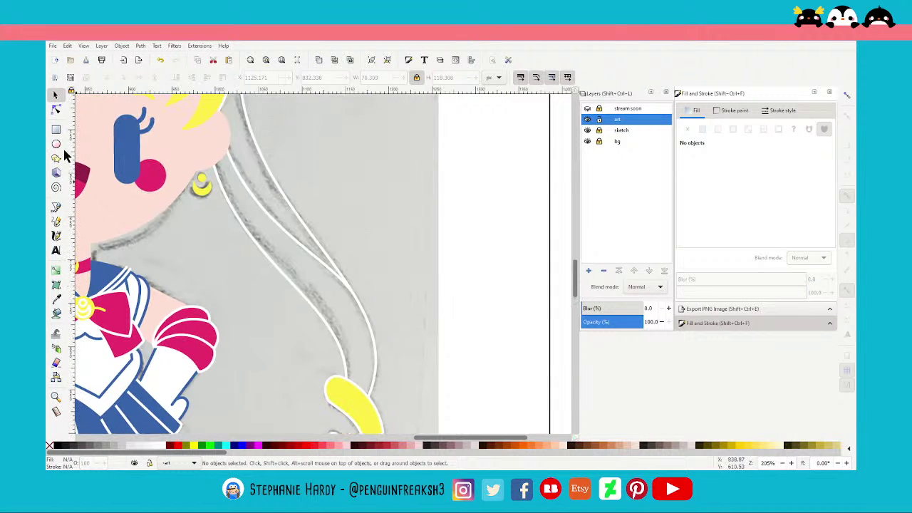
pyautogui.press('b')
pyautogui.scroll(3, 244, 175)
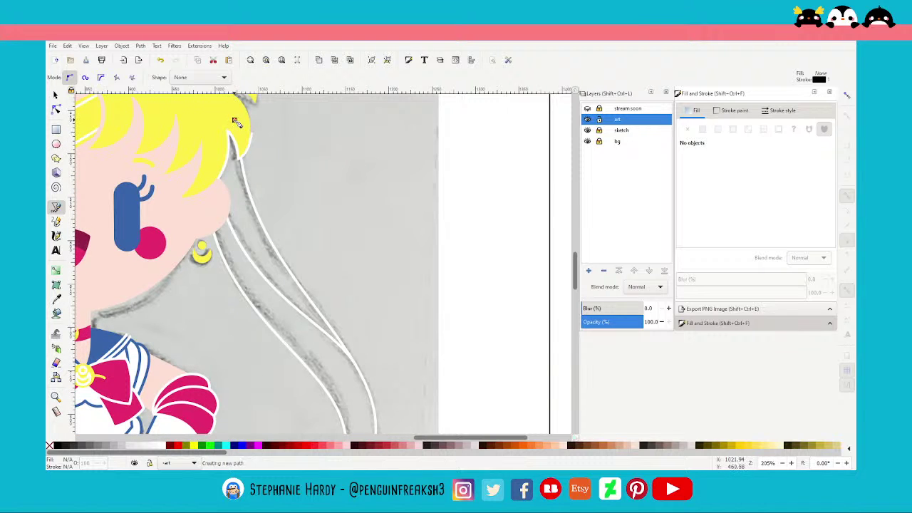
# - Draw a closed four-point shape along the right strand and lower it behind the hair
pyautogui.click(208, 208)
pyautogui.scroll(-3, 282, 325)
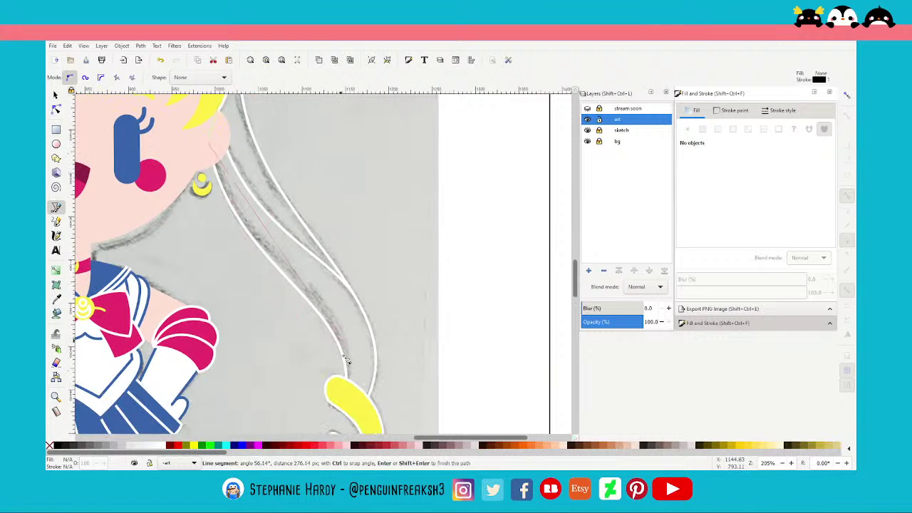
pyautogui.click(373, 391)
pyautogui.scroll(2, 307, 151)
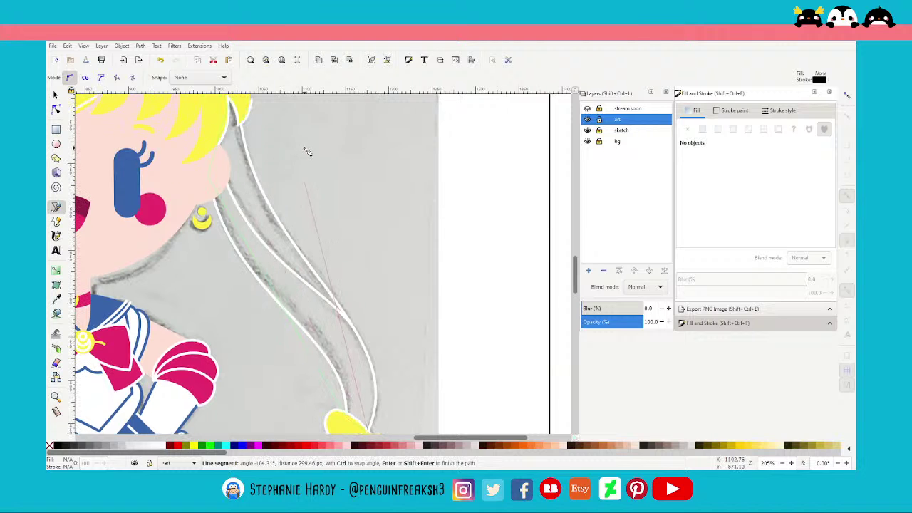
pyautogui.scroll(1, 307, 152)
pyautogui.click(235, 104)
pyautogui.click(207, 193)
pyautogui.click(55, 95)
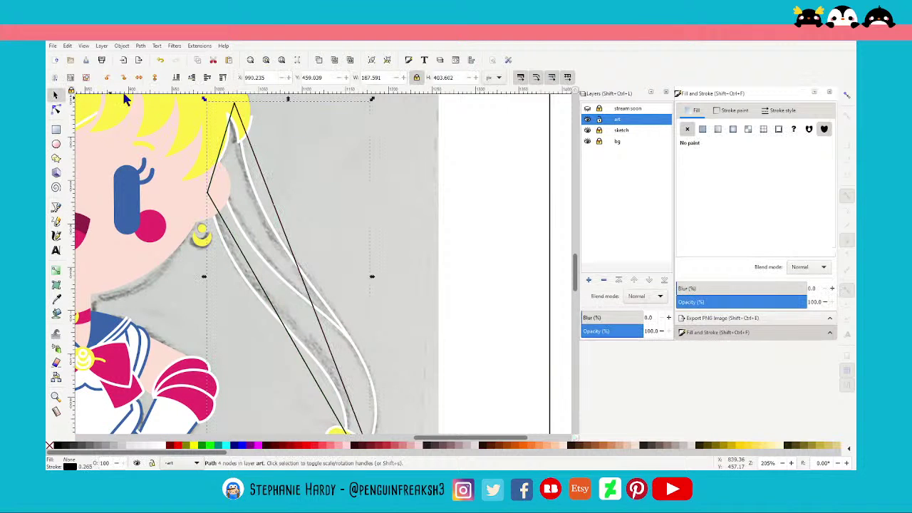
pyautogui.click(176, 78)
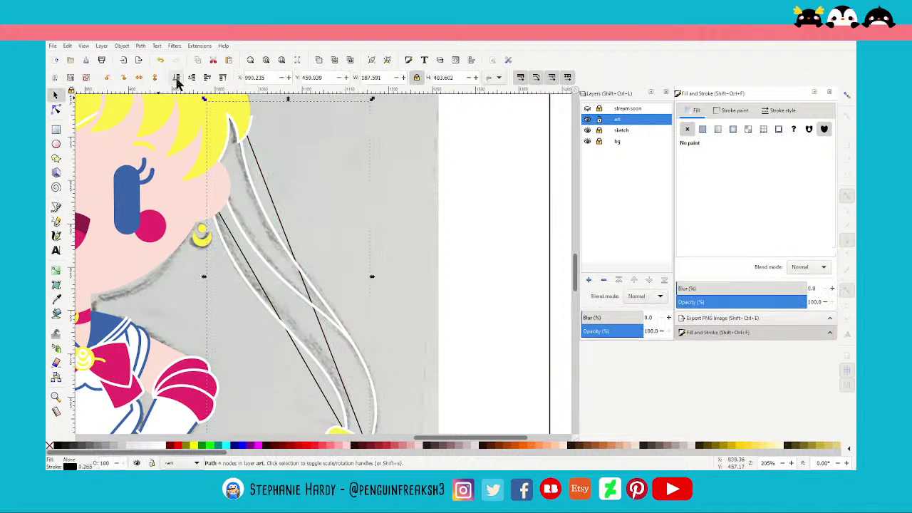
# - Fill the new strand shape with flat yellow fdee47ff
pyautogui.click(734, 111)
pyautogui.click(696, 111)
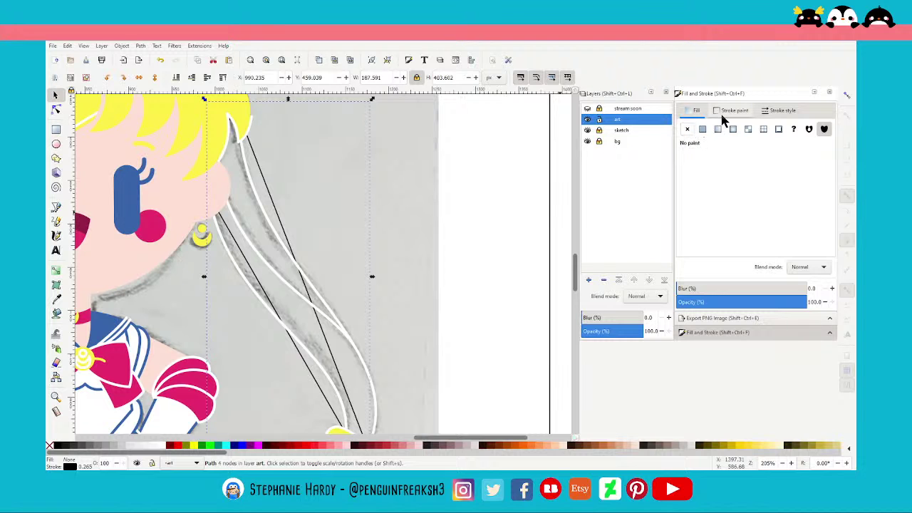
pyautogui.click(724, 114)
pyautogui.click(696, 111)
pyautogui.click(703, 129)
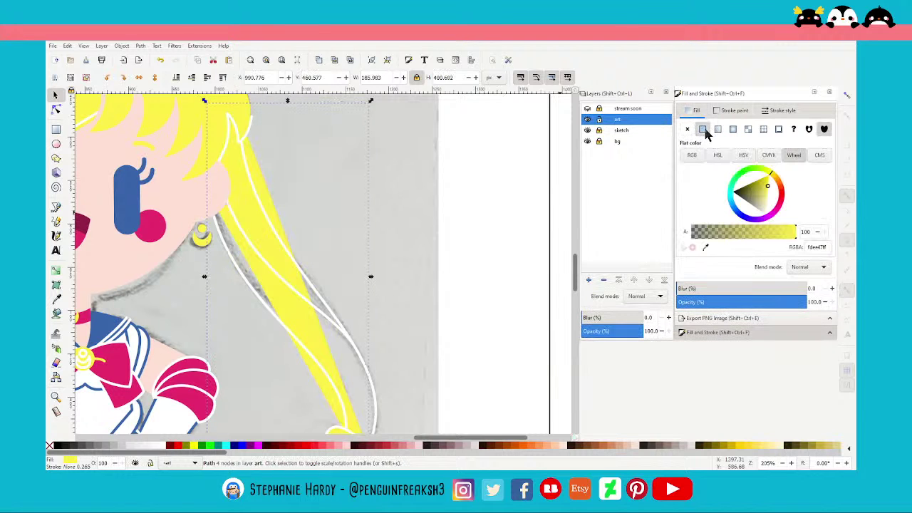
pyautogui.click(57, 113)
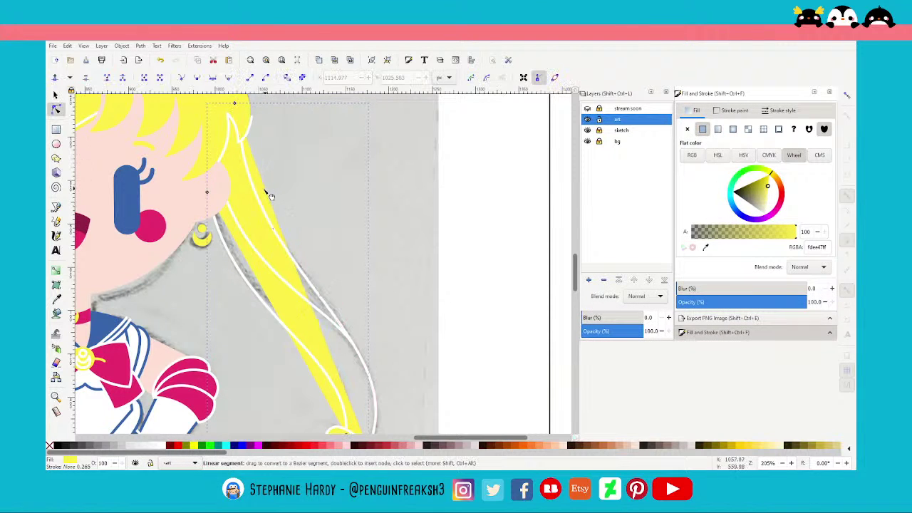
# - Bow the strand's outer edge outward and place its top node beside the head
pyautogui.scroll(-2, 354, 225)
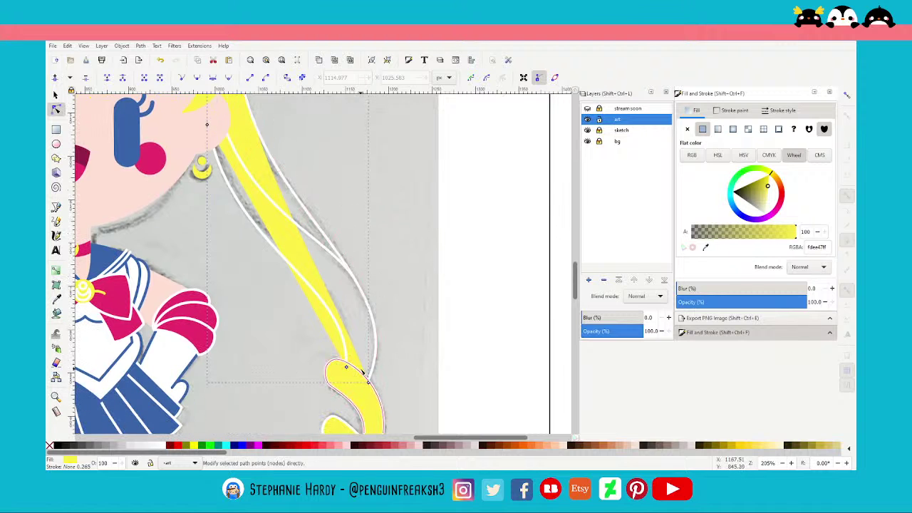
pyautogui.moveTo(354, 225); pyautogui.dragTo(368, 307)
pyautogui.moveTo(369, 382); pyautogui.dragTo(414, 270)
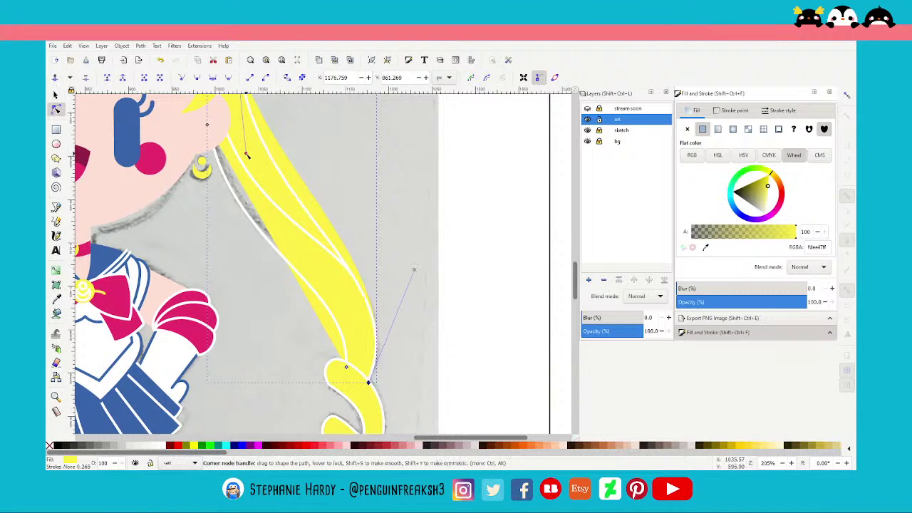
pyautogui.moveTo(245, 153)
pyautogui.mouseDown()
pyautogui.moveTo(236, 195)
pyautogui.moveTo(245, 207)
pyautogui.mouseUp()
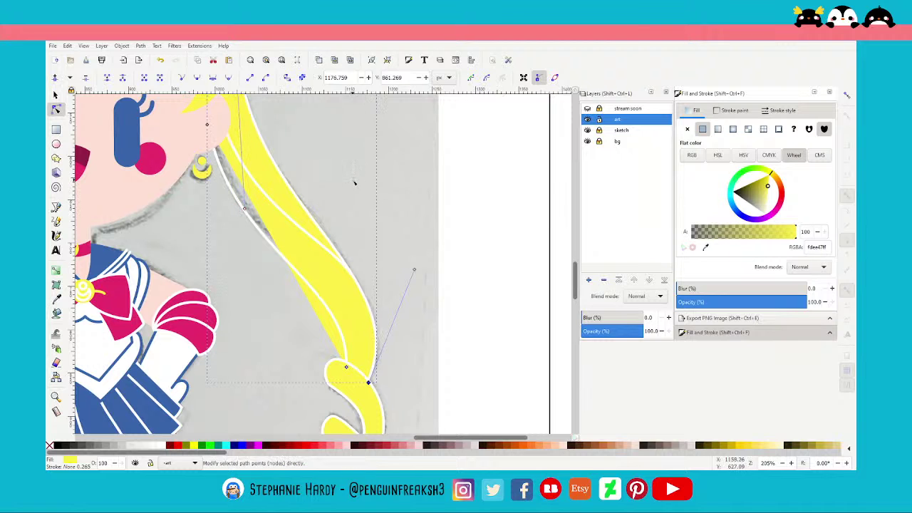
pyautogui.scroll(2, 346, 183)
pyautogui.scroll(2, 291, 146)
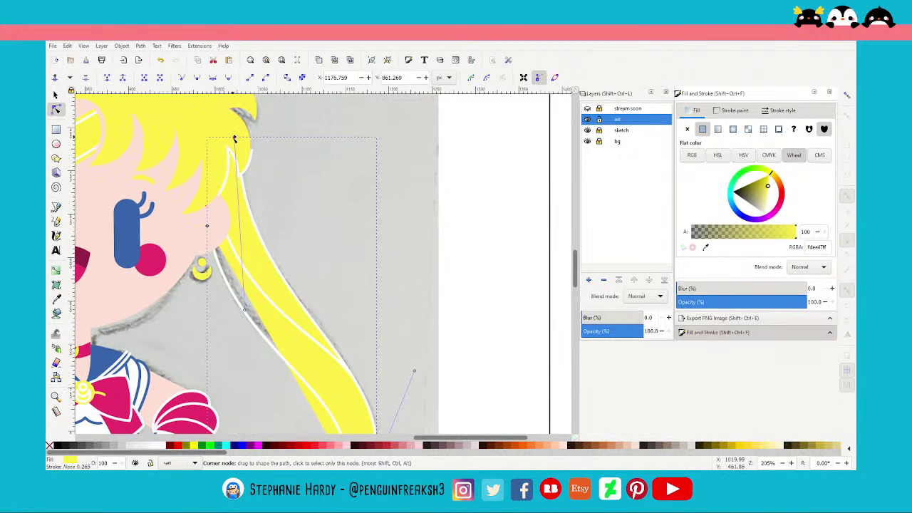
pyautogui.moveTo(233, 138); pyautogui.dragTo(238, 136)
pyautogui.moveTo(237, 135); pyautogui.dragTo(237, 134)
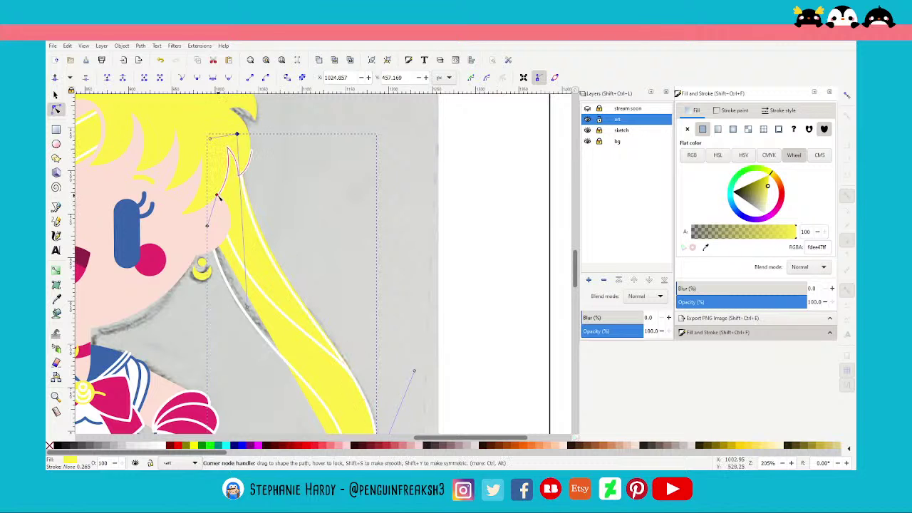
# - Curve the strand's straight inner edge smoothly along the face and pigtail
pyautogui.scroll(-1, 278, 178)
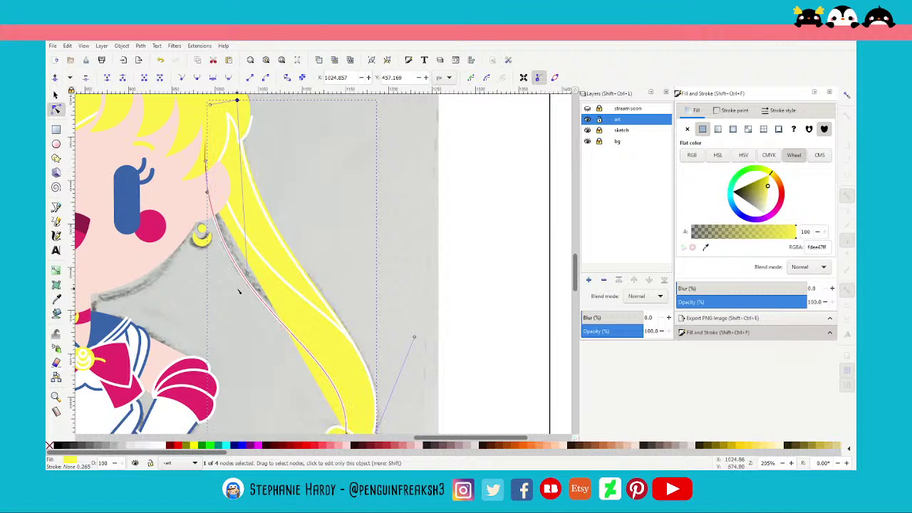
pyautogui.moveTo(245, 273); pyautogui.dragTo(242, 276)
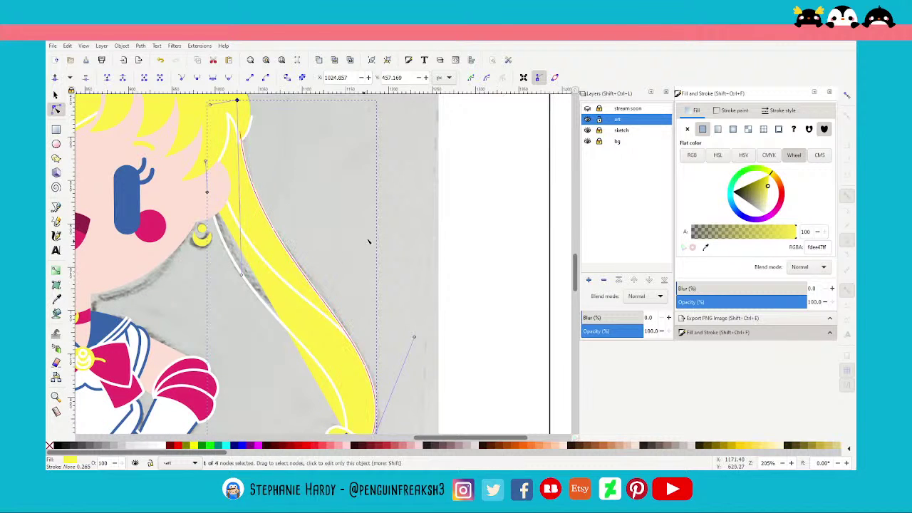
pyautogui.scroll(-1, 368, 240)
pyautogui.moveTo(332, 359); pyautogui.dragTo(250, 258)
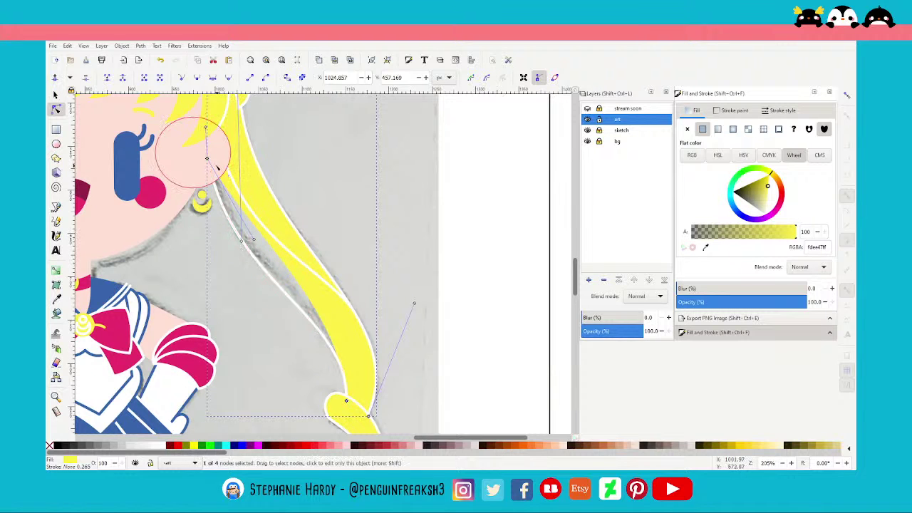
pyautogui.moveTo(253, 239)
pyautogui.mouseDown()
pyautogui.moveTo(230, 263)
pyautogui.moveTo(232, 282)
pyautogui.mouseUp()
pyautogui.keyDown('ctrl'); pyautogui.scroll(-1, 383, 257); pyautogui.keyUp('ctrl')
pyautogui.scroll(-2, 383, 261)
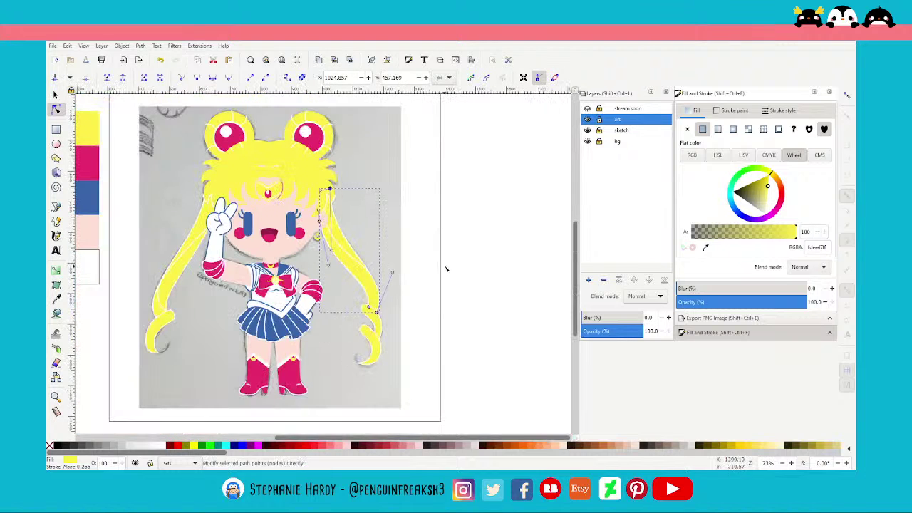
# - Hide the pencil sketch layer and save the drawing
pyautogui.click(55, 95)
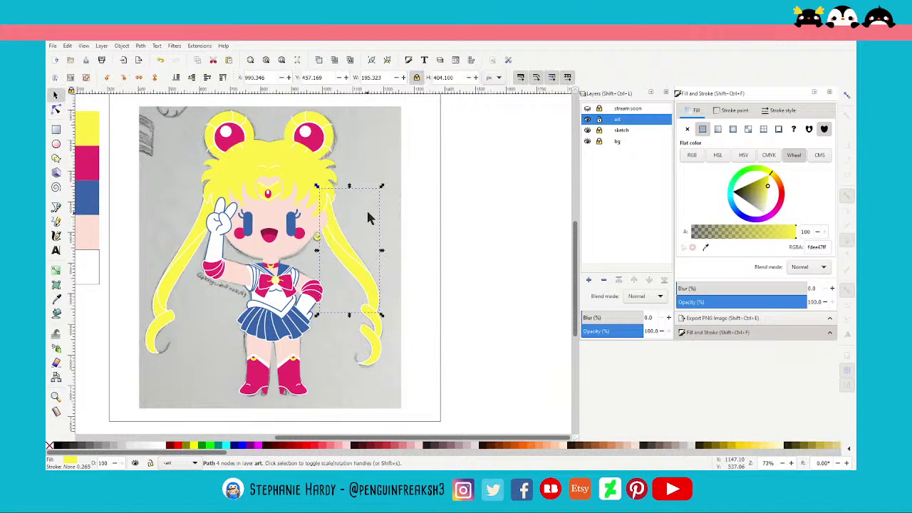
pyautogui.click(409, 225)
pyautogui.scroll(-1, 409, 222)
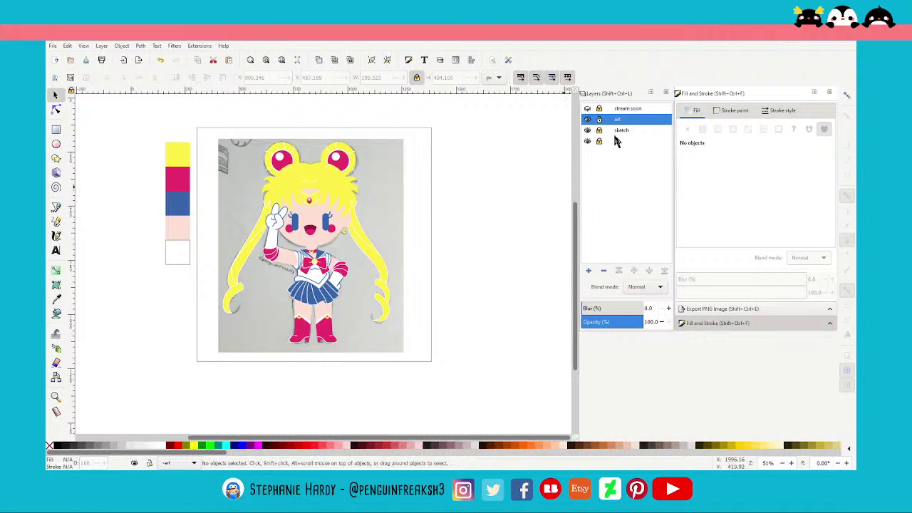
pyautogui.click(587, 131)
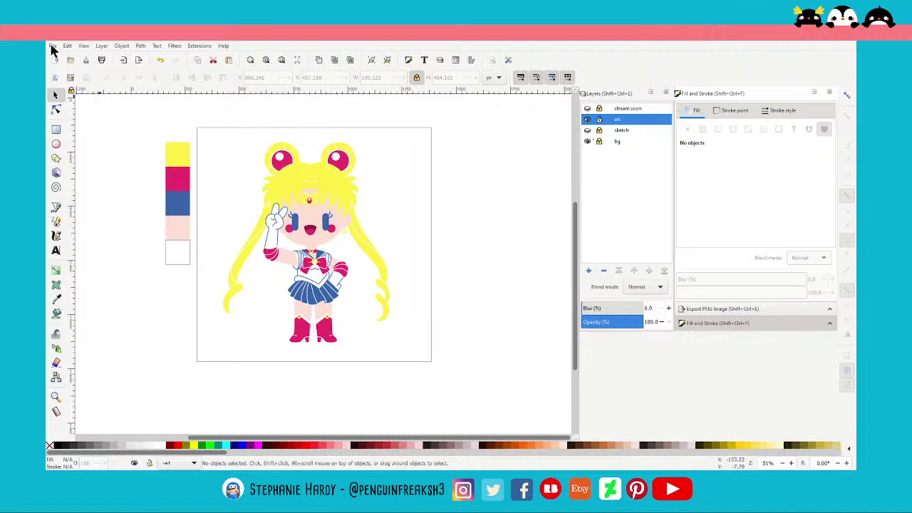
pyautogui.hotkey('ctrl', 's')
# - Select the body parts below the face and move them up slightly
pyautogui.scroll(2, 313, 232)
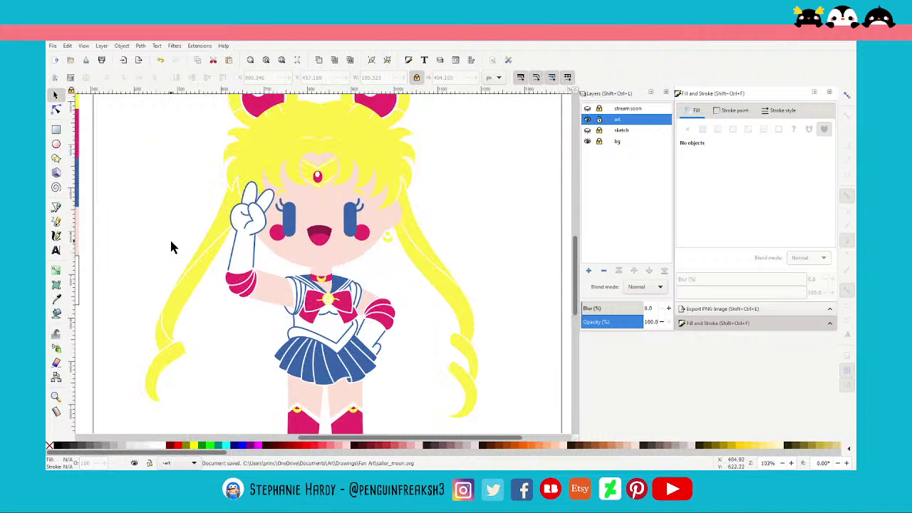
pyautogui.scroll(-1, 334, 232)
pyautogui.scroll(1, 462, 286)
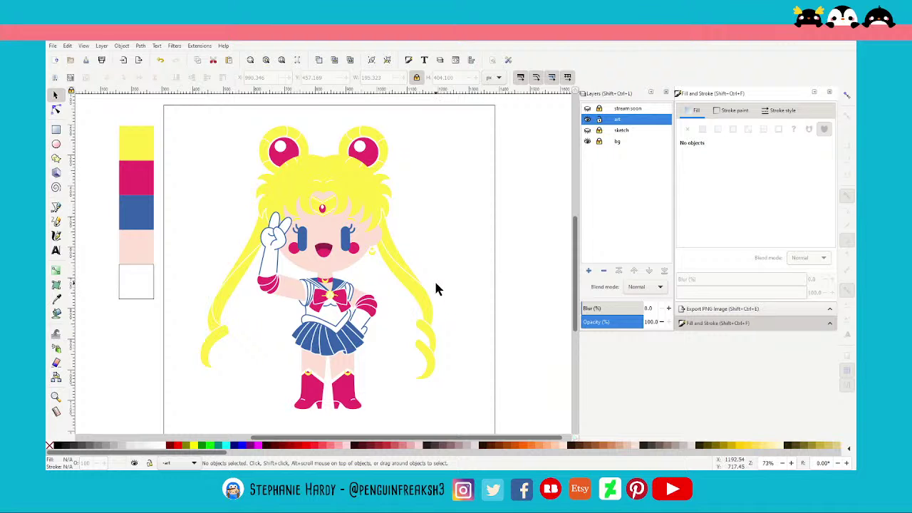
pyautogui.scroll(-1, 420, 228)
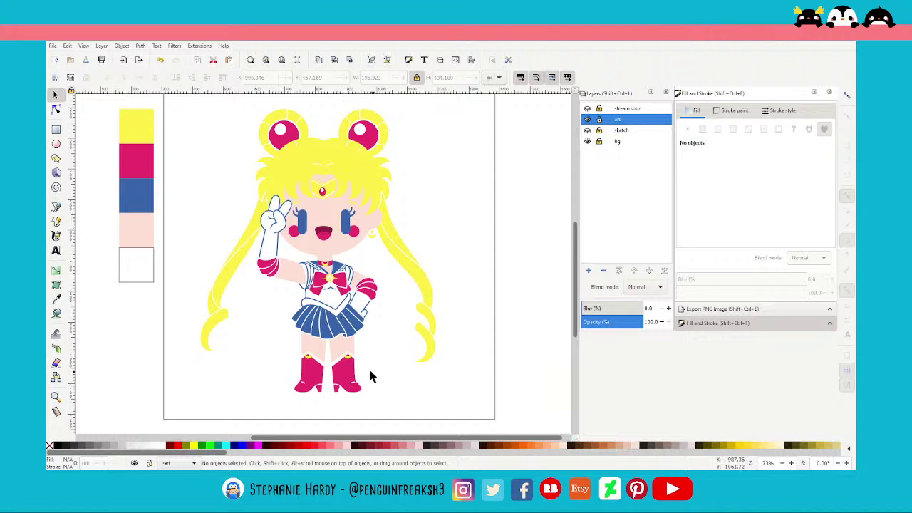
pyautogui.press('-')
pyautogui.moveTo(372, 394); pyautogui.dragTo(269, 252)
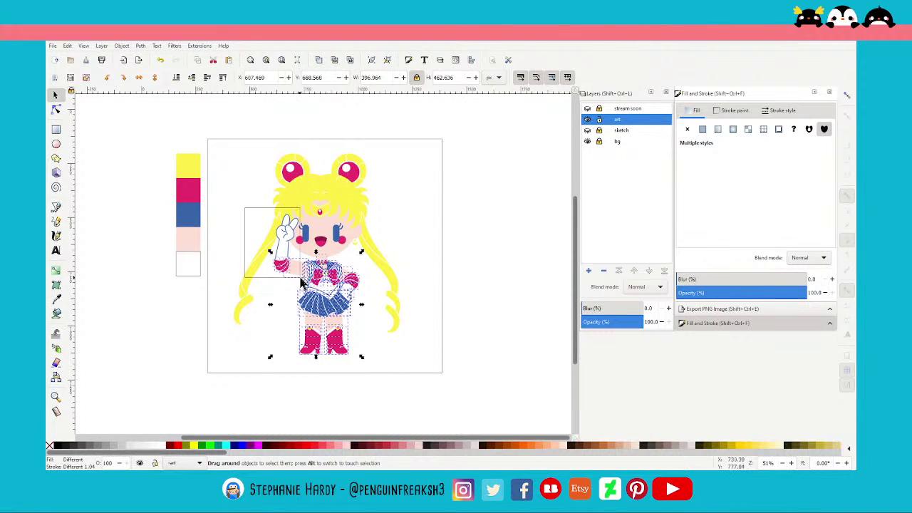
pyautogui.scroll(2, 281, 222)
pyautogui.scroll(2, 282, 222)
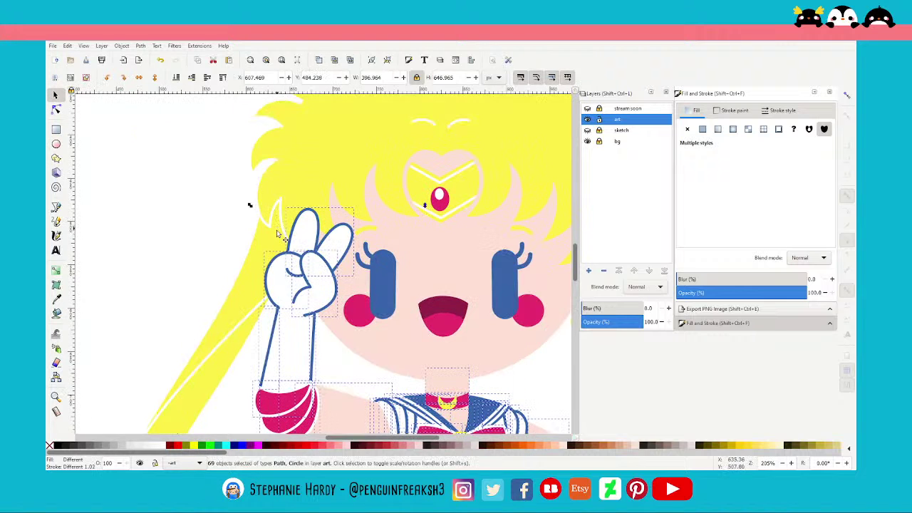
pyautogui.scroll(-1, 253, 207)
pyautogui.scroll(-2, 267, 245)
pyautogui.moveTo(344, 361); pyautogui.dragTo(351, 352)
pyautogui.click(447, 290)
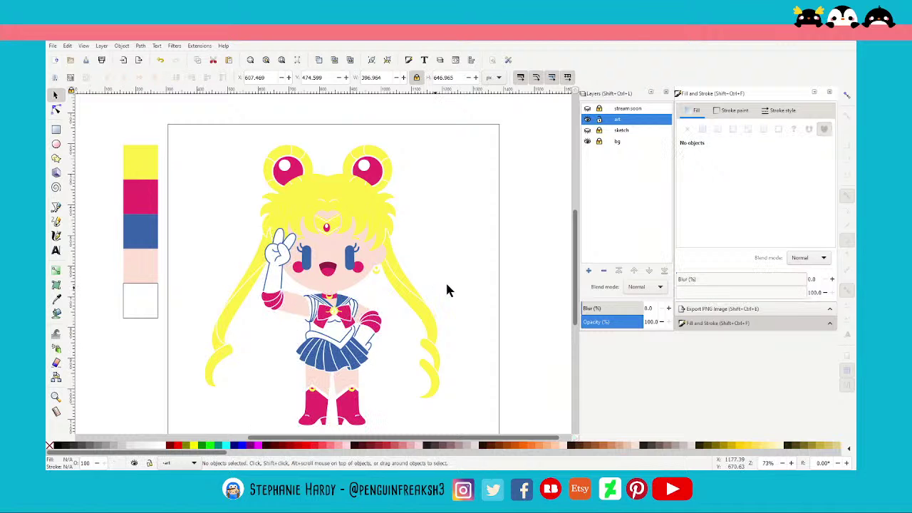
# - Check the whole character, save sailor_moon.svg again and fit the drawing in view
pyautogui.press('-')
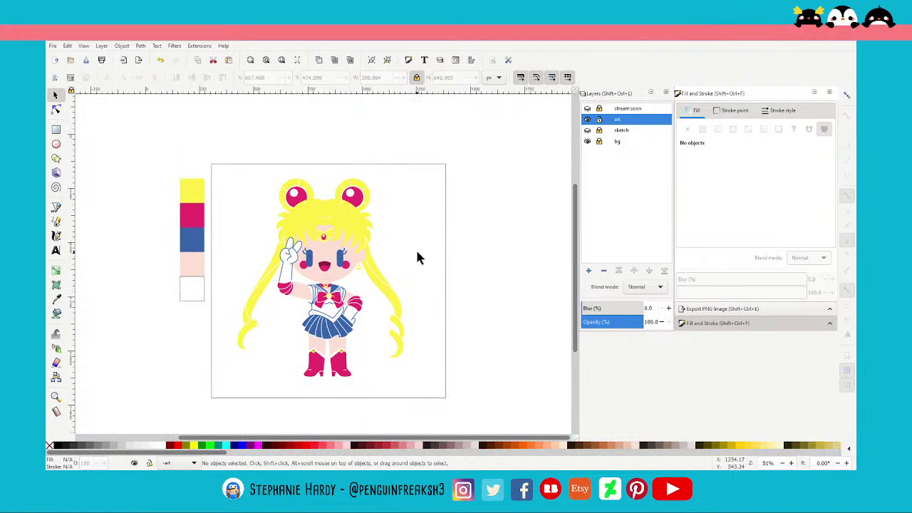
pyautogui.scroll(-1, 418, 252)
pyautogui.moveTo(451, 410); pyautogui.dragTo(214, 146)
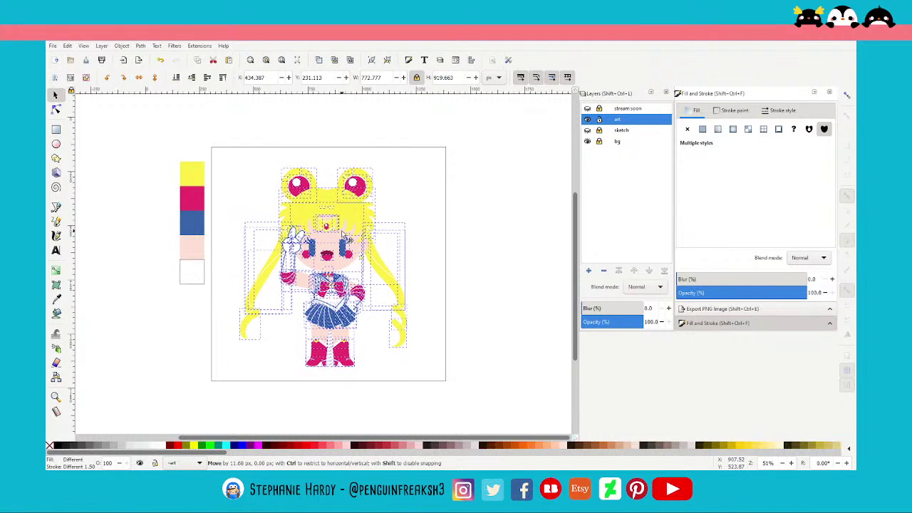
pyautogui.click(464, 242)
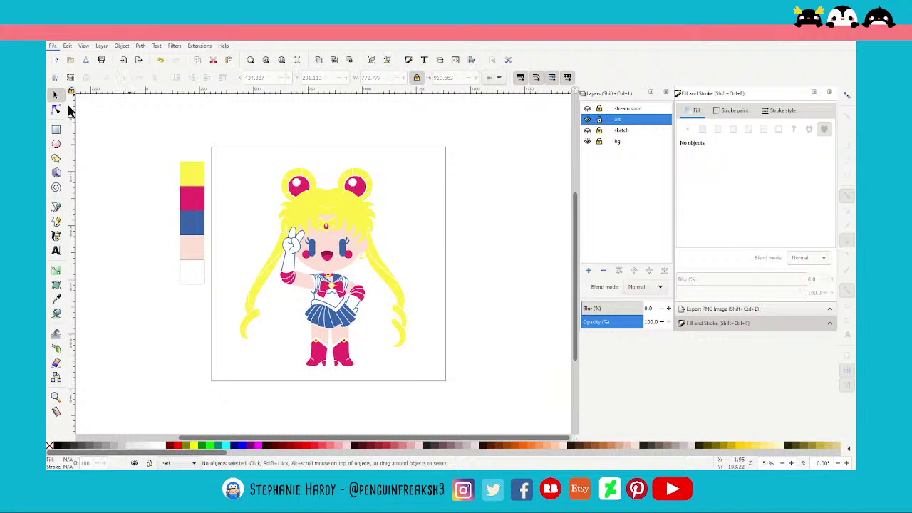
pyautogui.hotkey('ctrl', 's')
pyautogui.click(268, 61)
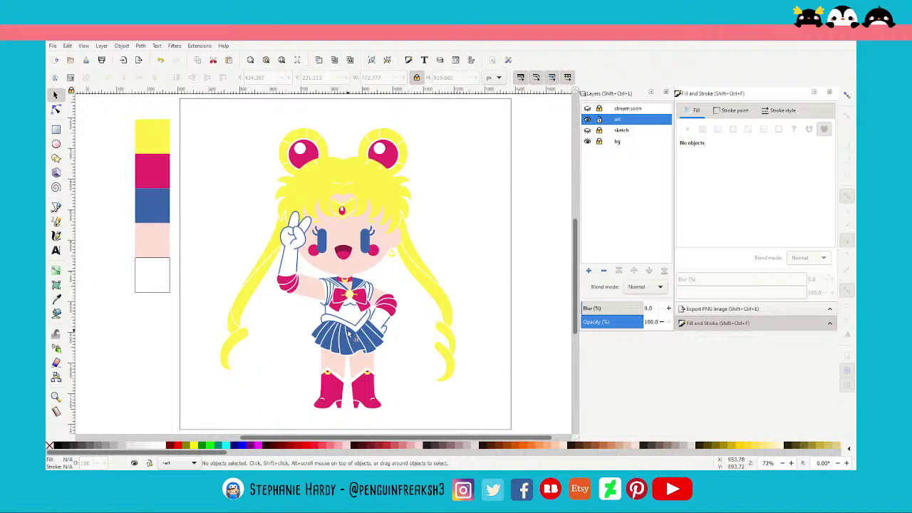
# - Inspect the arm shape's outline and fill settings, and show the pencil sketch again
pyautogui.keyDown('ctrl'); pyautogui.scroll(3, 318, 320); pyautogui.keyUp('ctrl')
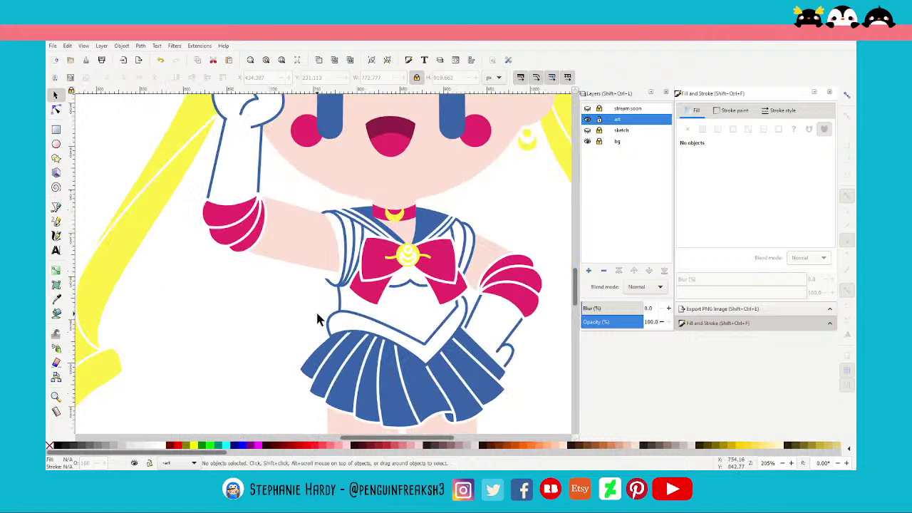
pyautogui.click(304, 275)
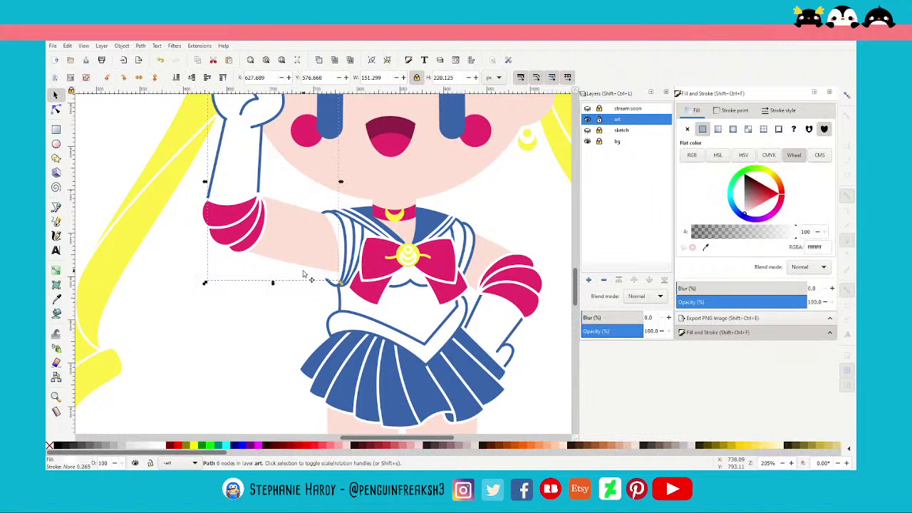
pyautogui.click(734, 110)
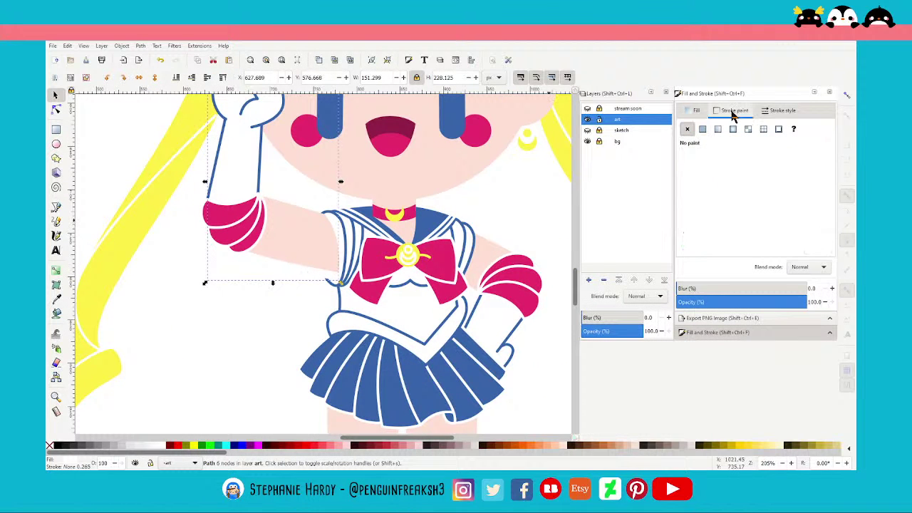
pyautogui.click(277, 320)
pyautogui.keyDown('ctrl'); pyautogui.scroll(3, 317, 262); pyautogui.keyUp('ctrl')
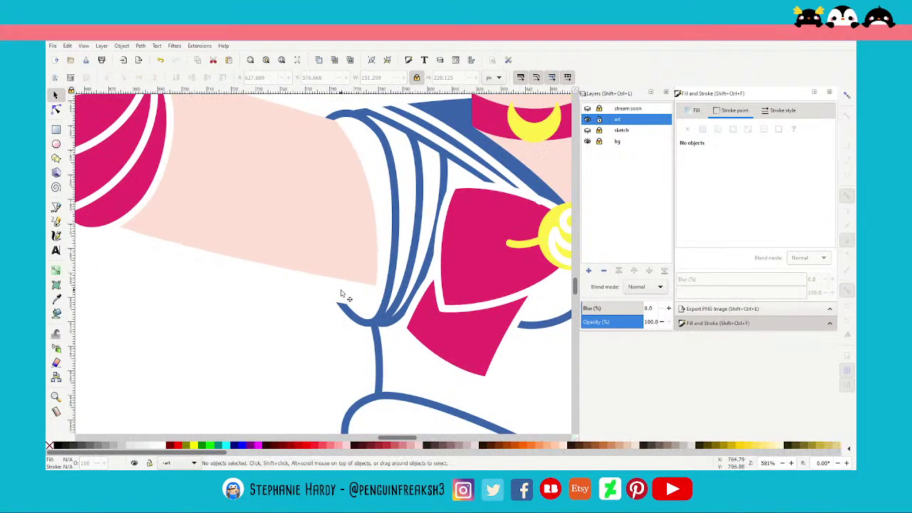
pyautogui.click(341, 293)
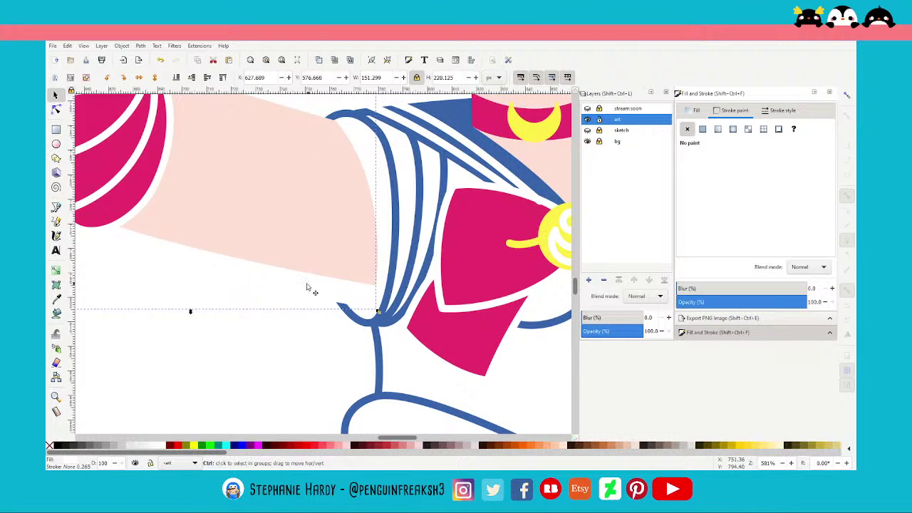
pyautogui.keyDown('ctrl'); pyautogui.scroll(-2, 294, 290); pyautogui.keyUp('ctrl')
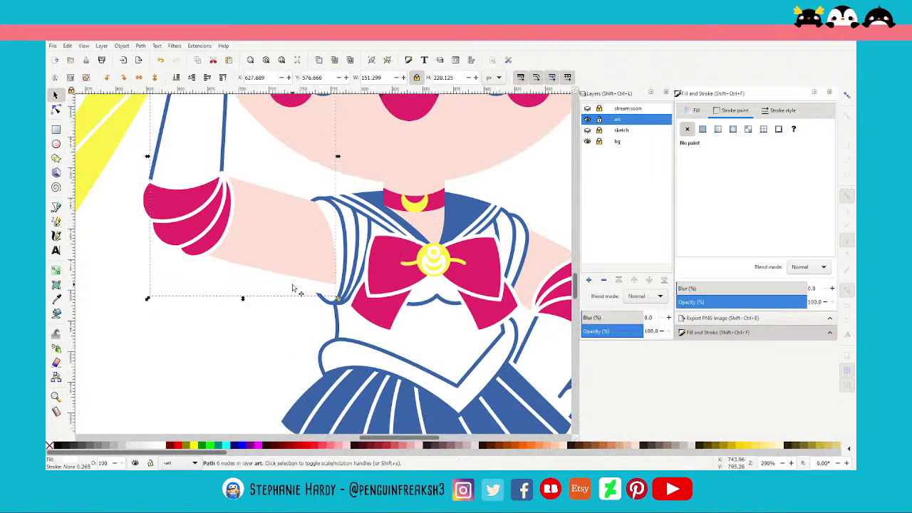
pyautogui.click(588, 132)
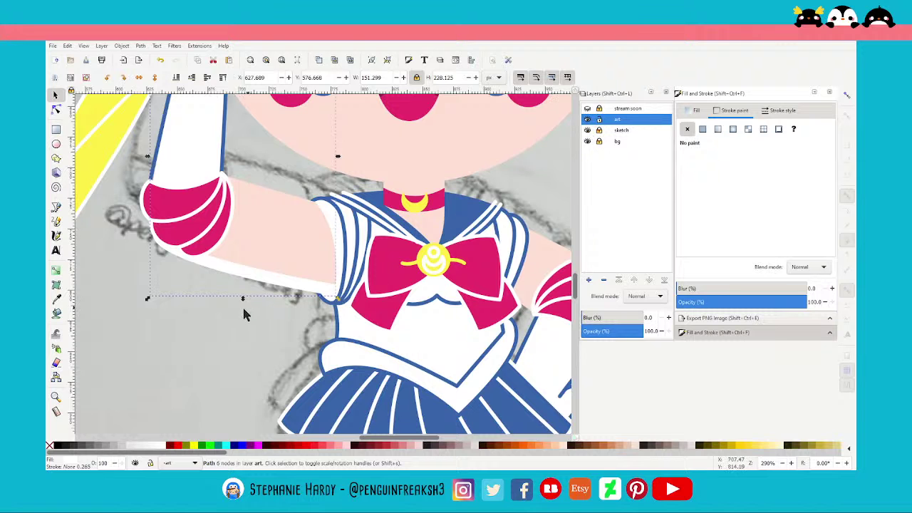
pyautogui.keyDown('ctrl'); pyautogui.scroll(-2, 243, 314); pyautogui.keyUp('ctrl')
pyautogui.keyDown('ctrl'); pyautogui.scroll(2, 256, 314); pyautogui.keyUp('ctrl')
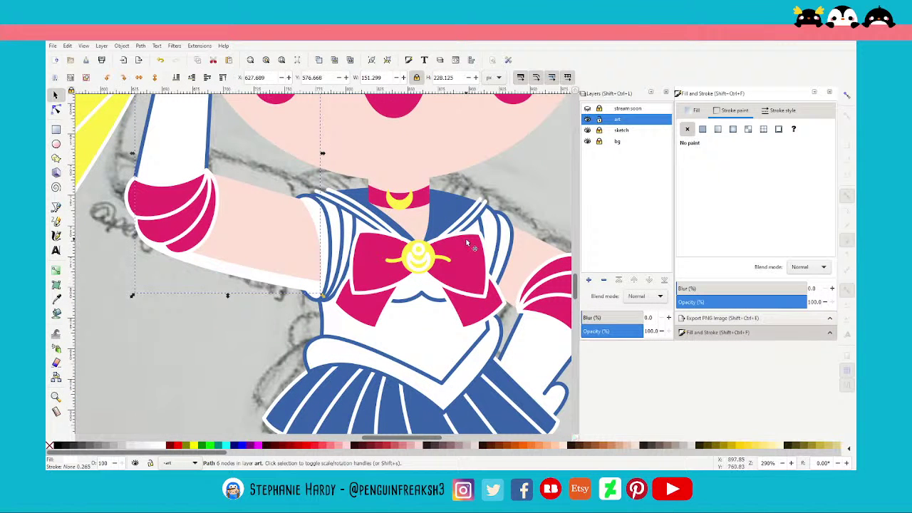
pyautogui.click(696, 110)
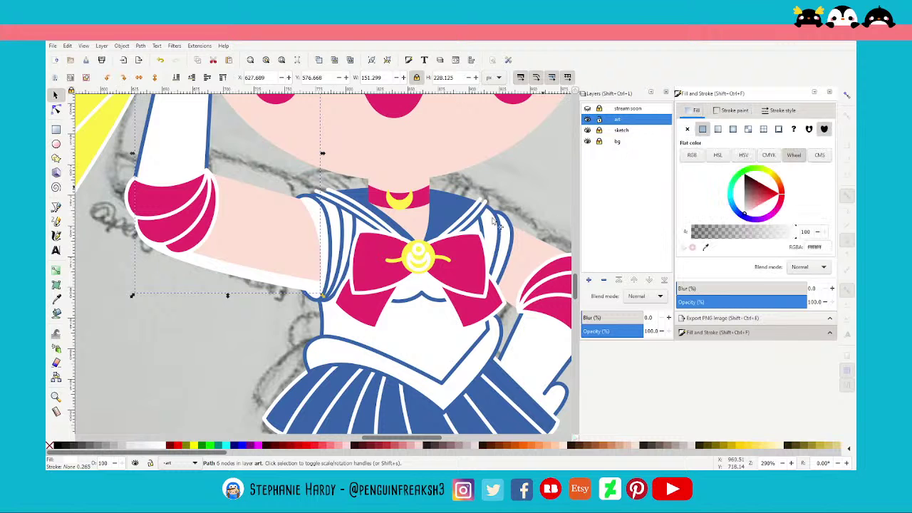
pyautogui.press('Escape')
# - Delete the white arm shape, then undo to restore it
pyautogui.click(57, 112)
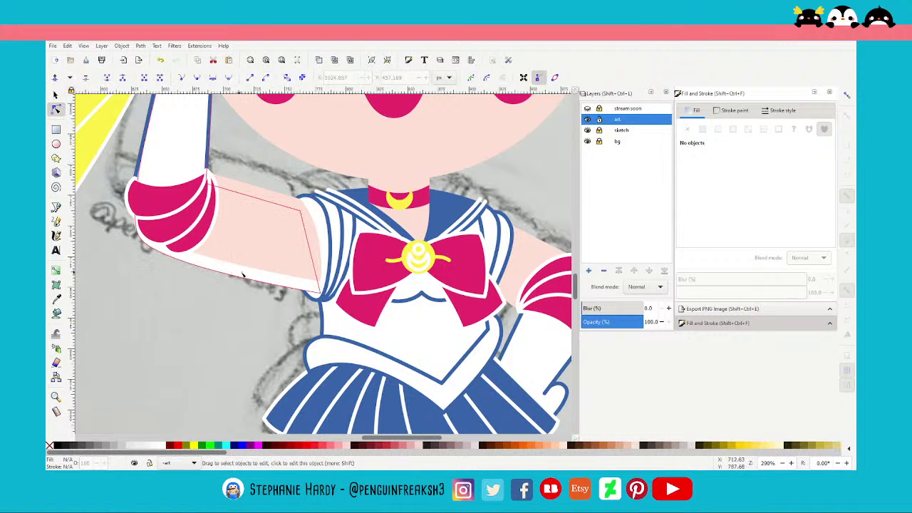
pyautogui.click(242, 274)
pyautogui.scroll(-2, 263, 305)
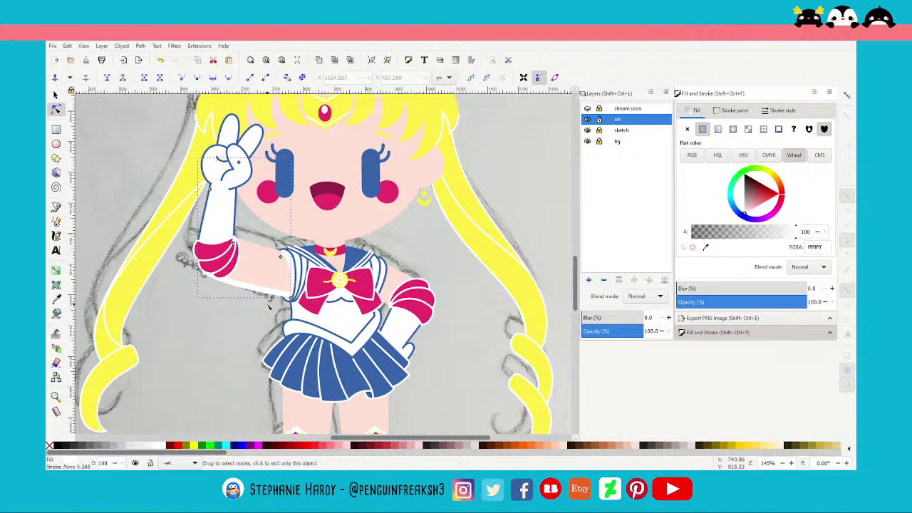
pyautogui.press('s')
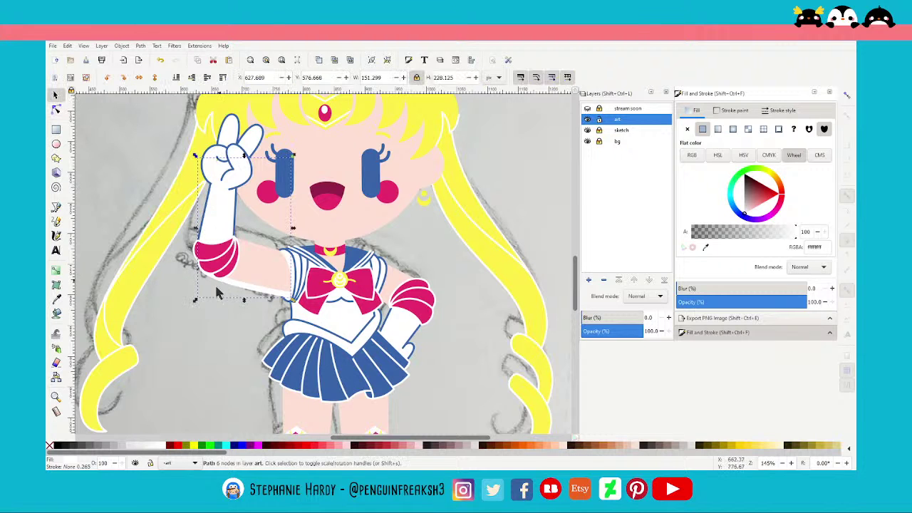
pyautogui.press('Delete')
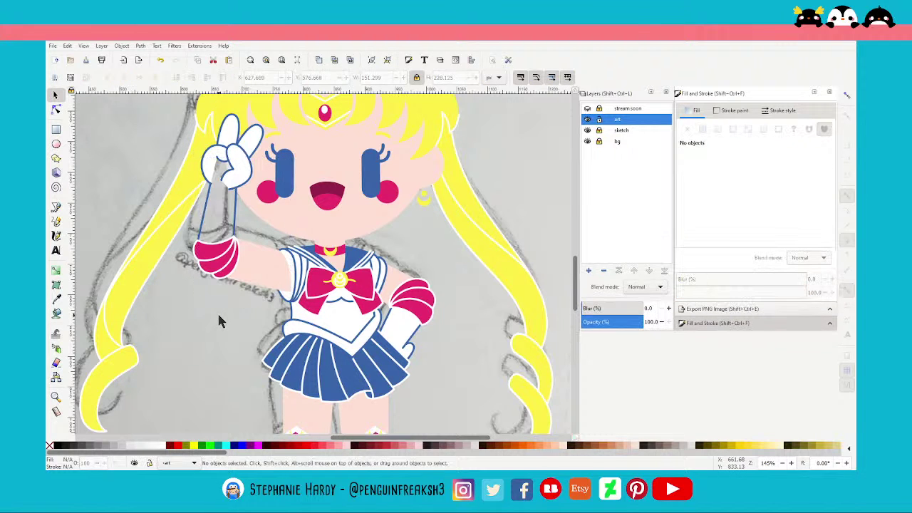
pyautogui.hotkey('ctrl', 'z')
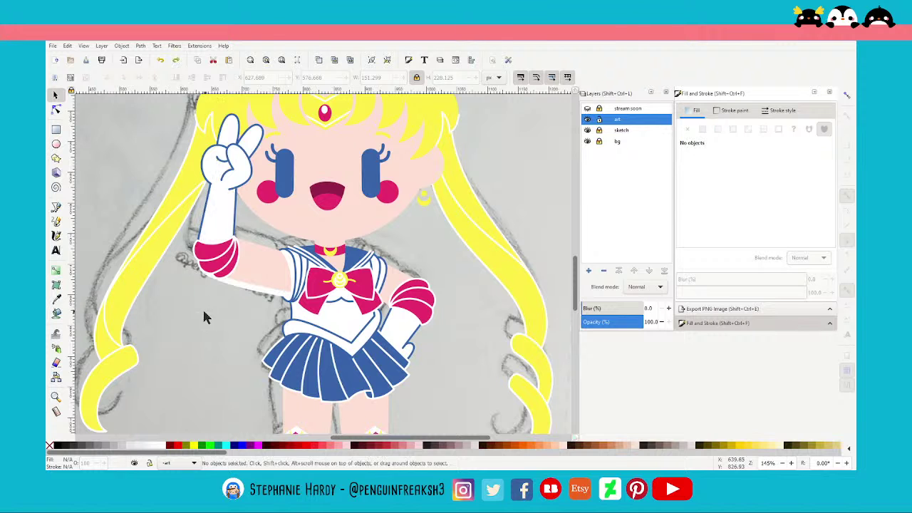
pyautogui.keyDown('ctrl'); pyautogui.scroll(3, 242, 280); pyautogui.keyUp('ctrl')
# - Move the arm outline's elbow and lower-edge nodes to hug the glove and cuff, then deselect
pyautogui.click(56, 110)
pyautogui.click(214, 289)
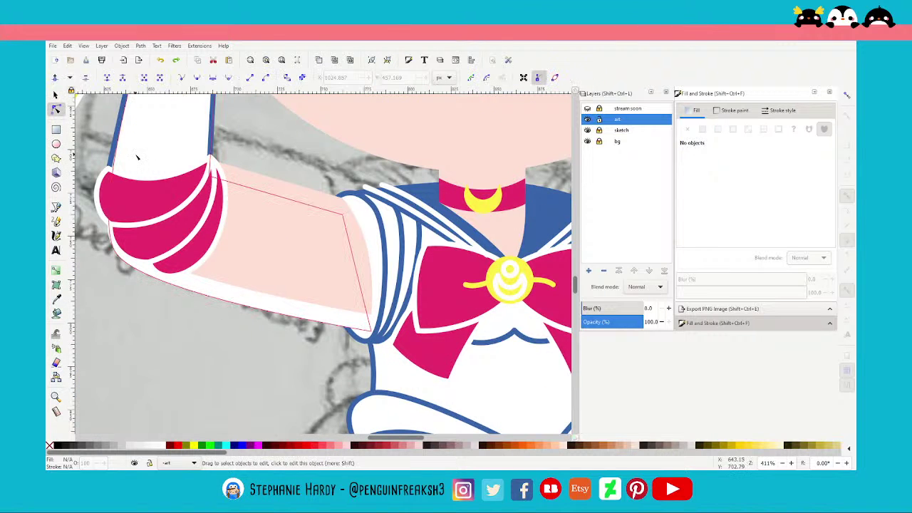
pyautogui.keyDown('ctrl'); pyautogui.scroll(-1, 214, 289); pyautogui.keyUp('ctrl')
pyautogui.click(141, 261)
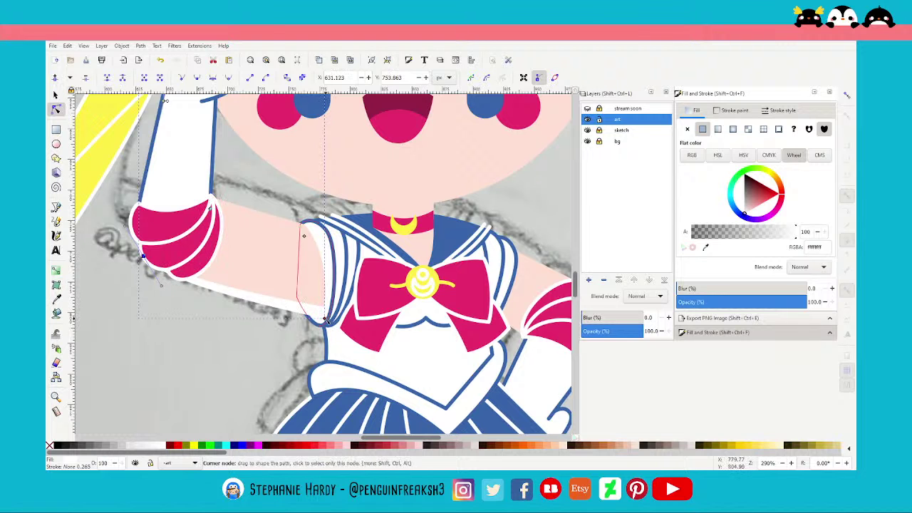
pyautogui.moveTo(324, 318); pyautogui.dragTo(325, 308)
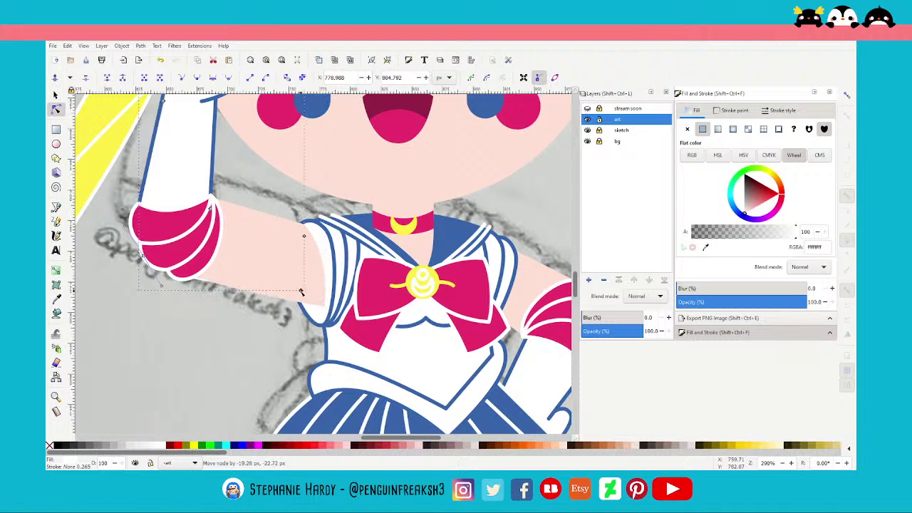
pyautogui.click(236, 271)
pyautogui.scroll(-2, 216, 333)
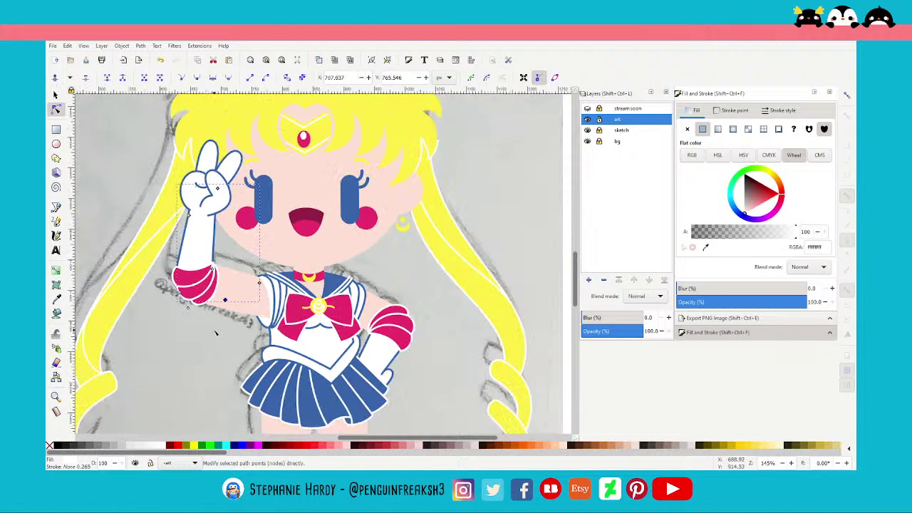
pyautogui.scroll(4, 200, 229)
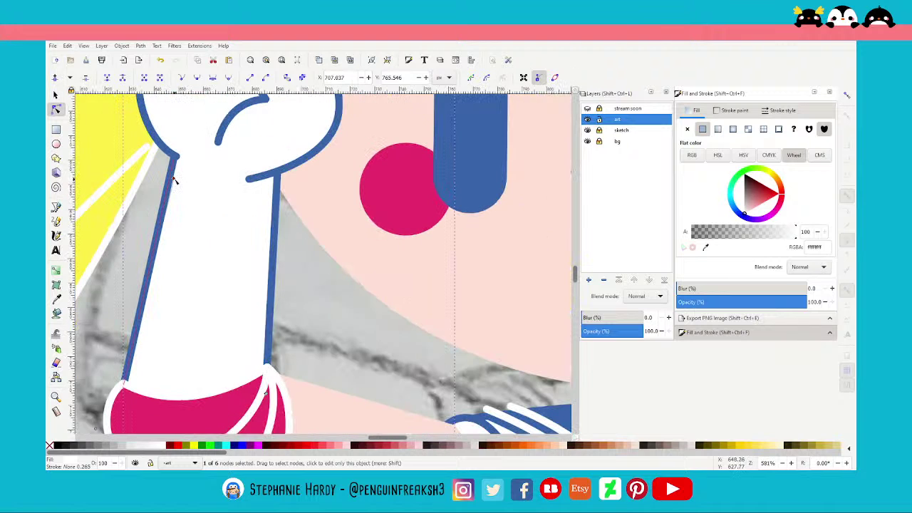
pyautogui.scroll(-2, 206, 246)
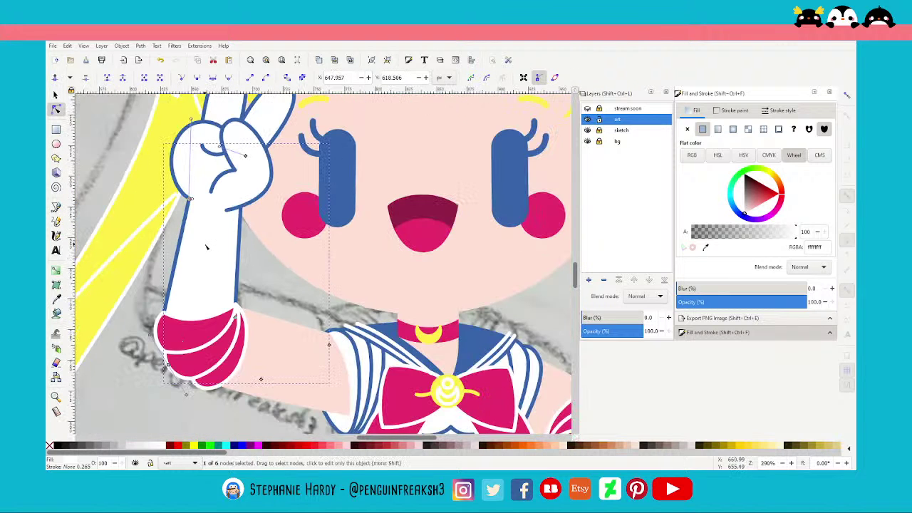
pyautogui.scroll(3, 213, 250)
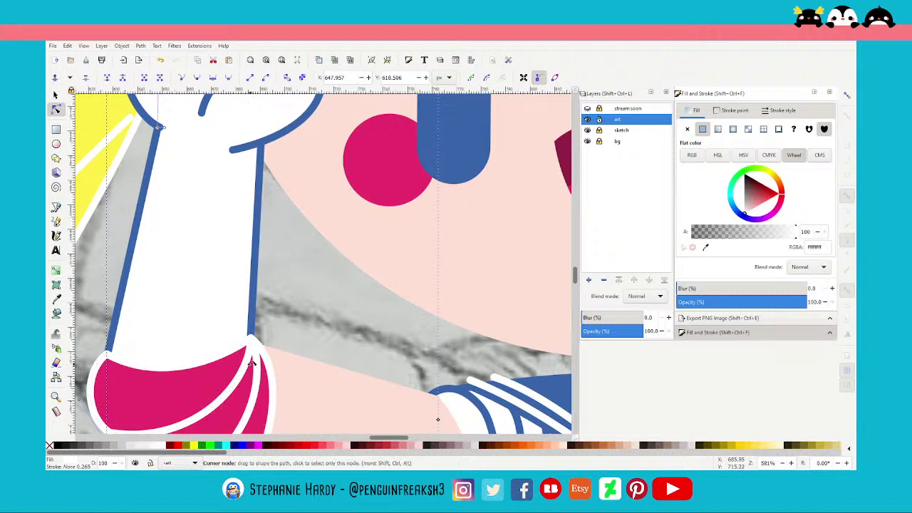
pyautogui.scroll(-1, 243, 359)
pyautogui.scroll(-2, 242, 360)
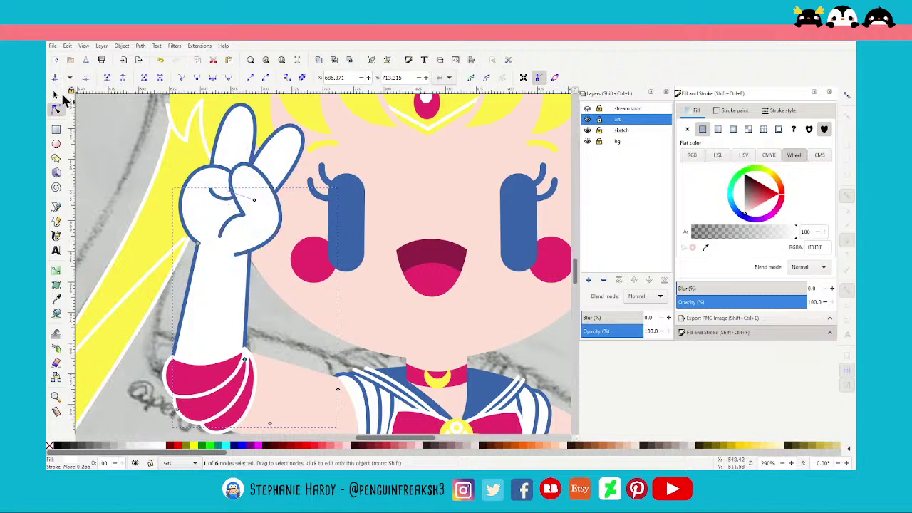
pyautogui.click(56, 95)
pyautogui.click(119, 141)
pyautogui.scroll(-3, 218, 232)
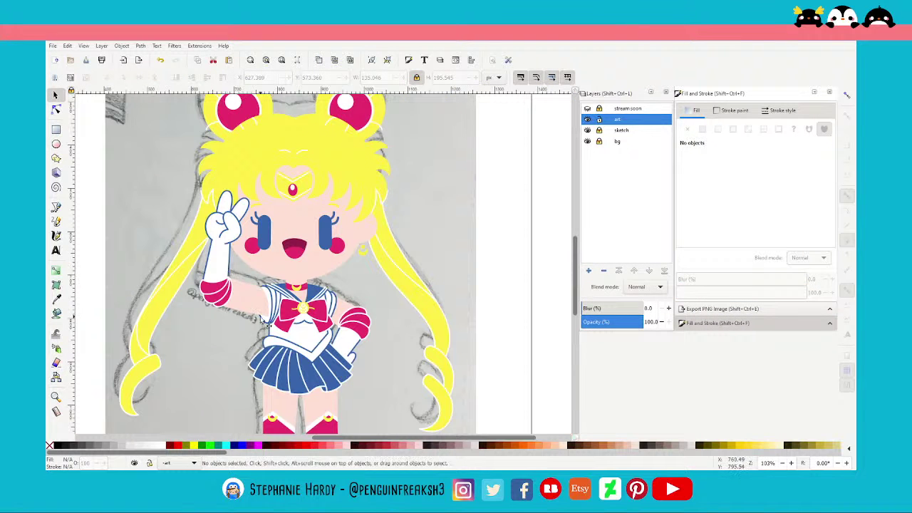
# - Hide the pencil sketch layer from the Layers panel
pyautogui.scroll(-1, 225, 313)
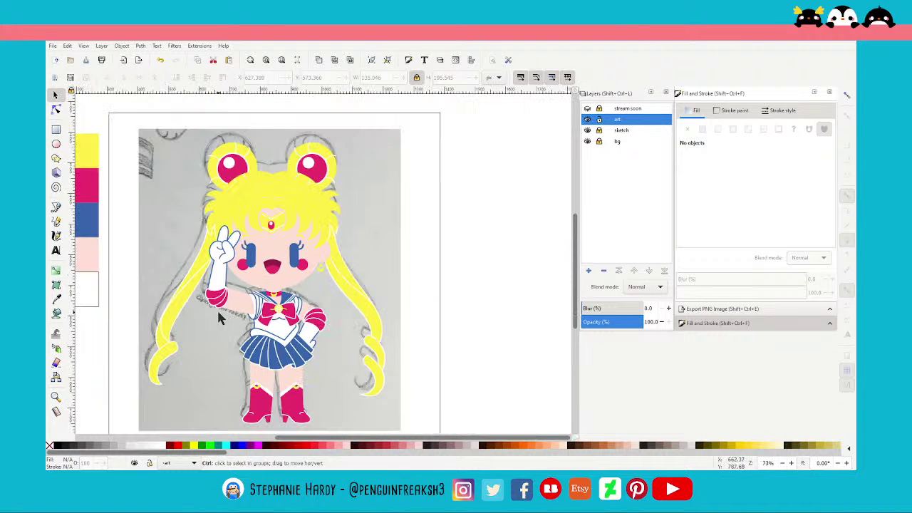
pyautogui.click(587, 130)
pyautogui.scroll(-1, 335, 218)
pyautogui.scroll(-1, 335, 217)
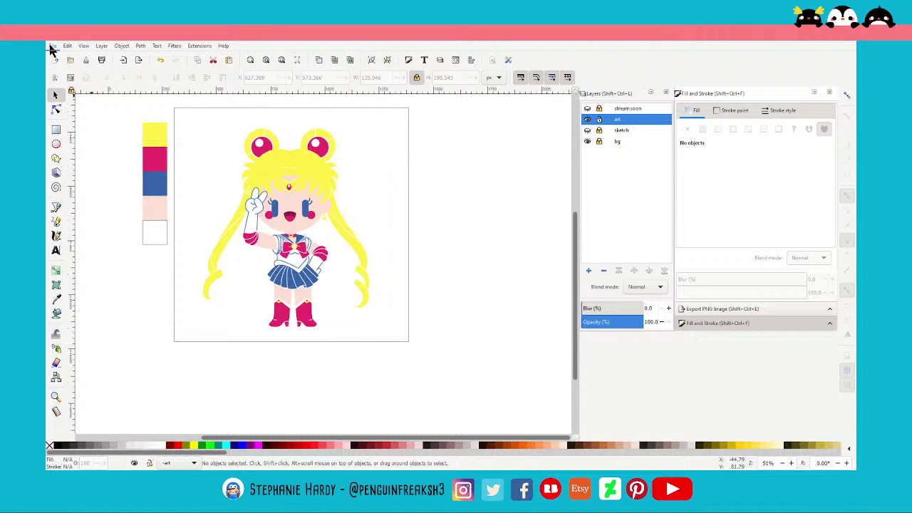
# - Save the document as sailor_moon.svg
pyautogui.hotkey('ctrl', 's')
pyautogui.scroll(1, 277, 265)
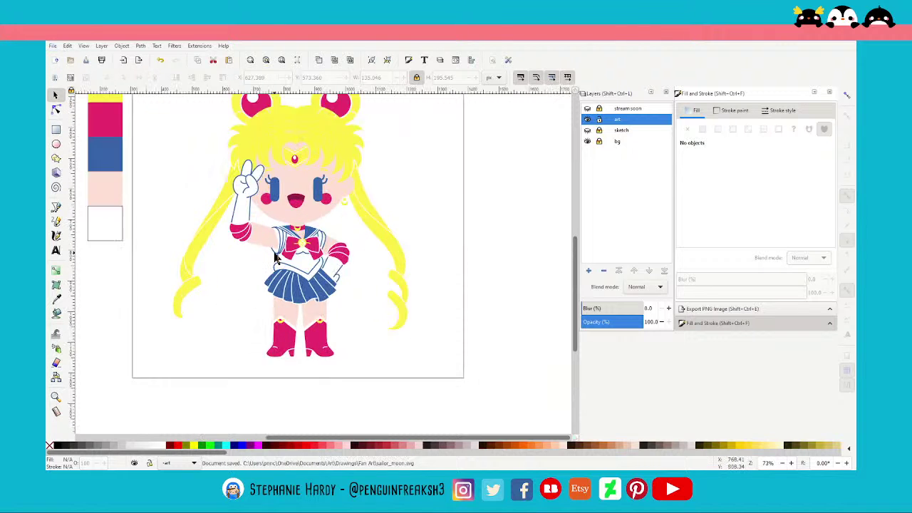
pyautogui.scroll(1, 262, 238)
pyautogui.scroll(-1, 308, 326)
pyautogui.scroll(-1, 373, 281)
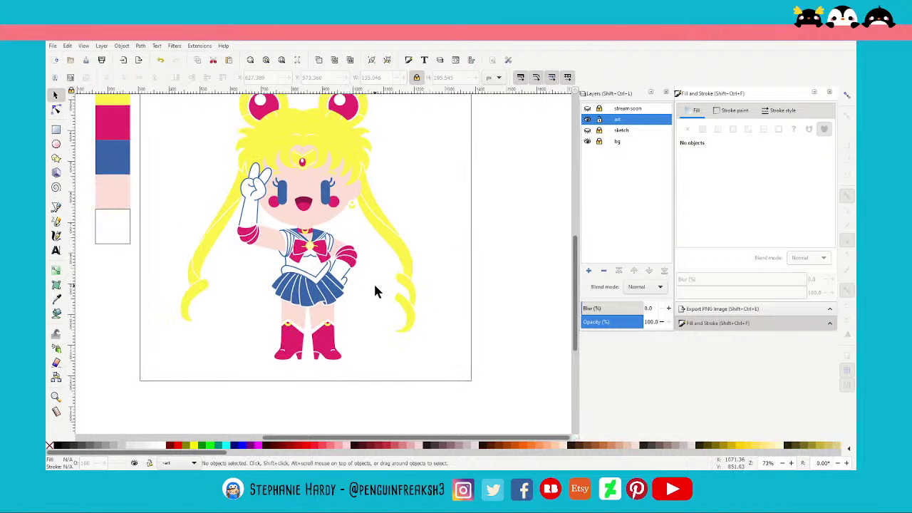
pyautogui.scroll(1, 373, 281)
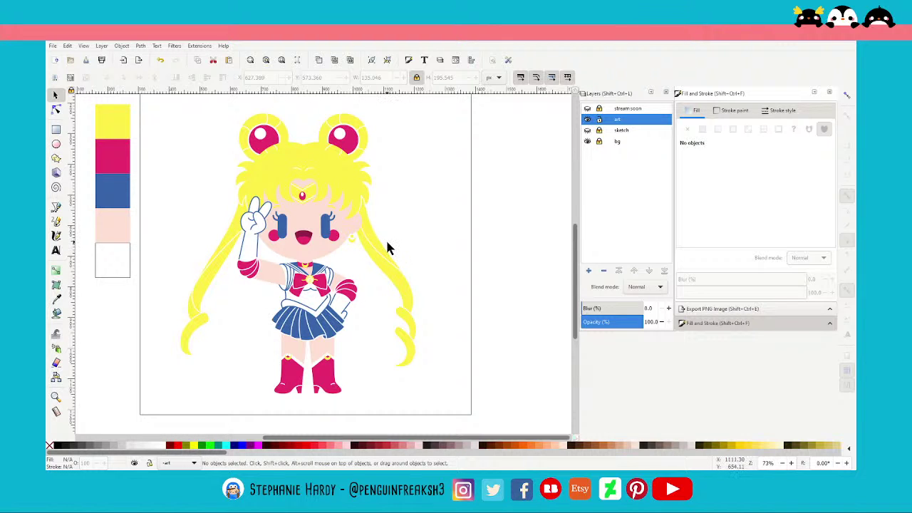
pyautogui.scroll(2, 387, 247)
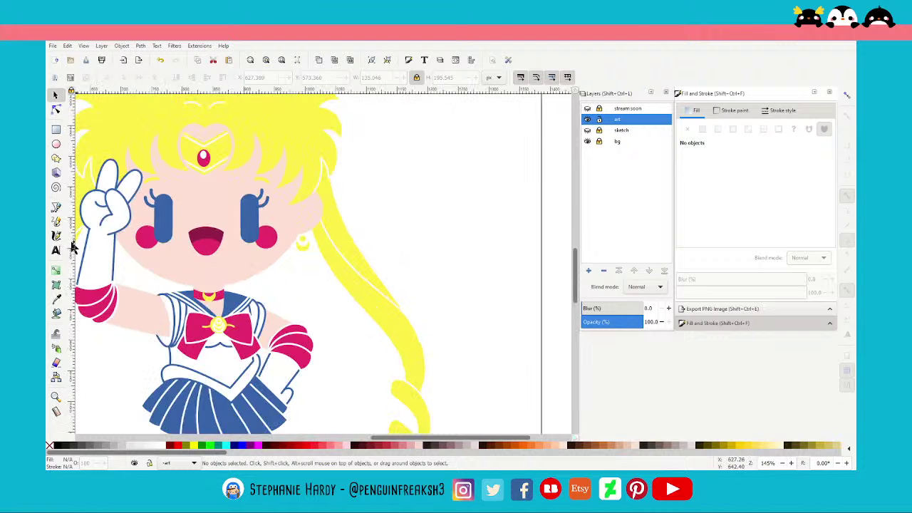
# - Reshape the right pigtail path's curve along its outer edge and near its tip
pyautogui.click(56, 207)
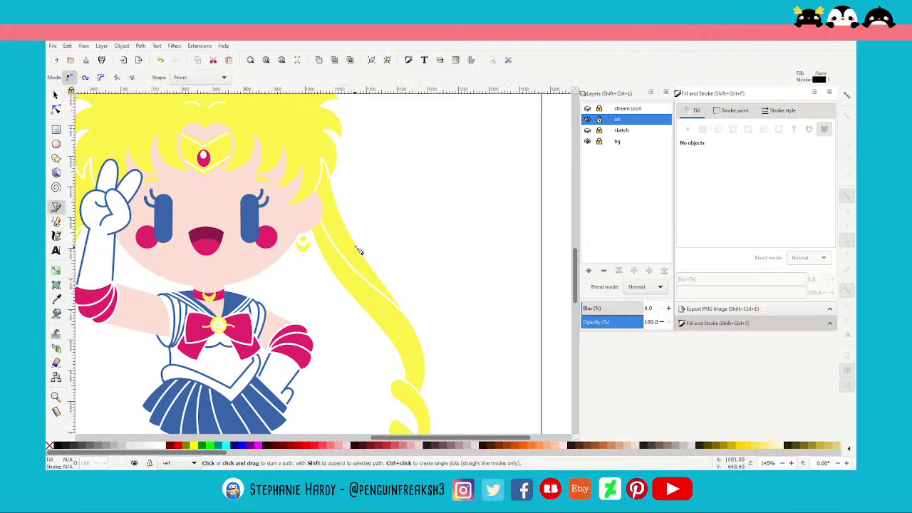
pyautogui.scroll(2, 361, 233)
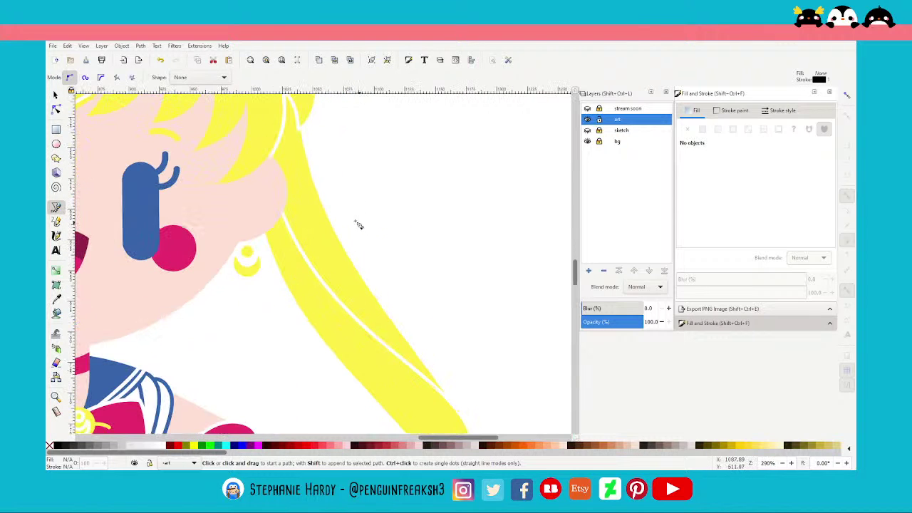
pyautogui.click(57, 111)
pyautogui.click(308, 178)
pyautogui.scroll(1, 356, 192)
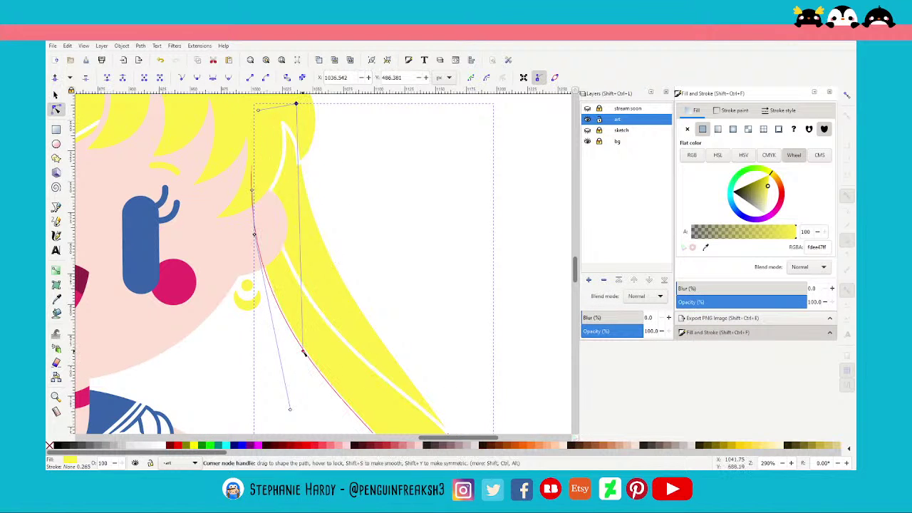
pyautogui.moveTo(304, 360); pyautogui.dragTo(299, 351)
pyautogui.scroll(-3, 409, 235)
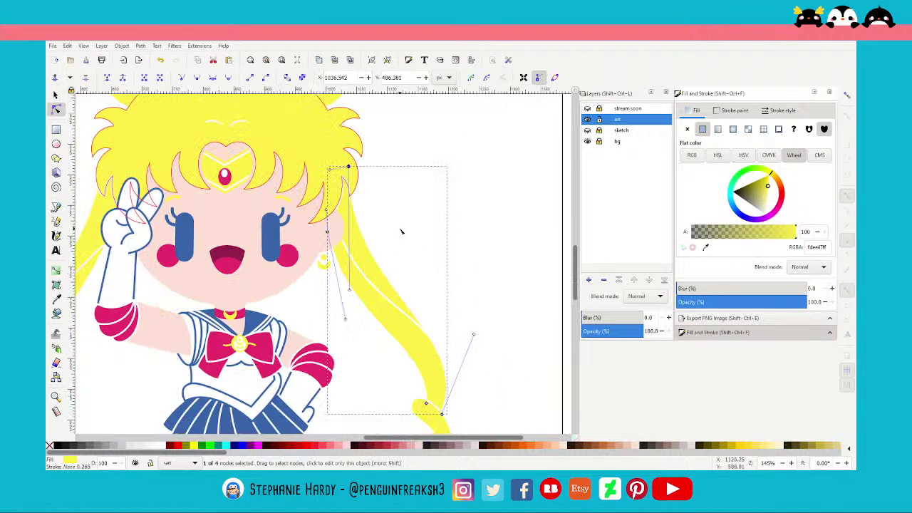
pyautogui.scroll(4, 426, 410)
pyautogui.moveTo(425, 387); pyautogui.dragTo(412, 188)
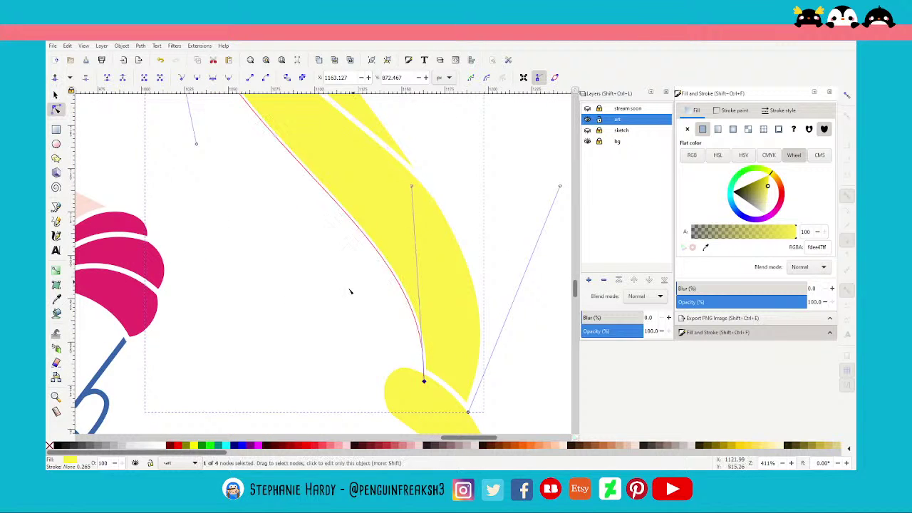
pyautogui.scroll(-3, 356, 299)
pyautogui.click(57, 95)
pyautogui.click(433, 173)
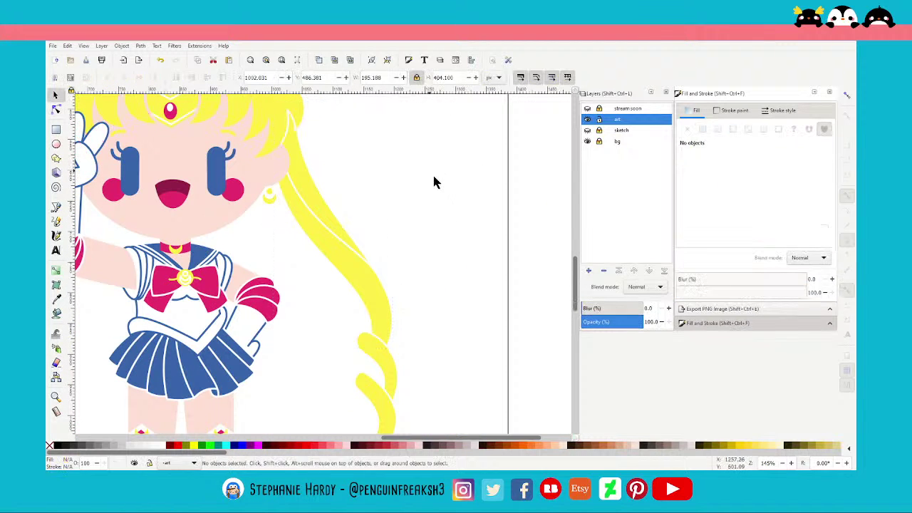
# - Extend the white hair line to the glove's edge and begin a straight line beside the pigtail
pyautogui.scroll(-2, 438, 196)
pyautogui.scroll(2, 180, 269)
pyautogui.scroll(2, 283, 339)
pyautogui.scroll(-2, 283, 339)
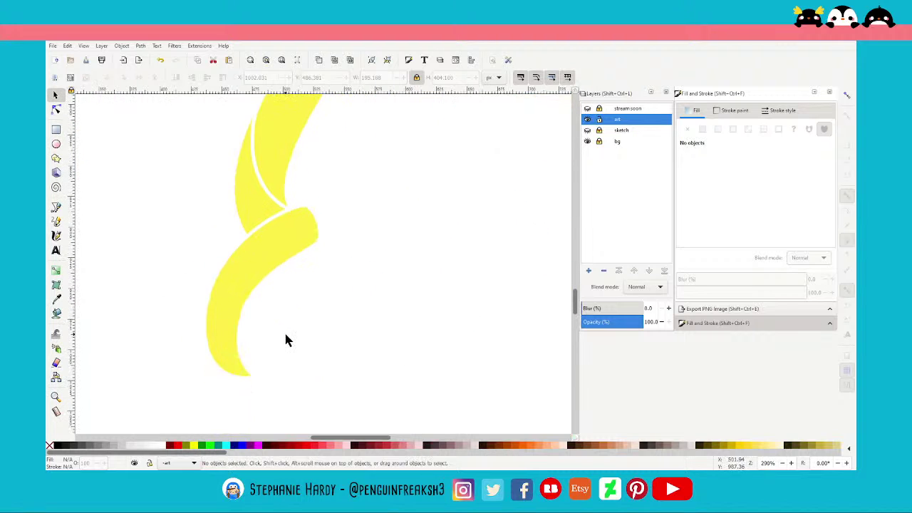
pyautogui.scroll(4, 339, 298)
pyautogui.scroll(2, 339, 298)
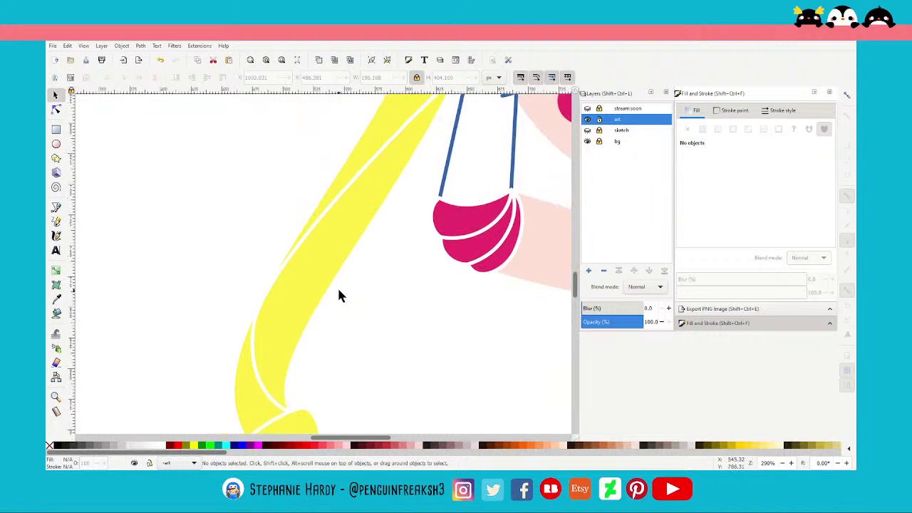
pyautogui.scroll(2, 337, 294)
pyautogui.scroll(2, 332, 292)
pyautogui.scroll(-4, 285, 234)
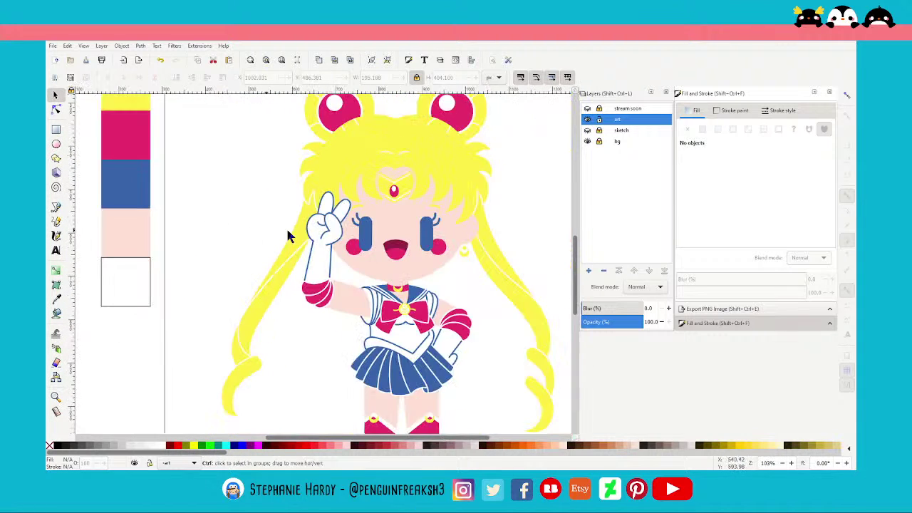
pyautogui.scroll(5, 291, 238)
pyautogui.click(56, 109)
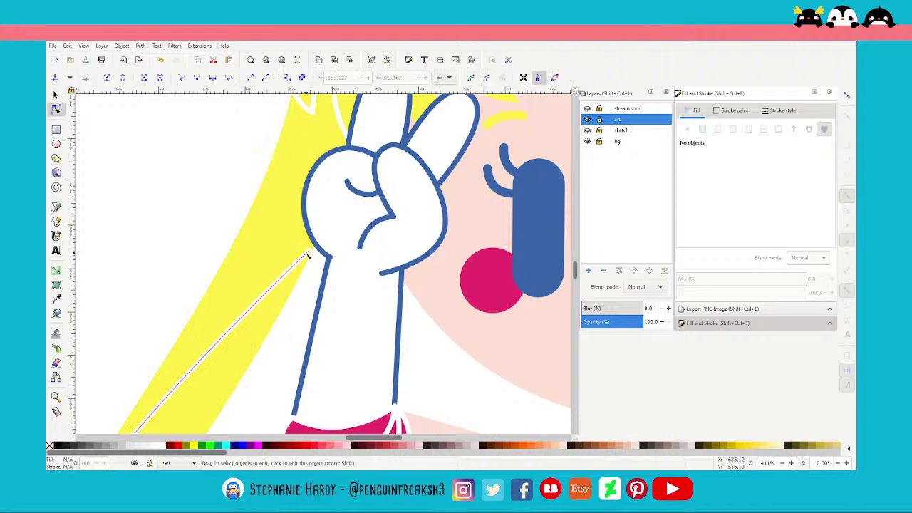
pyautogui.click(306, 254)
pyautogui.moveTo(305, 253); pyautogui.dragTo(313, 246)
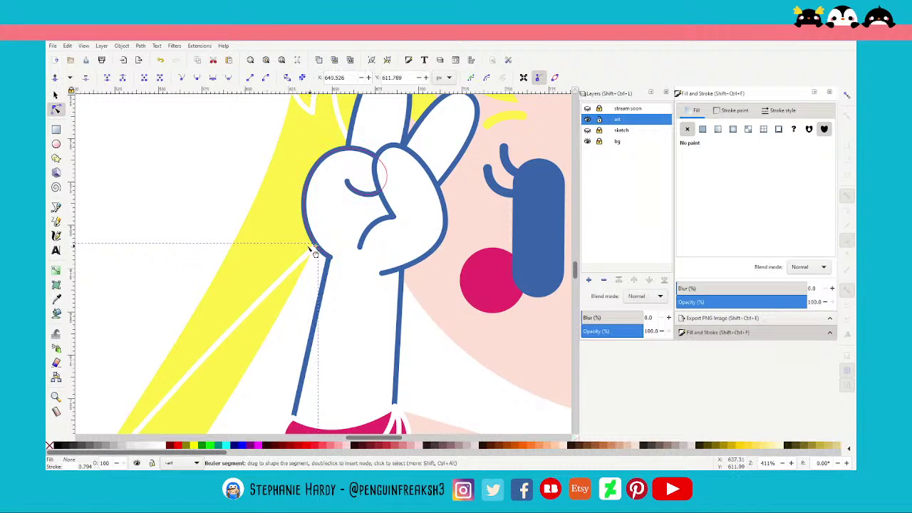
pyautogui.press('s')
pyautogui.press('Escape')
pyautogui.scroll(-4, 205, 232)
pyautogui.scroll(-2, 205, 236)
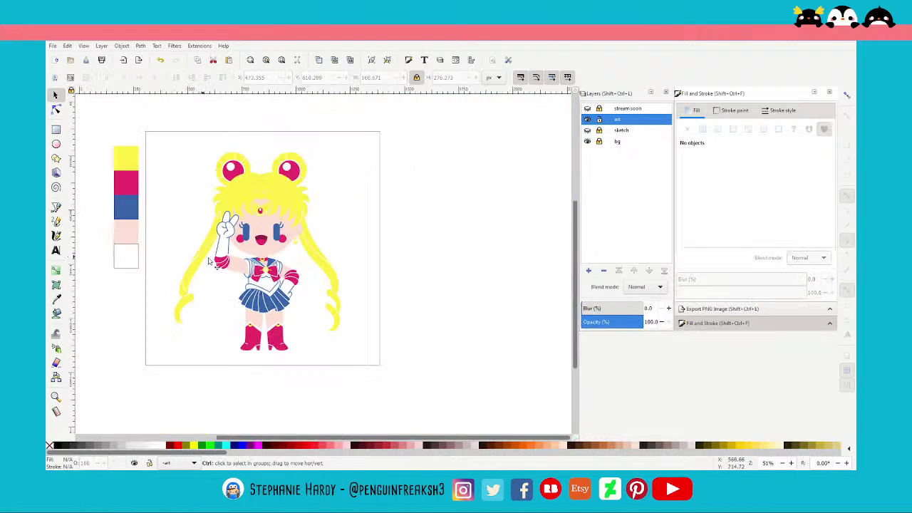
pyautogui.scroll(2, 320, 264)
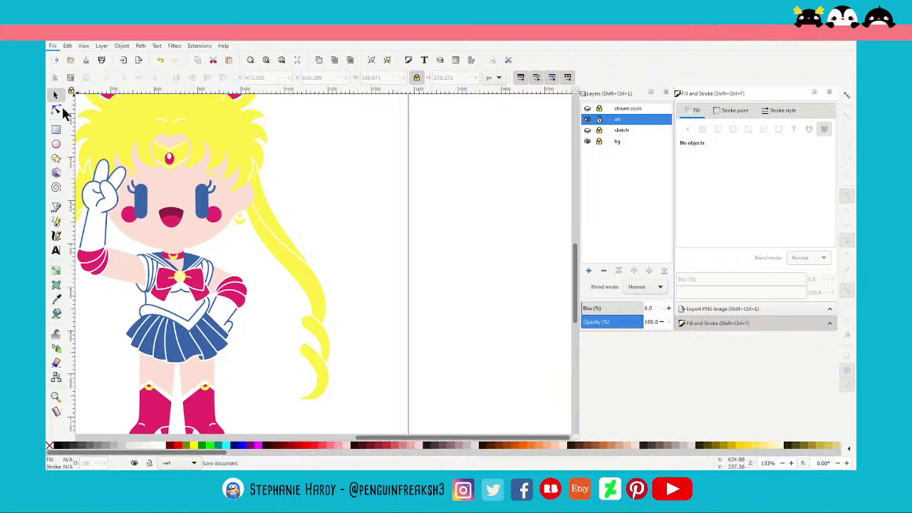
pyautogui.click(55, 207)
pyautogui.click(270, 179)
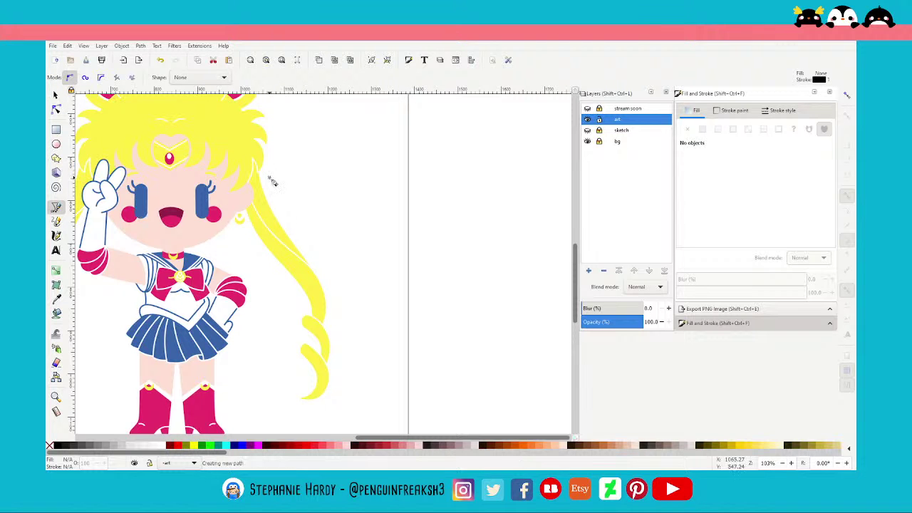
# - Finish the straight guide line and type the artist's handle as text beside it
pyautogui.doubleClick(307, 245)
pyautogui.click(56, 251)
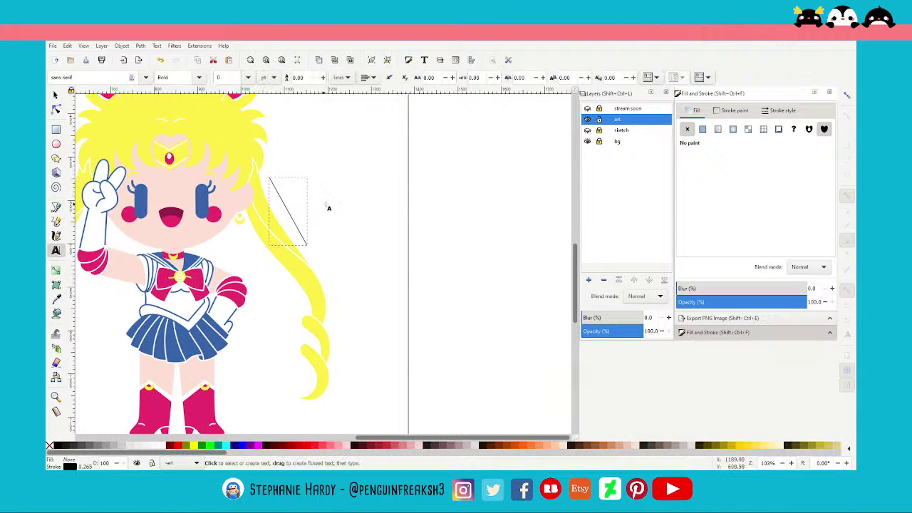
pyautogui.click(336, 205)
pyautogui.write('@')
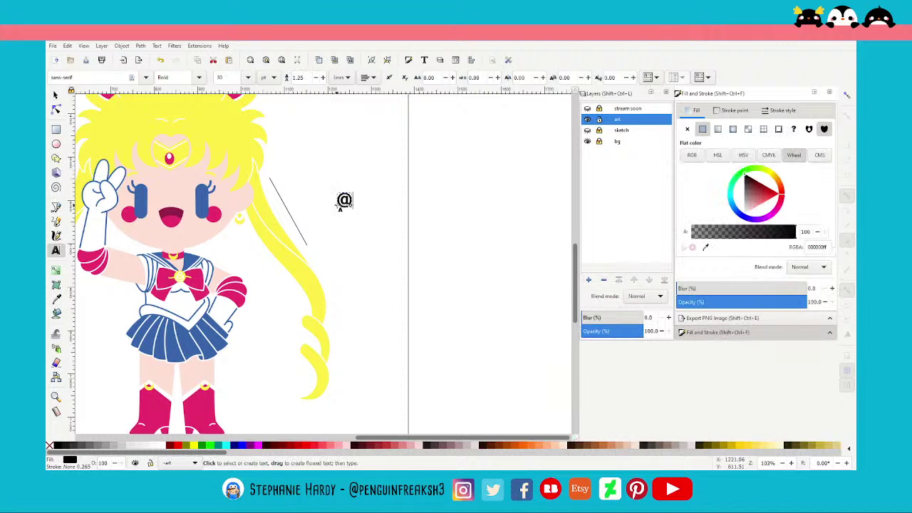
pyautogui.write('penguinfreak')
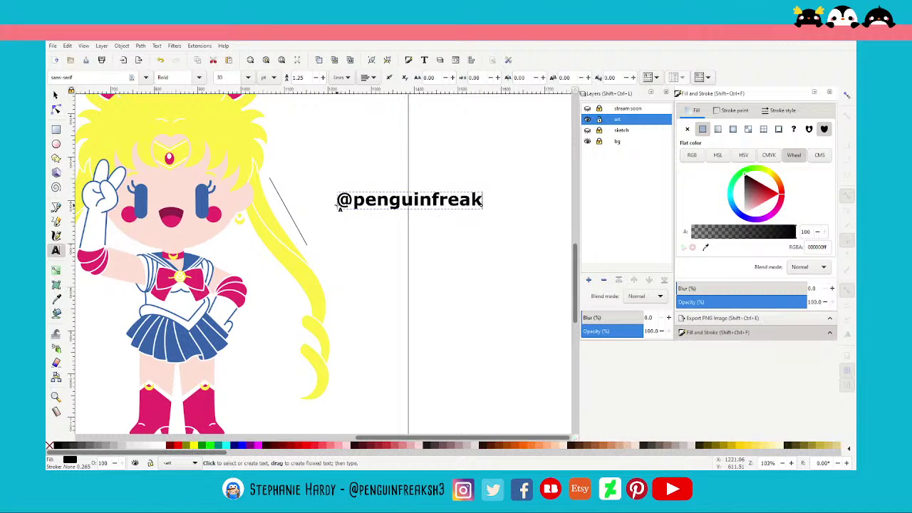
pyautogui.write('sh3')
# - Give the handle text the Chela One font, line spacing 0.5 and letter spacing 2
pyautogui.moveTo(80, 78); pyautogui.dragTo(48, 78)
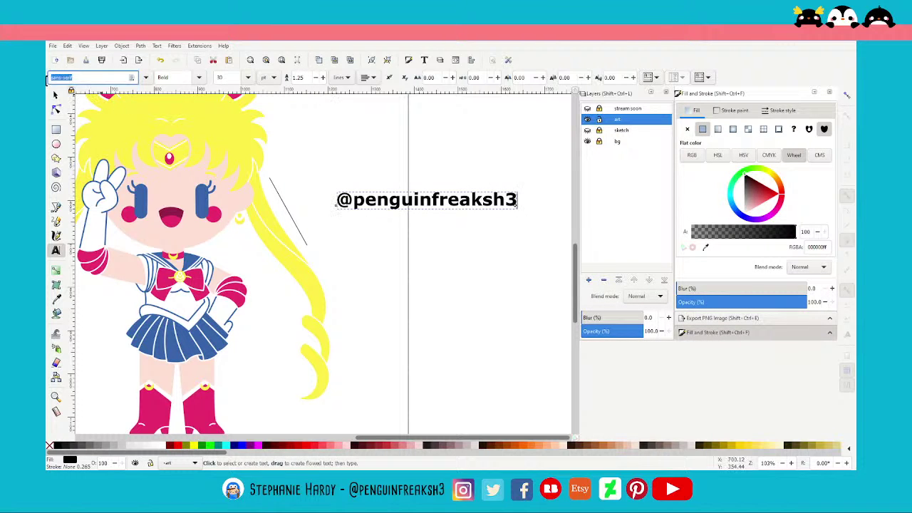
pyautogui.write('chel')
pyautogui.press('Return')
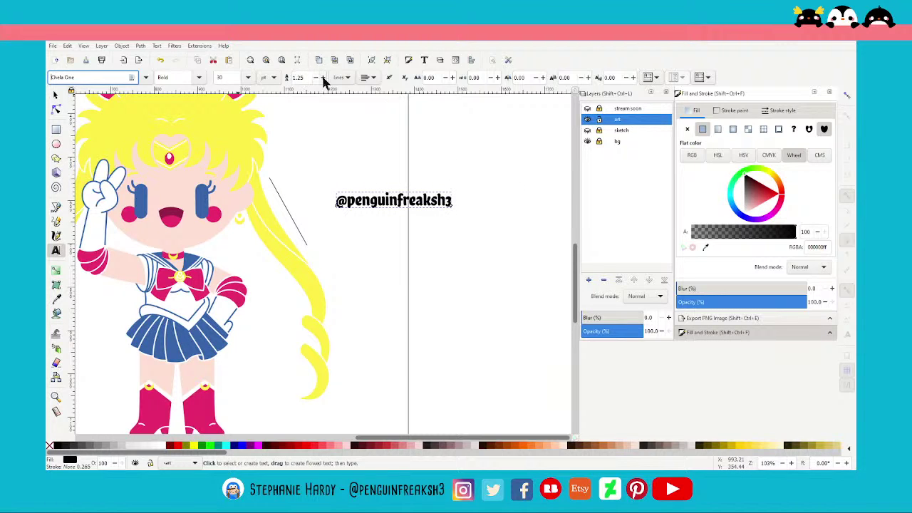
pyautogui.moveTo(314, 78); pyautogui.dragTo(287, 81)
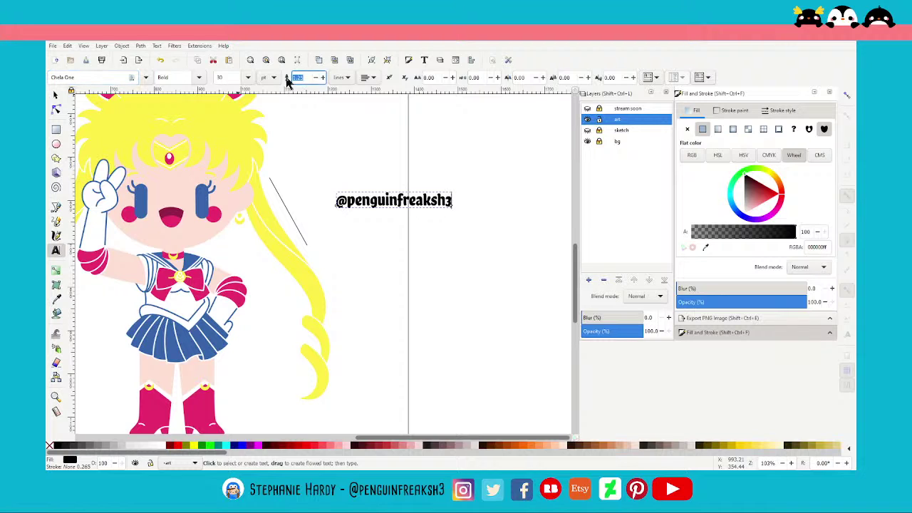
pyautogui.write('0.5')
pyautogui.press('Return')
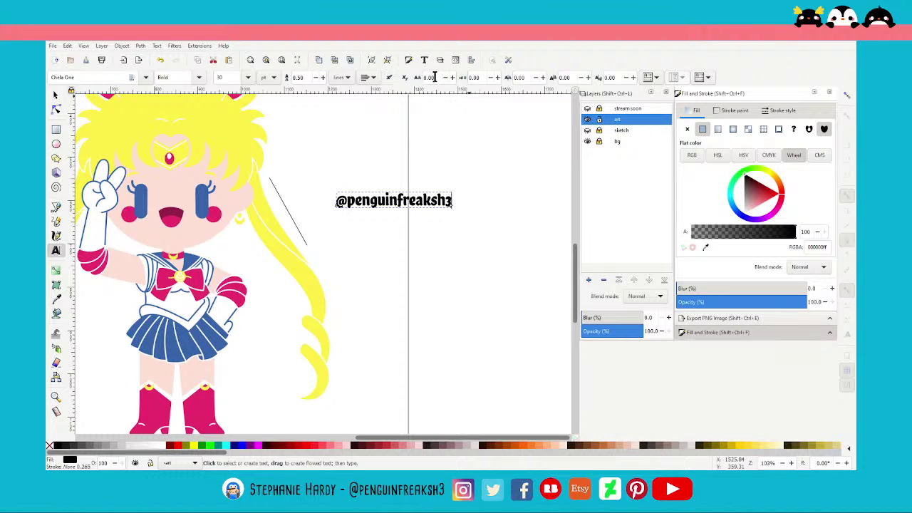
pyautogui.moveTo(448, 78); pyautogui.dragTo(397, 81)
pyautogui.write('2')
pyautogui.press('Return')
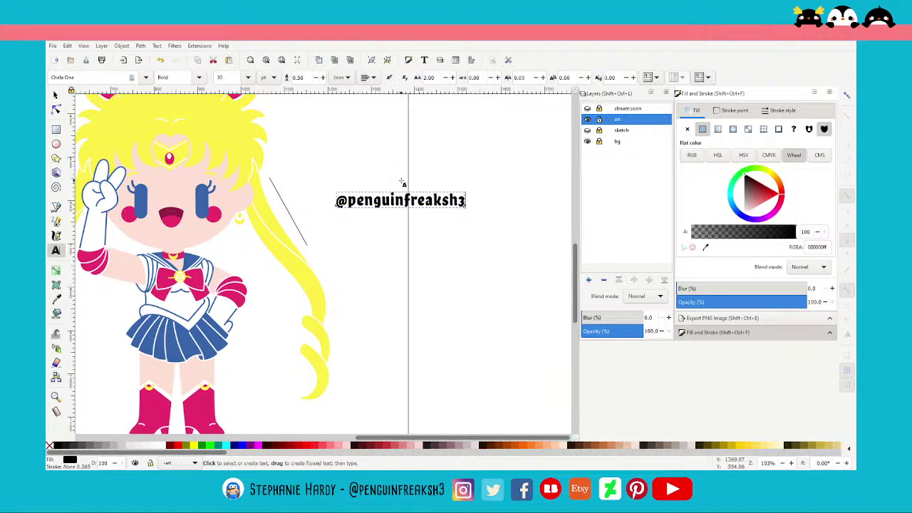
# - Scale the handle text down to a small size and widen its letter spacing to 5
pyautogui.click(57, 96)
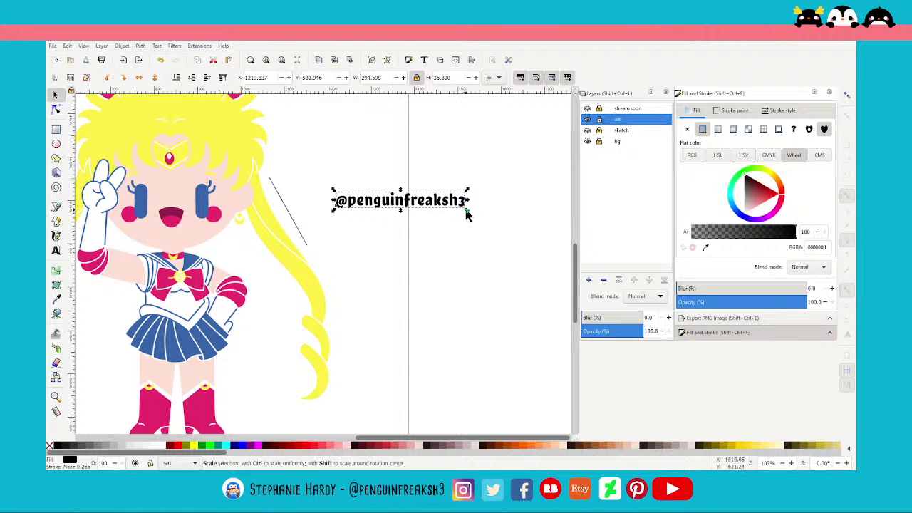
pyautogui.moveTo(466, 215)
pyautogui.mouseDown()
pyautogui.moveTo(434, 202)
pyautogui.moveTo(388, 204)
pyautogui.mouseUp()
pyautogui.moveTo(391, 204)
pyautogui.mouseDown()
pyautogui.moveTo(345, 213)
pyautogui.moveTo(344, 199)
pyautogui.mouseUp()
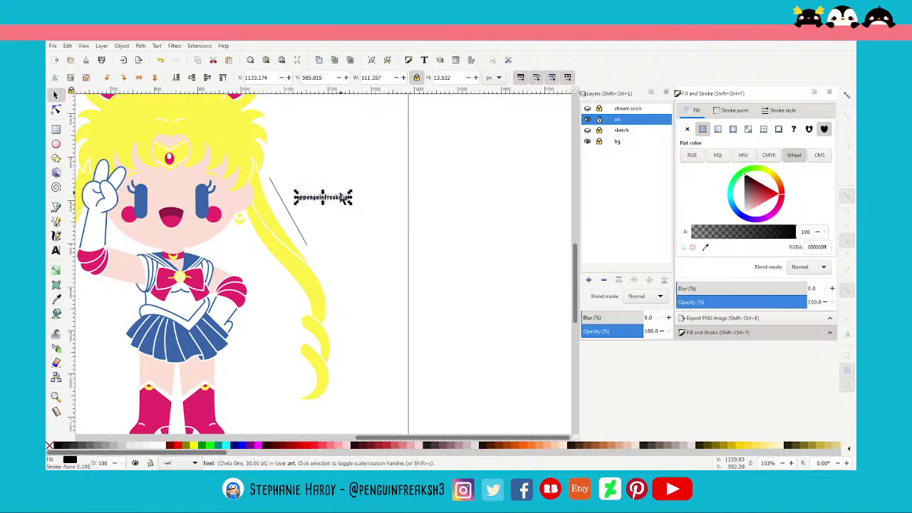
pyautogui.click(56, 250)
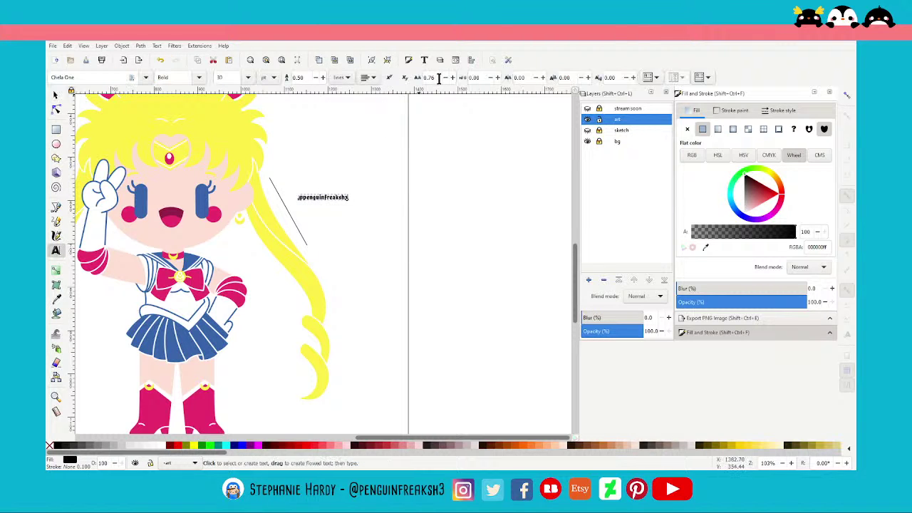
pyautogui.tripleClick(432, 77)
pyautogui.write('2')
pyautogui.press('Return')
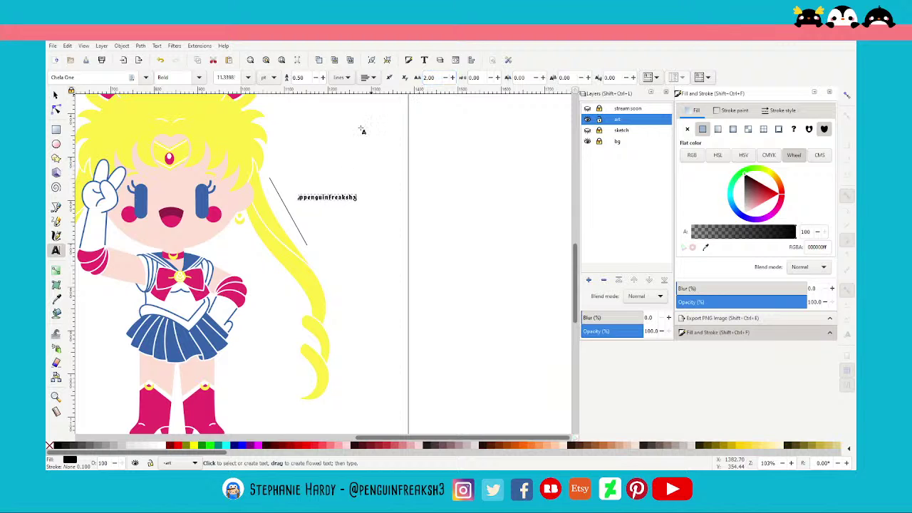
pyautogui.moveTo(436, 78); pyautogui.dragTo(405, 77)
pyautogui.write('5')
pyautogui.press('Return')
# - Put the signature text on the diagonal line and fill it with the sampled hair yellow
pyautogui.click(55, 96)
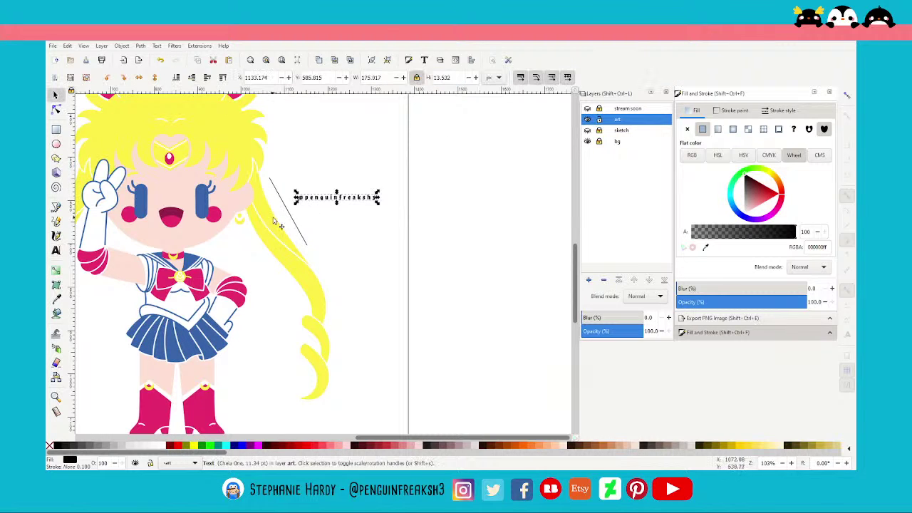
pyautogui.keyDown('shift'); pyautogui.click(288, 214); pyautogui.keyUp('shift')
pyautogui.click(157, 46)
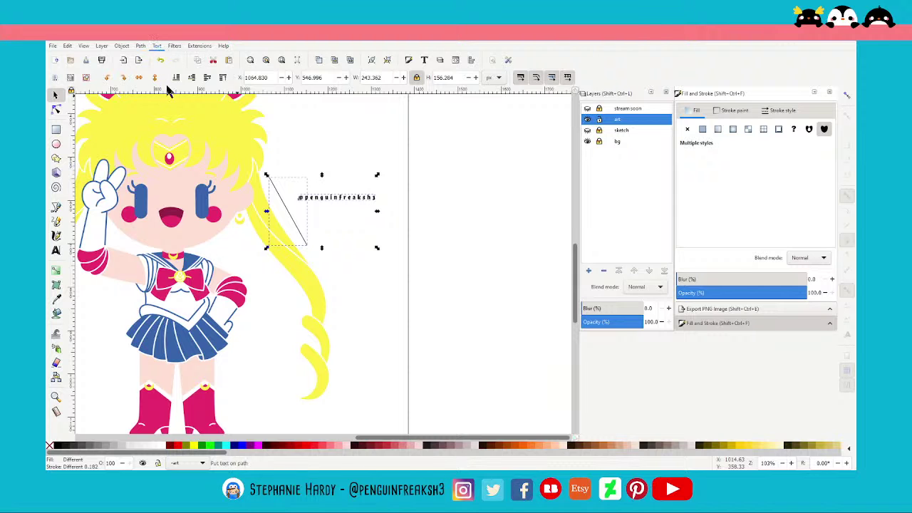
pyautogui.click(165, 81)
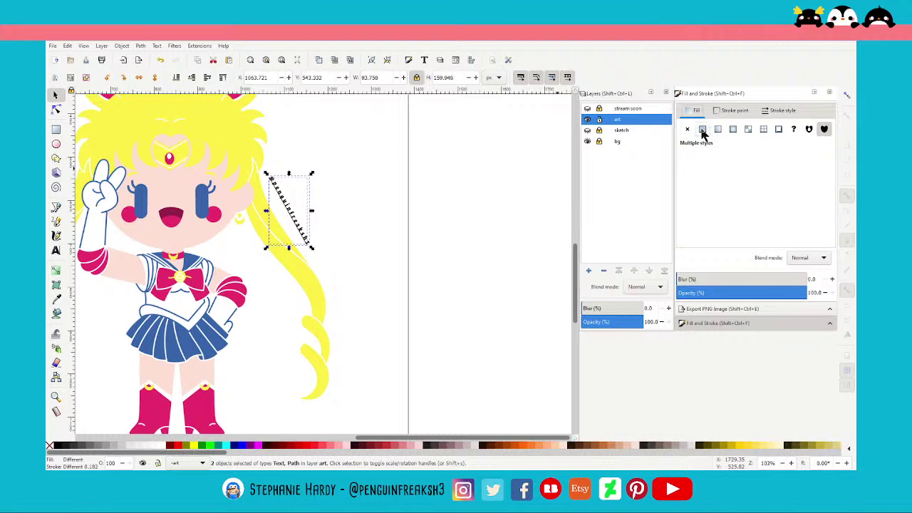
pyautogui.click(325, 240)
pyautogui.click(293, 214)
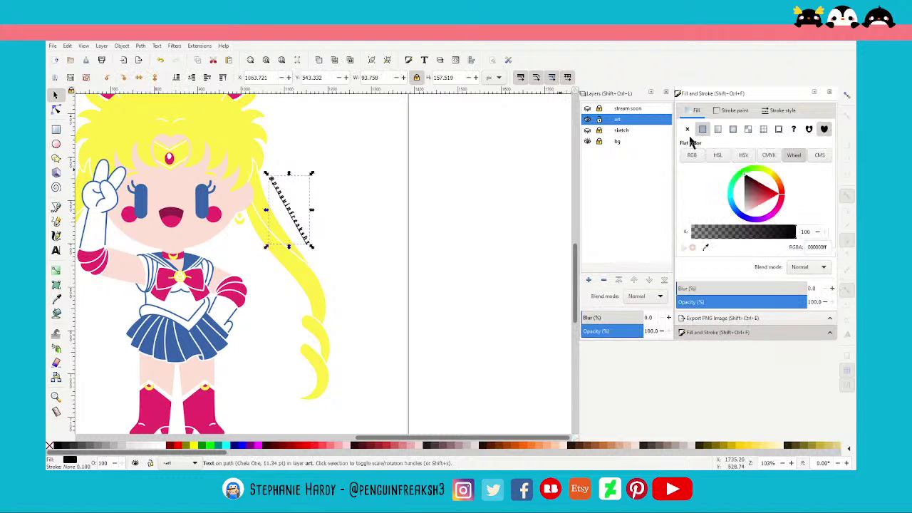
pyautogui.click(705, 247)
pyautogui.click(299, 264)
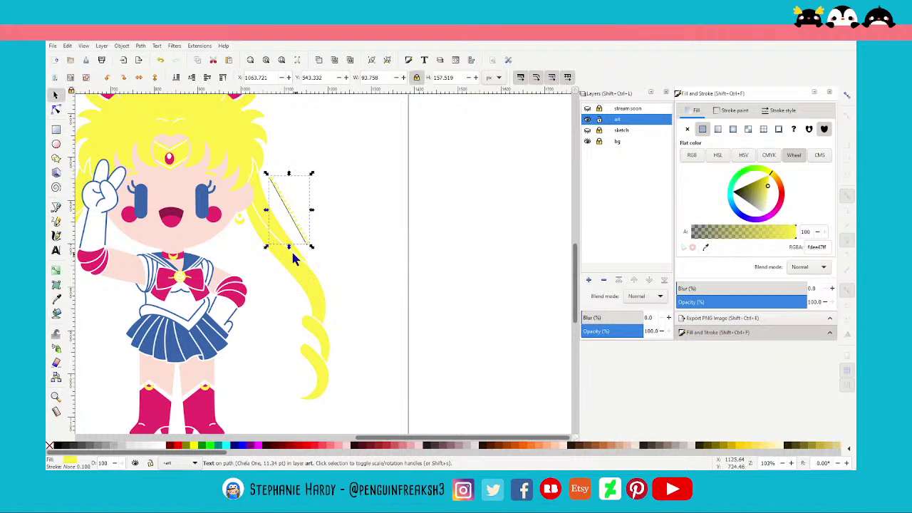
# - Extend and bend the guide path so the text curves along the right pigtail
pyautogui.click(55, 109)
pyautogui.keyDown('ctrl'); pyautogui.scroll(3, 285, 204); pyautogui.keyUp('ctrl')
pyautogui.keyDown('ctrl'); pyautogui.scroll(1, 285, 204); pyautogui.keyUp('ctrl')
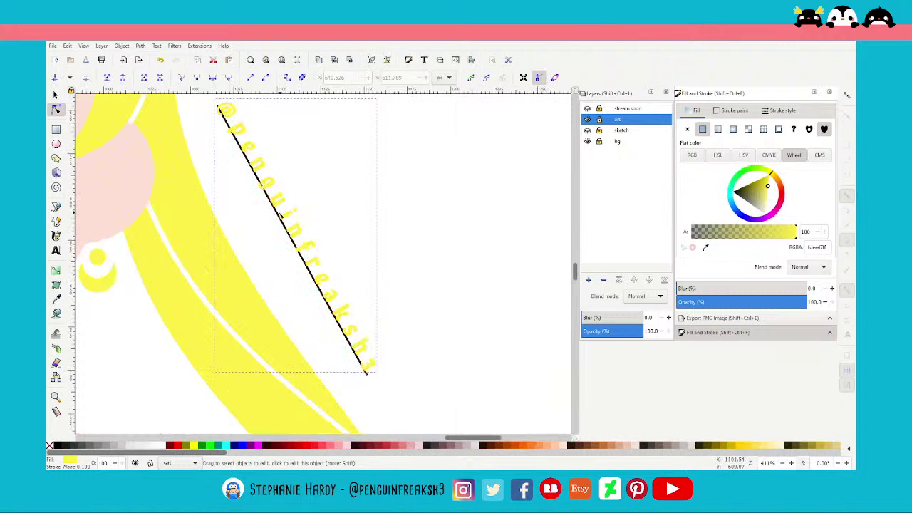
pyautogui.click(276, 212)
pyautogui.click(227, 123)
pyautogui.moveTo(218, 106); pyautogui.dragTo(190, 109)
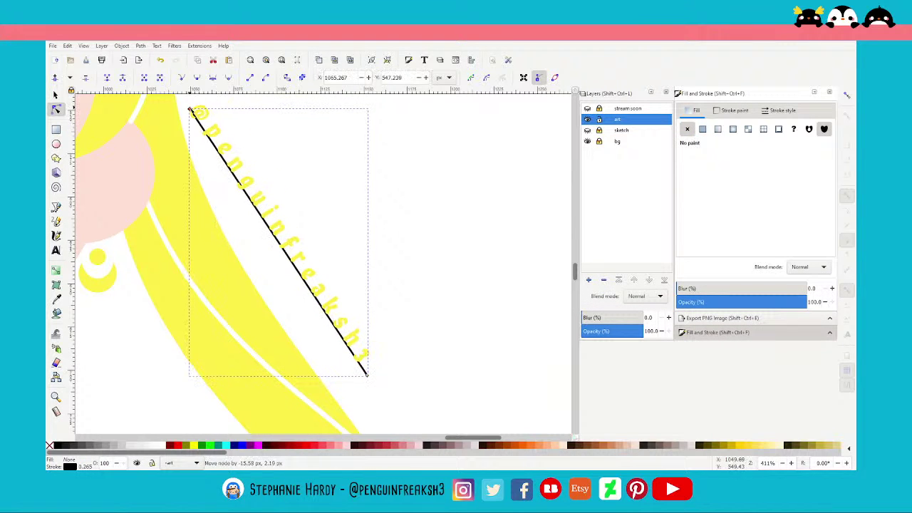
pyautogui.moveTo(369, 377); pyautogui.dragTo(364, 414)
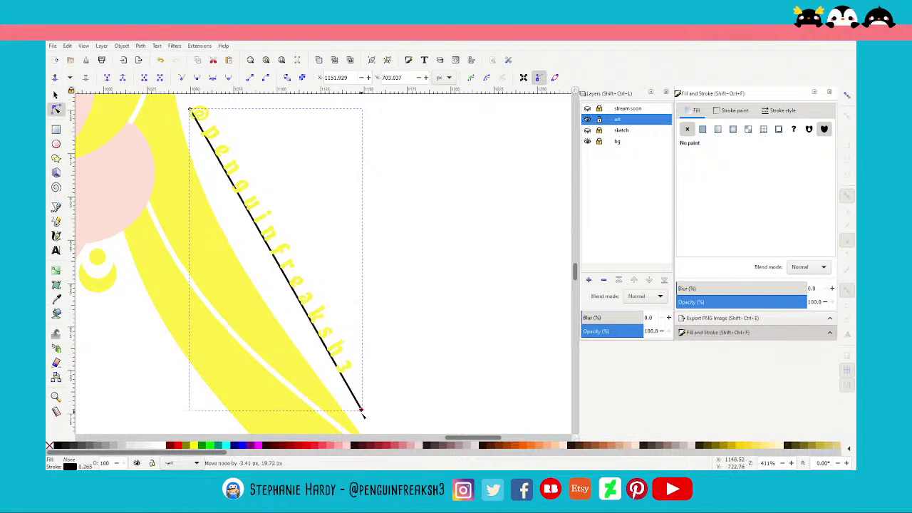
pyautogui.moveTo(287, 276); pyautogui.dragTo(273, 283)
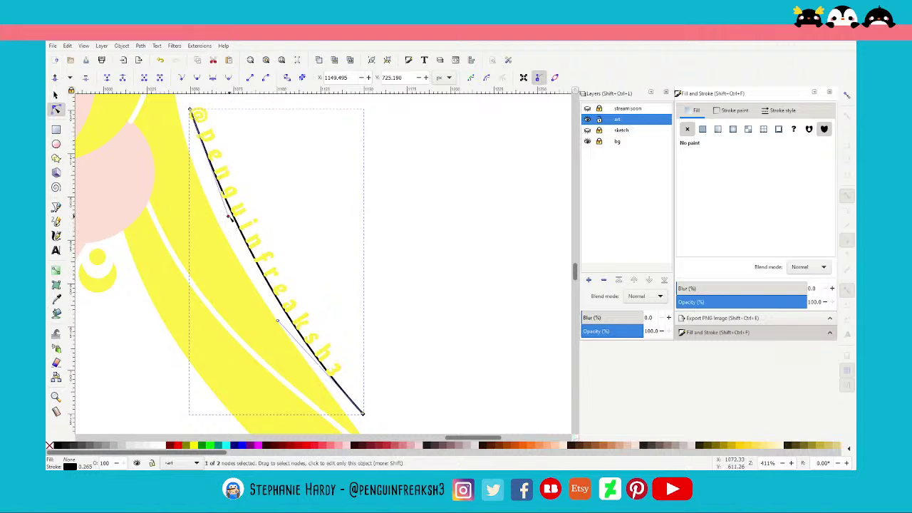
pyautogui.moveTo(228, 216); pyautogui.dragTo(205, 179)
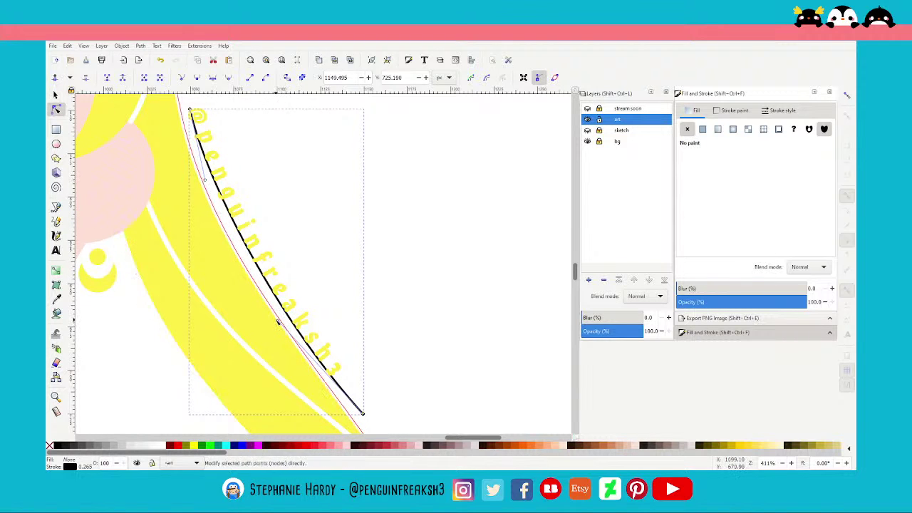
pyautogui.moveTo(278, 320); pyautogui.dragTo(280, 319)
pyautogui.moveTo(217, 196); pyautogui.dragTo(265, 254)
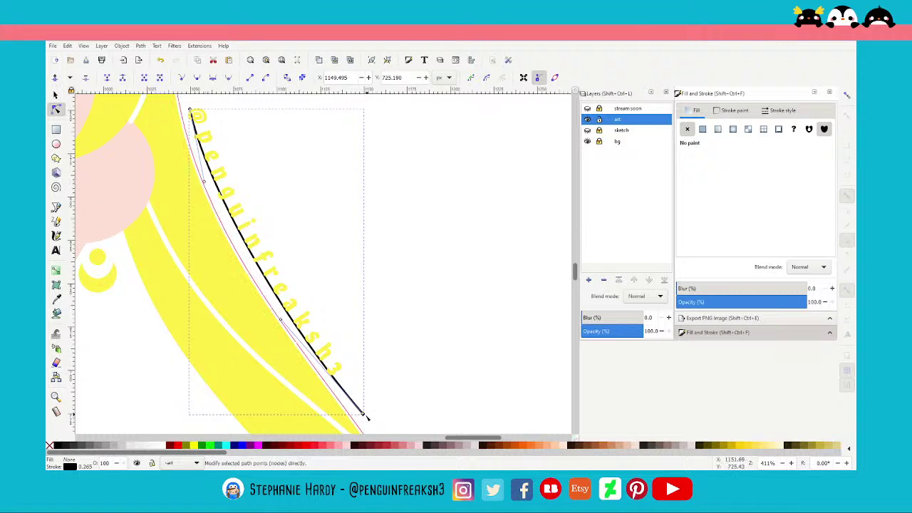
pyautogui.moveTo(363, 414); pyautogui.dragTo(364, 411)
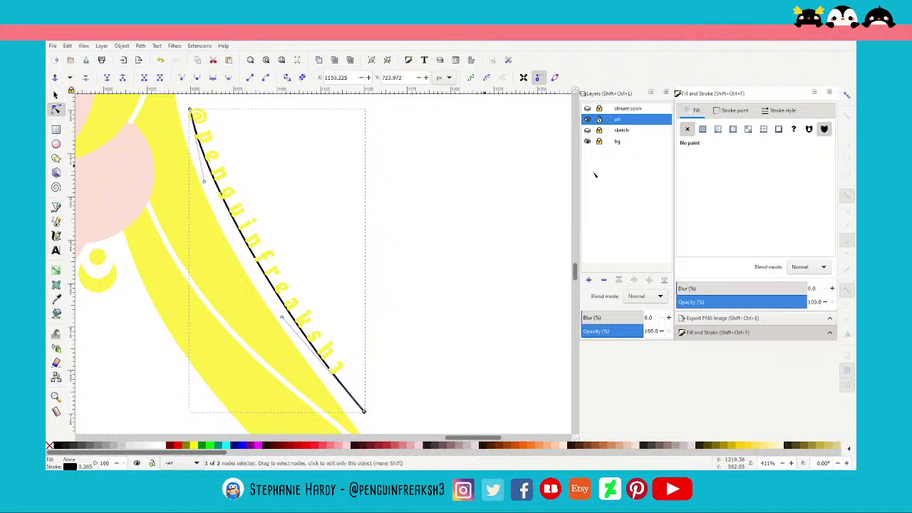
# - Set the guide line's stroke opacity to 0 so it no longer shows
pyautogui.moveTo(702, 303); pyautogui.dragTo(687, 302)
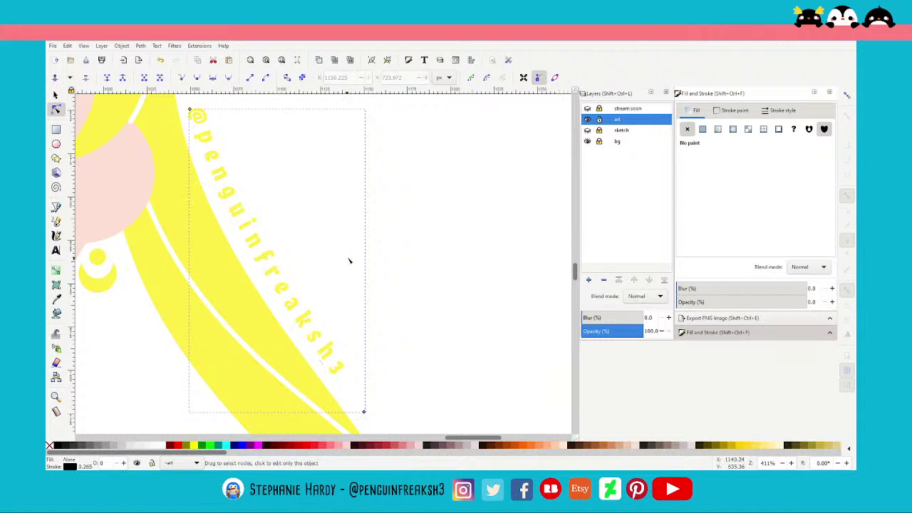
pyautogui.scroll(-2, 349, 259)
pyautogui.scroll(-3, 352, 263)
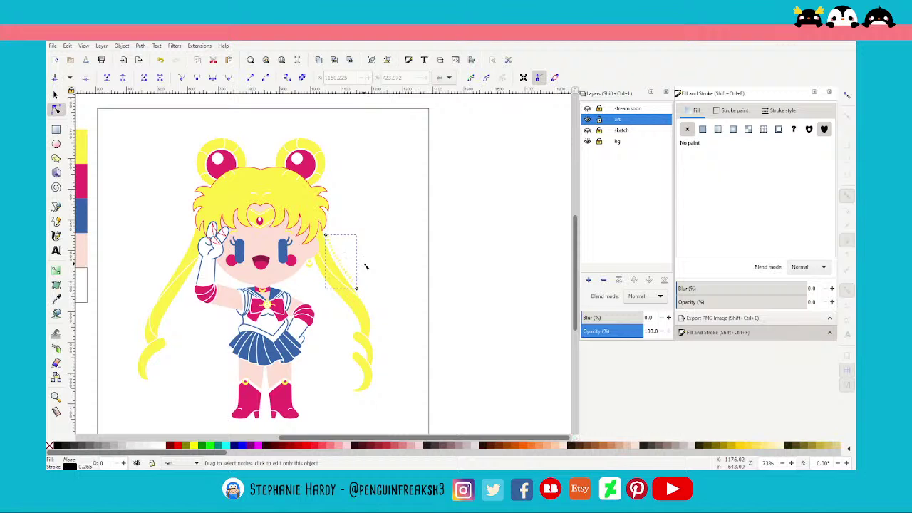
# - Deselect the signature path, save the finished chibi drawing, and zoom out for the old sketch
pyautogui.click(475, 273)
pyautogui.scroll(-1, 307, 189)
pyautogui.press('s')
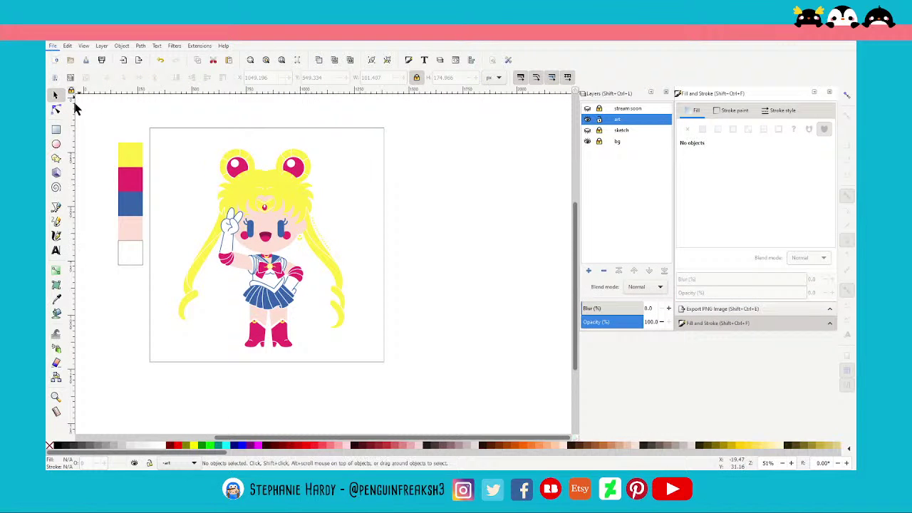
pyautogui.scroll(-1, 166, 199)
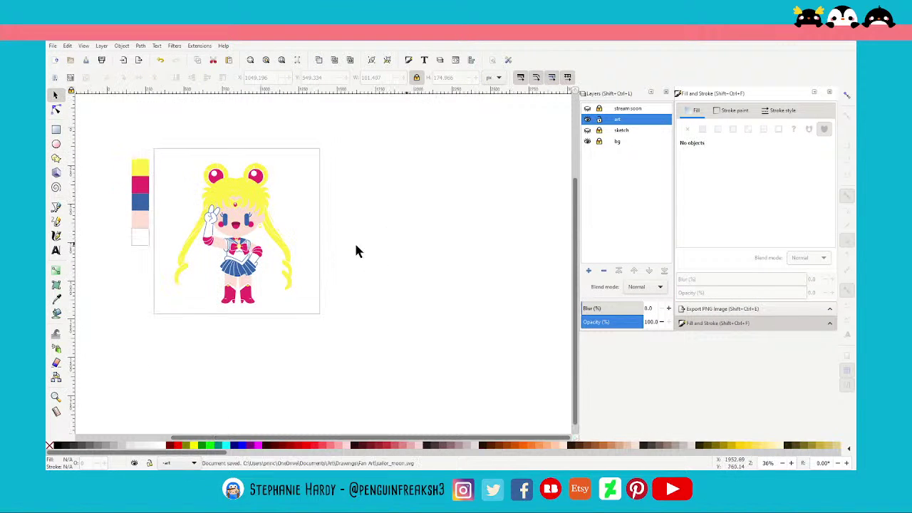
pyautogui.scroll(1, 215, 228)
pyautogui.scroll(-1, 122, 215)
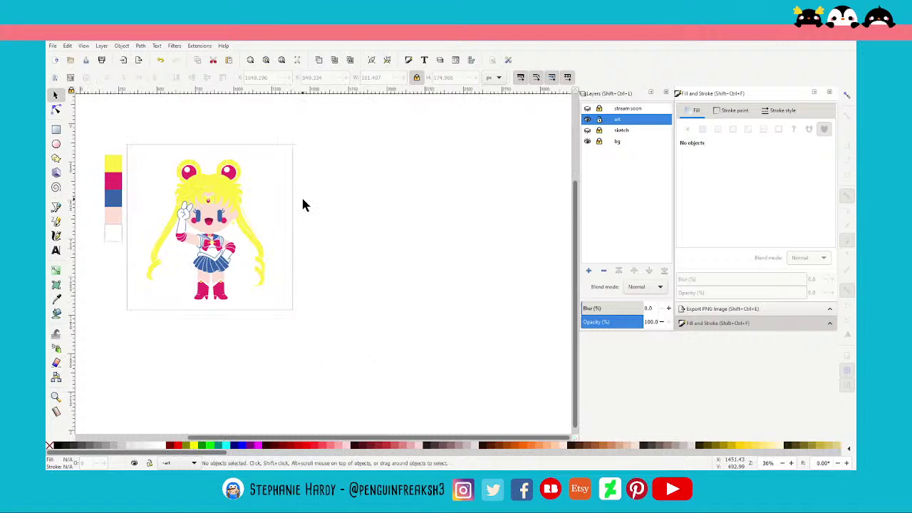
pyautogui.scroll(1, 295, 196)
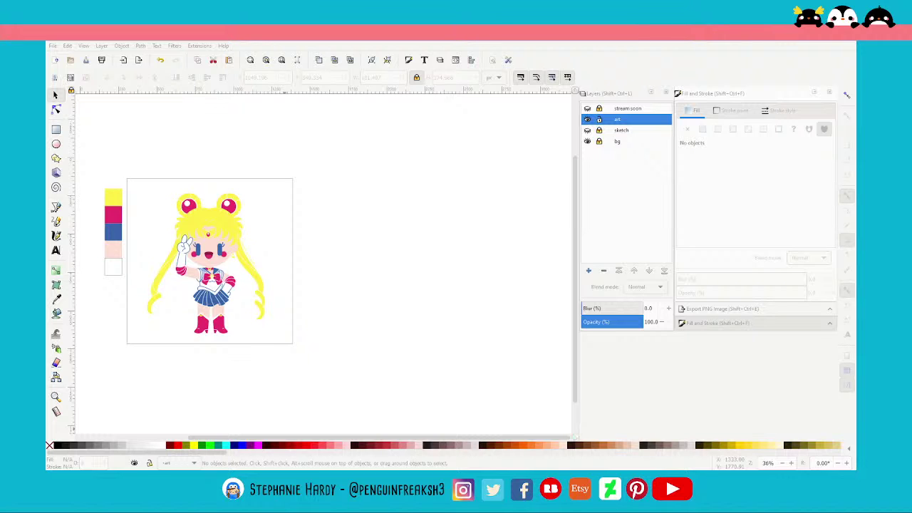
pyautogui.click(244, 255)
# - Paste the old Sailor Moon sketch beside the chibi drawing and enlarge it to match
pyautogui.hotkey('ctrl', 'v')
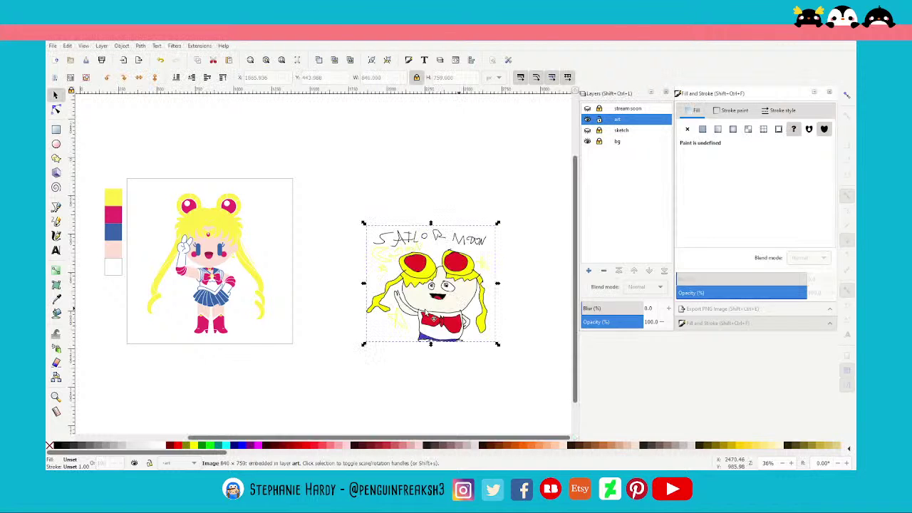
pyautogui.moveTo(495, 319)
pyautogui.mouseDown()
pyautogui.moveTo(374, 269)
pyautogui.moveTo(381, 276)
pyautogui.mouseUp()
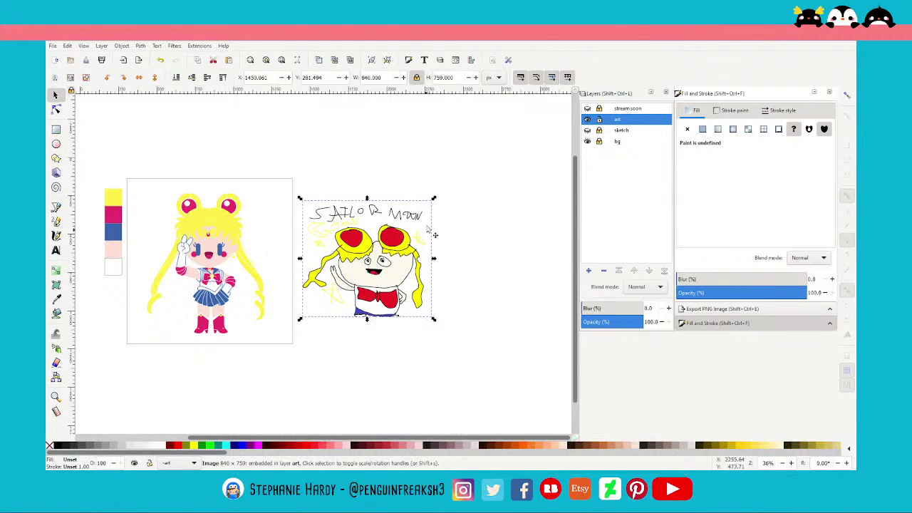
pyautogui.moveTo(435, 200); pyautogui.dragTo(464, 182)
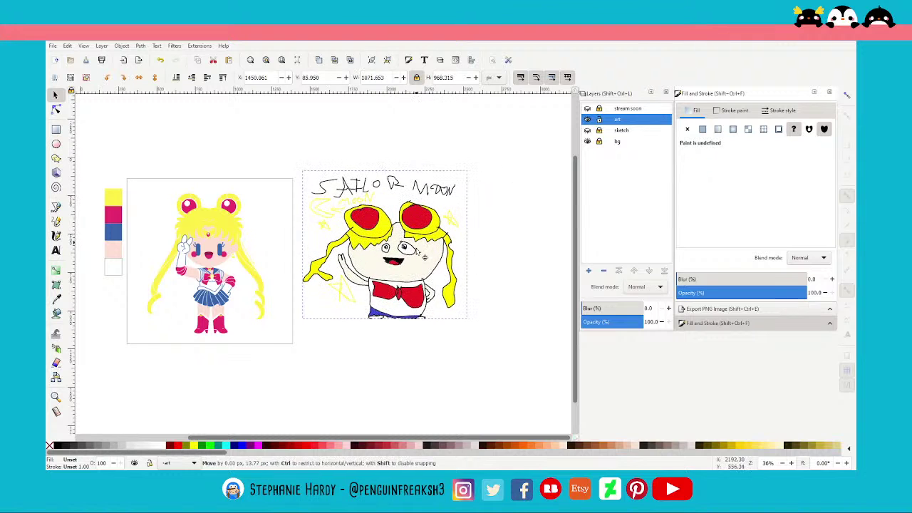
pyautogui.click(265, 59)
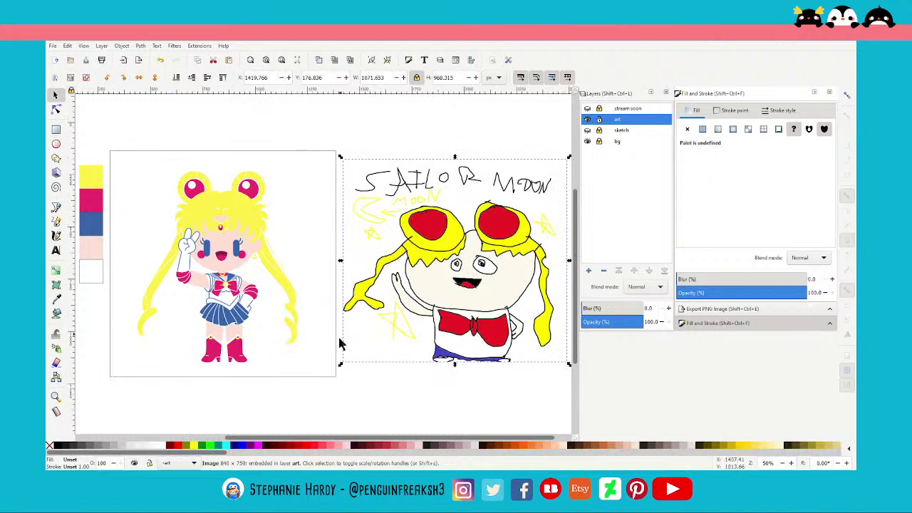
pyautogui.click(133, 121)
# - Save sailor_moon.svg and scroll to review the old and new drawings side by side
pyautogui.hotkey('ctrl', 's')
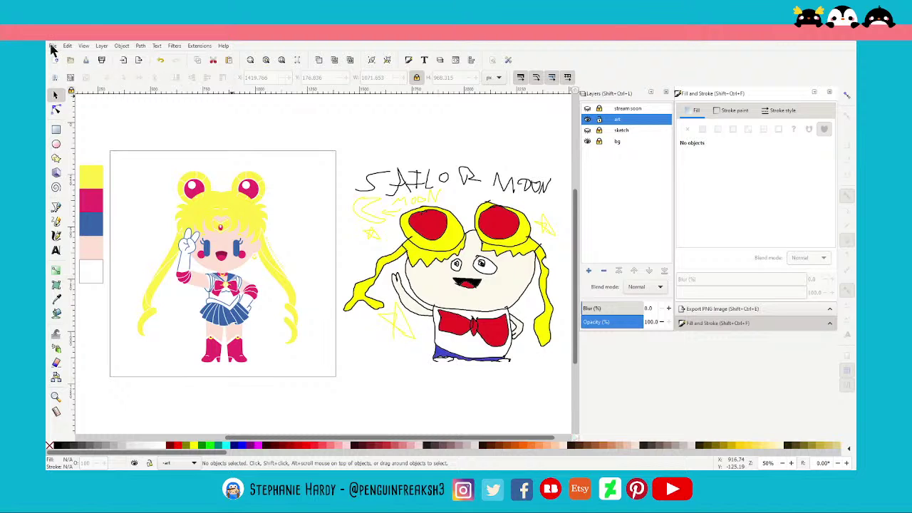
pyautogui.hotkey('ctrl', 's')
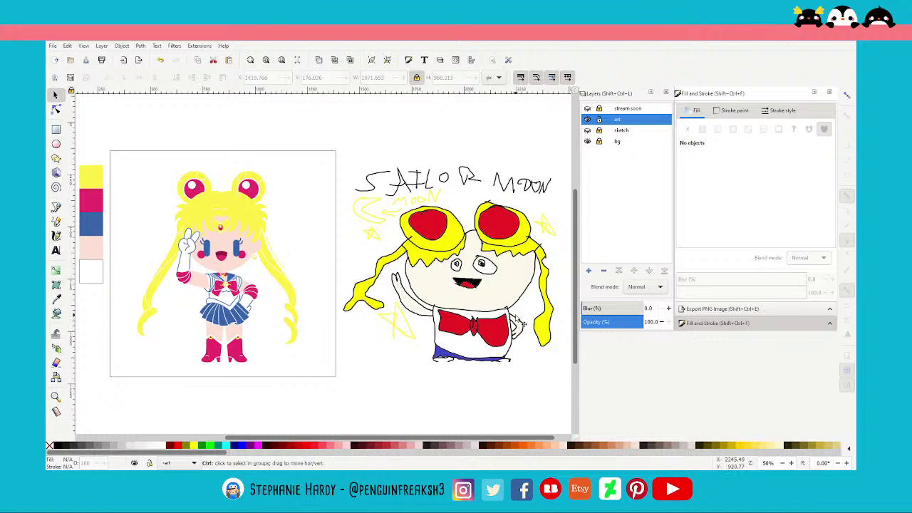
pyautogui.scroll(1, 520, 313)
pyautogui.scroll(1, 528, 311)
pyautogui.scroll(1, 531, 292)
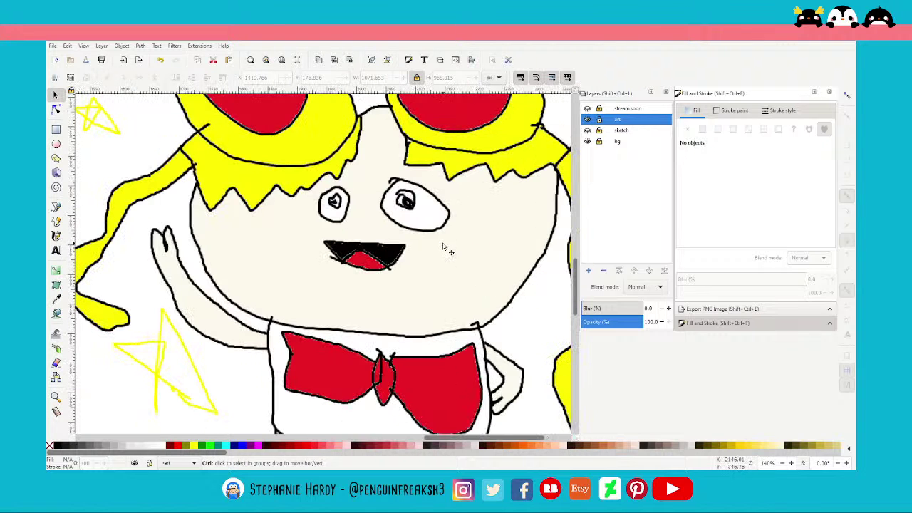
pyautogui.scroll(1, 442, 247)
pyautogui.scroll(-2, 442, 247)
pyautogui.scroll(-2, 404, 255)
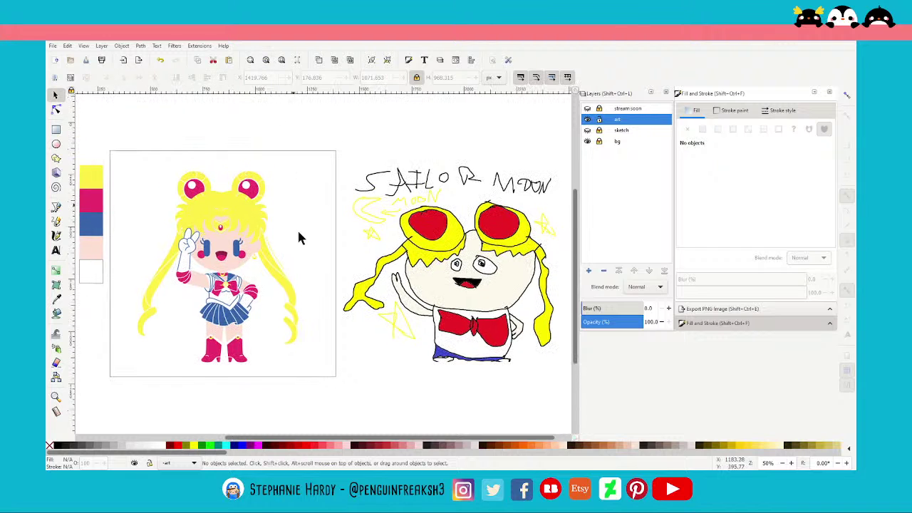
pyautogui.scroll(1, 299, 238)
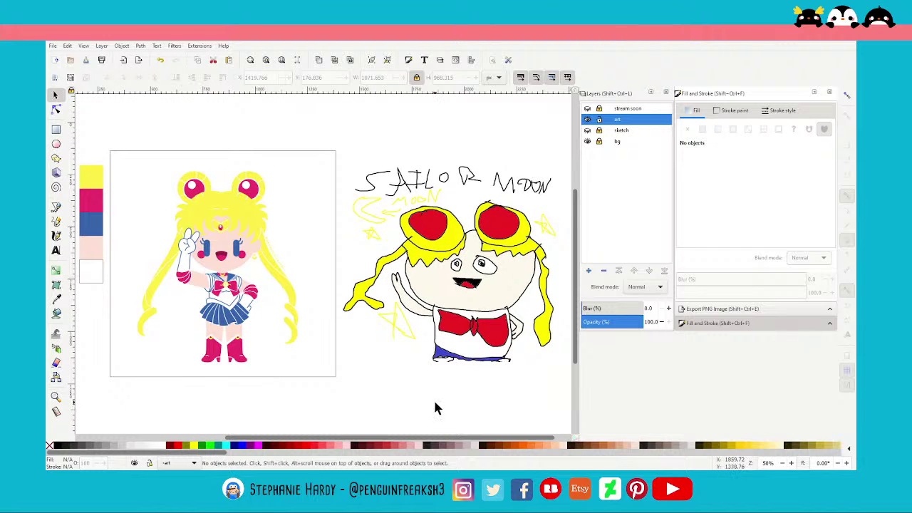